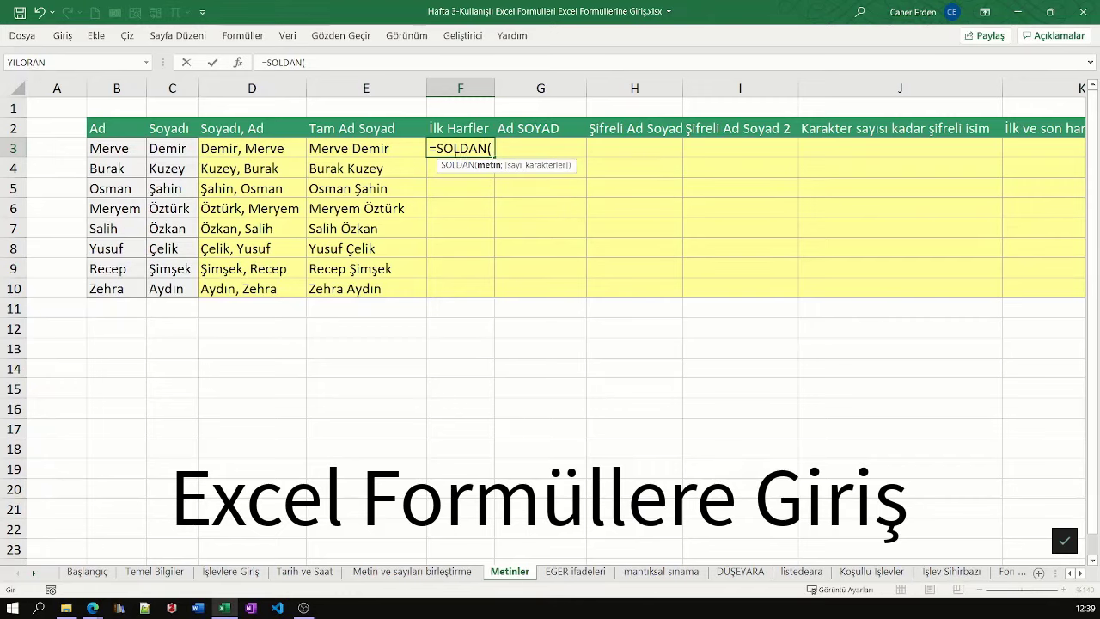
Finish the F3 initials formula =SOLDAN(B3;1)&"."&SOLDAN(C3;1)&"." for column F
left_click(101, 151)
type(";1);")
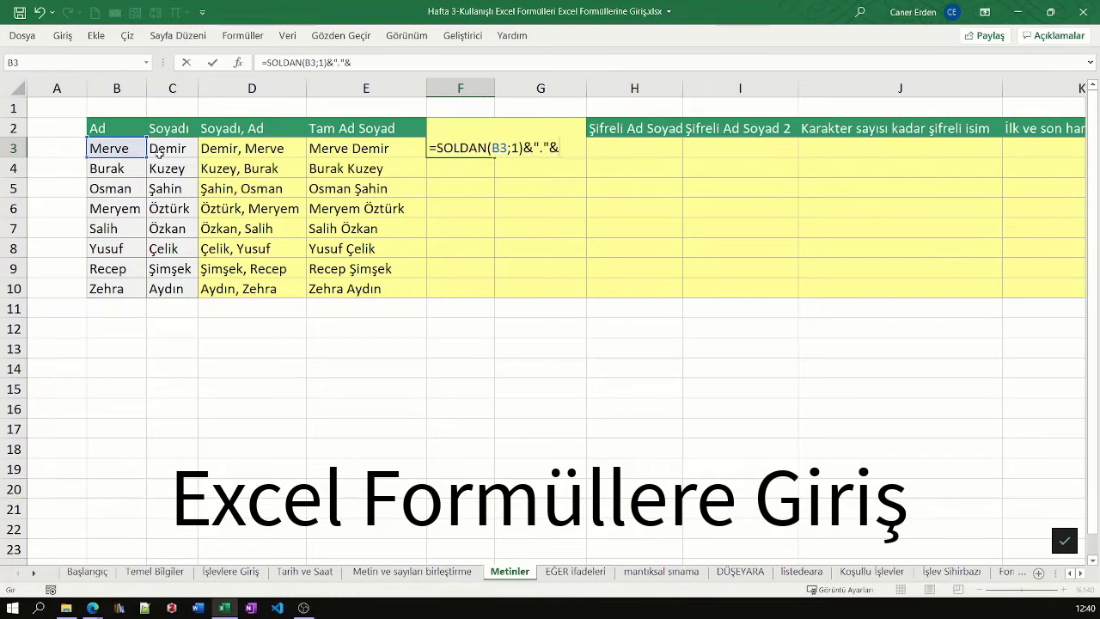
type("SOLDAN(")
left_click(159, 153)
type(";1)")
key("Return")
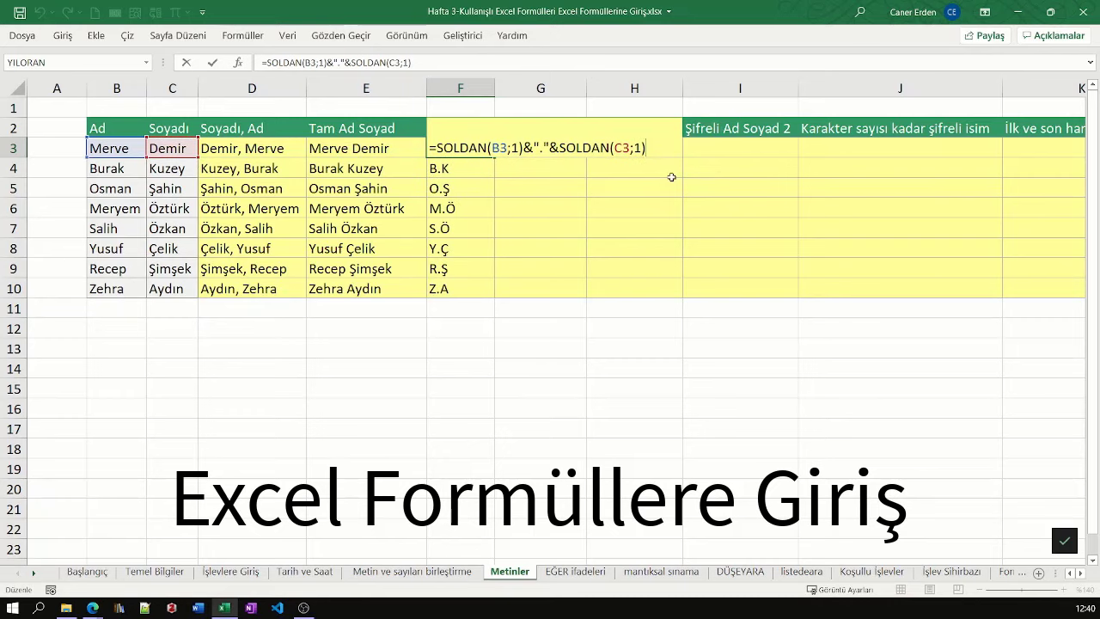
key("Return")
In I3, enter =DEĞİŞTİR(B3;2;UZUNLUK(B3);"**") to mask the first name after its first letter
left_click(511, 142)
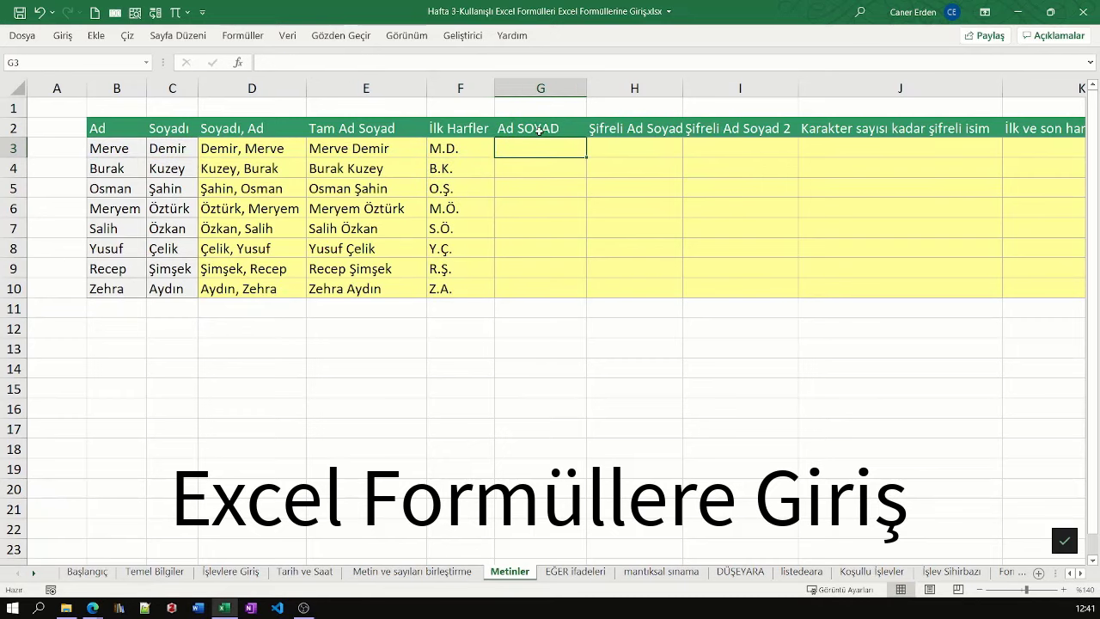
type("=değ")
key("Tab")
left_click(94, 143)
type(";2;")
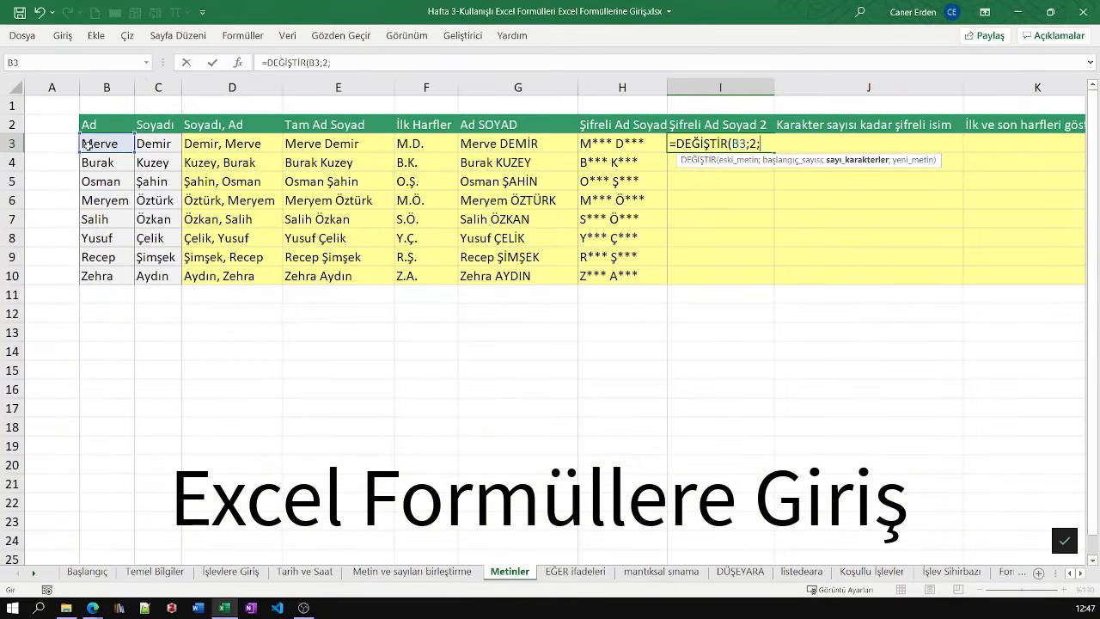
type("UZUNLUK(")
left_click(95, 144)
type(")")
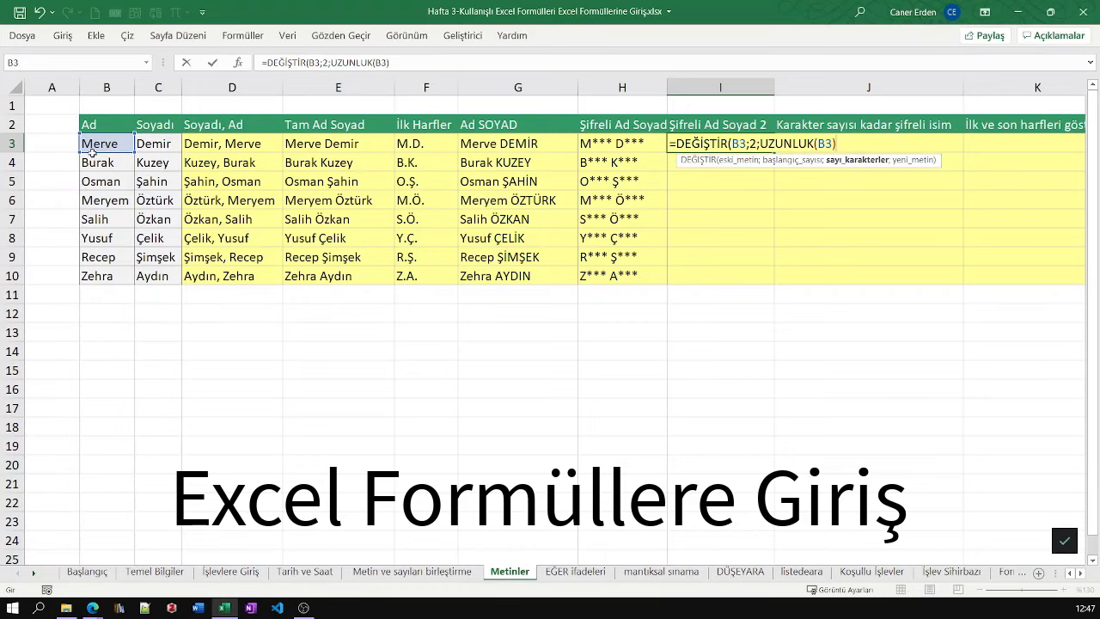
type(";\"**")
key("Return")
Replace the fixed asterisks with YİNELE("*";UZUNLUK(B3)-1) to match the name length
double_click(851, 144)
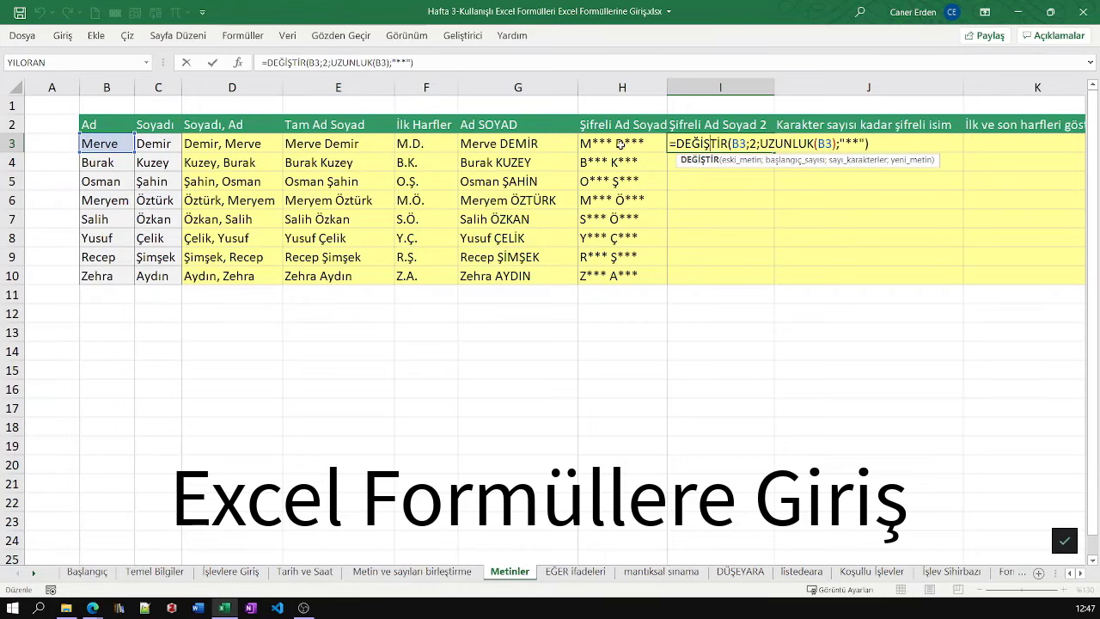
type("YİNELE(\"*\";")
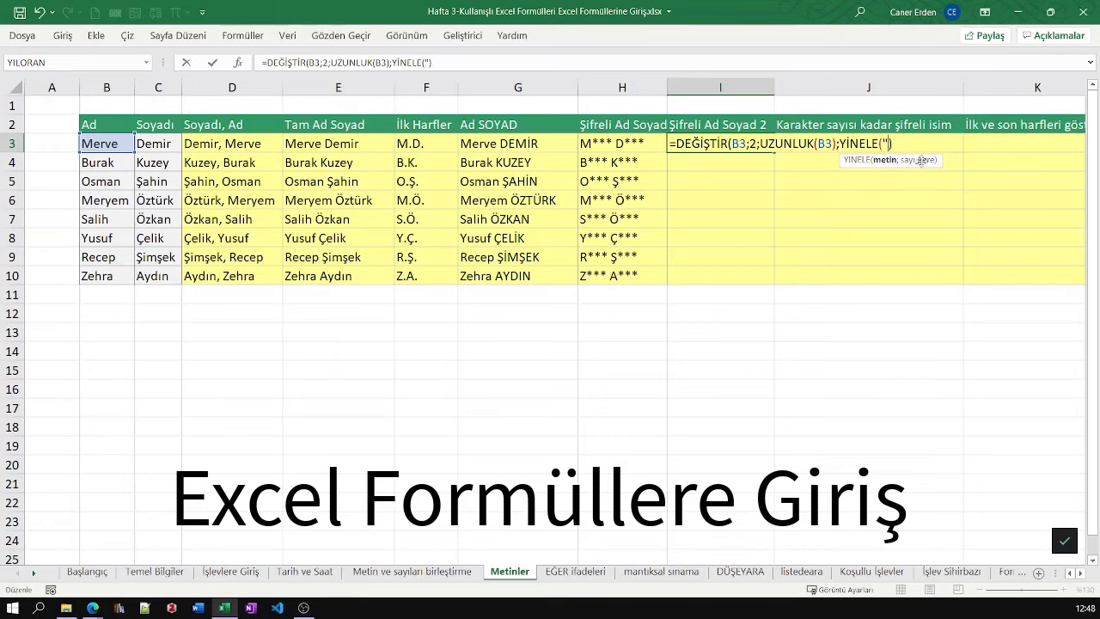
type("UZUNLUK(")
left_click(101, 144)
type(")-1")
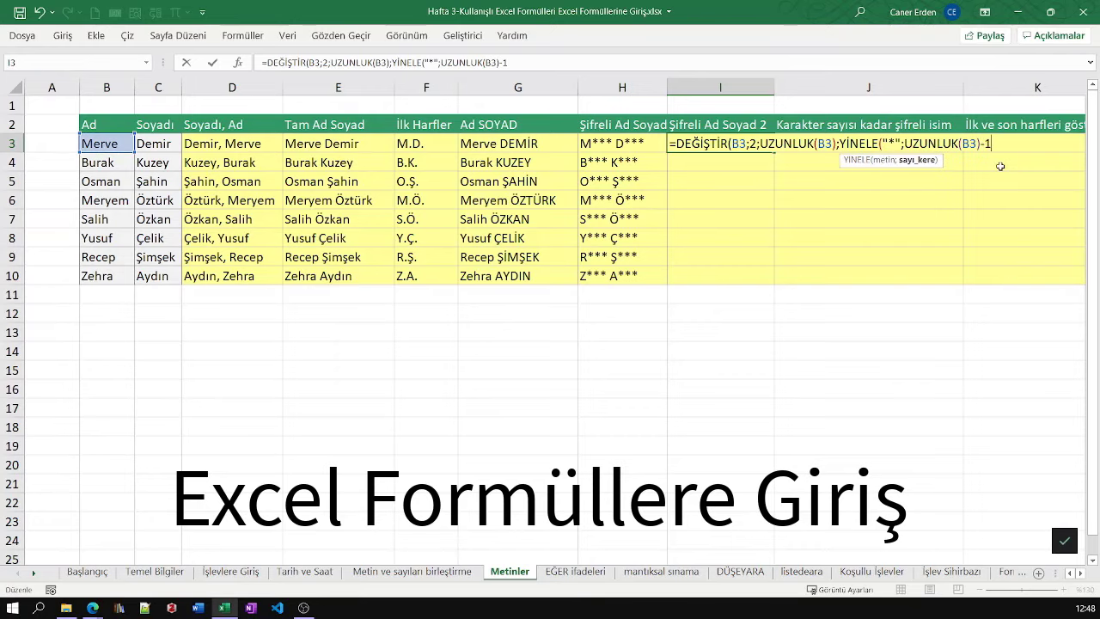
type(")")
key("ctrl+Return")
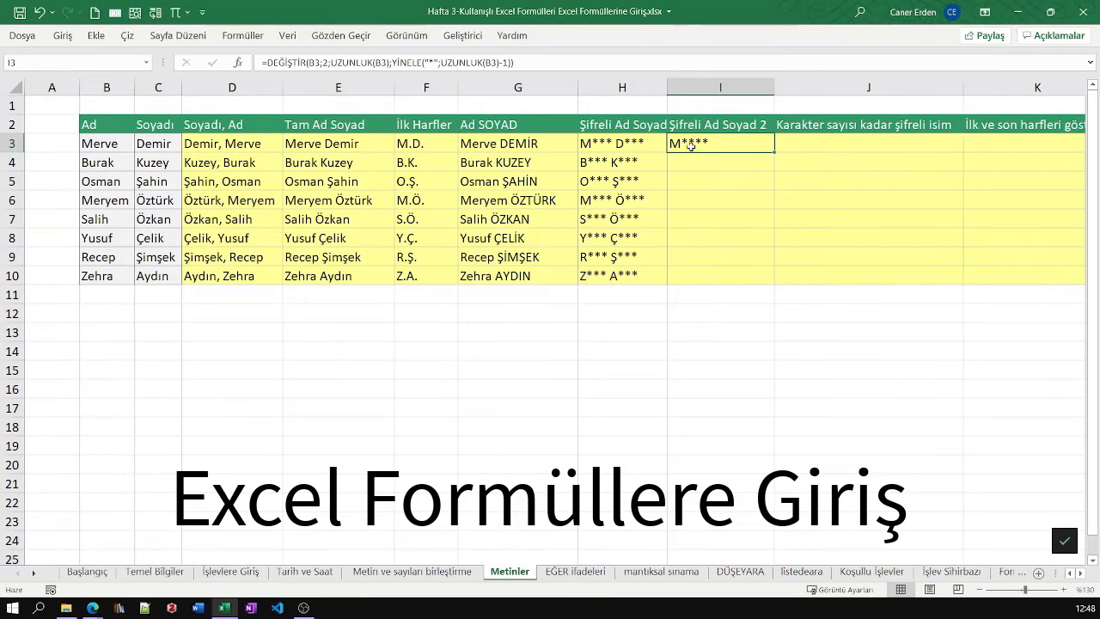
Append " "&DEĞİŞTİR(C3;2;UZUNLUK(C3);YİNELE("*";UZUNLUK(C3)…)) to mask the surname too
left_click(626, 67)
type("\" \"&değiştir(")
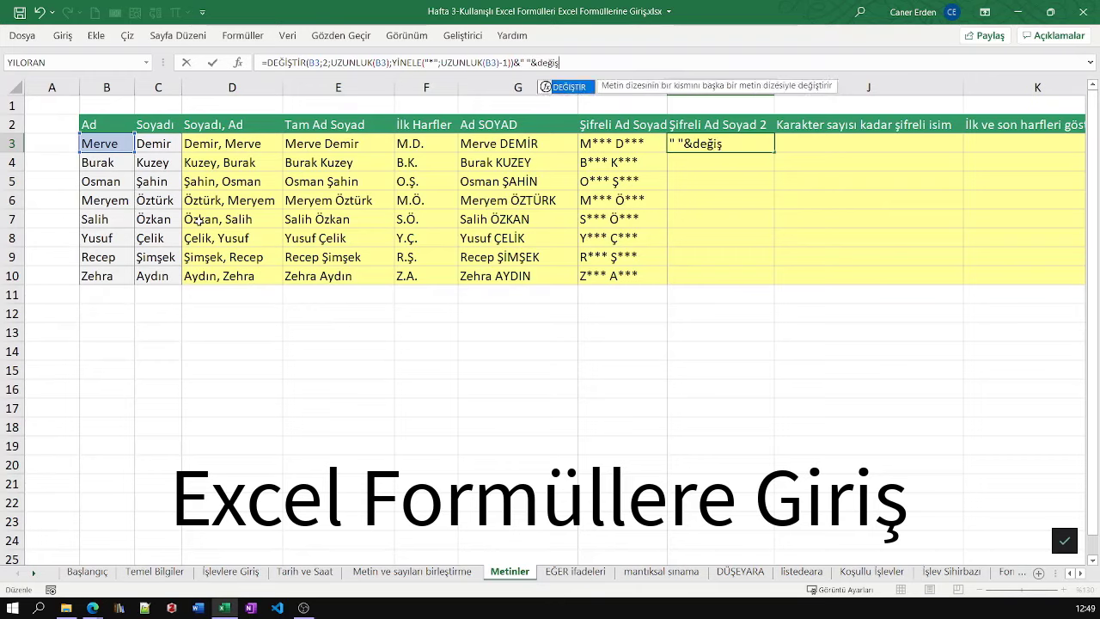
left_click(159, 144)
type(";2;UZUNLUK(")
left_click(163, 144)
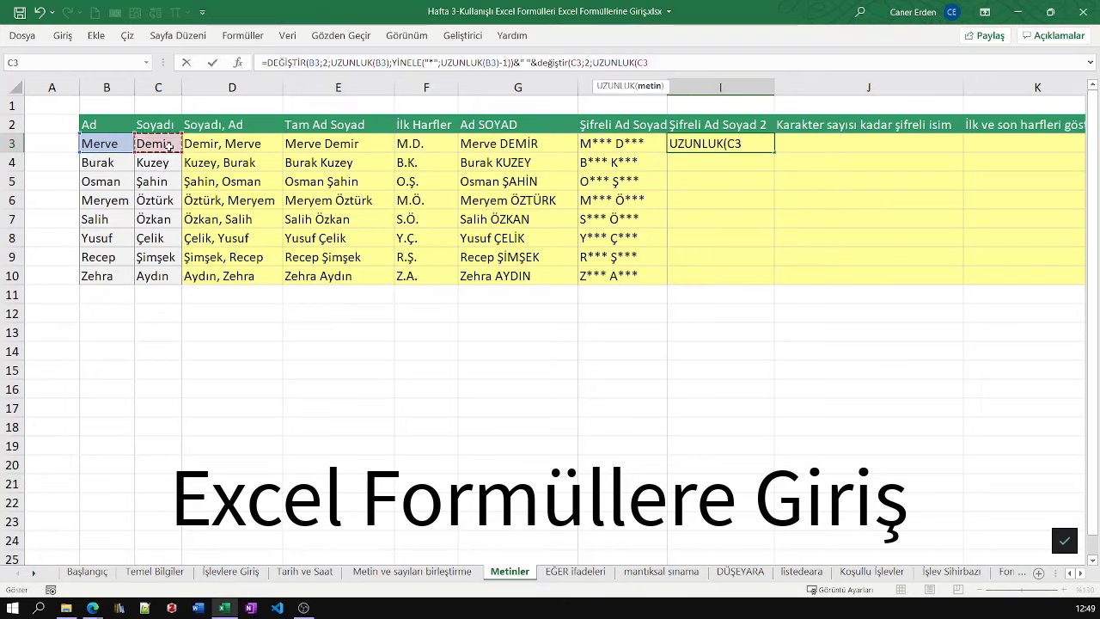
type(");yine")
key("Tab")
type("\"*\"")
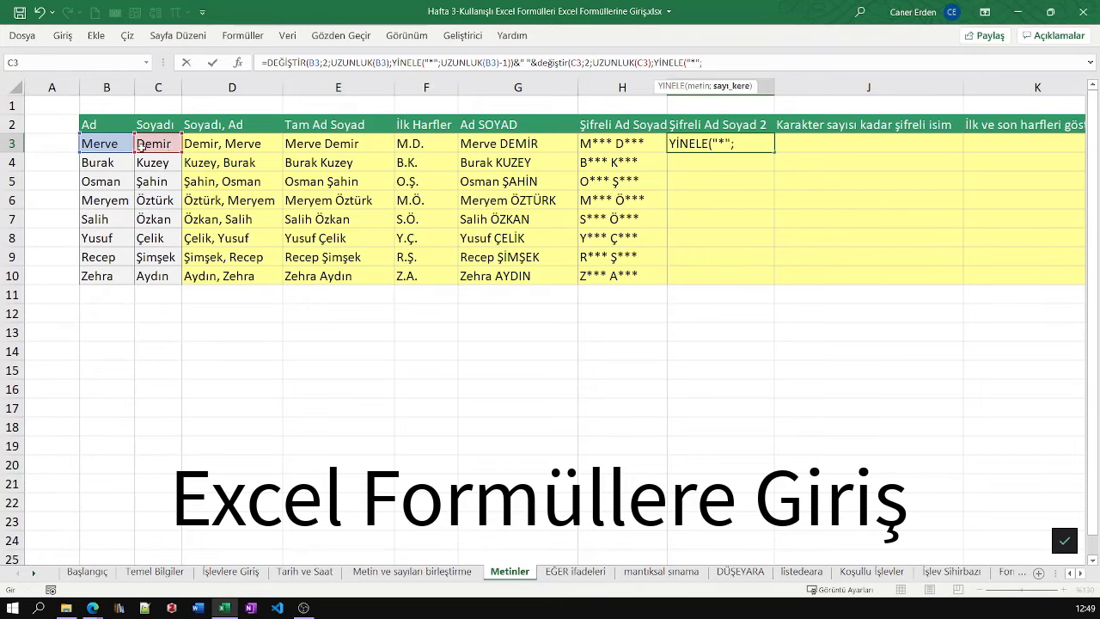
type("UZUNLUK(")
left_click(155, 144)
Finish the surname mask with -1, then review the Tarih ve Saat sheet's working-hours times
type(")-1)")
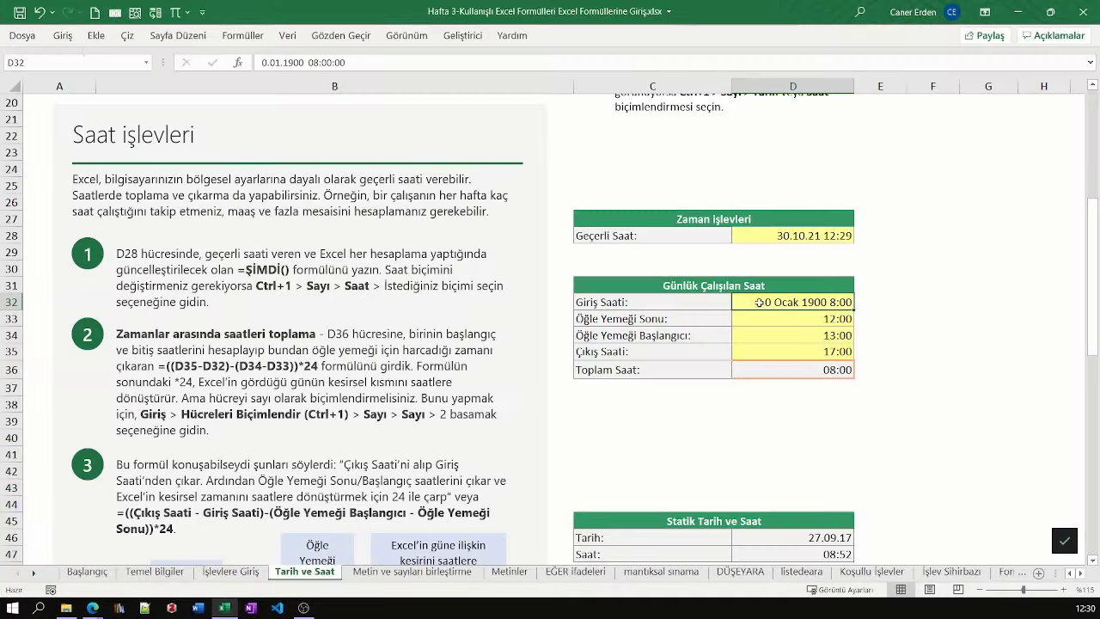
left_click(643, 32)
left_click(602, 290)
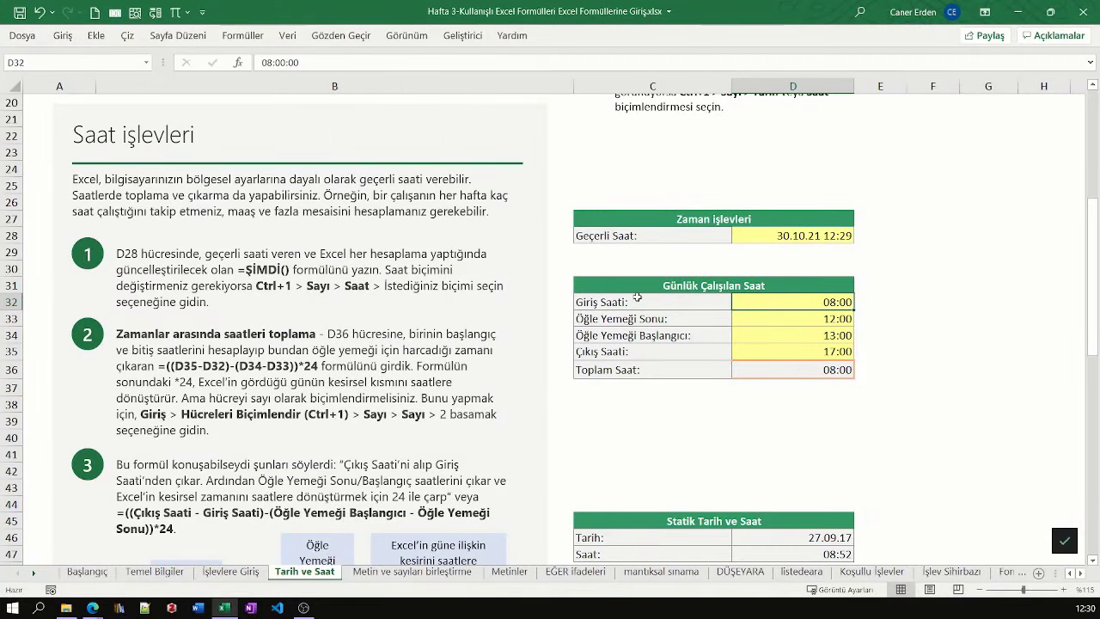
left_click(653, 318)
left_click(654, 352)
left_click(662, 335)
left_click(667, 322)
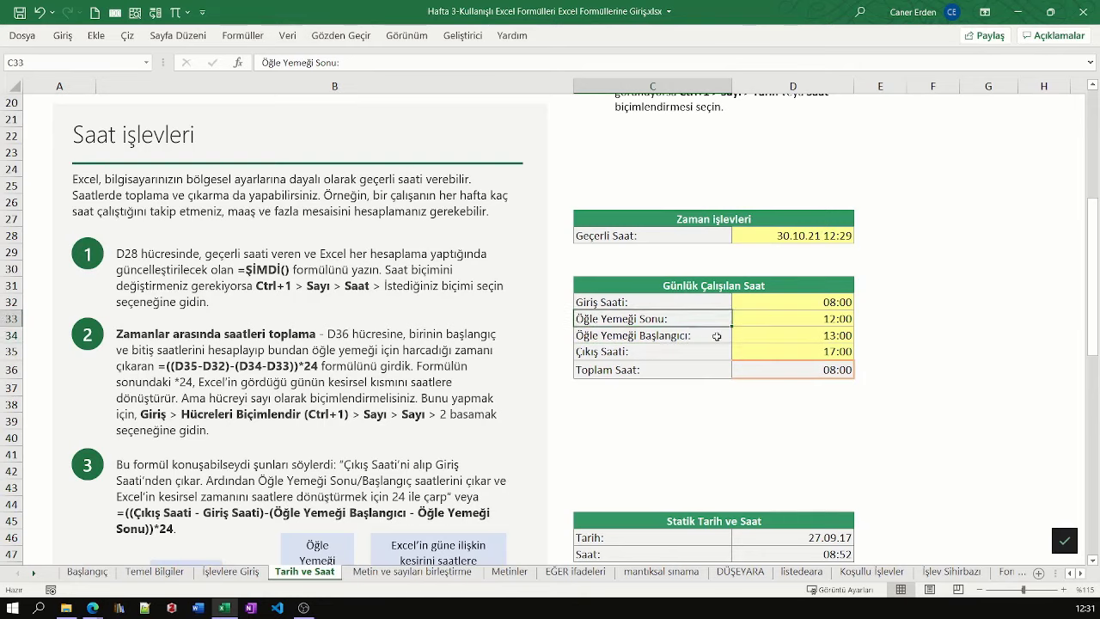
Enter =((D35-D32)-(D34-D33))*24 in D36 to total the hours worked
left_click(783, 370)
type("=((D35-D32)-(D34-D33))")
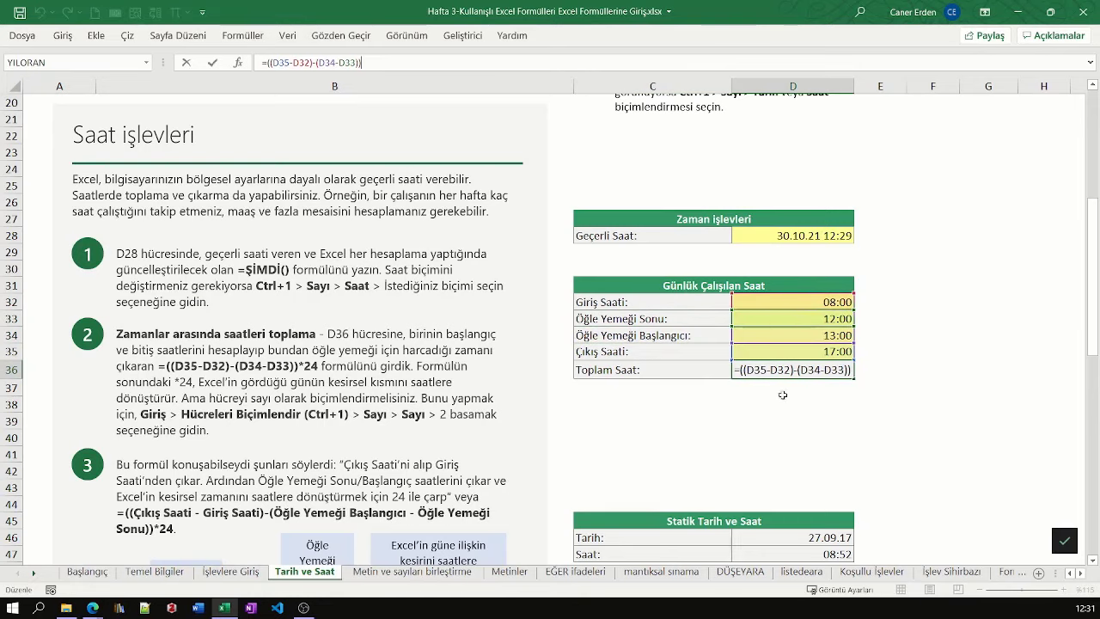
key("Return")
left_click(808, 369)
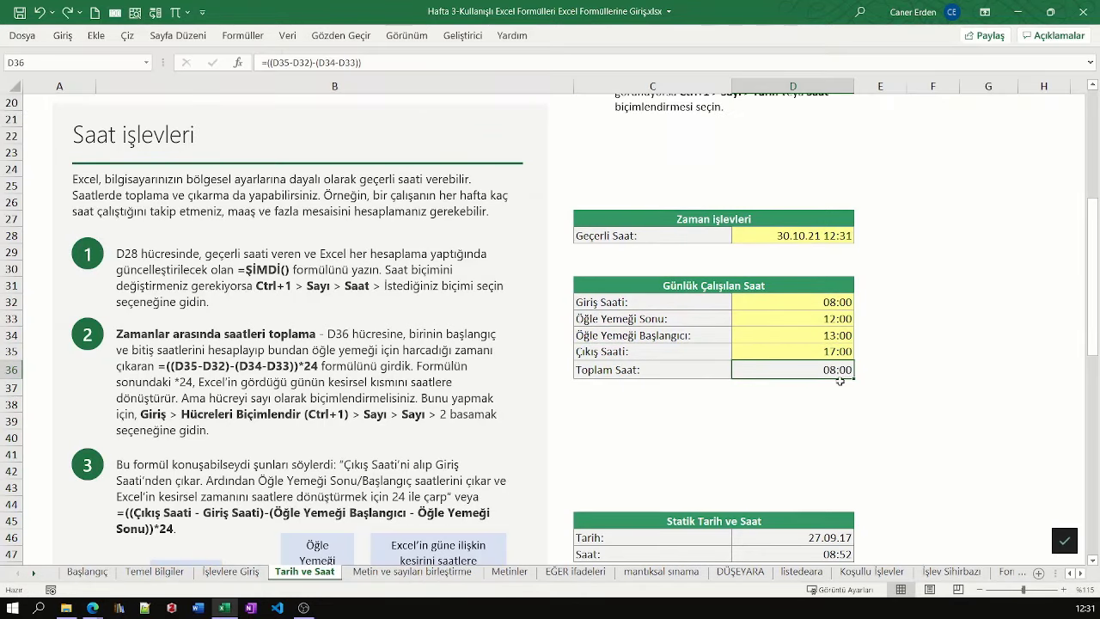
key("F2")
type("*24")
key("Return")
Format D36's total hours as a Sayı number and bring up the Format Cells settings
left_click(61, 35)
left_click(601, 53)
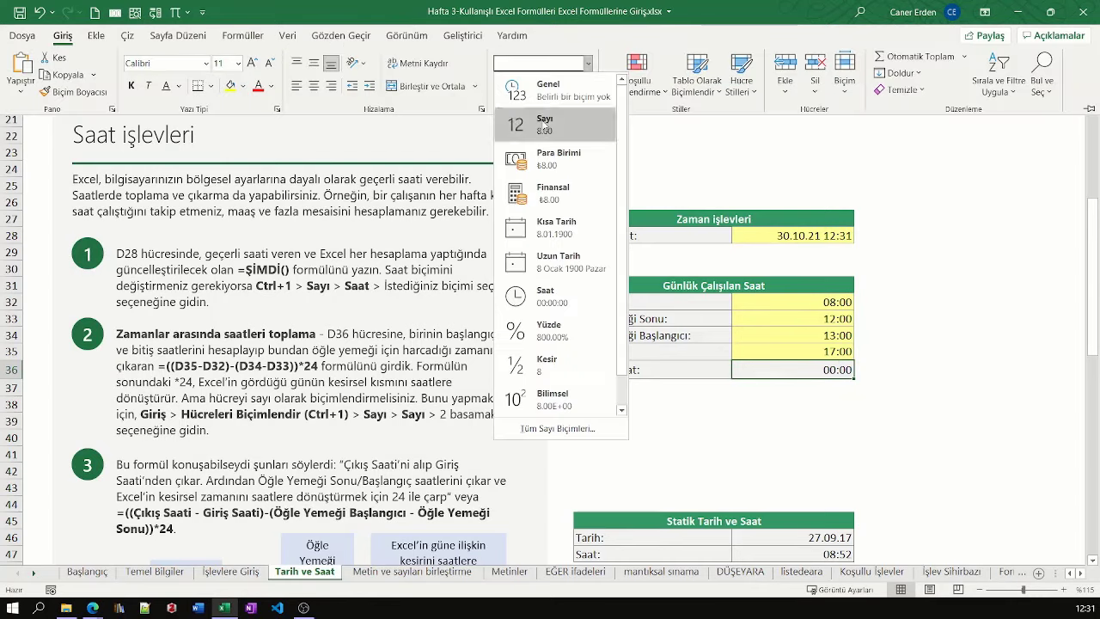
left_click(585, 117)
key("ctrl+1")
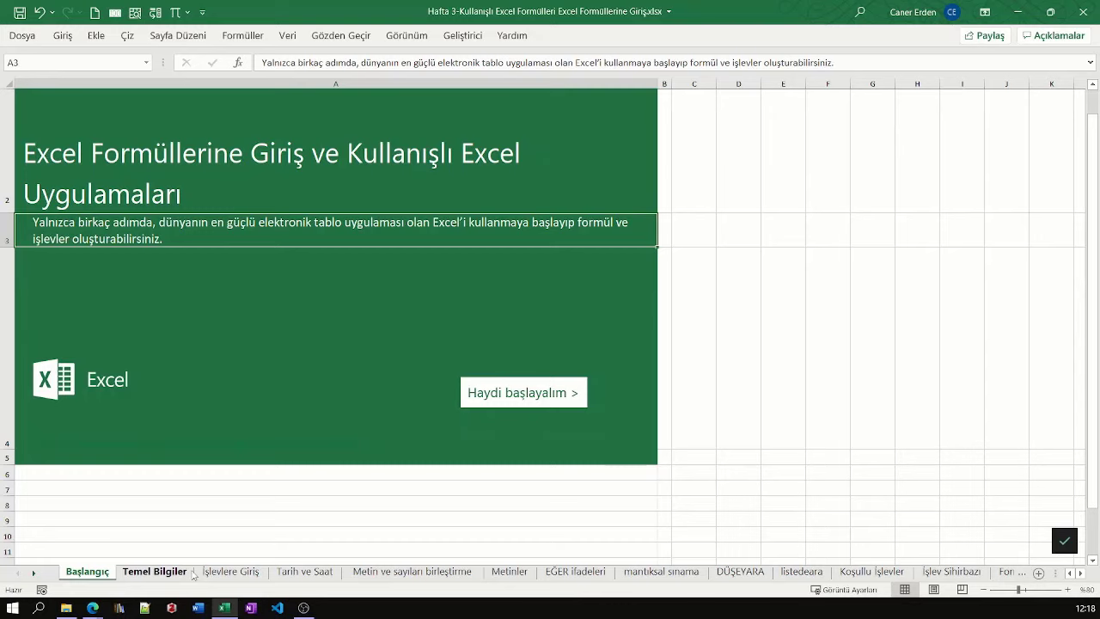
Switch to the Temel Bilgiler sheet with the basic arithmetic exercise
left_click(190, 573)
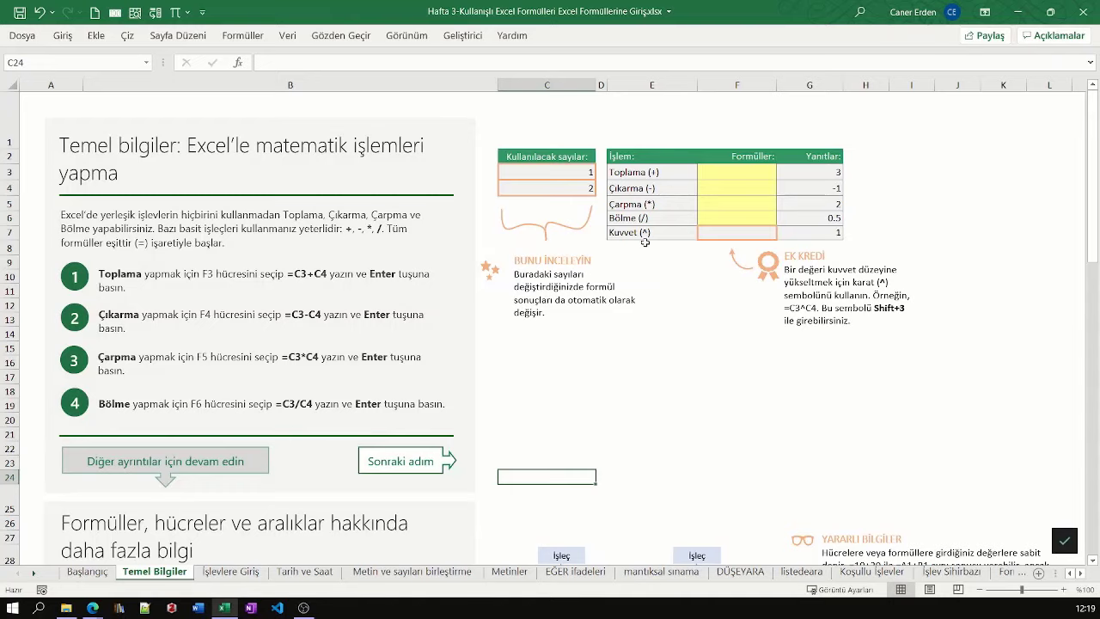
scroll(619, 266, "down", 1)
scroll(611, 284, "down", 2)
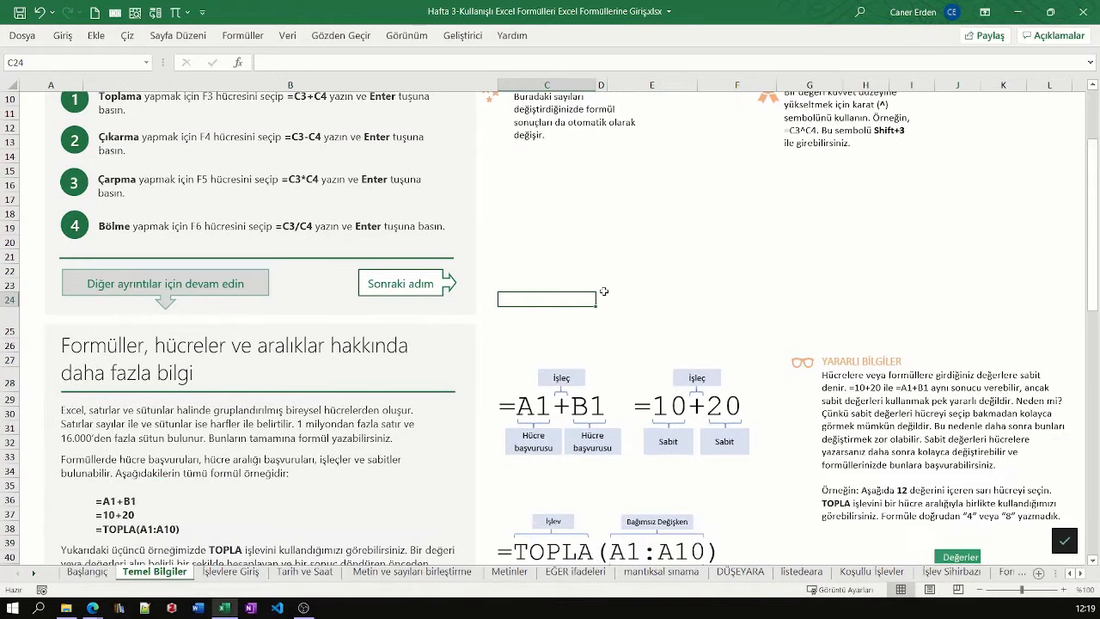
scroll(603, 291, "down", 1)
scroll(602, 292, "down", 2)
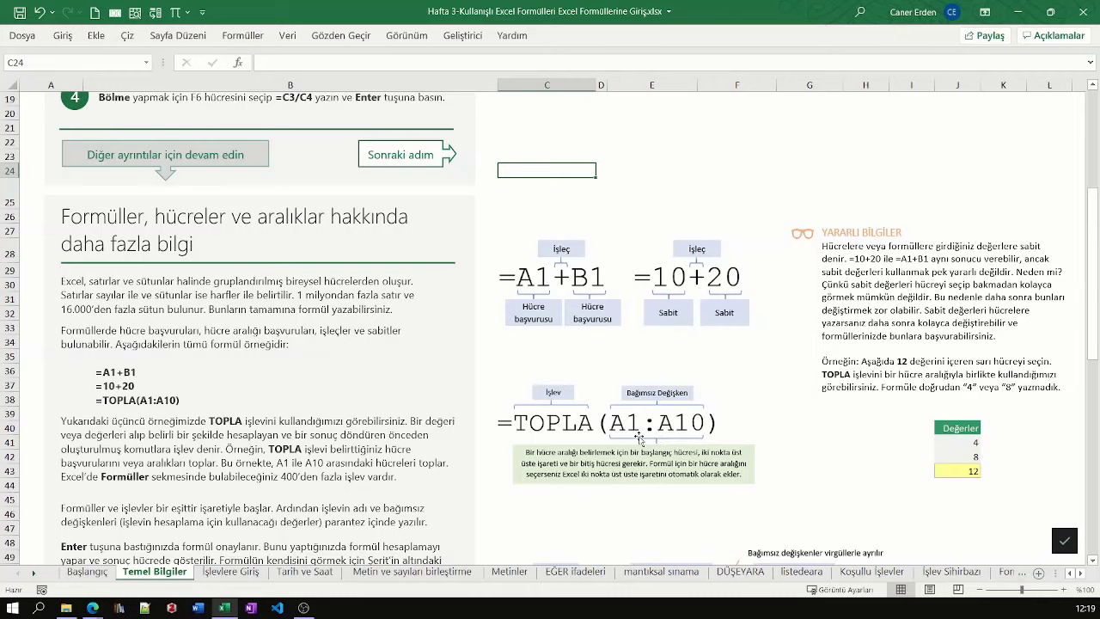
scroll(596, 417, "down", 1)
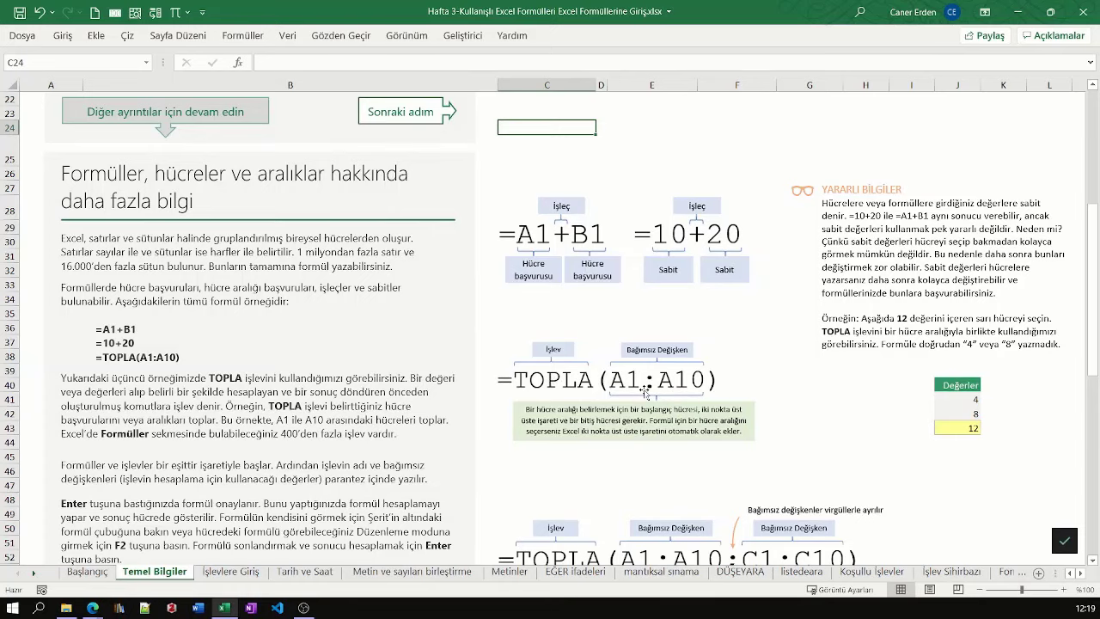
scroll(645, 391, "down", 1)
scroll(636, 391, "down", 2)
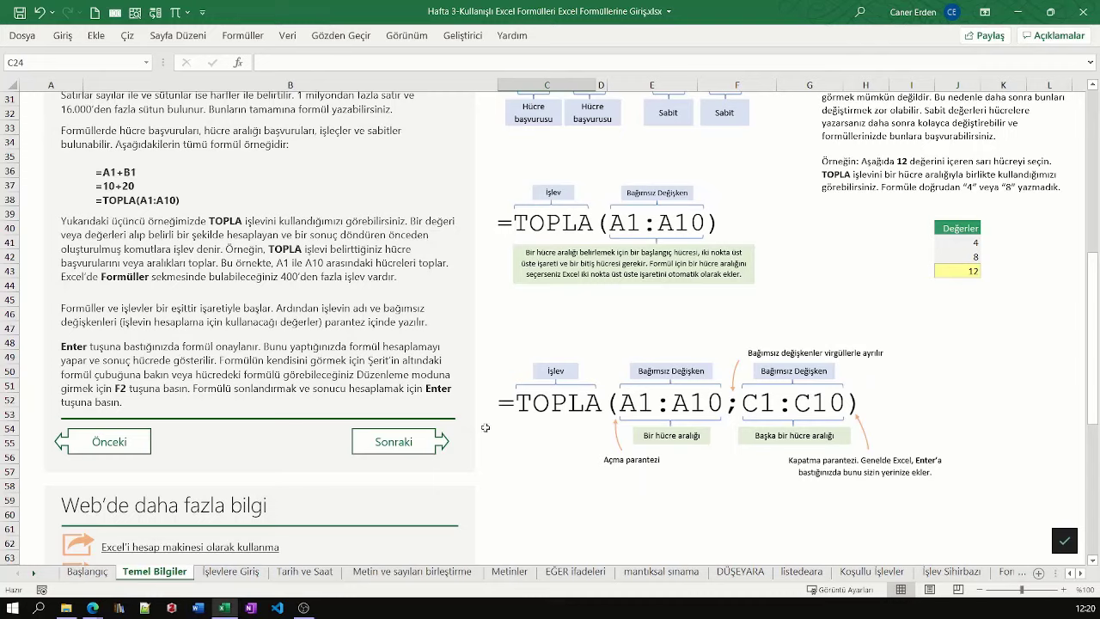
On İşlevlere Giriş, total D3:D6 in D7 (170) and AutoSum G3:G6 into G7 (140)
left_click(232, 573)
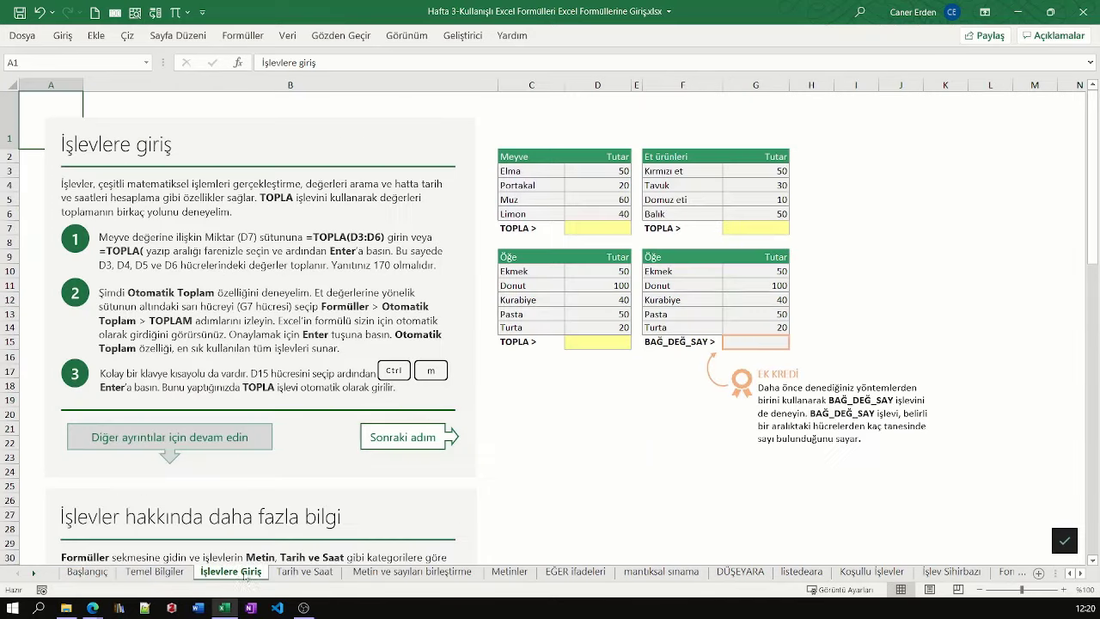
left_click(595, 229)
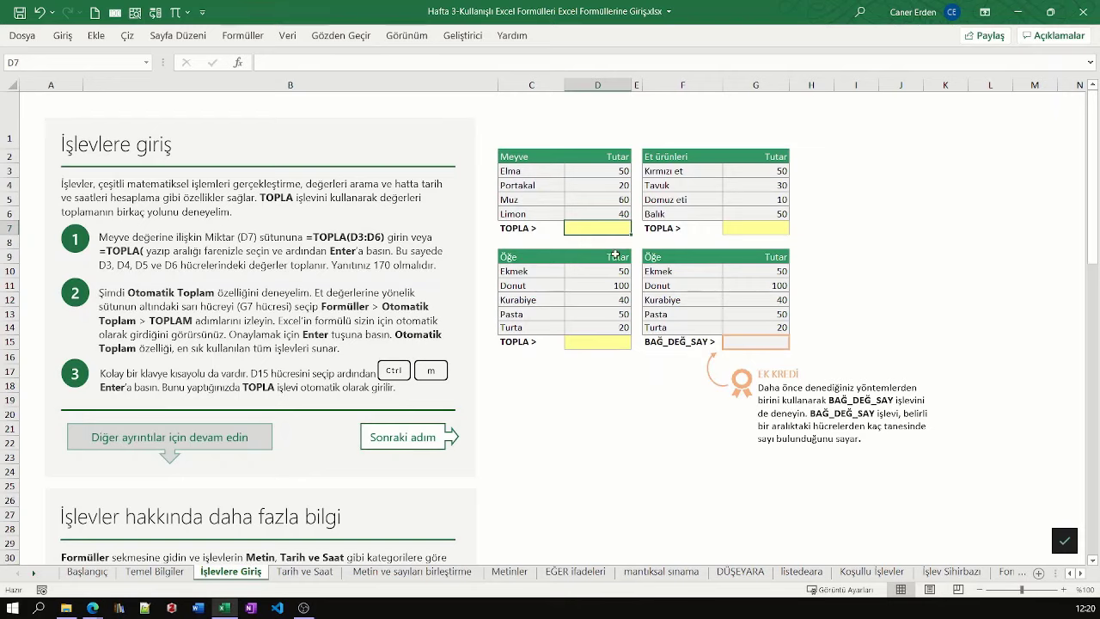
type("=topla")
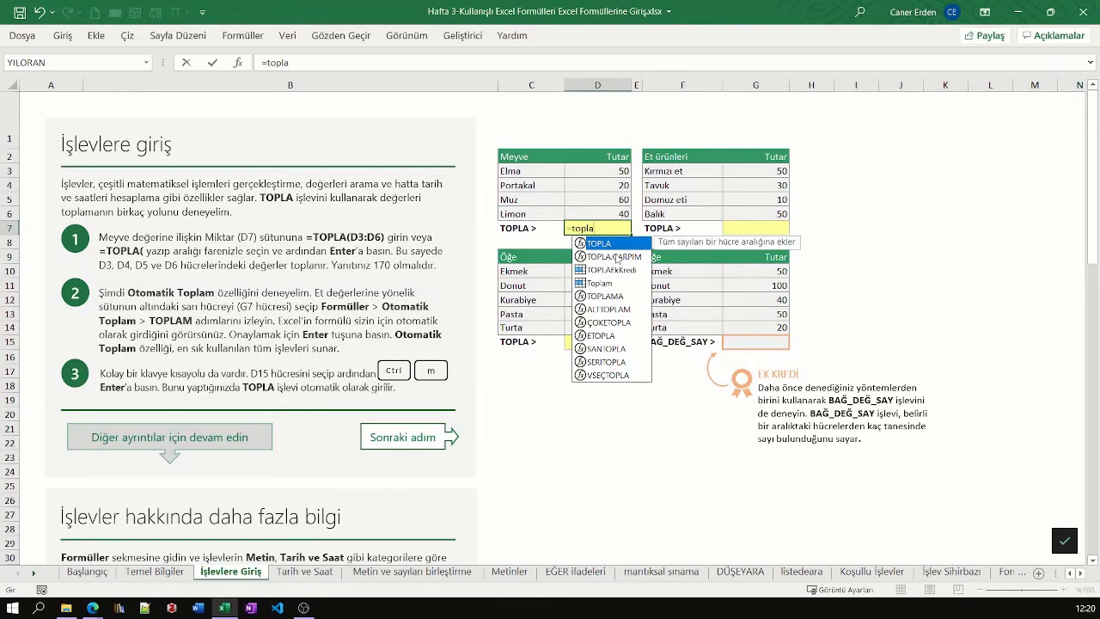
key("Tab")
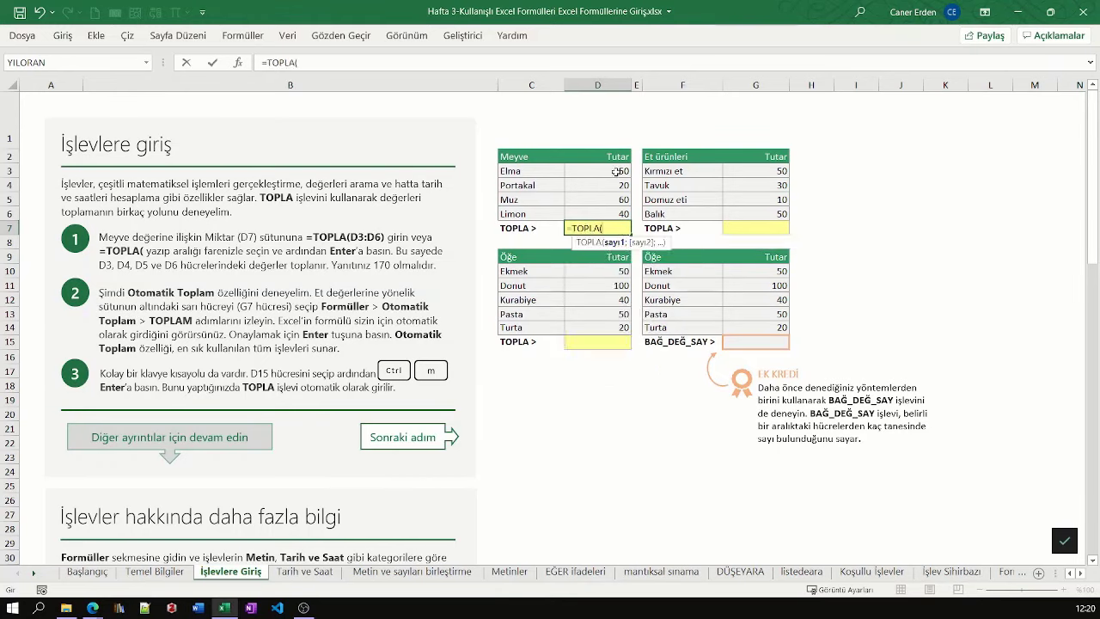
left_click_drag(613, 171, 614, 212)
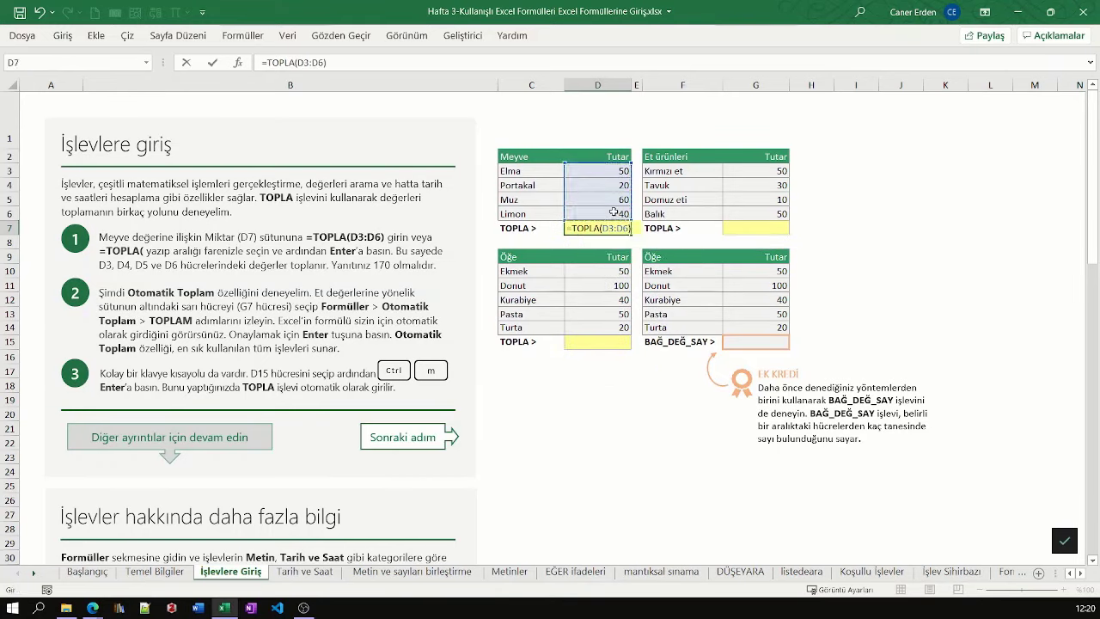
key("Return")
left_click(752, 228)
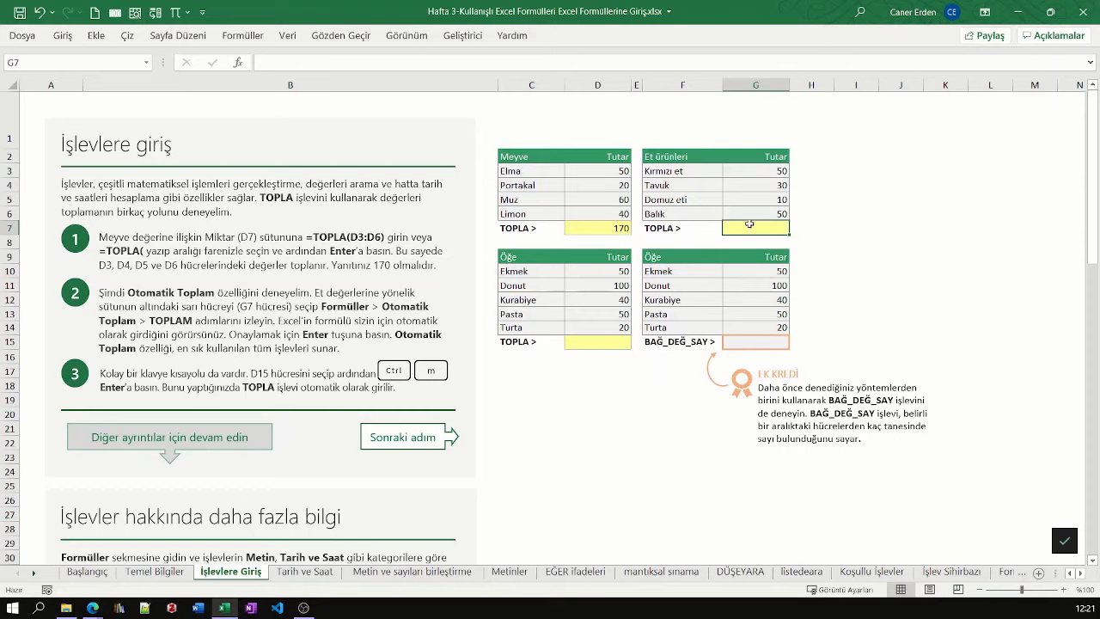
key("ctrl+m")
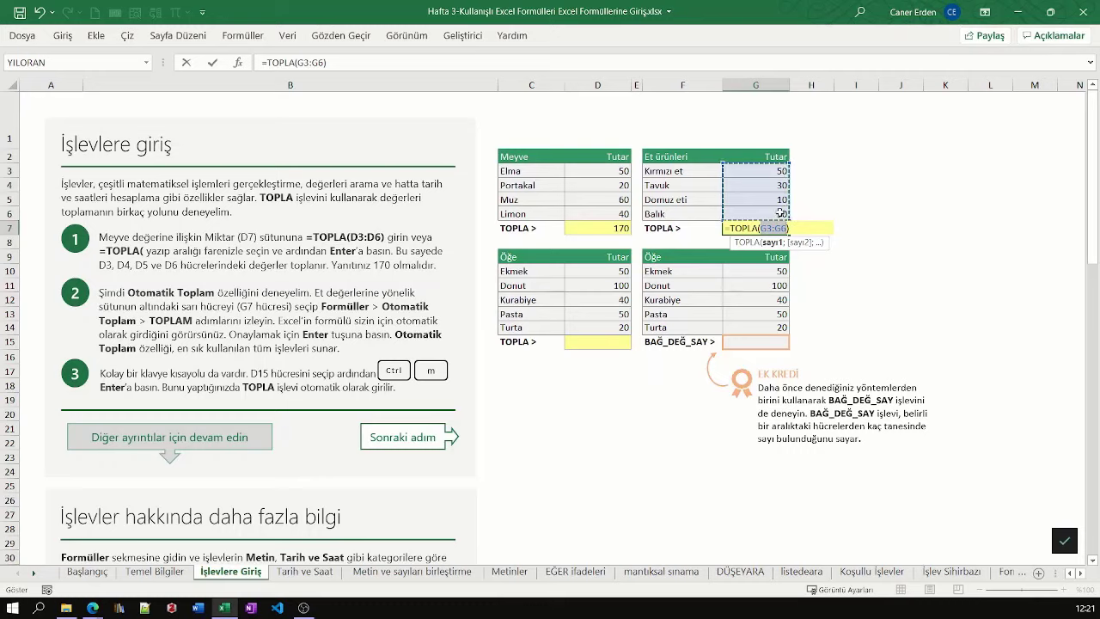
key("Return")
Sum the Öğe amounts D10:D14 into D15 with =TOPLA, giving 260
left_click(582, 344)
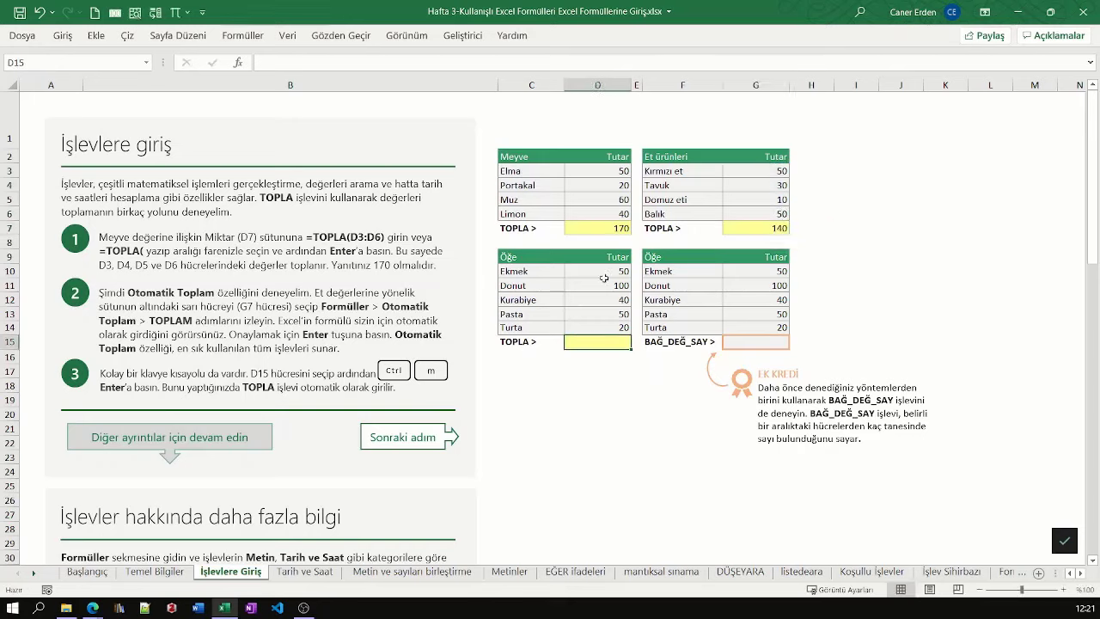
type("=top")
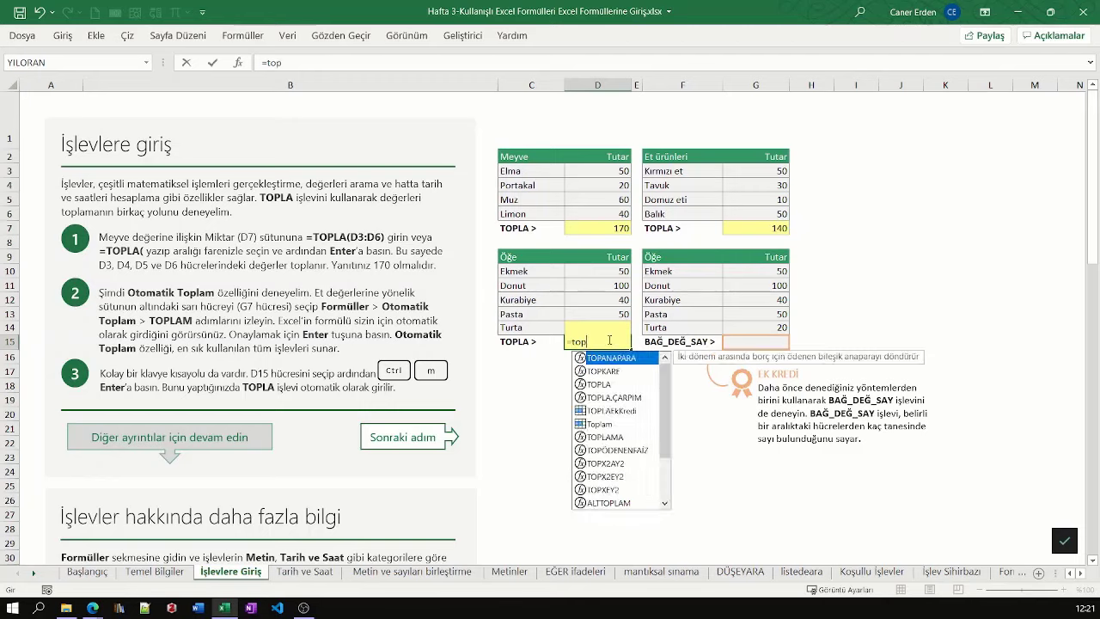
key("Tab")
left_click_drag(621, 271, 618, 327)
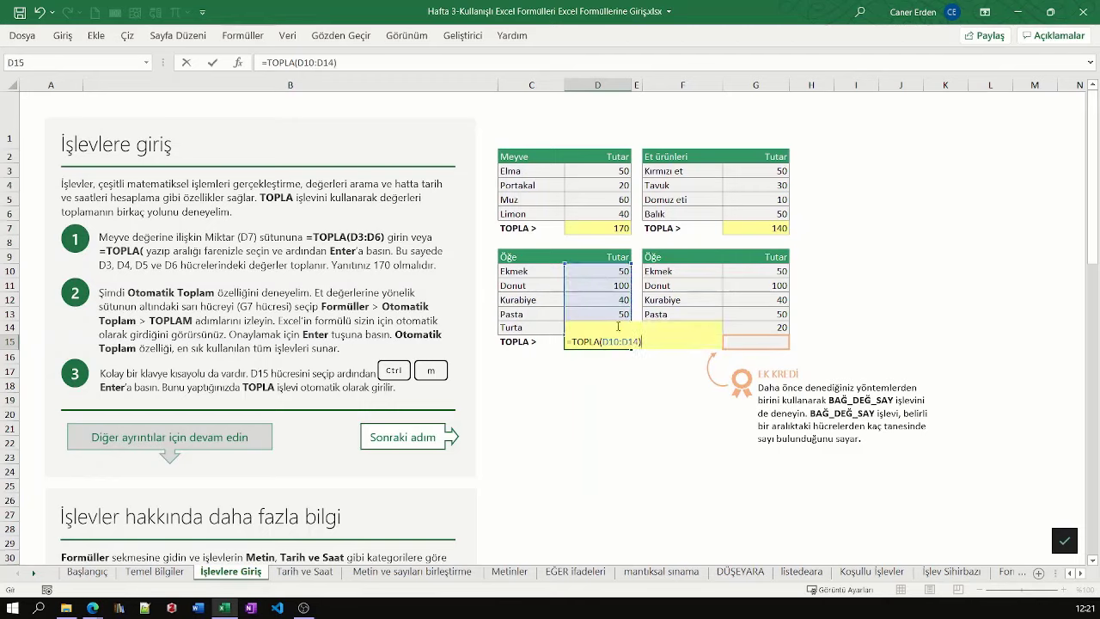
key("Return")
left_click(756, 343)
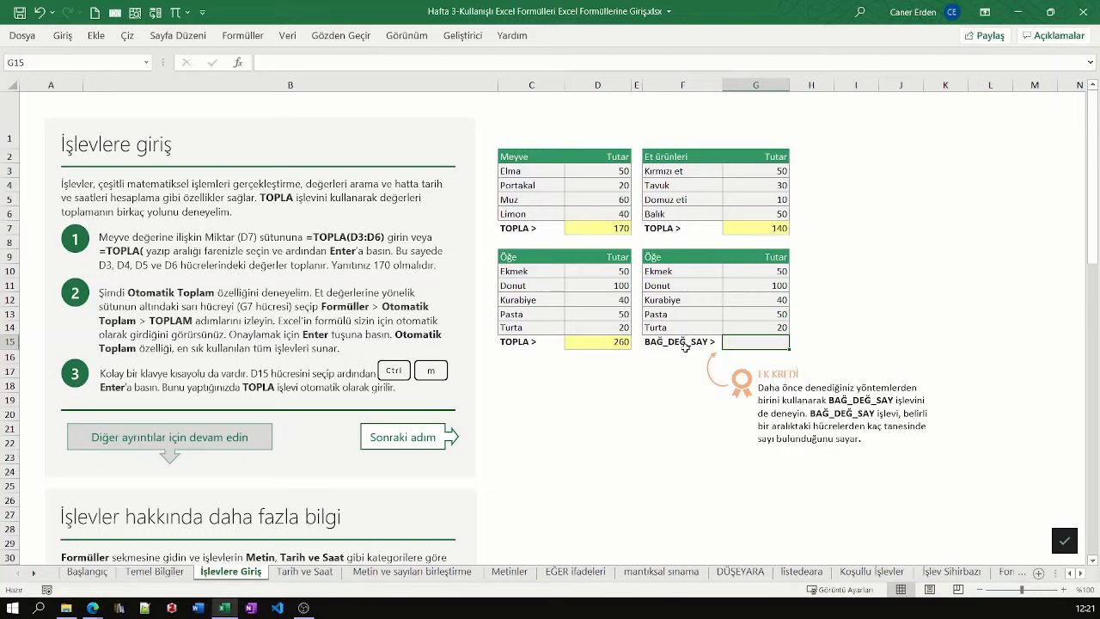
Enter =BAĞ_DEĞ_SAY(G10:G14) in G15 to count the numeric amounts
type("=")
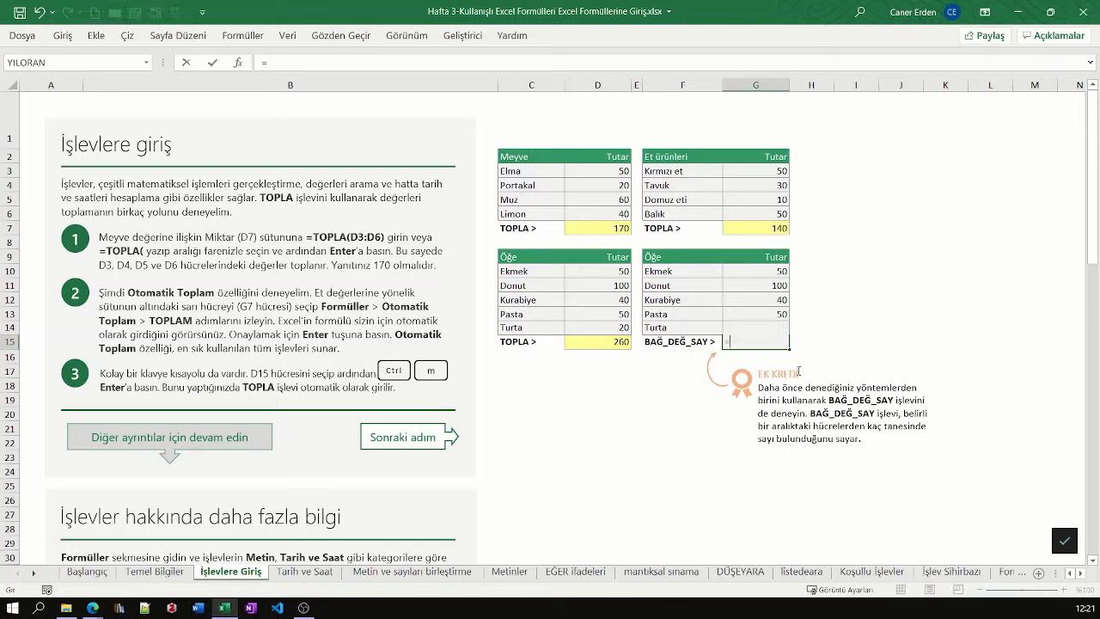
type("bağ")
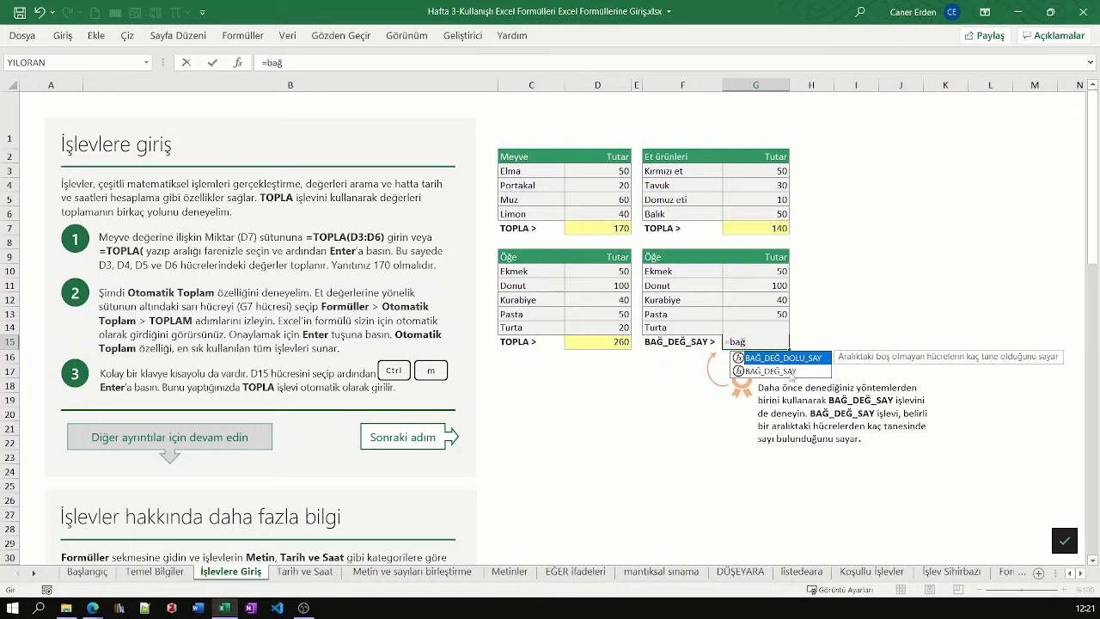
left_click(798, 372)
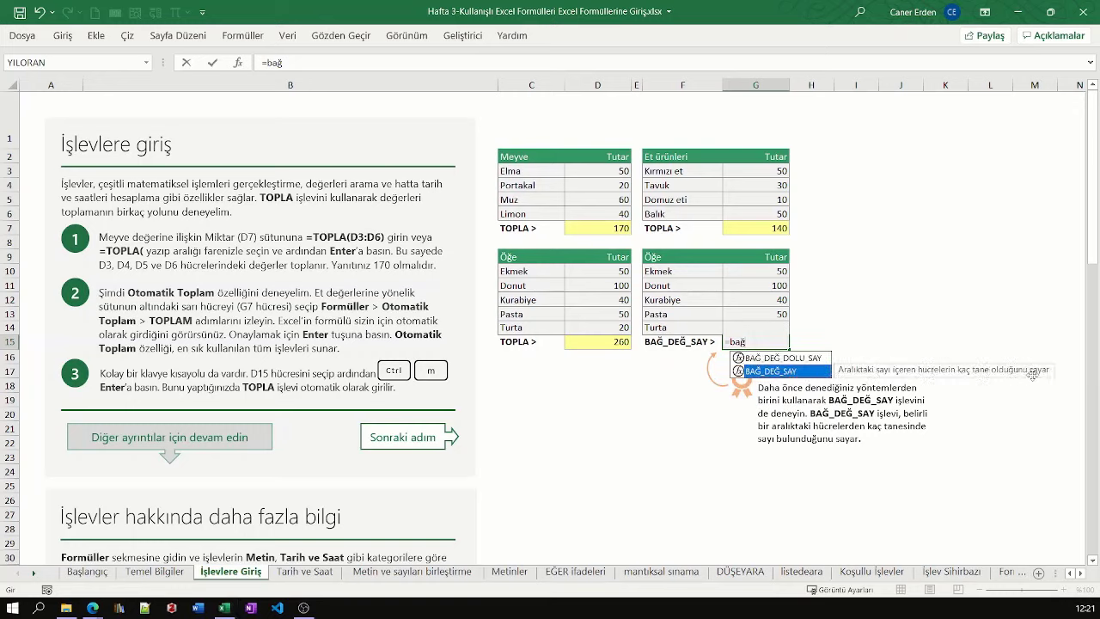
double_click(771, 370)
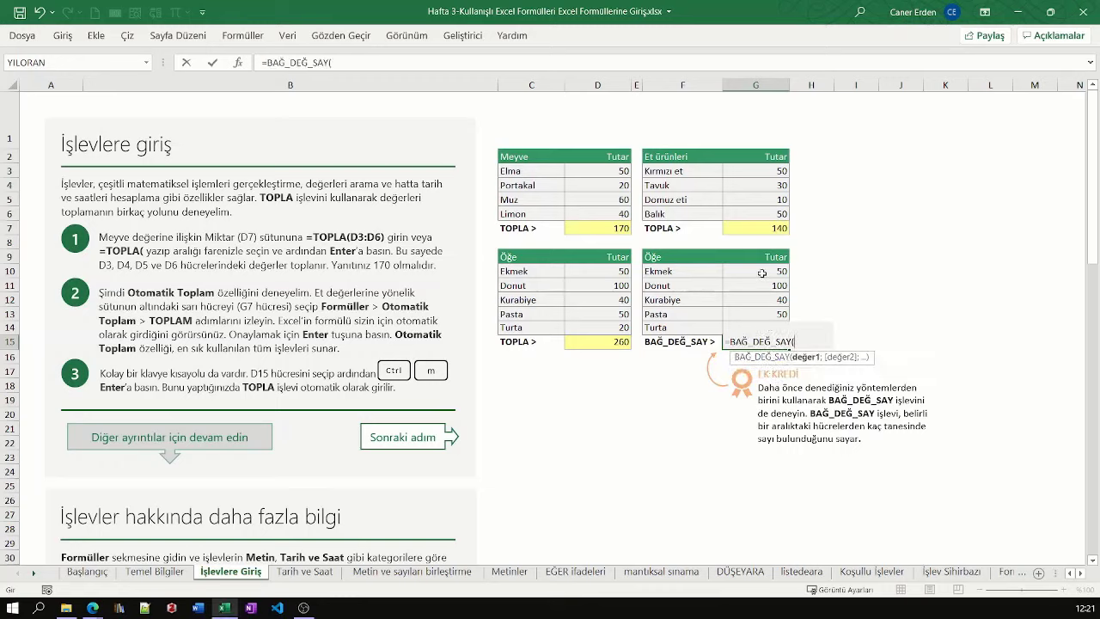
mouse_move(756, 272)
left_mouse_down()
mouse_move(757, 329)
mouse_move(777, 327)
left_mouse_up()
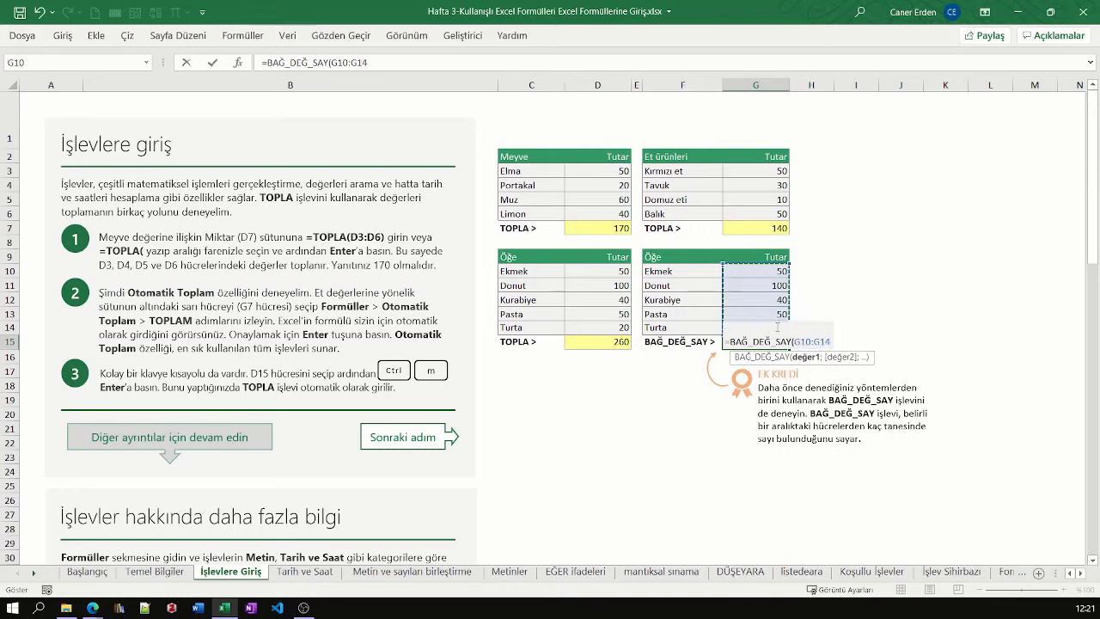
type(")")
key("Return")
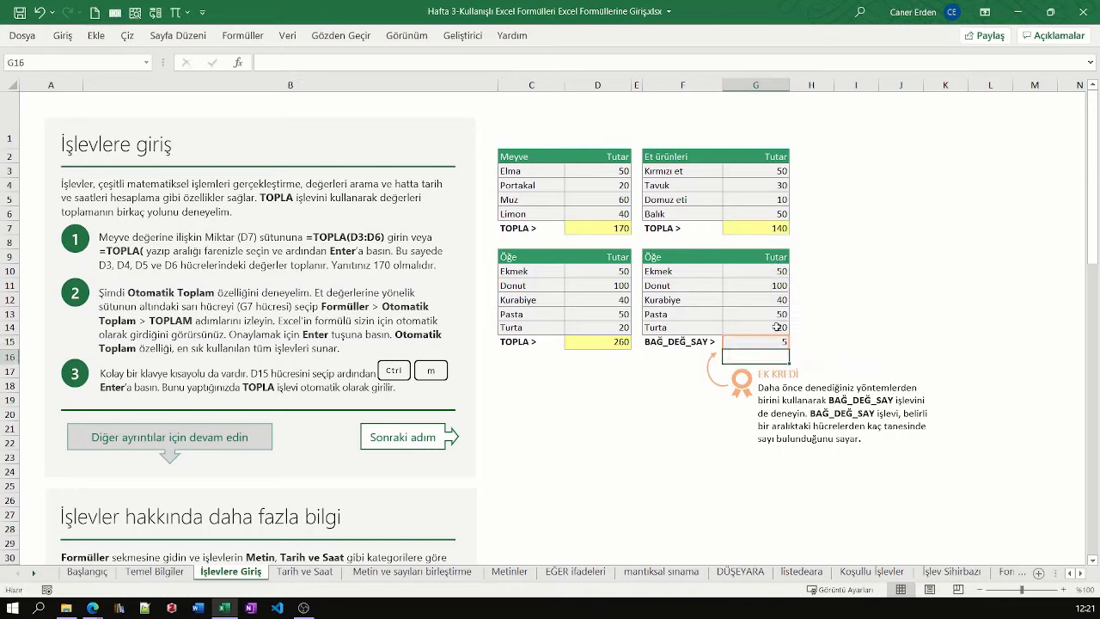
left_click(766, 341)
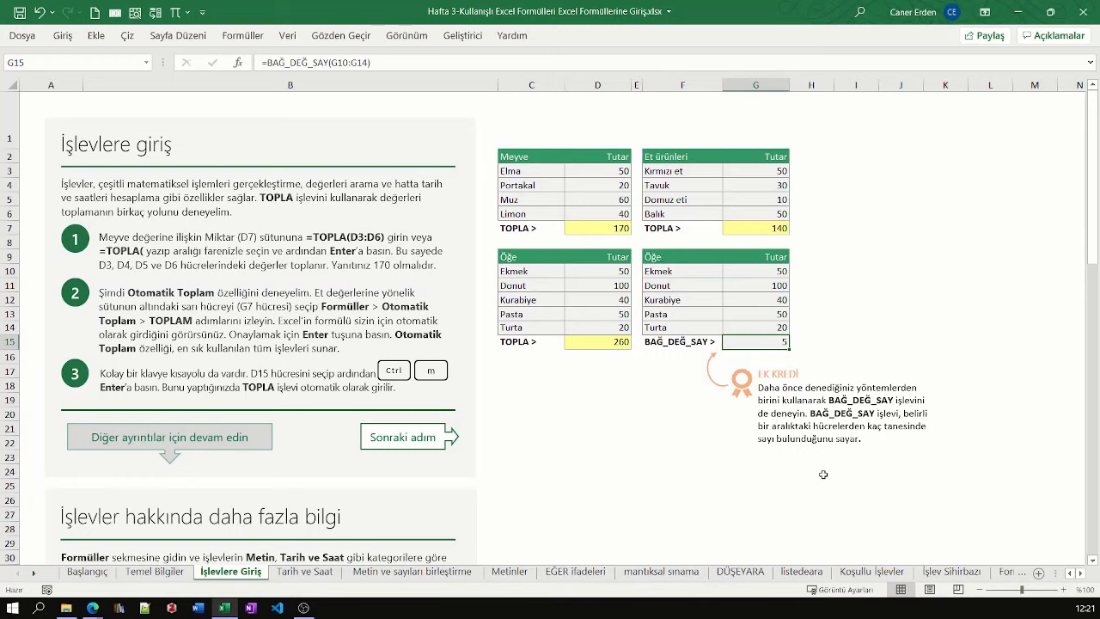
left_click_drag(768, 271, 766, 327)
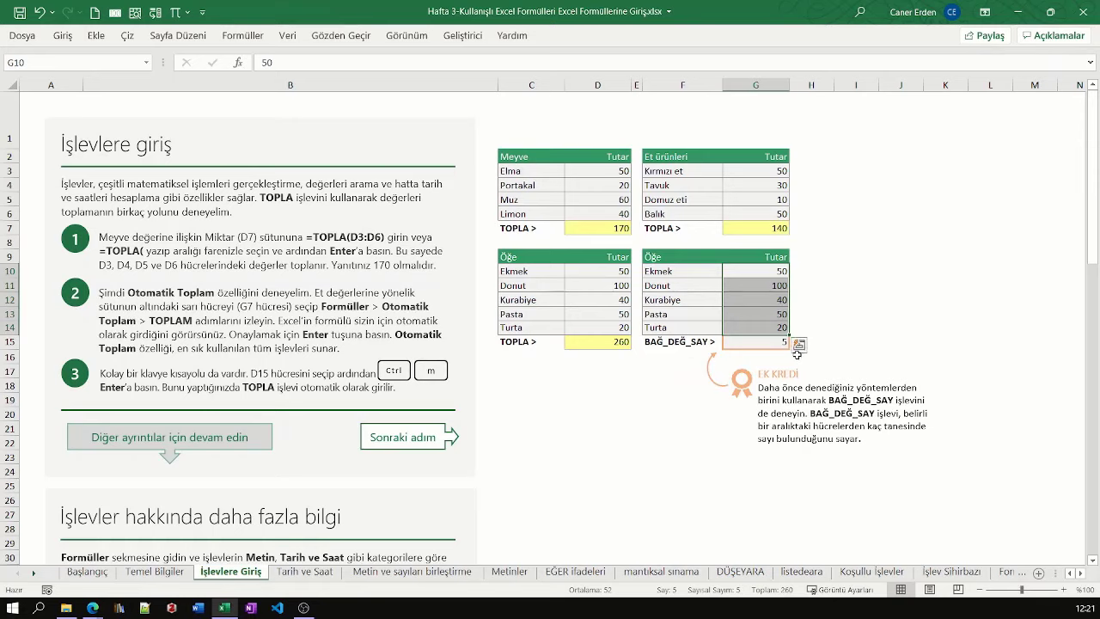
Retype the G15 formula as =BAĞ_DEĞ_SAY(G10:G14), confirming a count of 5
double_click(760, 341)
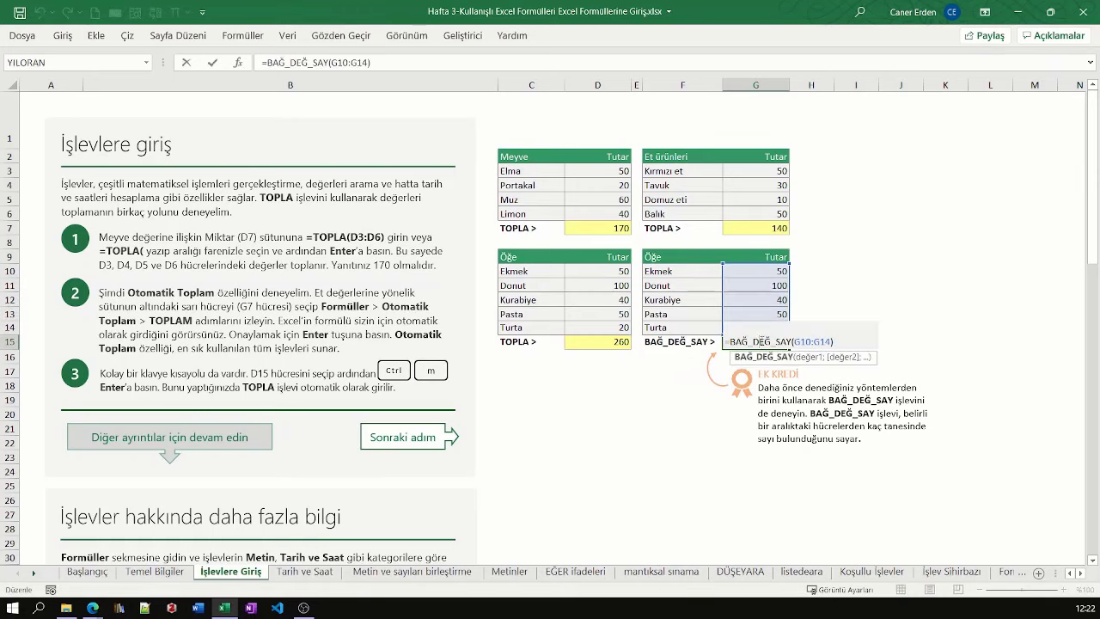
left_click_drag(852, 341, 734, 341)
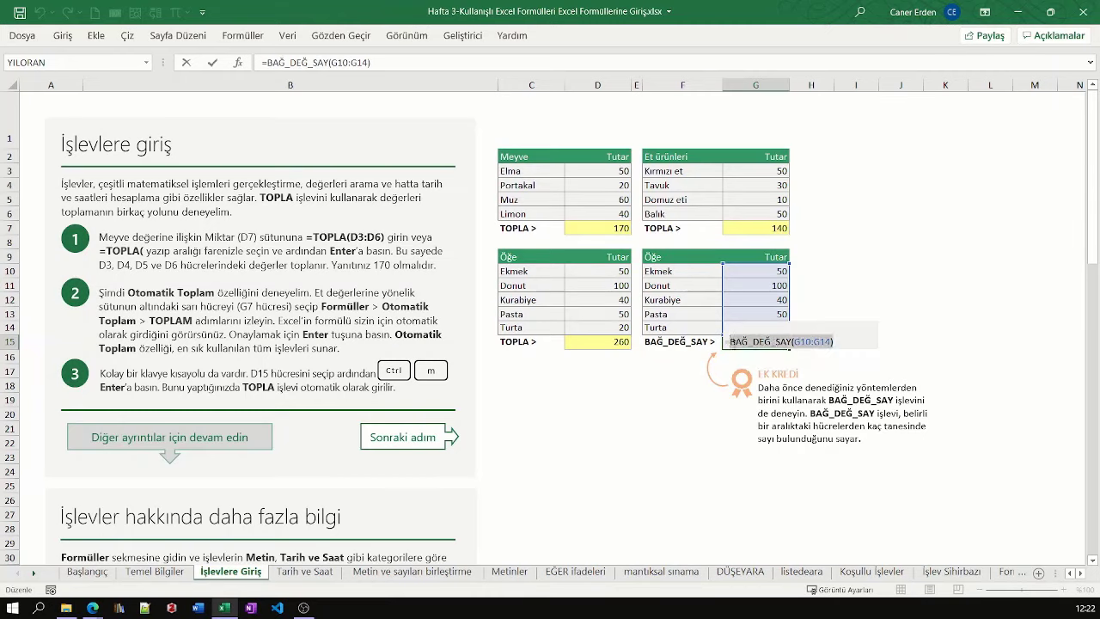
type("bağ")
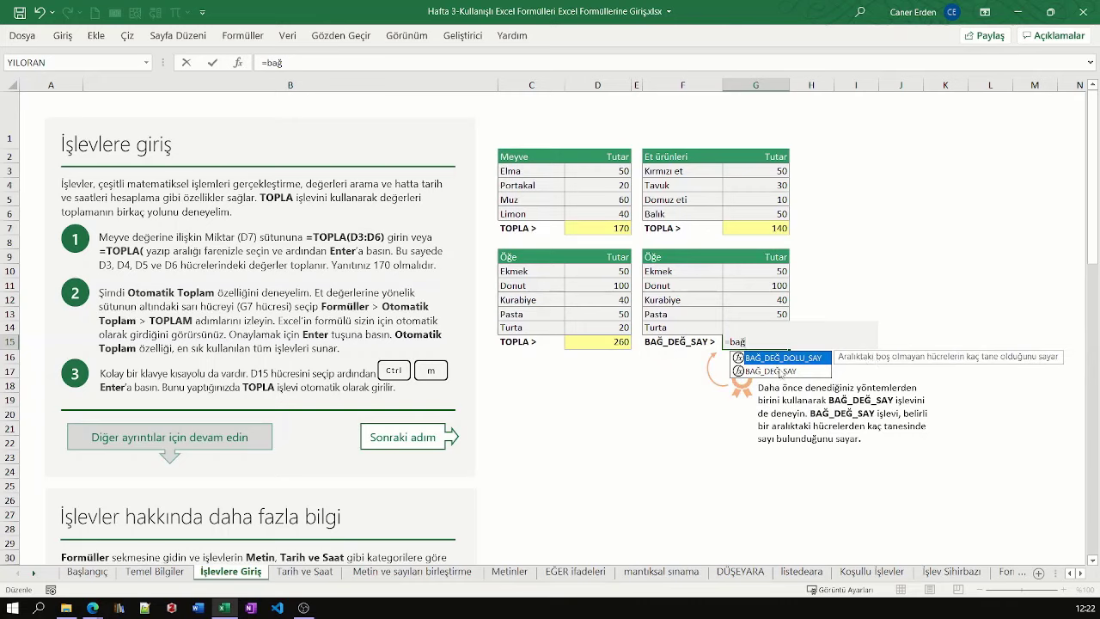
left_click(781, 373)
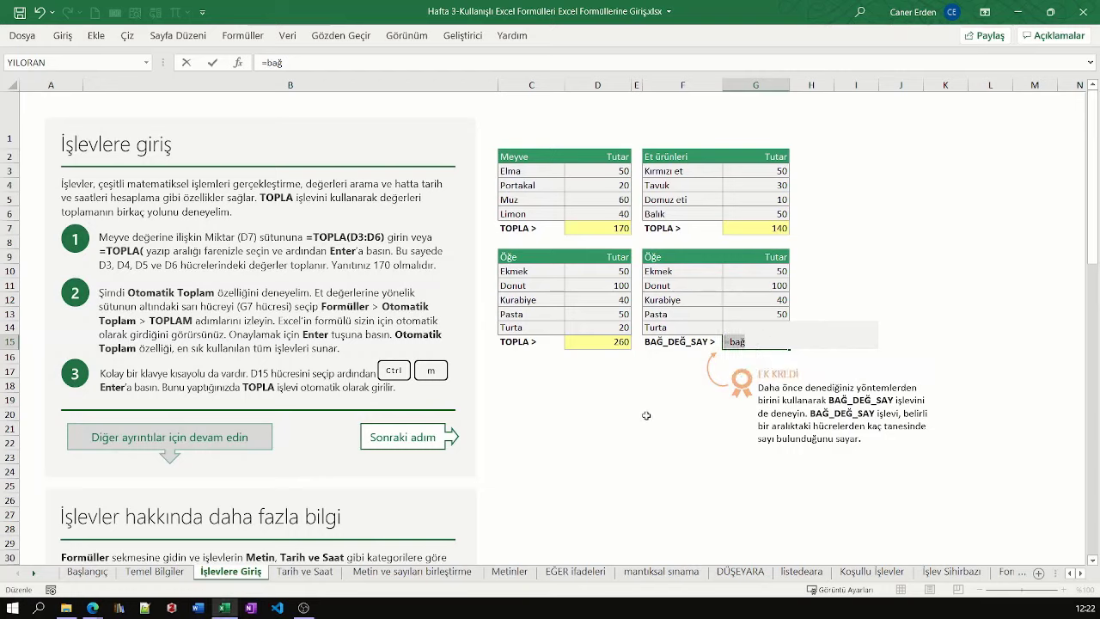
key("BackSpace")
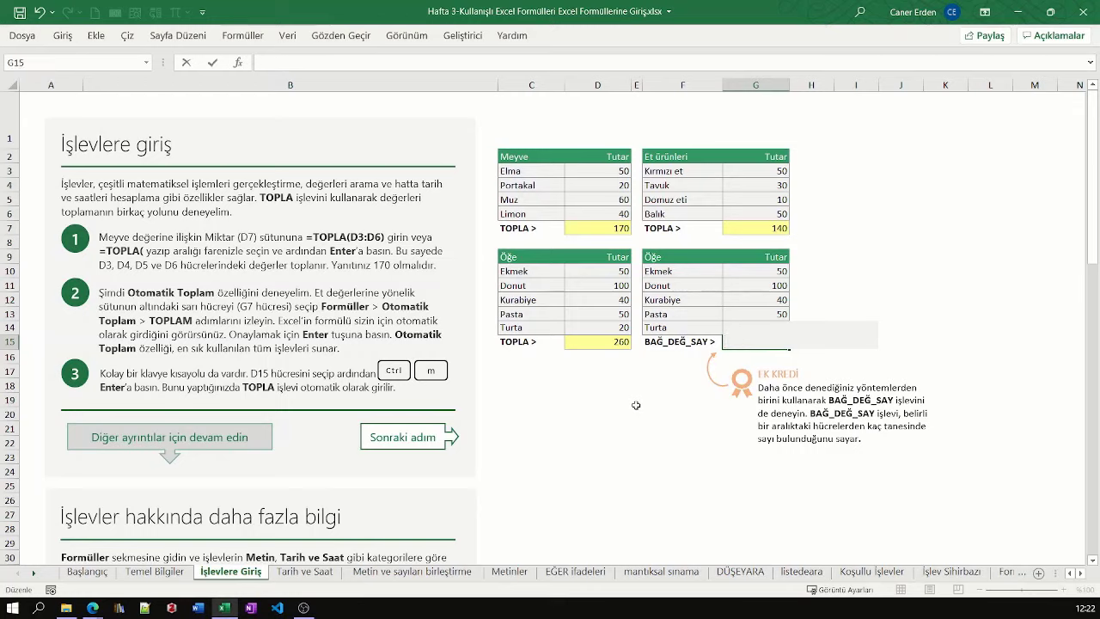
type("=bağ")
key("Tab")
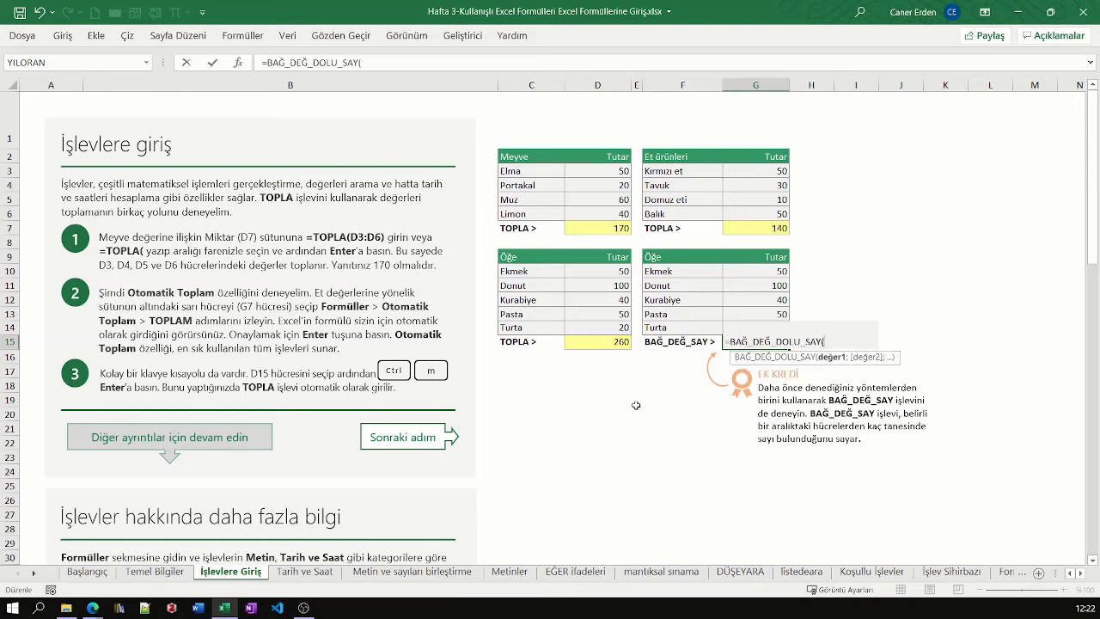
key("BackSpace")
key("BackSpace")
key("BackSpace")
key("BackSpace")
key("BackSpace")
key("BackSpace")
key("BackSpace")
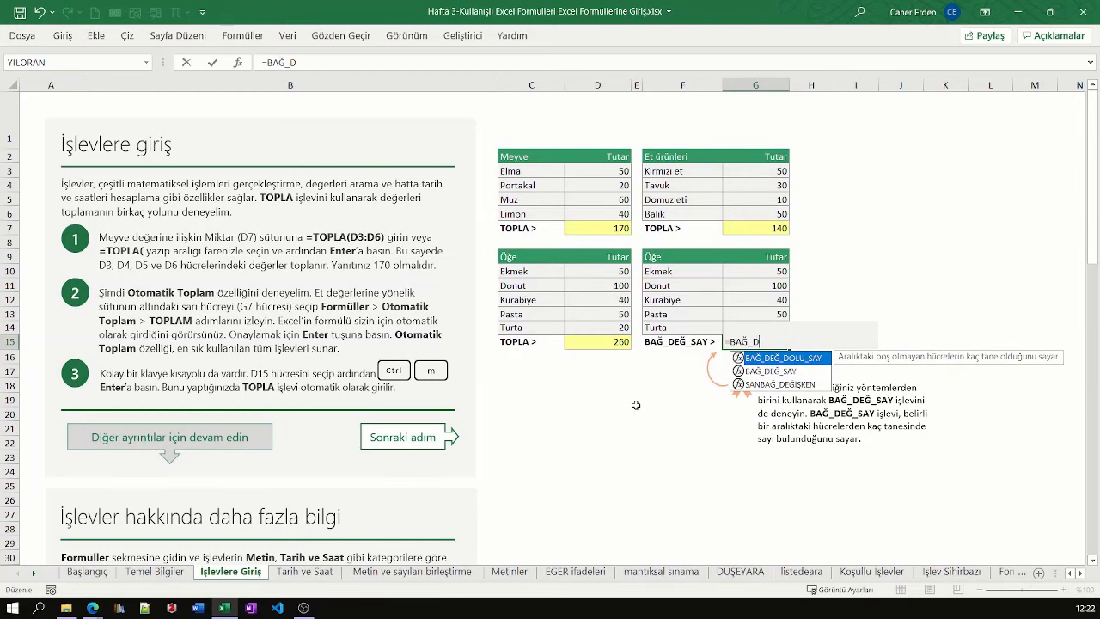
double_click(771, 370)
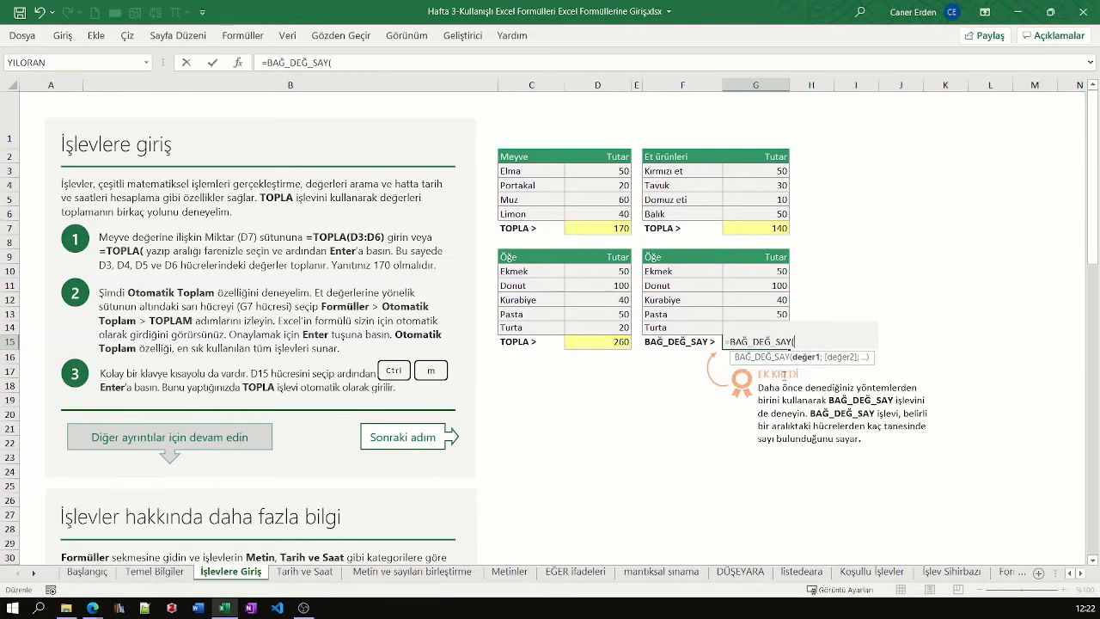
left_click_drag(756, 271, 762, 330)
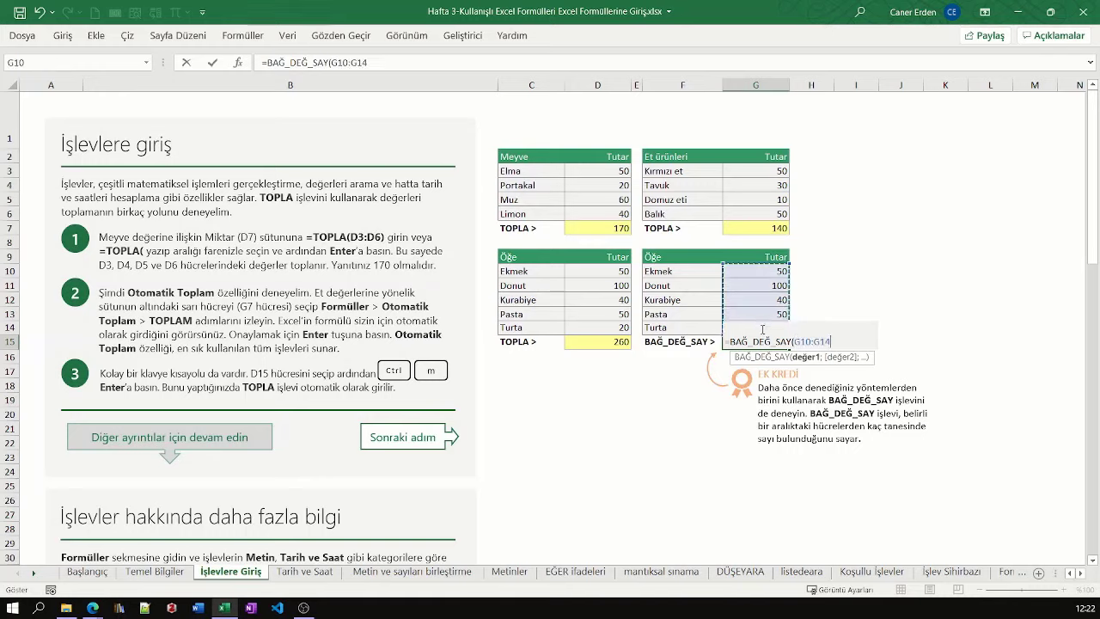
type(")")
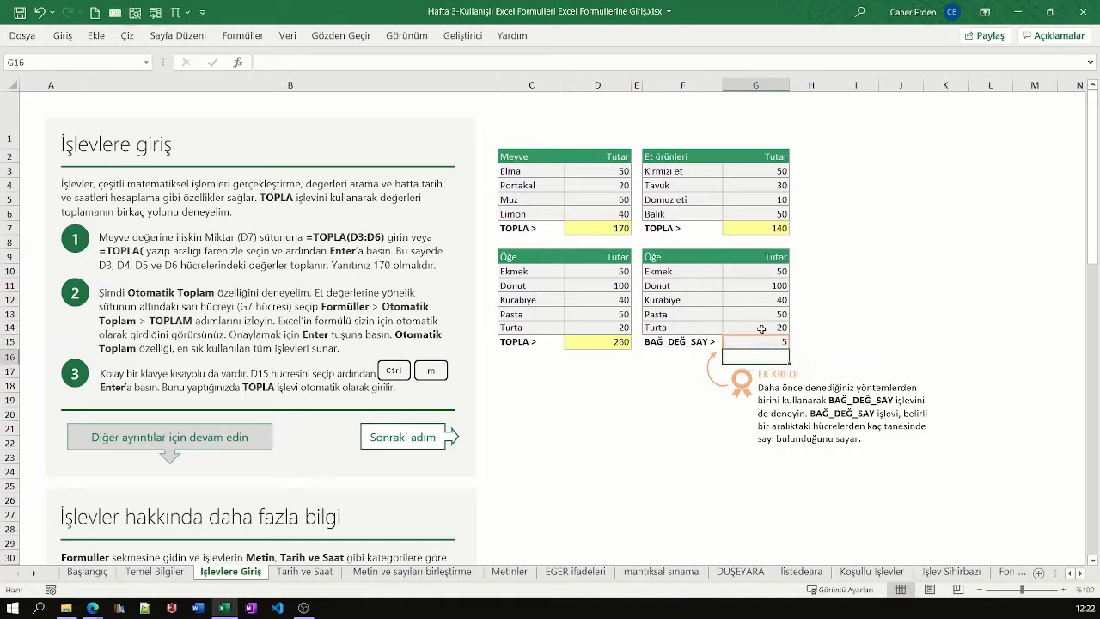
key("ctrl+Return")
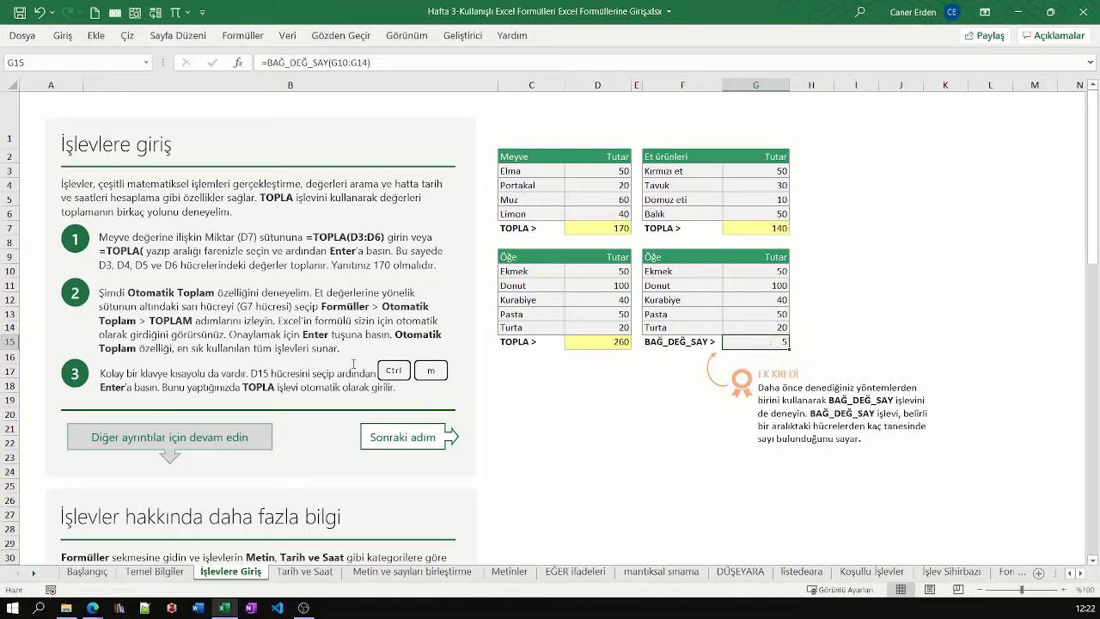
Scroll down to the İşlevler hakkında daha fazla bilgi section's Meyve table
scroll(353, 364, "down", 2)
scroll(353, 353, "down", 3)
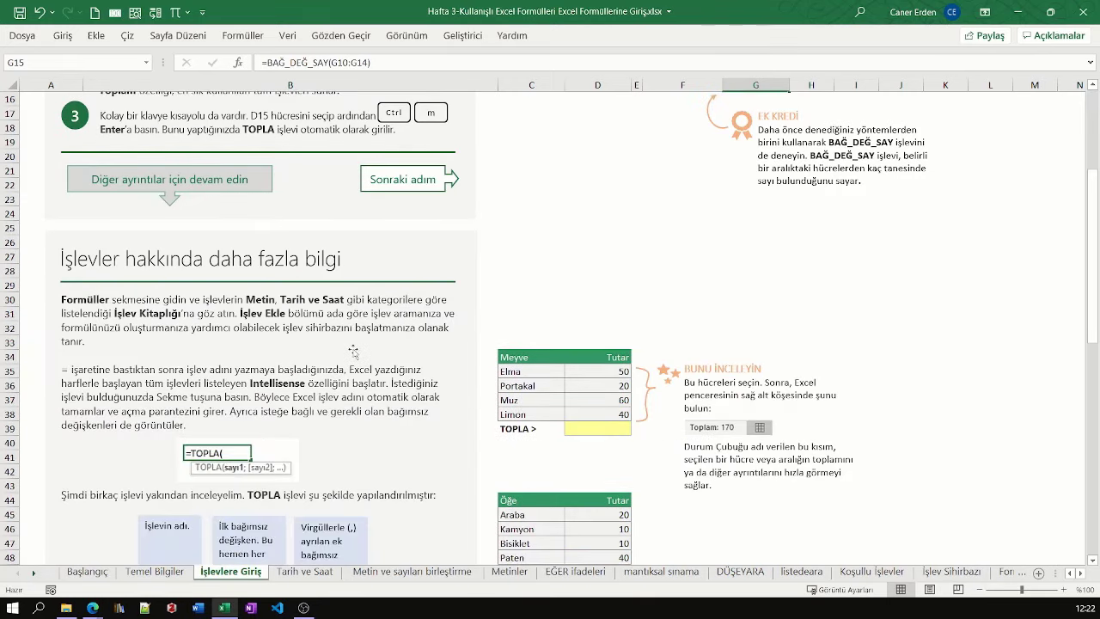
scroll(353, 350, "down", 1)
scroll(353, 349, "down", 1)
scroll(354, 349, "down", 1)
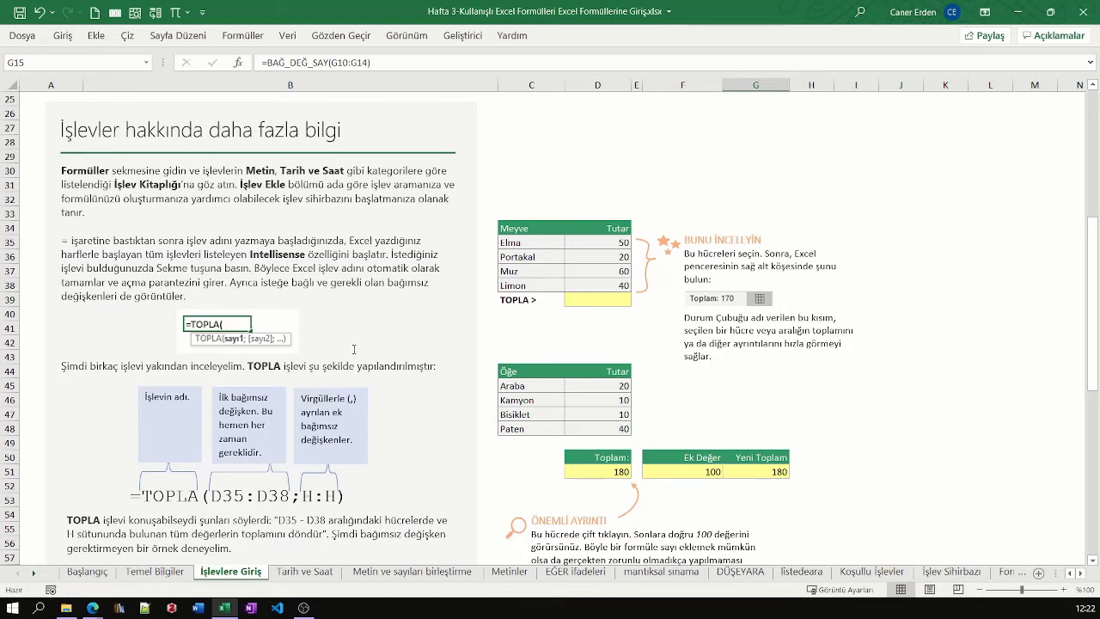
Start a TOPLA formula in D39, trying the values 10;20;30
left_click(610, 300)
type("=")
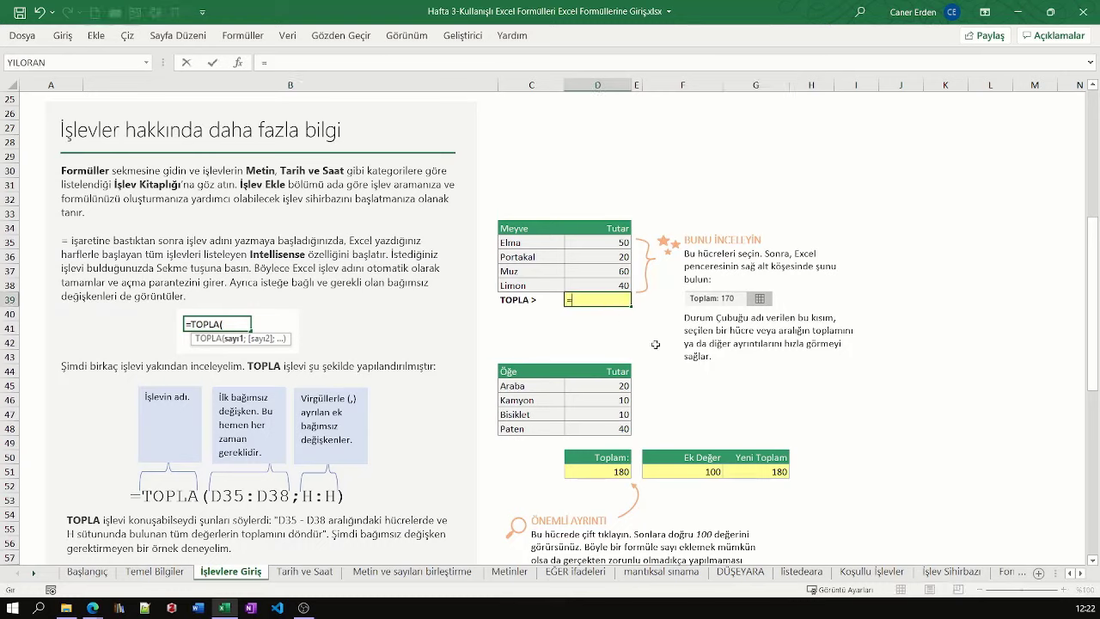
type("top")
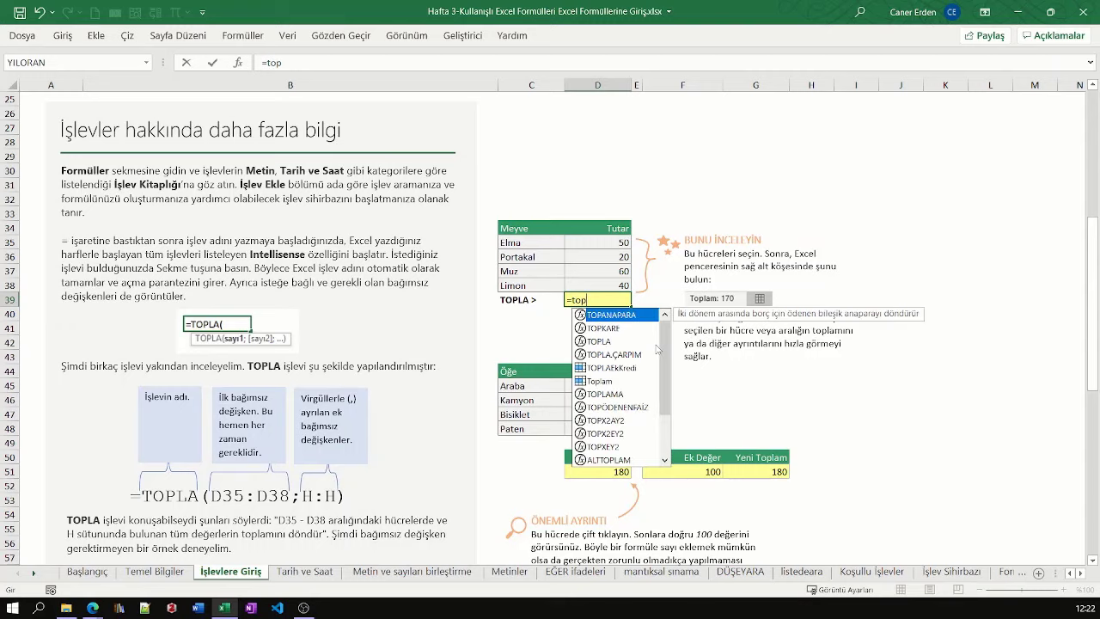
type("la")
key("Tab")
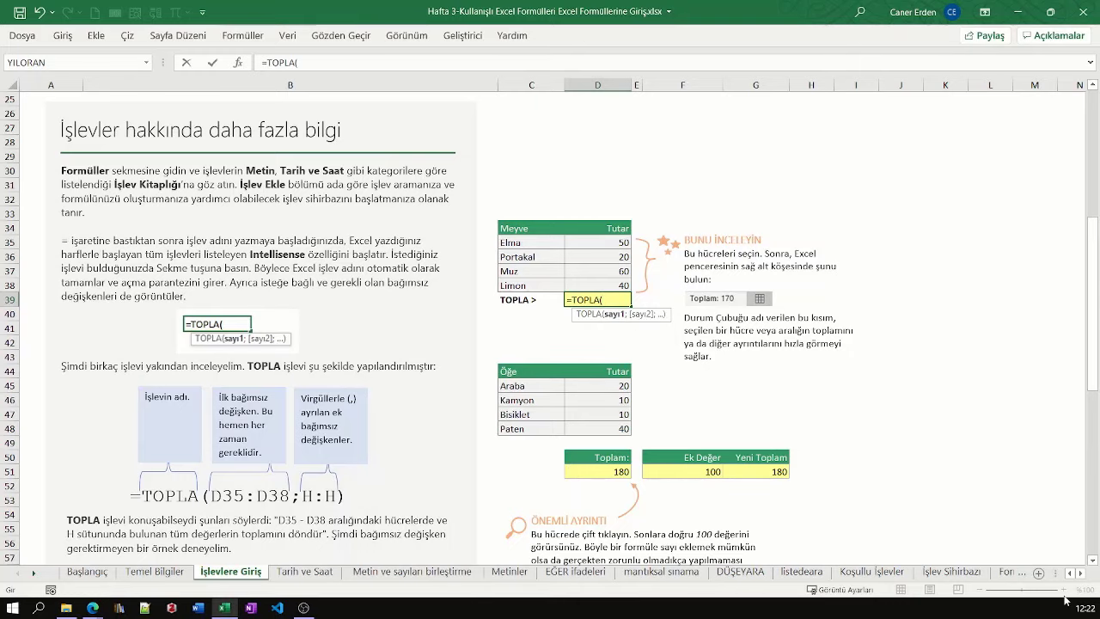
key("Escape")
scroll(172, 392, "up", 4)
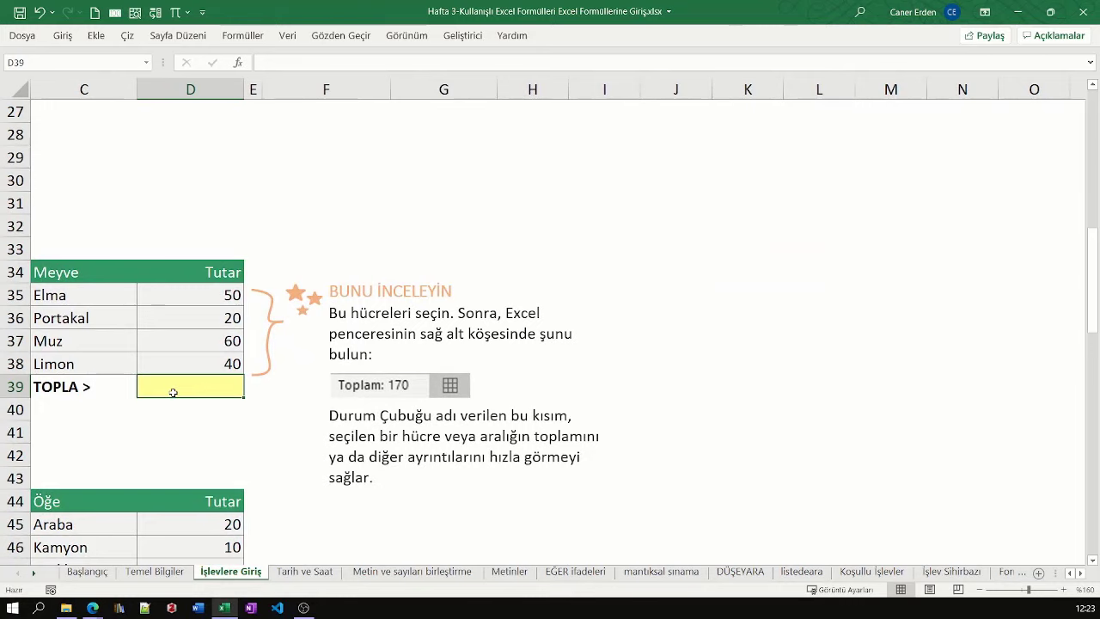
type("=topl")
key("Tab")
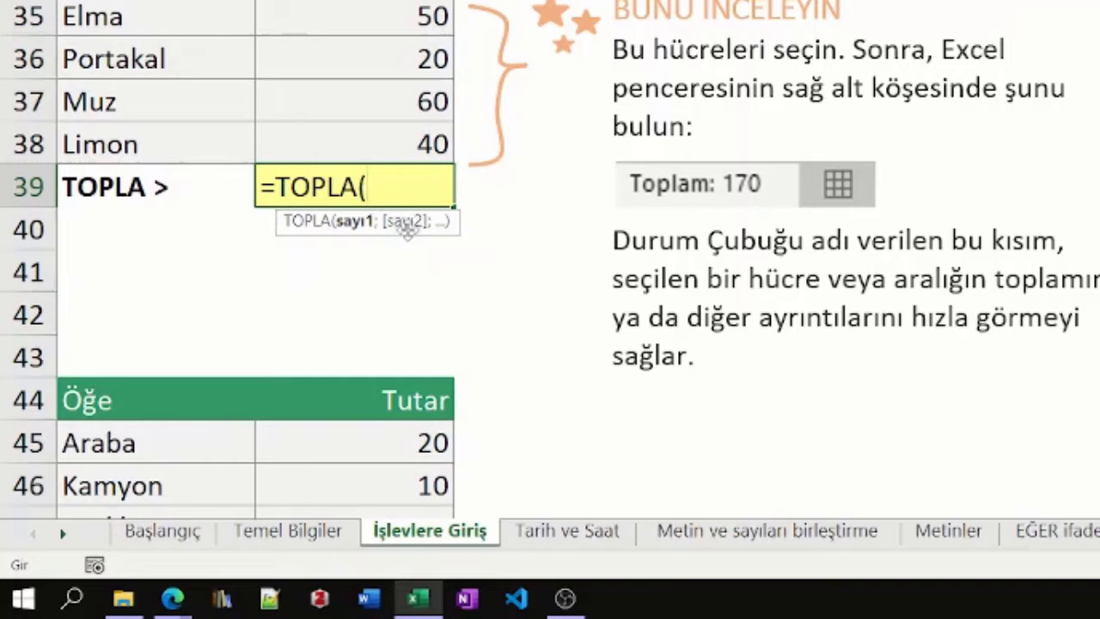
type("10;2")
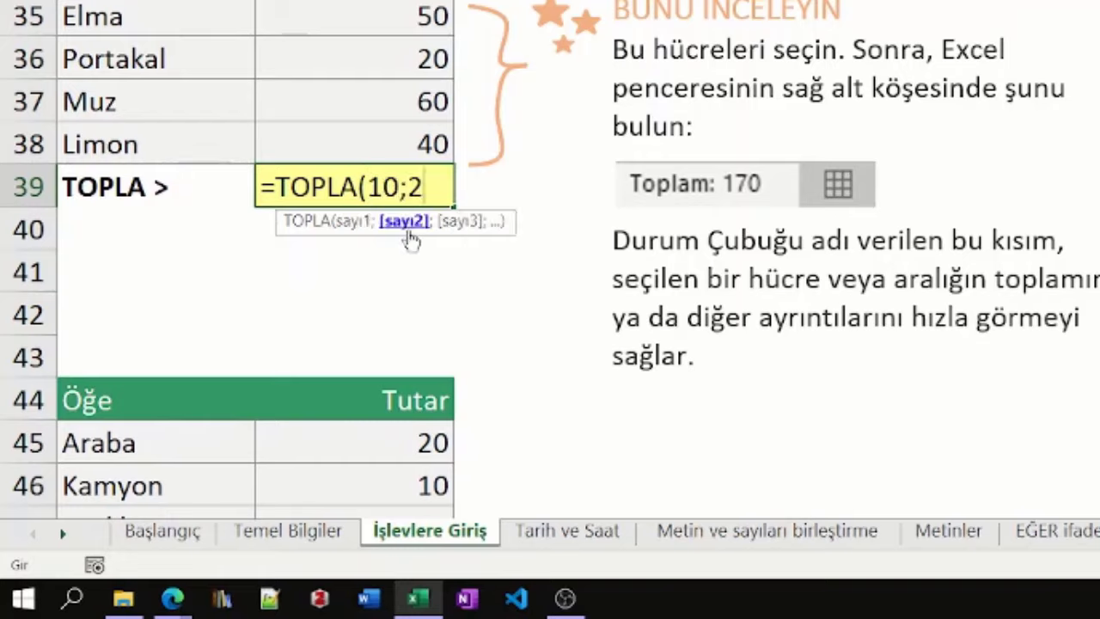
type("0;")
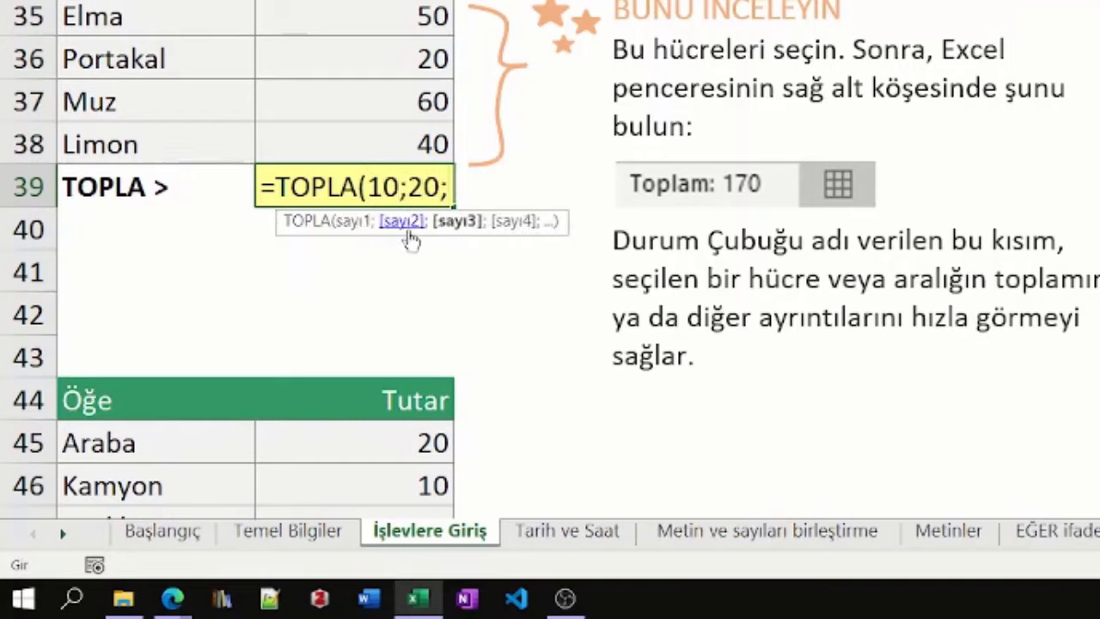
type("30)")
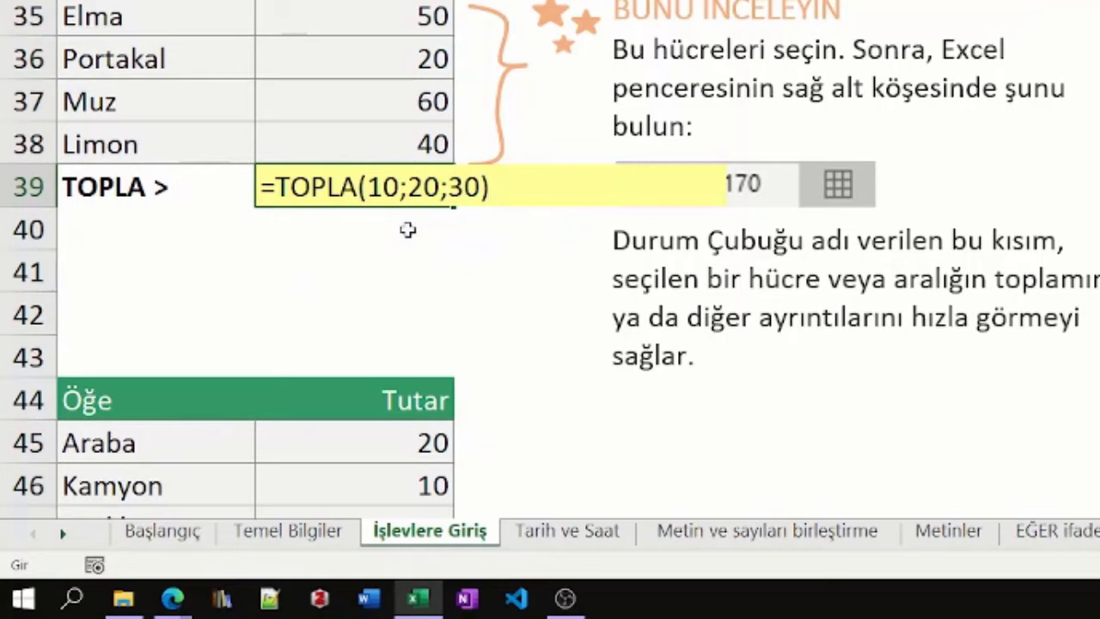
Replace the typed numbers with the range D35:D38 so D39 shows 170
key("BackSpace")
key("BackSpace")
key("BackSpace")
key("BackSpace")
key("BackSpace")
key("BackSpace")
key("BackSpace")
key("BackSpace")
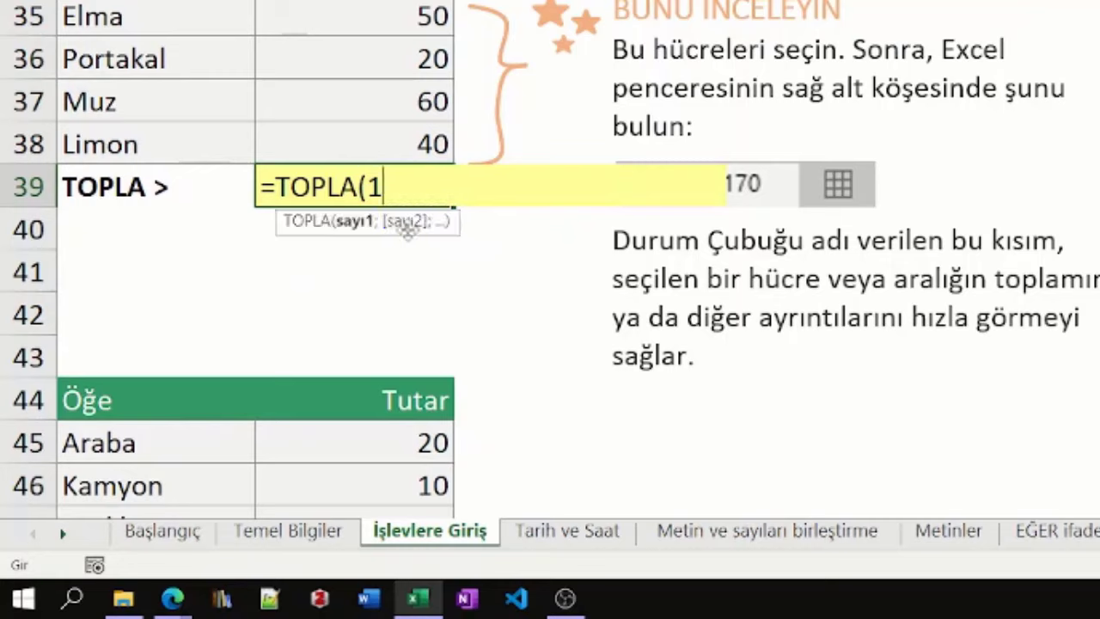
key("BackSpace")
left_click_drag(405, 17, 399, 149)
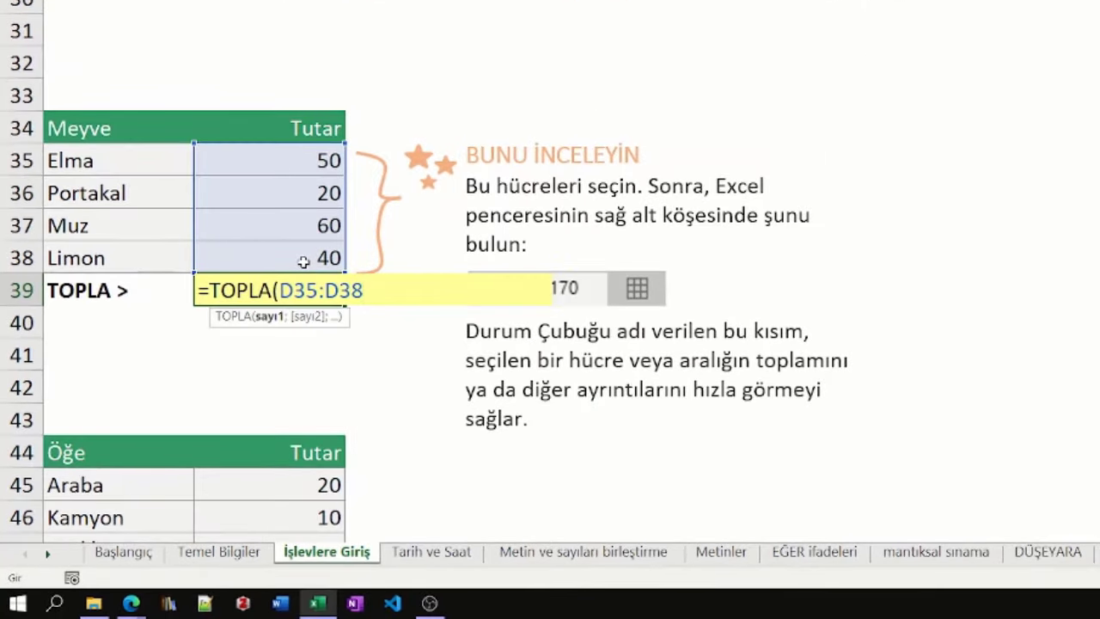
type(")")
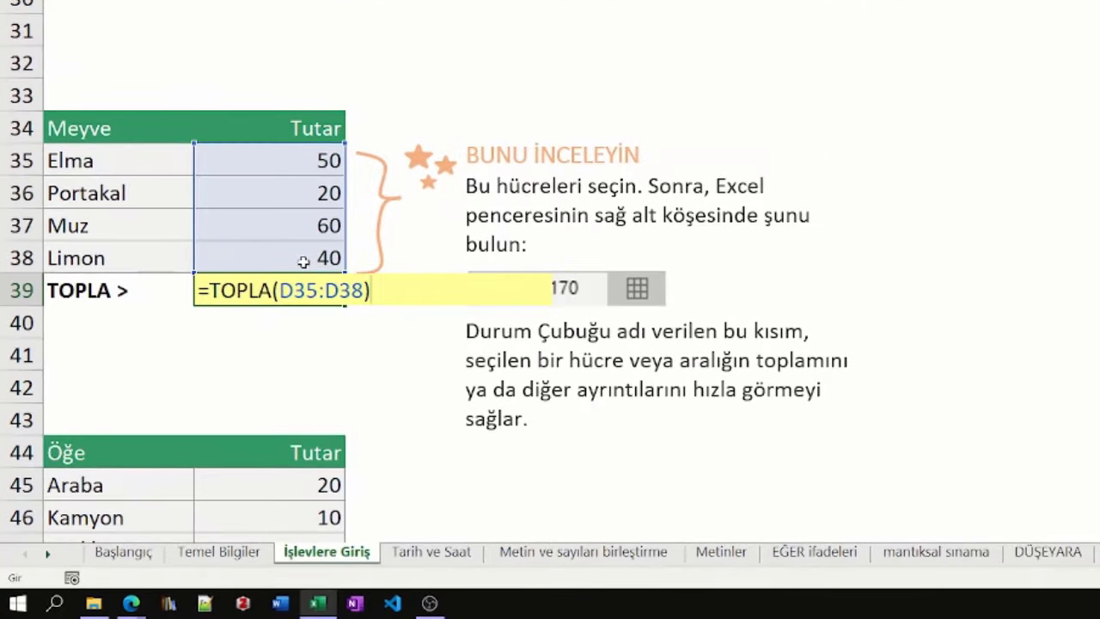
key("Return")
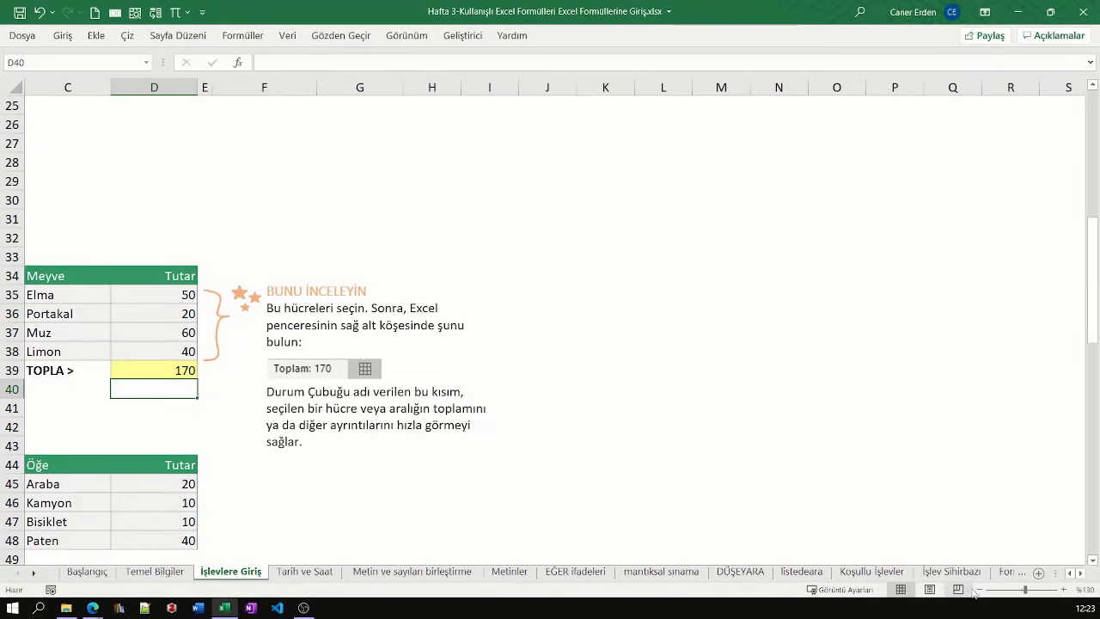
At 120% zoom, copy D35:D38's status-bar sum of 170, then check D45:D48's sum of 80
left_click(979, 590)
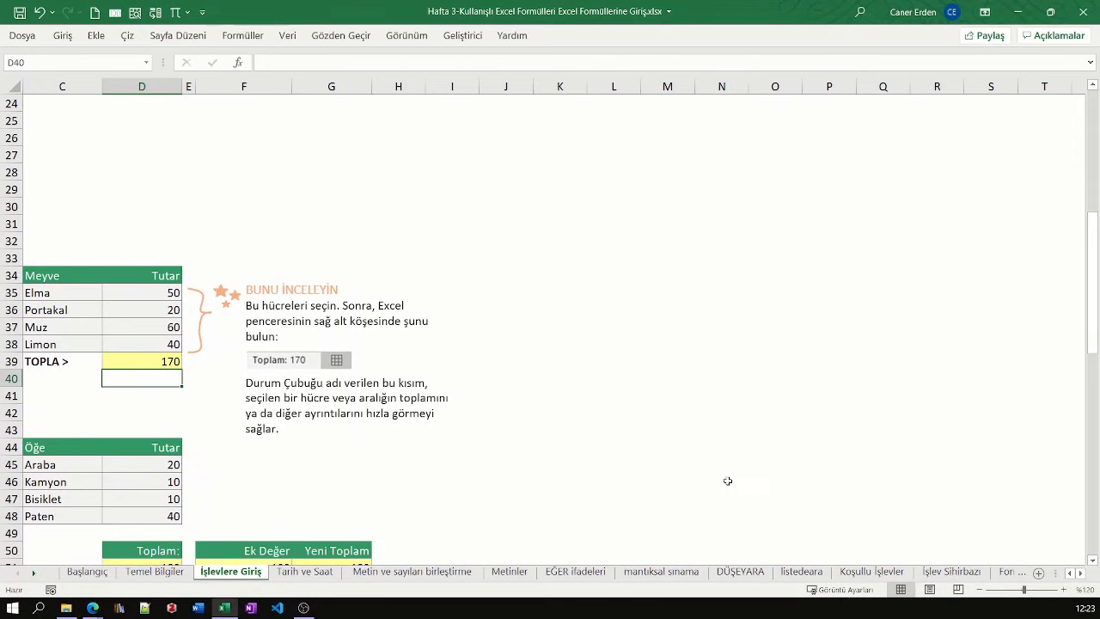
scroll(702, 467, "left", 2)
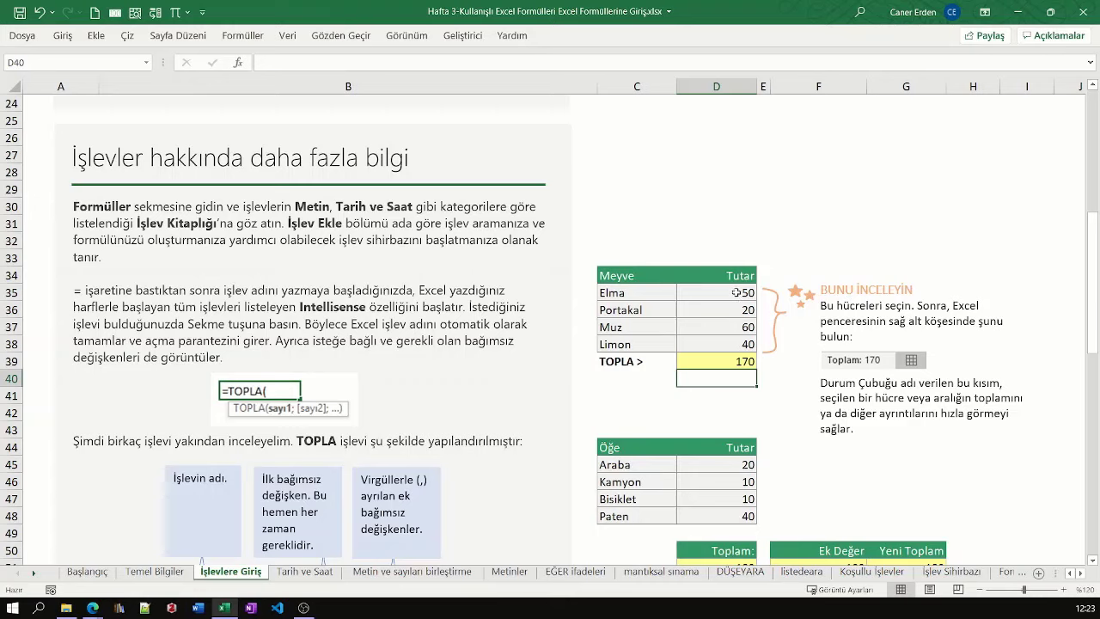
left_click_drag(736, 293, 736, 344)
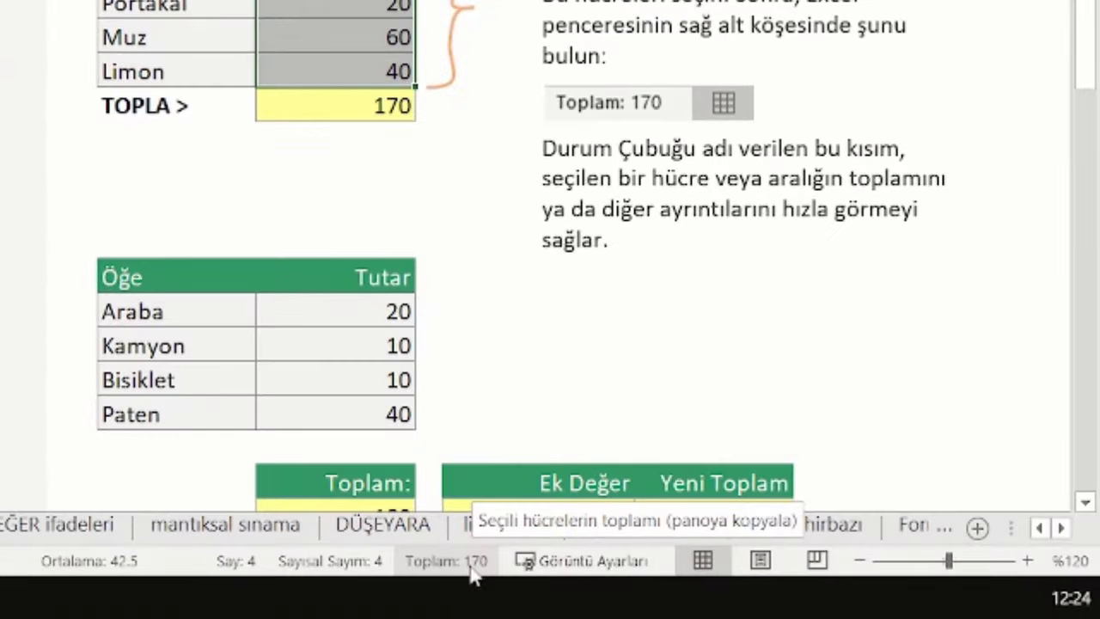
left_click(471, 570)
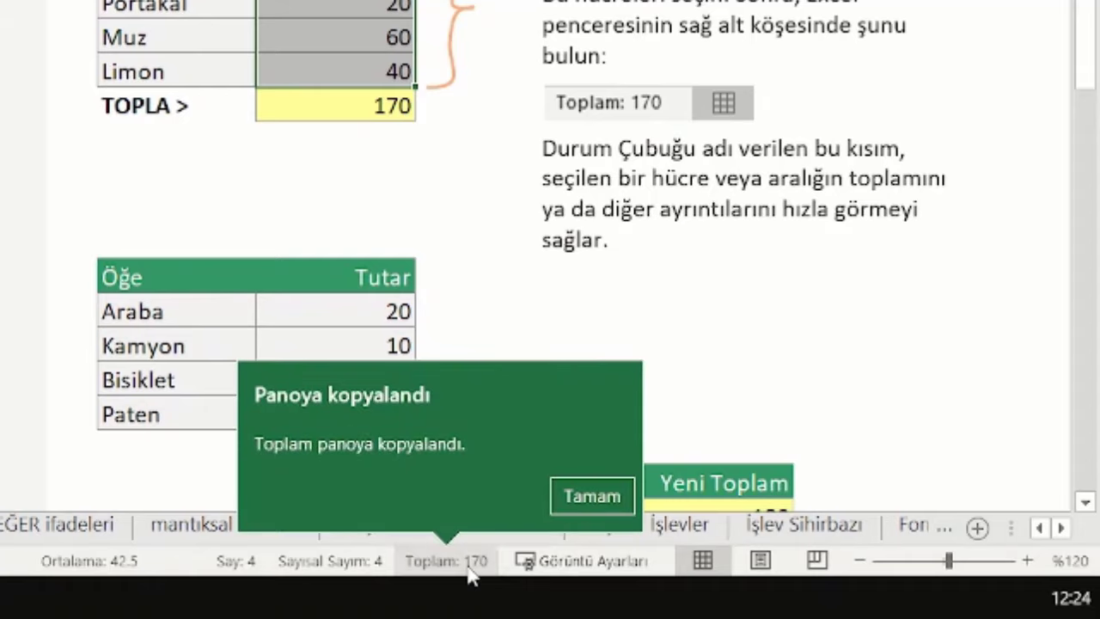
left_click(593, 502)
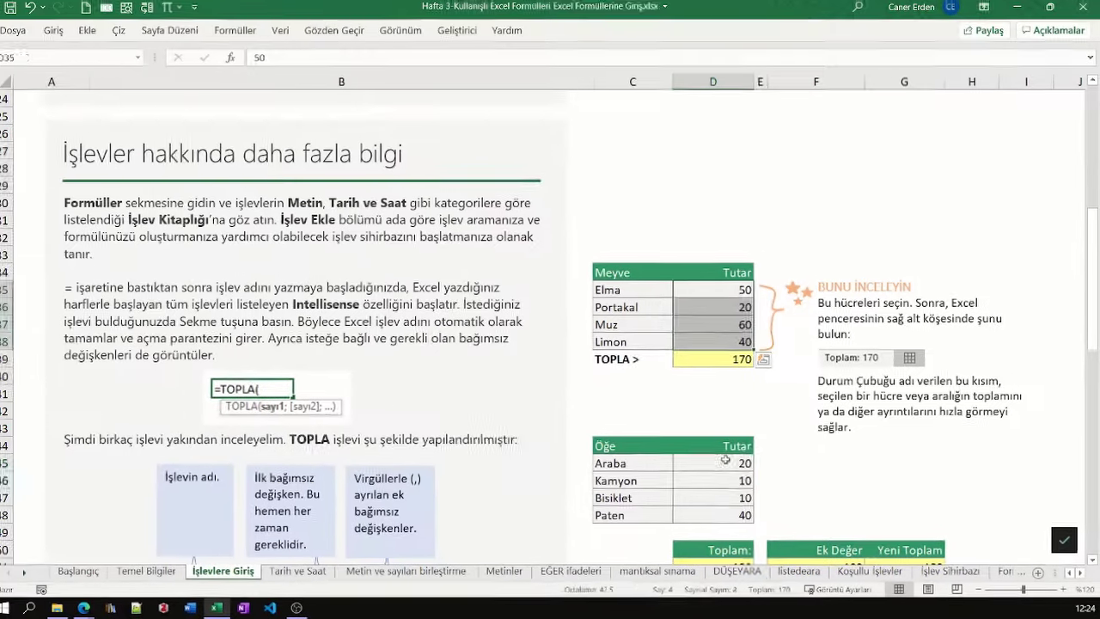
left_click_drag(726, 462, 725, 514)
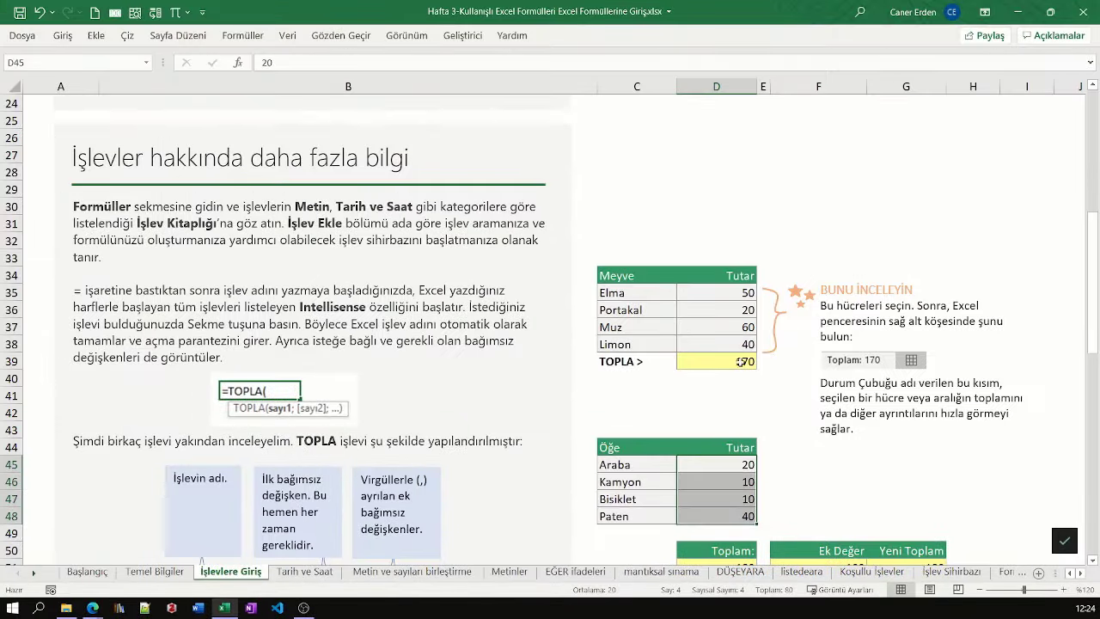
Scroll down to the BUGÜN function example and the Web'de daha fazla bilgi section
scroll(537, 383, "down", 2)
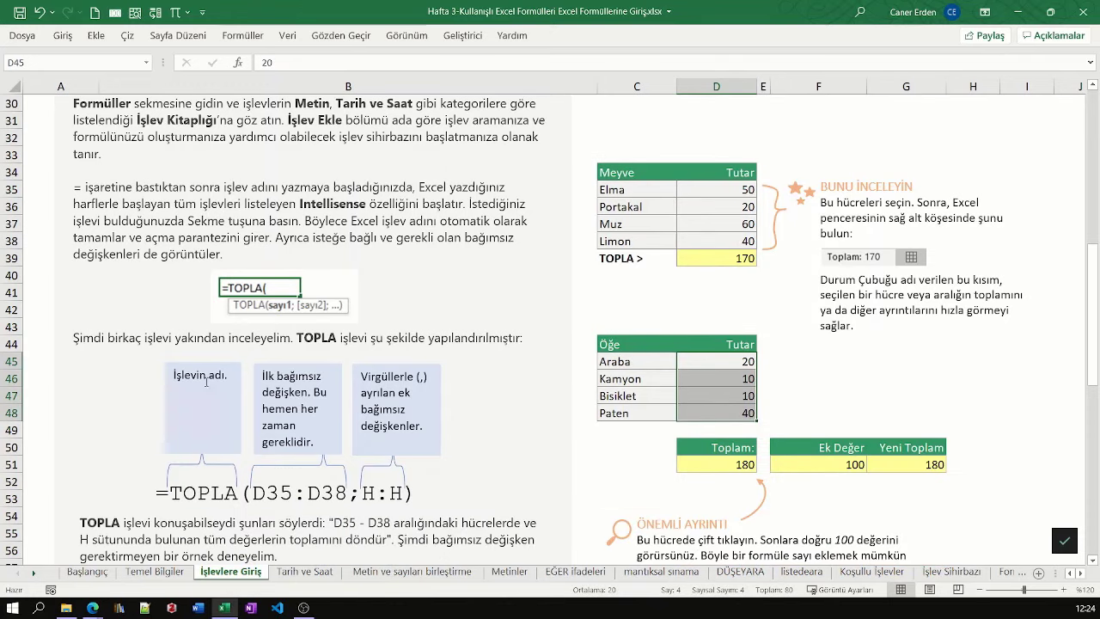
scroll(234, 388, "down", 1)
scroll(249, 404, "down", 1)
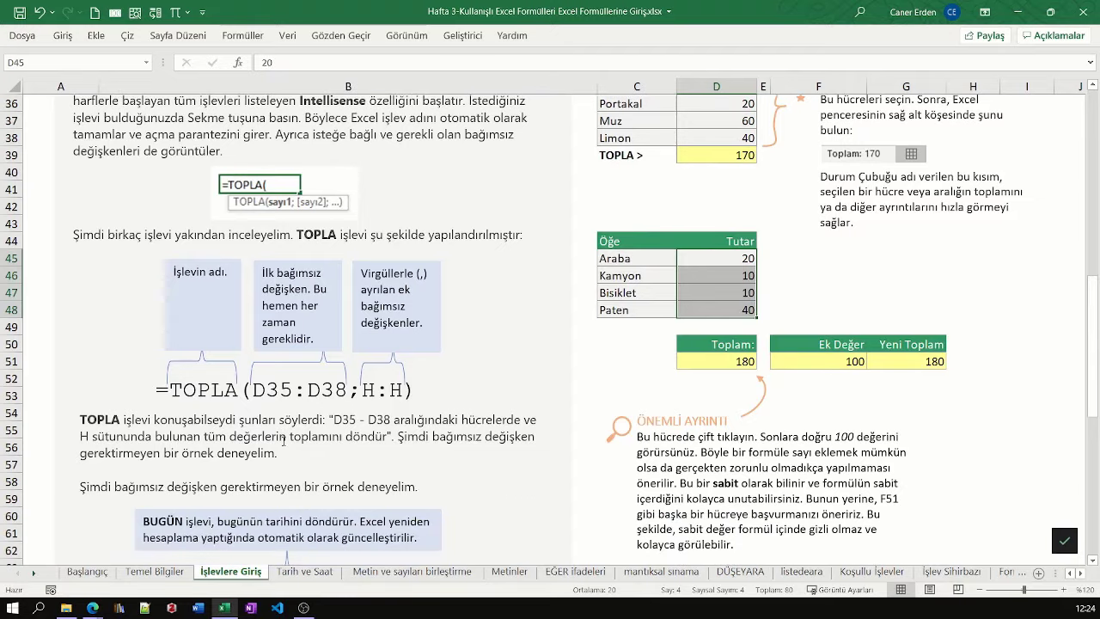
scroll(267, 421, "down", 2)
scroll(285, 441, "down", 1)
scroll(243, 434, "down", 1)
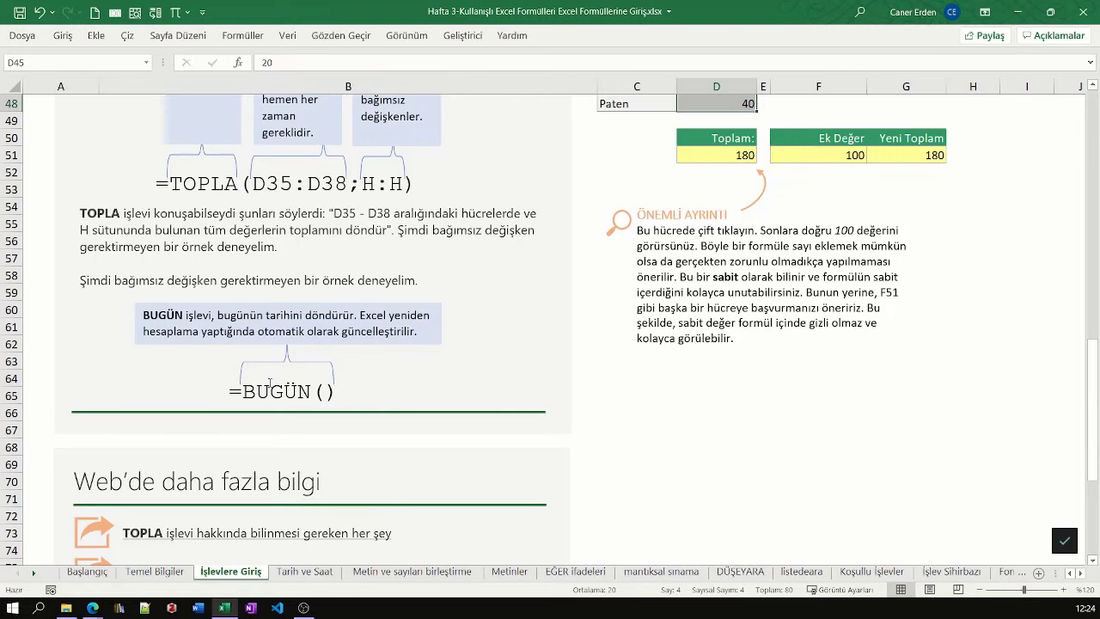
left_click(243, 35)
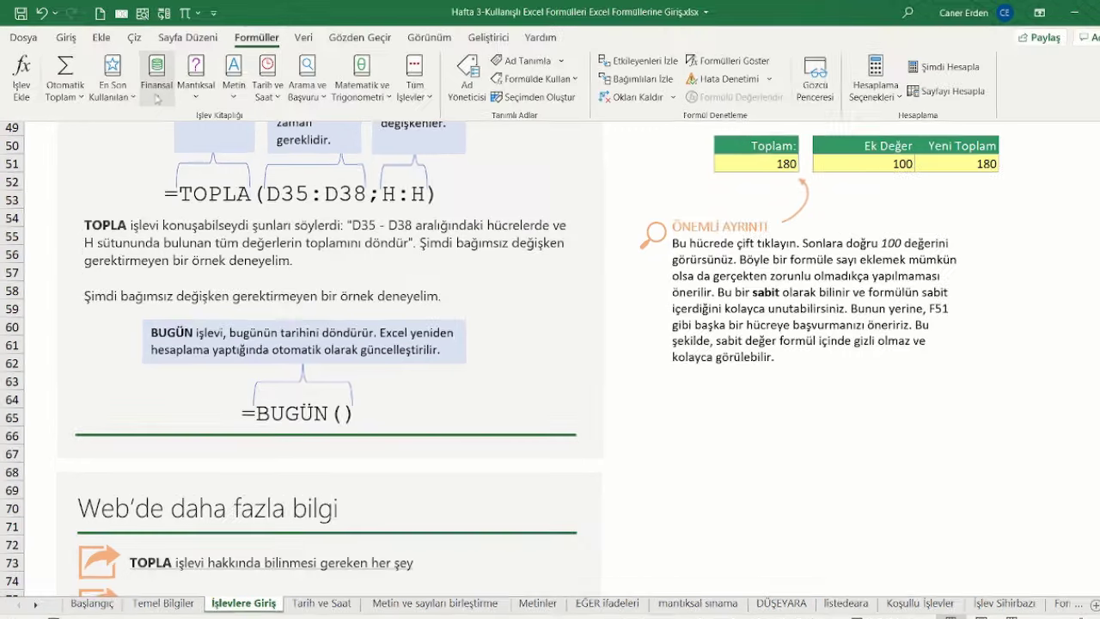
left_click(146, 88)
left_click(402, 191)
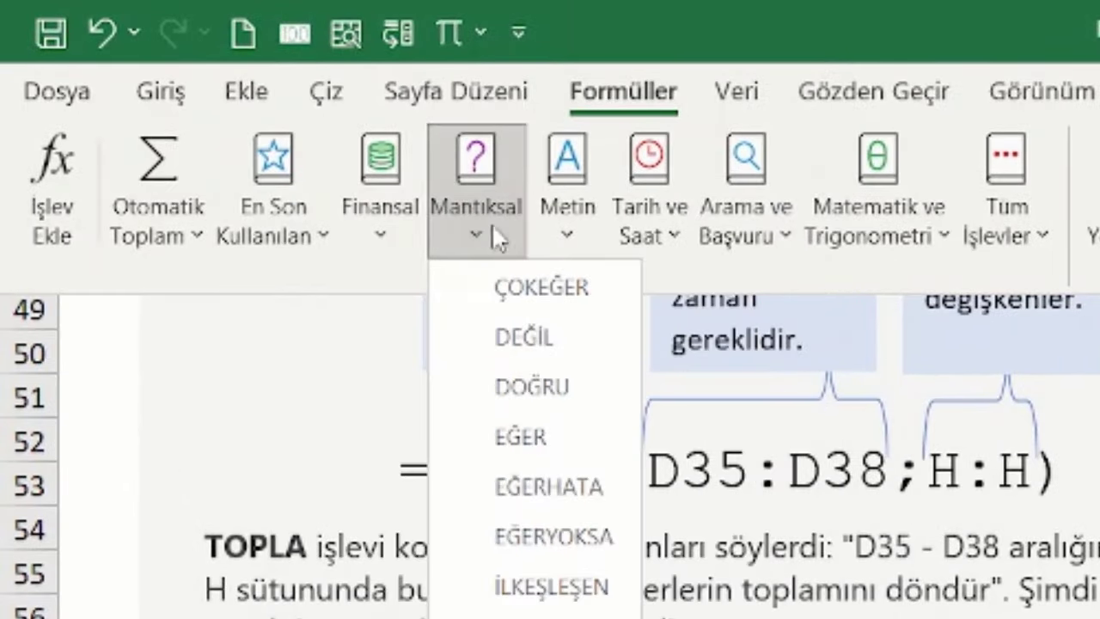
left_click(563, 215)
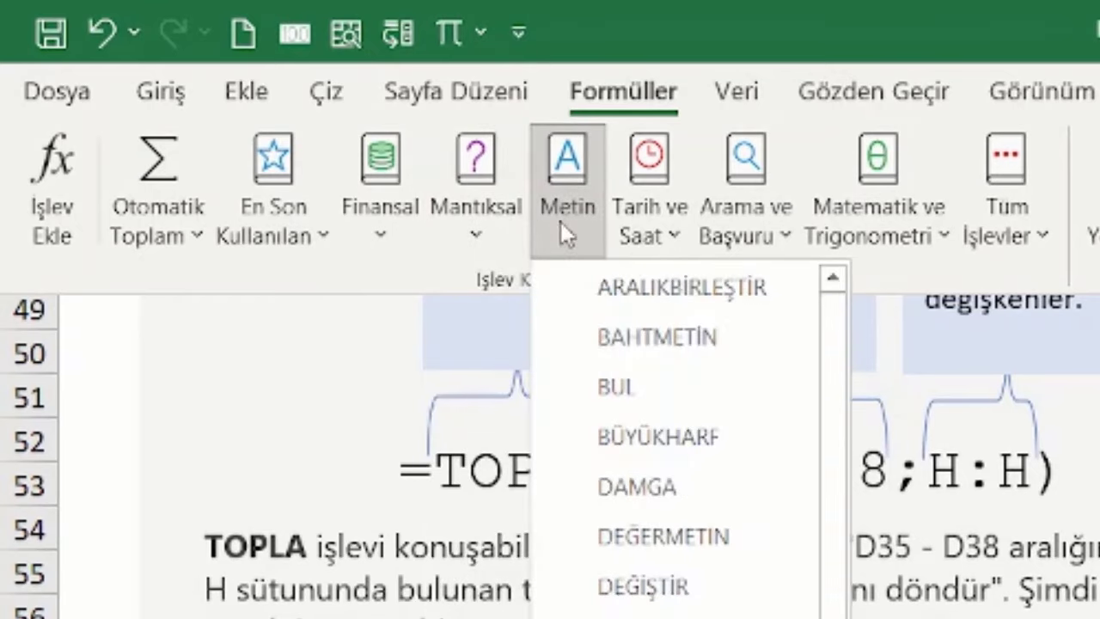
left_click(657, 225)
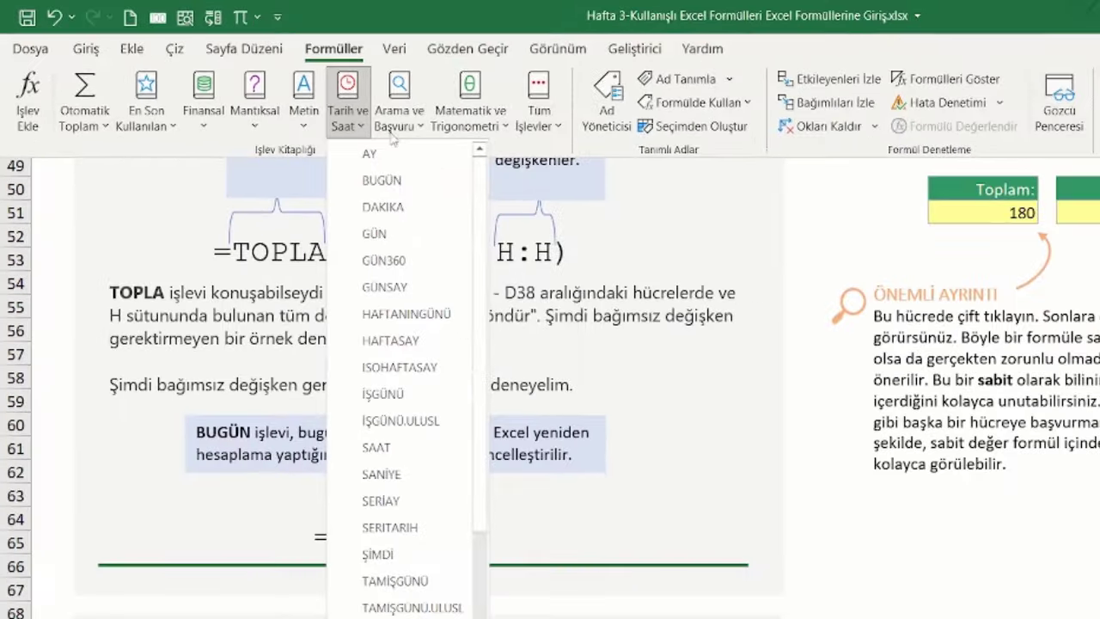
left_click(393, 122)
scroll(451, 314, "down", 1)
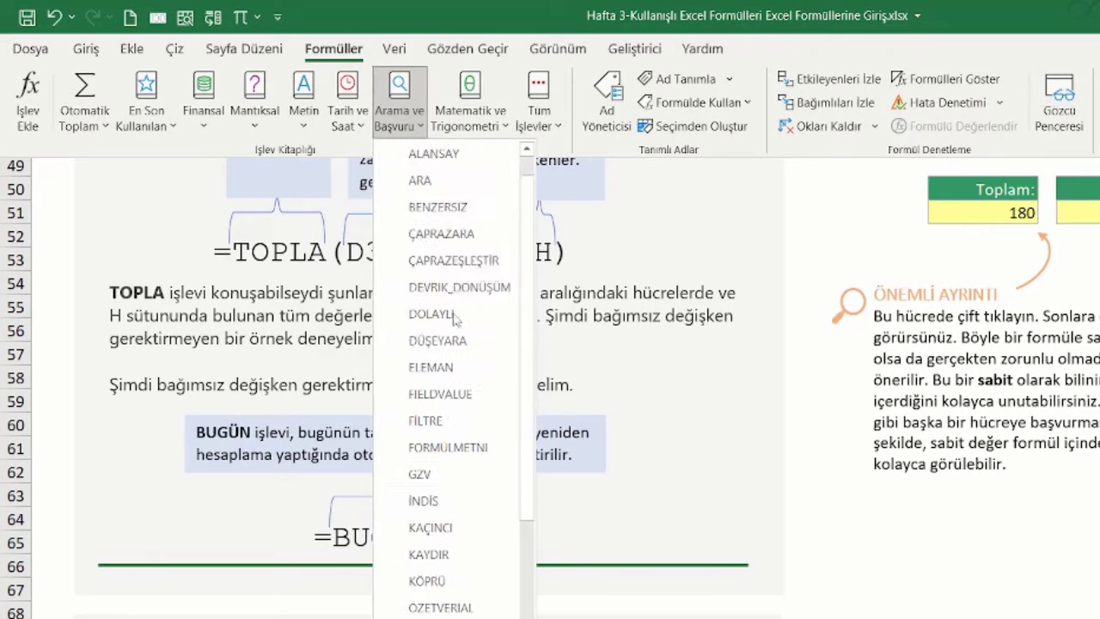
scroll(451, 314, "up", 1)
left_click(470, 118)
scroll(506, 238, "down", 6)
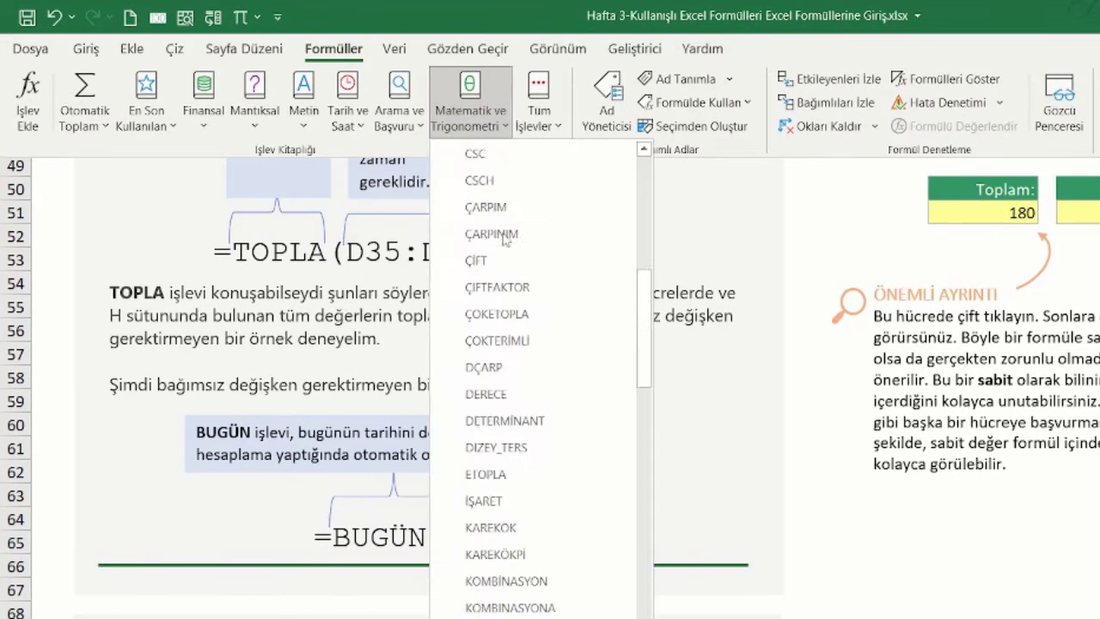
scroll(505, 239, "up", 4)
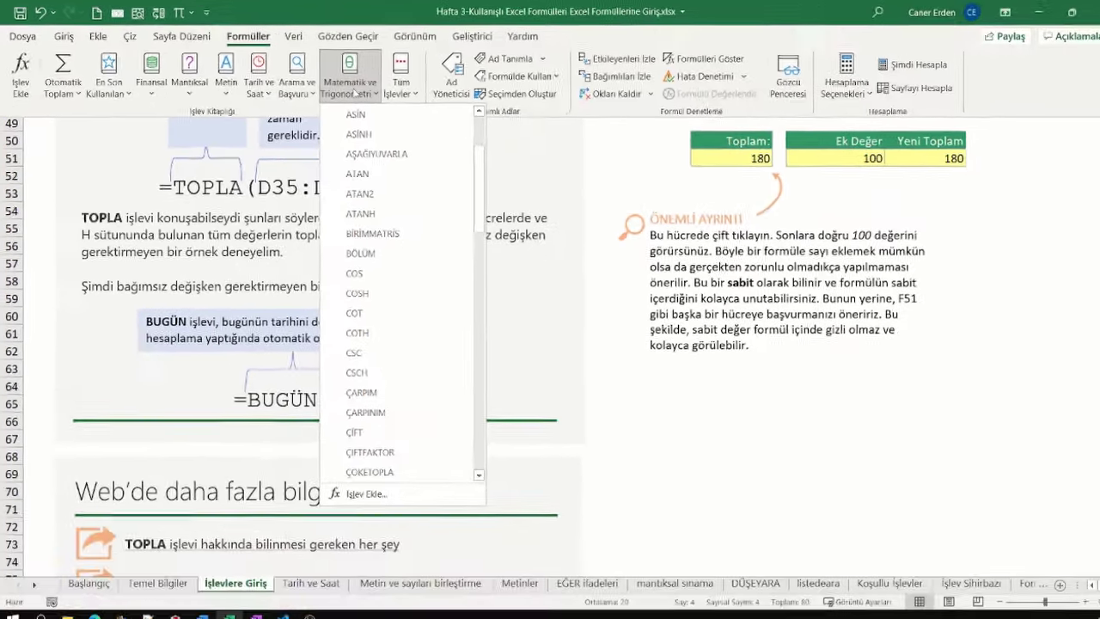
left_click(147, 86)
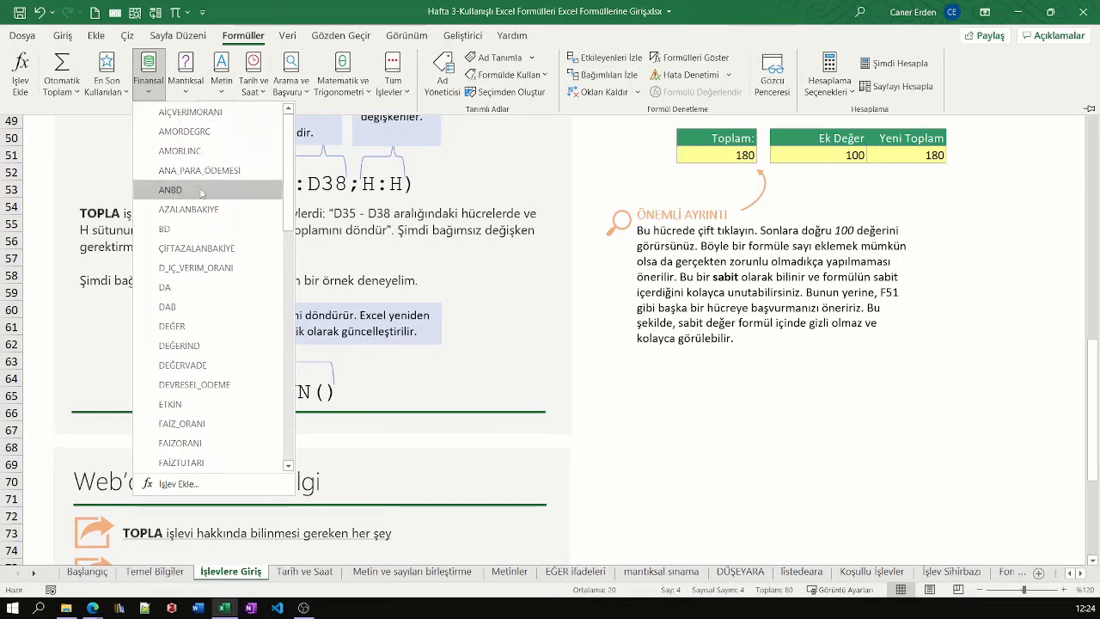
scroll(201, 176, "down", 3)
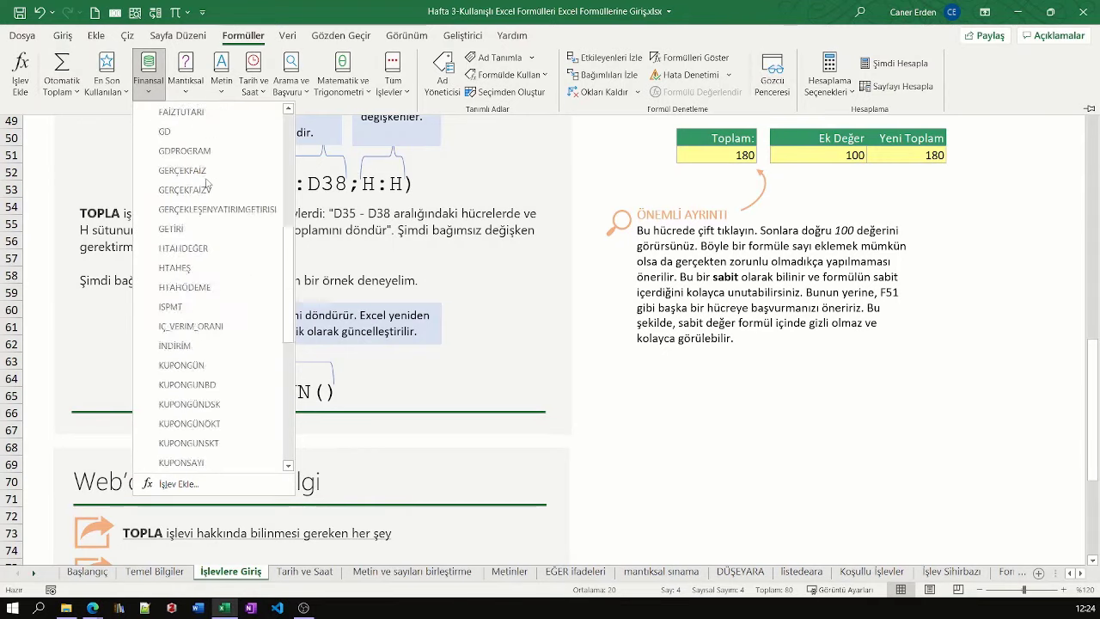
scroll(203, 197, "up", 3)
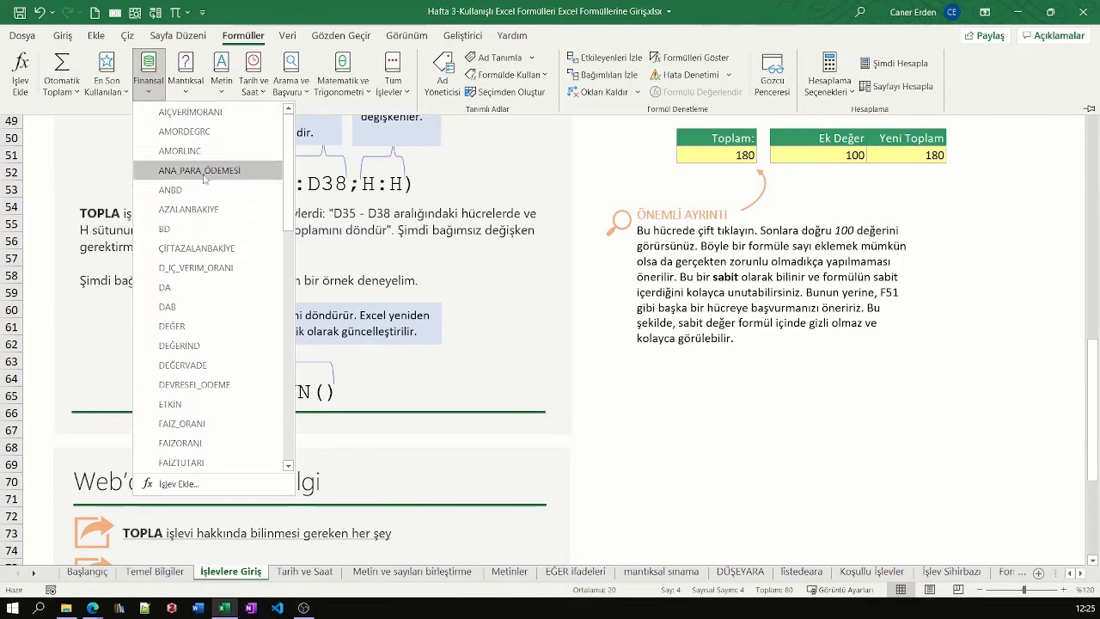
left_click(129, 109)
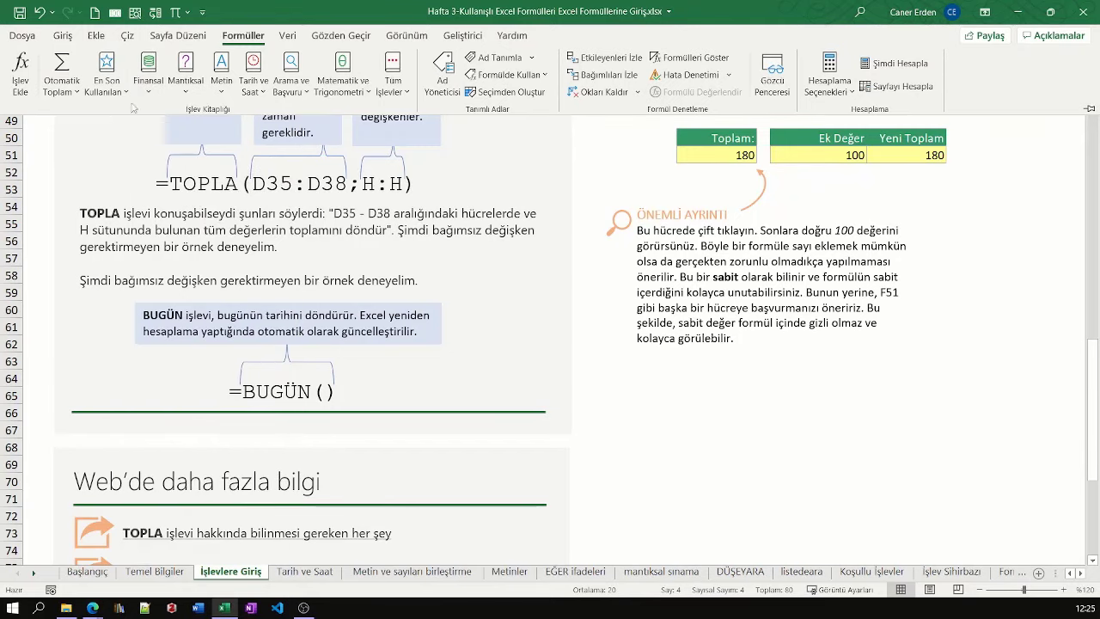
left_click(186, 86)
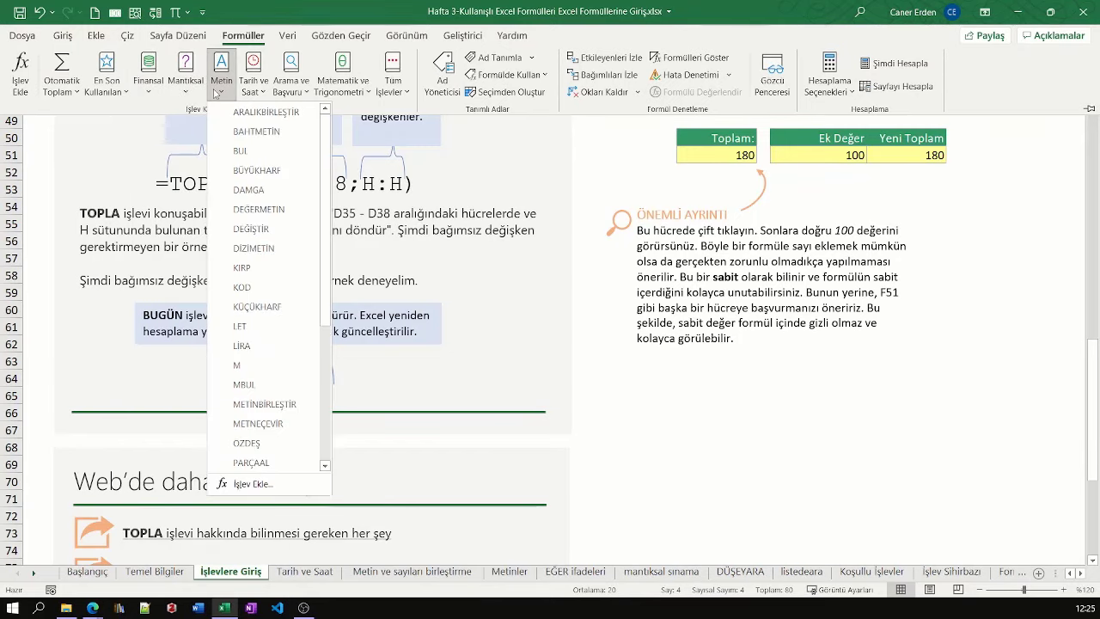
left_click(217, 93)
left_click(255, 89)
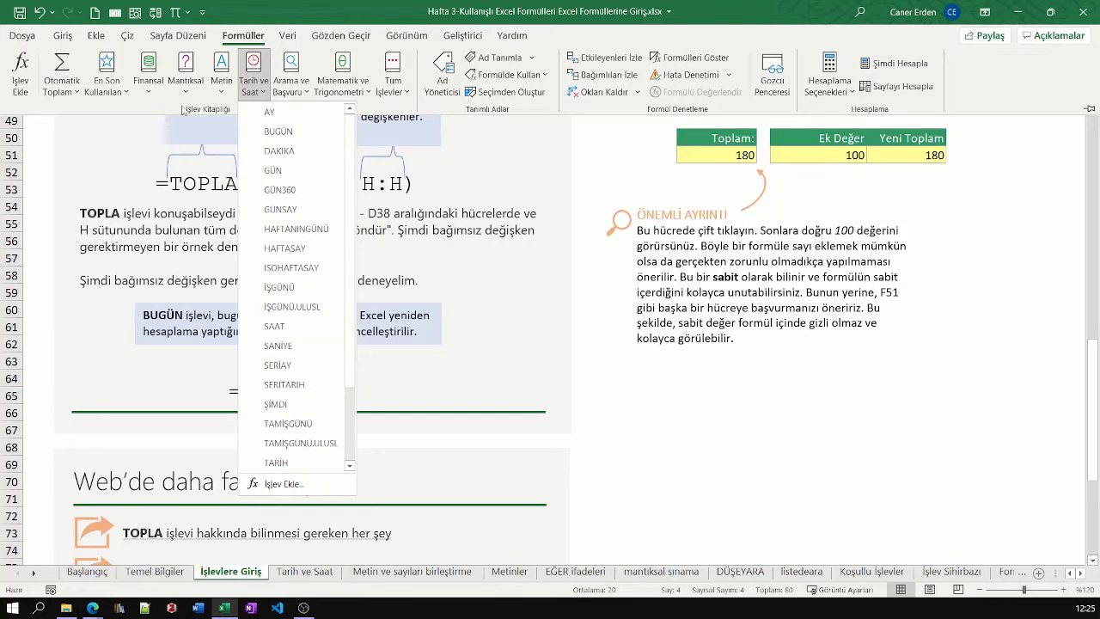
left_click(290, 76)
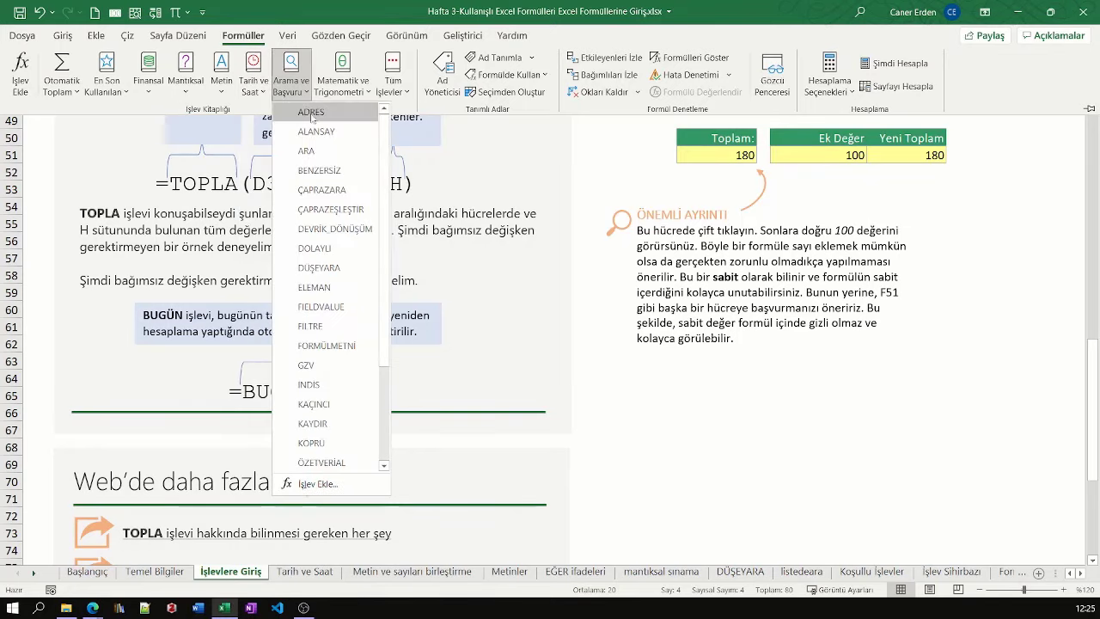
scroll(335, 271, "up", 2)
scroll(335, 271, "up", 1)
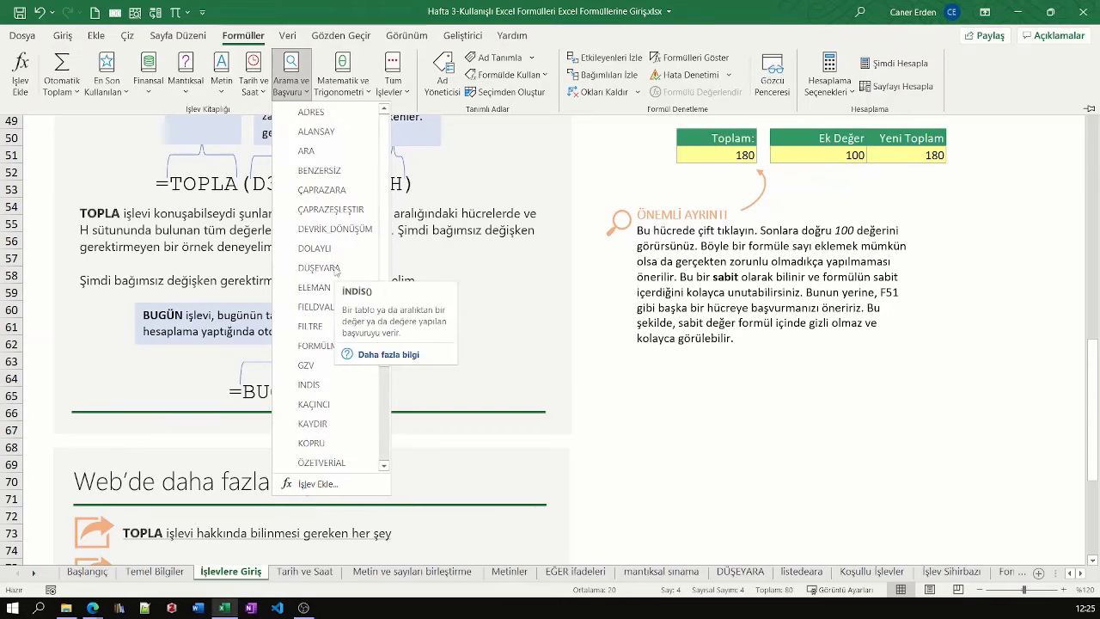
scroll(335, 270, "up", 2)
scroll(336, 271, "down", 2)
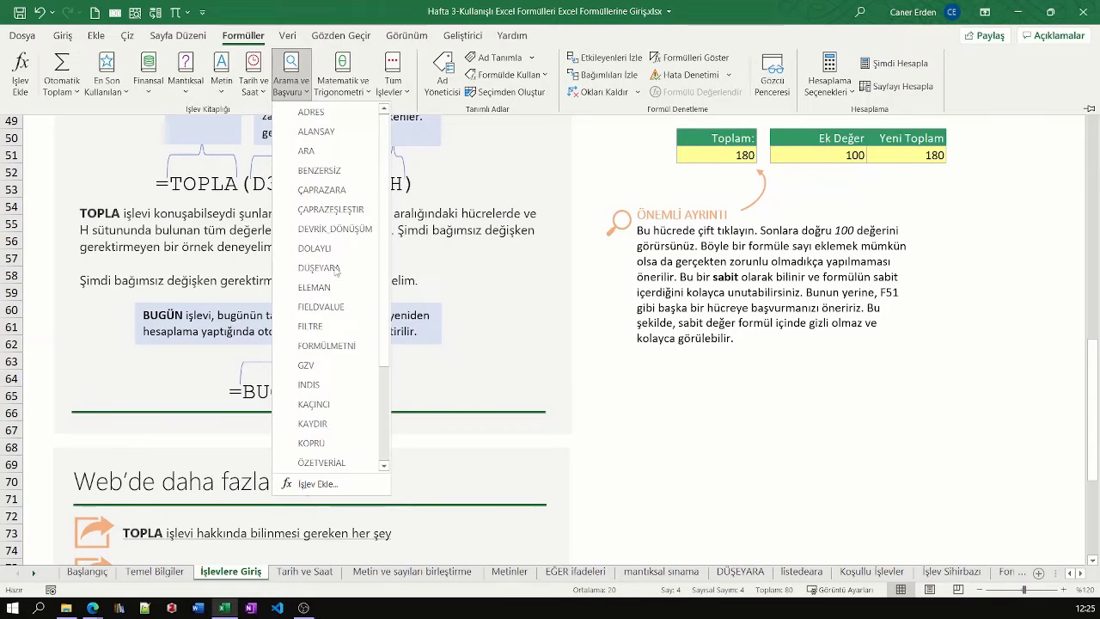
left_click(344, 82)
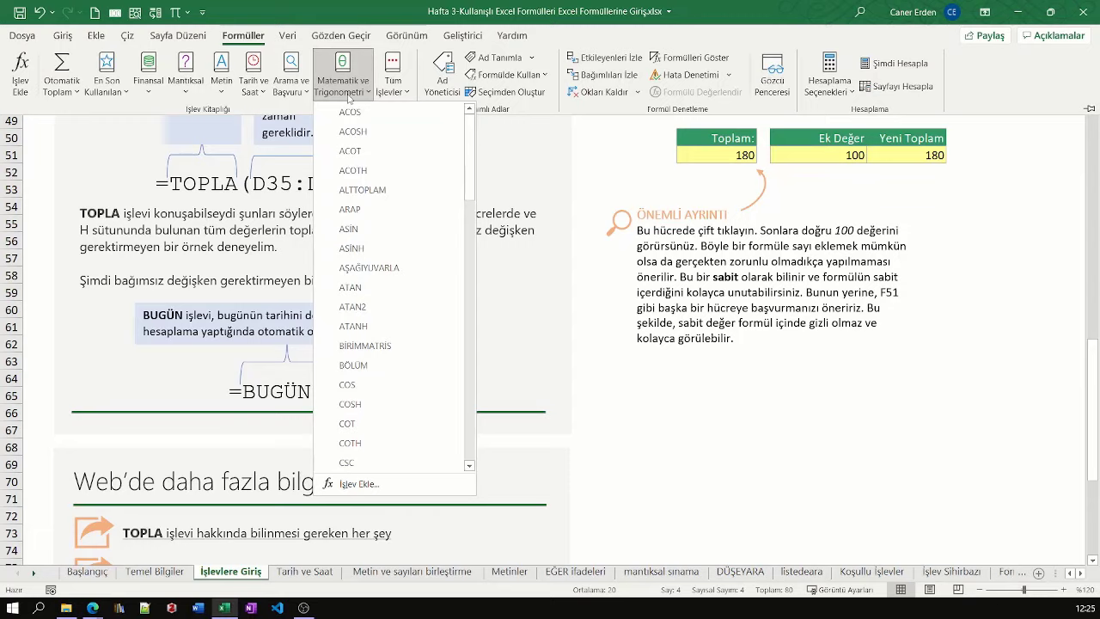
scroll(413, 258, "down", 5)
scroll(412, 260, "down", 5)
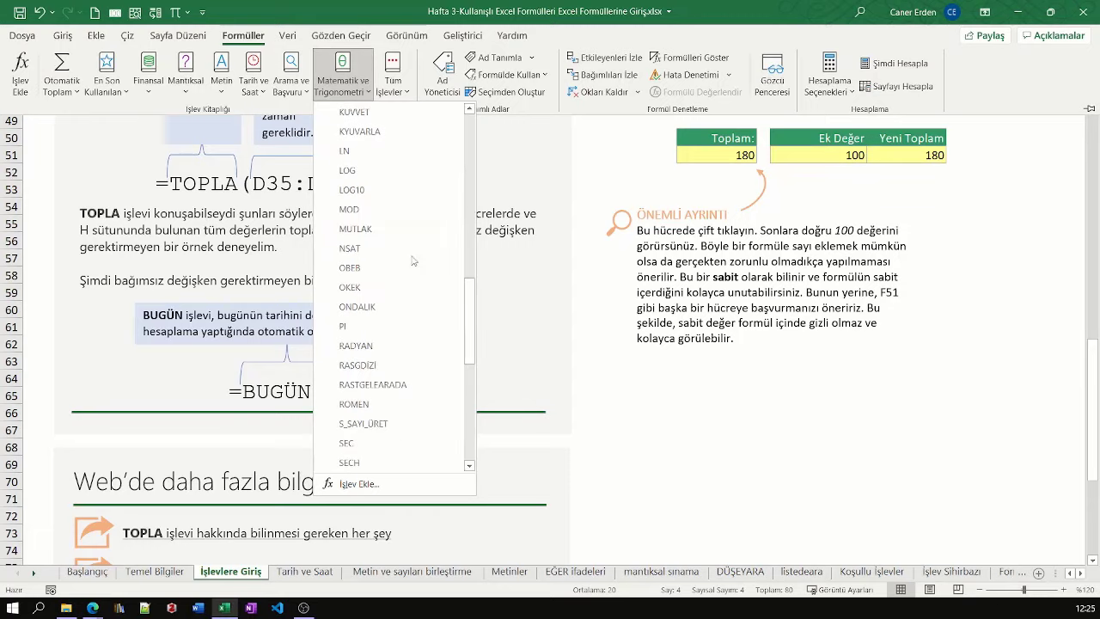
scroll(413, 257, "up", 5)
scroll(412, 258, "up", 5)
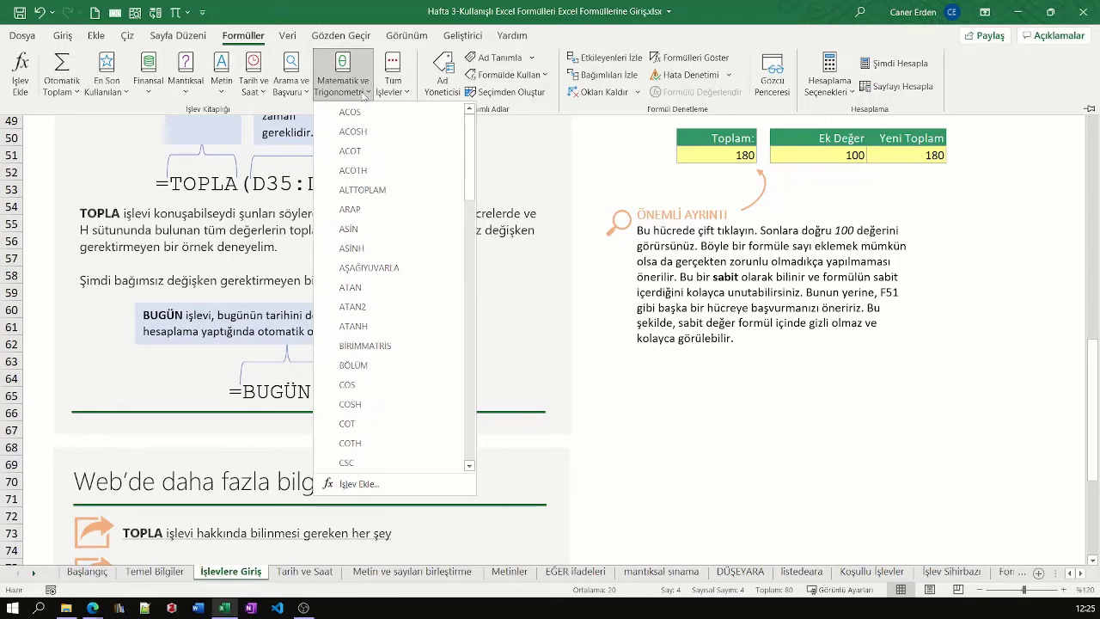
left_click(156, 105)
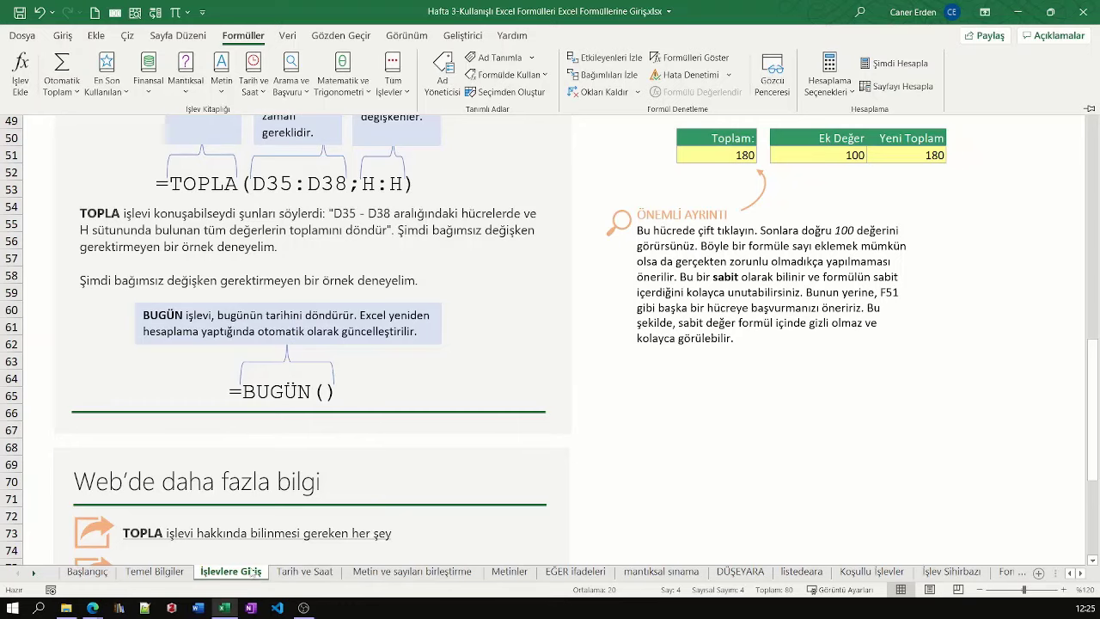
Scroll up and highlight the word Intellisense in the explanation text
scroll(330, 402, "up", 2)
scroll(284, 404, "up", 1)
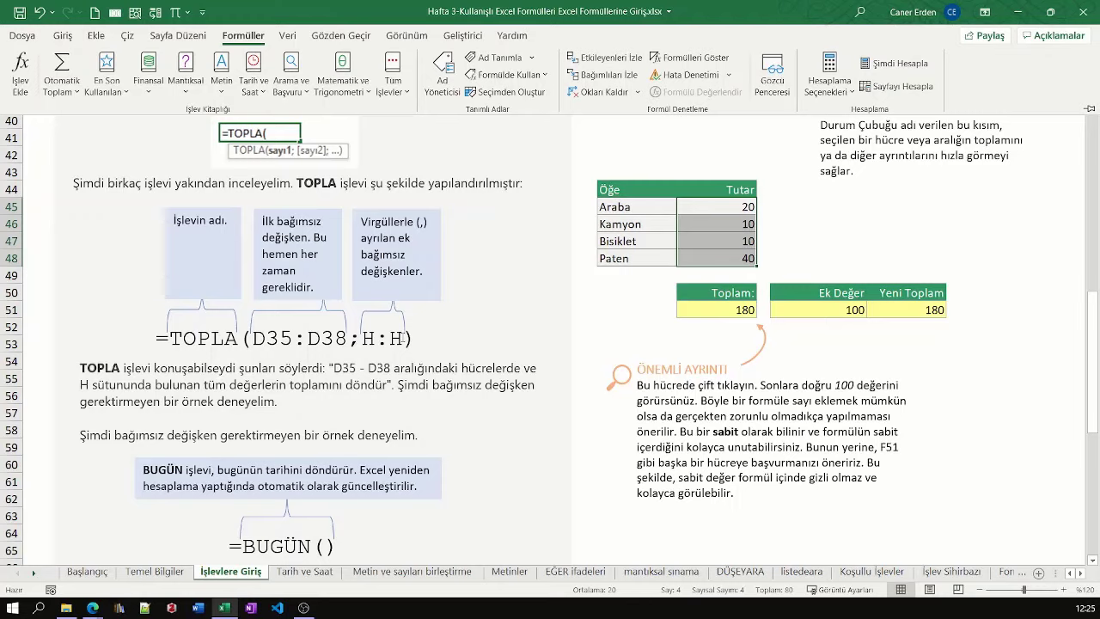
scroll(318, 159, "up", 2)
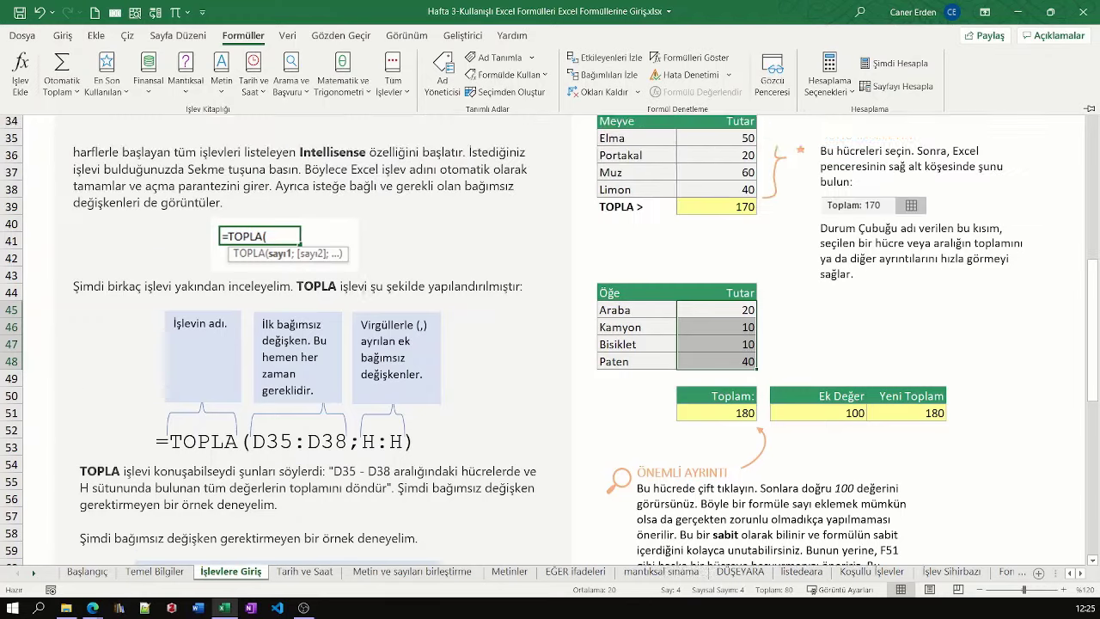
scroll(341, 259, "up", 1)
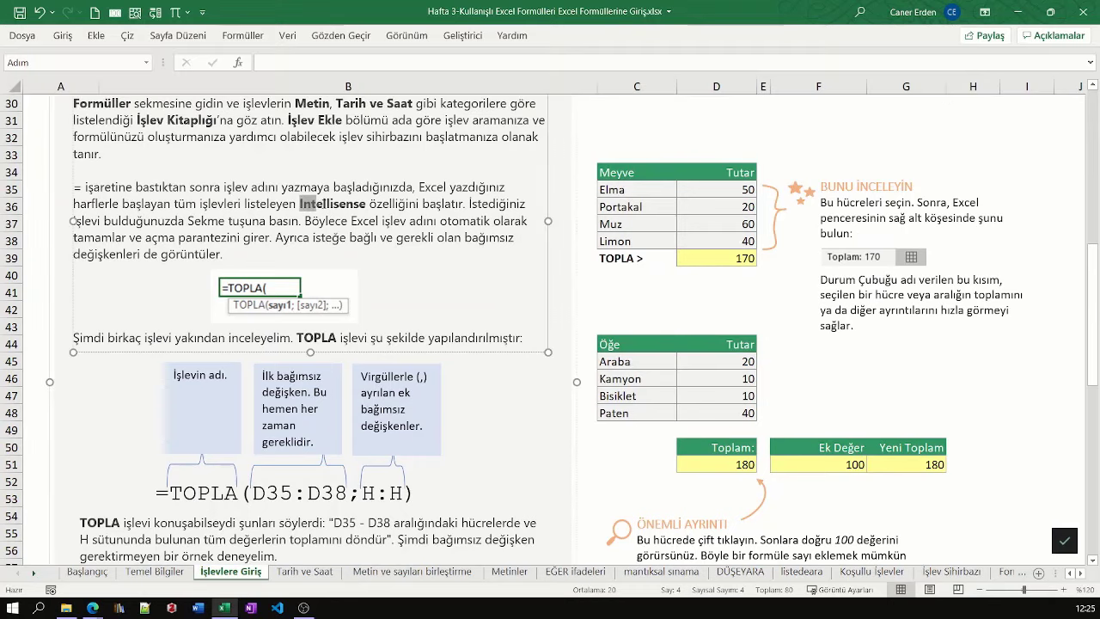
left_click_drag(300, 204, 368, 203)
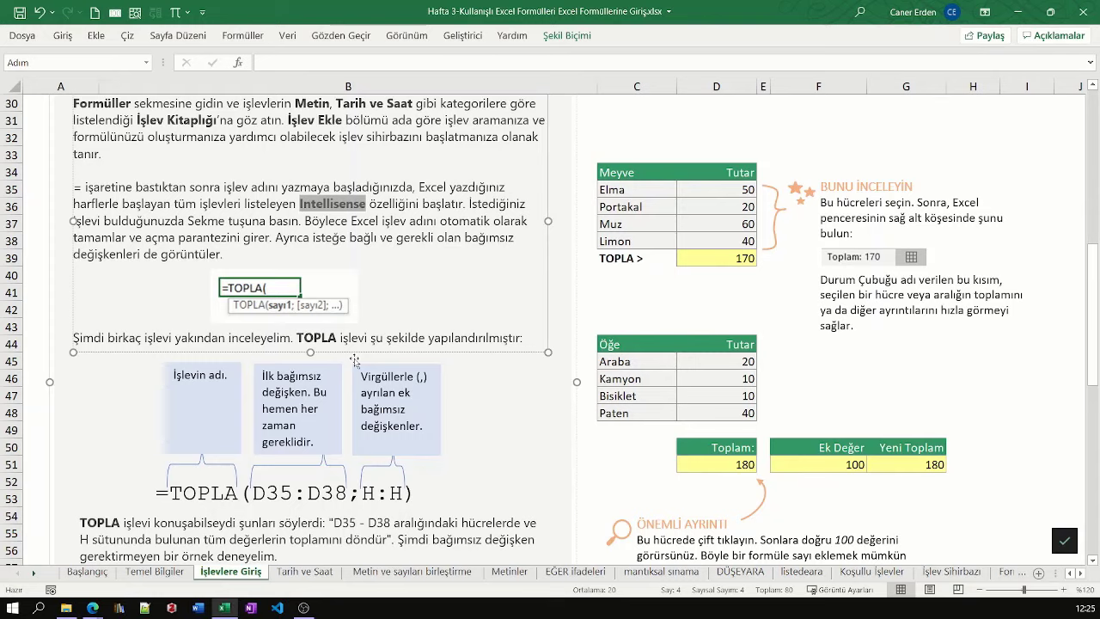
left_click(632, 464)
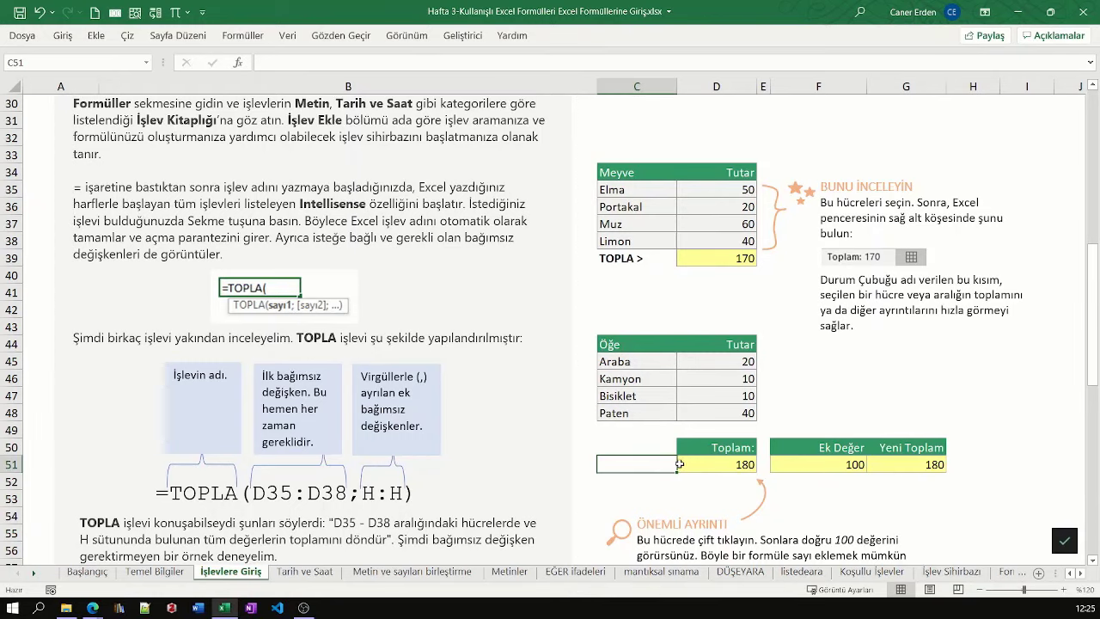
Inspect the Toplam, Ek Değer and Yeni Toplam cells D51, F51 and G51, then go to Tarih ve Saat
scroll(632, 464, "down", 1)
scroll(614, 456, "down", 2)
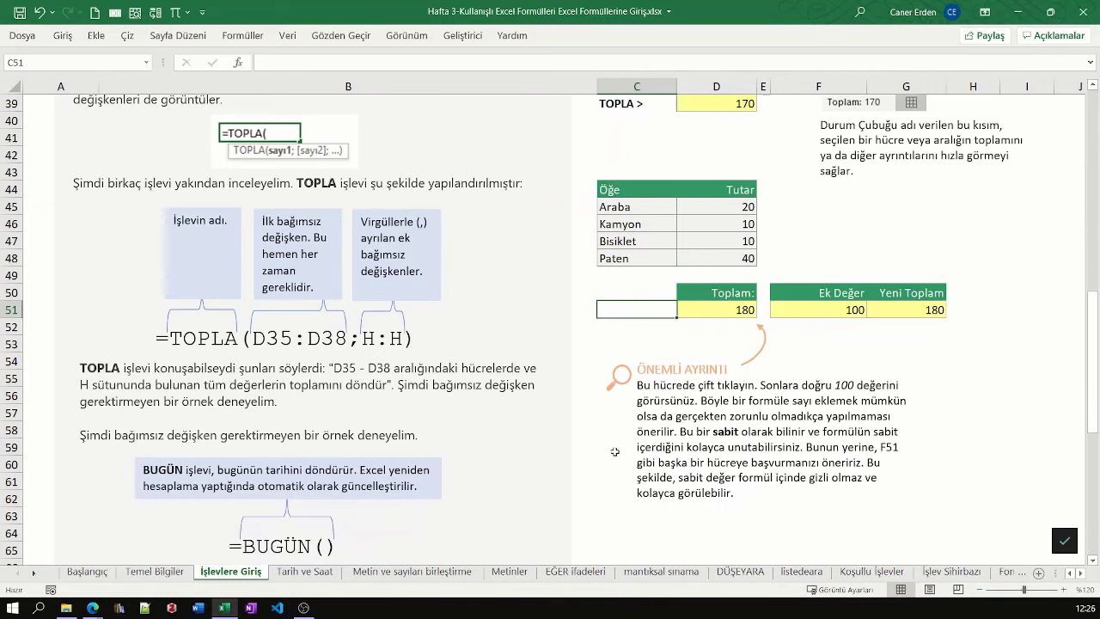
left_click(719, 309)
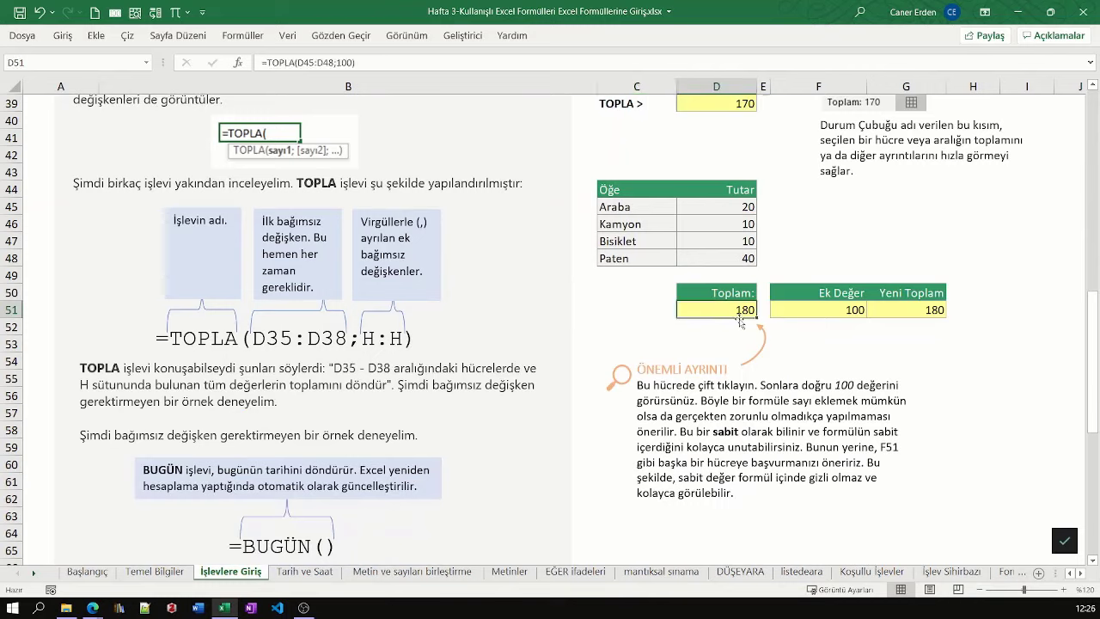
left_click(839, 309)
left_click(907, 309)
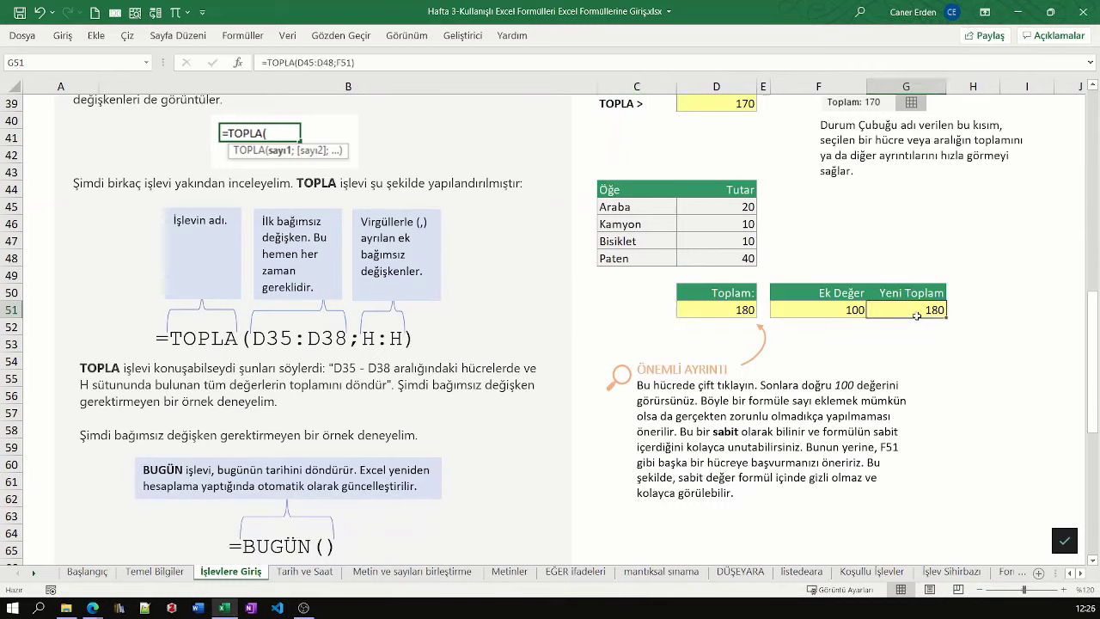
left_click(318, 571)
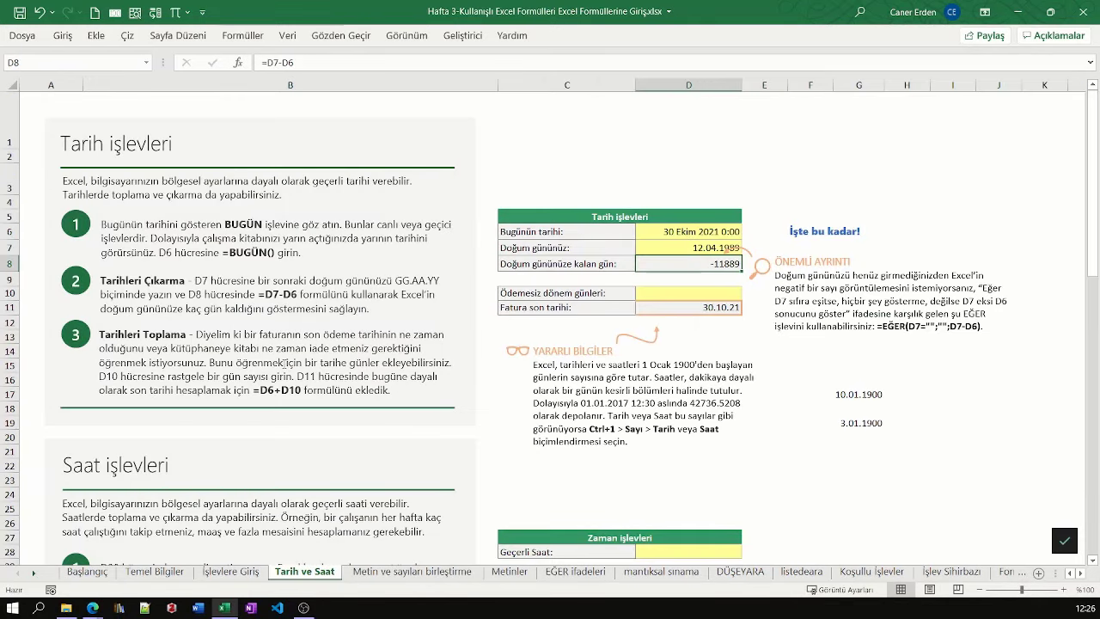
Select cells C1 and C2, then highlight the 1 Ocak 1900 phrase in the Yararlı Bilgiler note
left_click(523, 137)
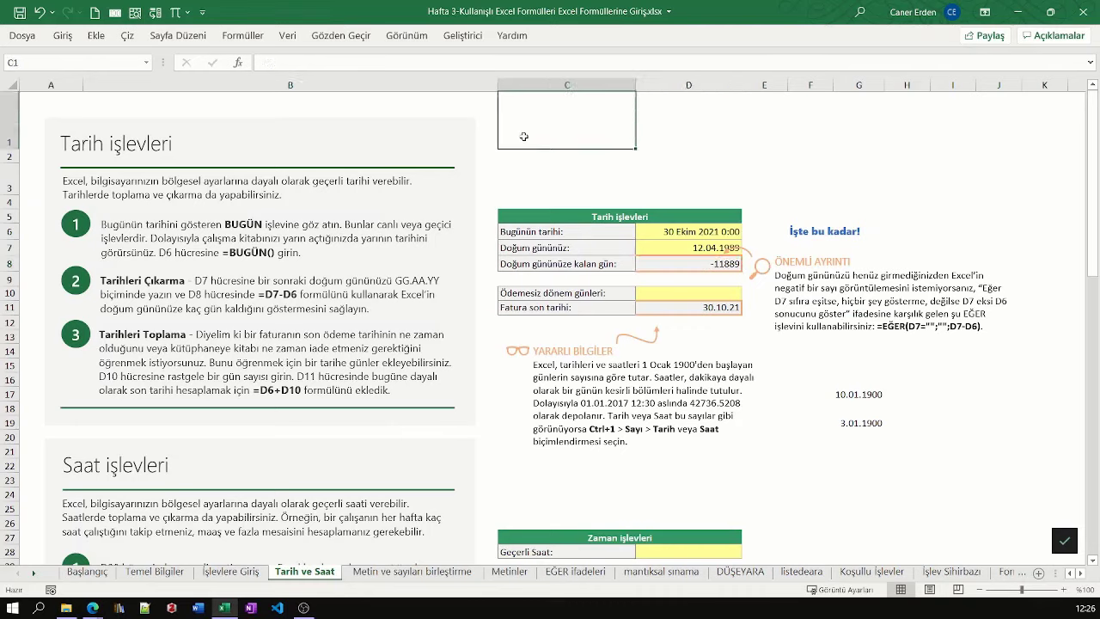
left_click(642, 160)
left_click(623, 160)
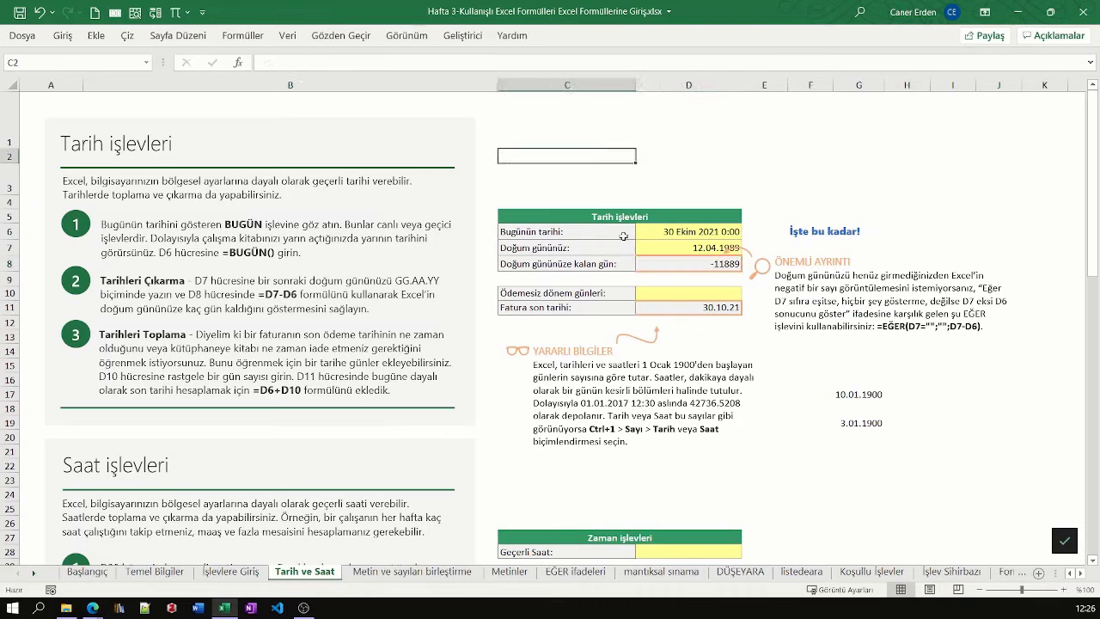
left_click(643, 364)
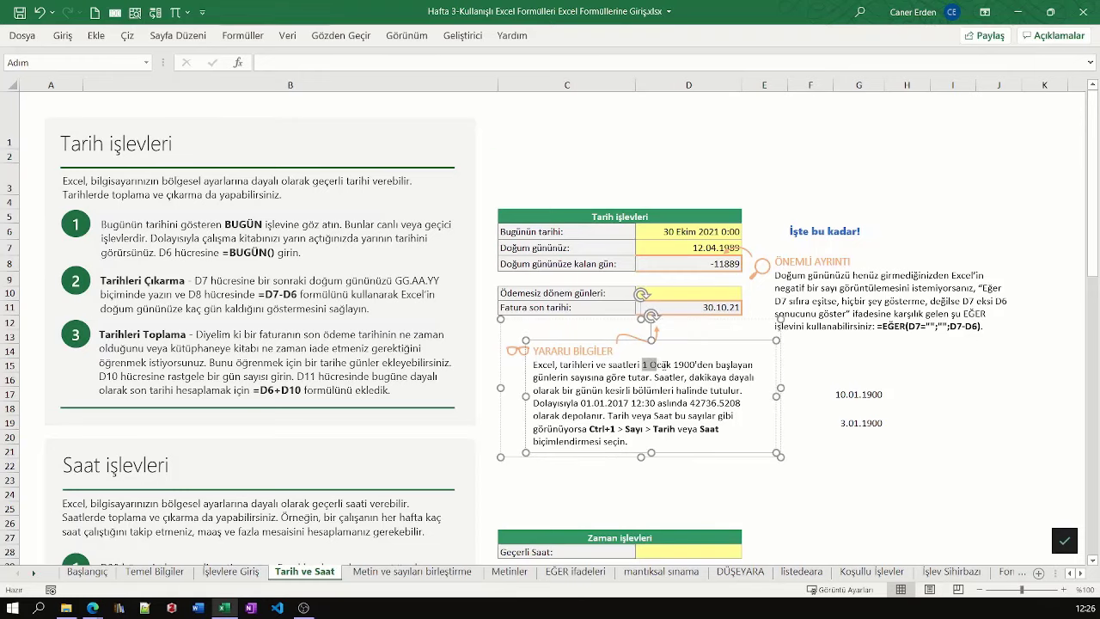
left_click_drag(643, 365, 717, 364)
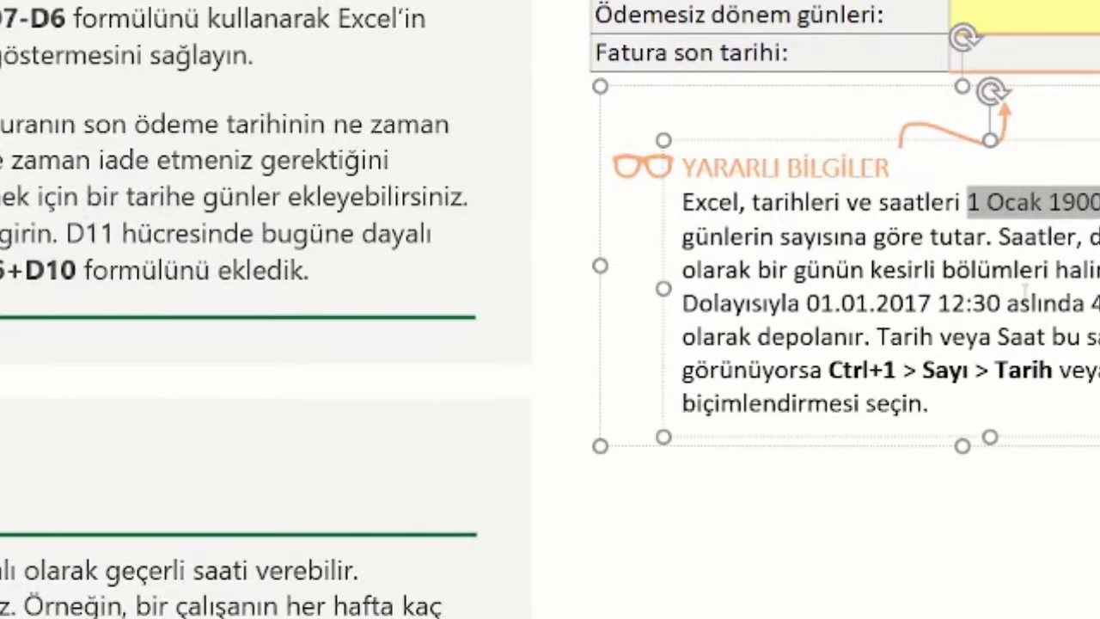
Enter 1, then 2, then 3 into the empty cell below the note
left_click(705, 505)
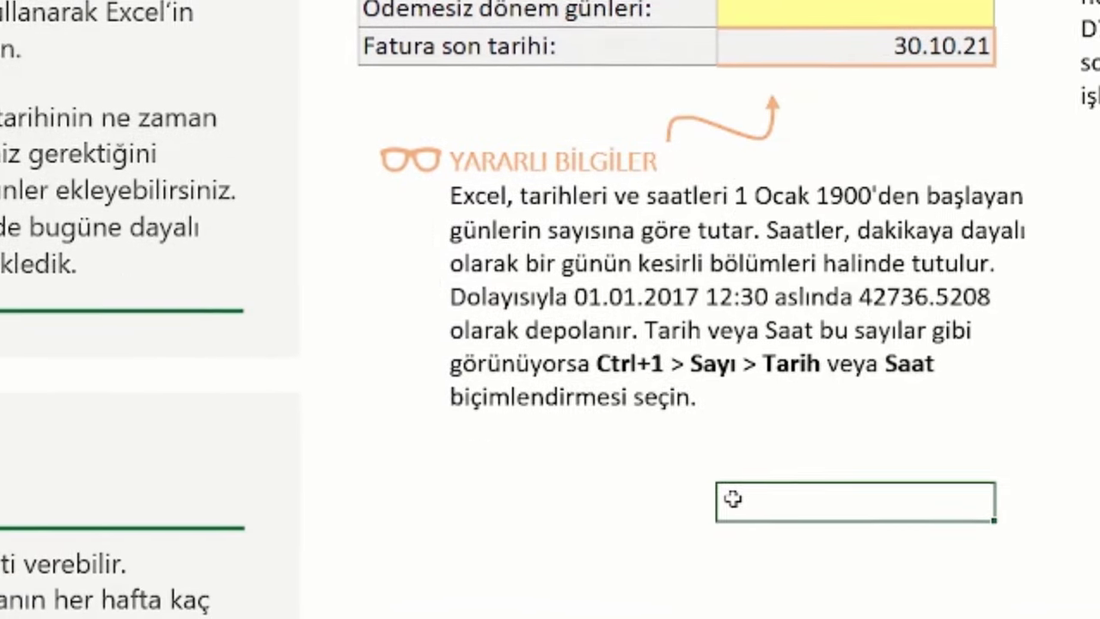
type("1")
key("Return")
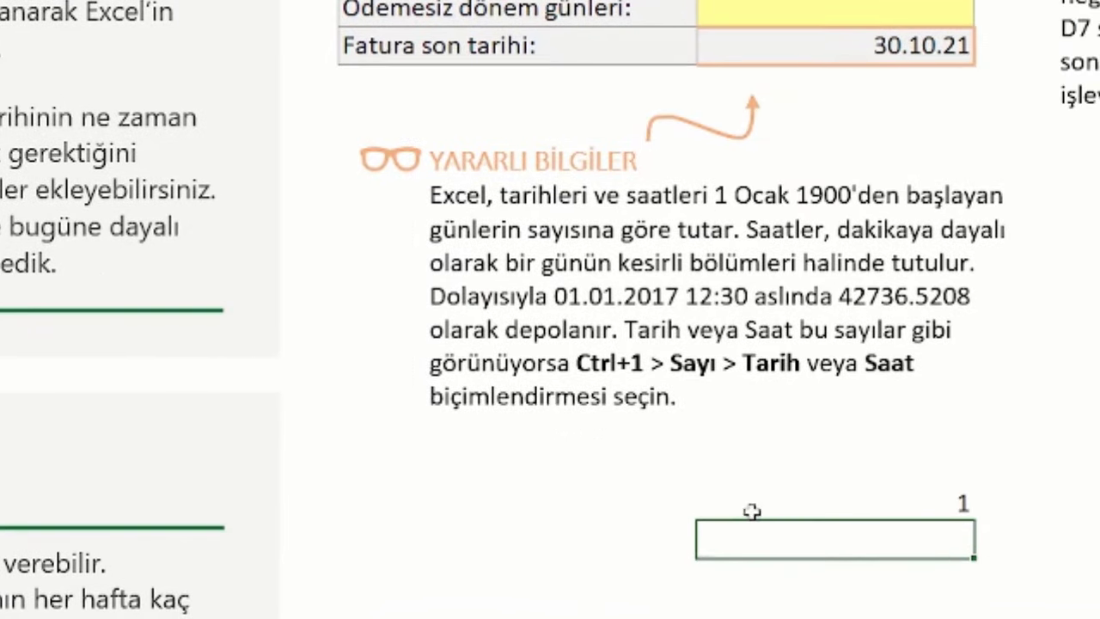
key("Up")
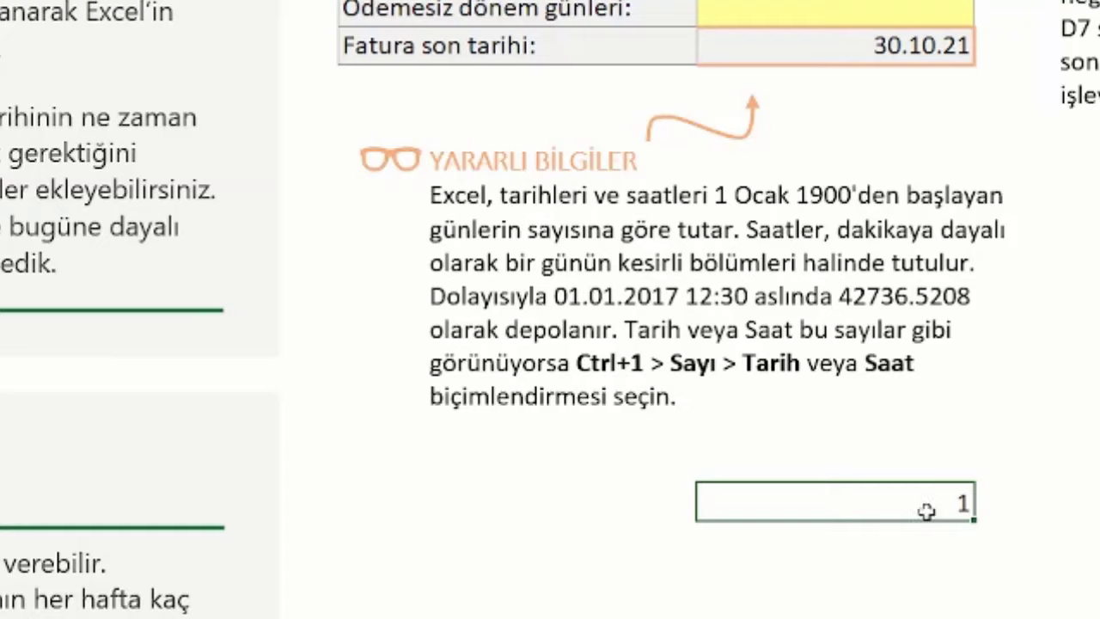
type("2")
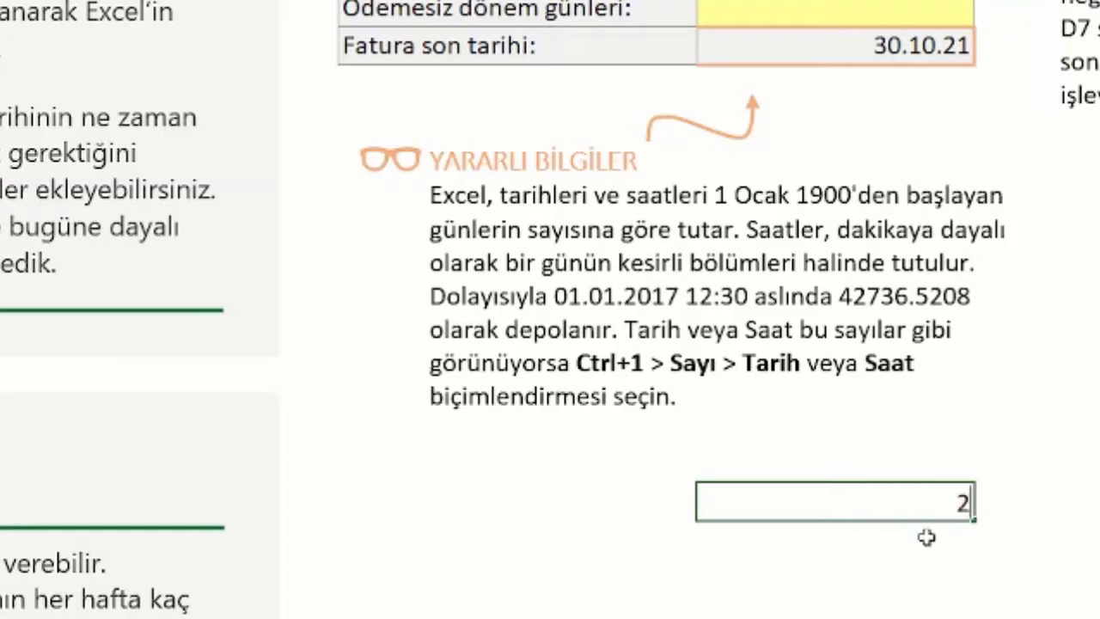
key("Return")
key("Up")
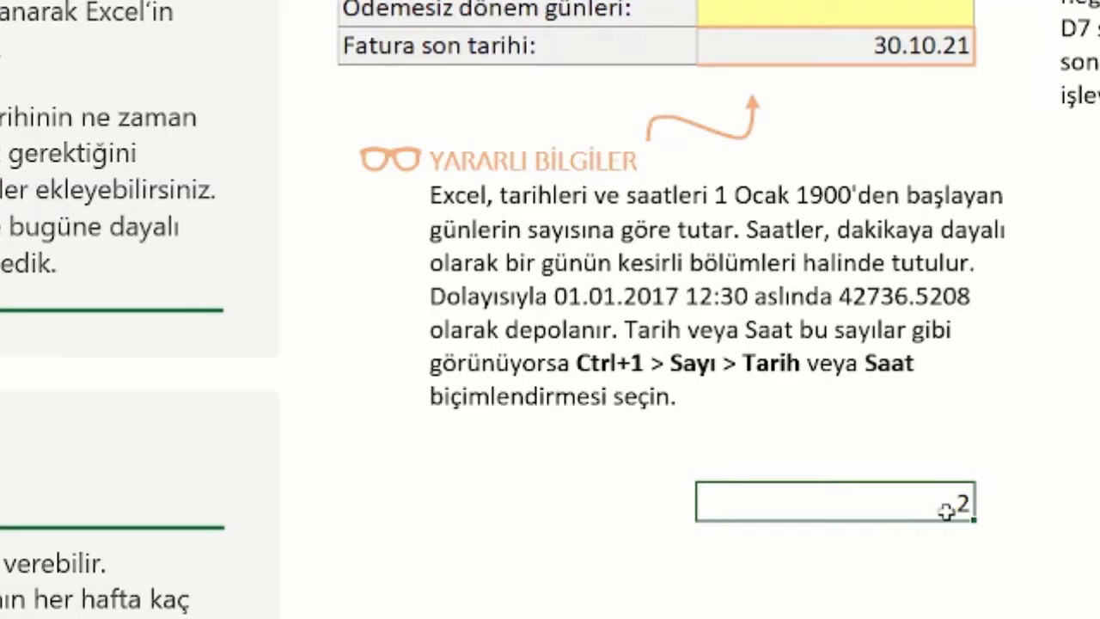
type("3")
key("Return")
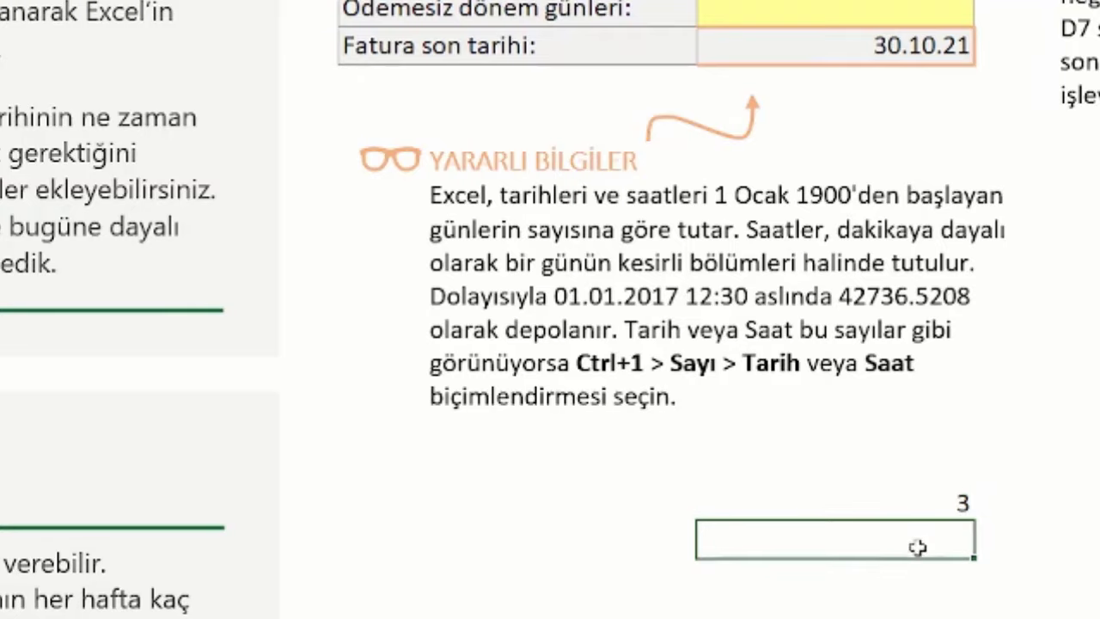
key("Up")
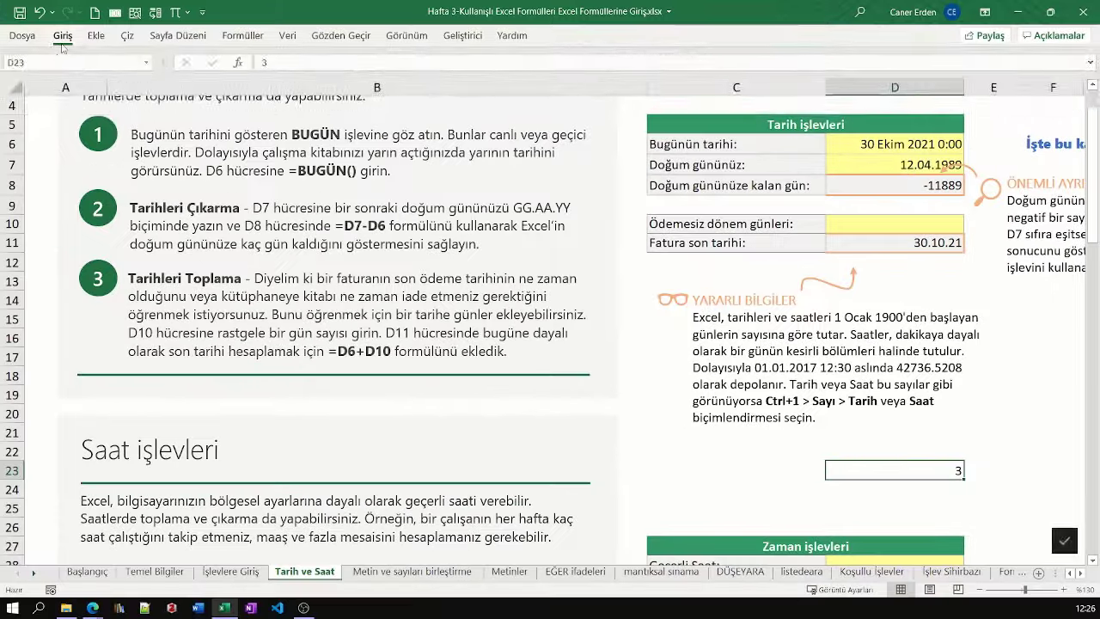
Format D23 as Kısa Tarih and enter 10000 so it displays 18.05.1927
left_click(61, 41)
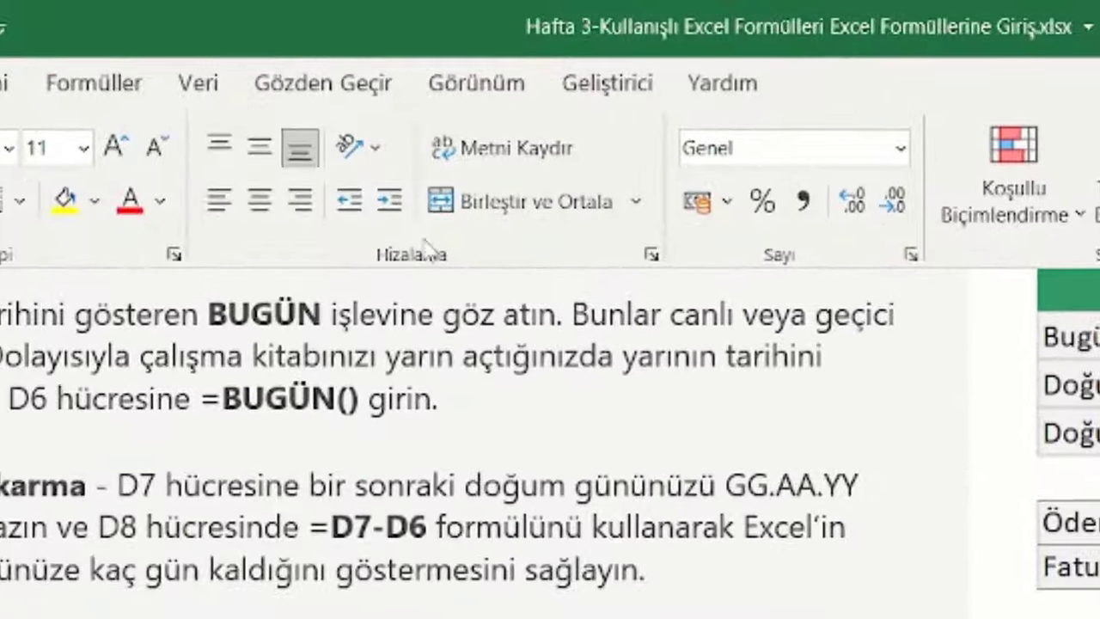
left_click(899, 148)
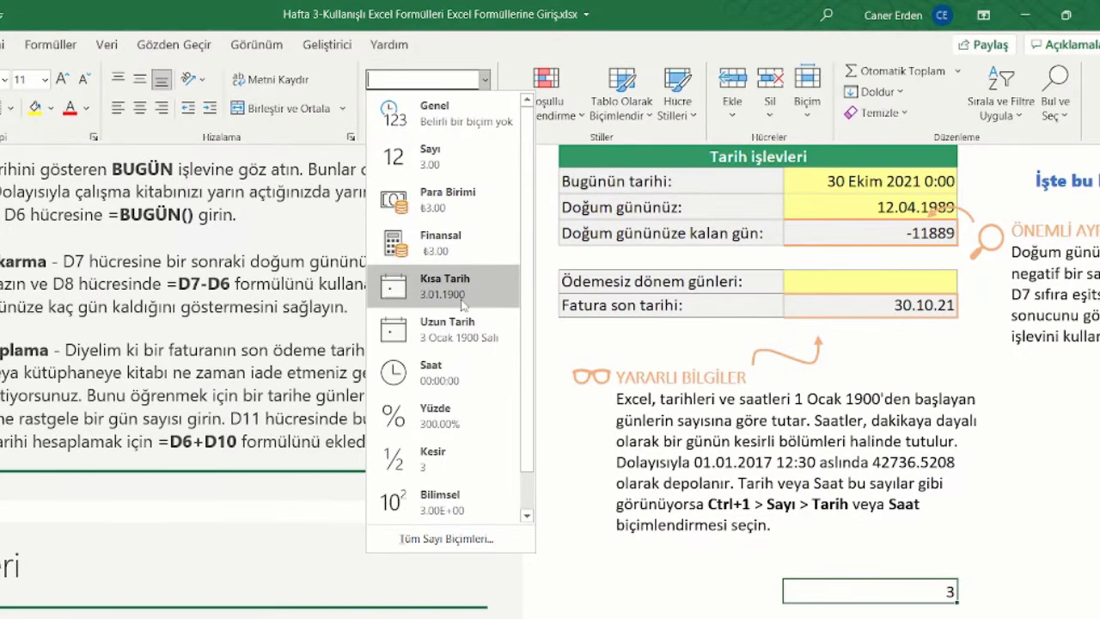
left_click(463, 297)
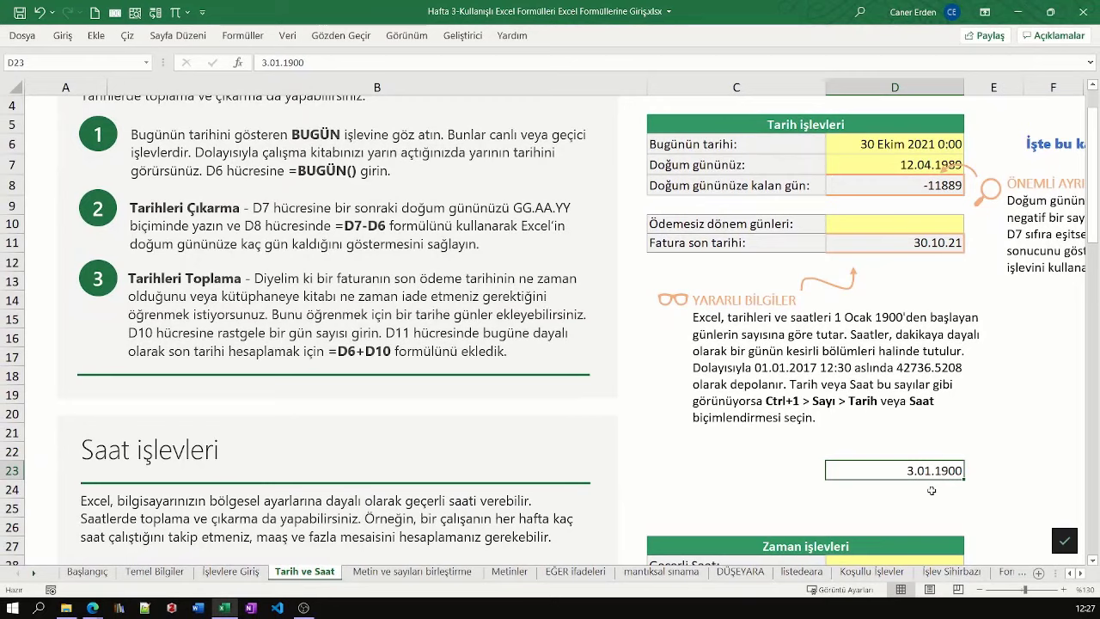
type("100")
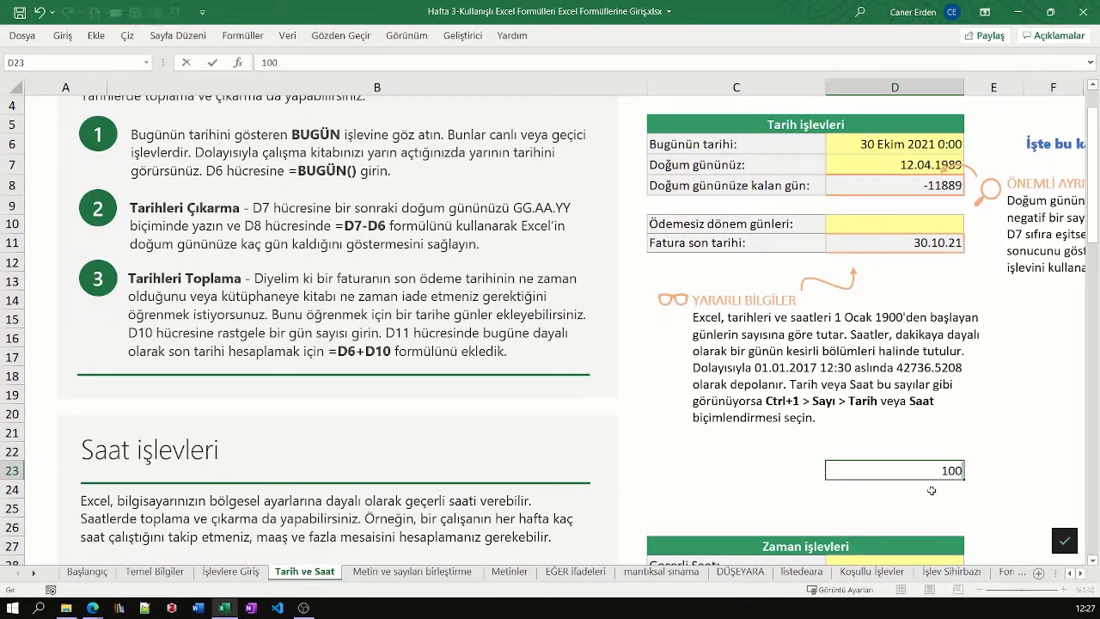
type("00")
key("Return")
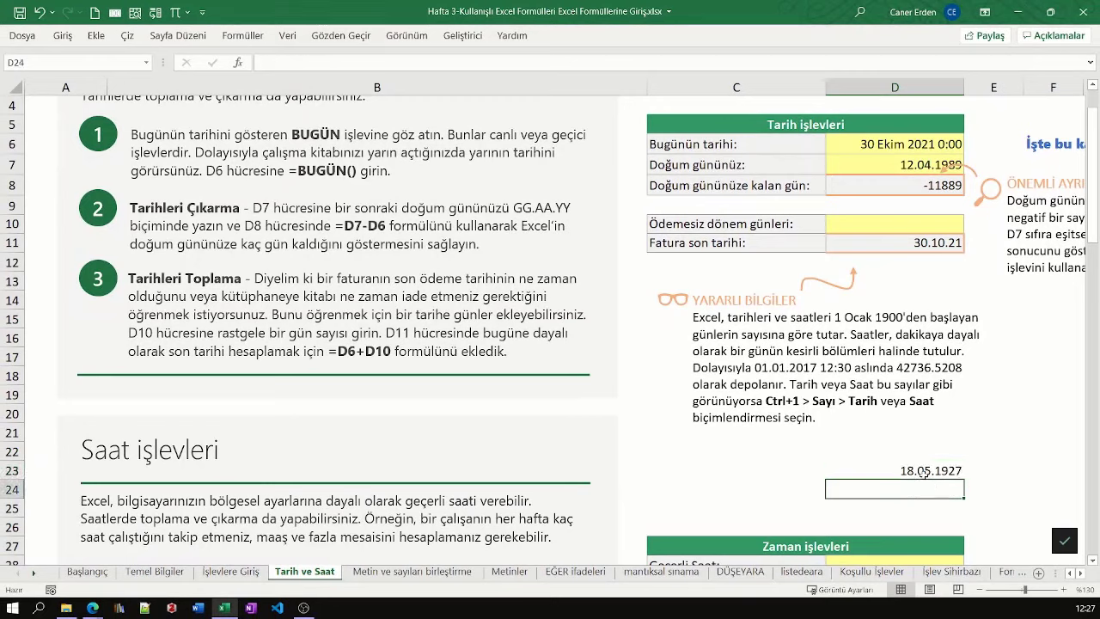
key("Up")
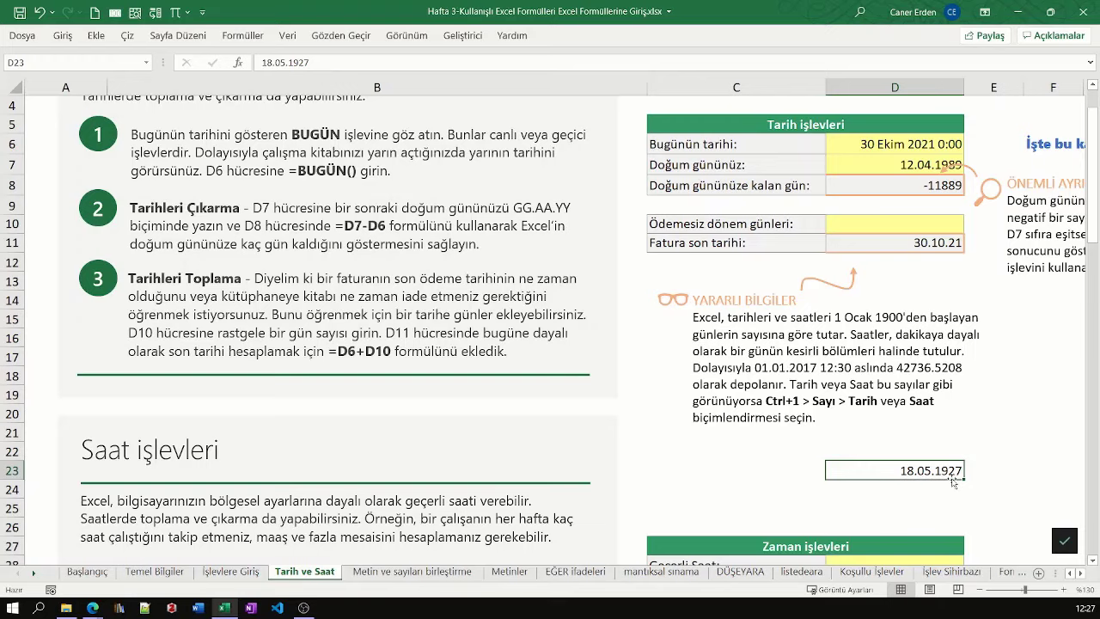
Delete the 18.05.1927 date from D23 and select C23 beside it
key("Delete")
left_click(779, 469)
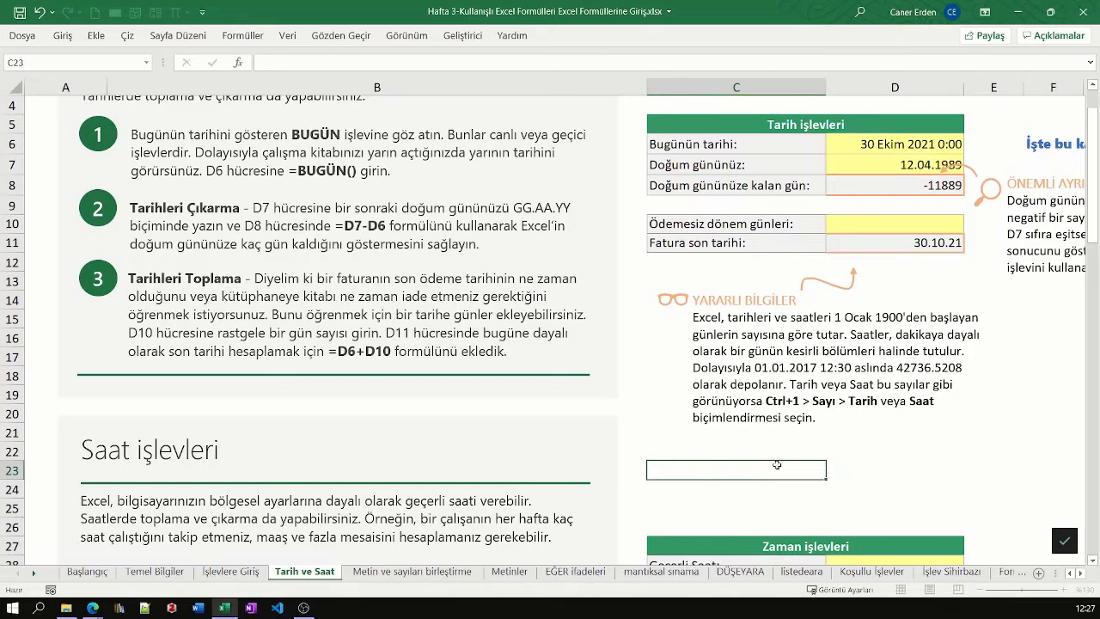
scroll(943, 213, "up", 3)
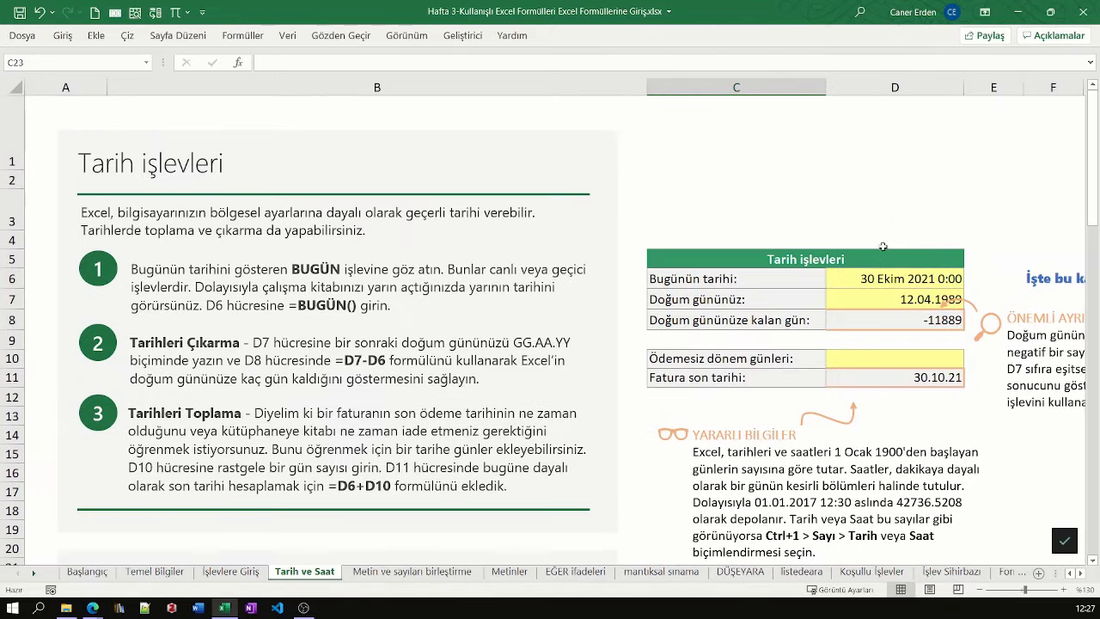
left_click(883, 275)
left_click(889, 299)
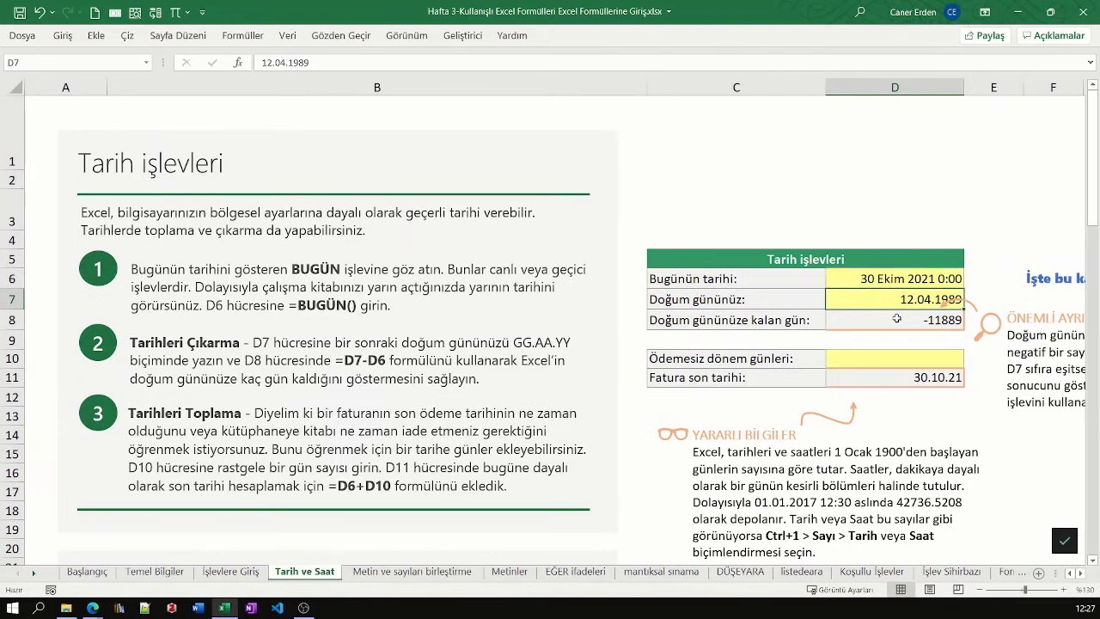
left_click(897, 318)
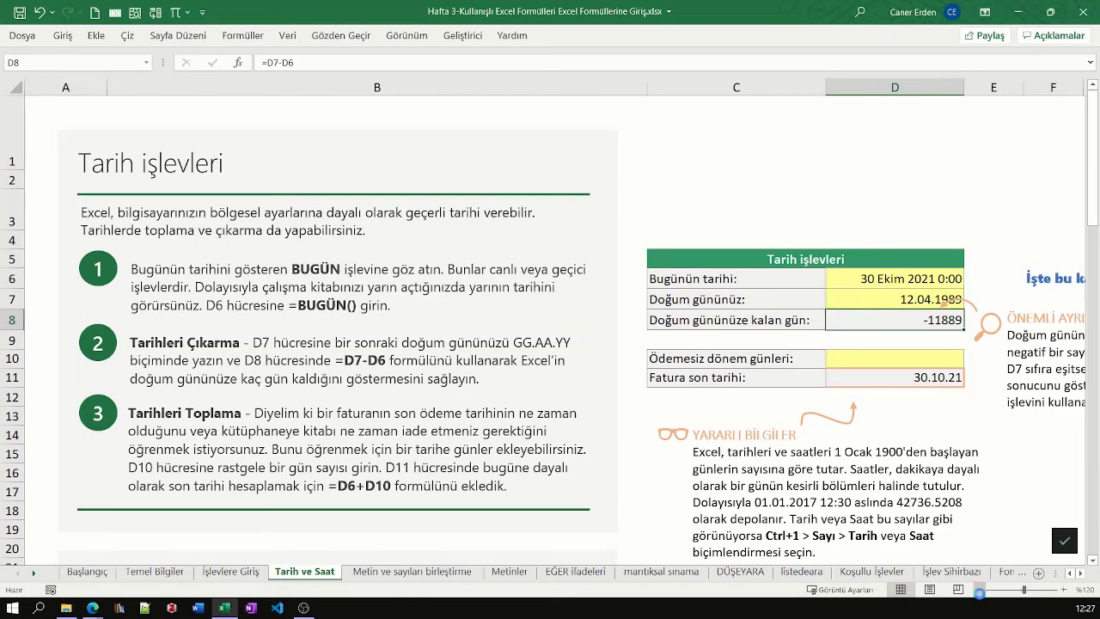
left_click(981, 591)
left_click(981, 590)
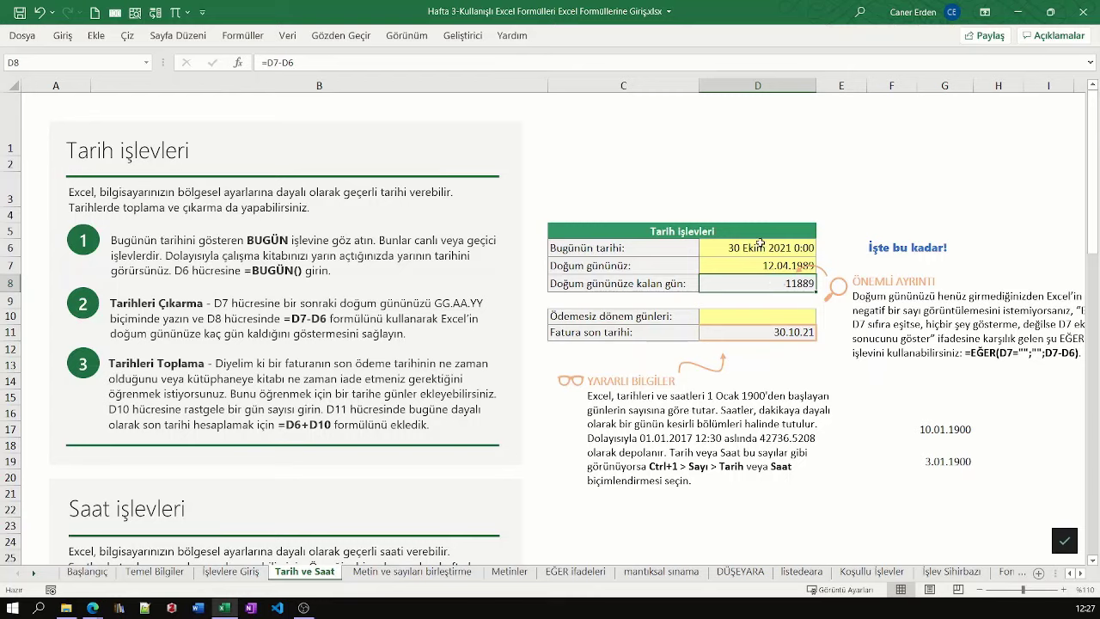
left_click(654, 254)
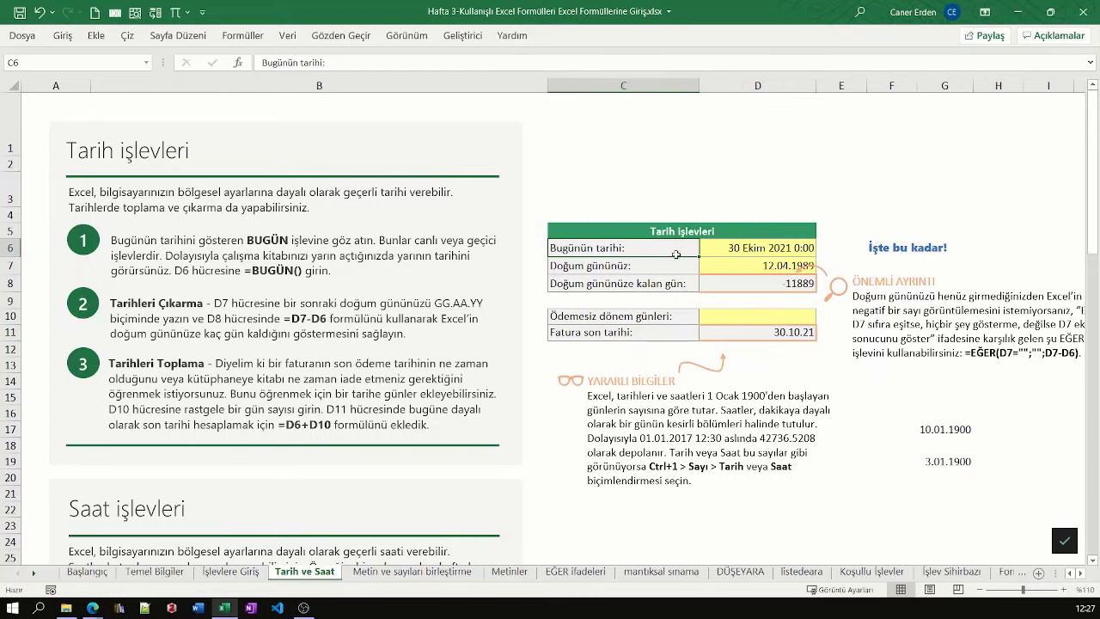
left_click(796, 249)
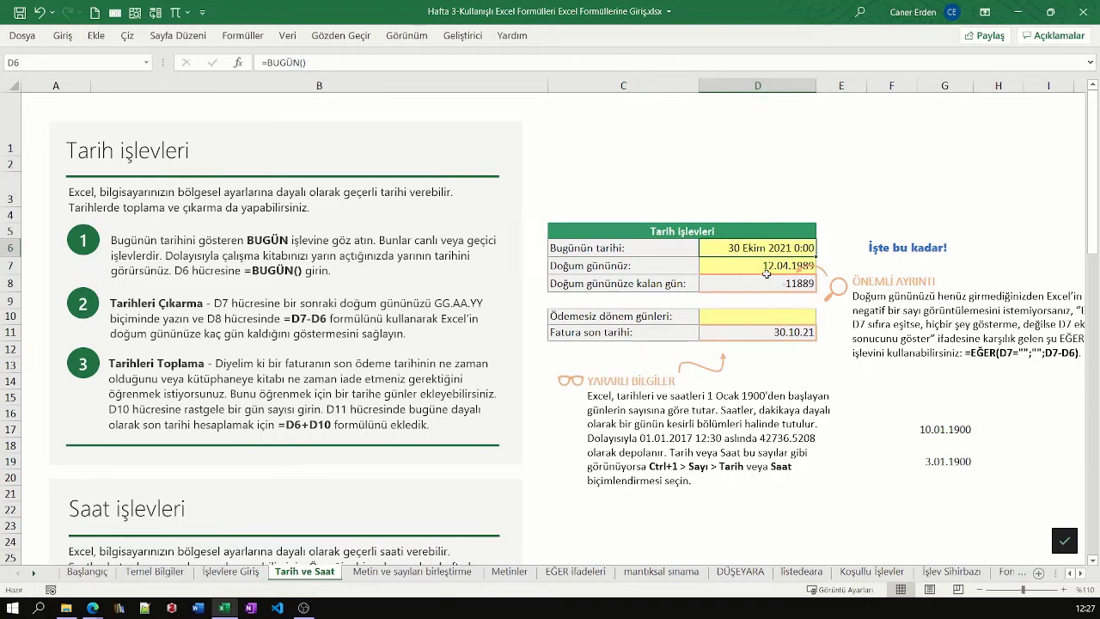
left_click(754, 268)
left_click(758, 284)
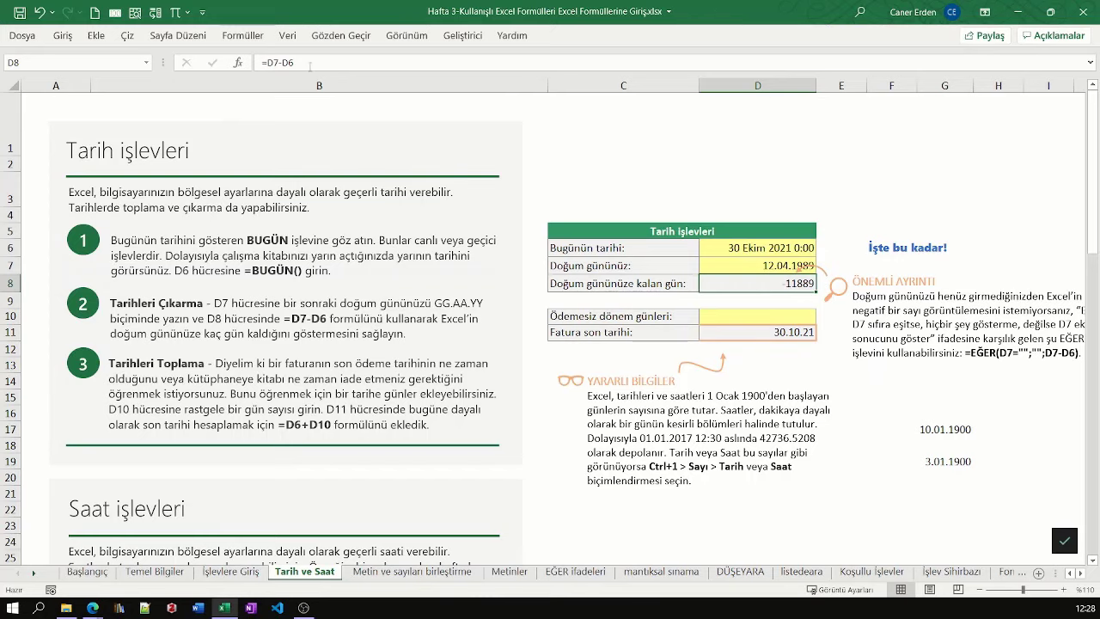
left_click_drag(294, 62, 259, 65)
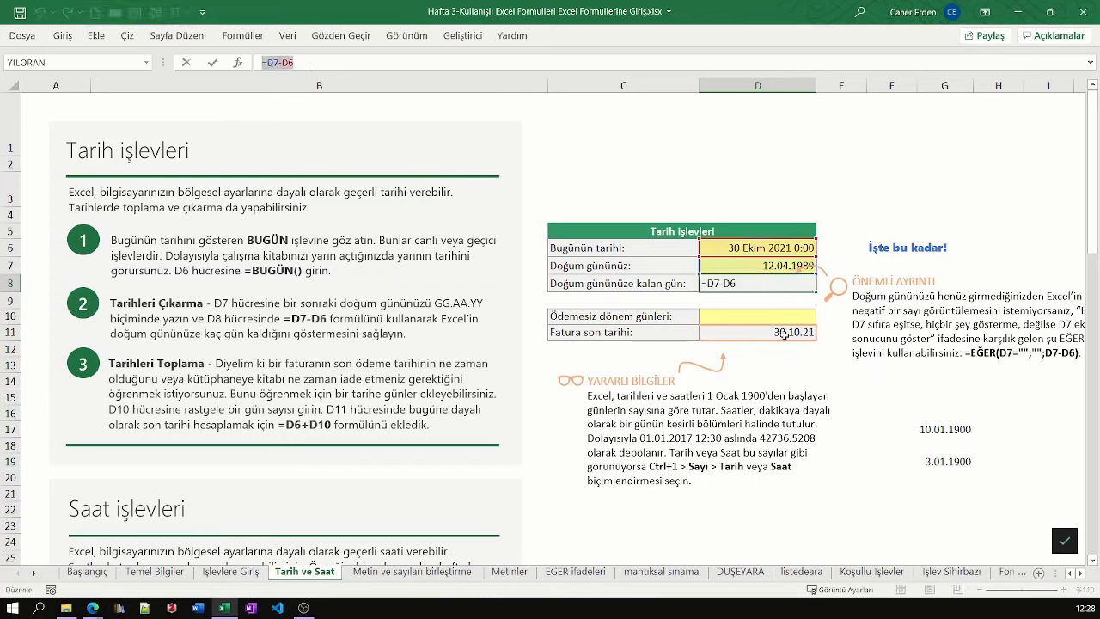
left_click(808, 364)
key("Escape")
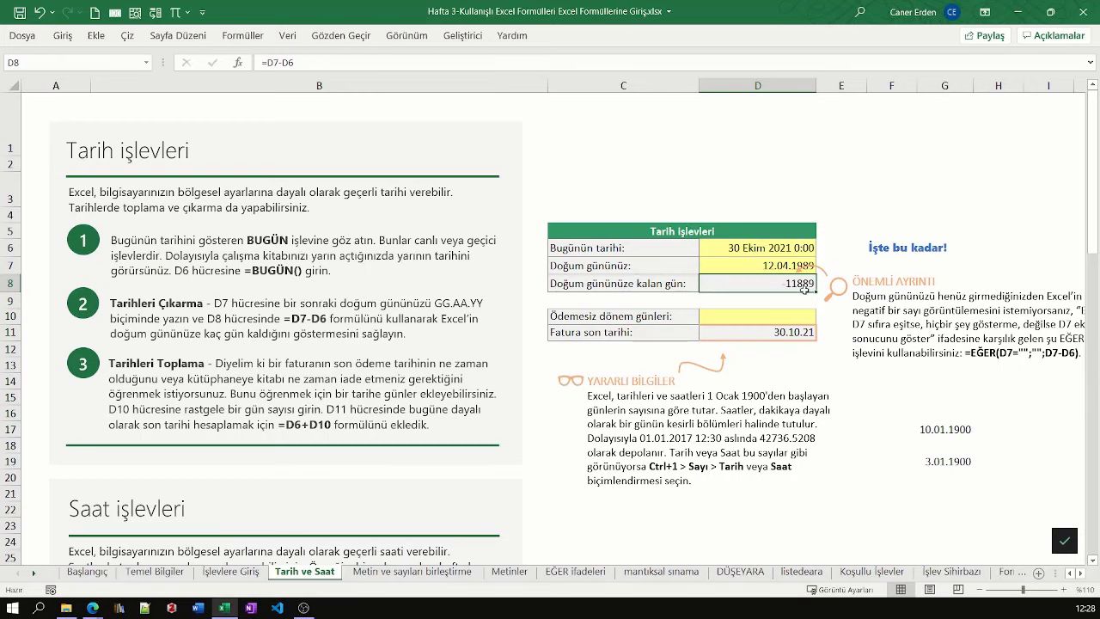
scroll(798, 275, "up", 2, "ctrl")
scroll(797, 275, "up", 2, "ctrl")
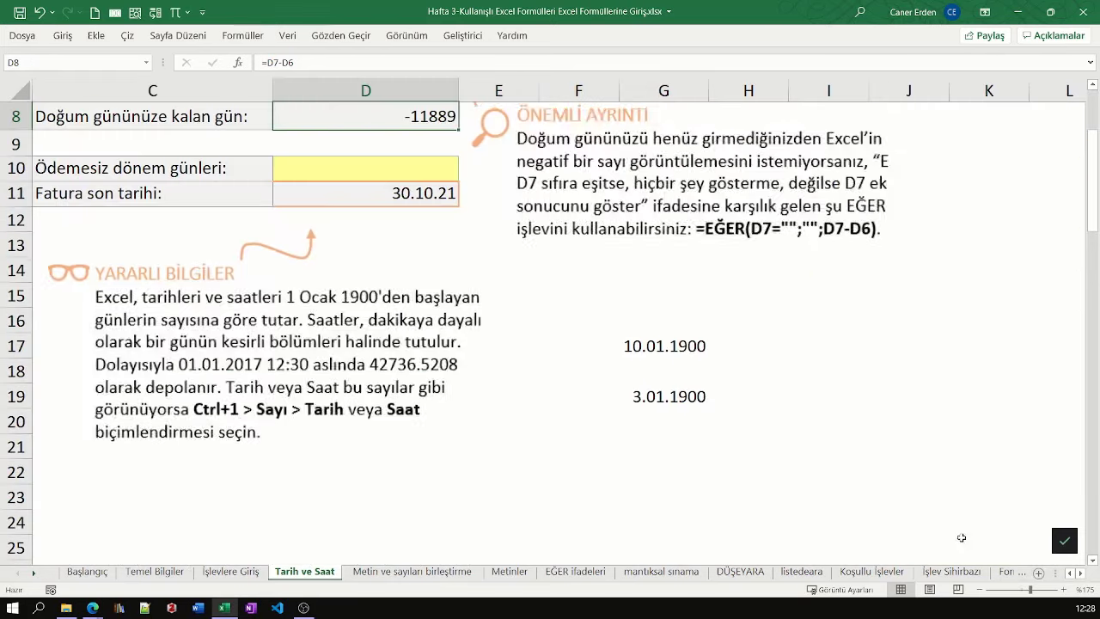
left_click(1081, 574)
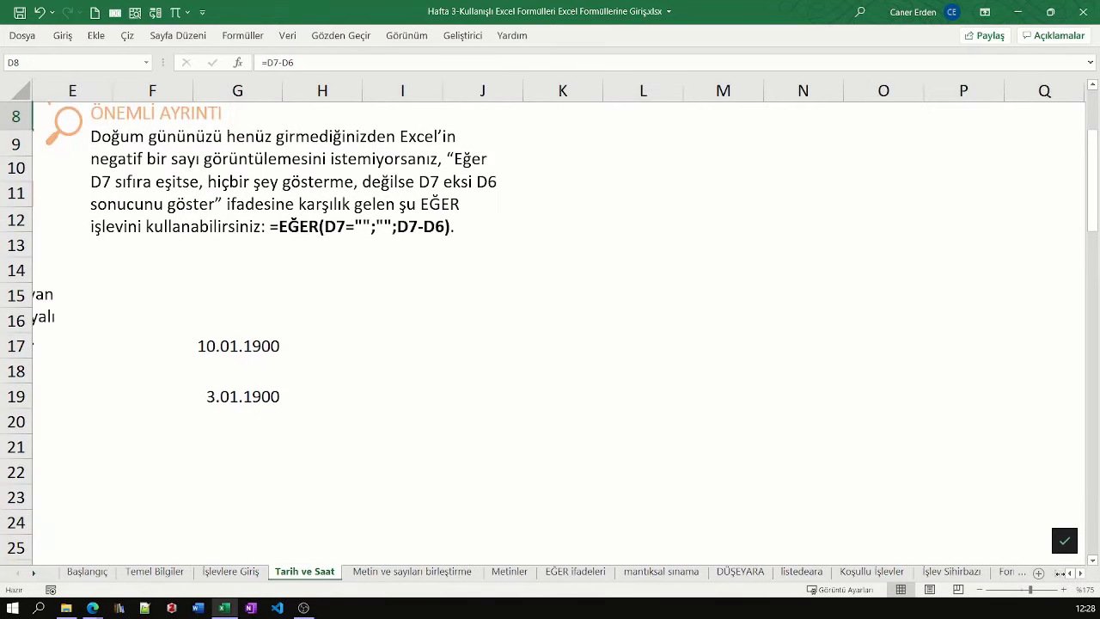
left_click(1069, 574)
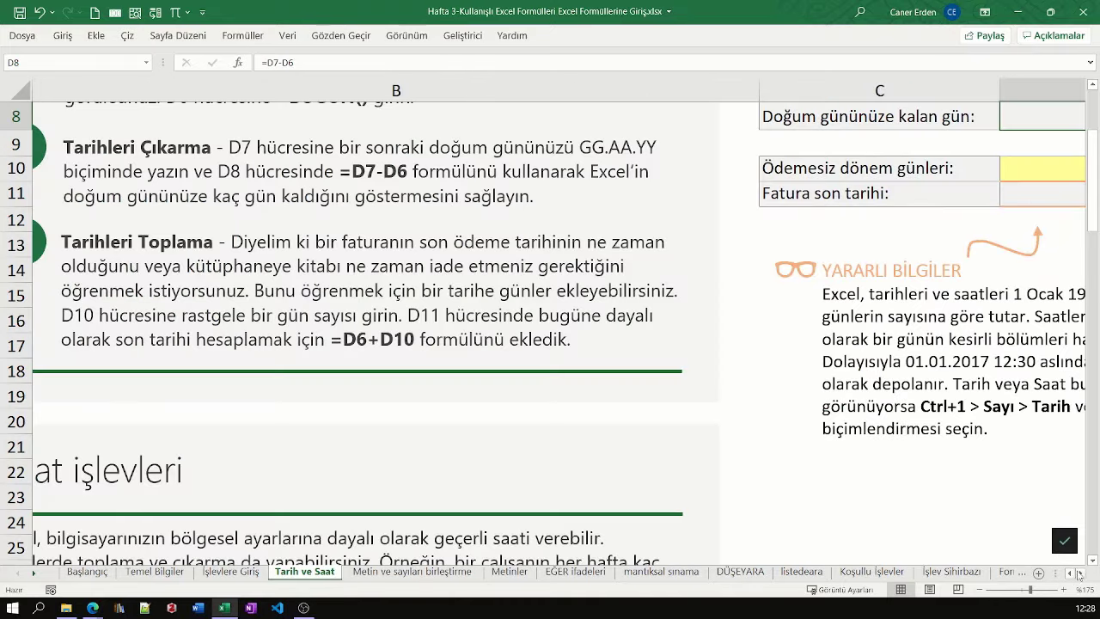
left_click(1082, 573)
scroll(687, 370, "up", 2)
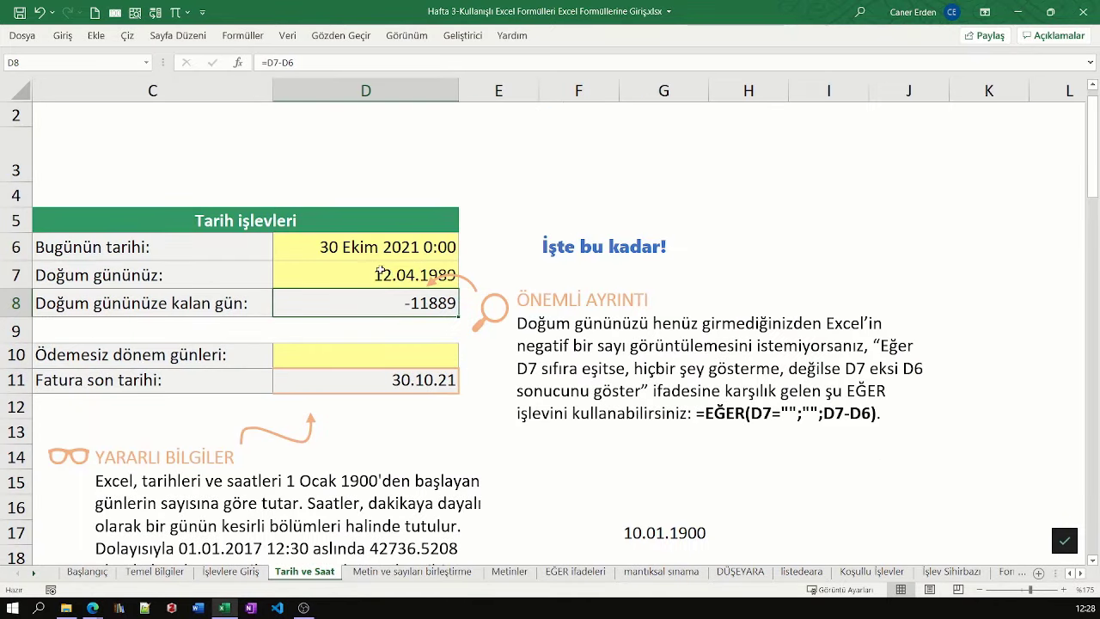
Rewrite D8's formula as =D6-D7 so the days until the birthday show 11889
left_click(384, 275)
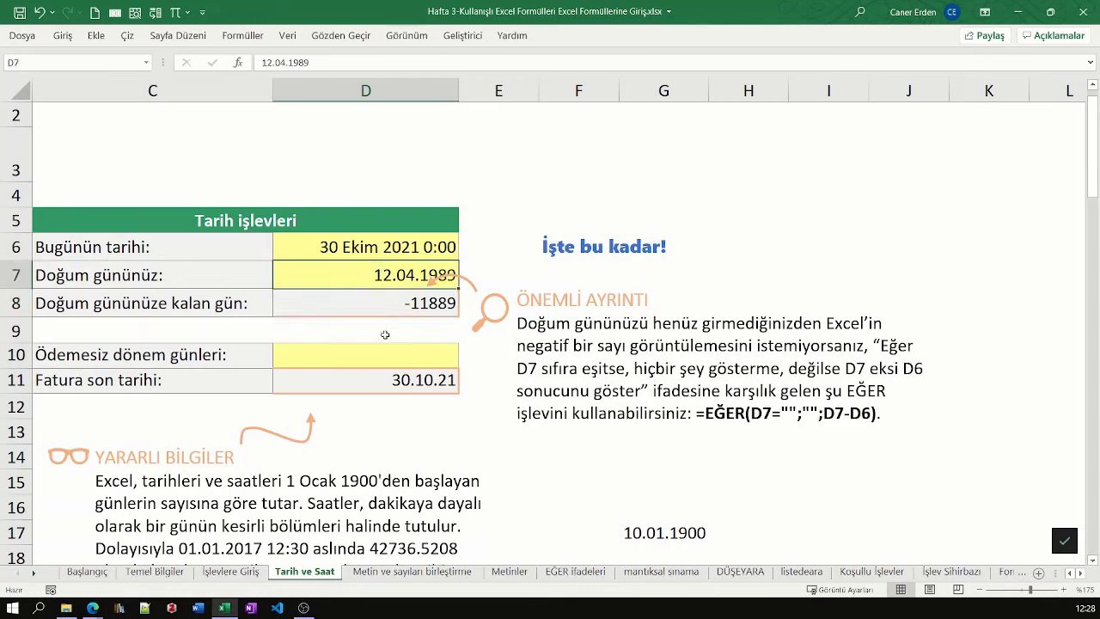
left_click(378, 304)
double_click(378, 303)
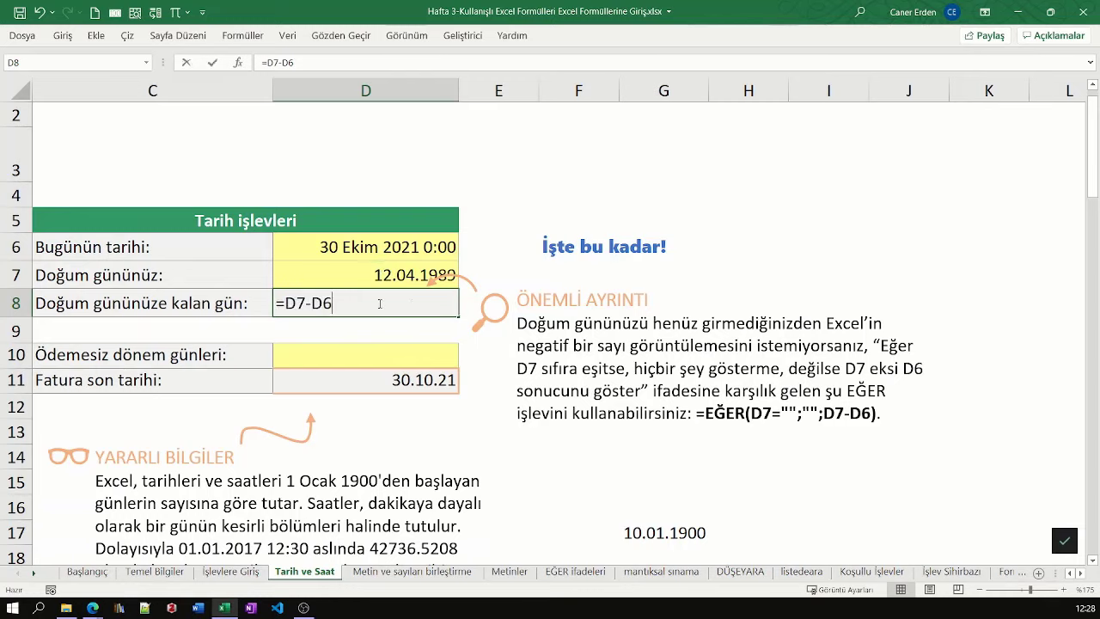
key("BackSpace")
key("BackSpace")
key("BackSpace")
left_click(364, 278)
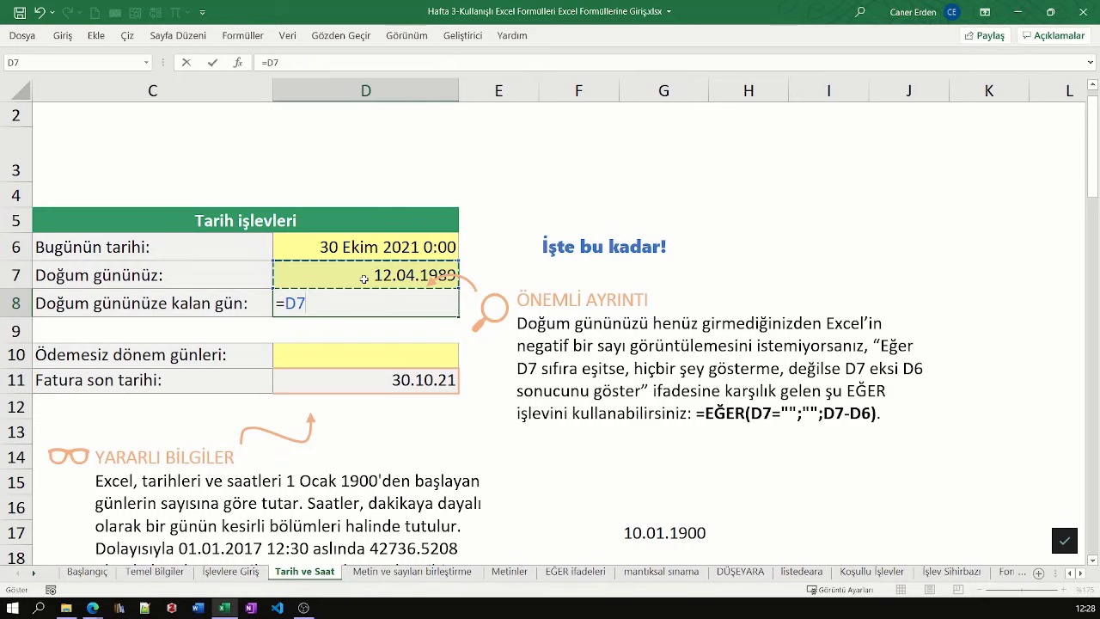
type("-")
key("BackSpace")
key("BackSpace")
key("BackSpace")
left_click(355, 247)
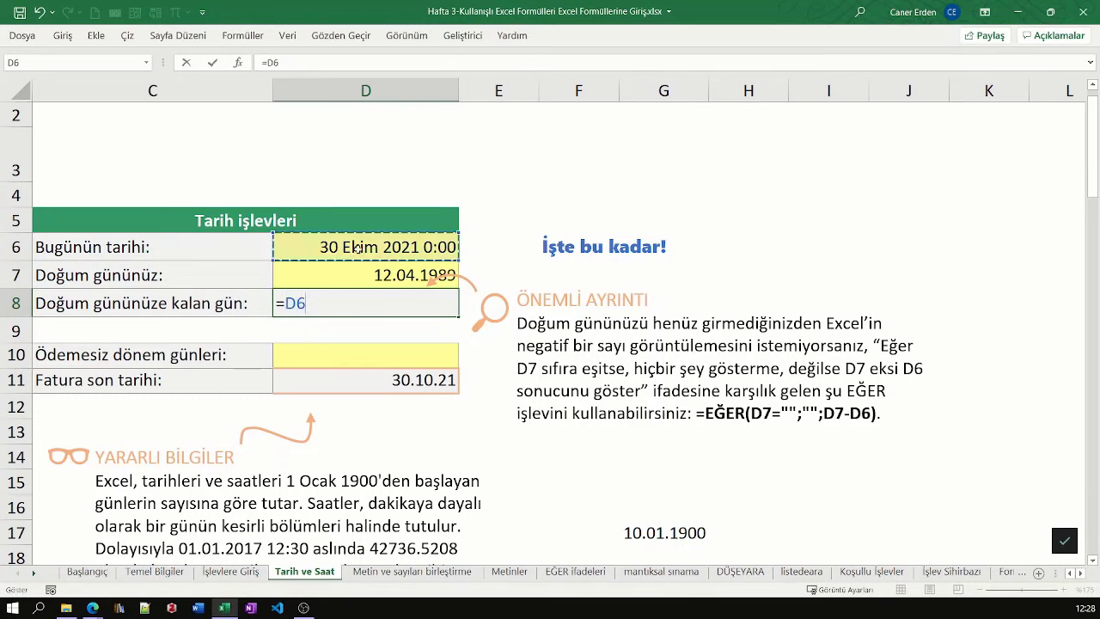
type("-")
left_click(381, 275)
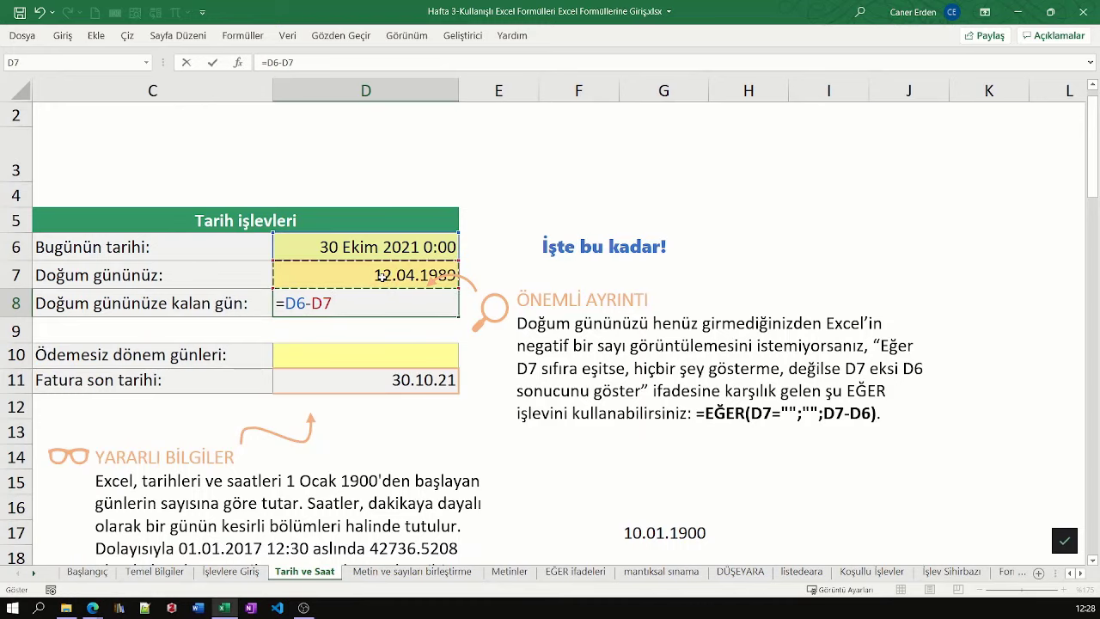
key("Return")
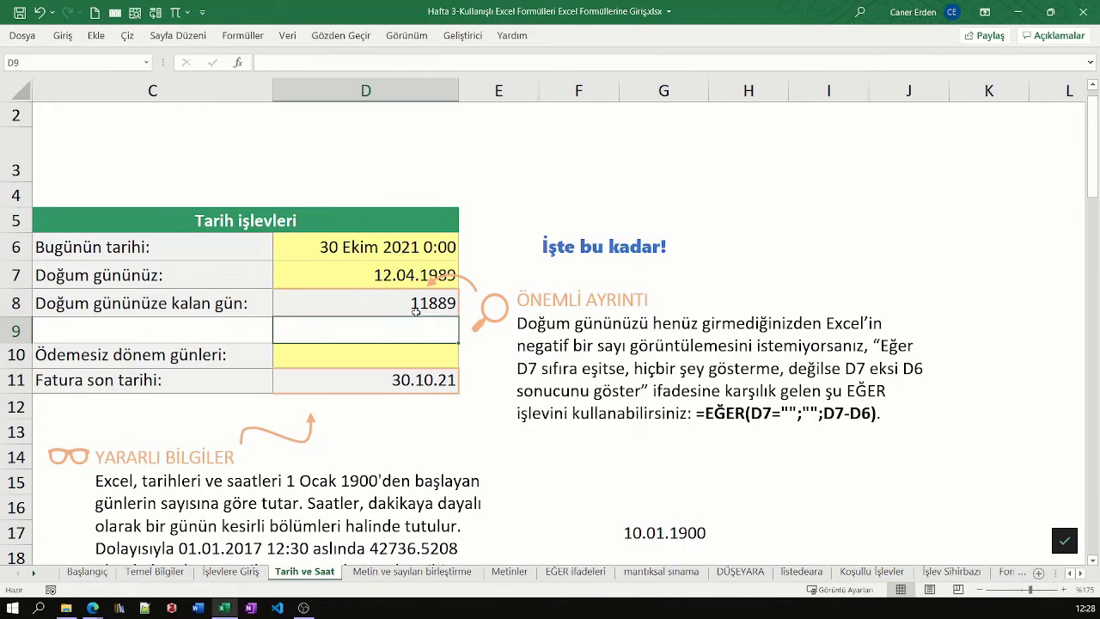
scroll(507, 374, "down", 1)
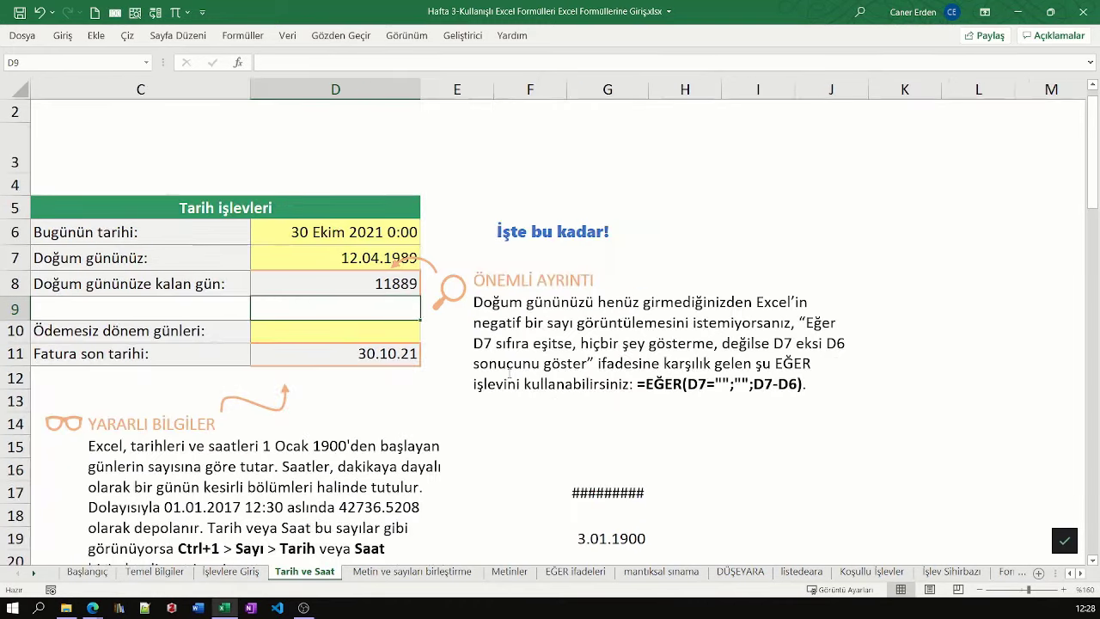
scroll(507, 374, "down", 1)
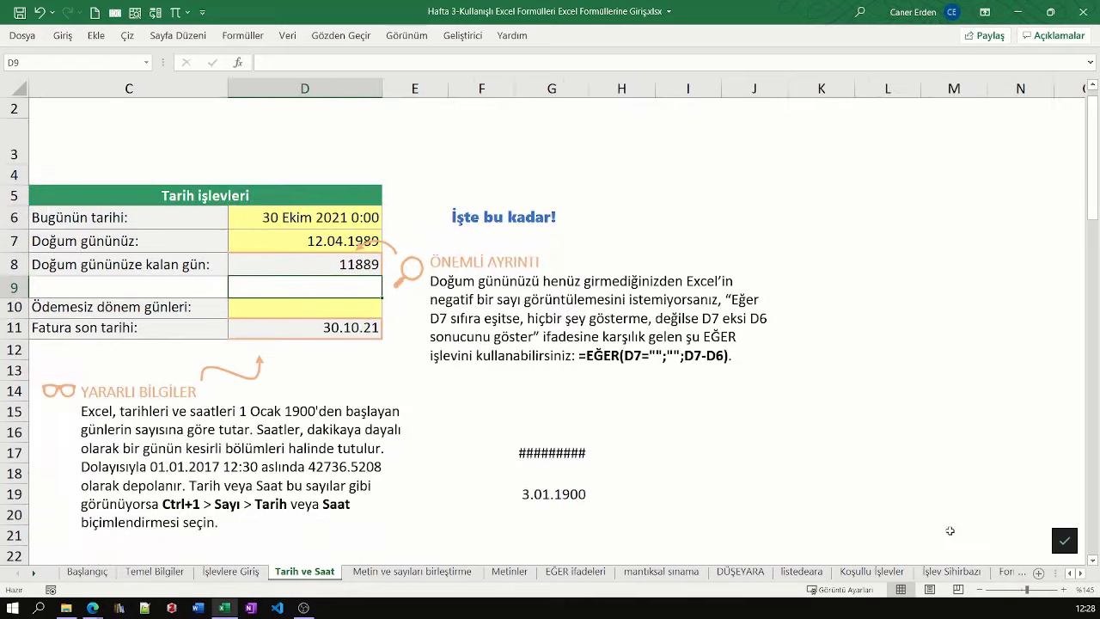
left_click(1070, 573)
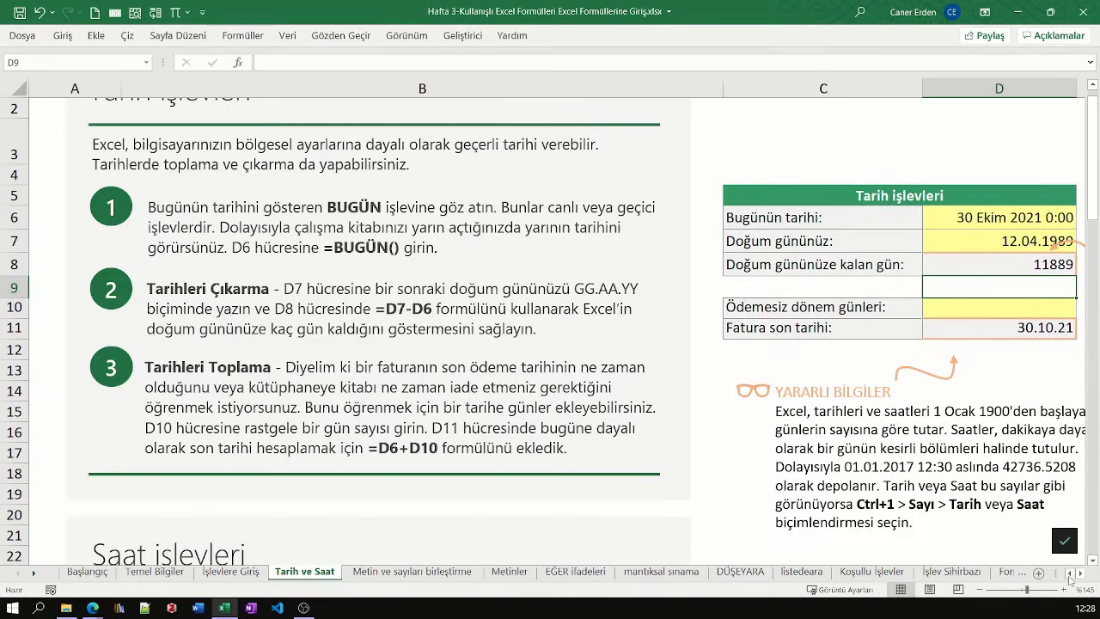
left_click(980, 590)
left_click(981, 590)
left_click(980, 590)
left_click(981, 589)
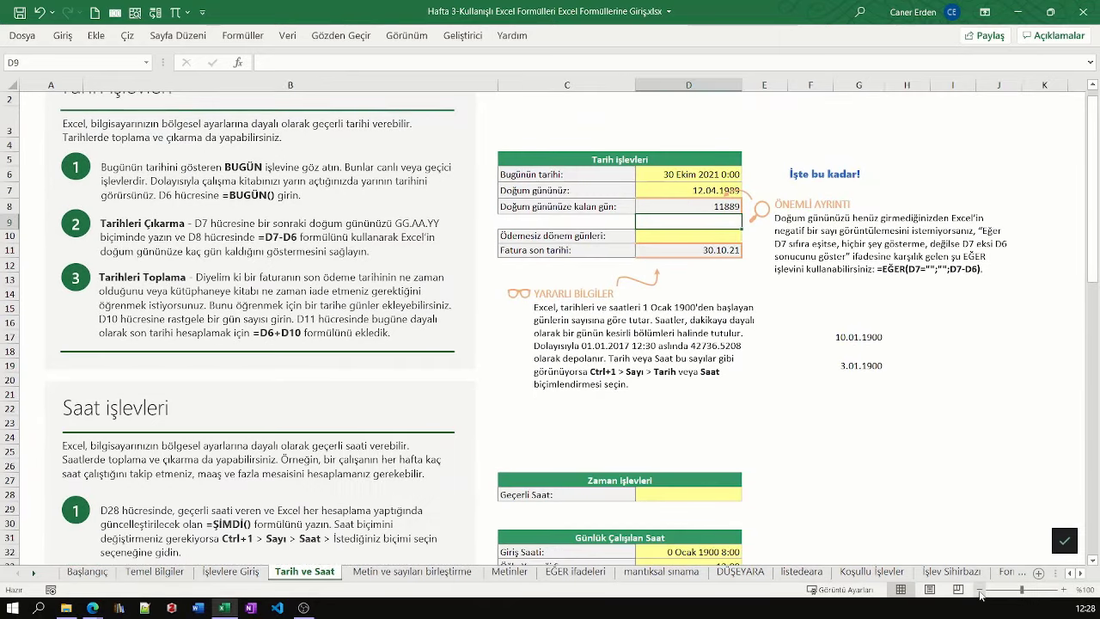
left_click(848, 349)
scroll(688, 412, "down", 1)
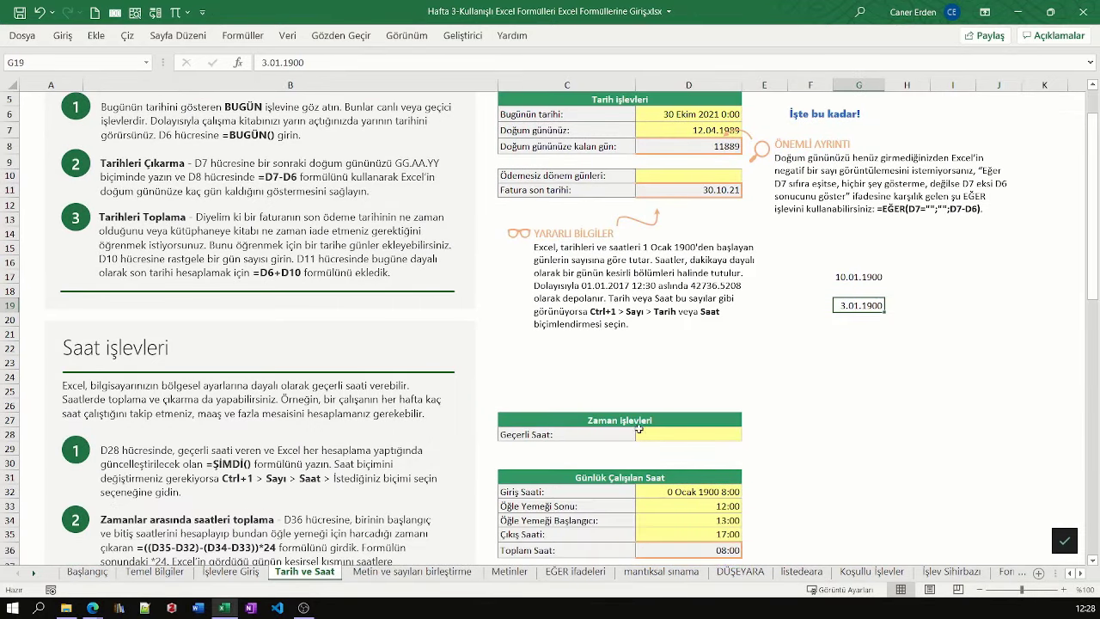
left_click(645, 432)
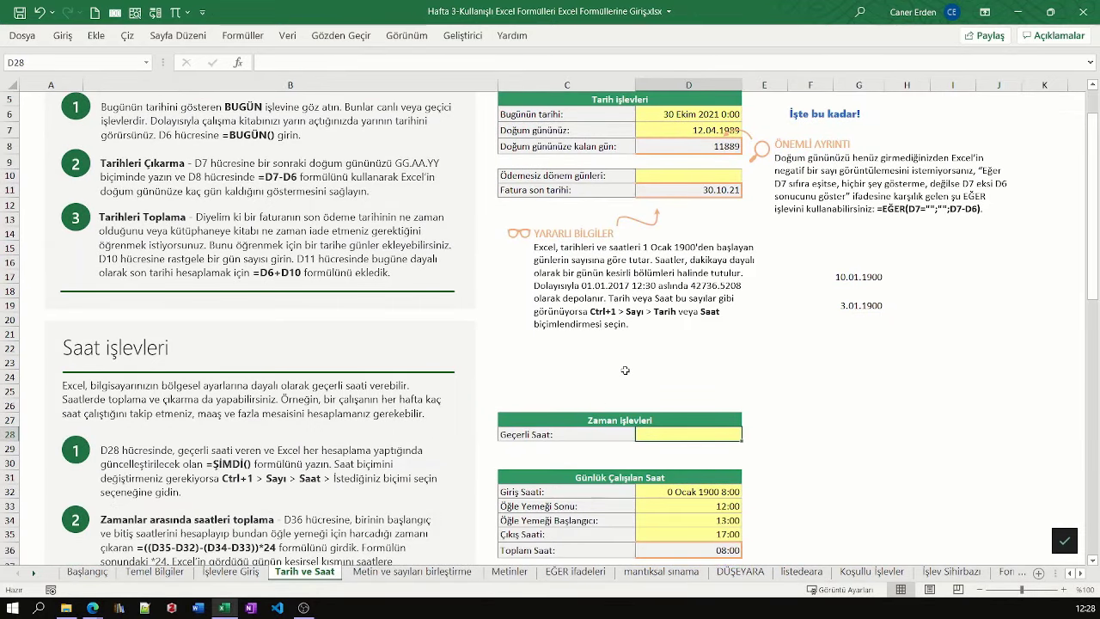
scroll(625, 369, "up", 1)
scroll(625, 363, "up", 1)
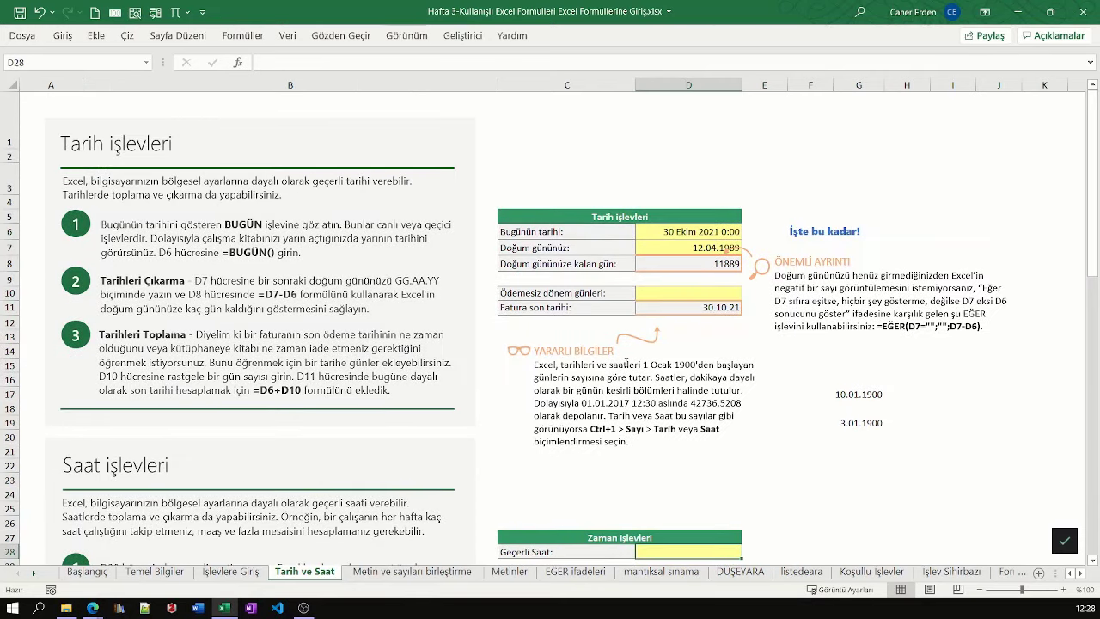
scroll(626, 362, "down", 2)
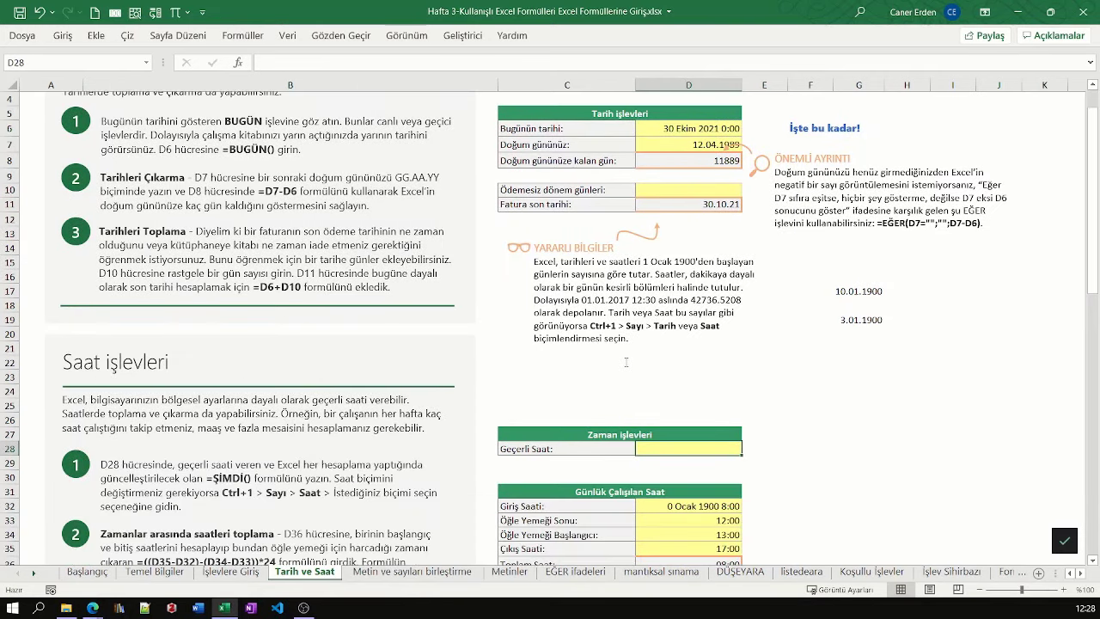
scroll(626, 362, "up", 1)
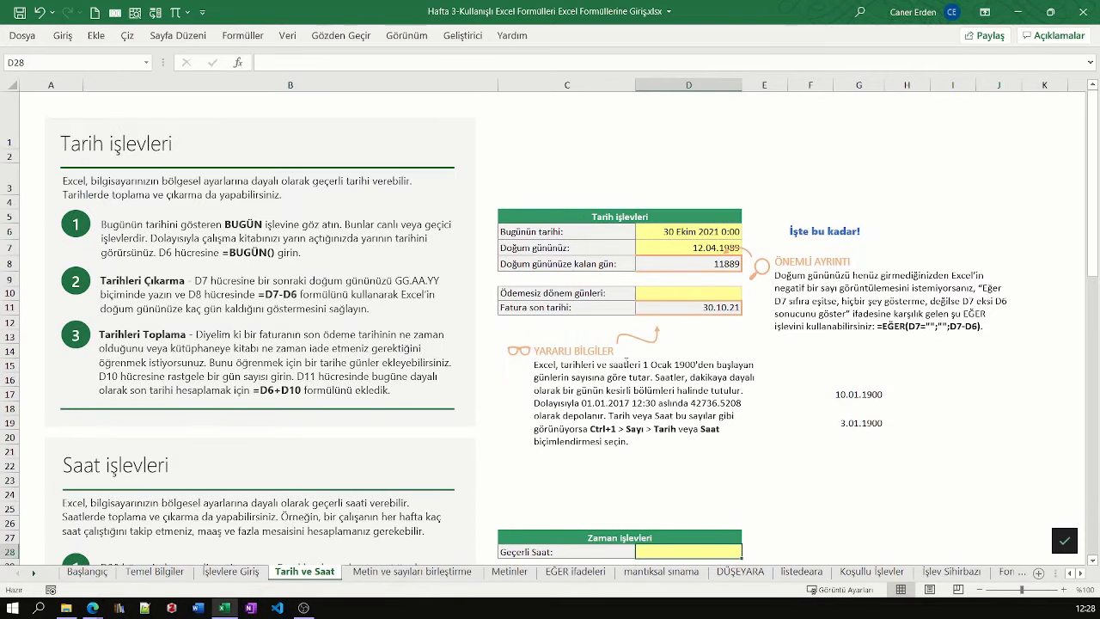
left_click(678, 235)
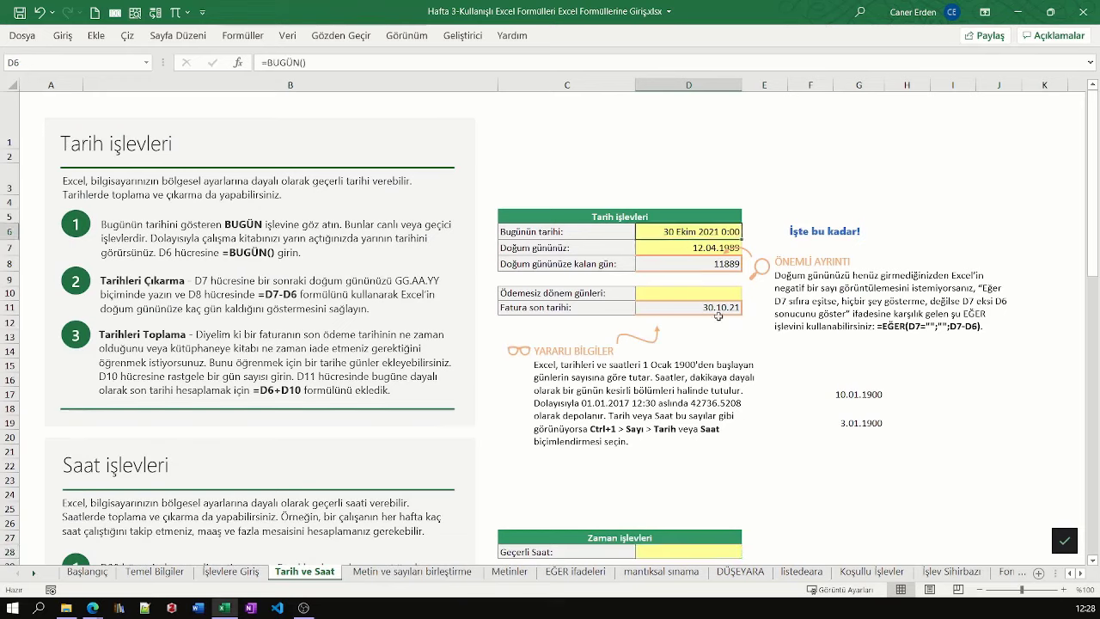
type("=bugün")
key("Tab")
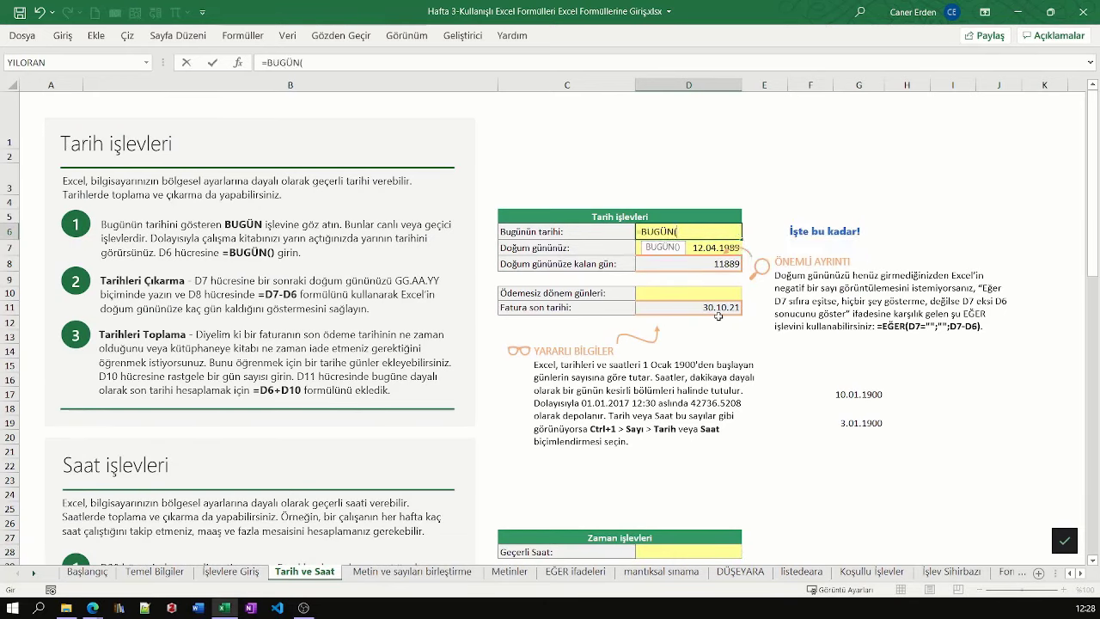
type(")")
key("Return")
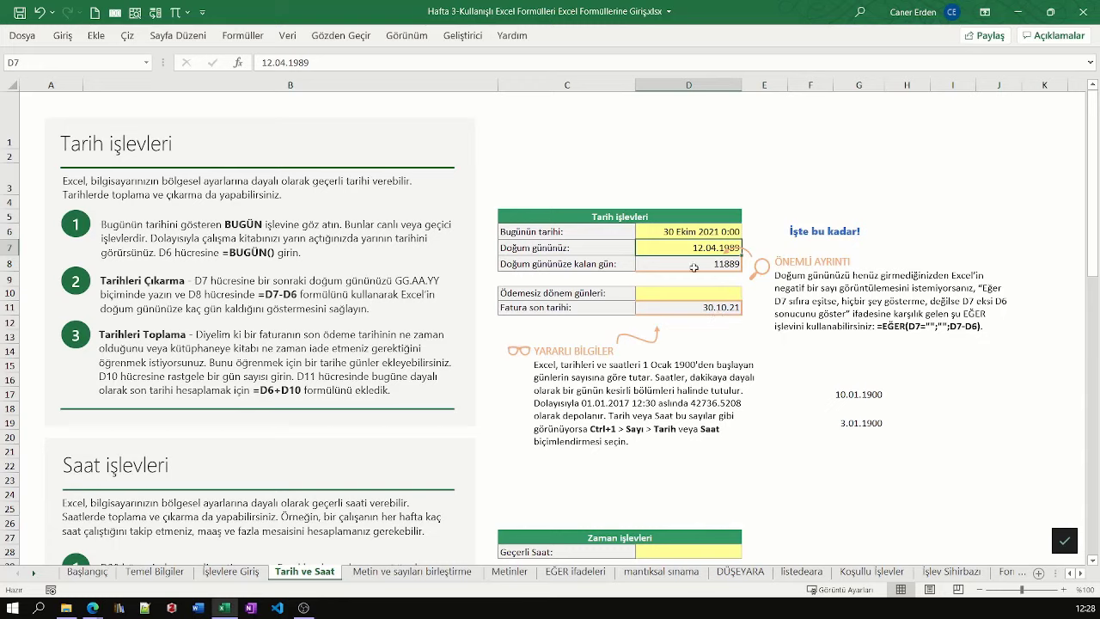
left_click(705, 234)
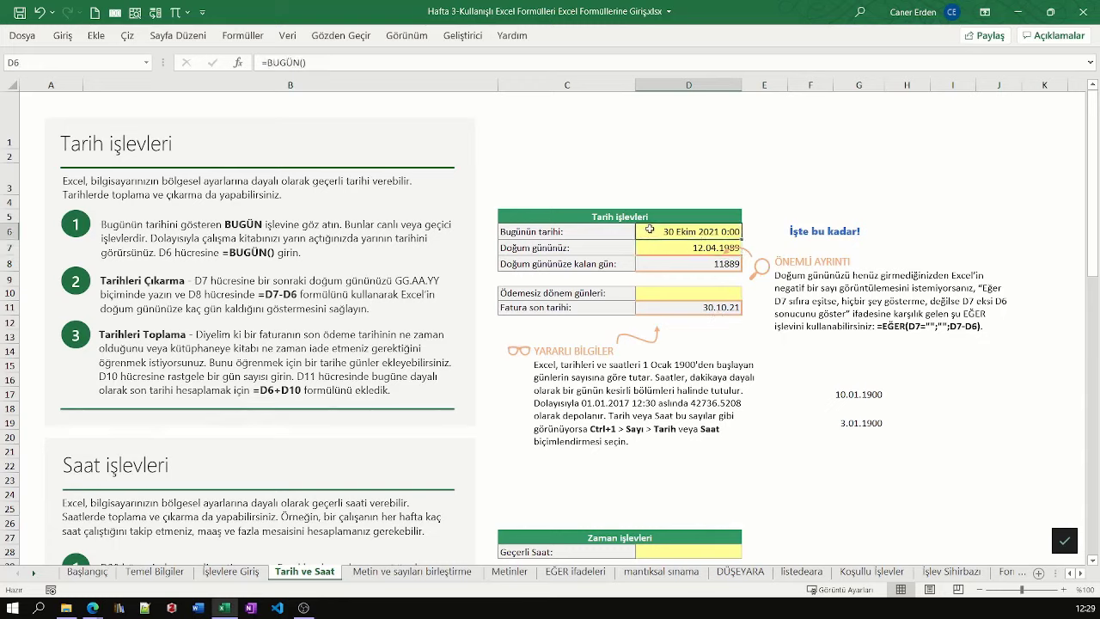
left_click(63, 35)
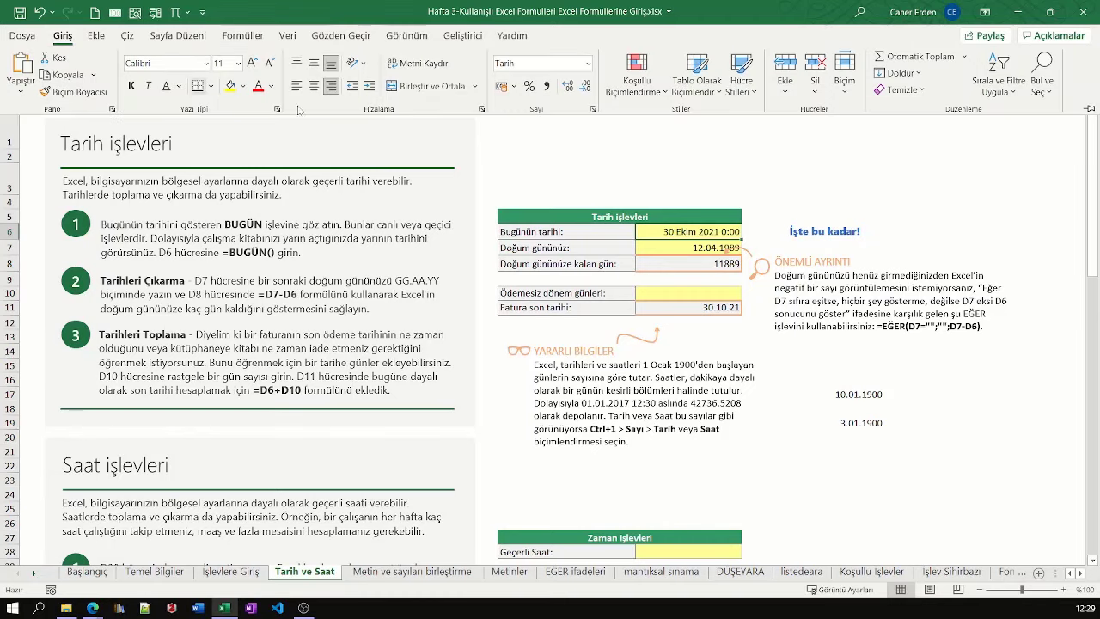
left_click(593, 110)
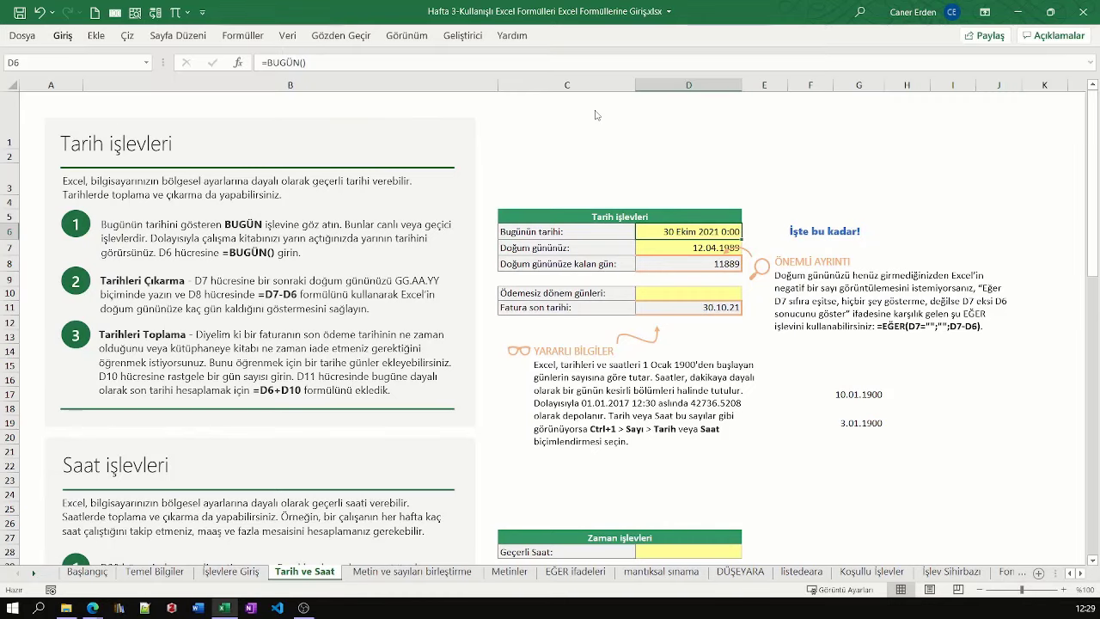
Format D6 with the 14 Mar 2012 date type, then check D7 and D8
key("ctrl+1")
left_click_drag(601, 96, 482, 96)
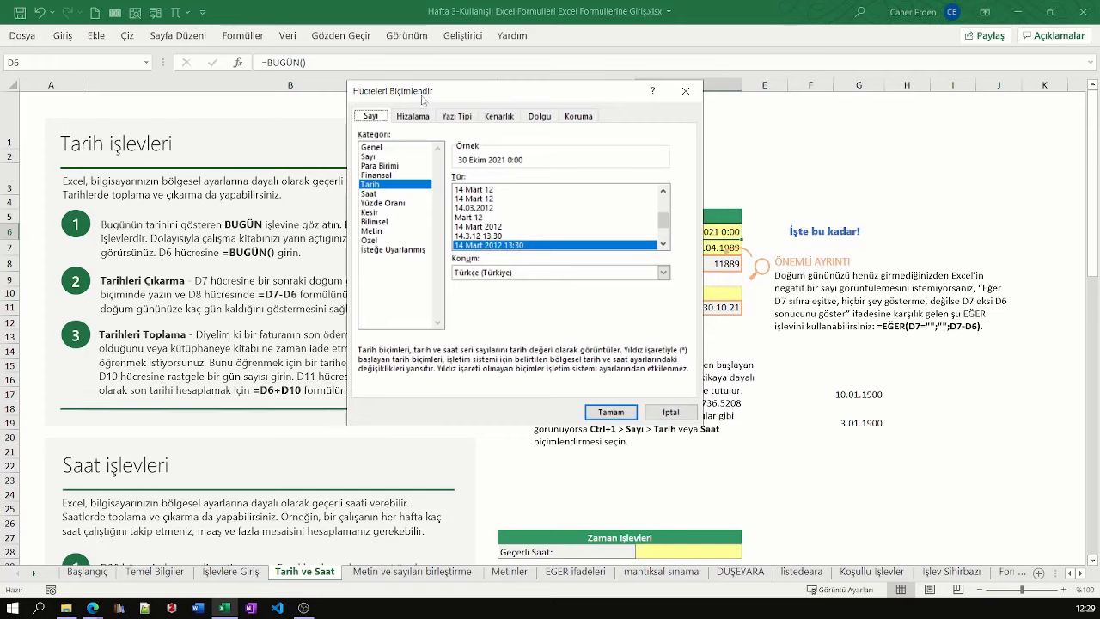
left_click(377, 188)
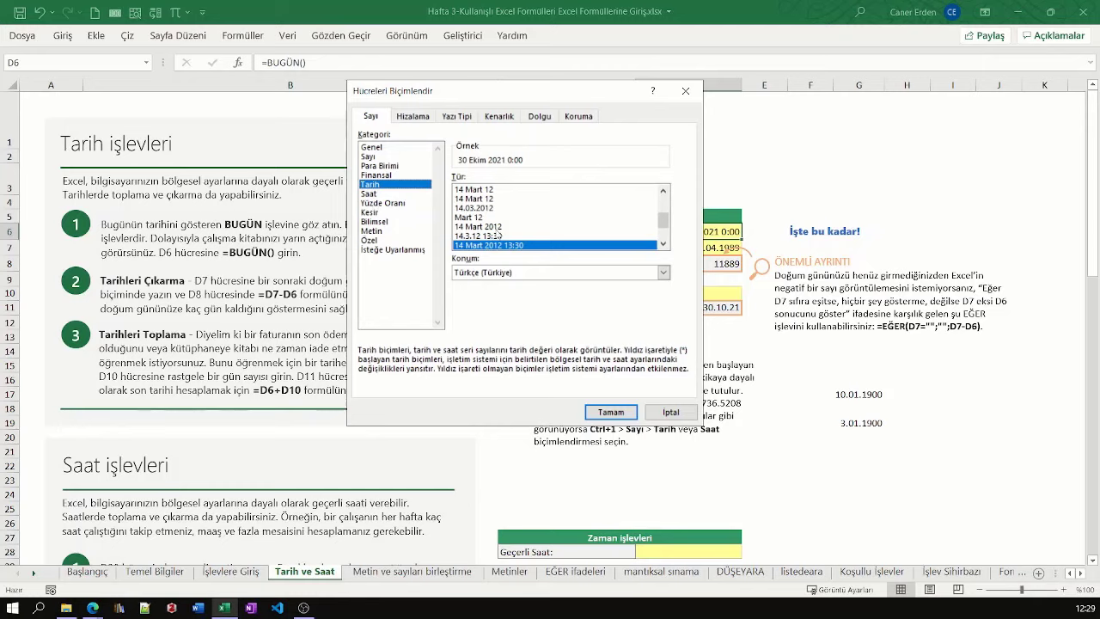
left_click_drag(667, 225, 664, 234)
left_click(565, 244)
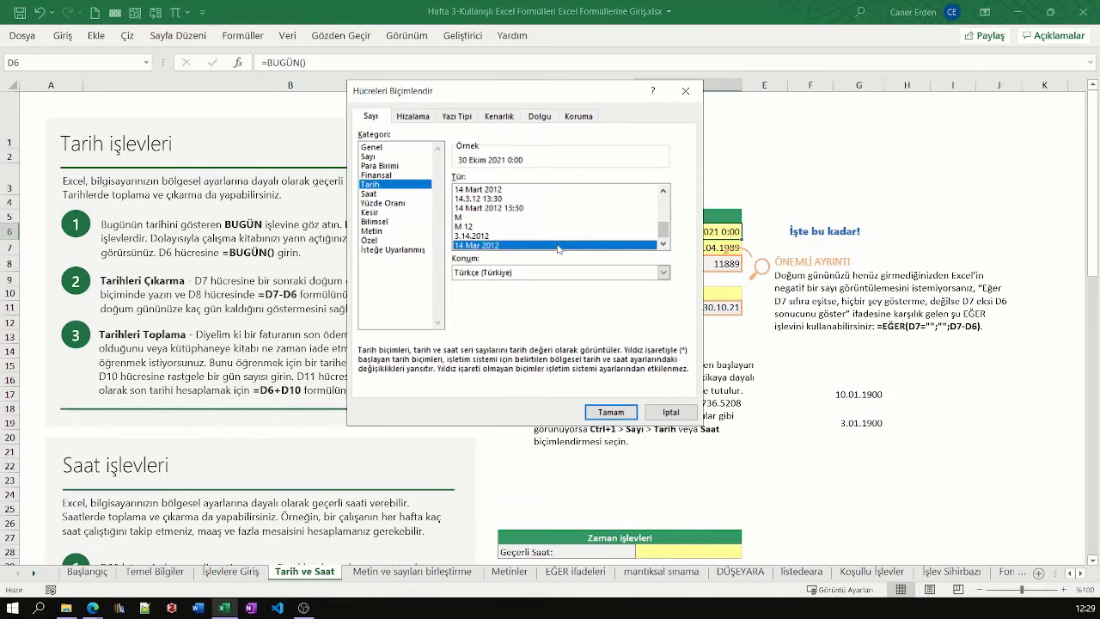
left_click(615, 411)
left_click(736, 335)
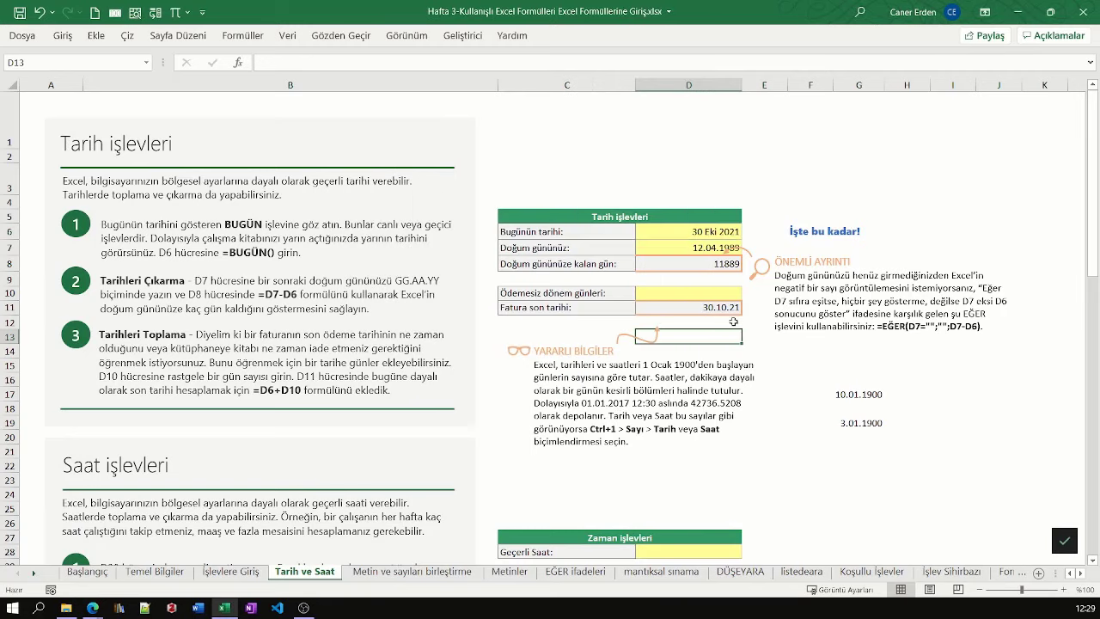
left_click(709, 245)
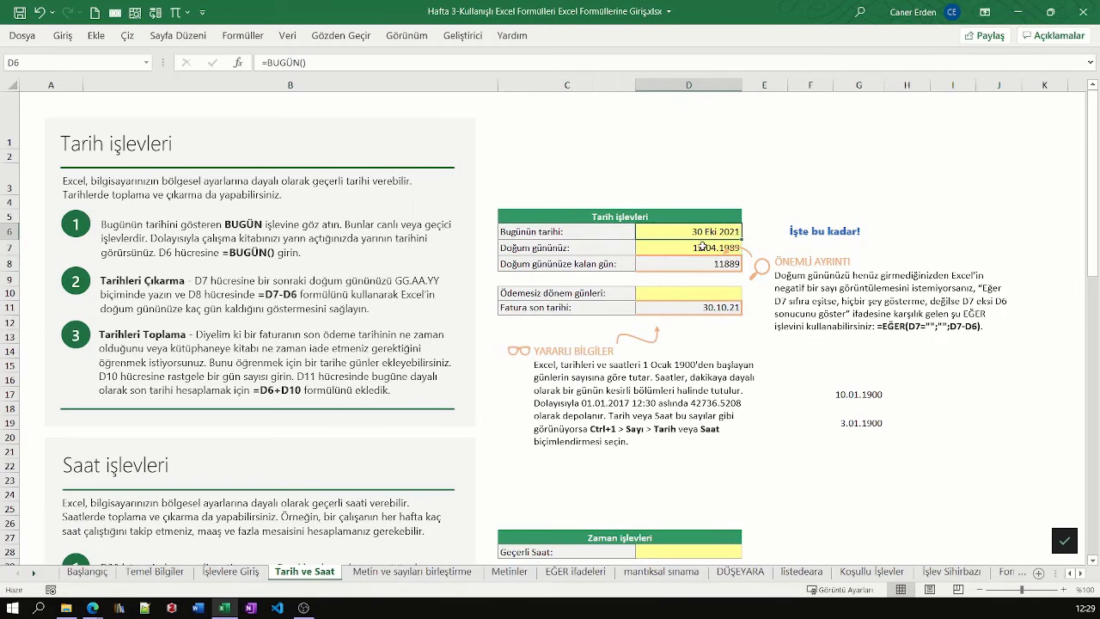
left_click(703, 257)
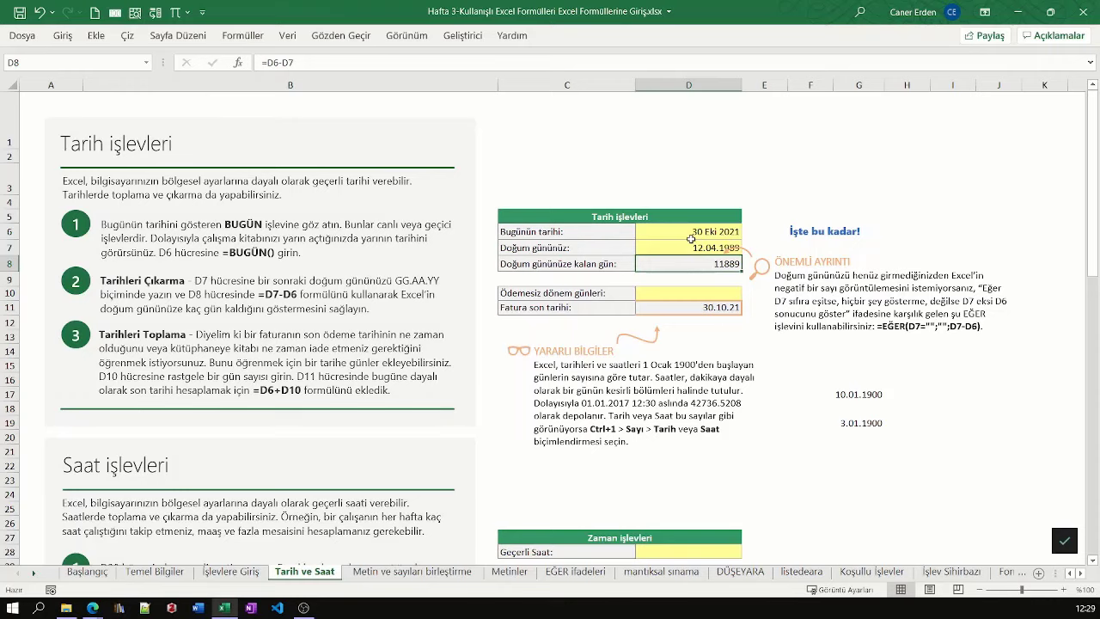
Scroll down to the Saat işlevleri tables and select the Geçerli Saat cell D28
scroll(637, 298, "down", 3)
scroll(637, 298, "down", 1)
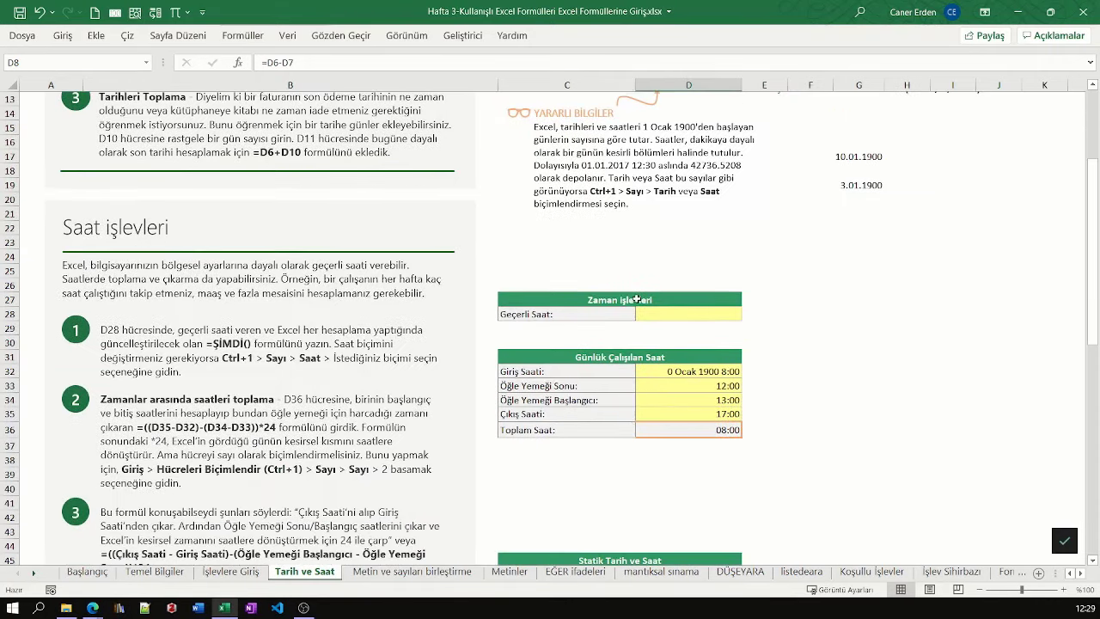
left_click(654, 313)
scroll(744, 319, "down", 1)
scroll(743, 320, "down", 1)
scroll(743, 320, "down", 1)
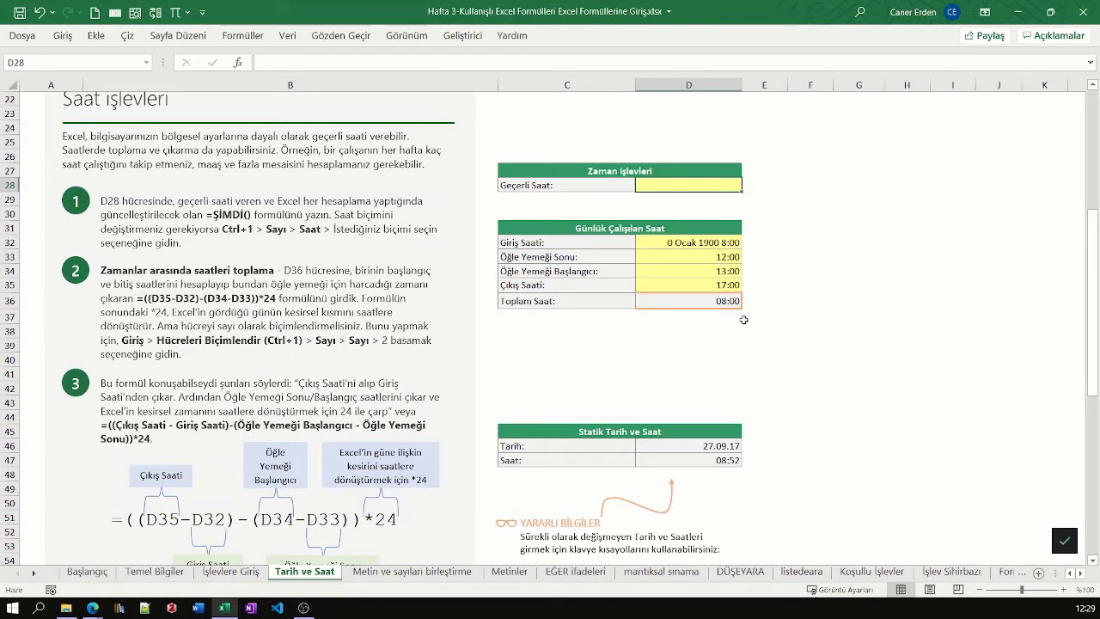
Enter =şimdi() in D28 so it shows the current time 12:29
type("=şim")
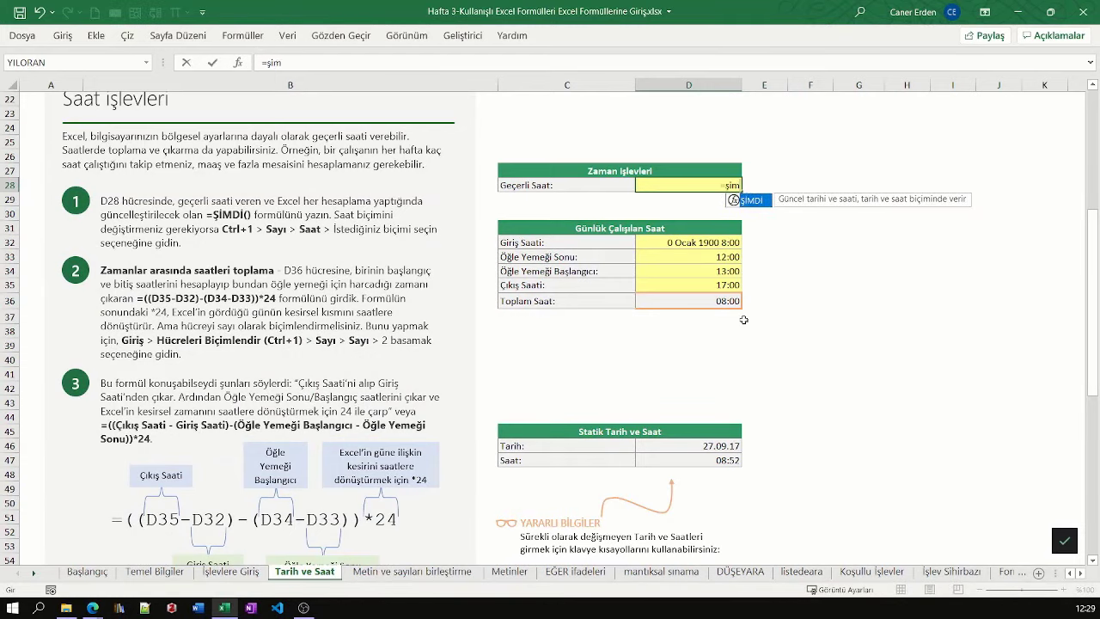
type("di()")
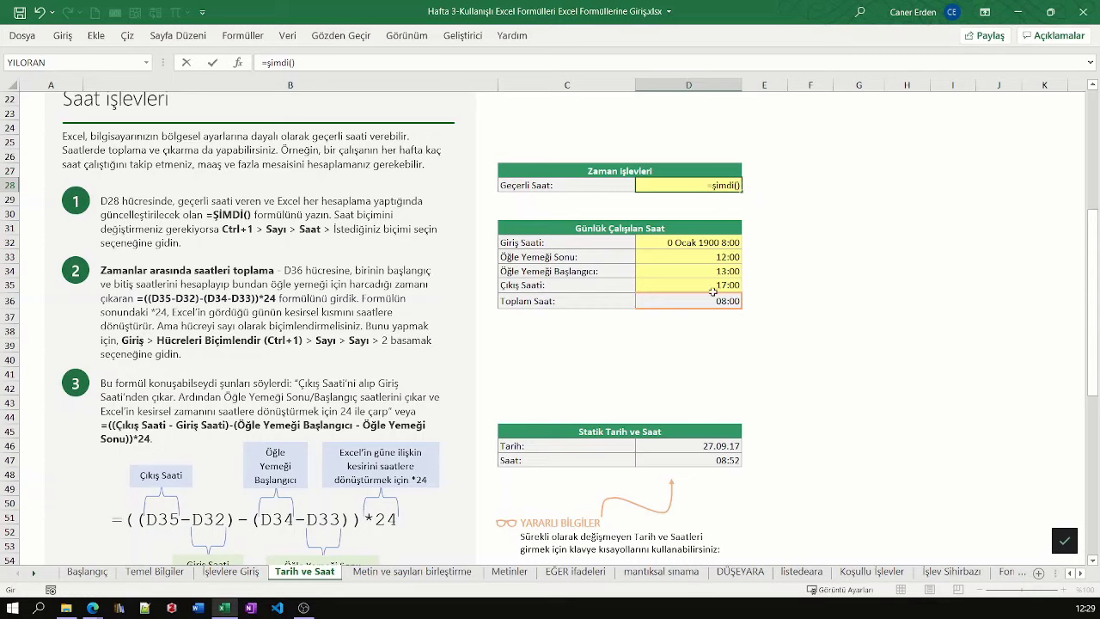
key("Return")
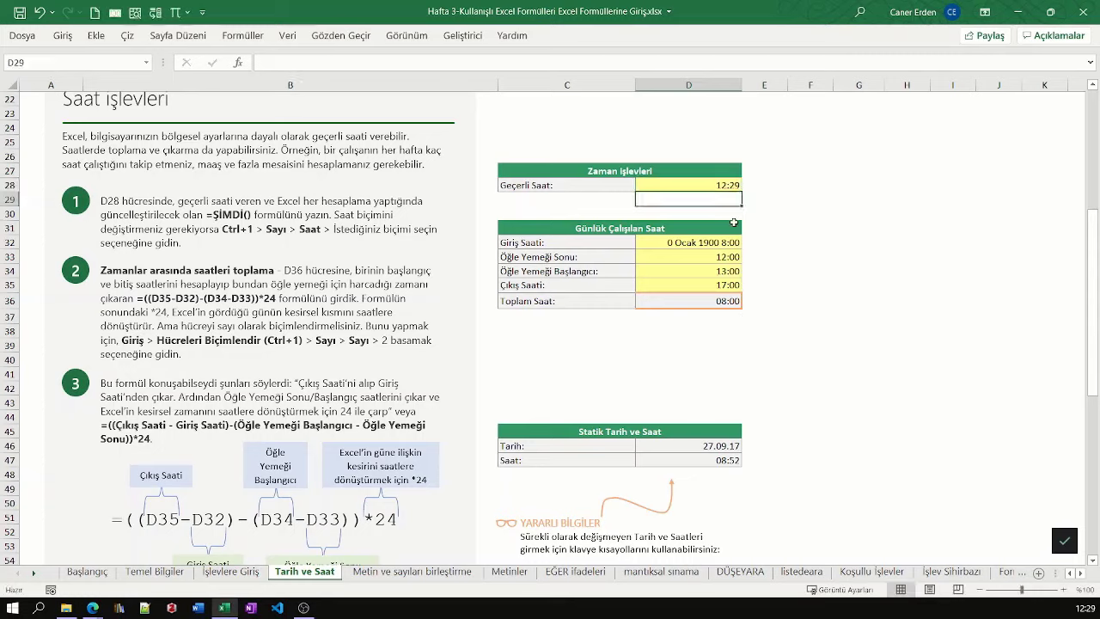
left_click(711, 185)
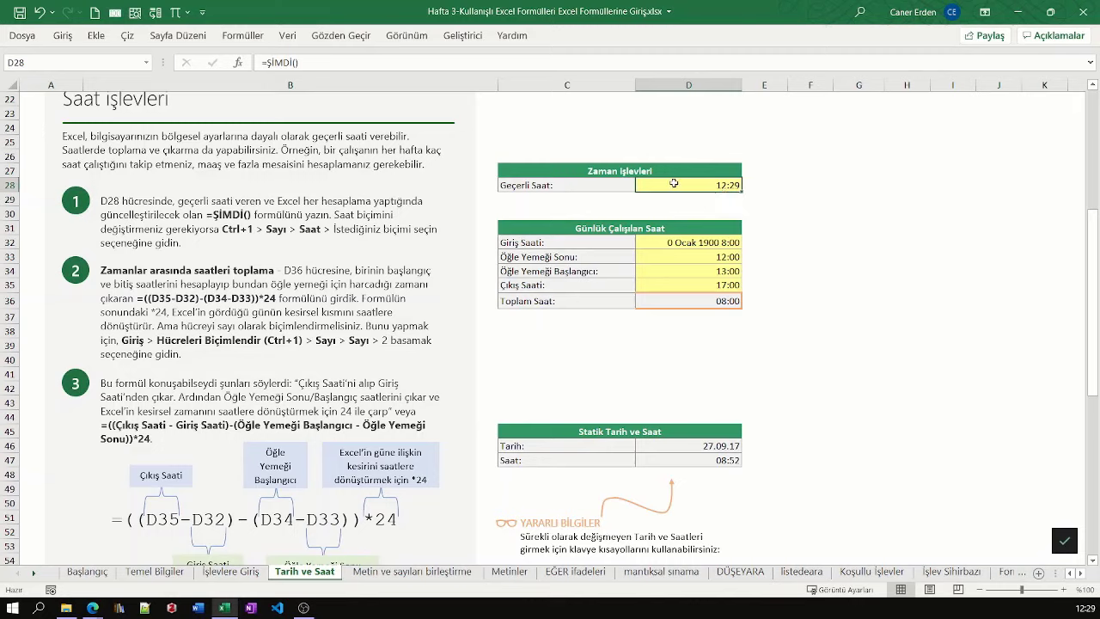
Apply the 14.03.12 13:30 date-time format to D28 so it shows 30.10.21 12:29
left_click(63, 35)
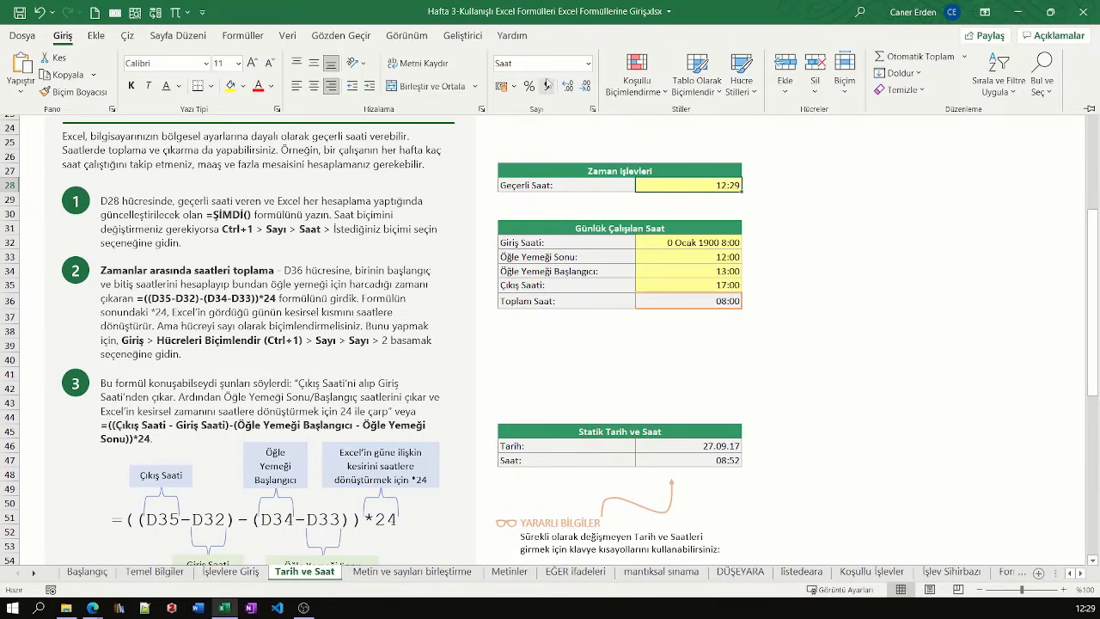
left_click(589, 64)
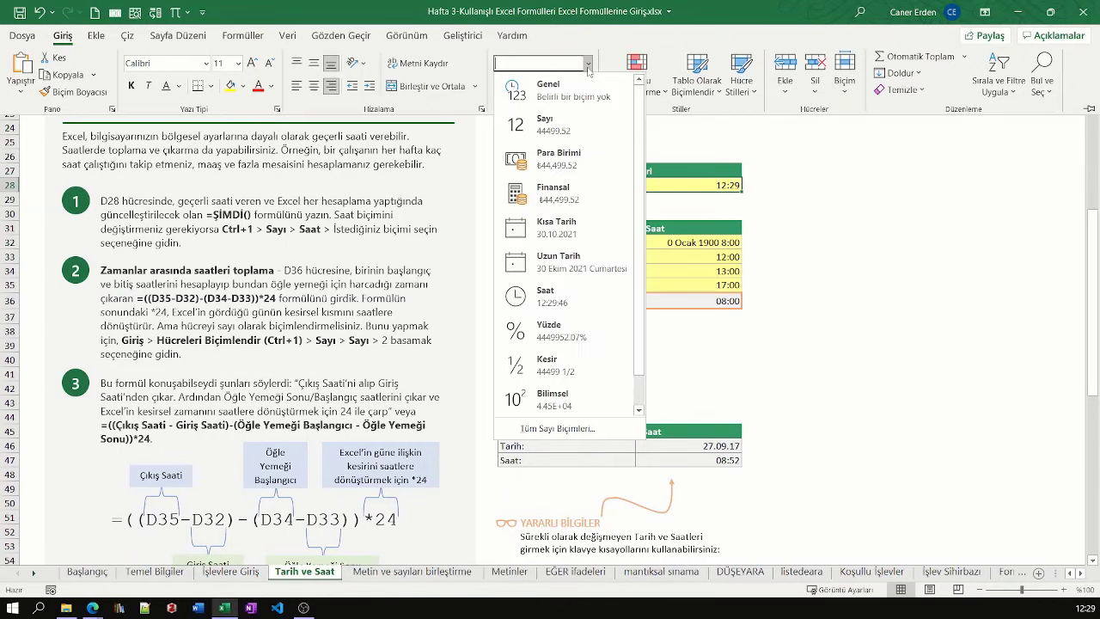
left_click(611, 435)
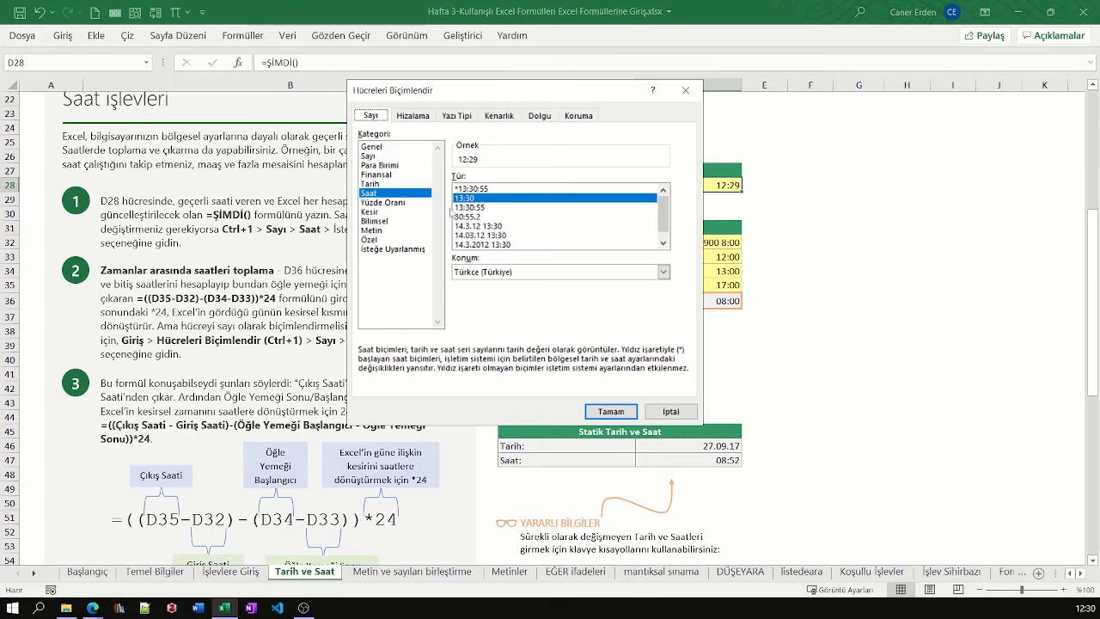
left_click(495, 227)
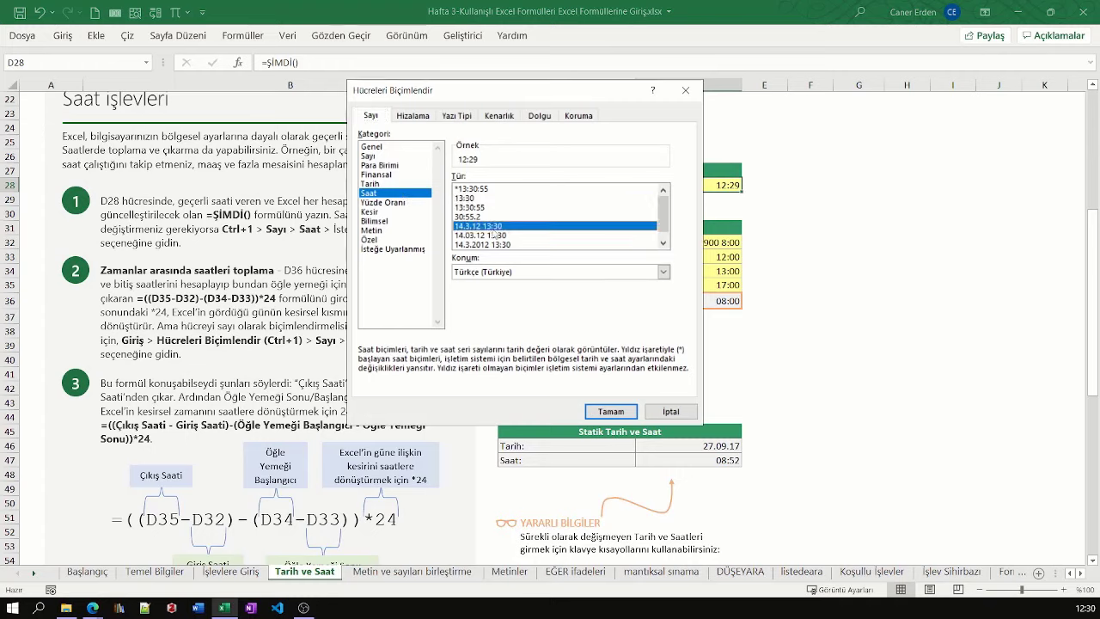
left_click(496, 237)
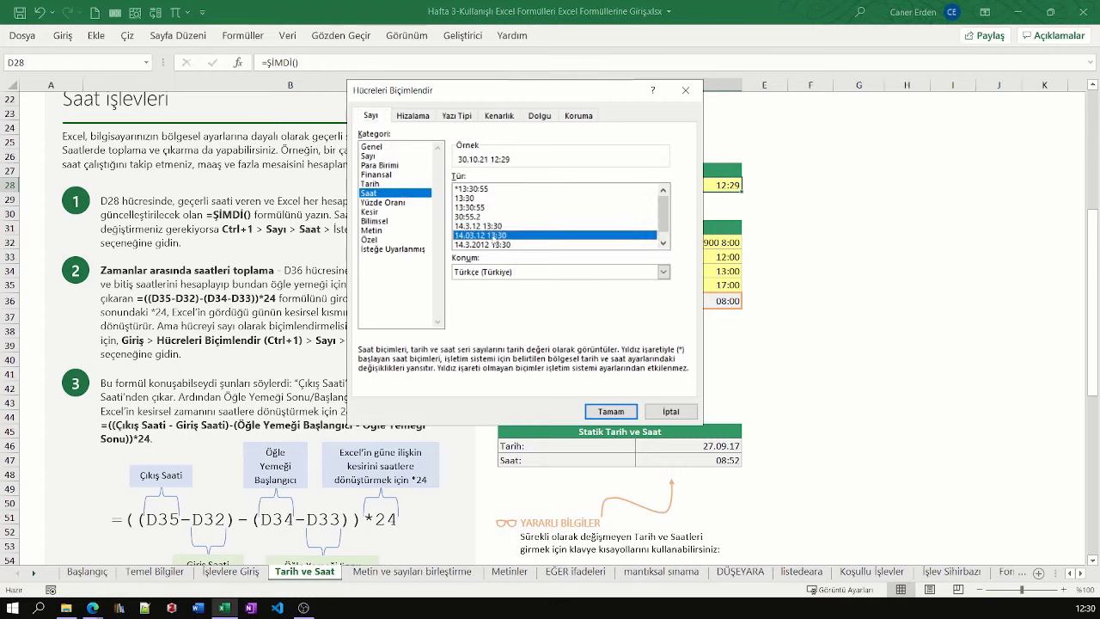
left_click(611, 411)
scroll(738, 209, "up", 1, "ctrl")
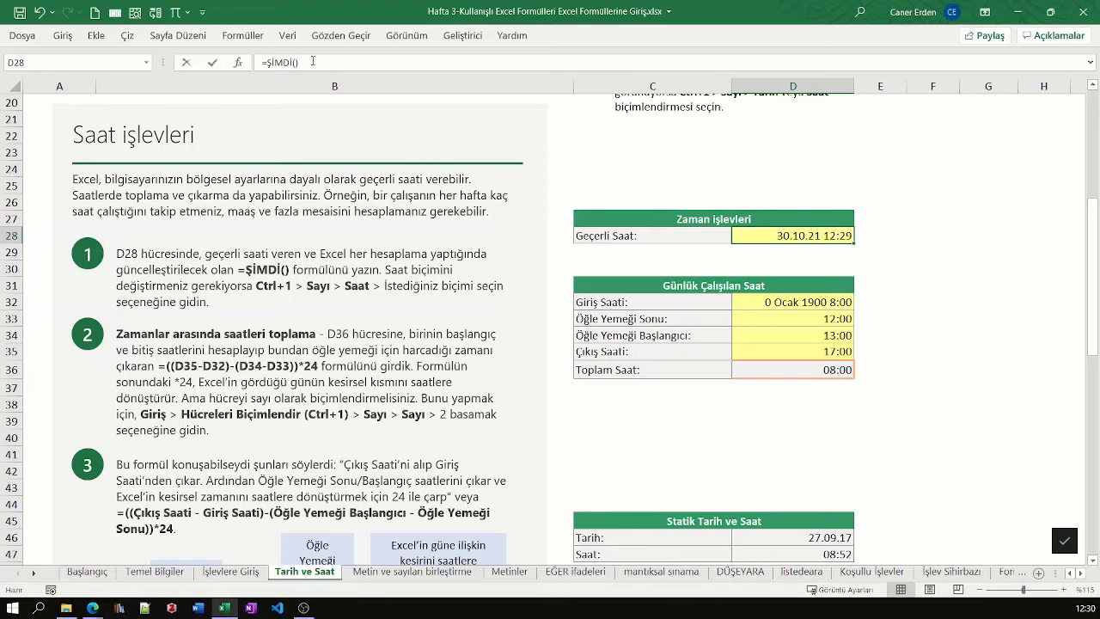
Review D28's formula, the times in D32:D35 and the Toplam Saat formula in D36
left_click_drag(316, 62, 261, 62)
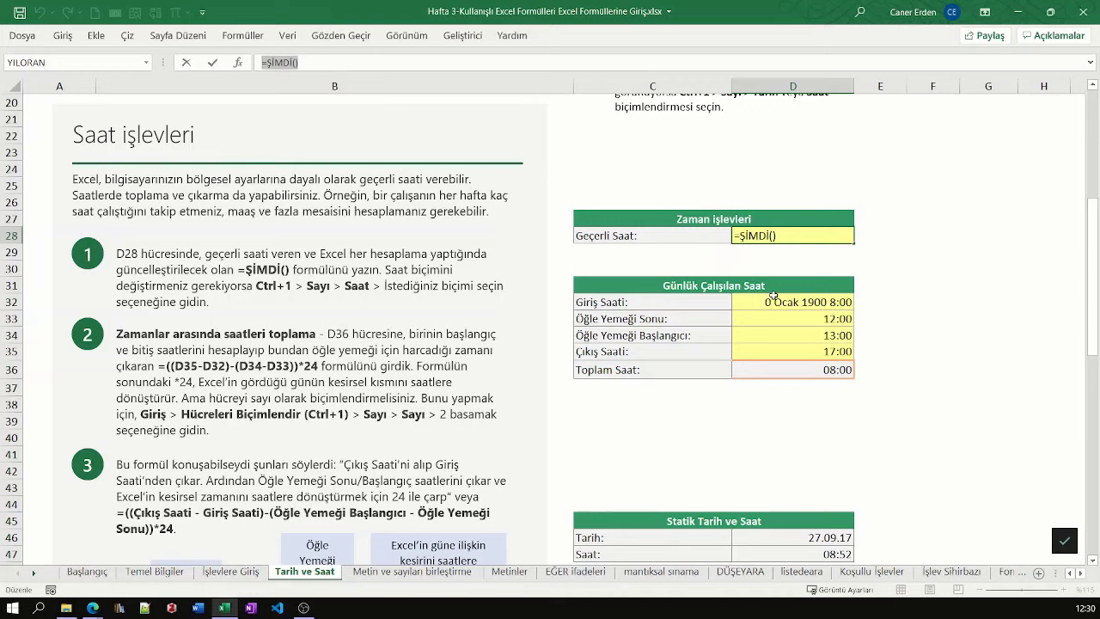
key("ctrl+Return")
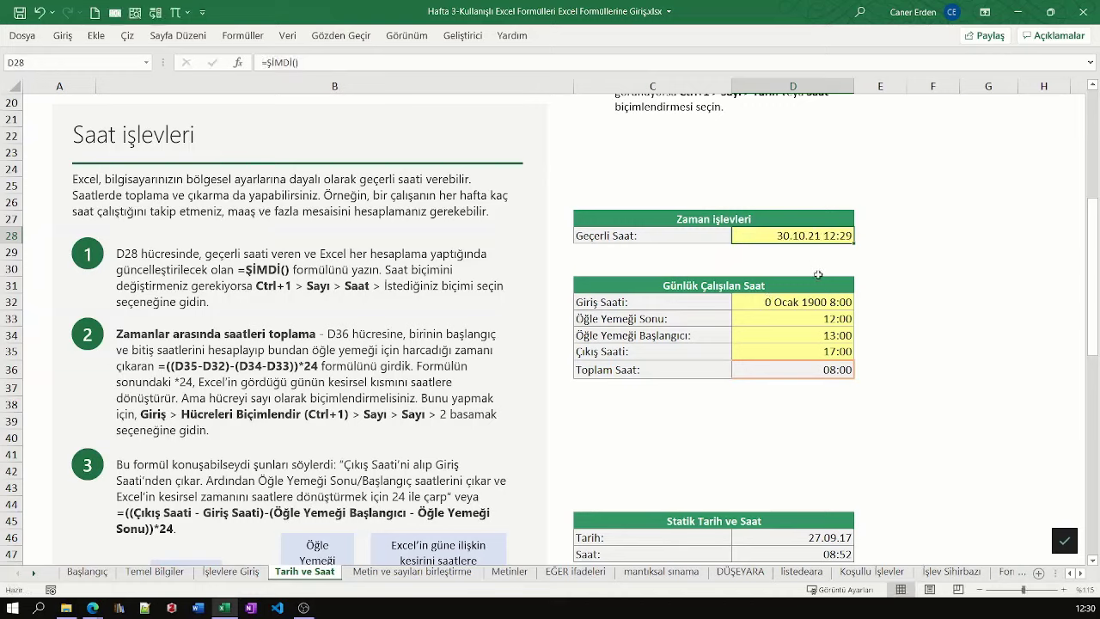
left_click_drag(782, 308, 782, 355)
left_click(788, 322)
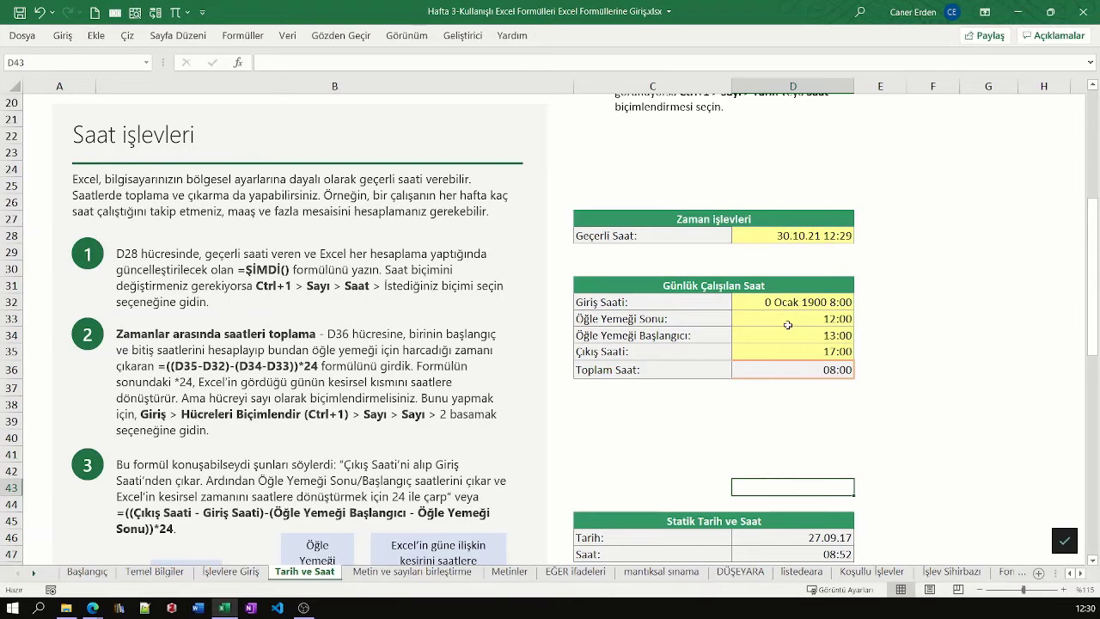
key("shift+Down")
key("shift+Down")
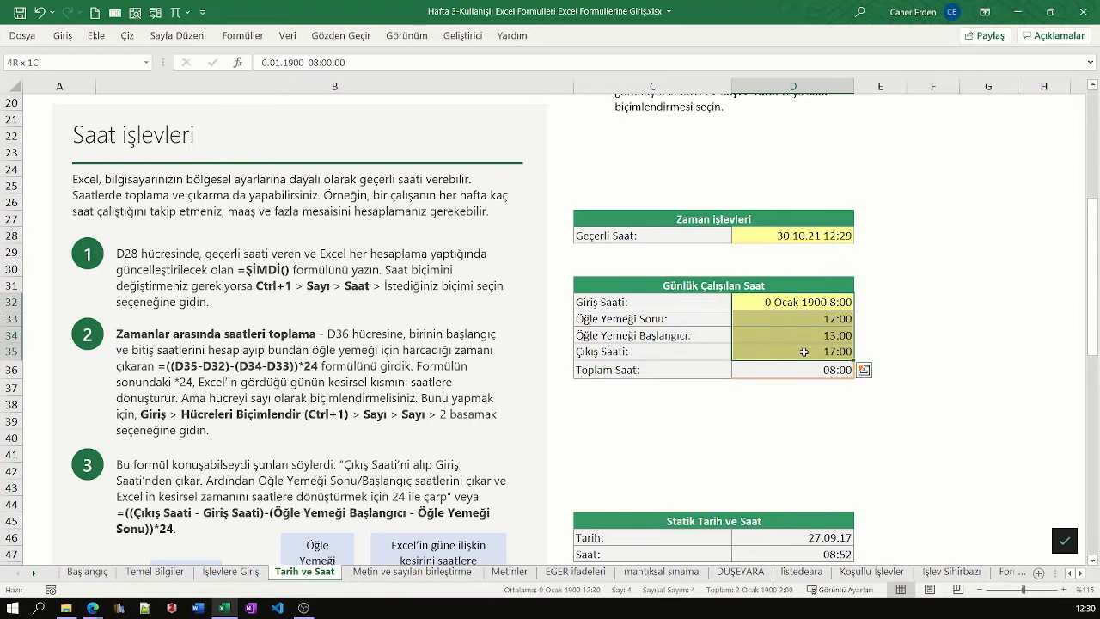
left_click_drag(795, 301, 795, 352)
left_click(795, 370)
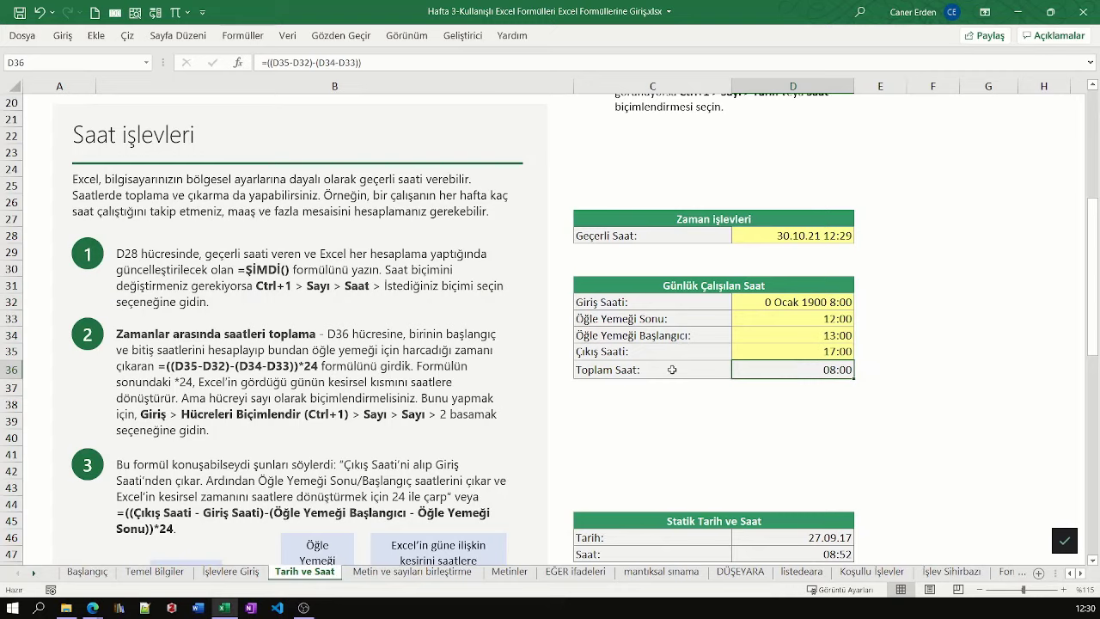
Give Giriş Saati D32 the 13:30 time format so it shows 08:00
left_click(759, 302)
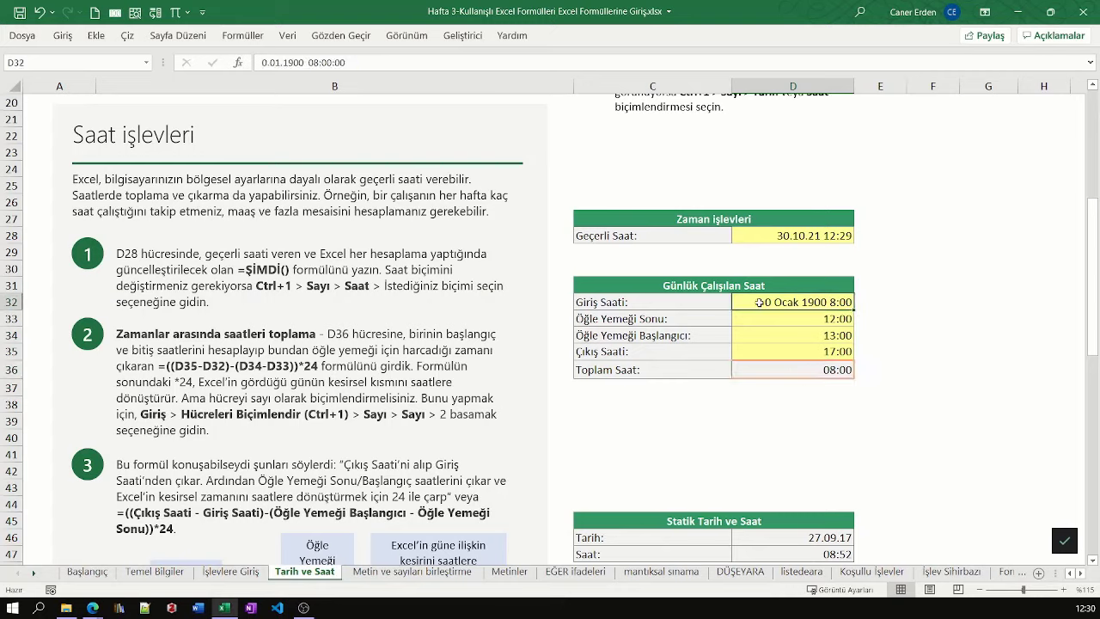
left_click(61, 36)
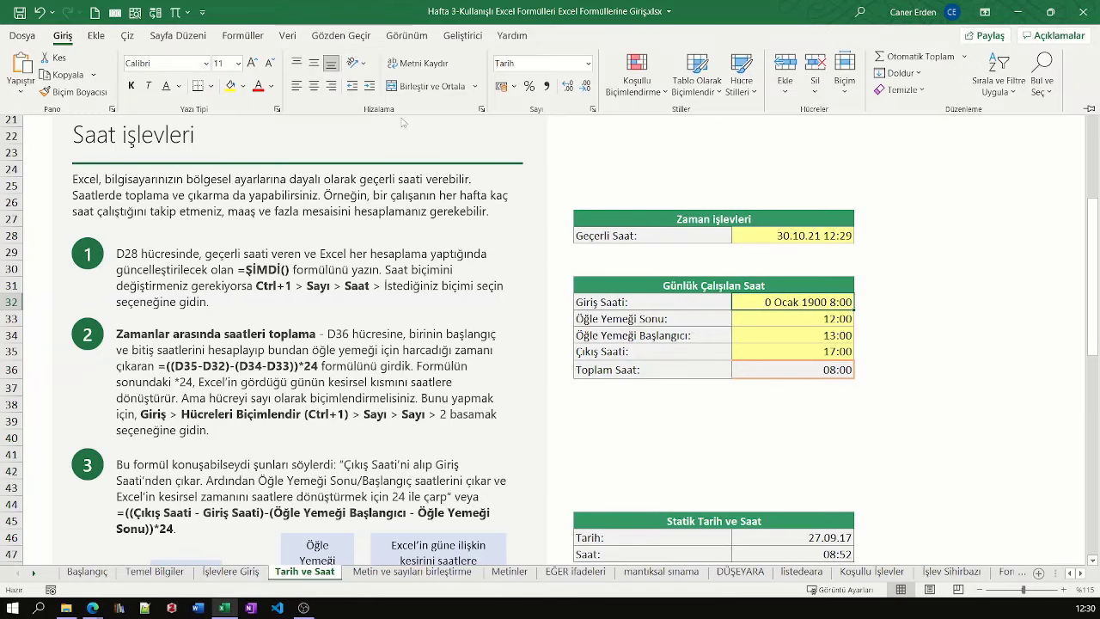
left_click(588, 62)
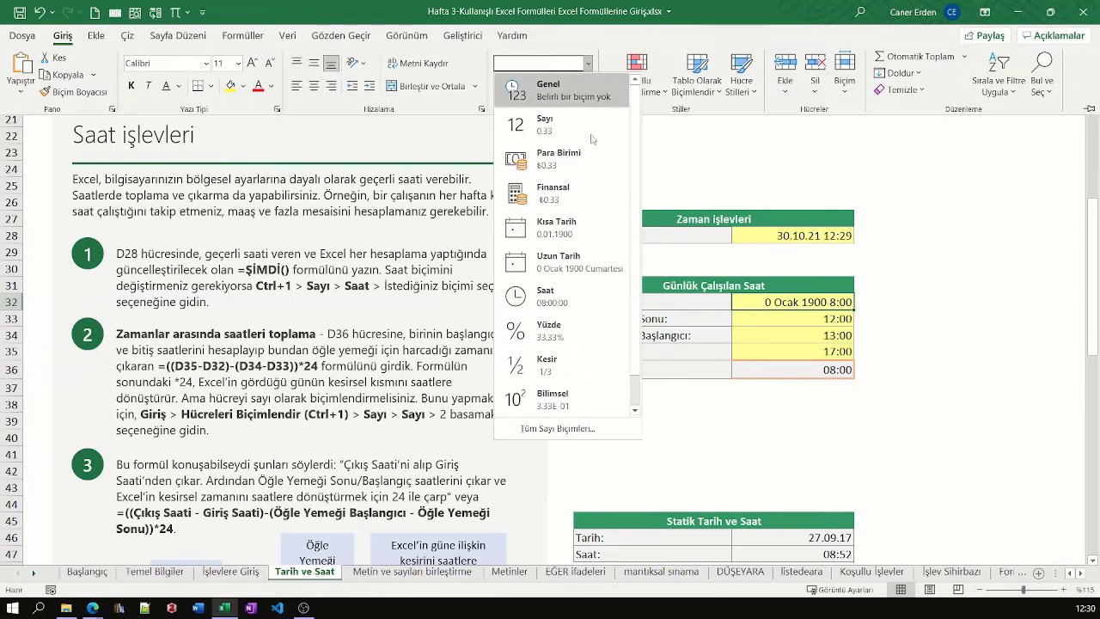
left_click(576, 303)
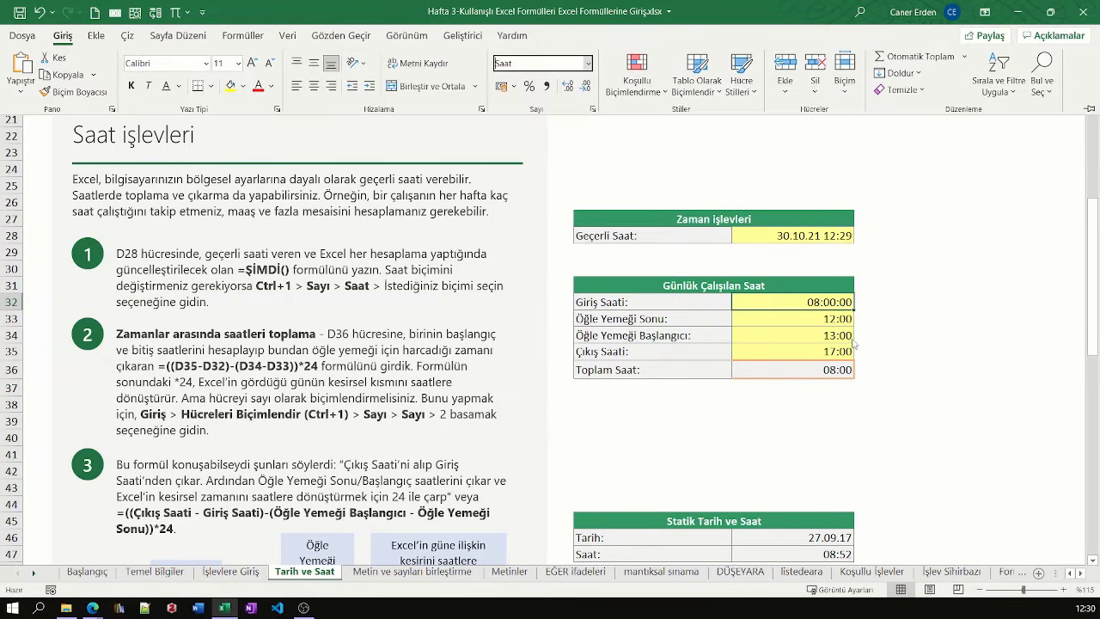
left_click(61, 35)
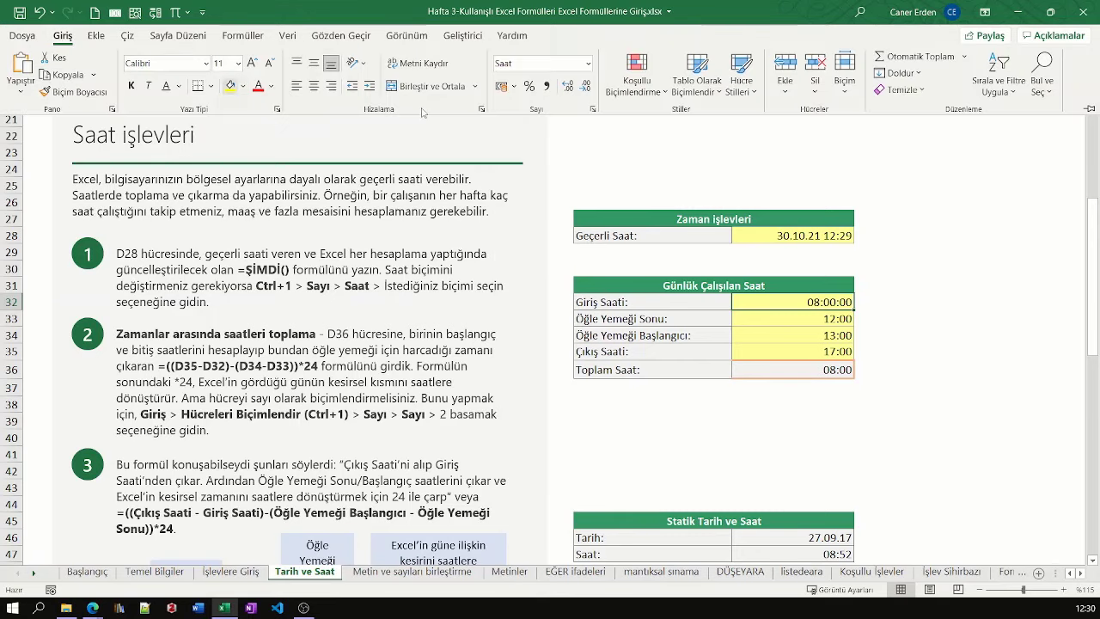
left_click(591, 110)
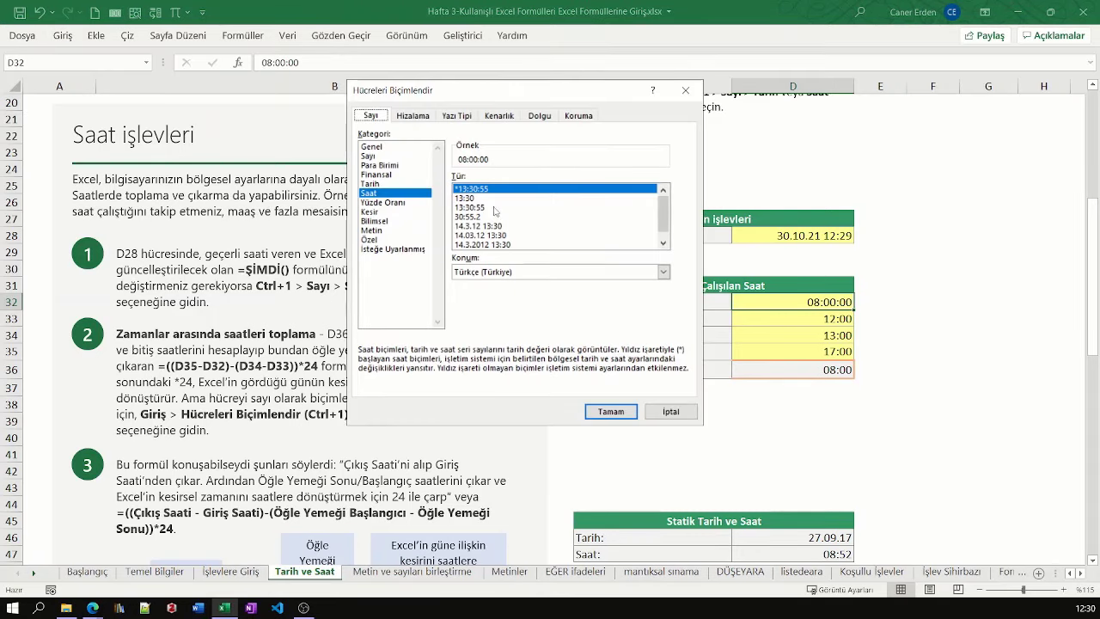
left_click(484, 198)
left_click(630, 414)
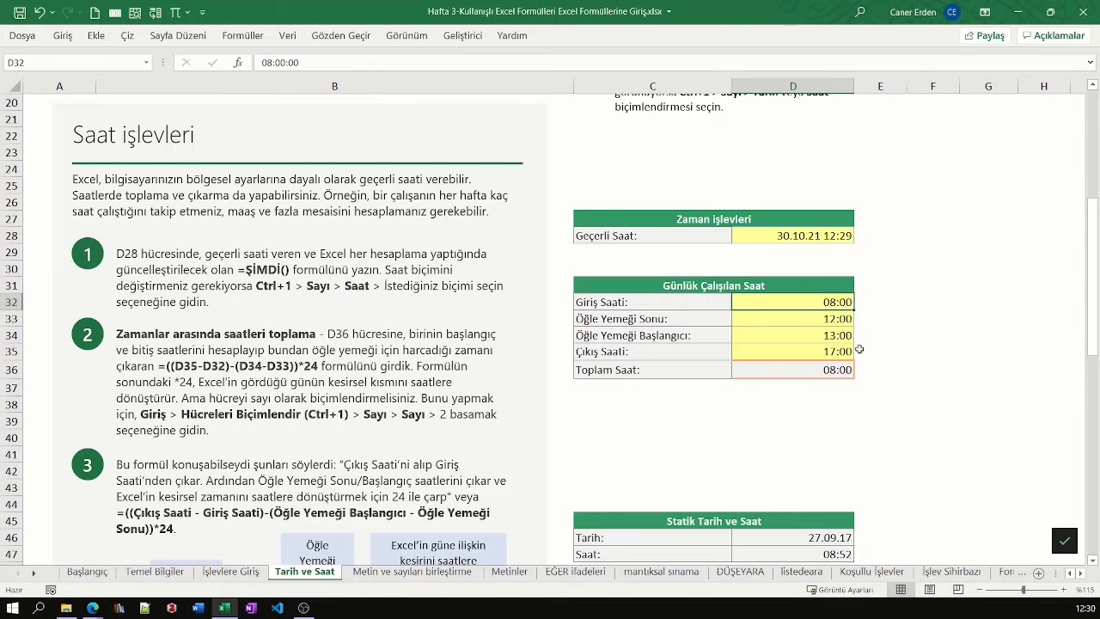
left_click(666, 319)
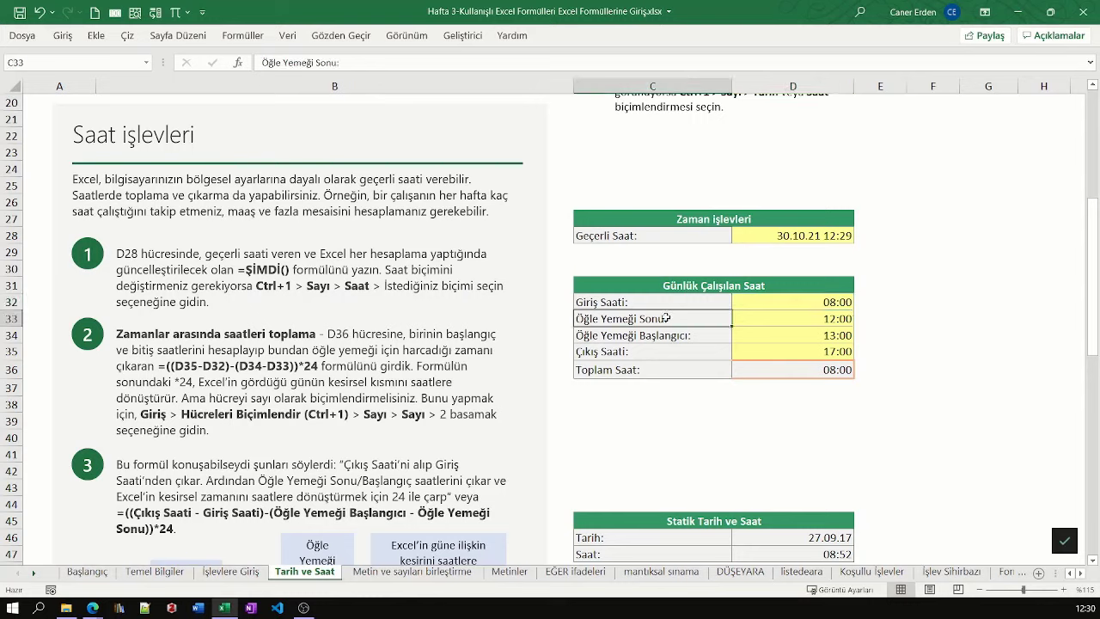
left_click(773, 317)
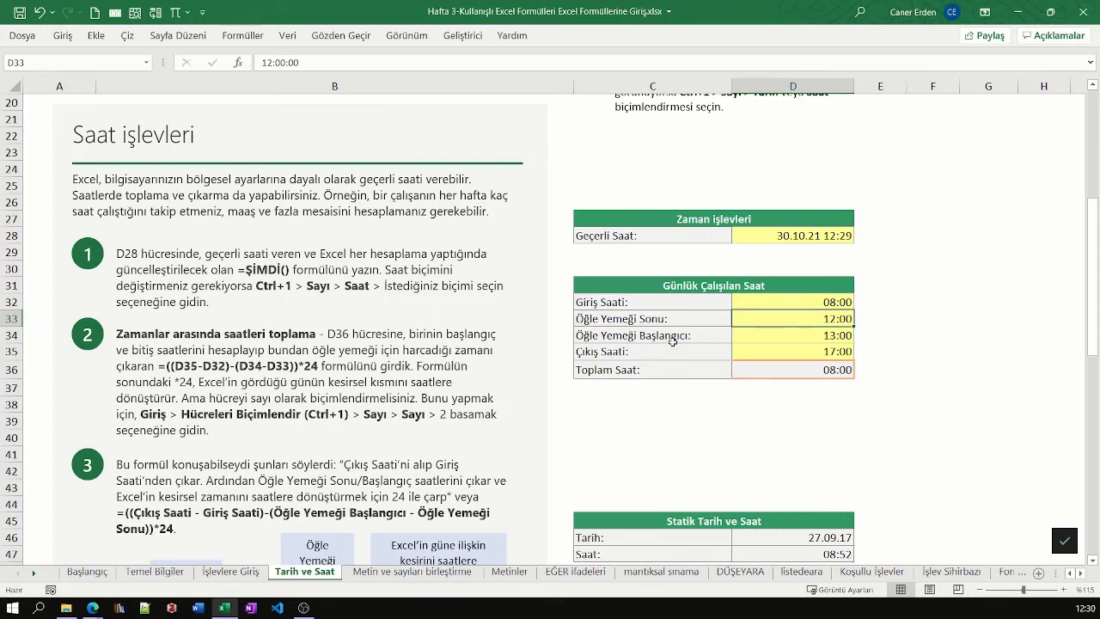
left_click(797, 341)
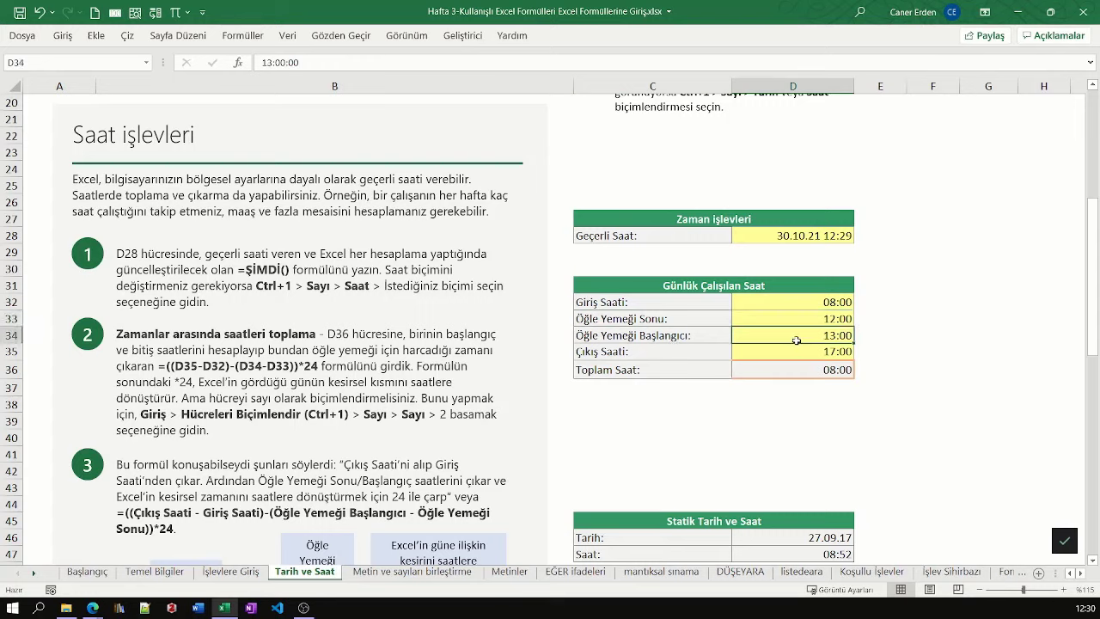
left_click(632, 352)
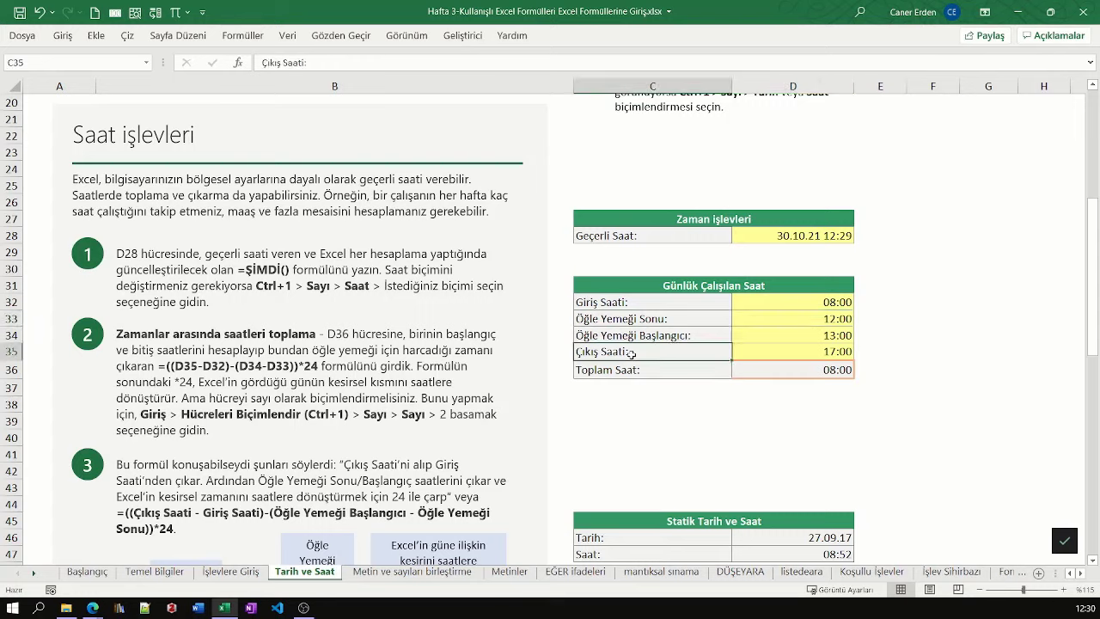
left_click(782, 353)
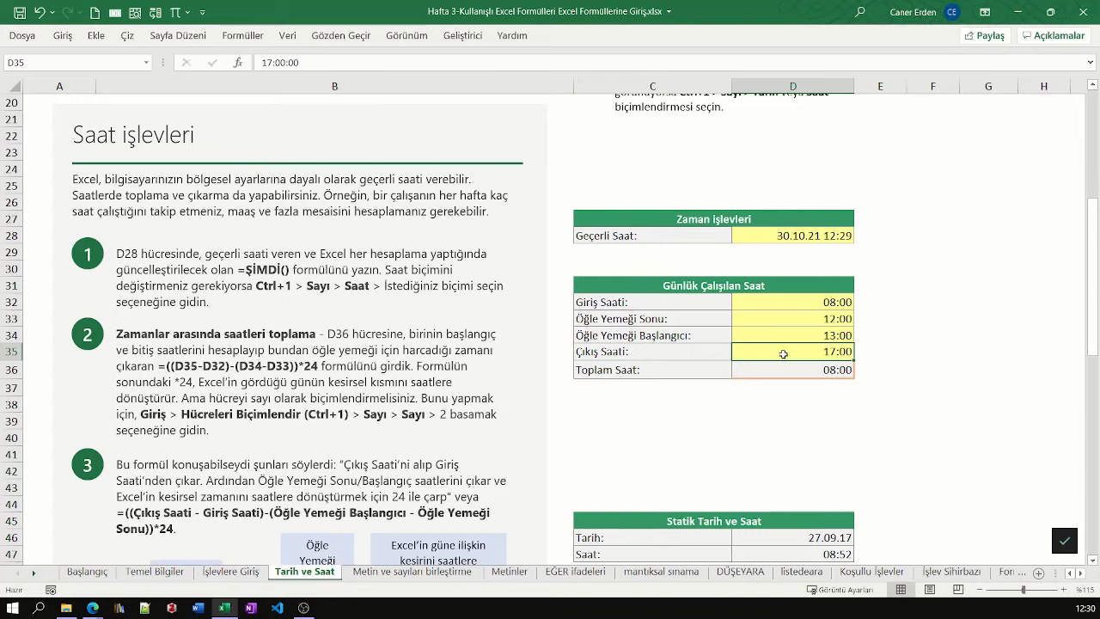
left_click(662, 335)
left_click_drag(663, 338, 668, 329)
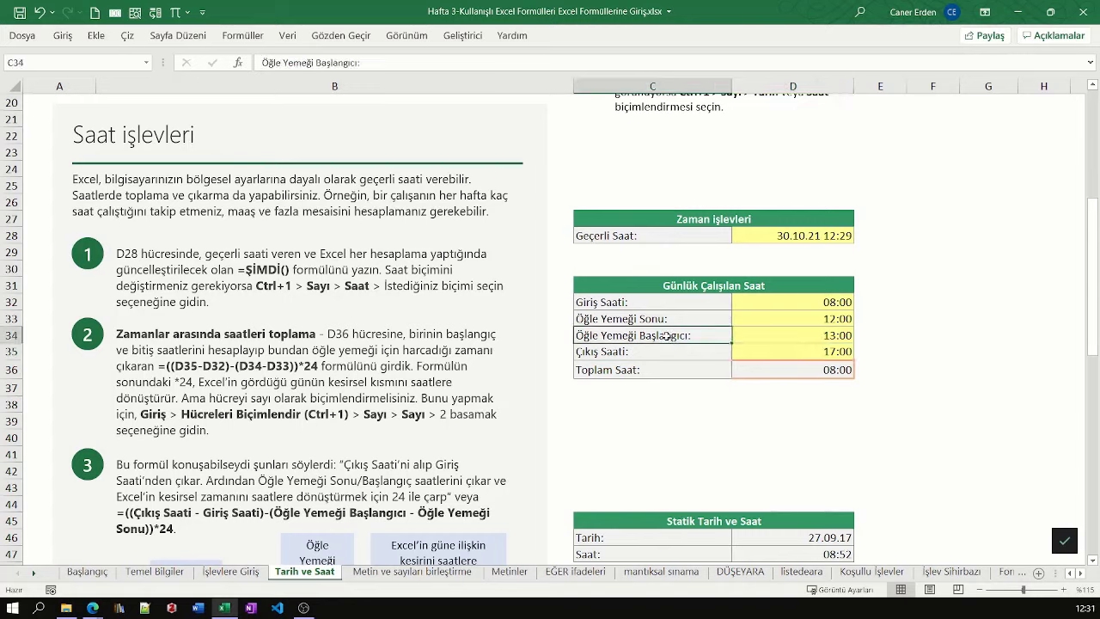
left_click(668, 321)
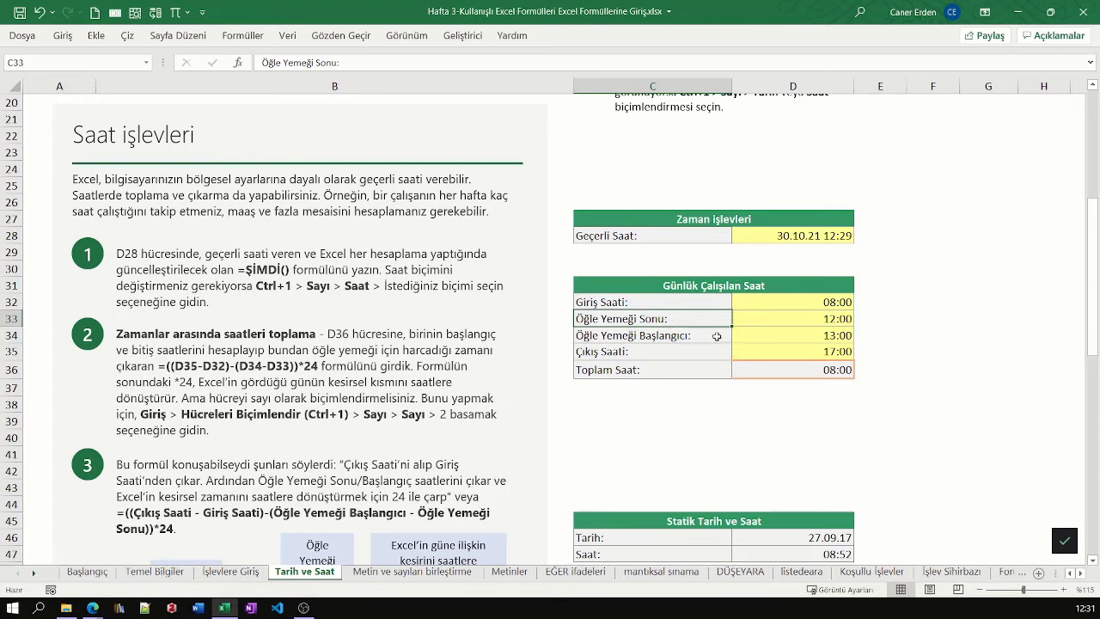
left_click(782, 372)
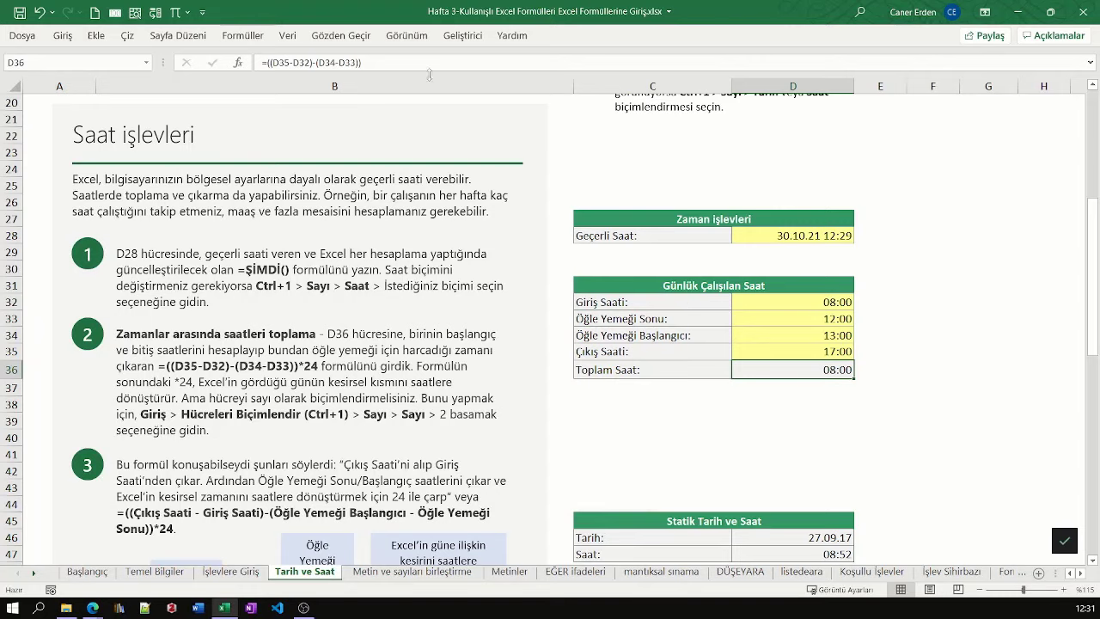
left_click(382, 73)
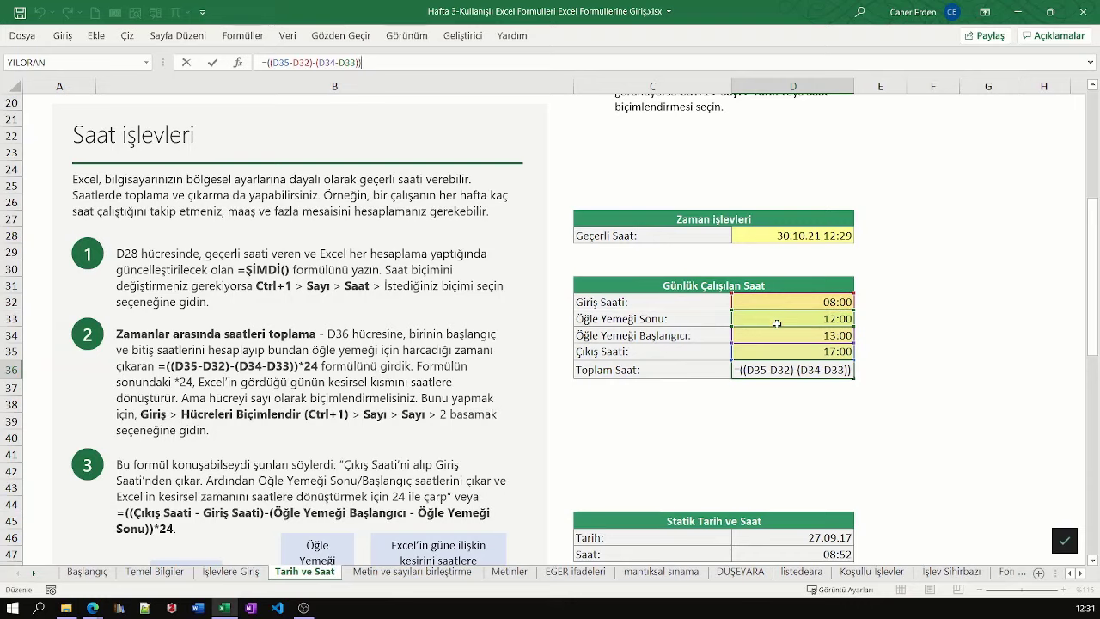
key("ctrl+Return")
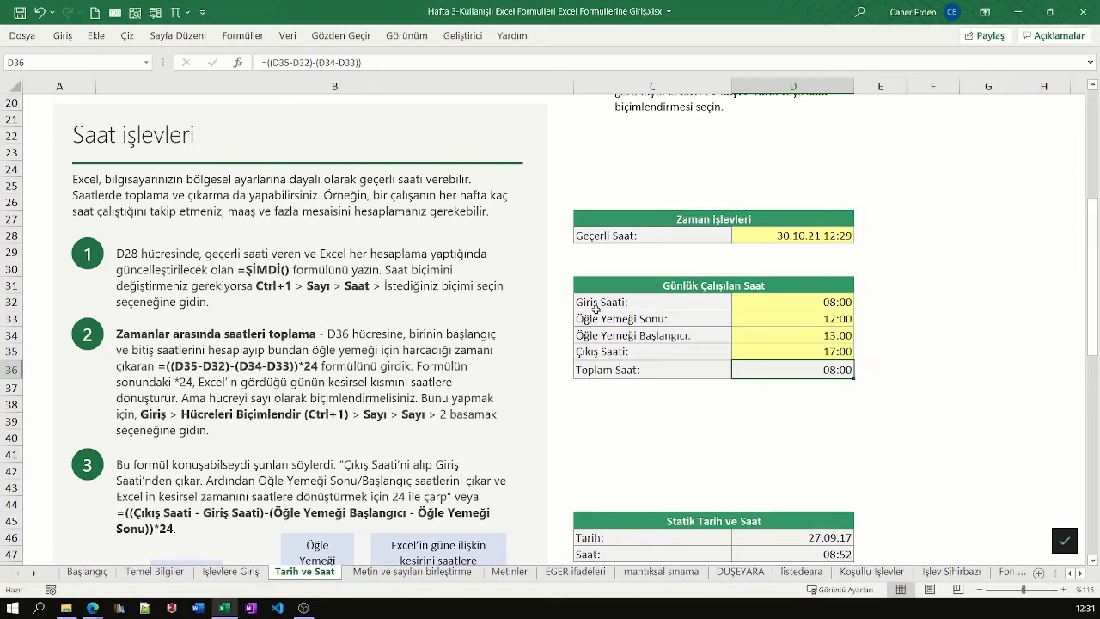
Try the Sayı number format on D36, then undo it
left_click(75, 41)
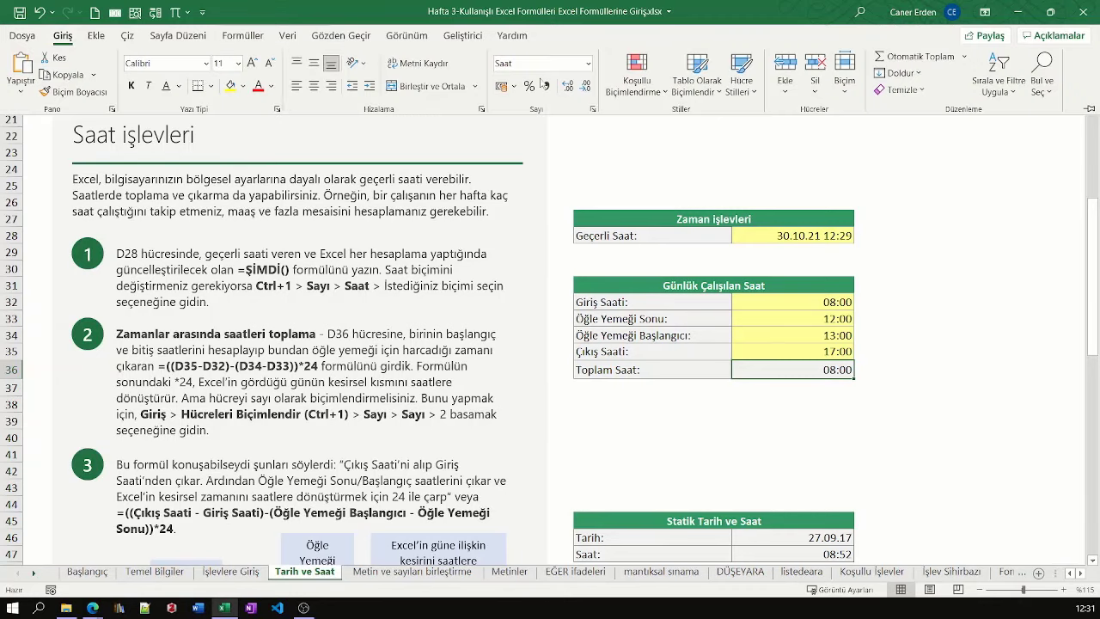
left_click(588, 64)
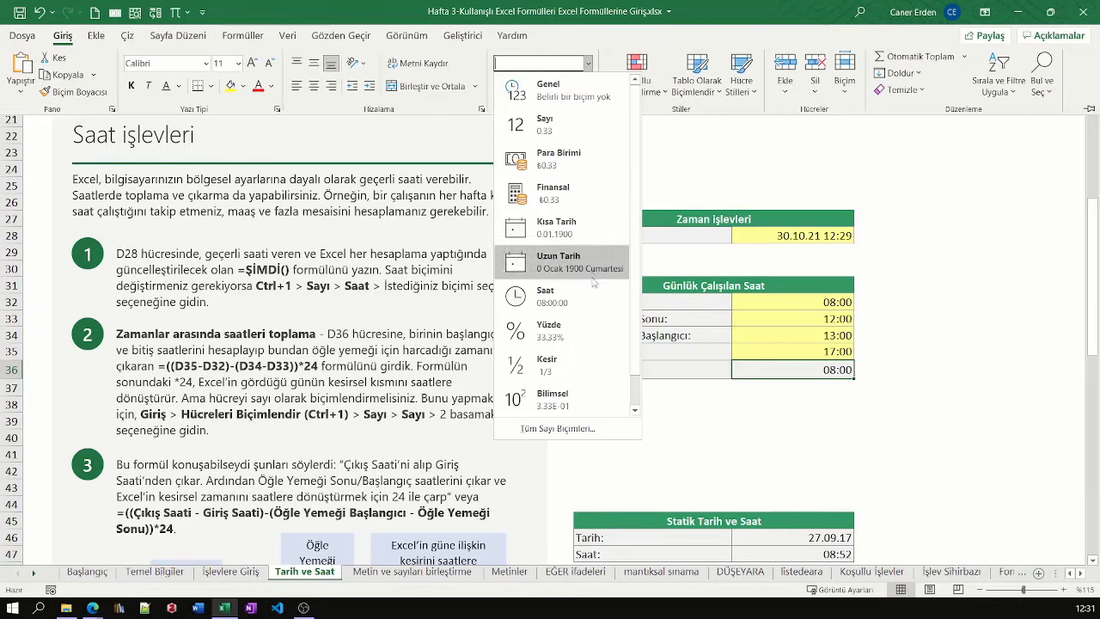
left_click(566, 126)
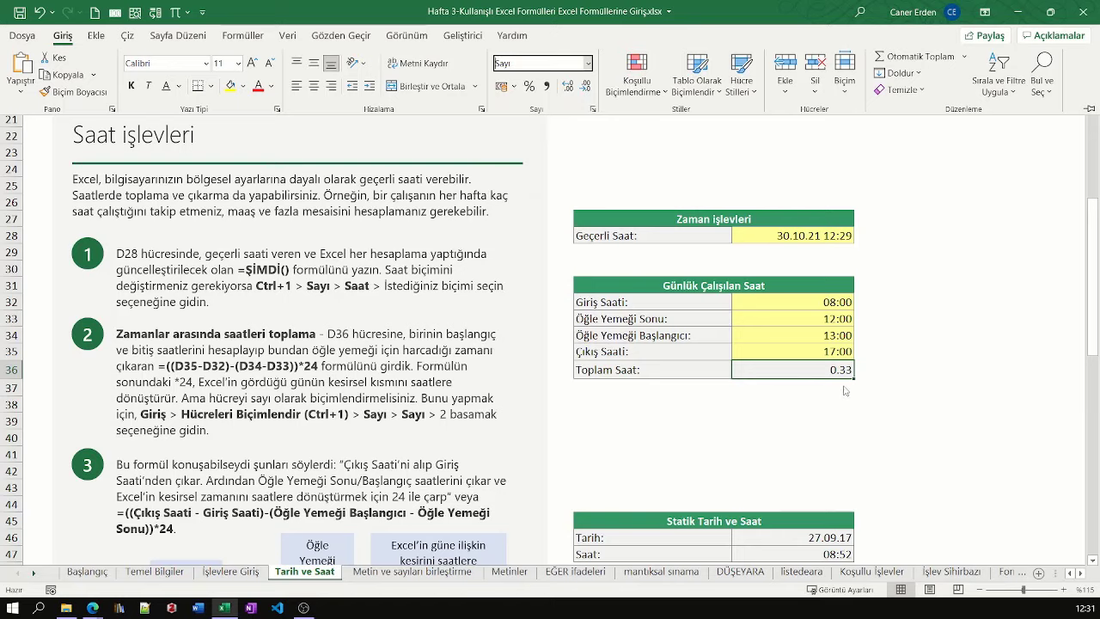
left_click(846, 390)
key("ctrl+z")
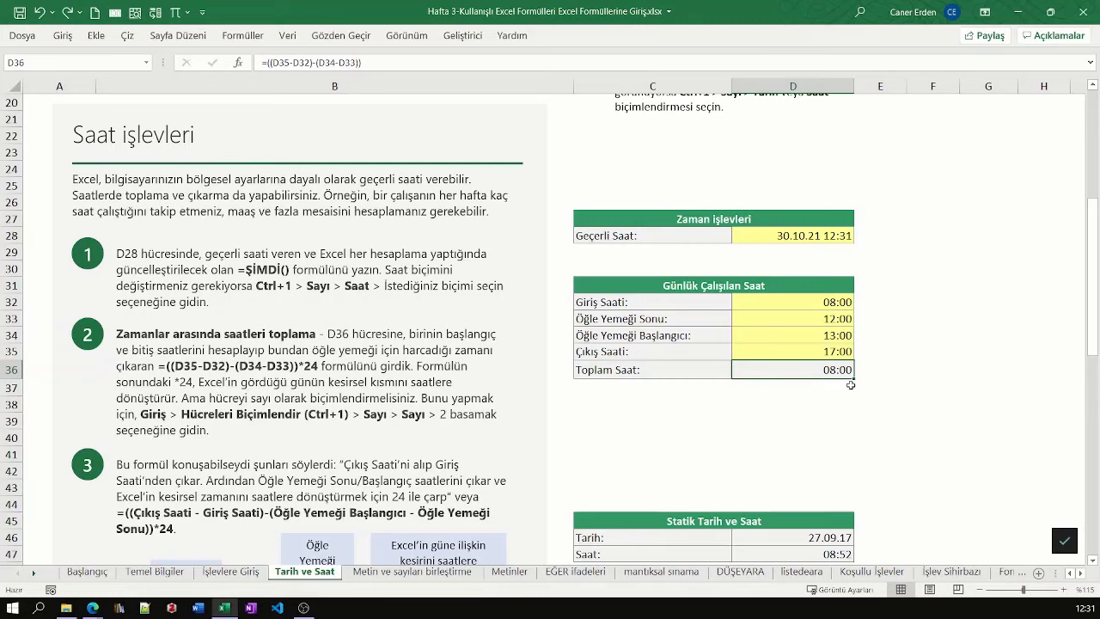
Multiply D36's formula by 24 and format it as a number showing 8.00
left_click(402, 65)
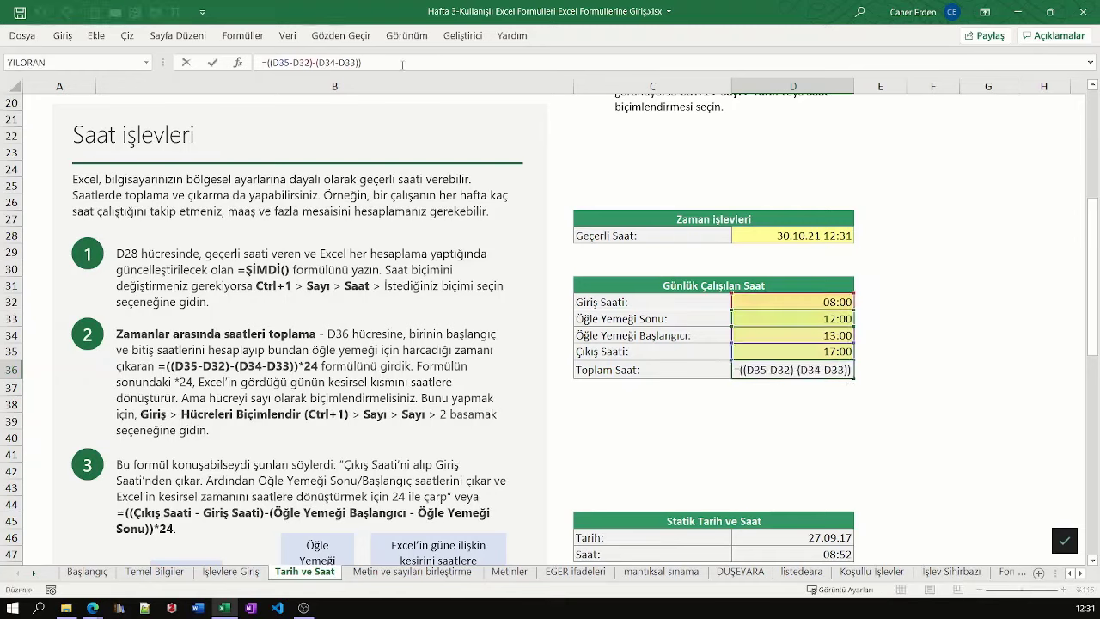
type("*")
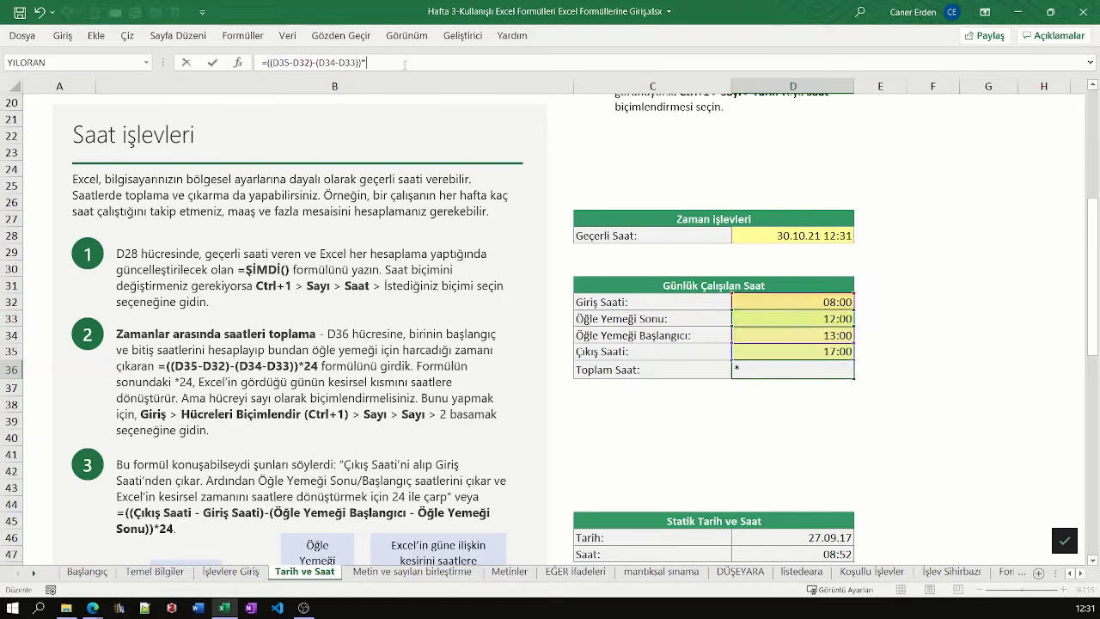
key("ctrl+Return")
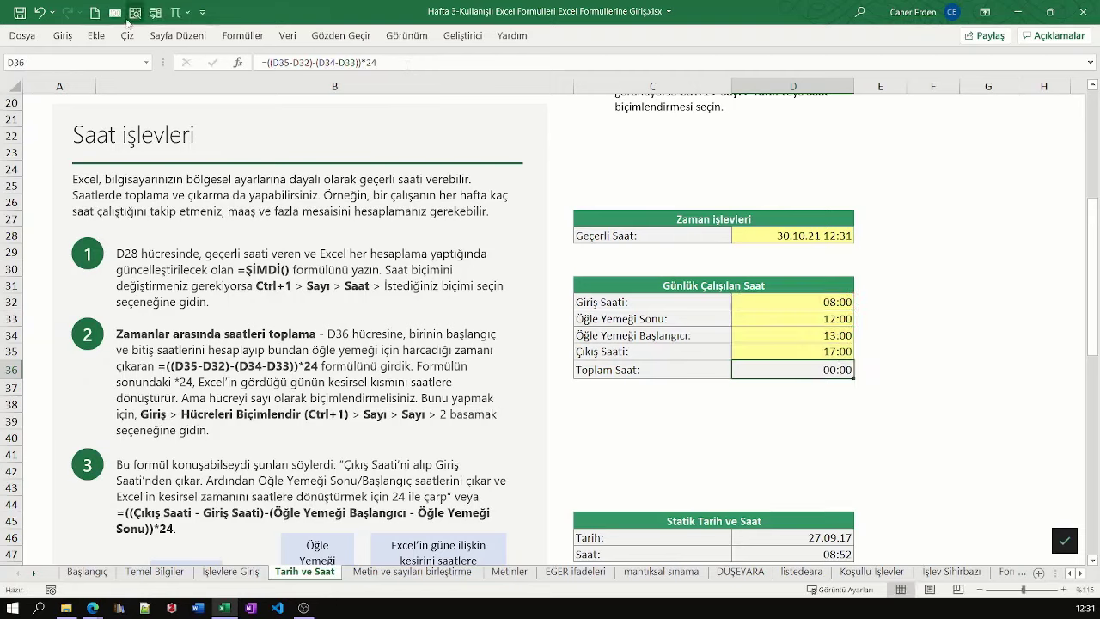
left_click(63, 36)
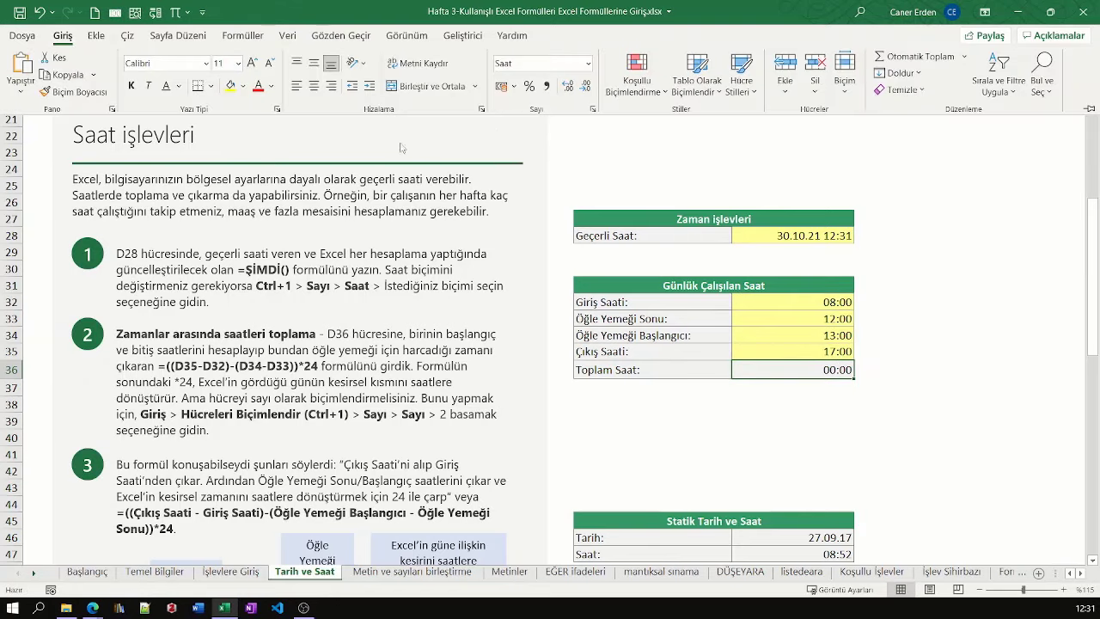
left_click(588, 63)
left_click(544, 122)
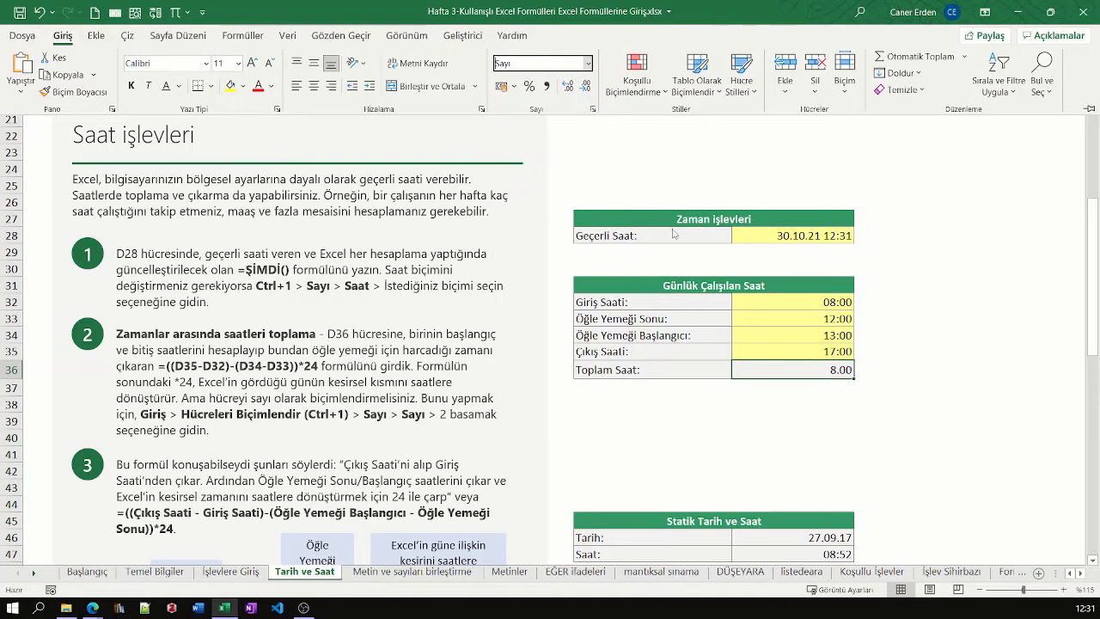
left_click(842, 385)
scroll(849, 386, "up", 1, "ctrl")
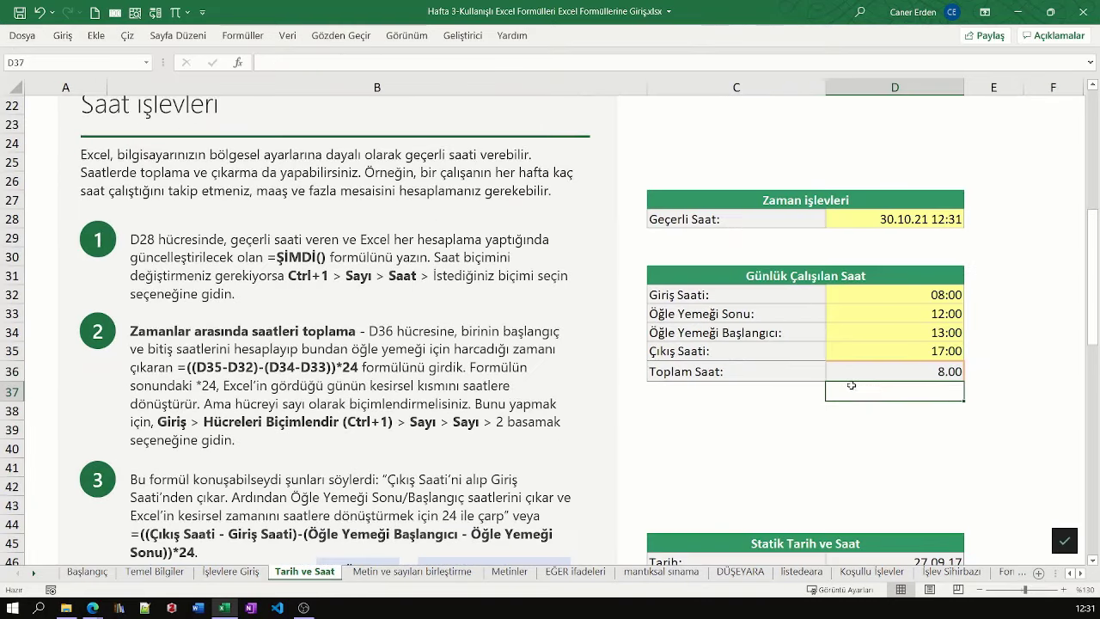
left_click(940, 373)
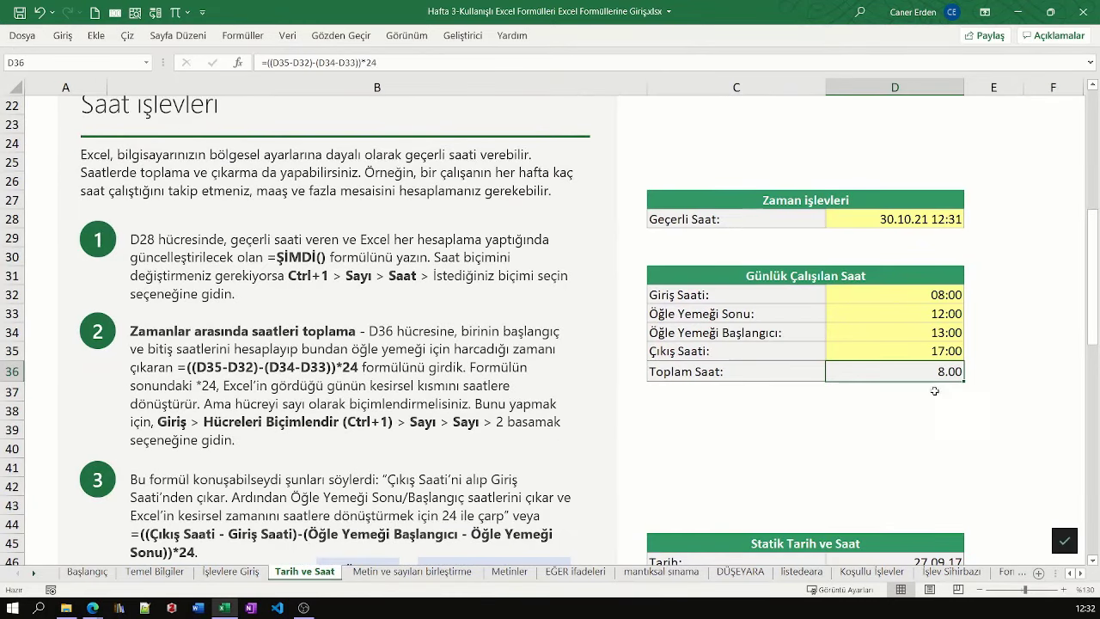
Format D36's Toplam Saat total with 0 decimal places so it shows 8
left_click(60, 35)
left_click(592, 110)
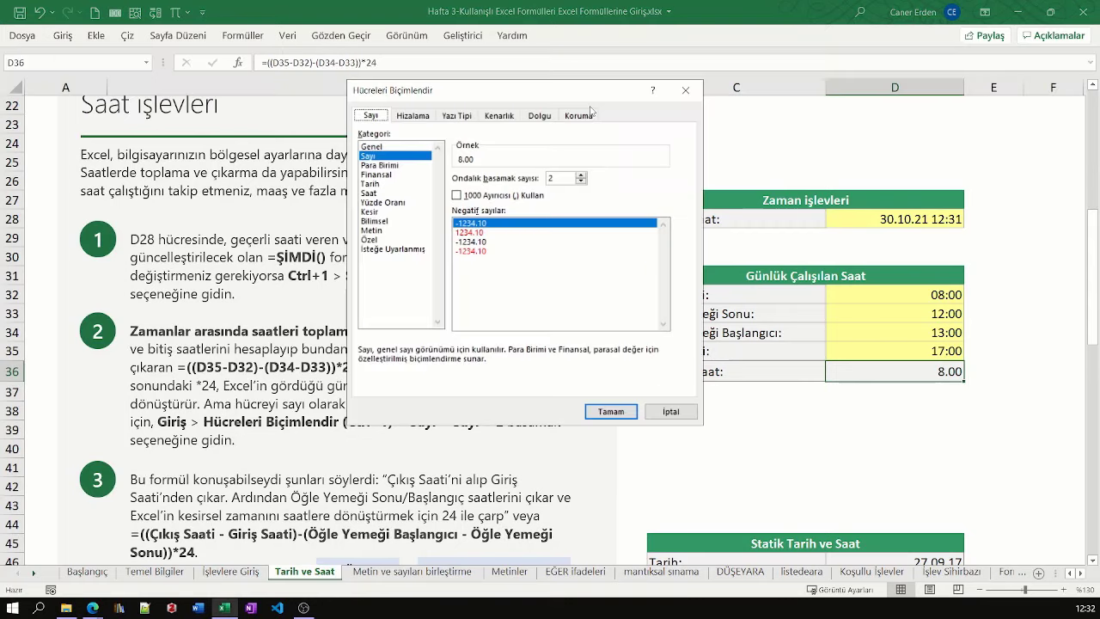
double_click(581, 183)
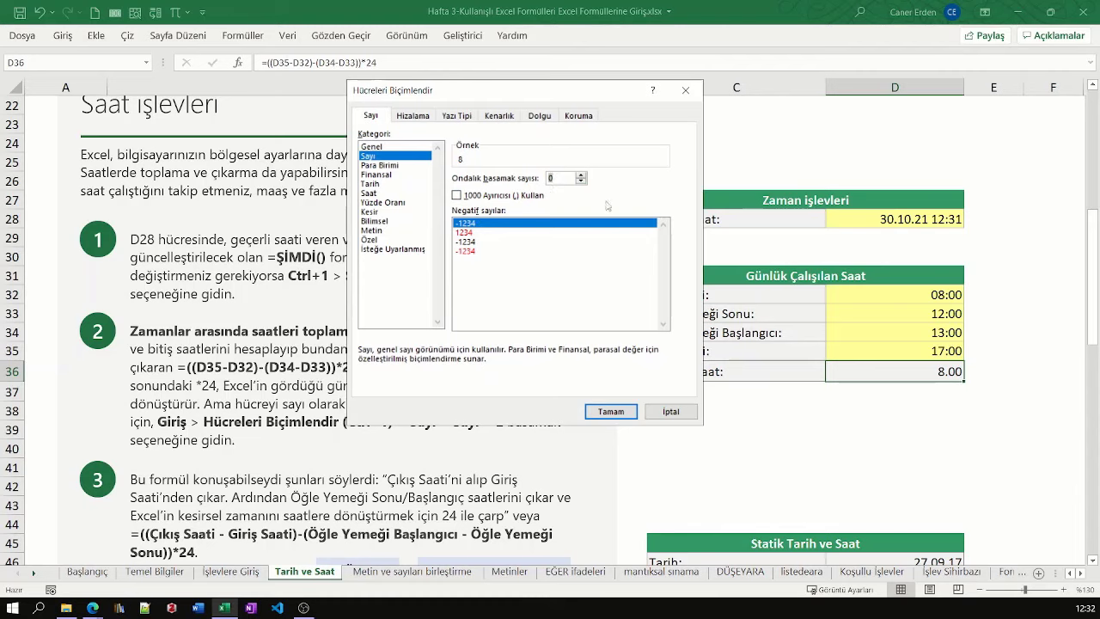
left_click(626, 416)
left_click(838, 429)
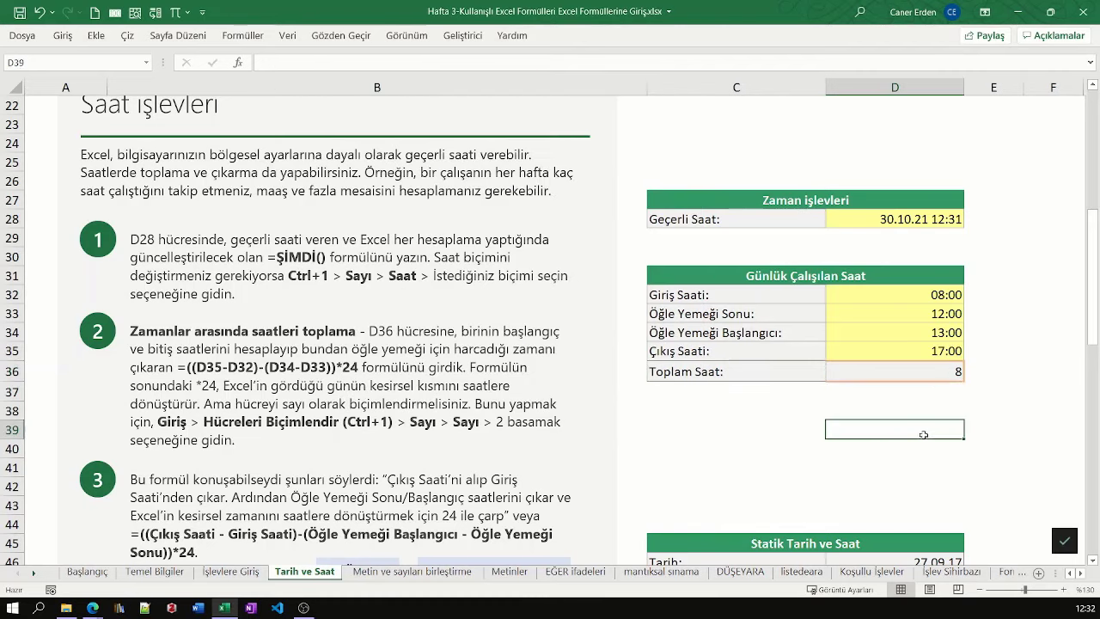
Check D36's *24 formula and the D32:D36 times, then zoom the sheet out one step
left_click(737, 370)
left_click(935, 374)
left_click(934, 414)
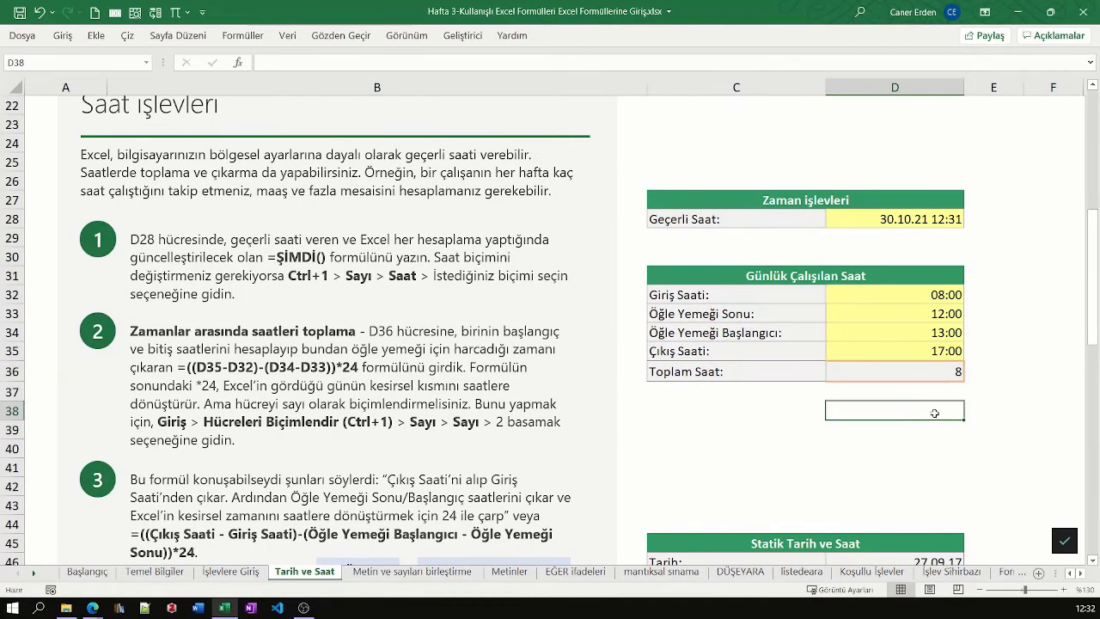
left_click(931, 376)
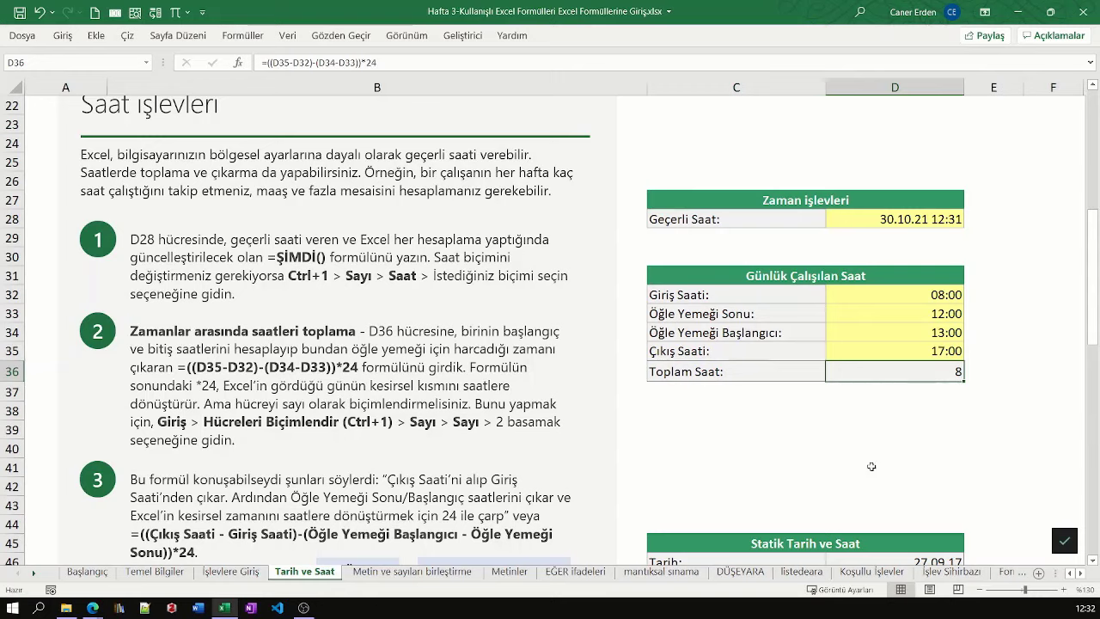
left_click_drag(941, 295, 941, 371)
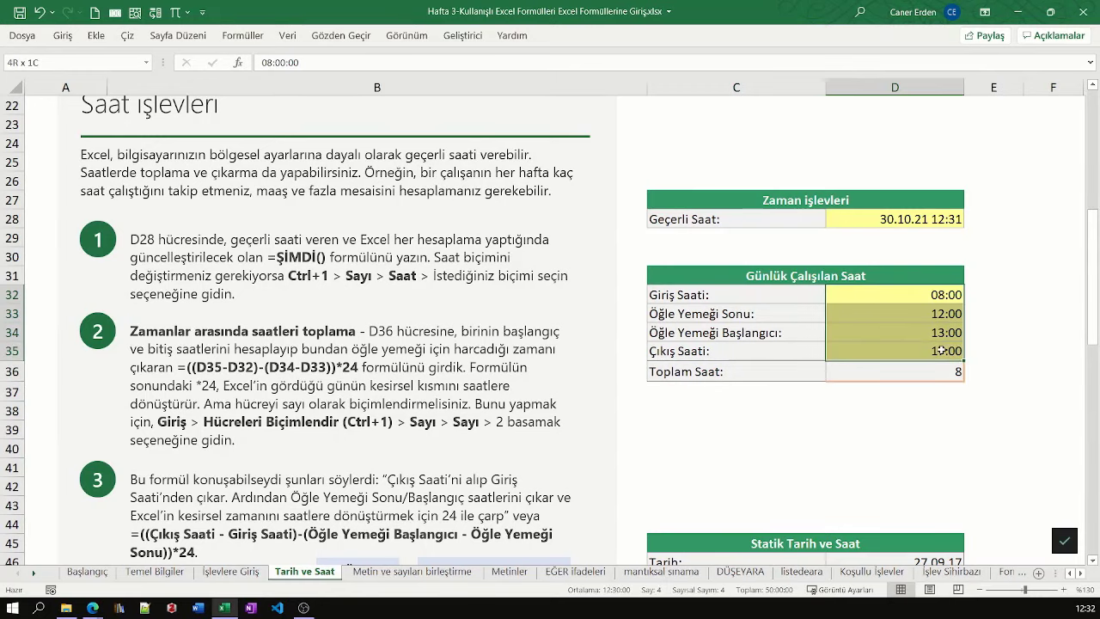
left_click(843, 413)
left_click_drag(916, 296, 919, 370)
left_click(920, 369)
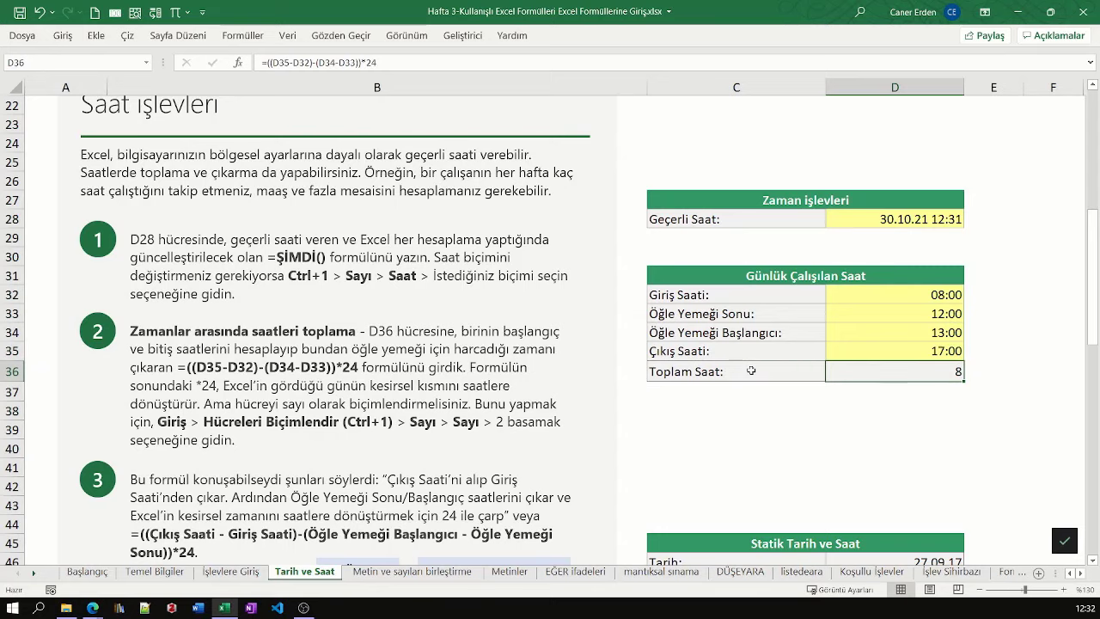
left_click(980, 590)
left_click(980, 589)
left_click(980, 590)
scroll(581, 368, "down", 4)
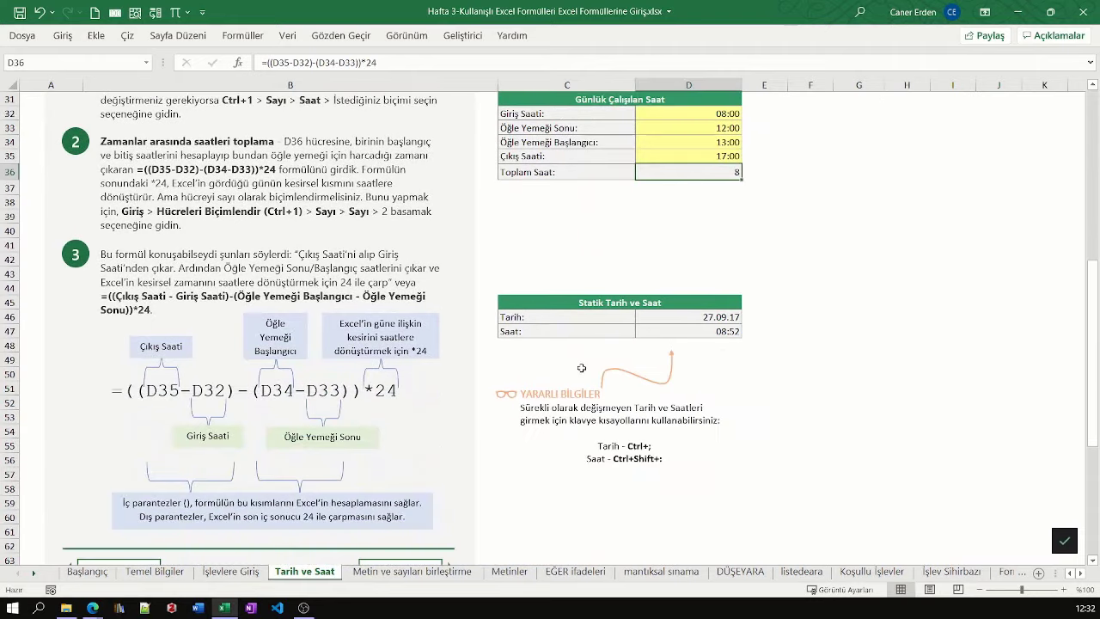
scroll(336, 446, "down", 1)
scroll(279, 409, "down", 1)
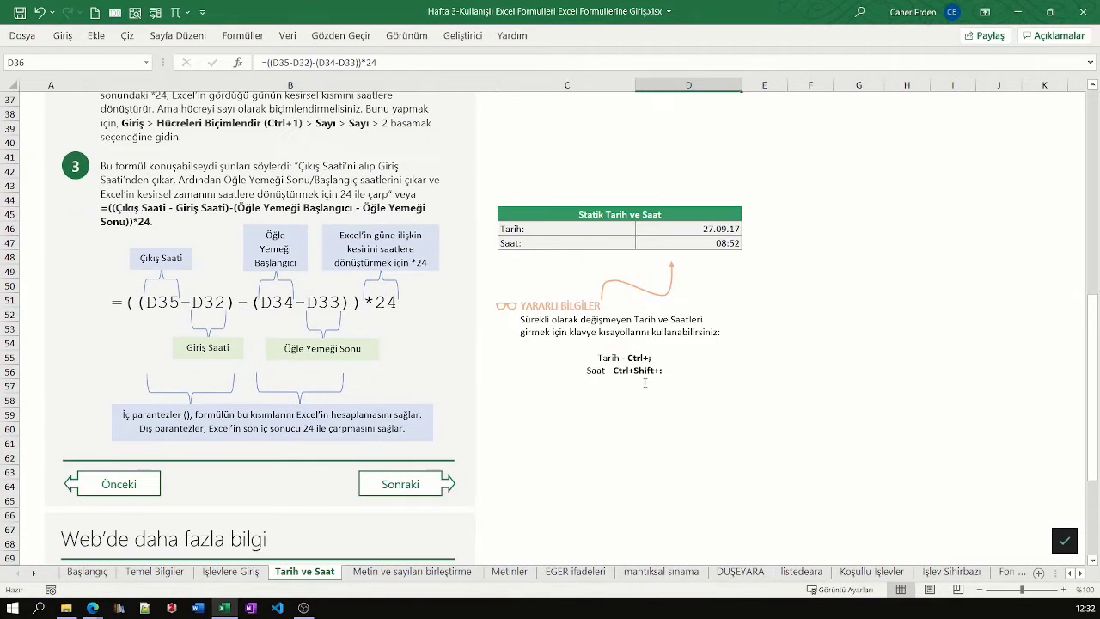
scroll(644, 383, "up", 1)
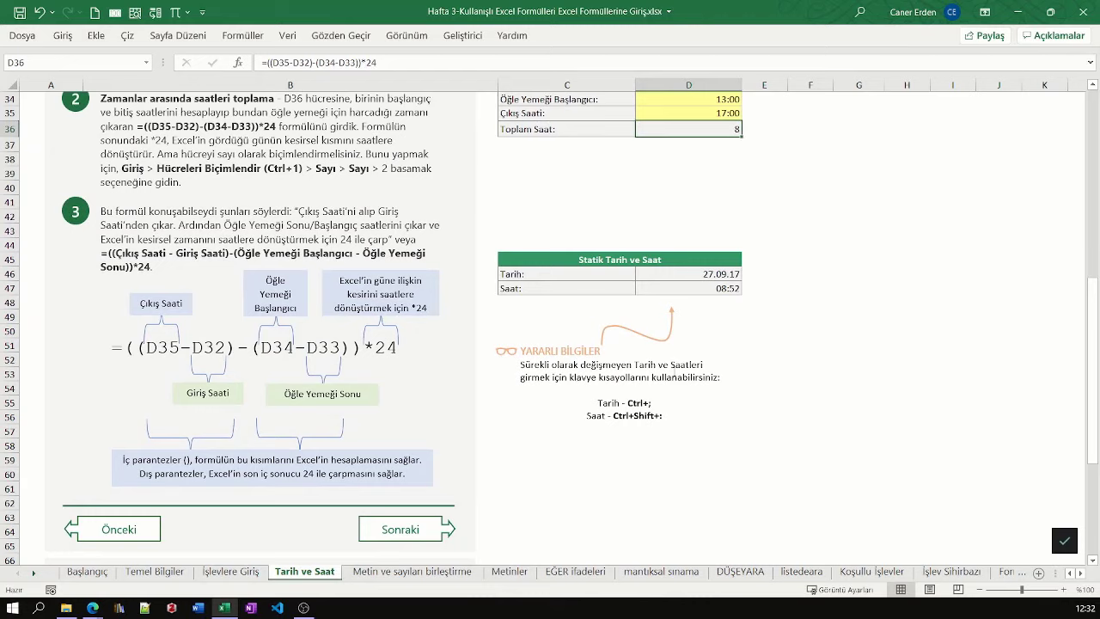
left_click(241, 35)
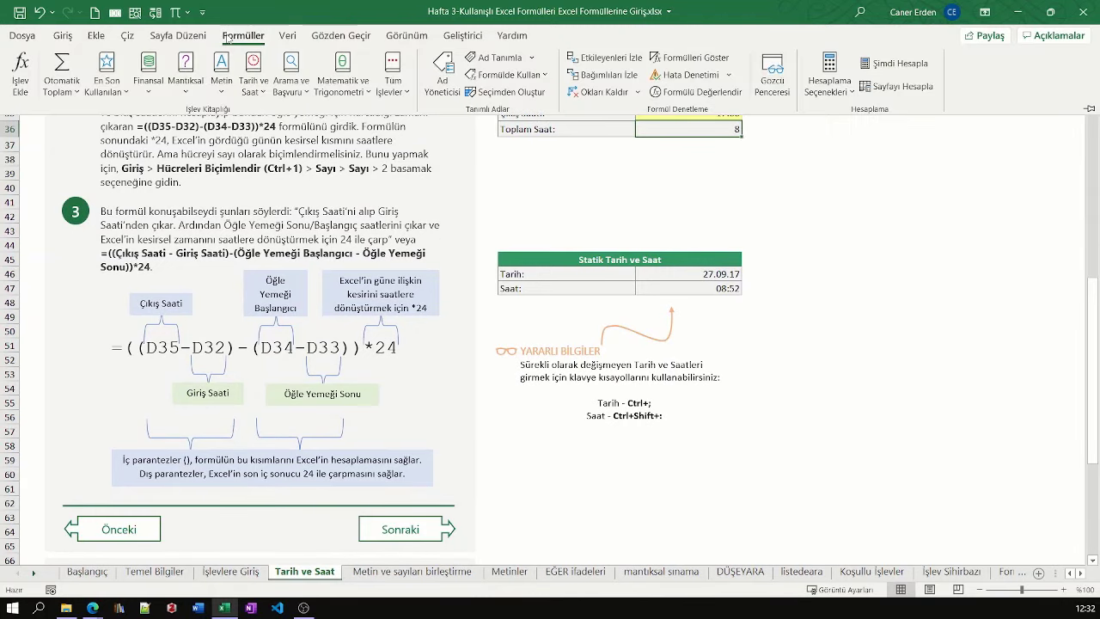
left_click(252, 96)
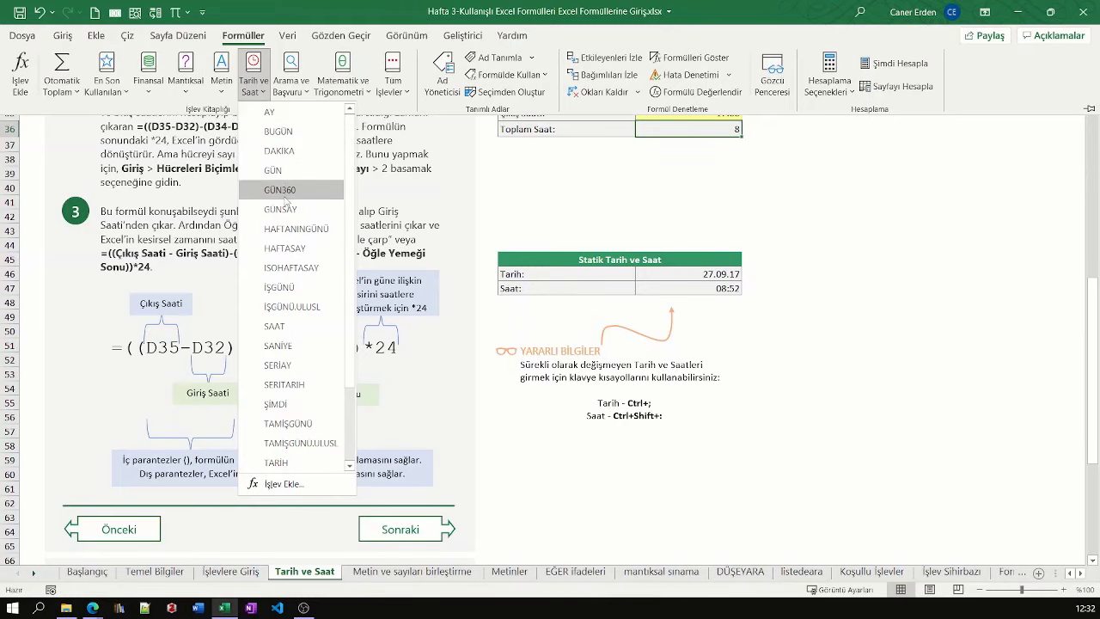
key("Escape")
key("Escape")
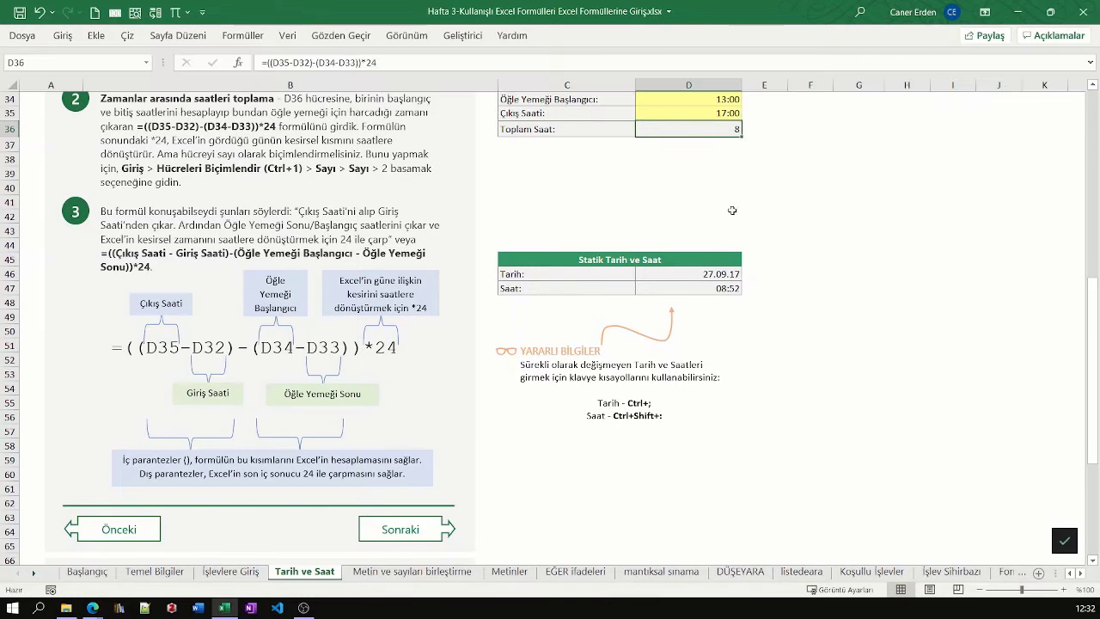
left_click(760, 196)
Enter =GÜN(D7) in G23 to get the day of the birth date
scroll(763, 249, "up", 7)
scroll(765, 254, "up", 4)
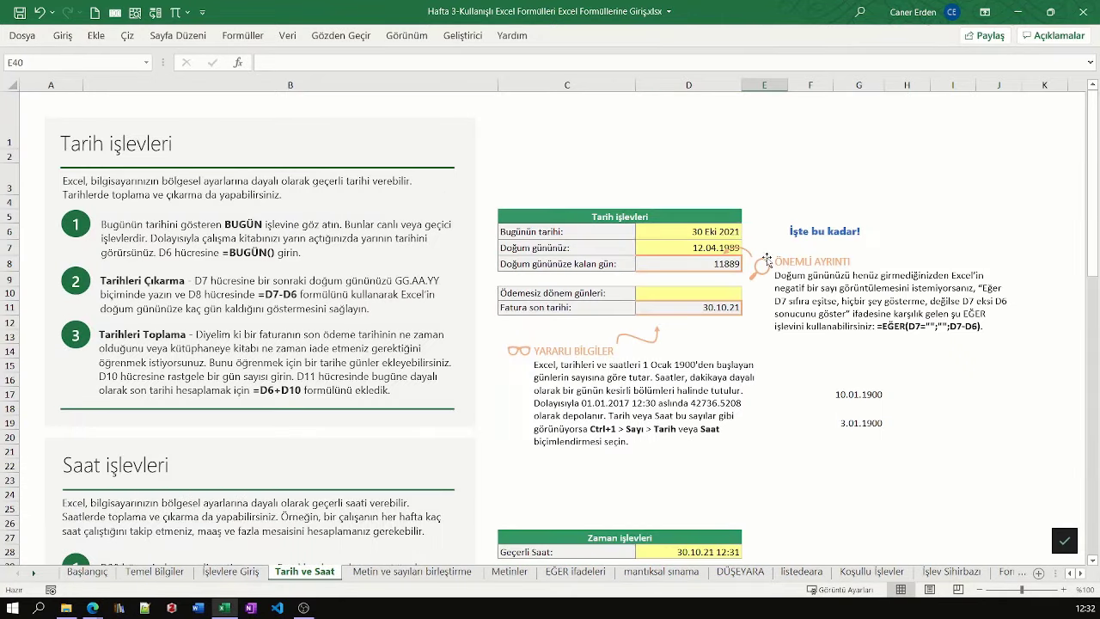
left_click(693, 247)
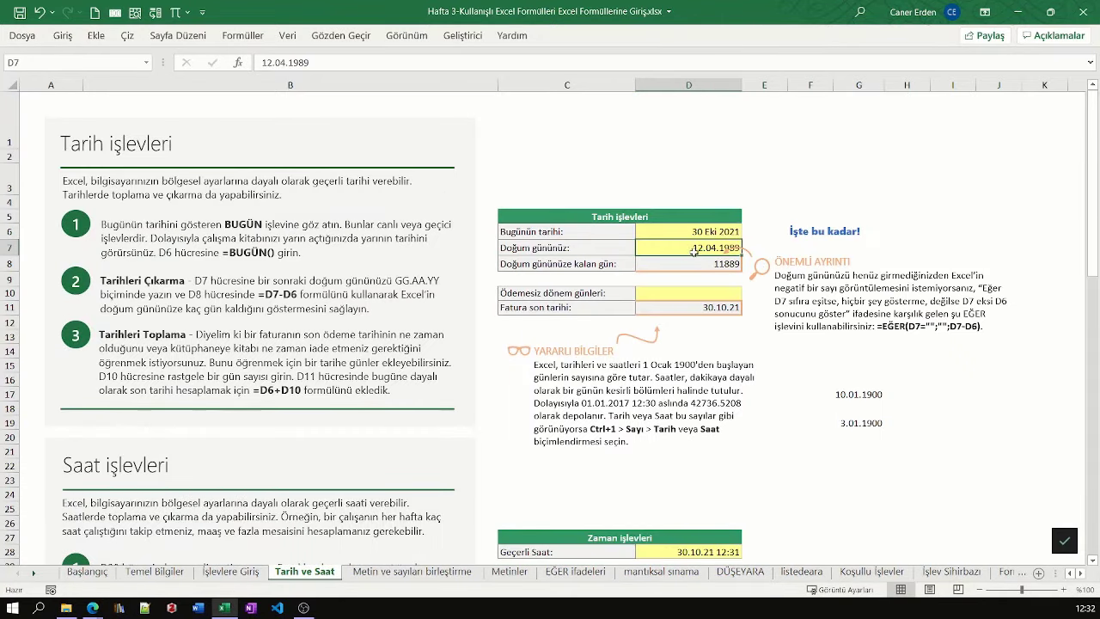
left_click(849, 479)
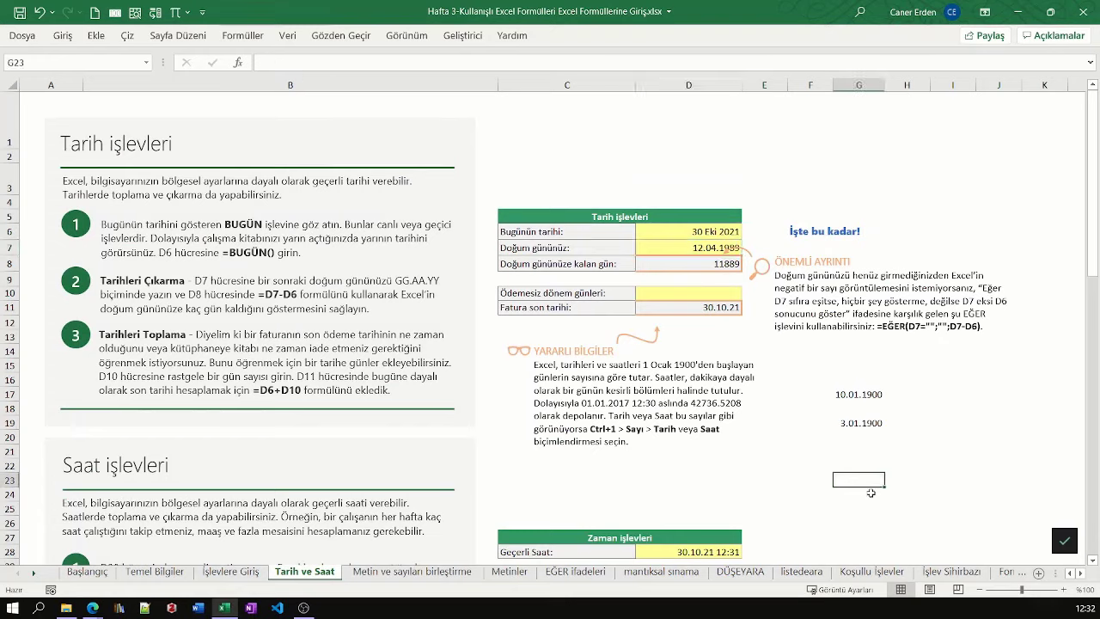
type("=gü")
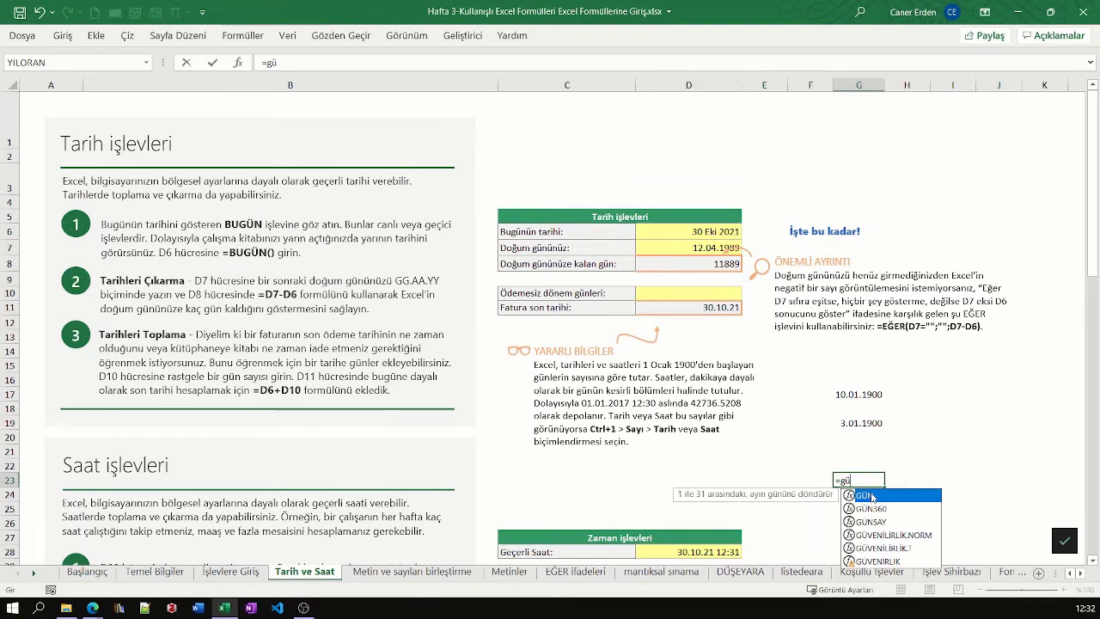
type("n")
double_click(871, 497)
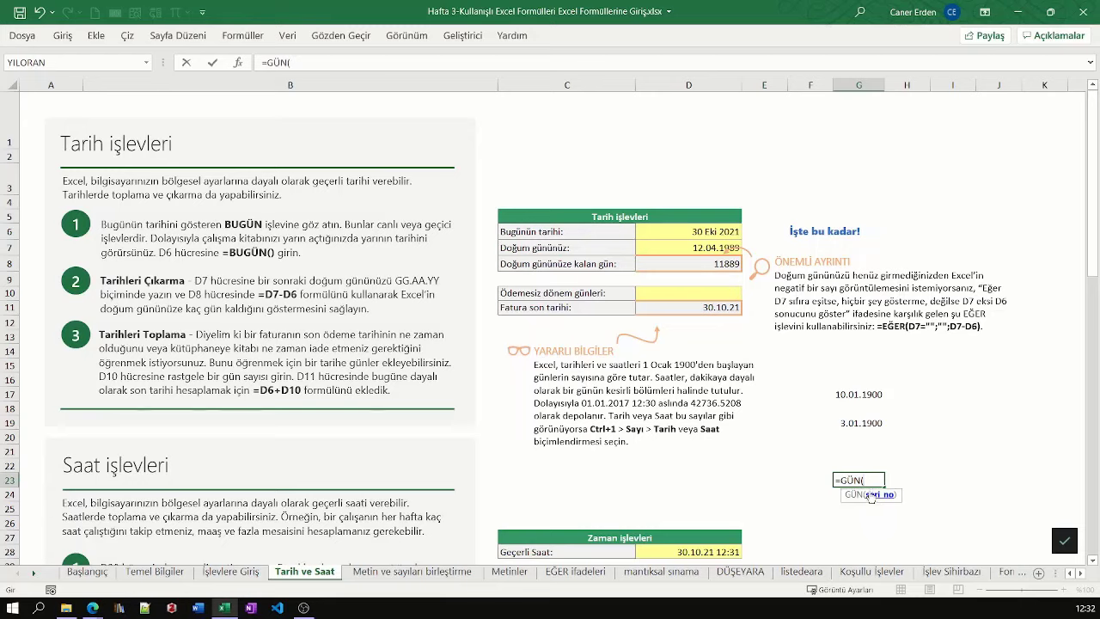
left_click(699, 250)
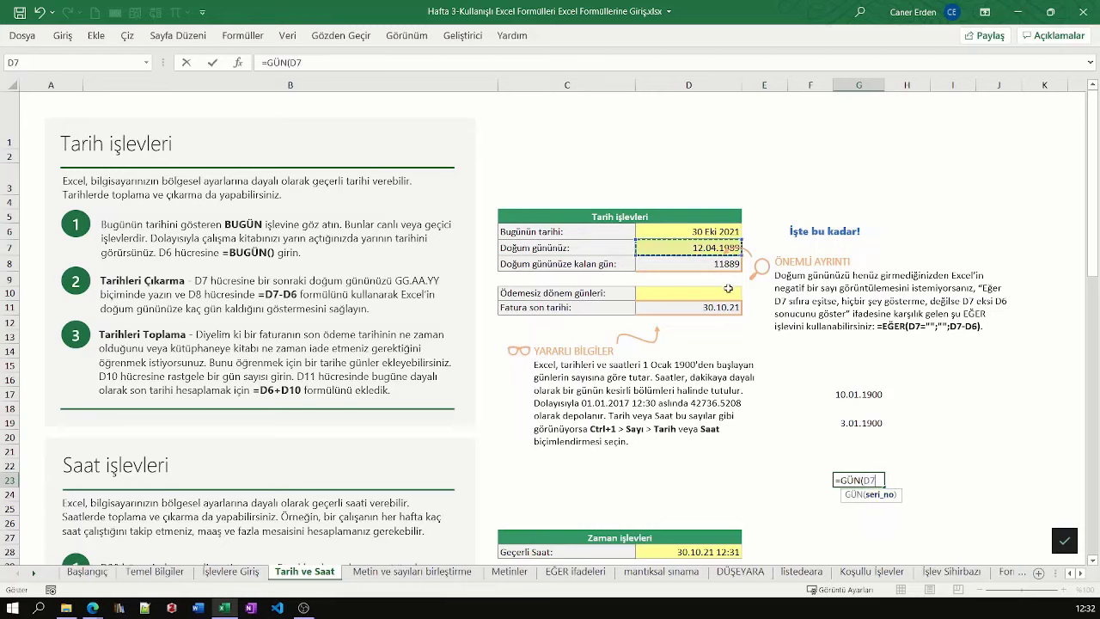
type(")")
key("Return")
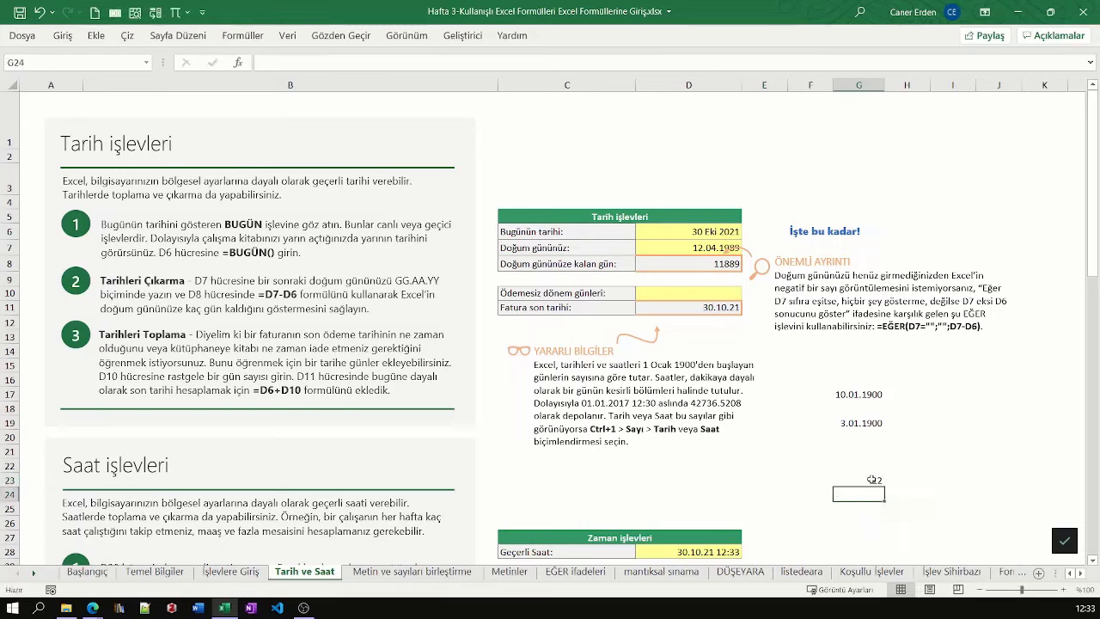
Change G23's formula to =AY(D7), returning month 4
left_click(872, 480)
double_click(279, 62)
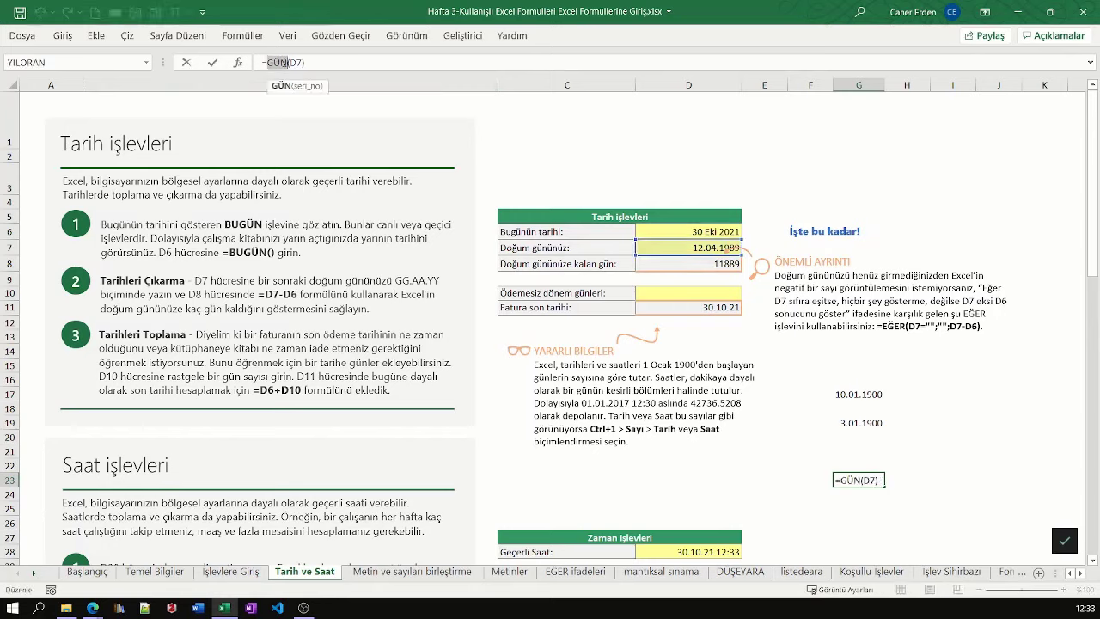
type("AY")
key("Return")
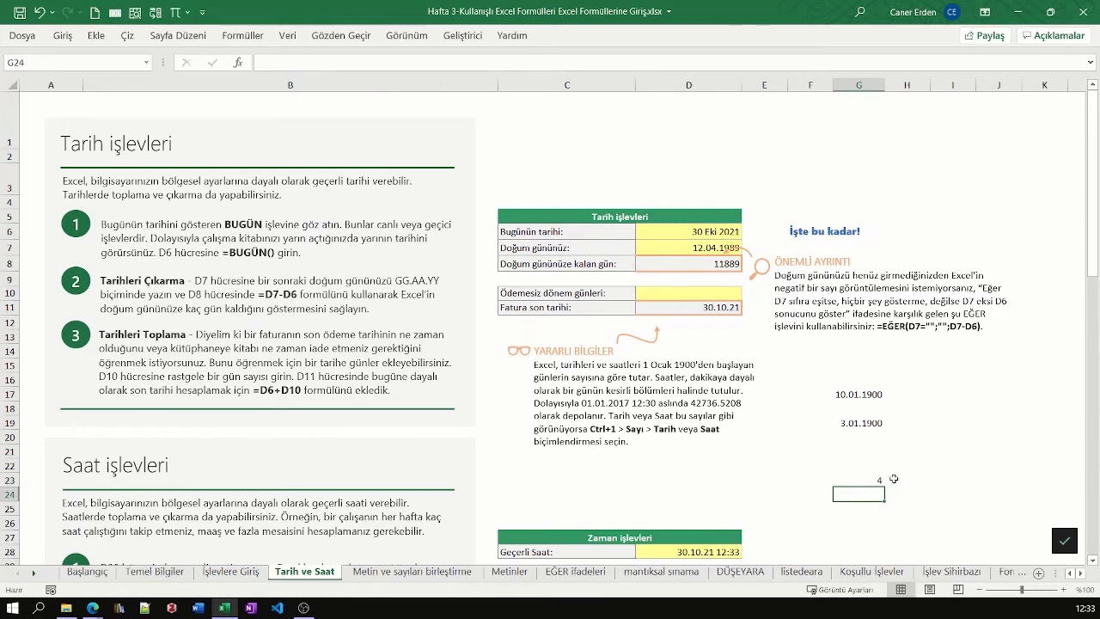
Change G23's formula to =YIL(D7), returning 1989, and review it
left_click(872, 480)
left_click(271, 62)
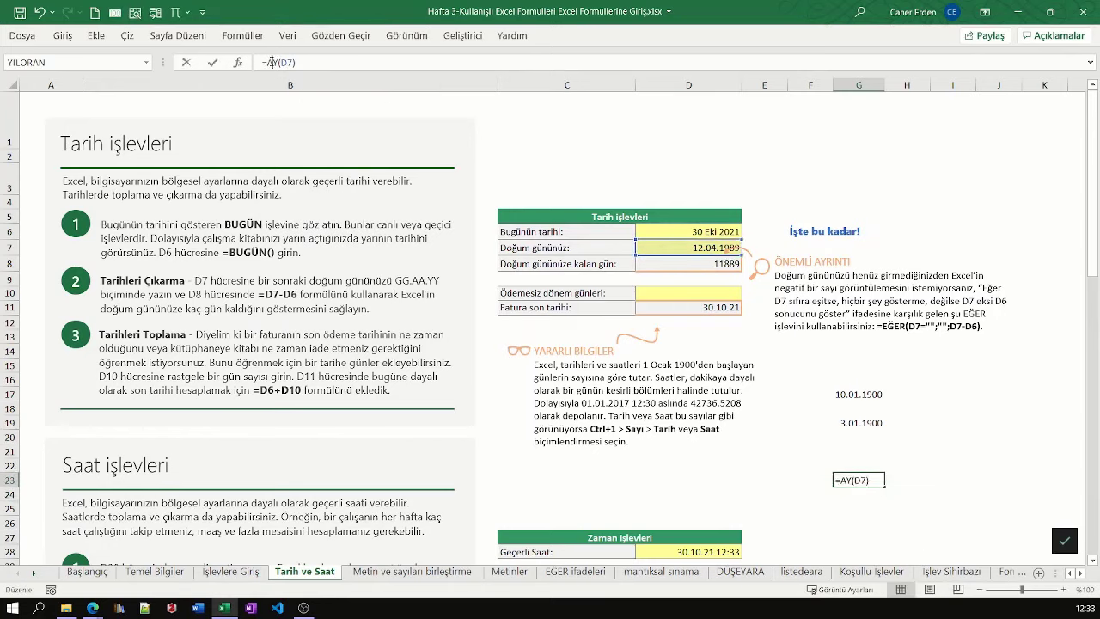
double_click(271, 61)
type("YIL")
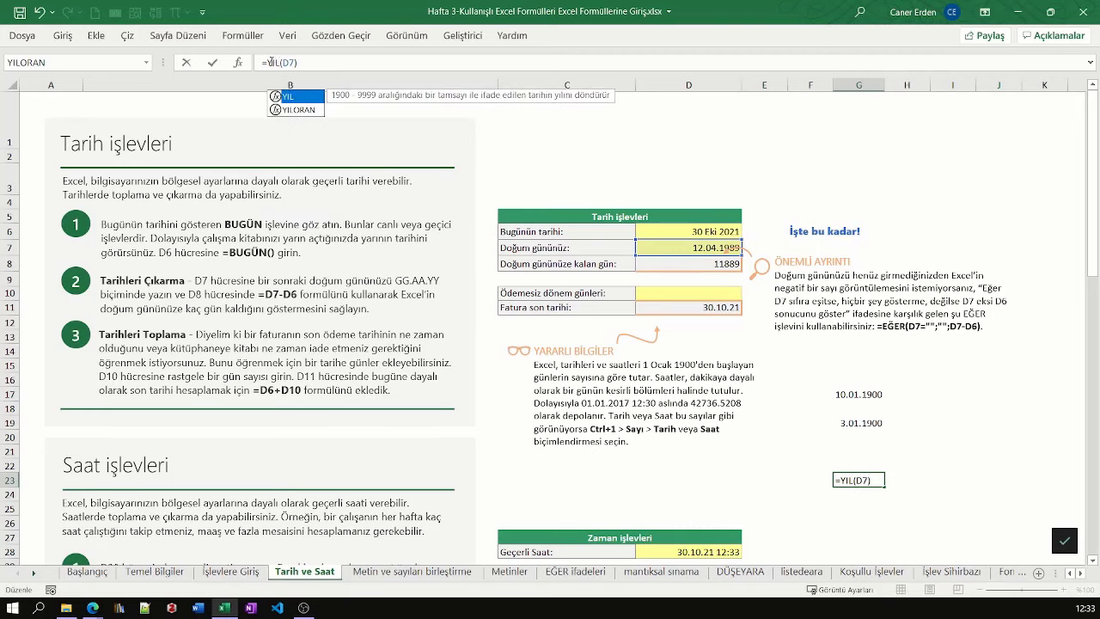
key("Return")
left_click(855, 478)
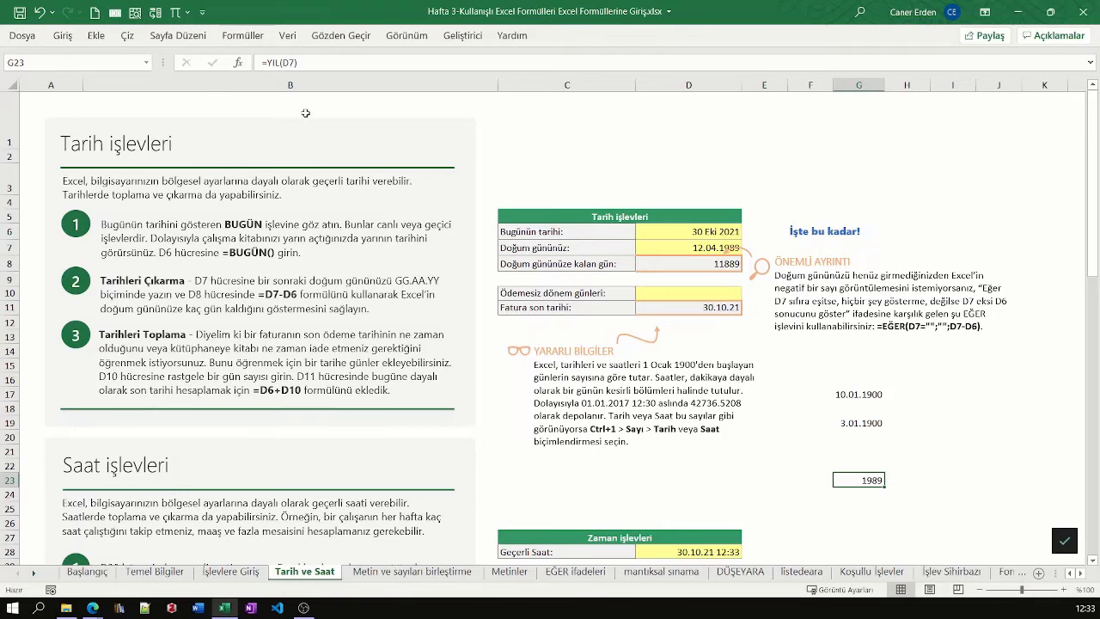
left_click(244, 35)
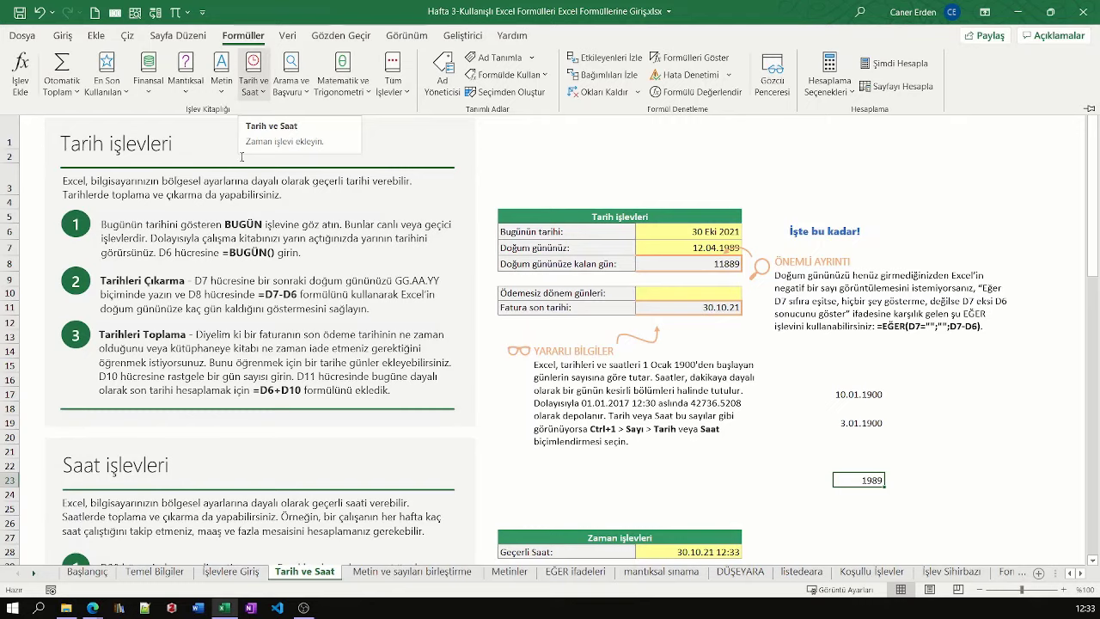
scroll(605, 461, "down", 2)
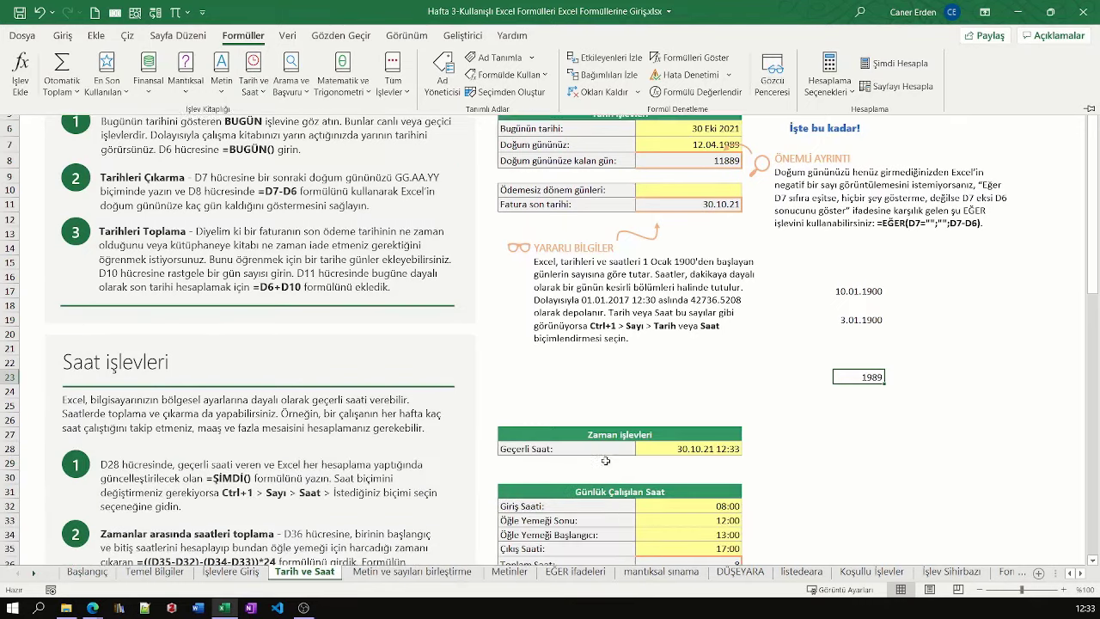
scroll(605, 461, "down", 1)
Go to the Metin ve sayıları birleştirme sheet, zoom to the C2:D10 name table, select E3
key("ctrl+F1")
key("ctrl+Page_Down")
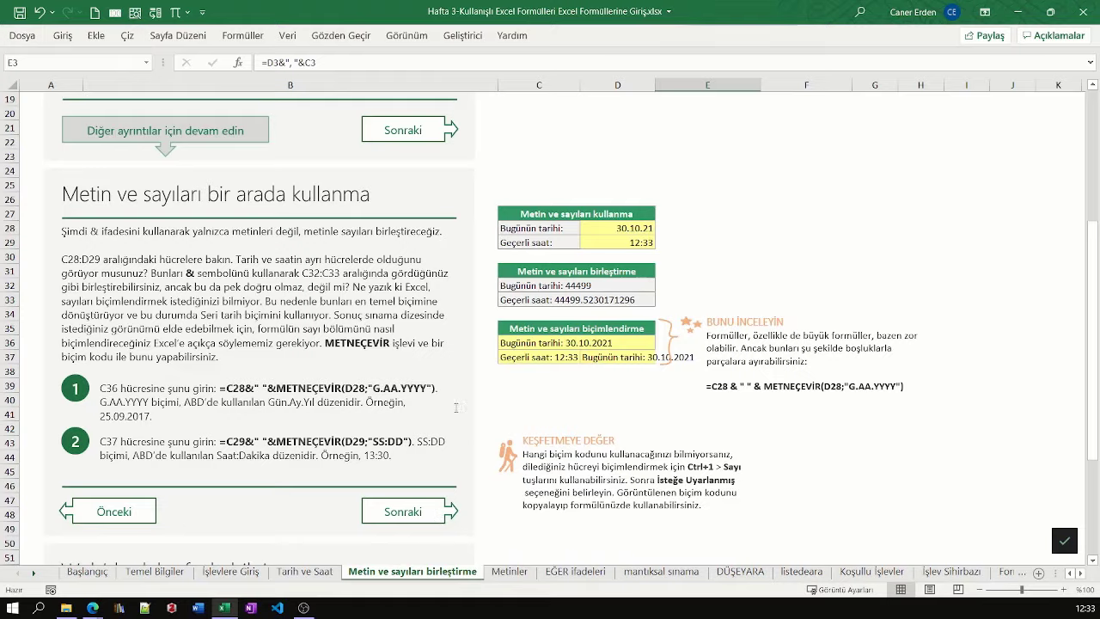
scroll(456, 407, "up", 6)
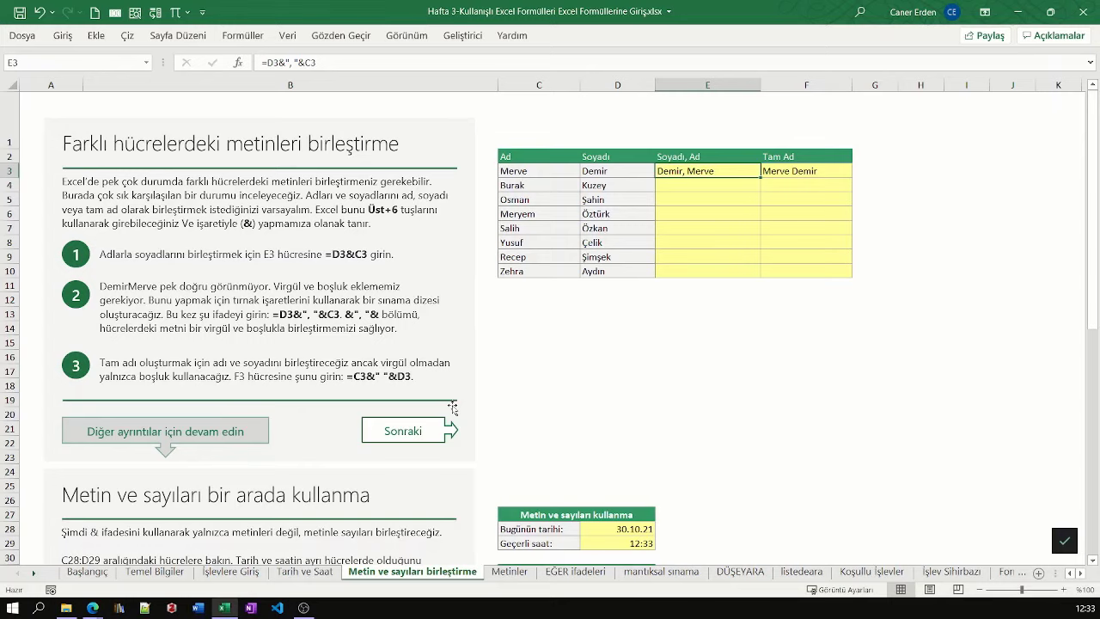
left_click_drag(519, 156, 613, 271)
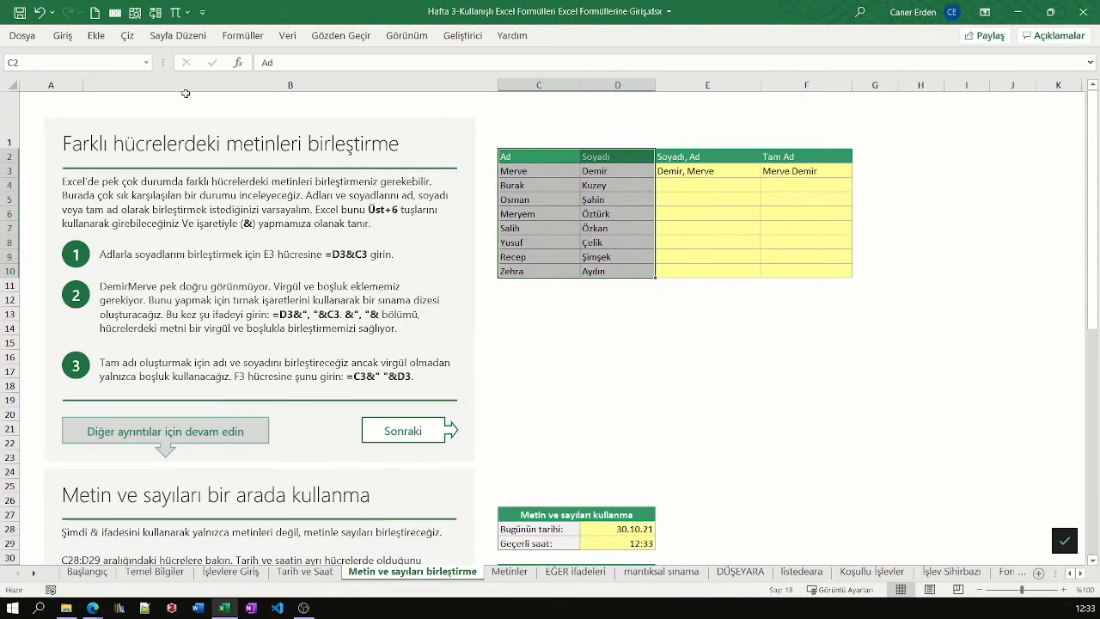
left_click(135, 13)
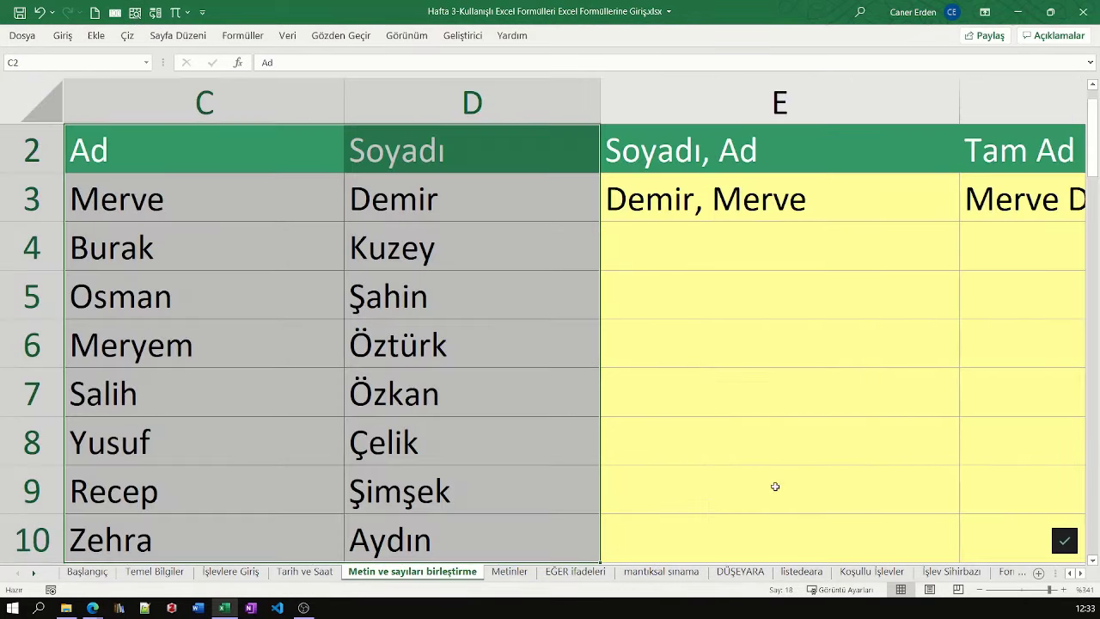
scroll(743, 427, "down", 6)
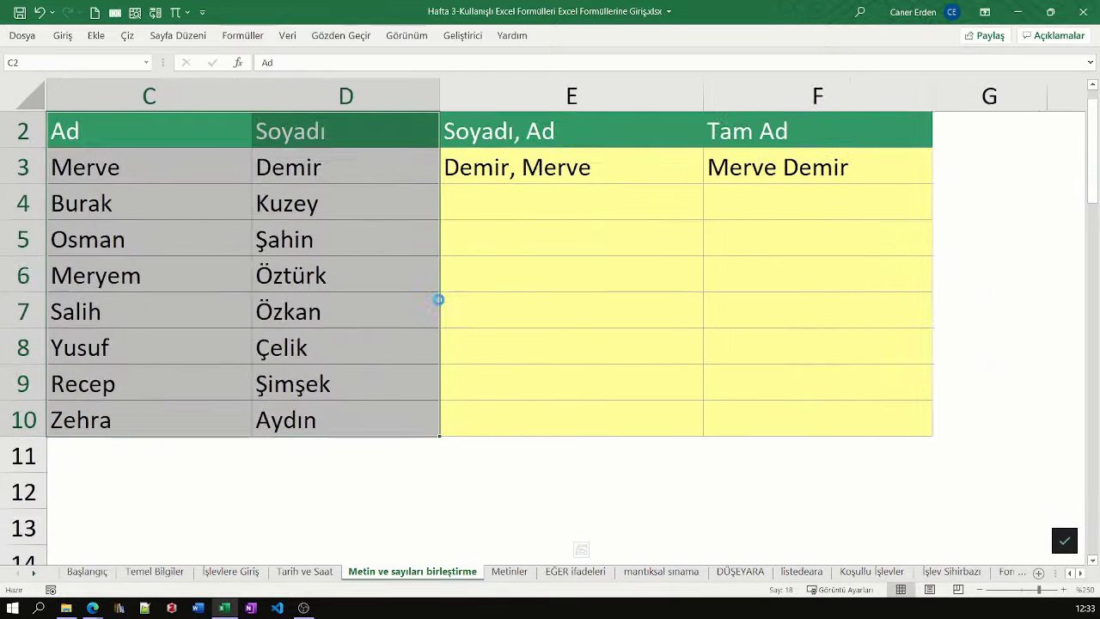
left_click(481, 166)
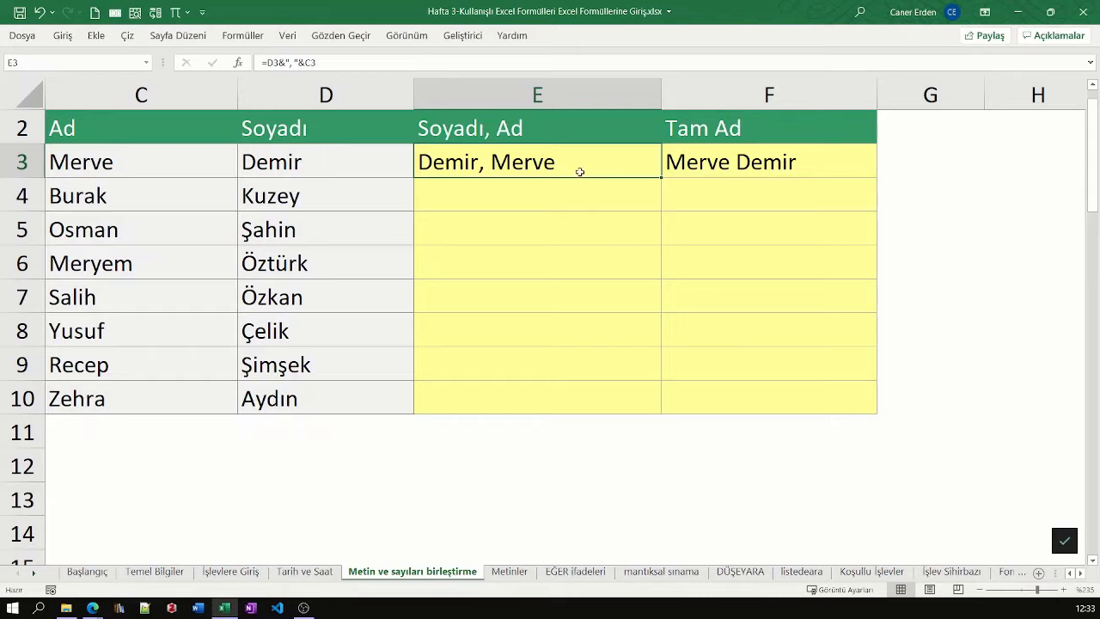
Walk through E3's & formula, highlighting its references, separator and operators, leaving it unchanged
double_click(510, 165)
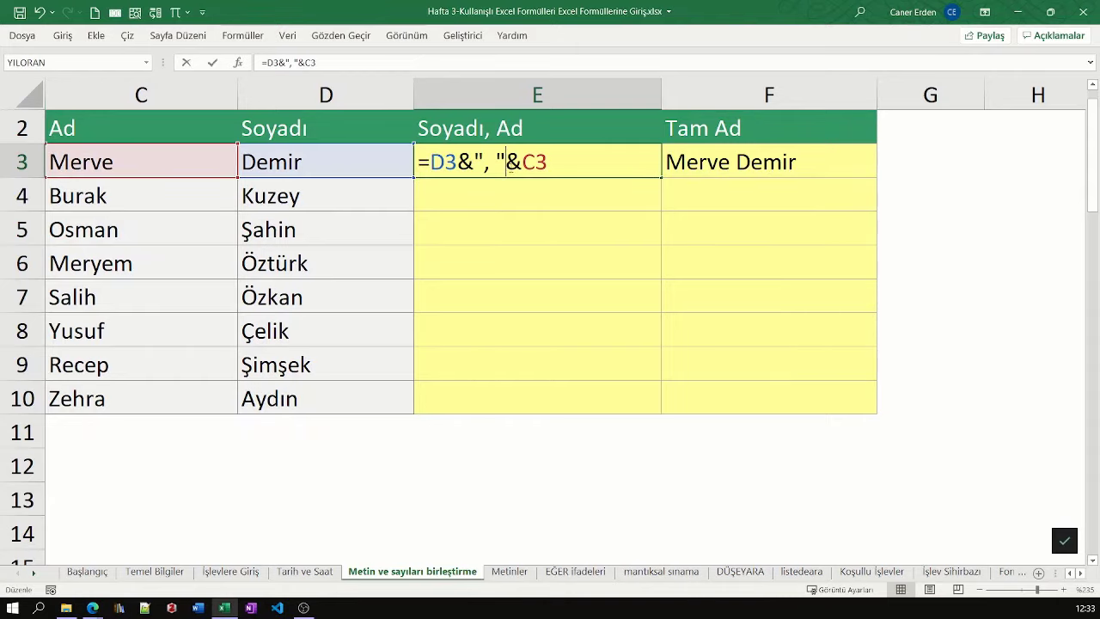
double_click(465, 163)
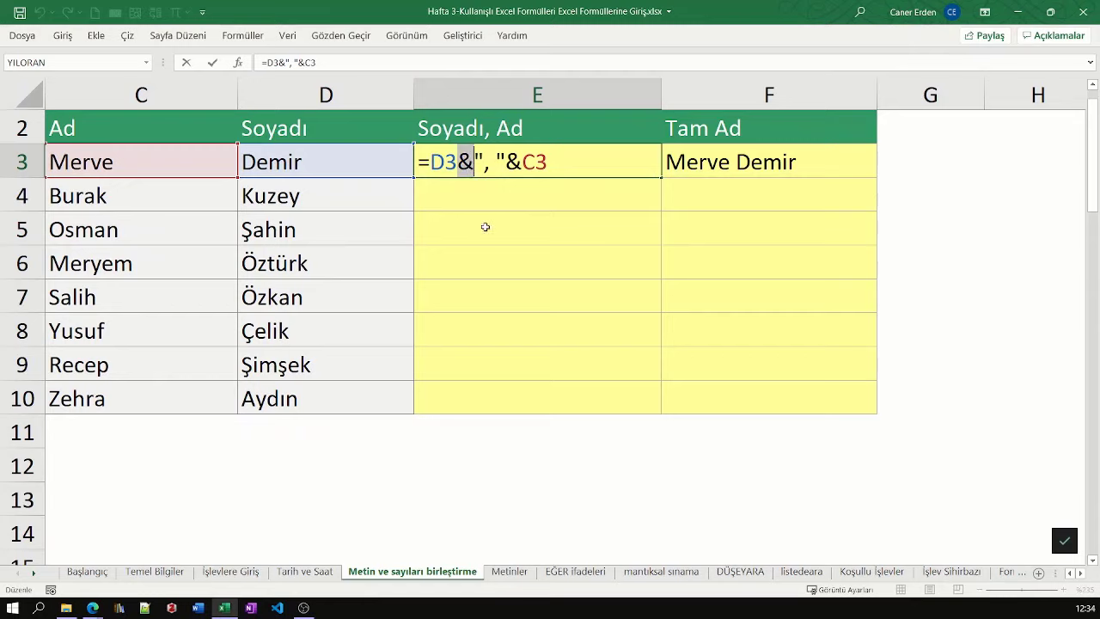
mouse_move(457, 164)
left_mouse_down()
mouse_move(430, 163)
mouse_move(507, 164)
left_mouse_up()
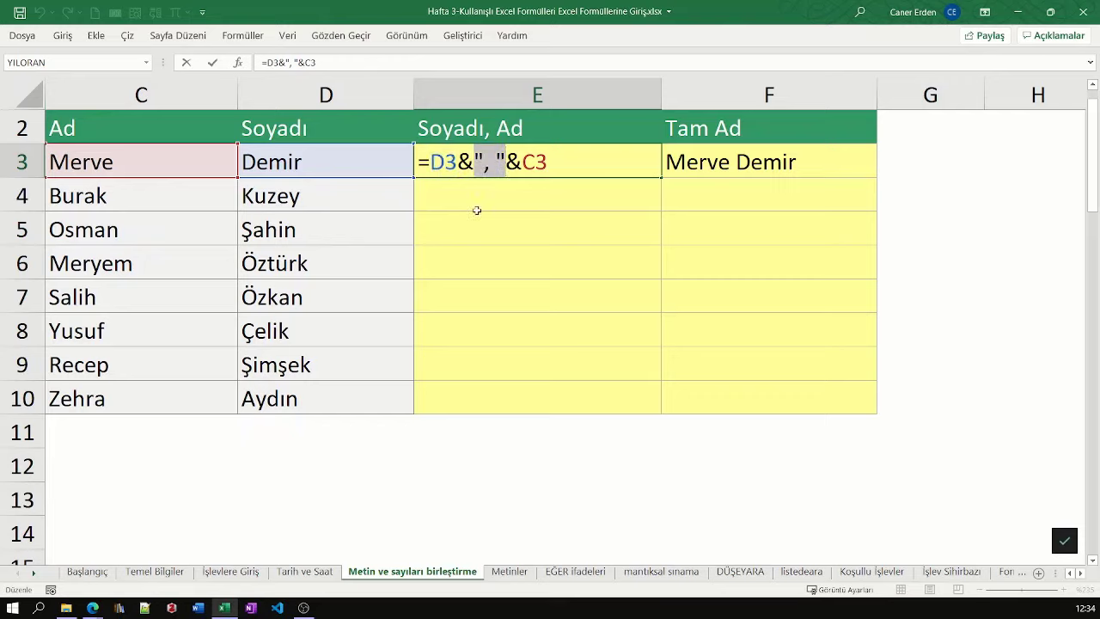
left_click(486, 165)
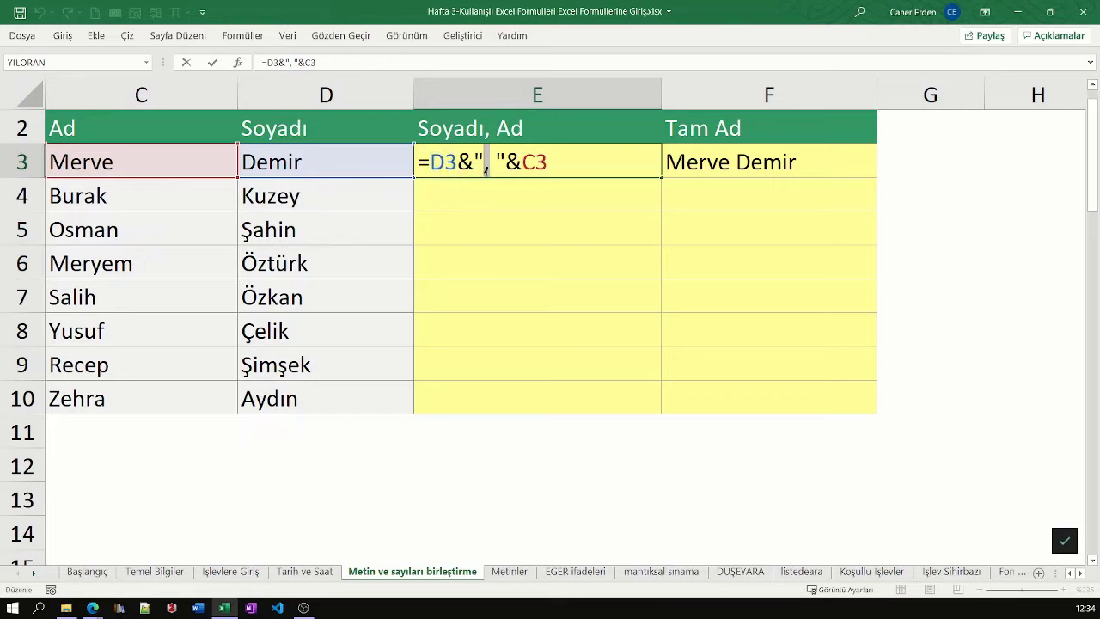
left_click(491, 165)
left_click_drag(457, 163, 432, 163)
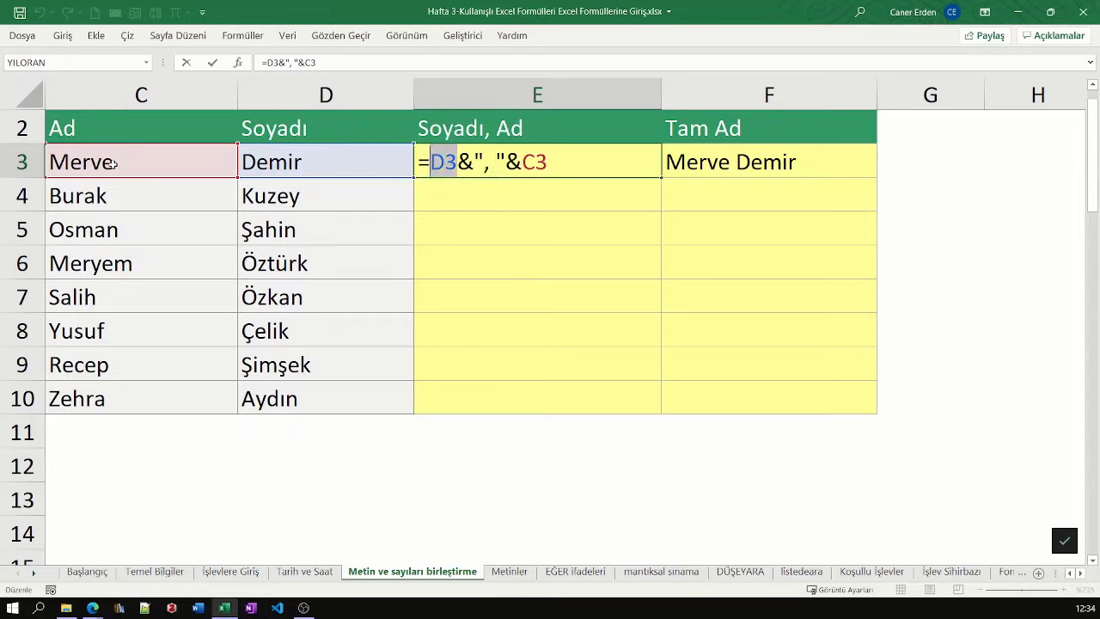
left_click(487, 161)
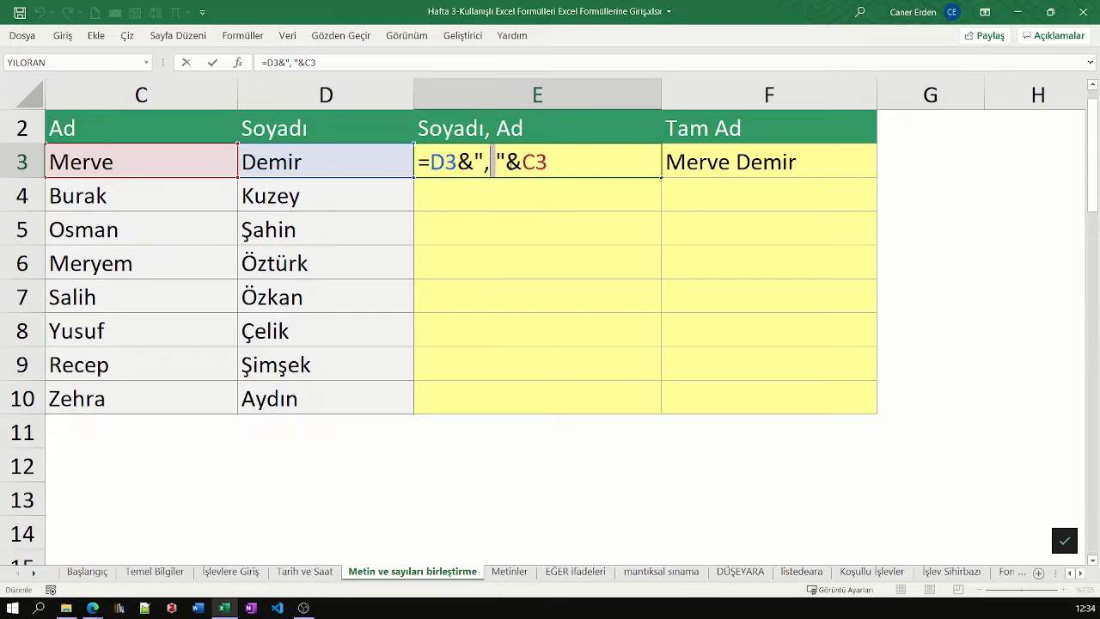
left_click(507, 163)
left_click(524, 161)
left_click_drag(457, 161, 474, 162)
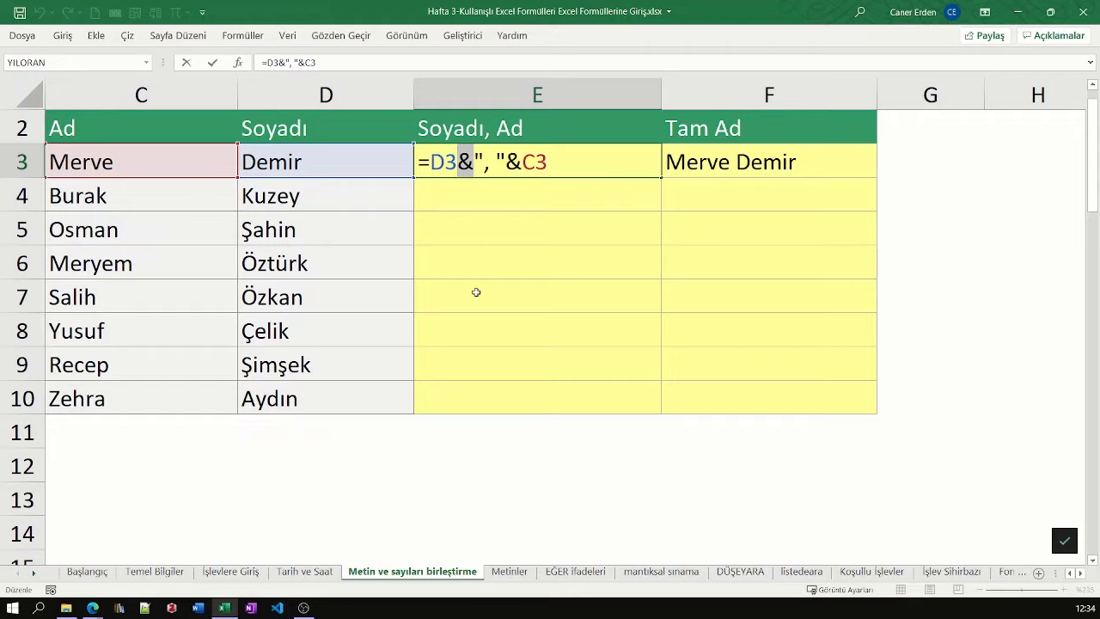
key("ctrl+Return")
Step through F3's full-name formula, highlighting the quoted space, the & and D3, without changing it
left_click(725, 163)
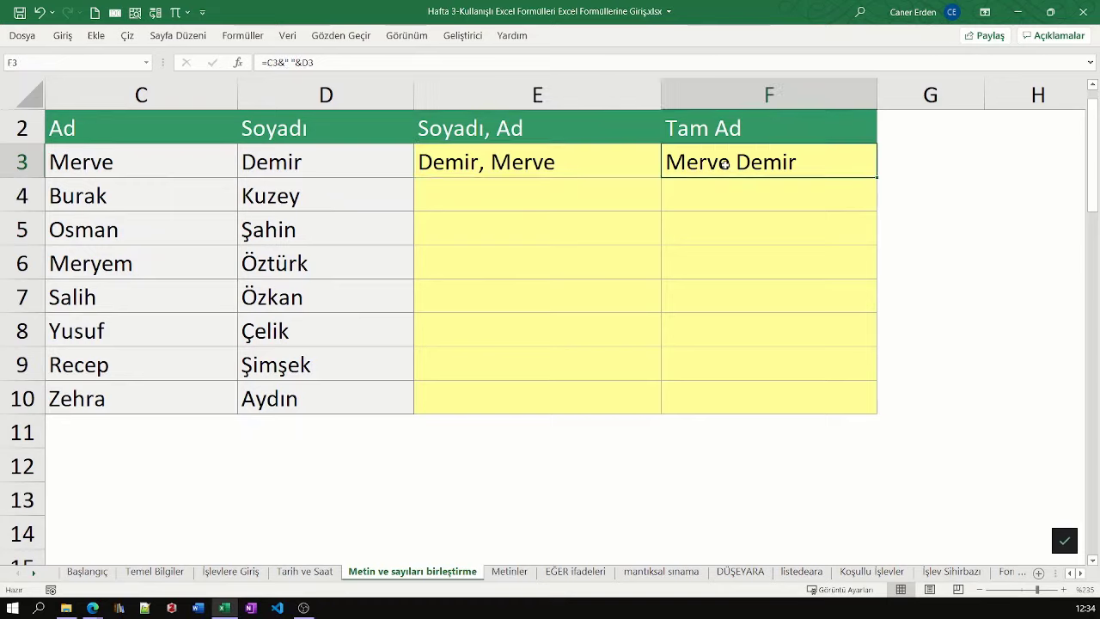
double_click(696, 165)
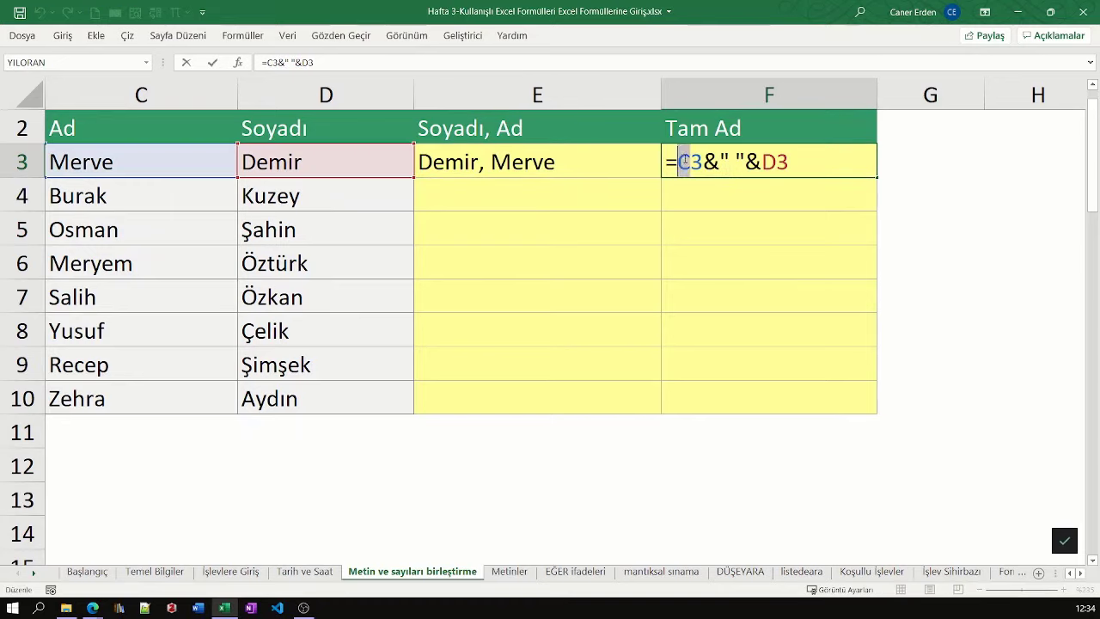
key("Right")
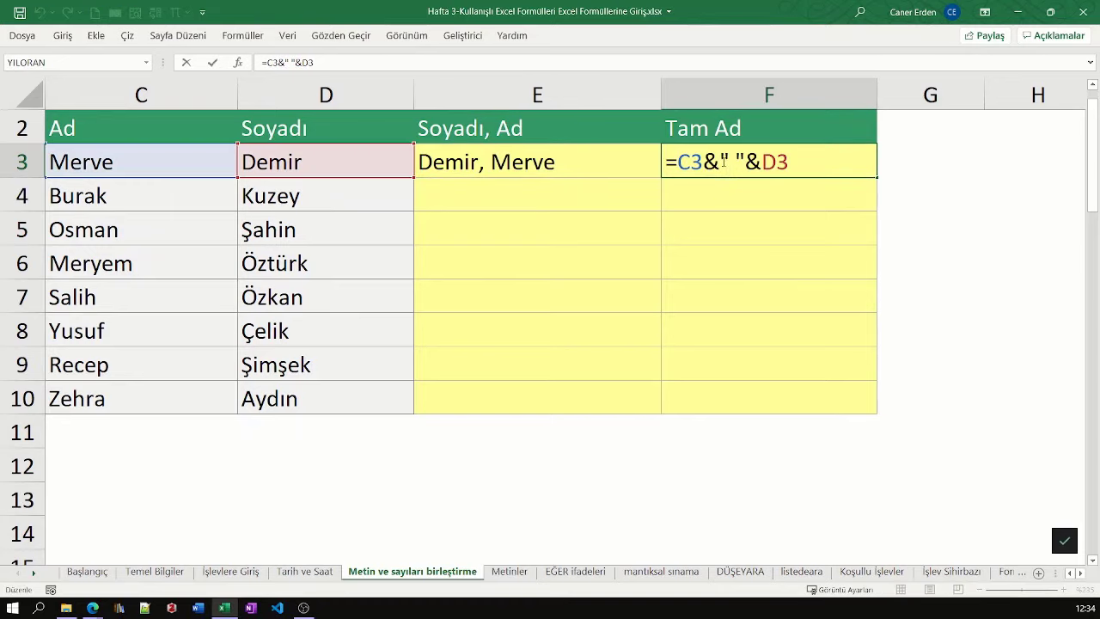
key("shift+Right")
key("Left")
key("shift+Left")
key("Right")
key("Right")
key("shift+Right")
left_click_drag(789, 163, 761, 163)
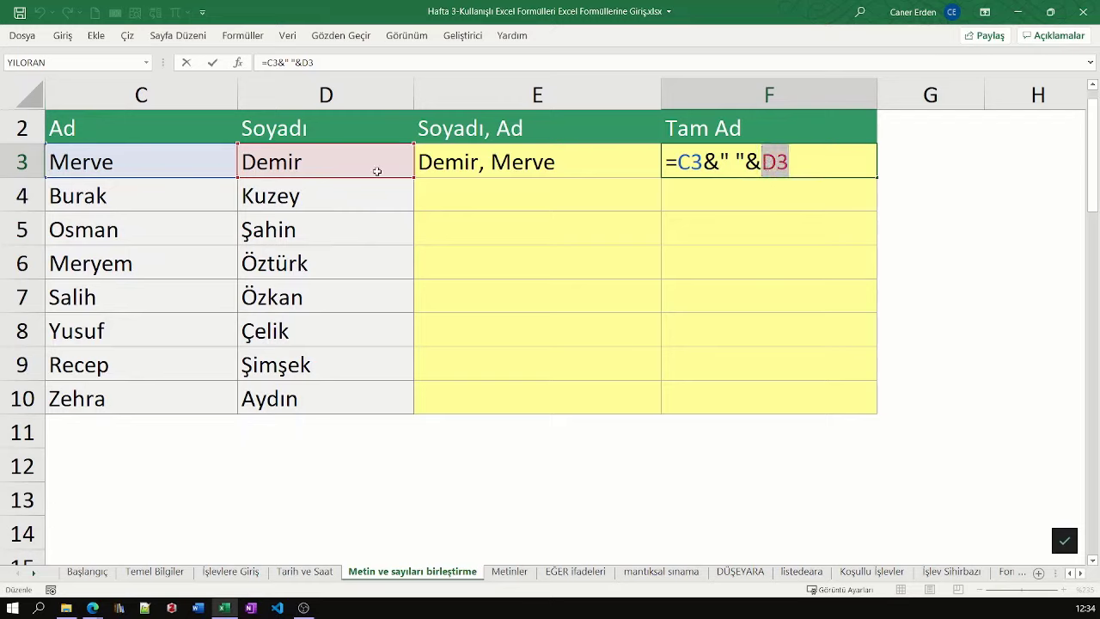
left_click(733, 158)
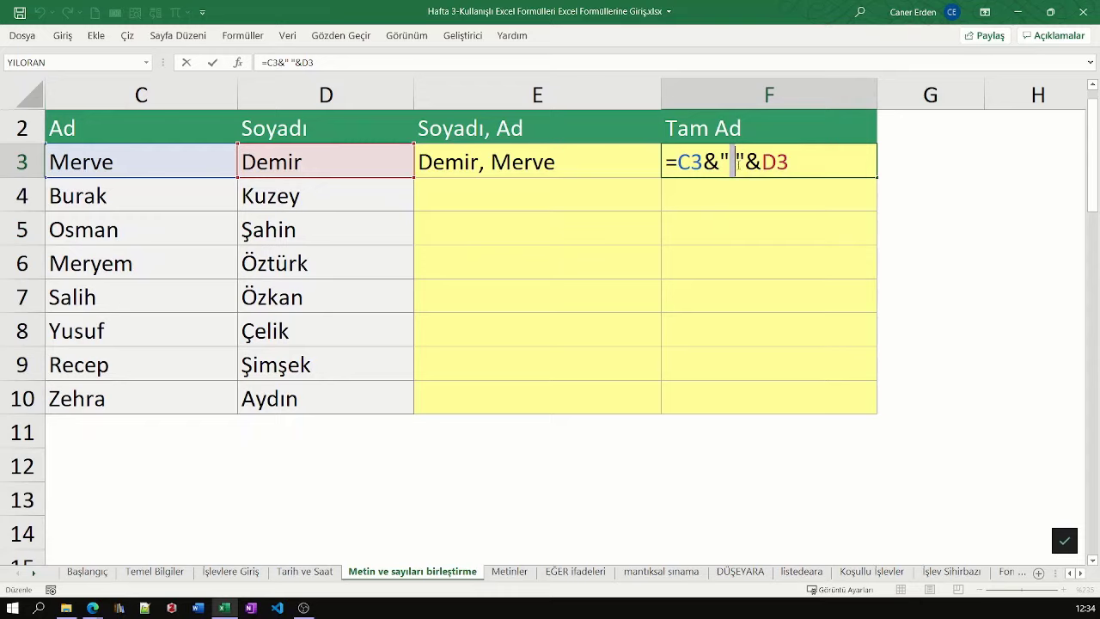
key("ctrl+Return")
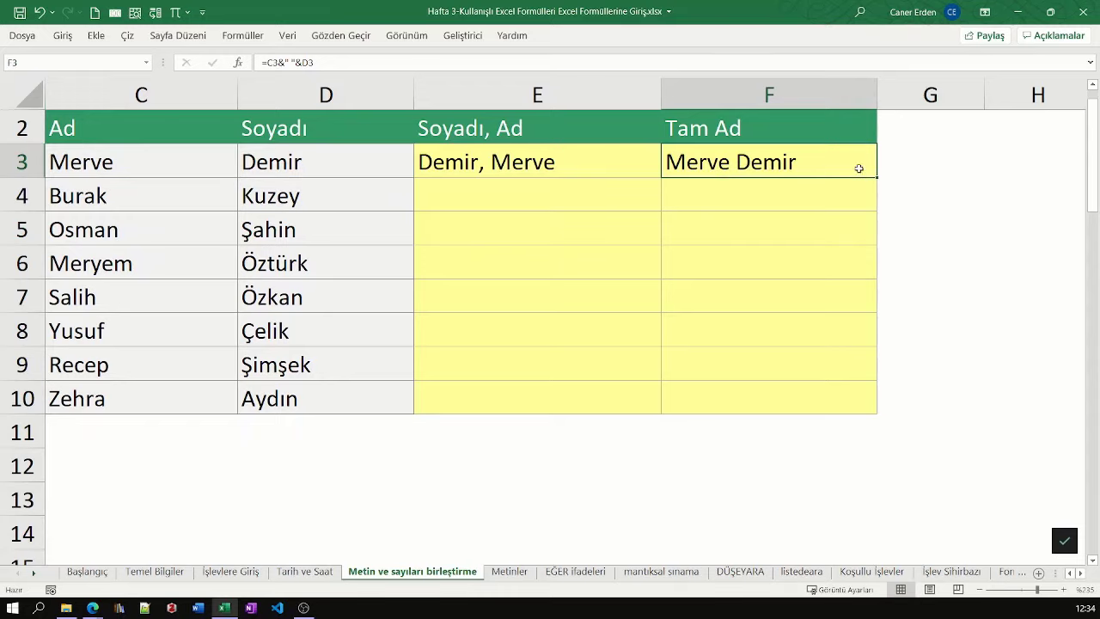
Begin a BİRLEŞTİR formula in G3 referencing C3, then cancel it
left_click(899, 169)
type("=")
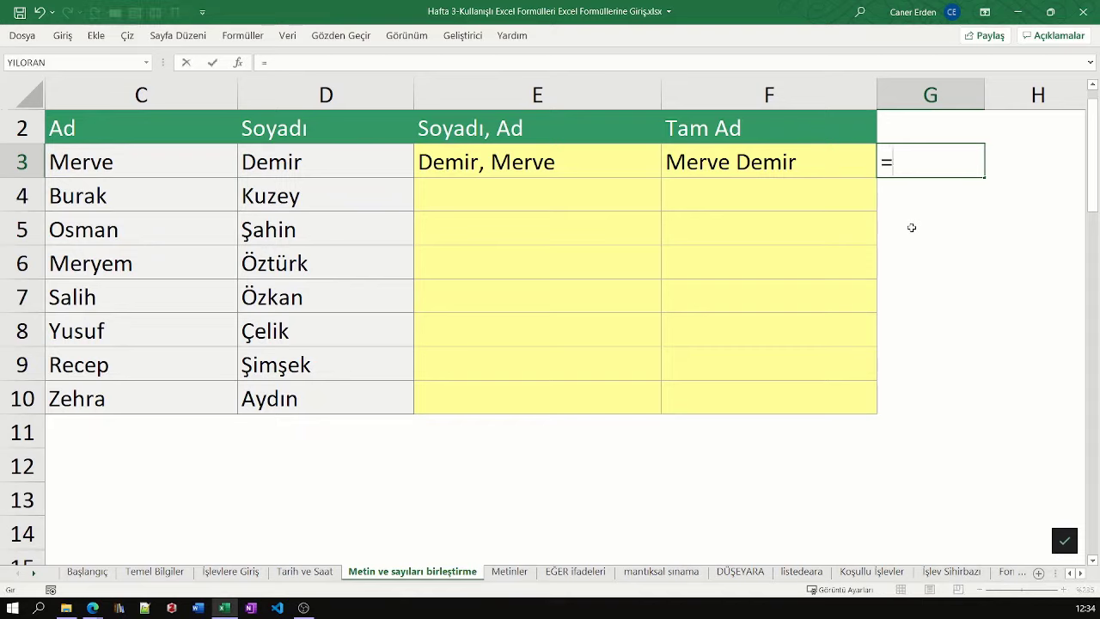
type("birle")
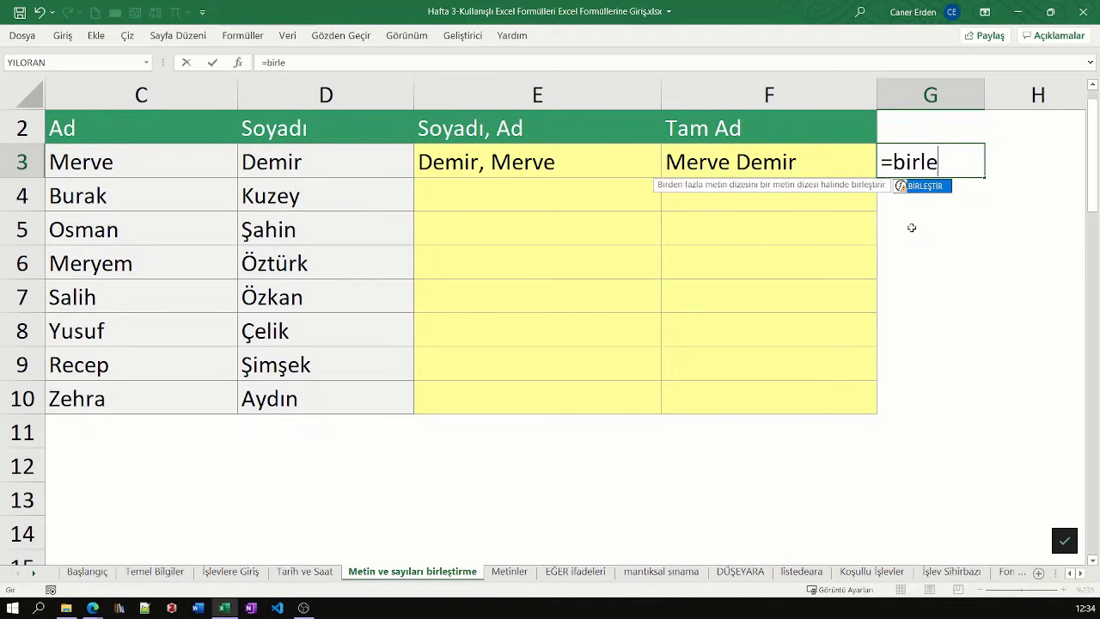
key("Tab")
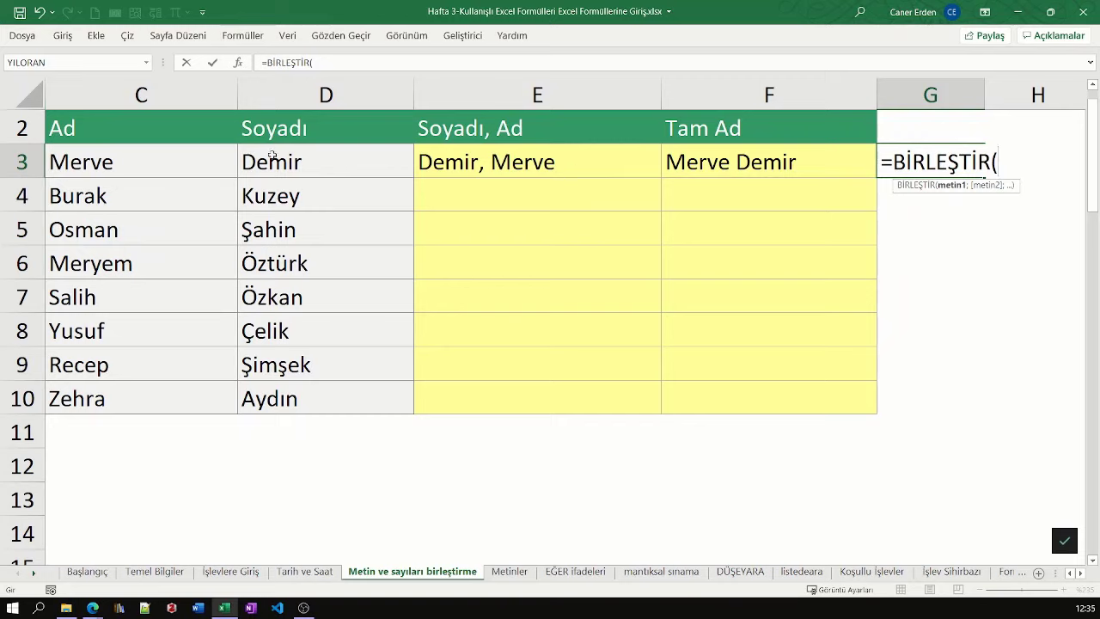
left_click(170, 165)
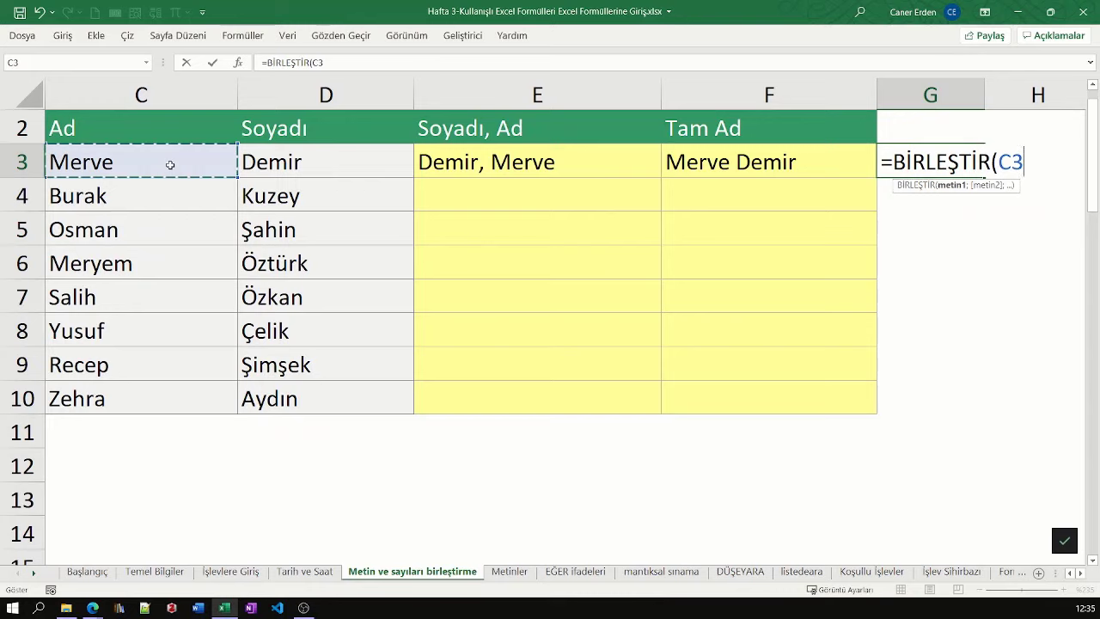
type(";")
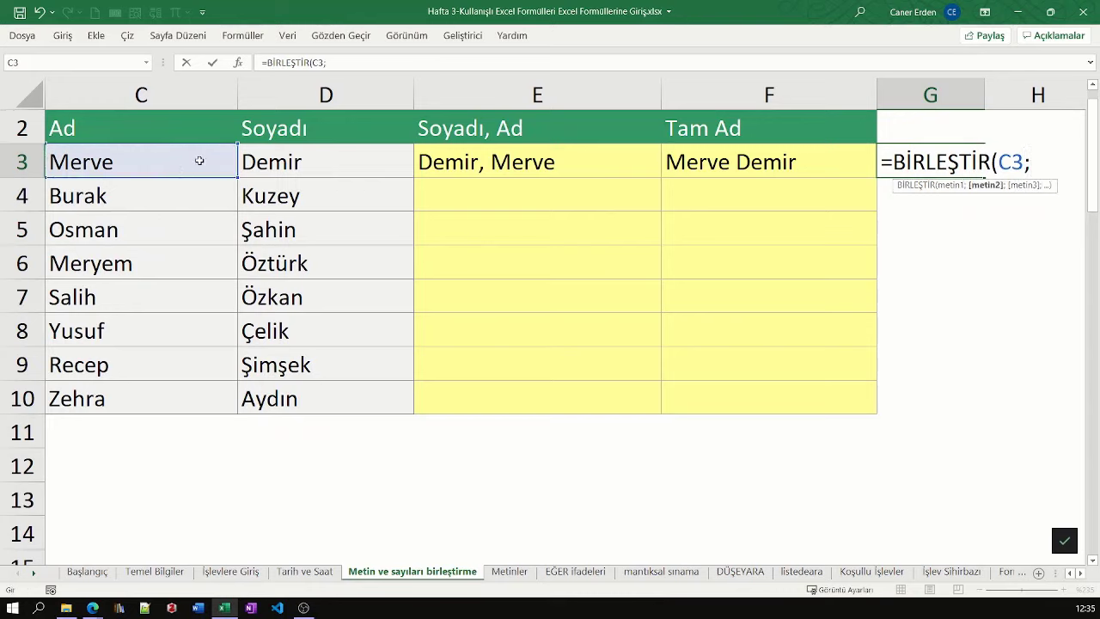
key("Escape")
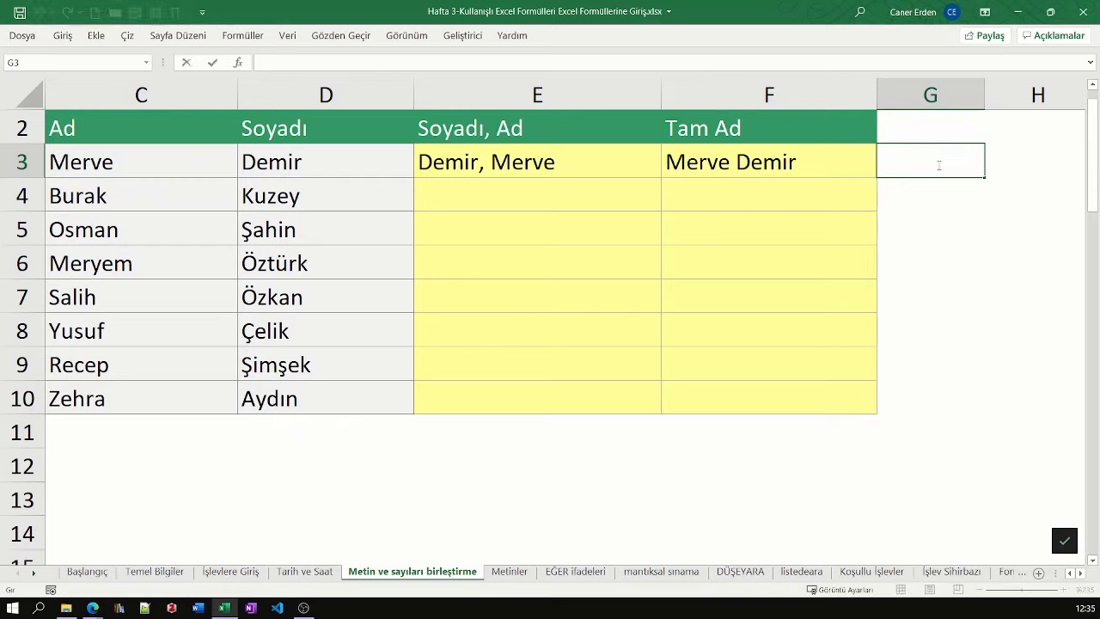
Enter =BİRLEŞTİR(C3;" ";D3) in G3 and compare it with F3's formula
type("=birl")
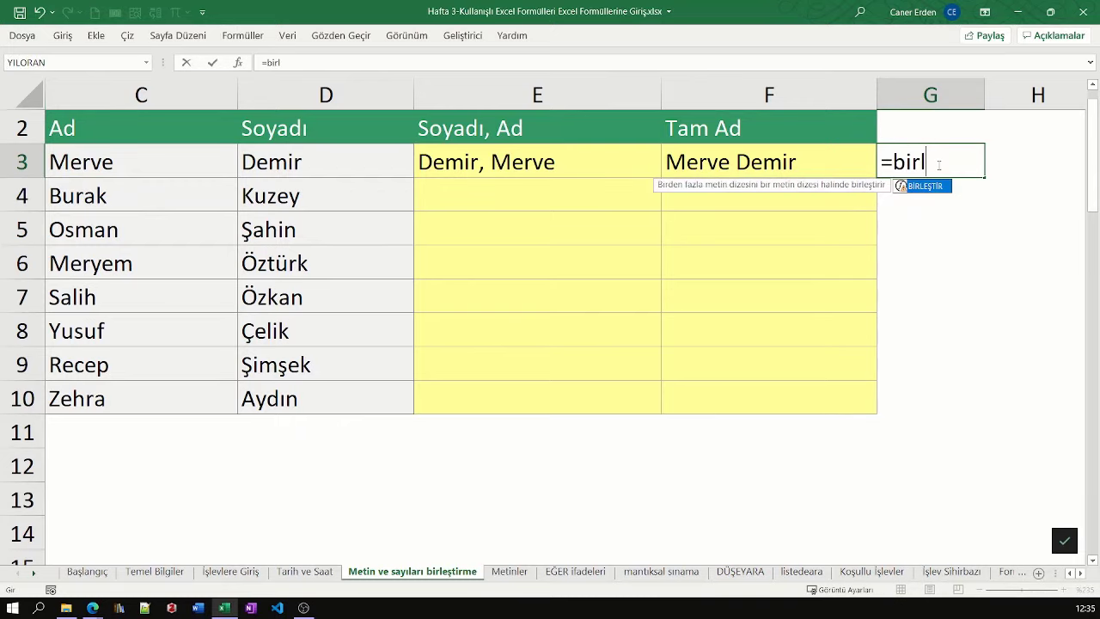
key("Tab")
left_click(110, 156)
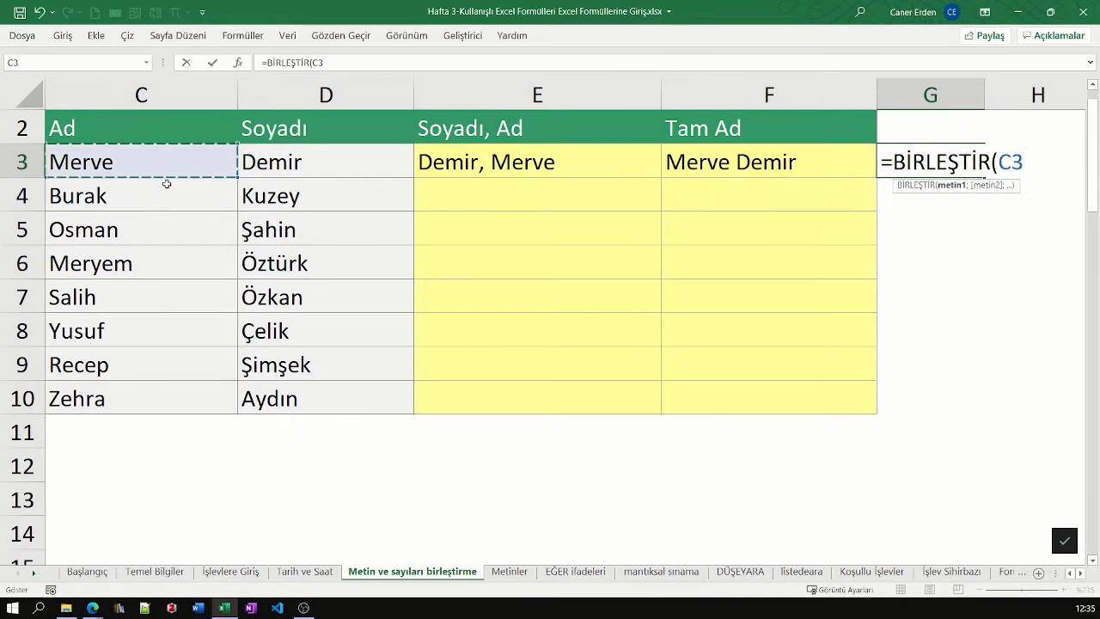
type(";")
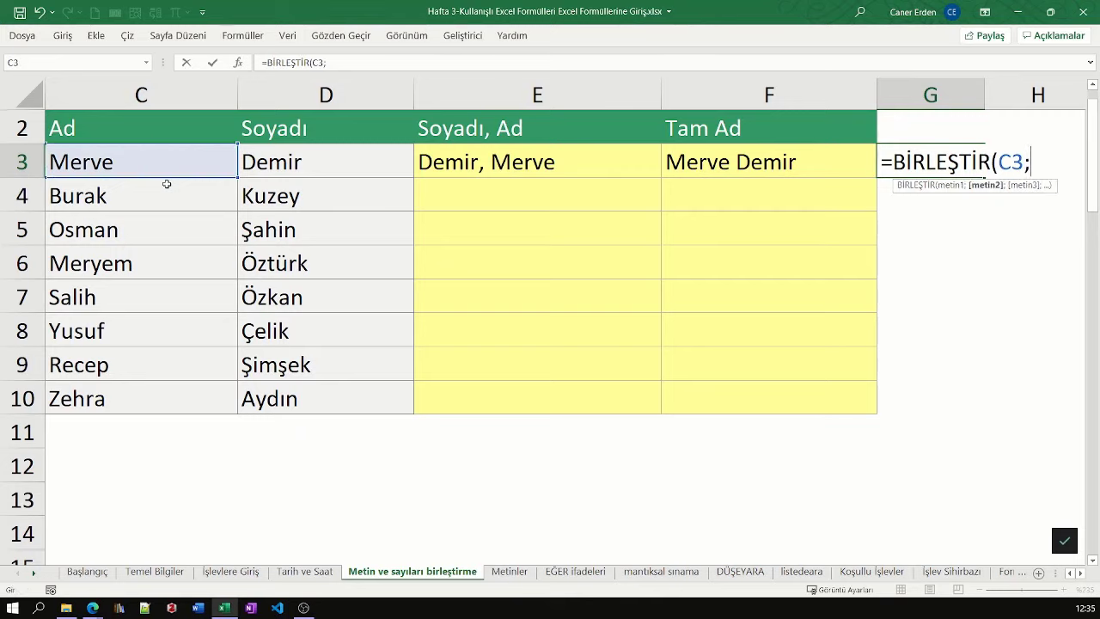
type("\" \"")
type(";")
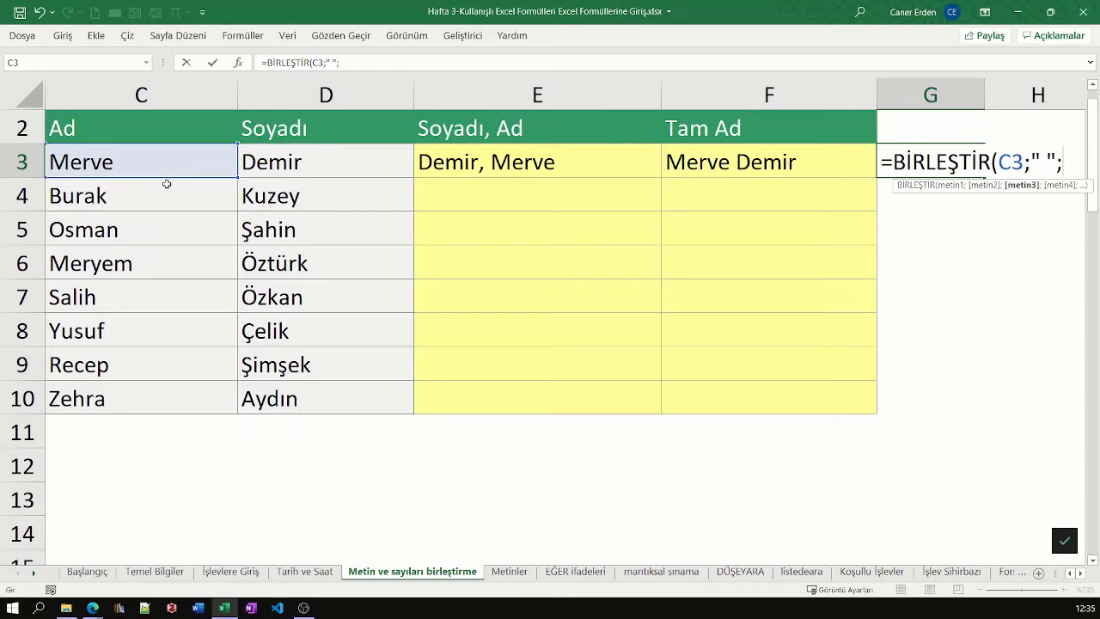
left_click(338, 163)
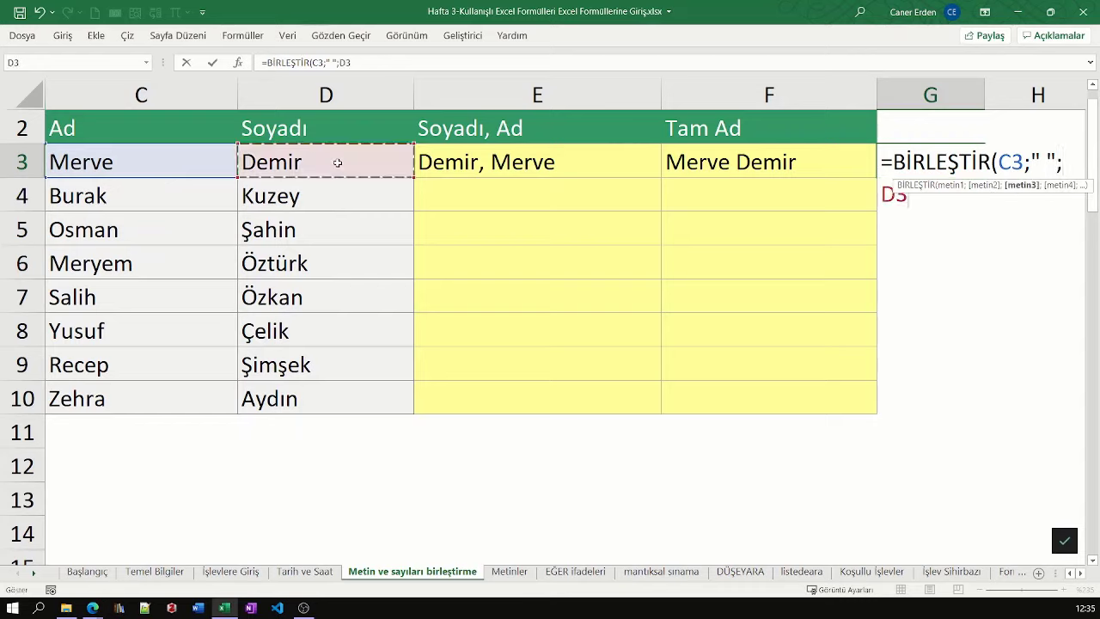
type(")")
key("Return")
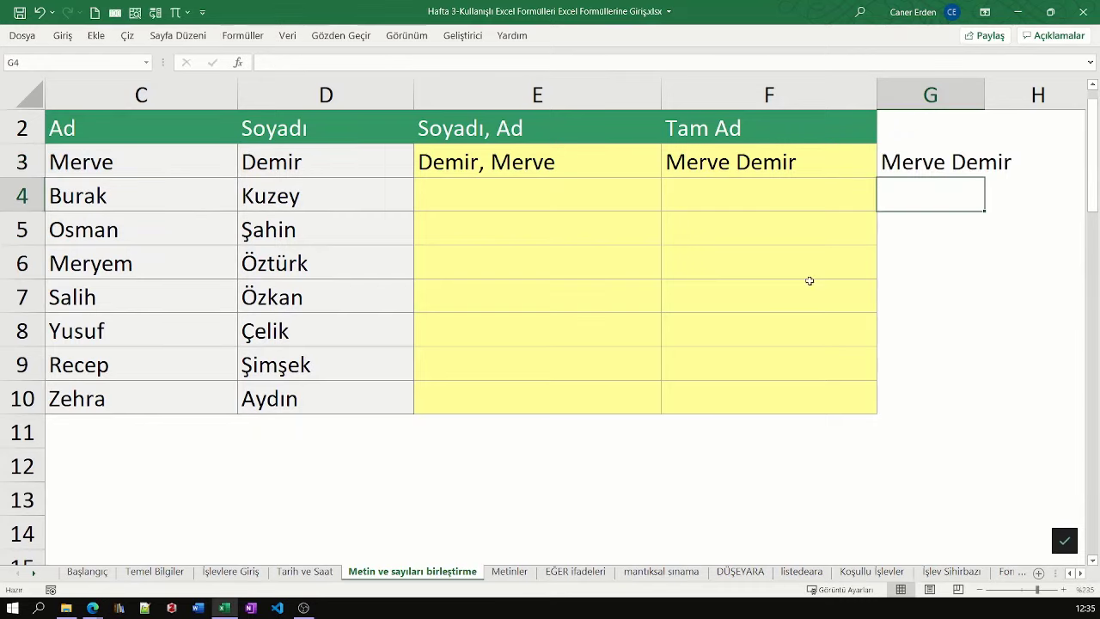
left_click(919, 163)
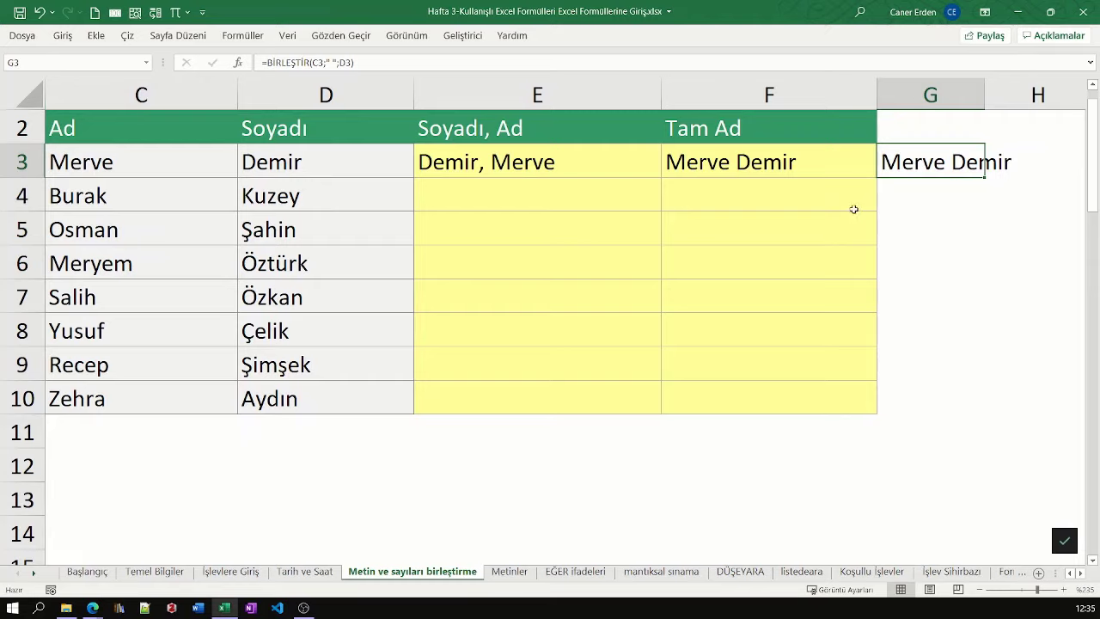
left_click(748, 160)
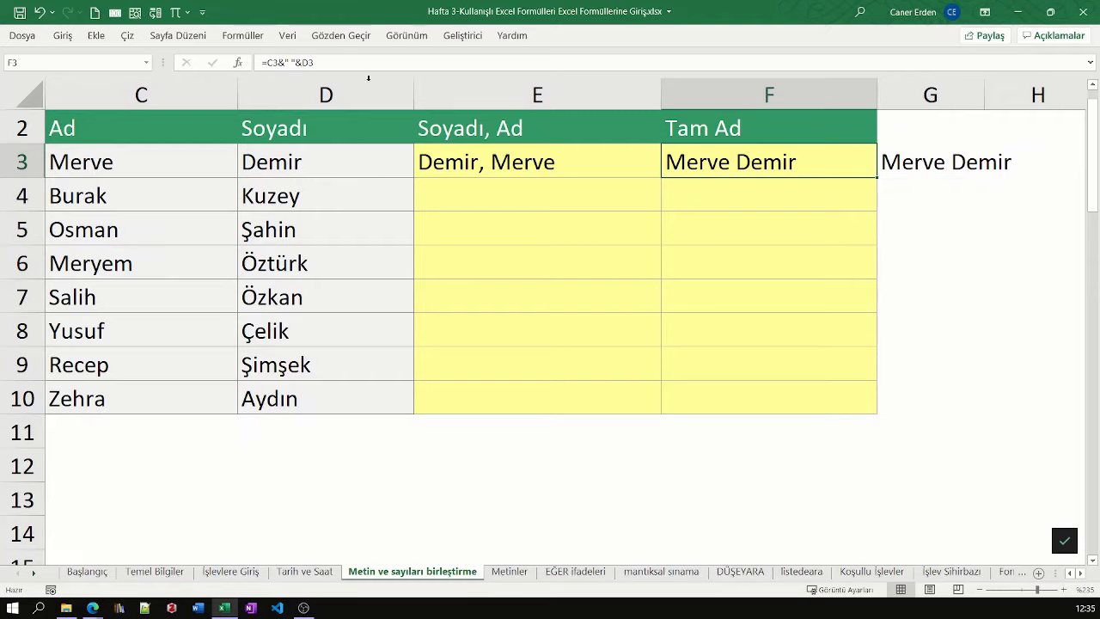
Review F3's formula without changes and zoom the sheet out to 120%
double_click(722, 160)
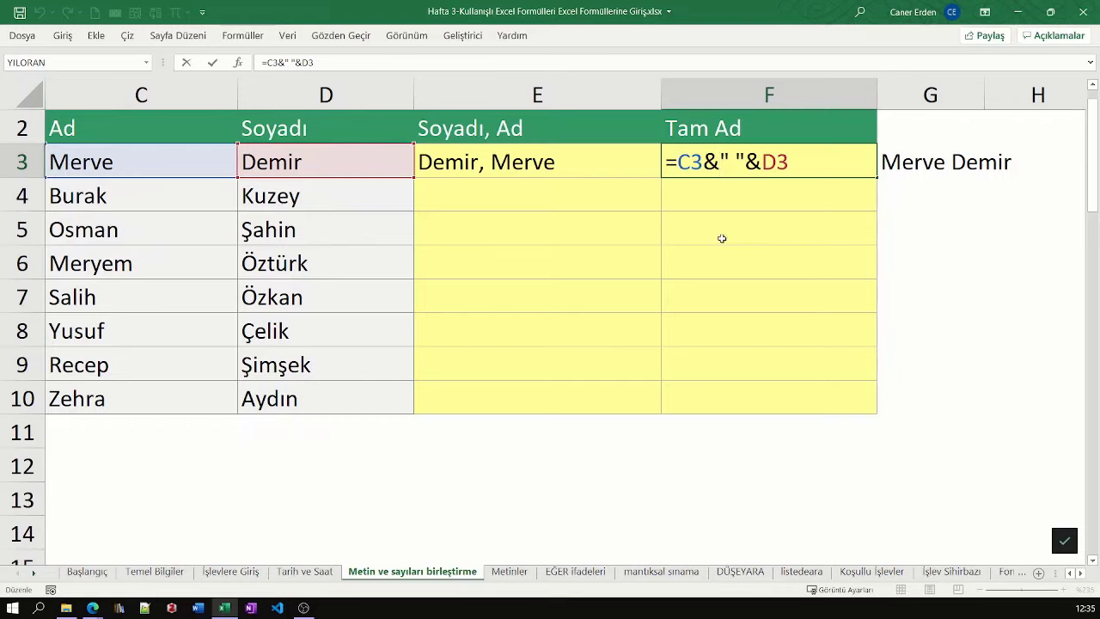
key("ctrl+Return")
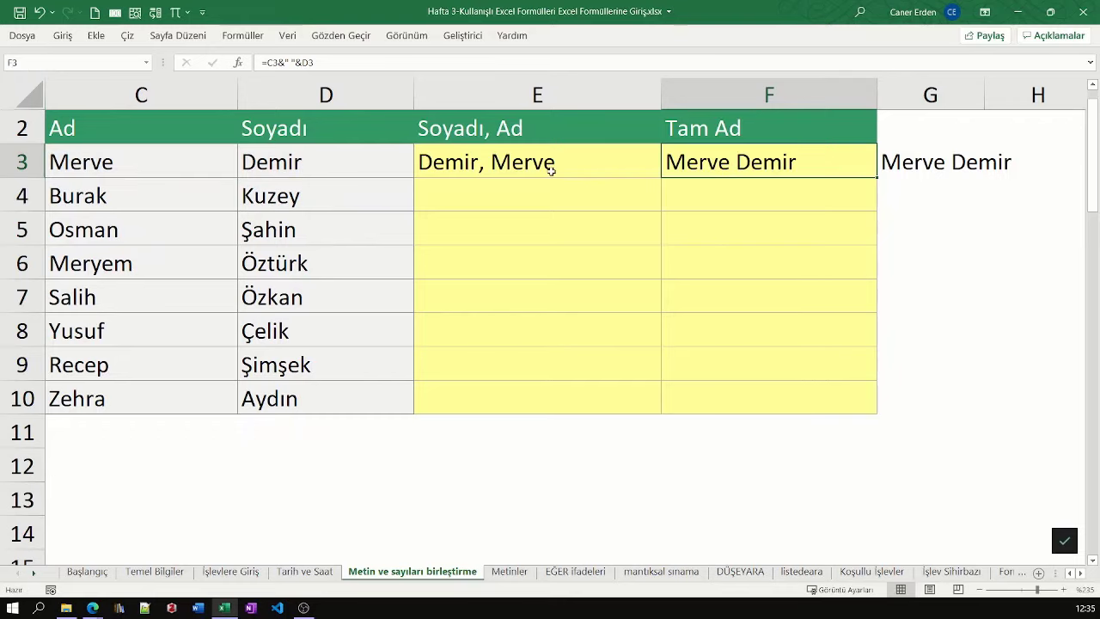
left_click(980, 590)
left_click(980, 590)
left_click(980, 591)
left_click(980, 591)
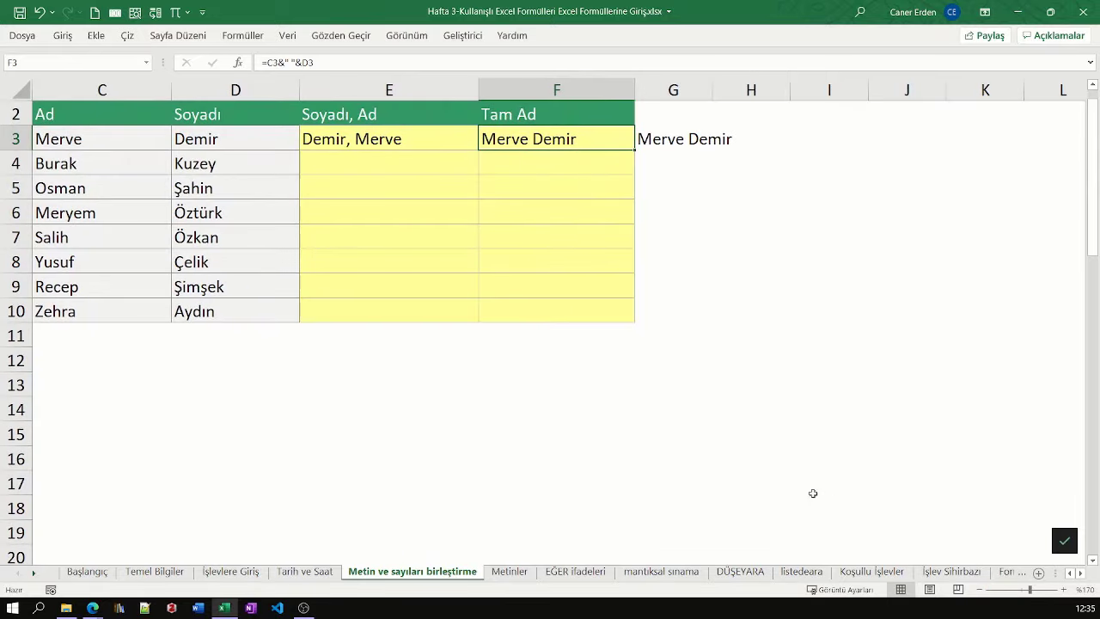
scroll(1072, 576, "left", 5)
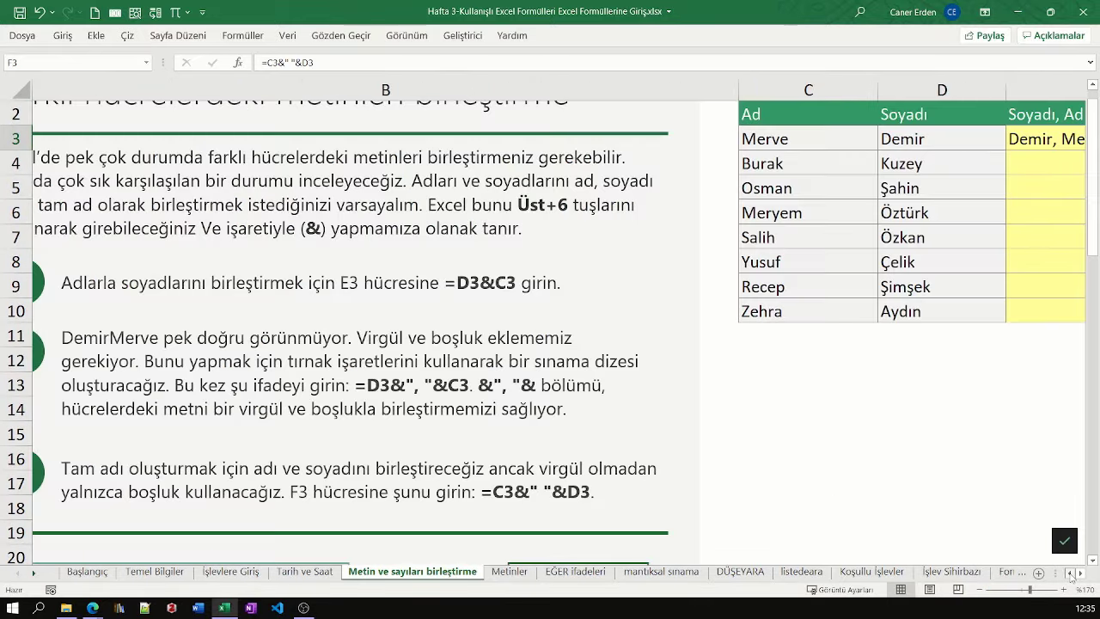
left_click(979, 590)
left_click(979, 589)
left_click(979, 589)
left_click(979, 589)
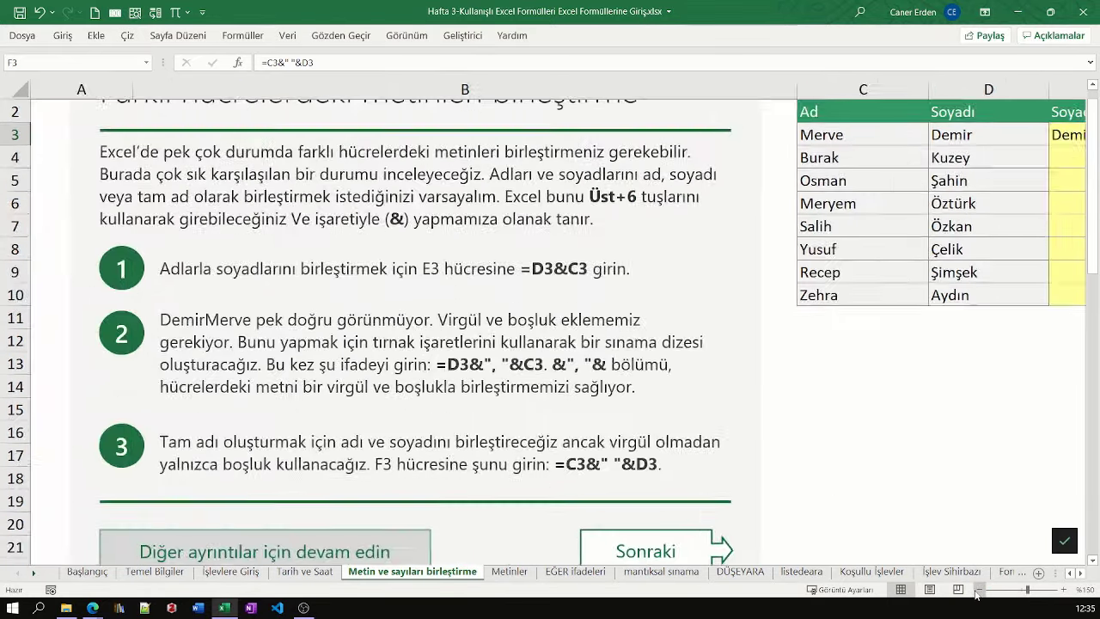
left_click(977, 592)
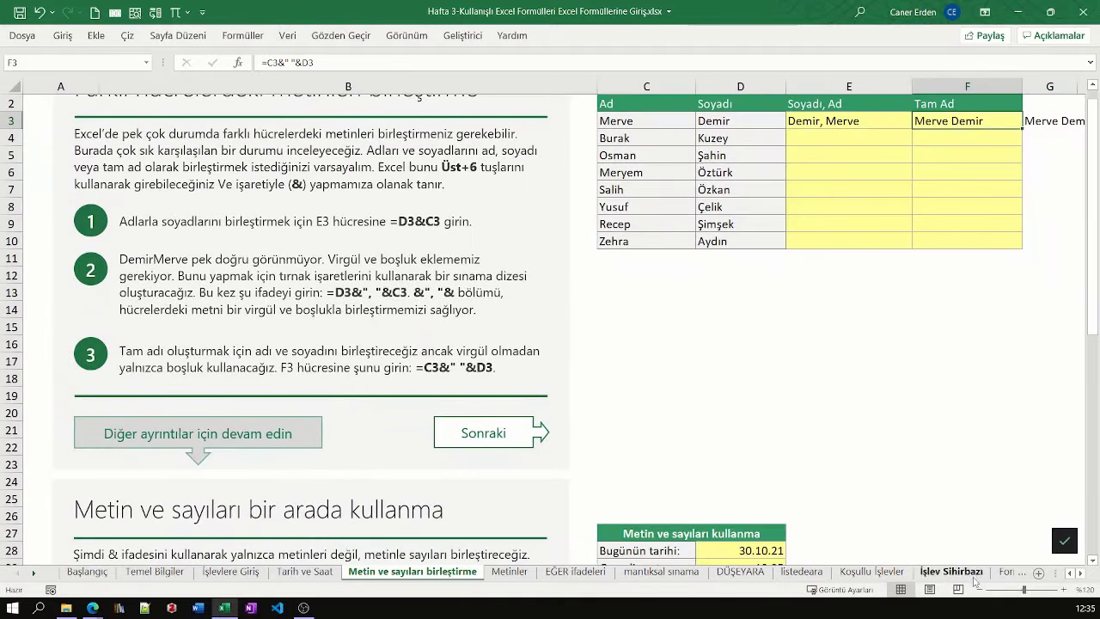
Toggle Page Break Preview and back to Normal, then scroll down to the date tables
left_click(958, 589)
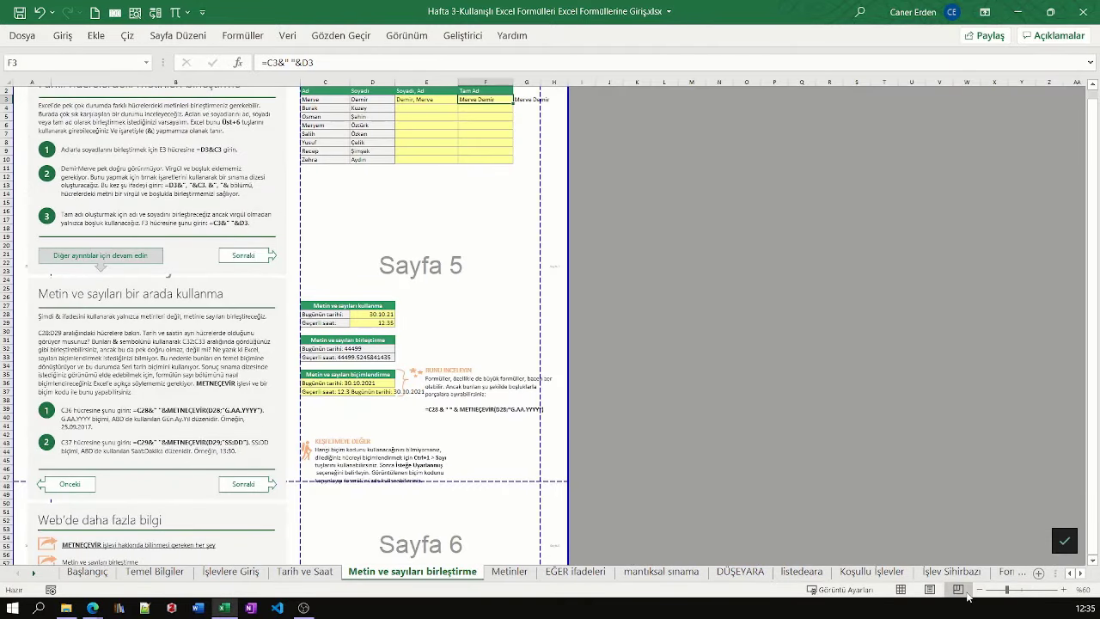
left_click(901, 590)
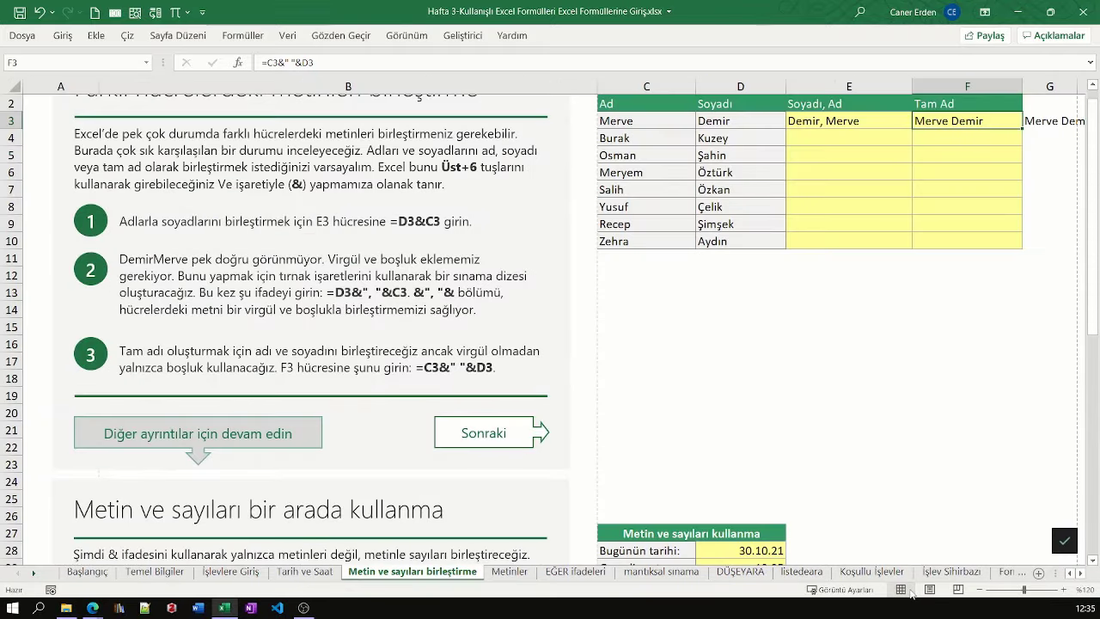
scroll(823, 411, "down", 5)
scroll(823, 411, "down", 1)
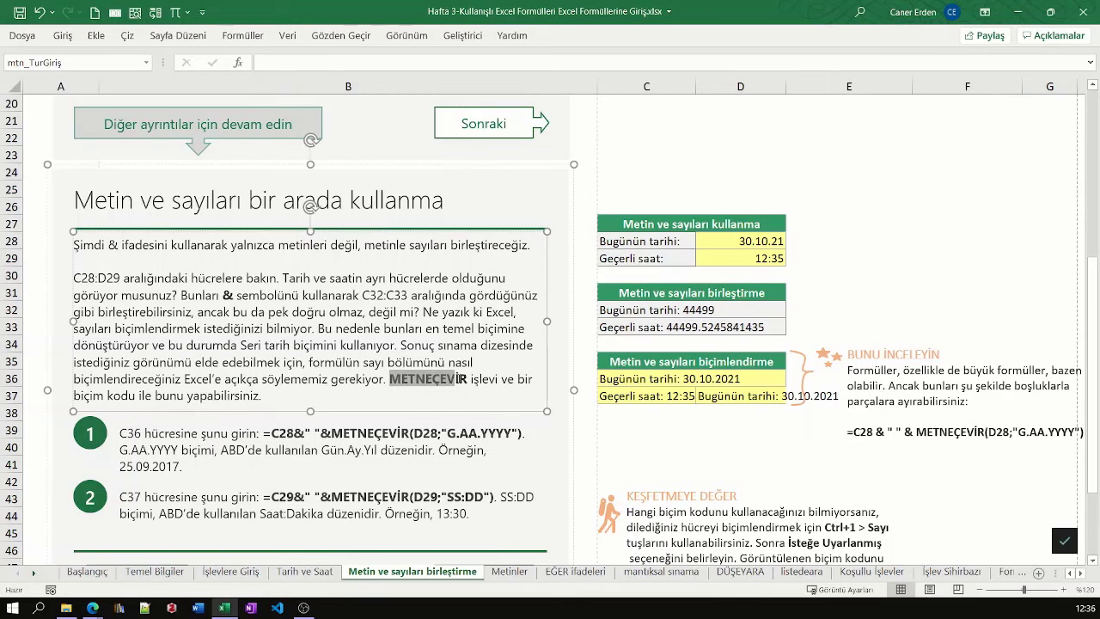
Enter ="bugünün tarihi:"&D28 in F28, showing bugünün tarihi:44499
left_click_drag(390, 379, 468, 379)
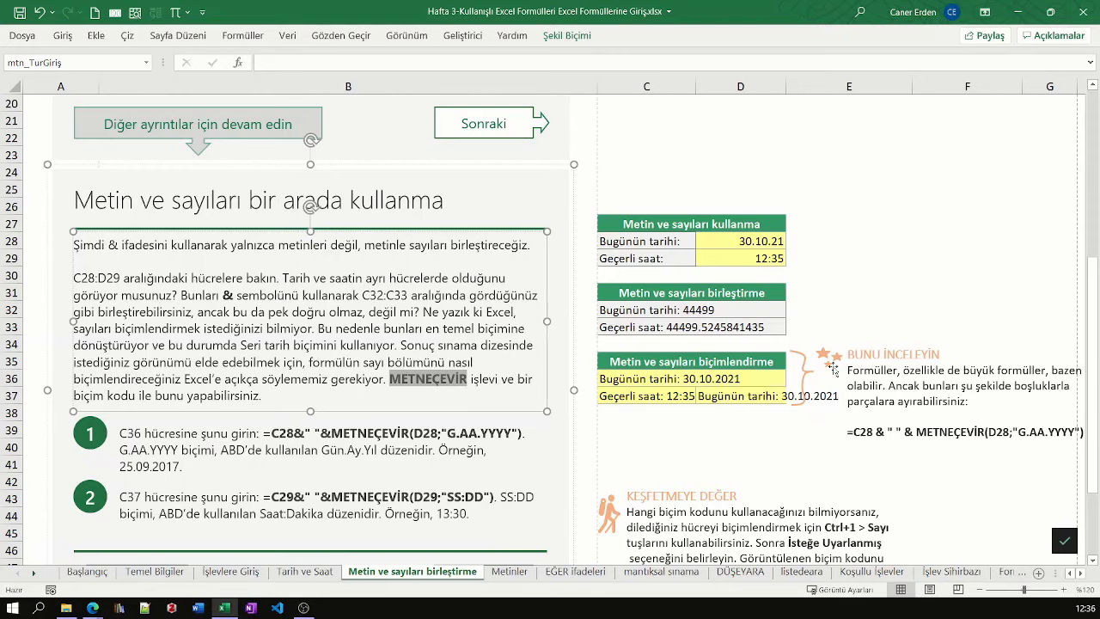
left_click(722, 238)
key("Right")
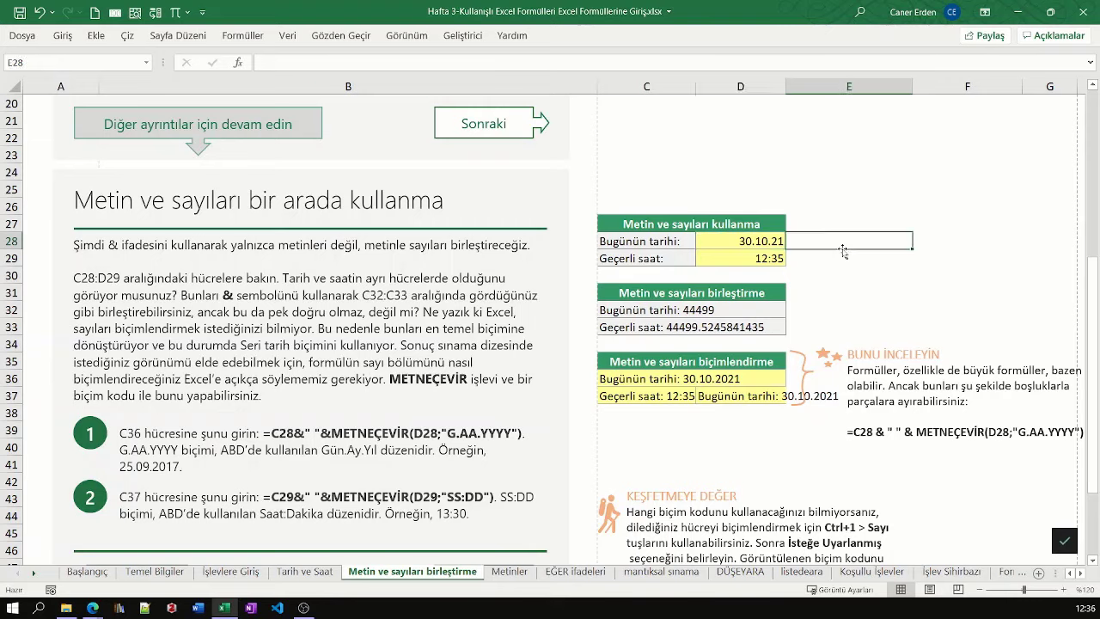
key("Right")
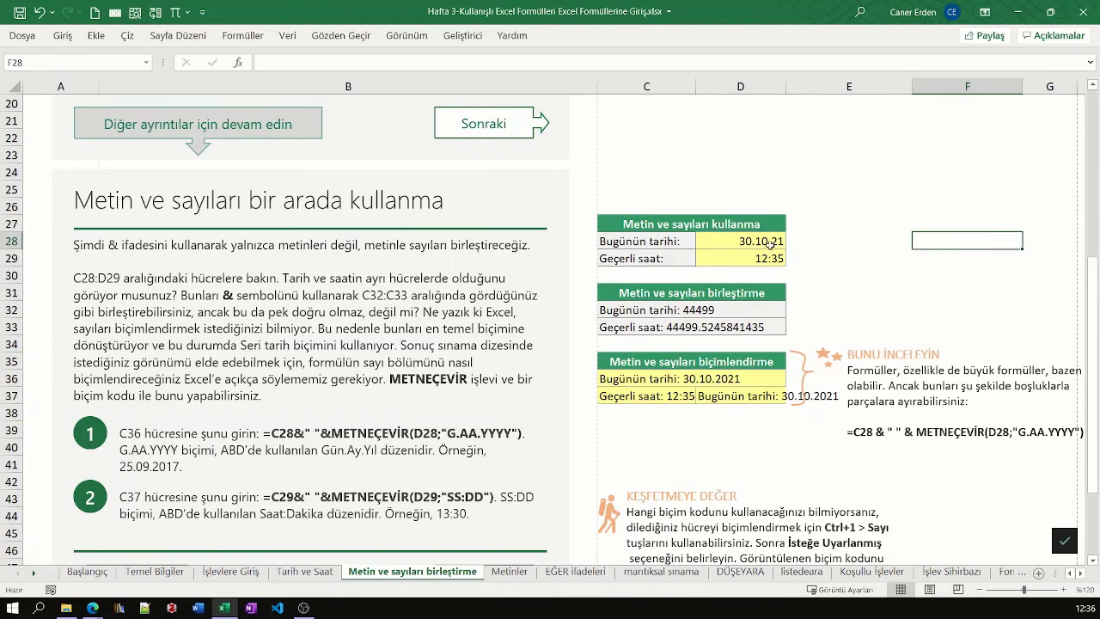
type("=")
type("bu")
key("BackSpace")
key("BackSpace")
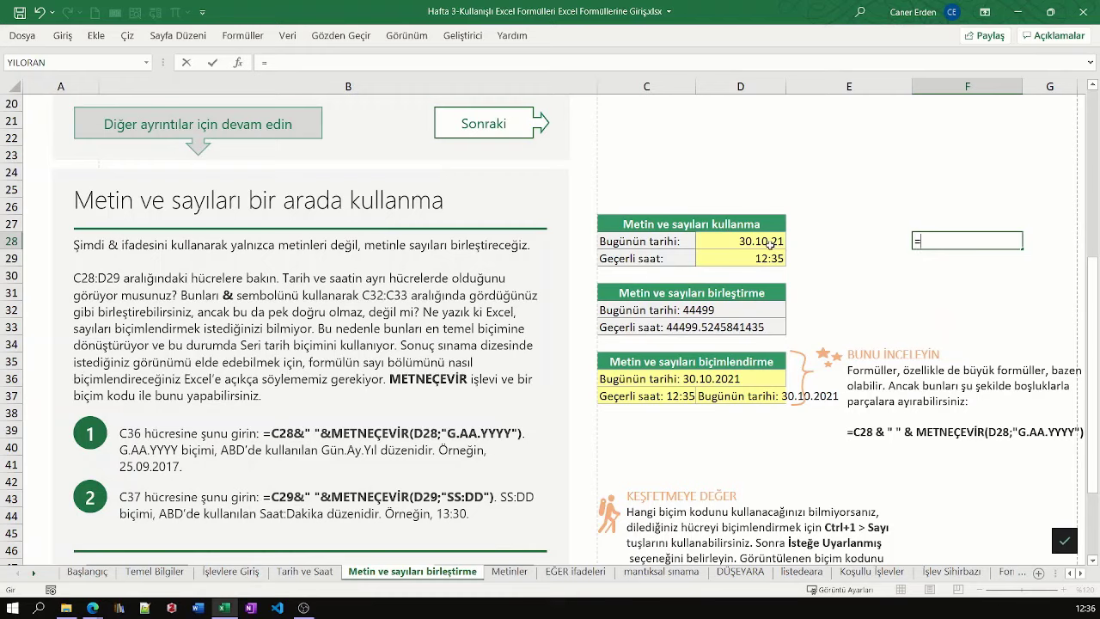
type("bug")
type("ünün tarihi\"")
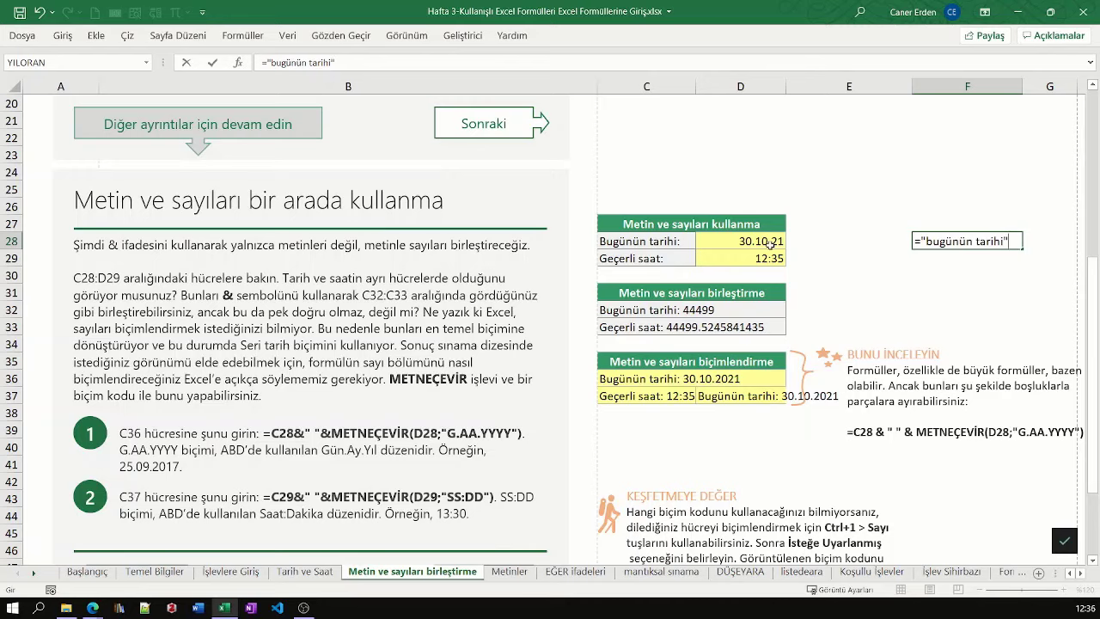
type("&")
left_click(1006, 240)
type(":")
left_click(733, 244)
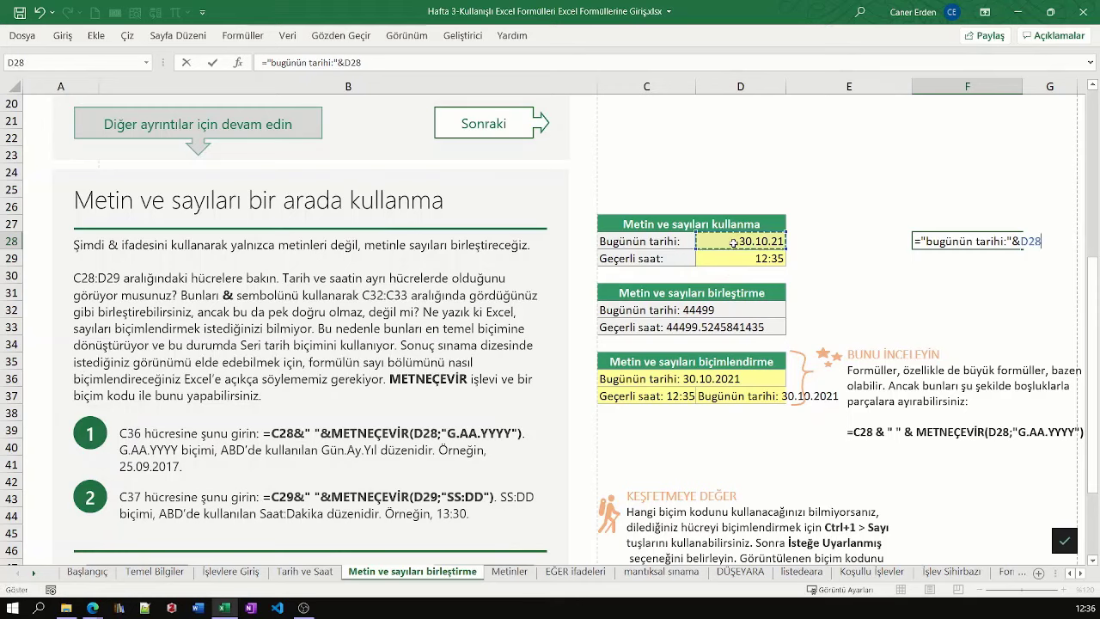
key("Return")
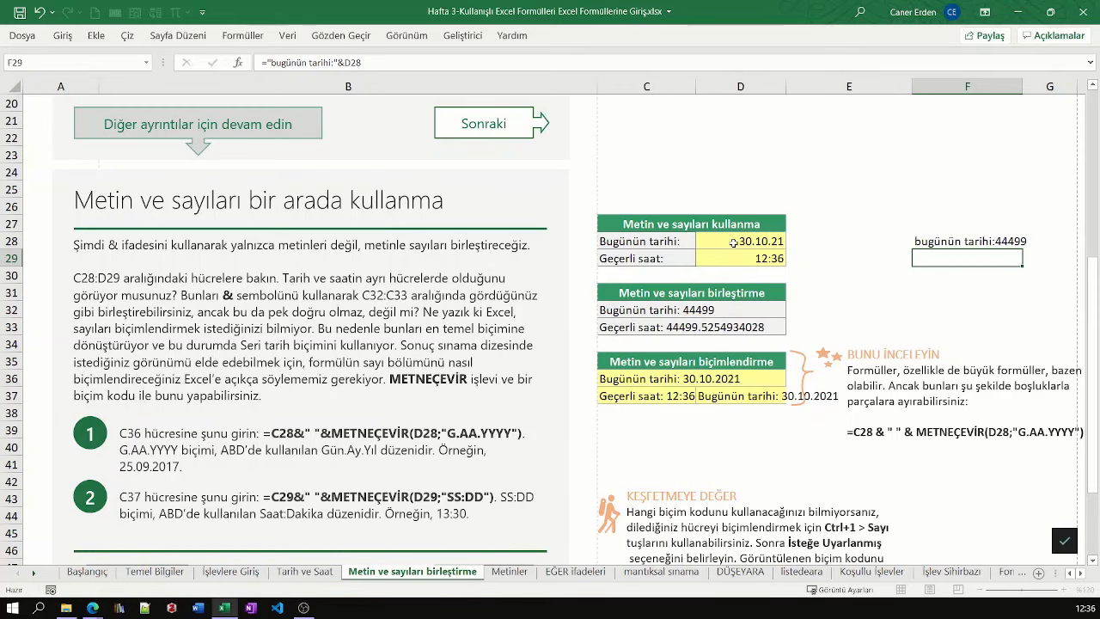
left_click(1013, 243)
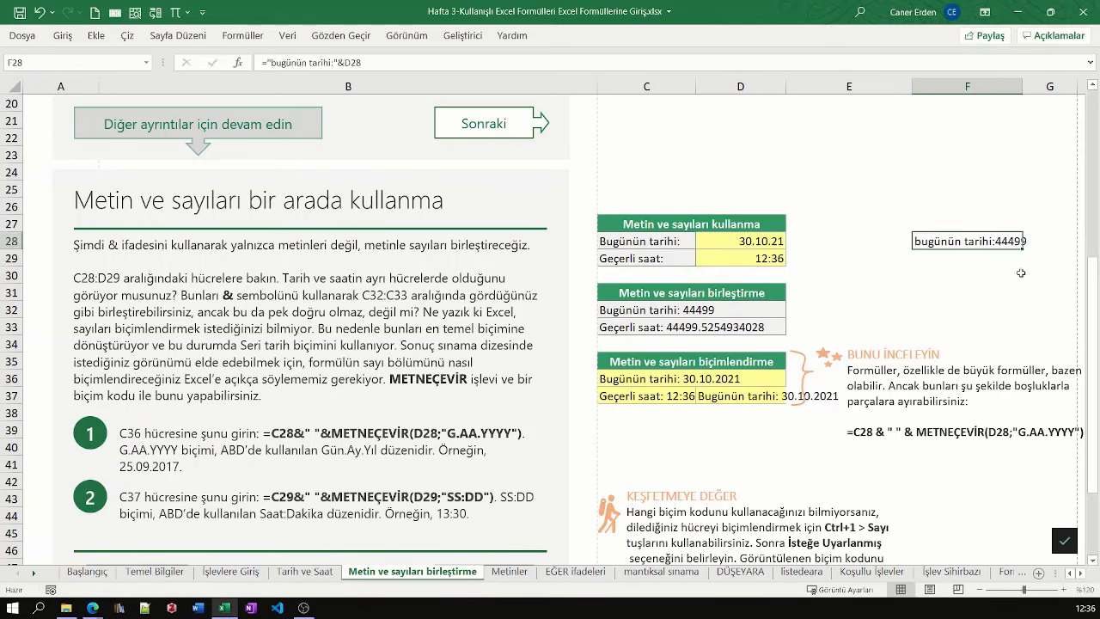
Autofit column F and begin inserting METNEÇEVİR before D28 in F28's formula
double_click(1023, 87)
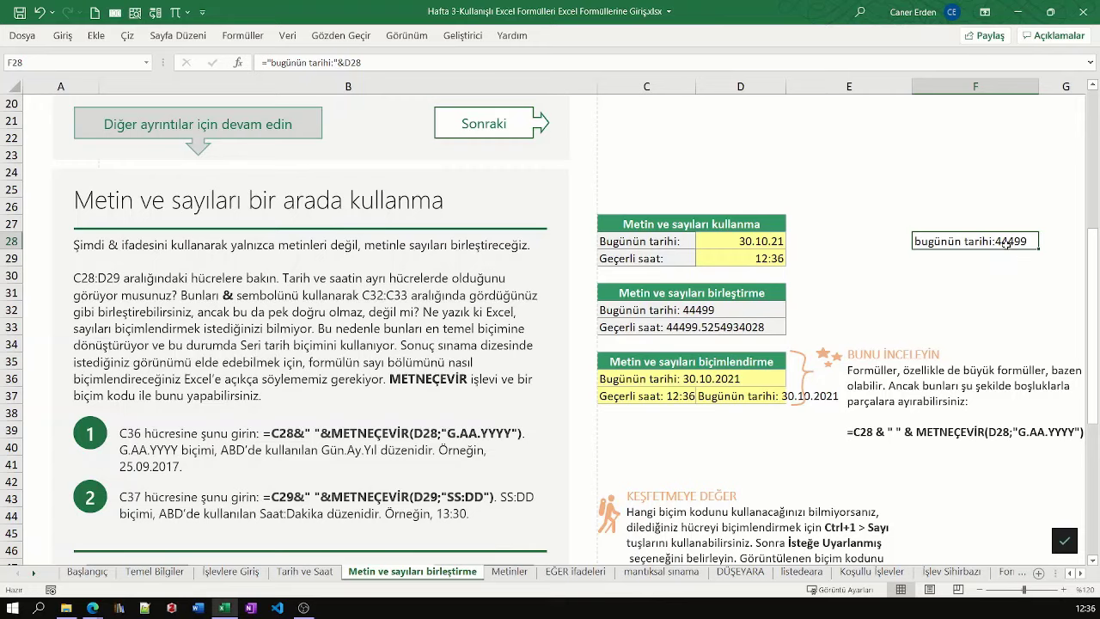
double_click(1006, 243)
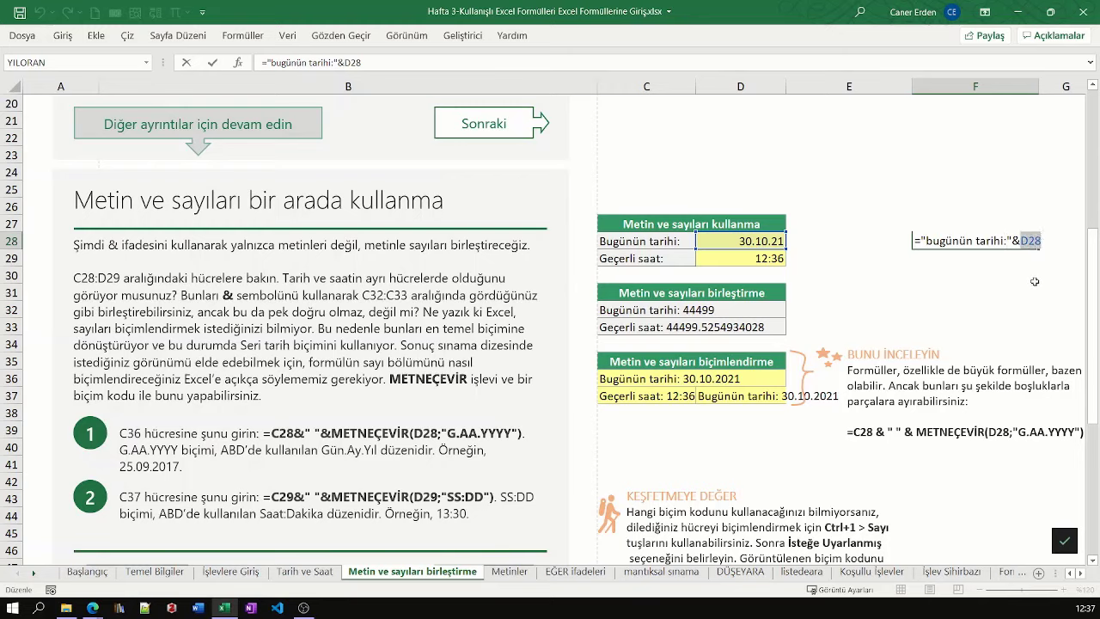
key("Left")
type("met")
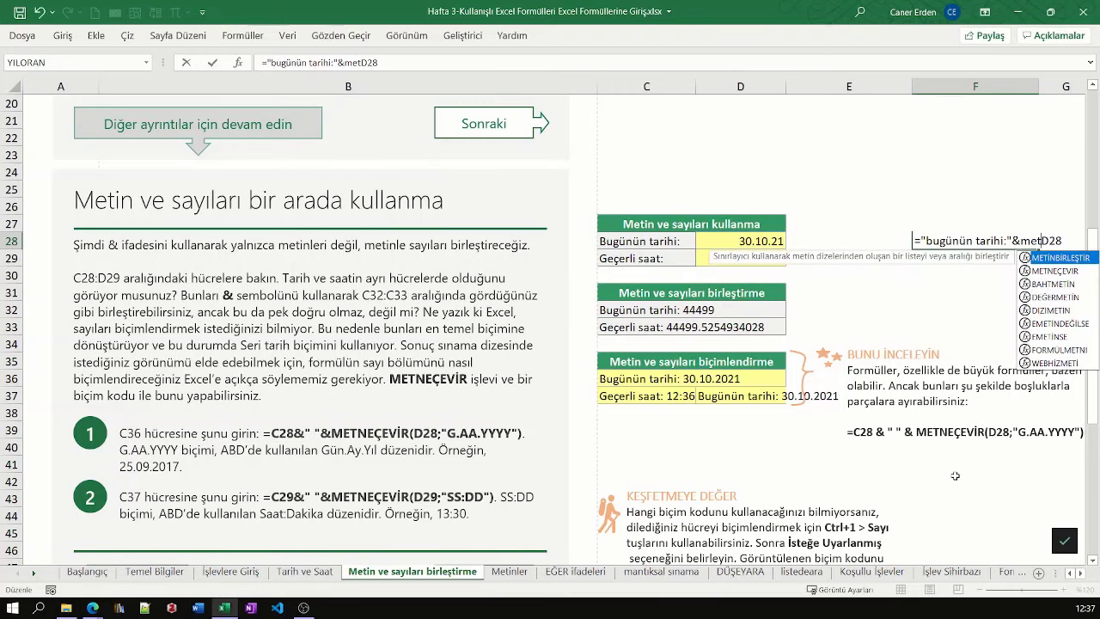
type("ne")
key("Tab")
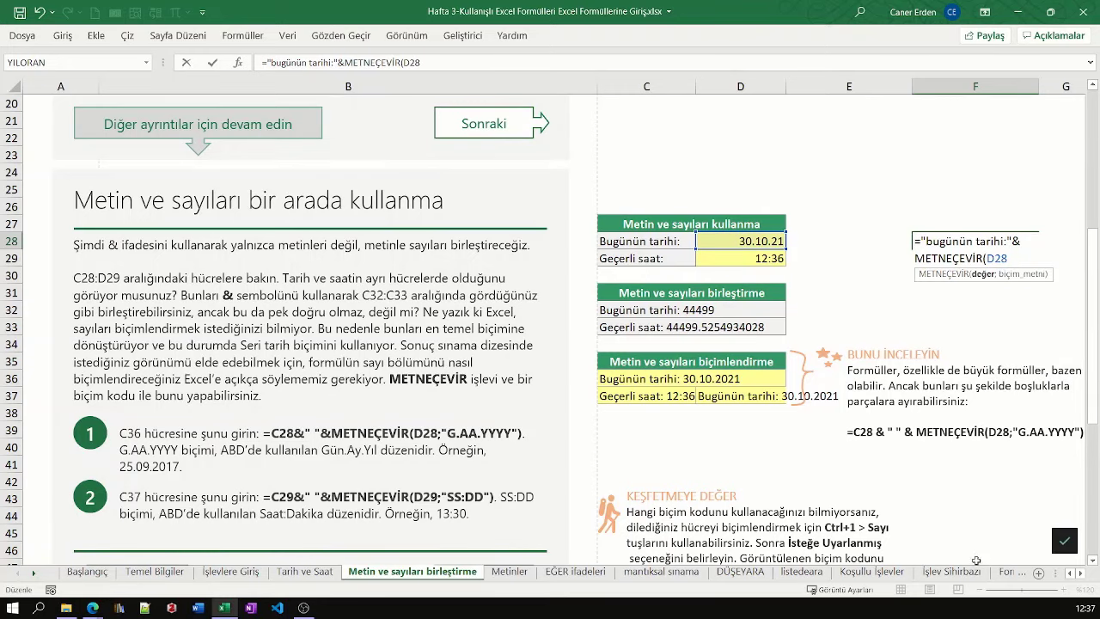
left_click(1081, 573)
left_click(1080, 574)
left_click(1081, 573)
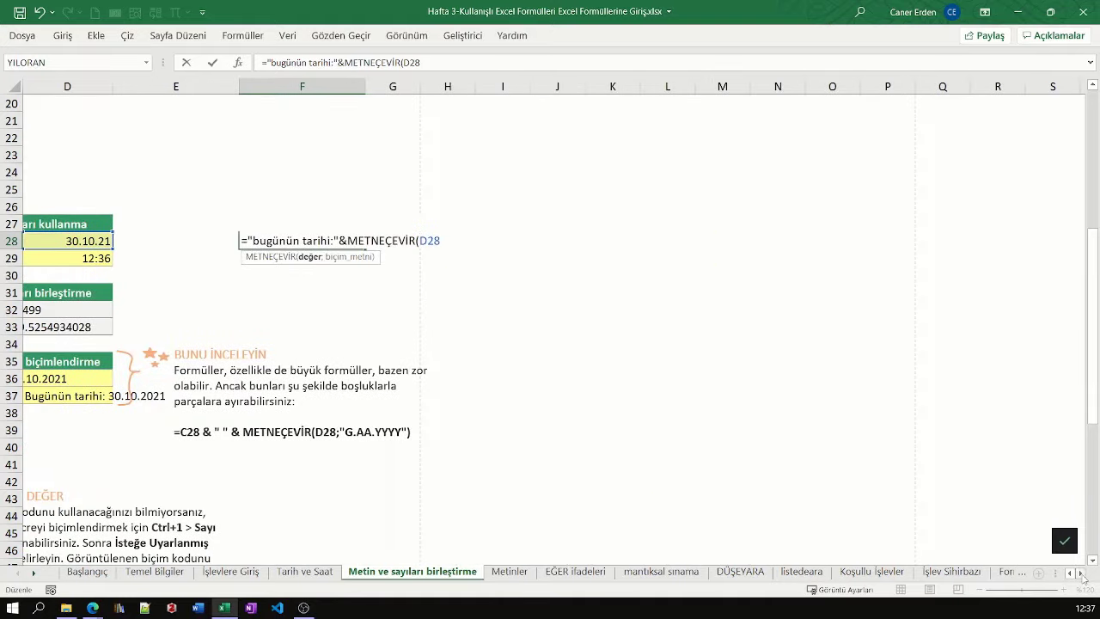
Close METNEÇEVİR(D28), dismiss the too-few-arguments error, and add a semicolon for a second argument
left_click_drag(421, 241, 444, 241)
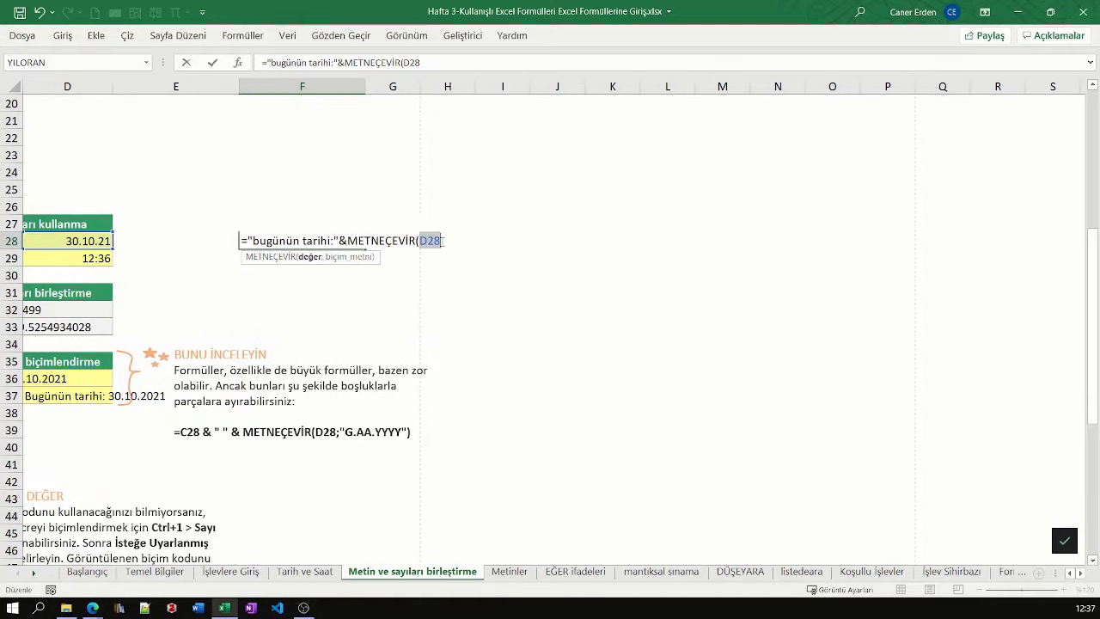
left_click(444, 242)
type(")")
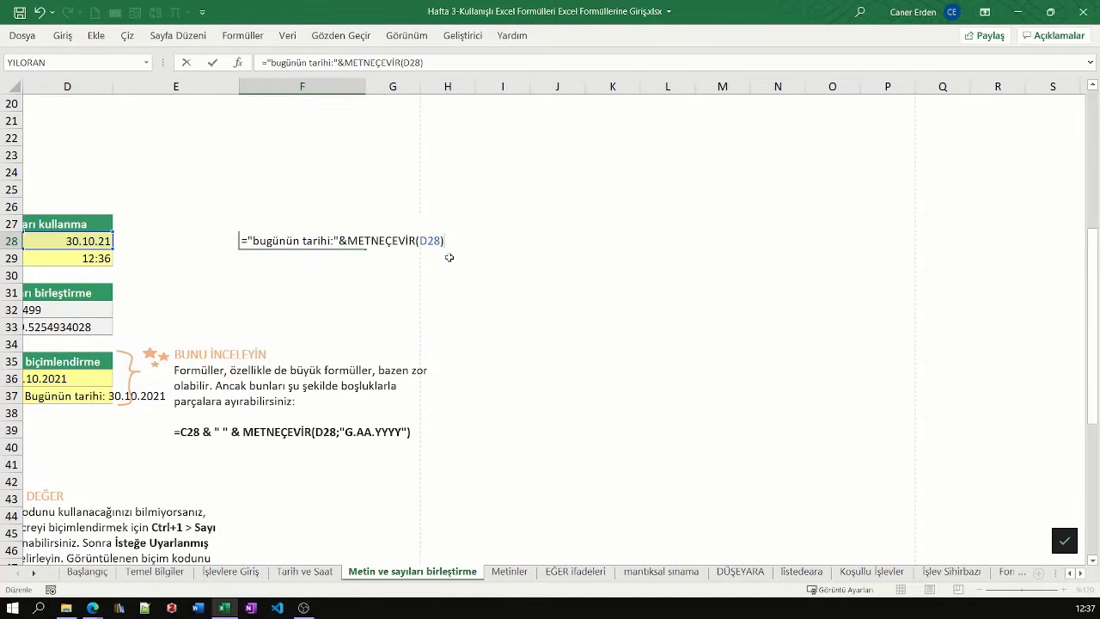
key("Return")
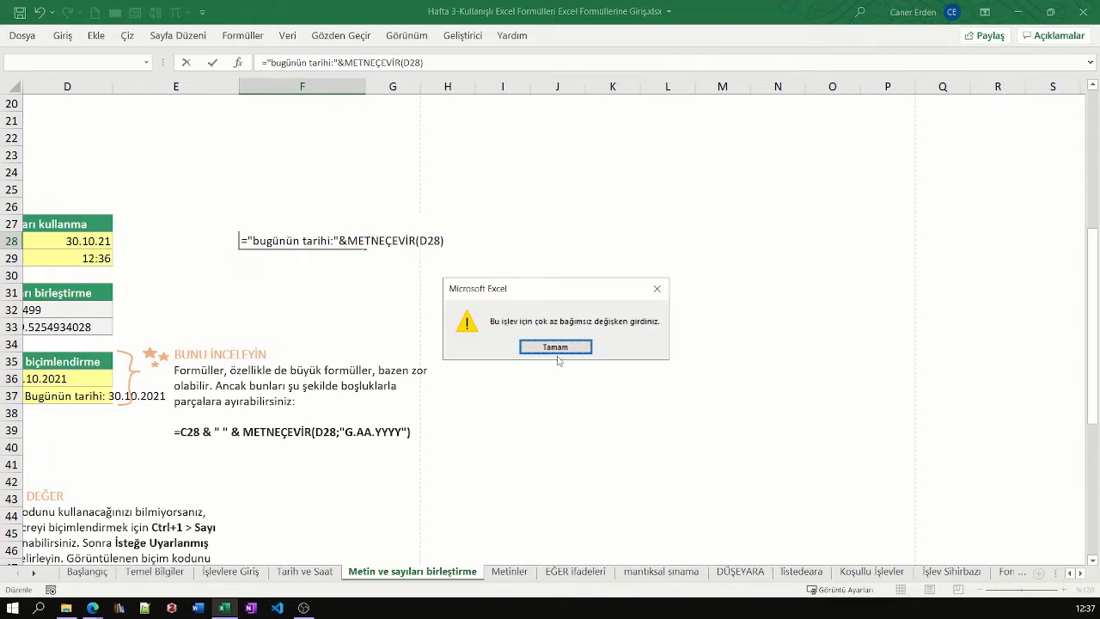
left_click(556, 347)
left_click(427, 242)
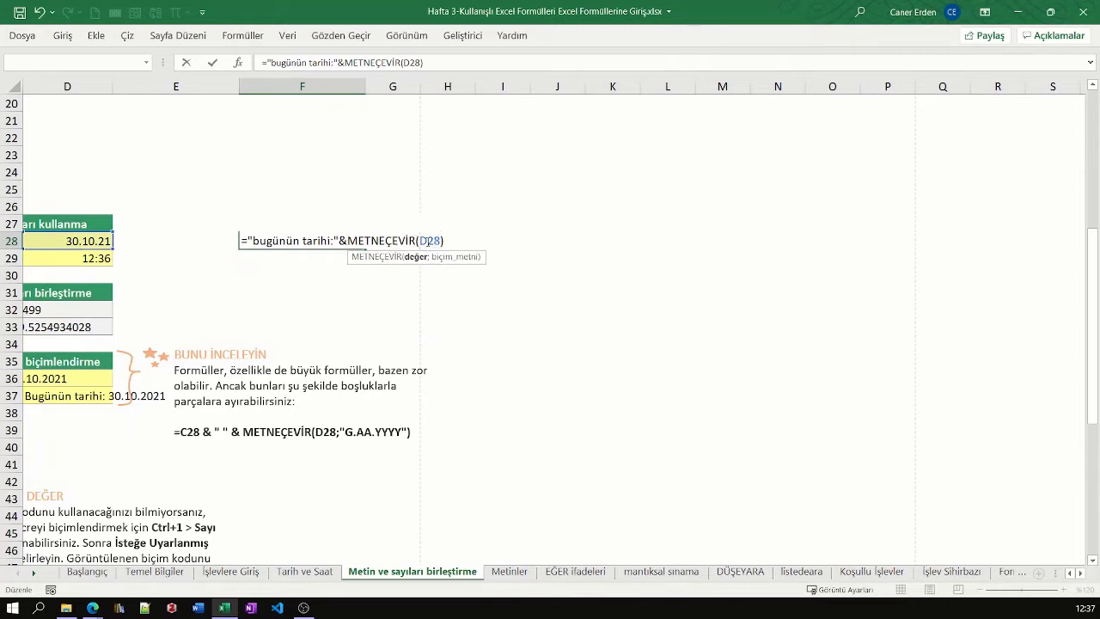
left_click_drag(348, 240, 406, 241)
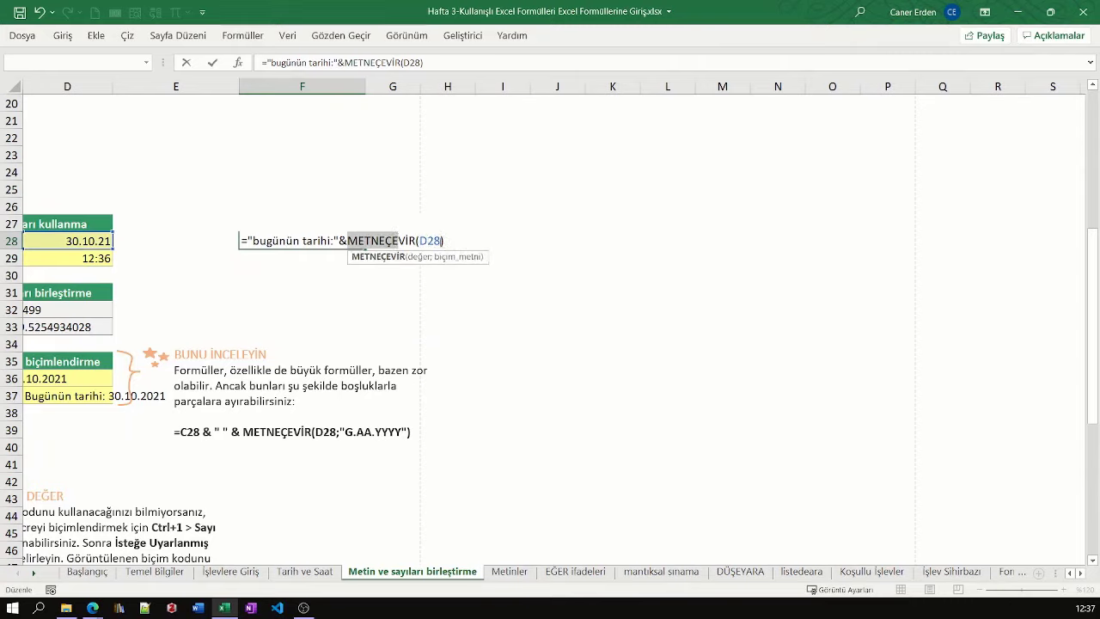
left_click(441, 241)
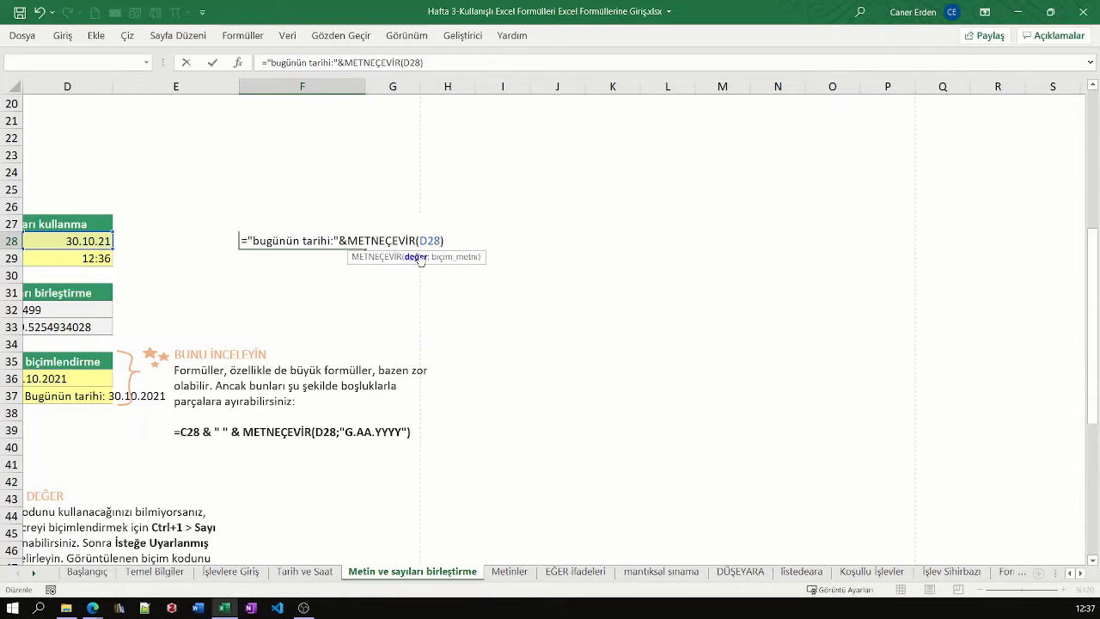
type(";")
Replace D28 in F28 with METNEÇEVİR(D28;"GG.AA.YYYY") so it reads bugünün tarihi:30.10.2021
key("Escape")
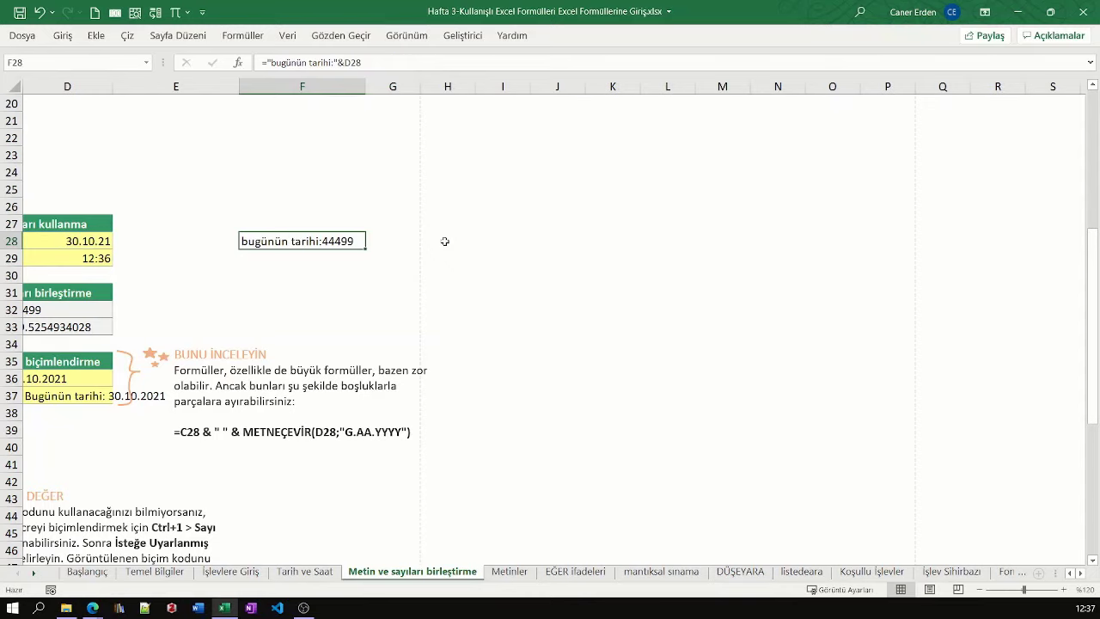
double_click(330, 242)
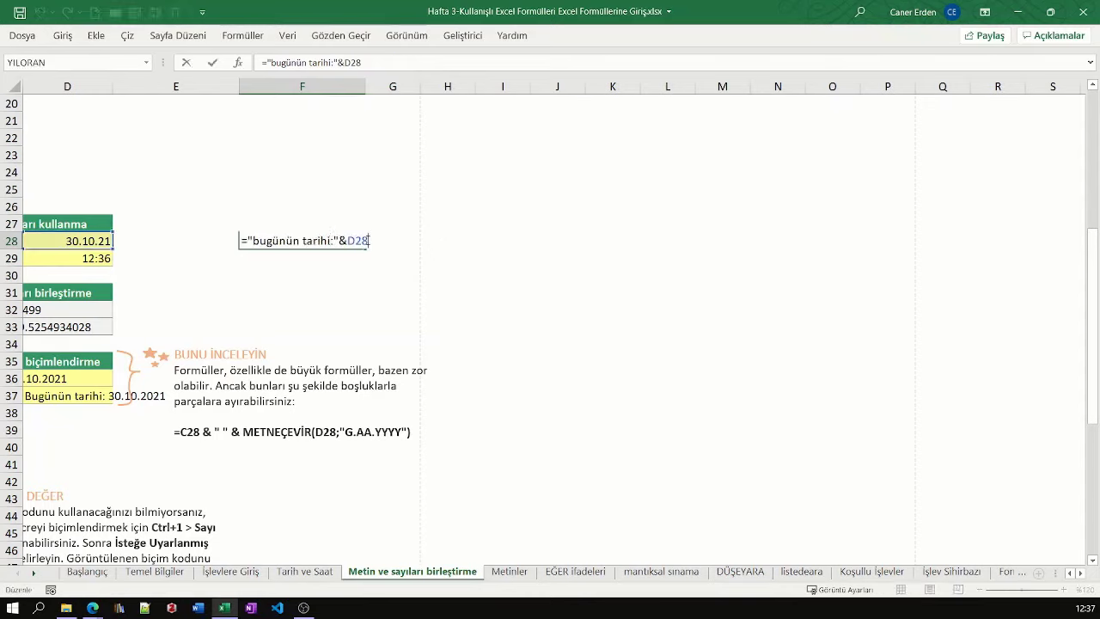
key("BackSpace")
key("BackSpace")
key("BackSpace")
type("metne")
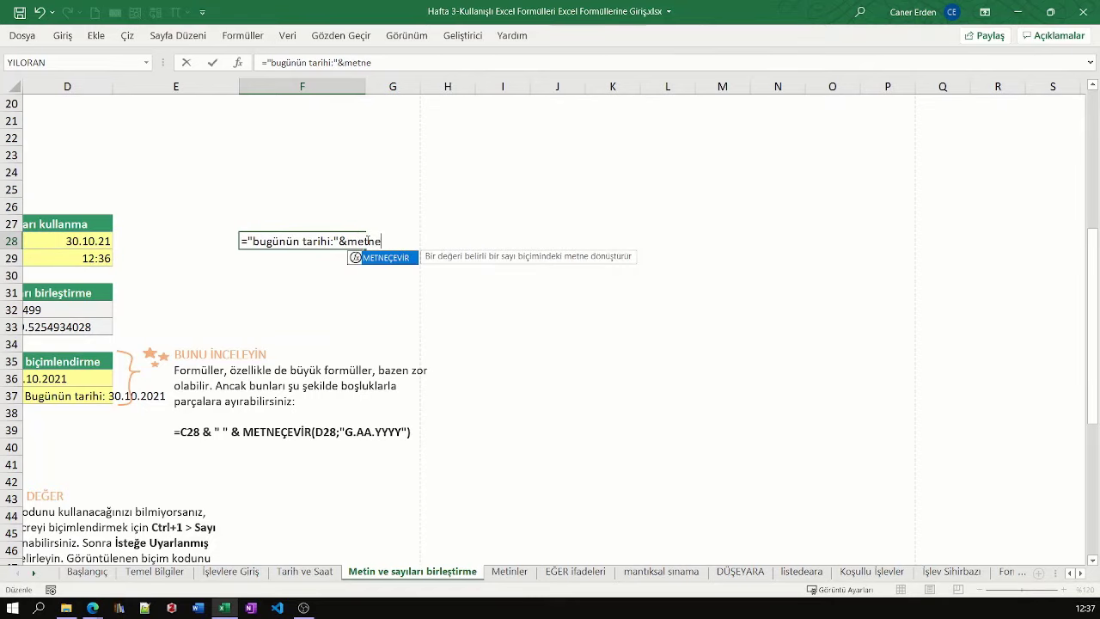
key("Tab")
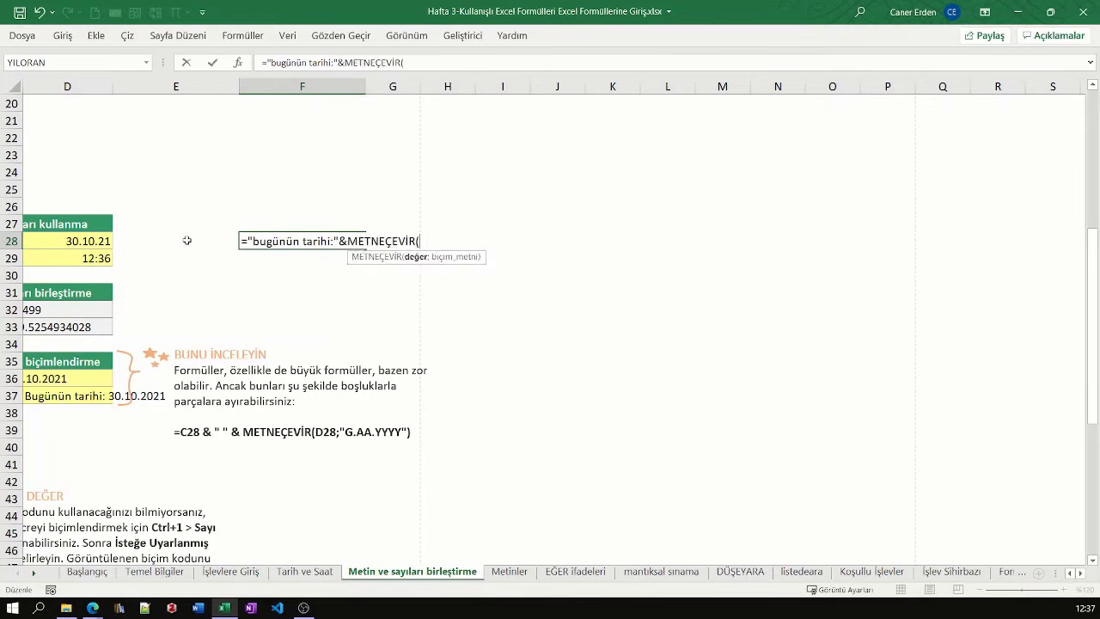
left_click(85, 238)
type(";")
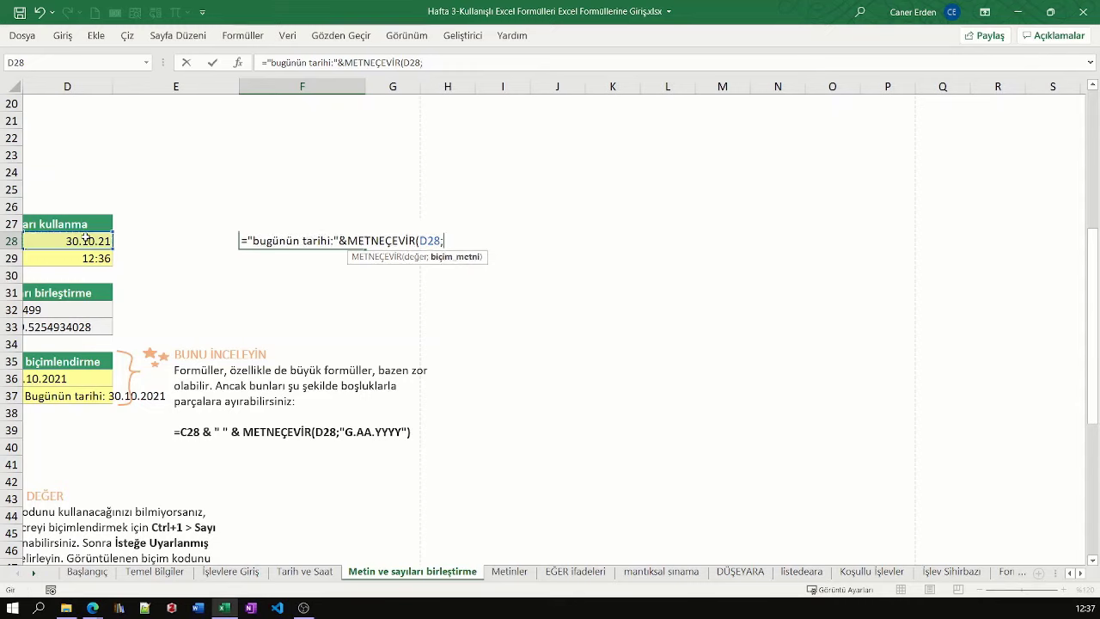
type("\"")
type("GG.")
type("AA.Y")
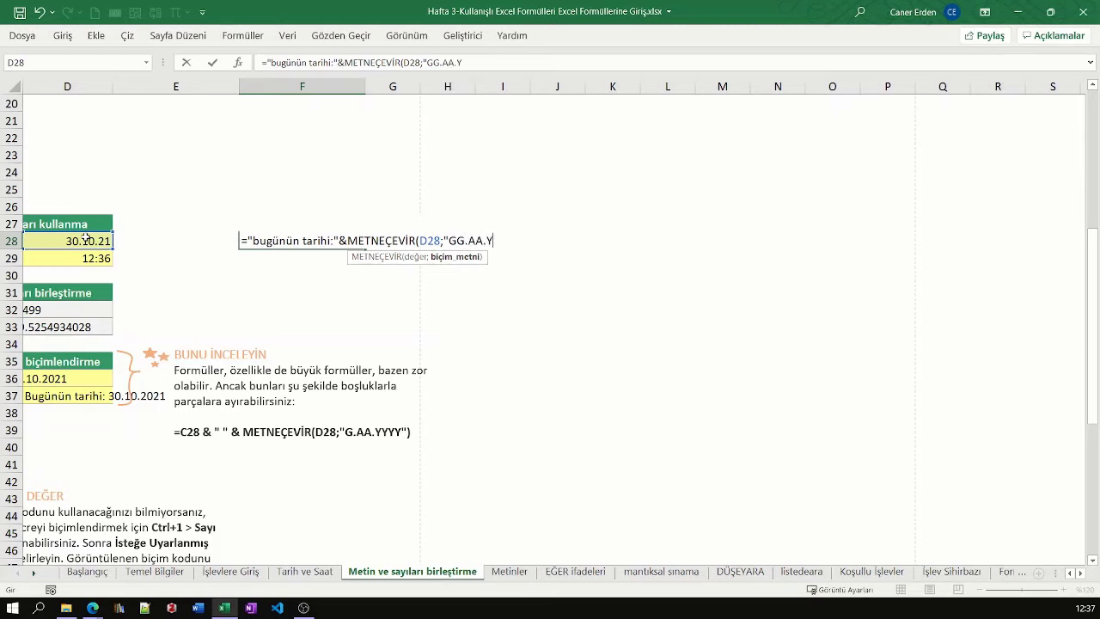
type("YYY")
type("\")")
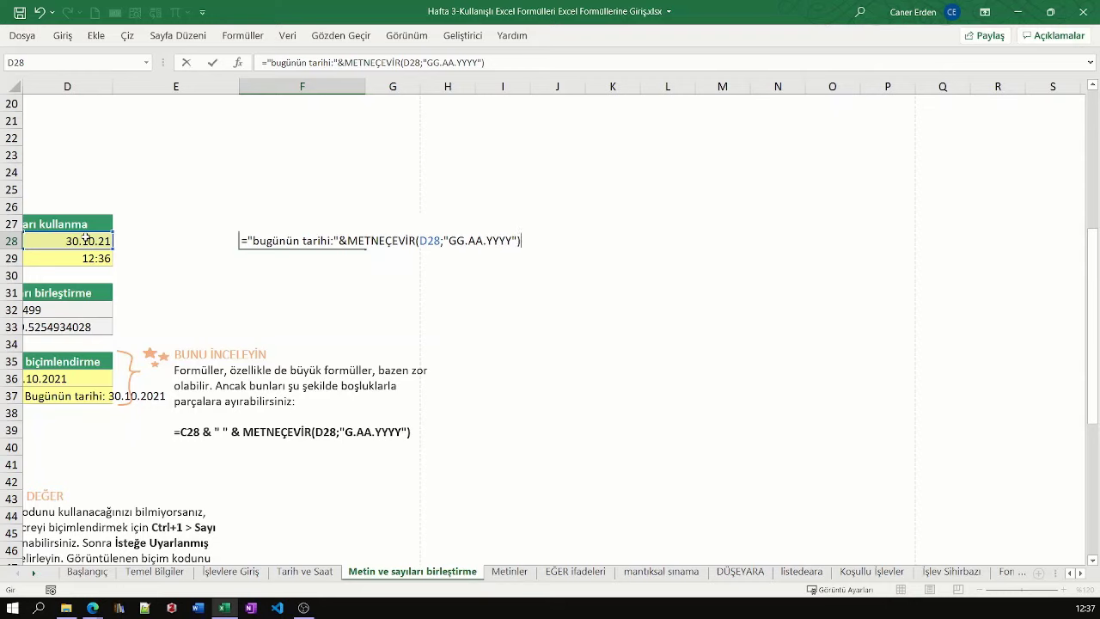
key("Return")
left_click(336, 242)
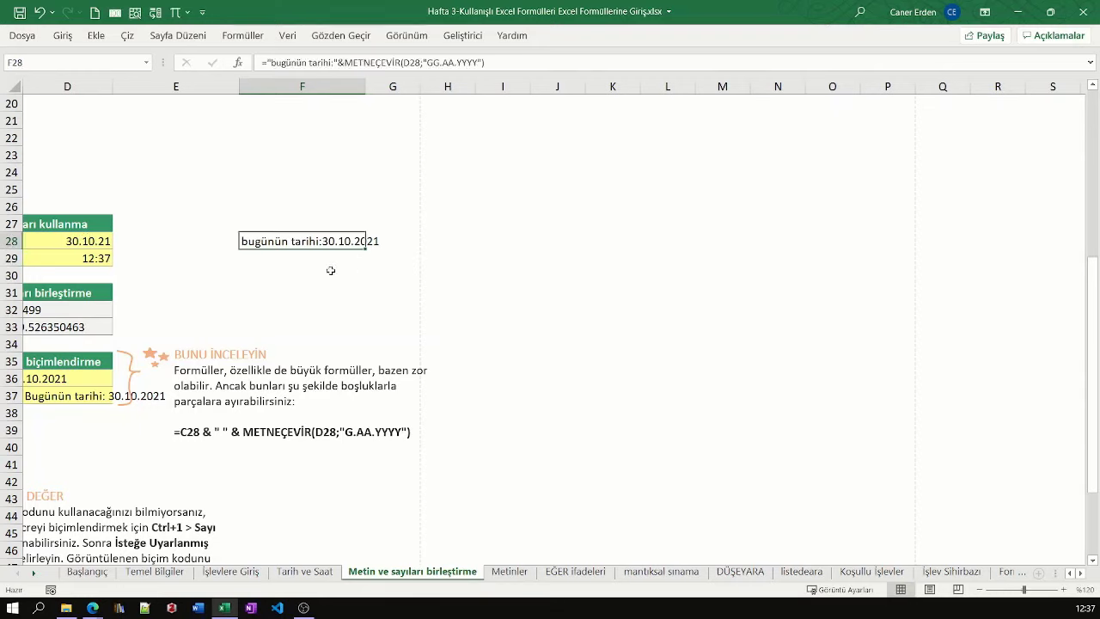
left_click(331, 271)
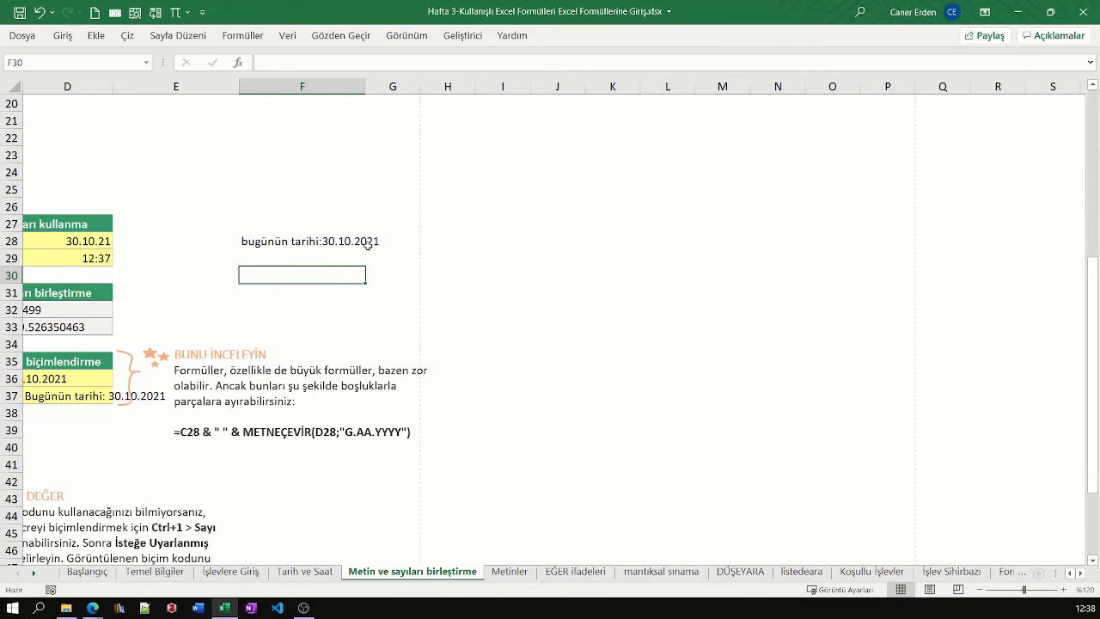
Zoom out to 100%, scroll through the sheet checking D37, then switch to the Metinler sheet
left_click(981, 590)
left_click(981, 590)
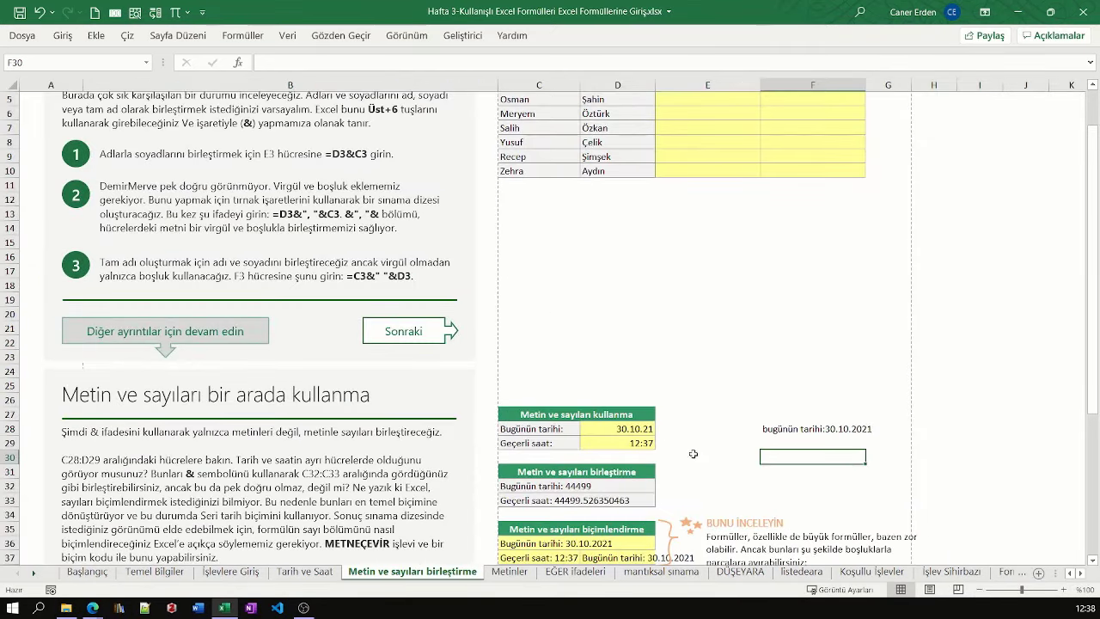
scroll(686, 429, "down", 2)
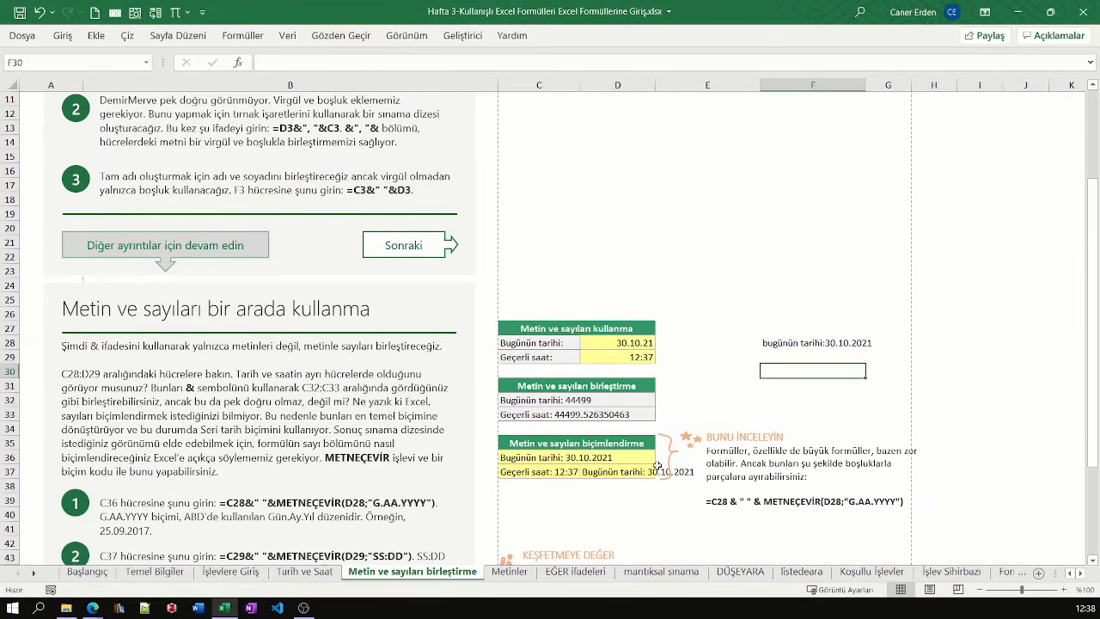
left_click(617, 470)
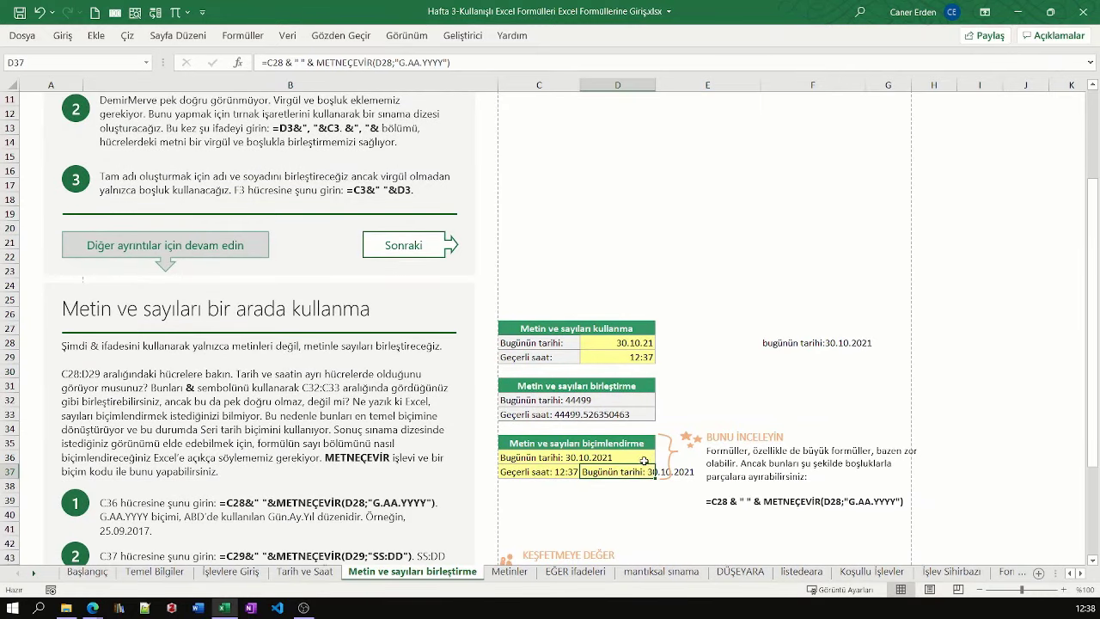
scroll(611, 444, "down", 1)
scroll(611, 444, "down", 2)
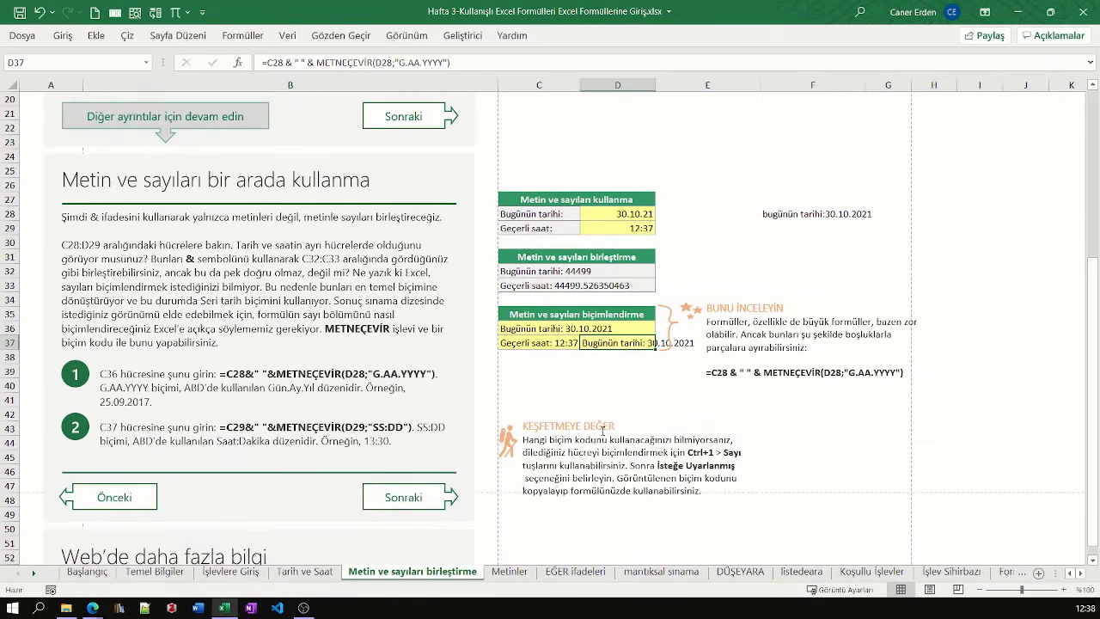
scroll(723, 321, "up", 1)
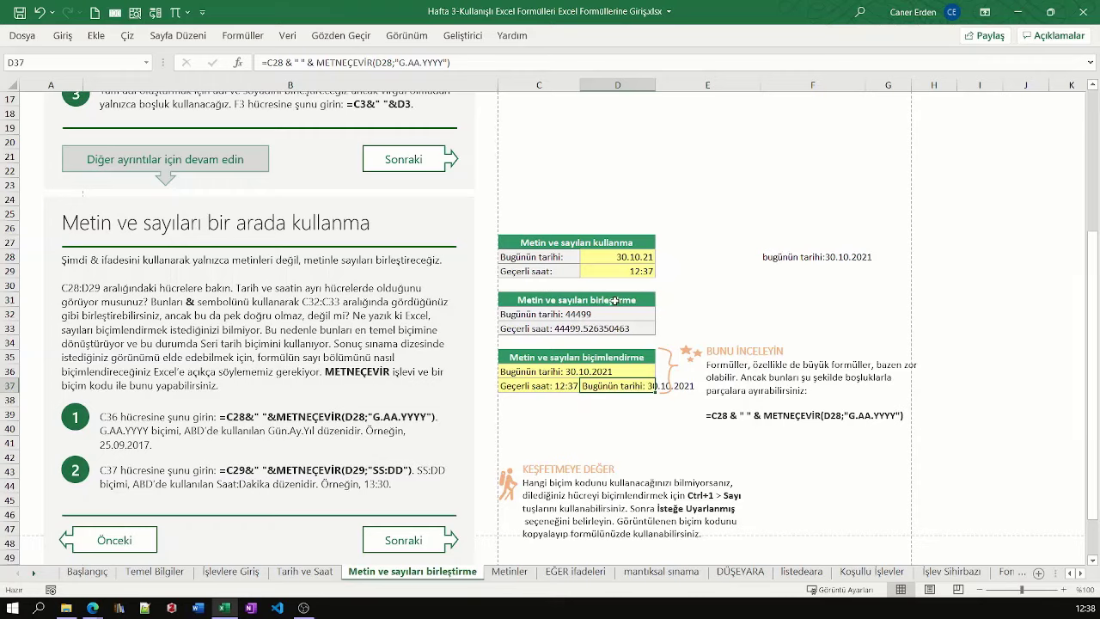
scroll(615, 300, "up", 1)
scroll(612, 302, "up", 2)
scroll(612, 301, "up", 3)
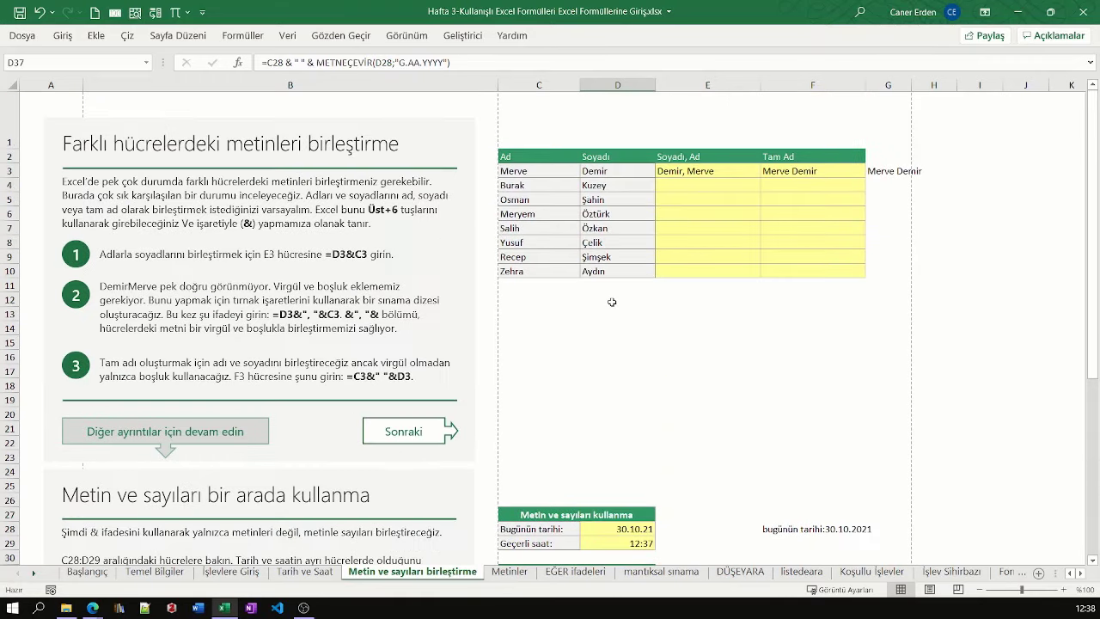
scroll(612, 301, "down", 3)
scroll(612, 302, "down", 1)
scroll(612, 301, "down", 1)
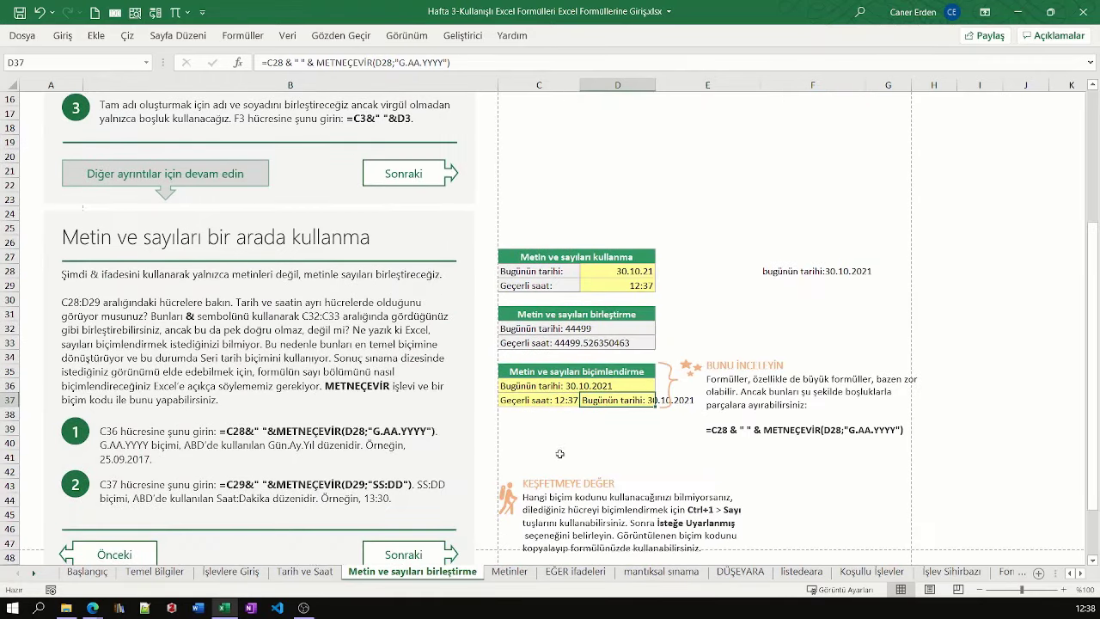
left_click(510, 571)
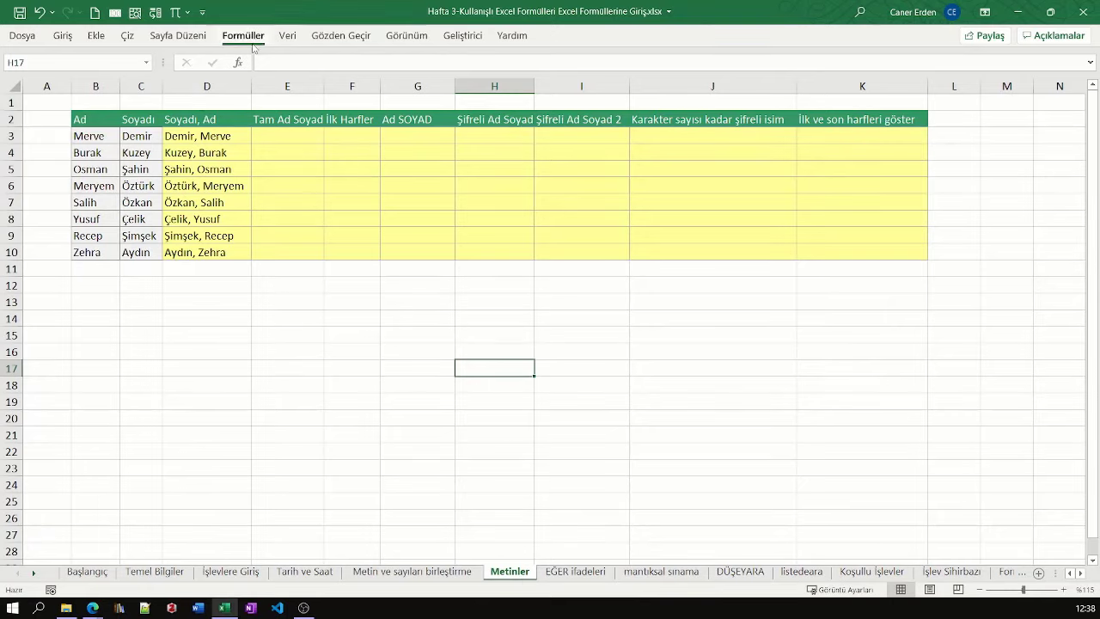
left_click(246, 36)
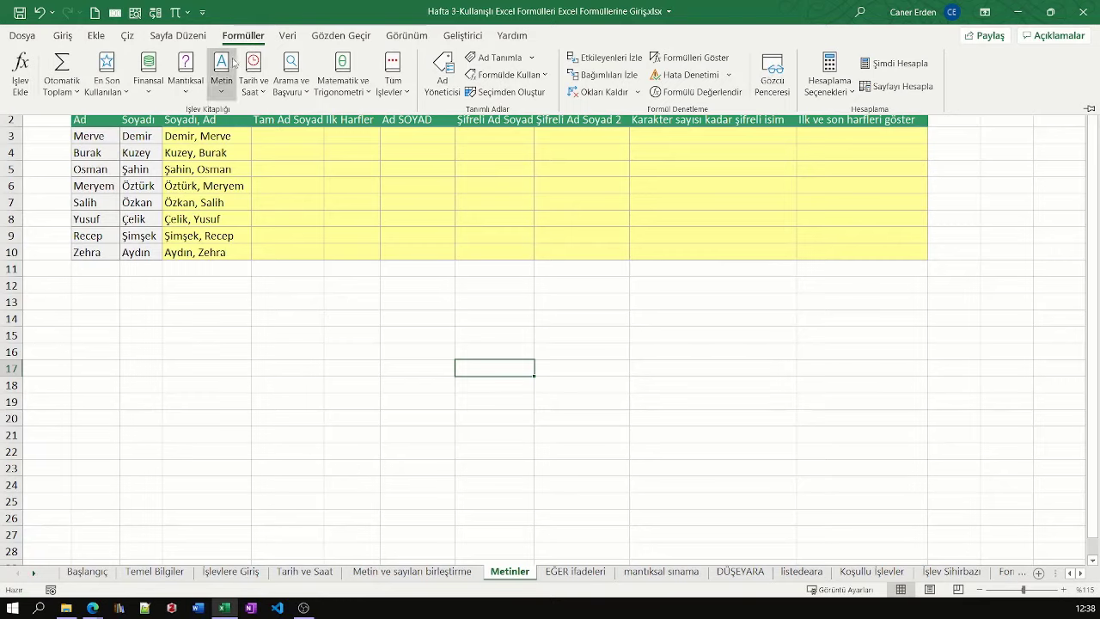
left_click(221, 73)
scroll(274, 340, "down", 4)
scroll(273, 350, "up", 4)
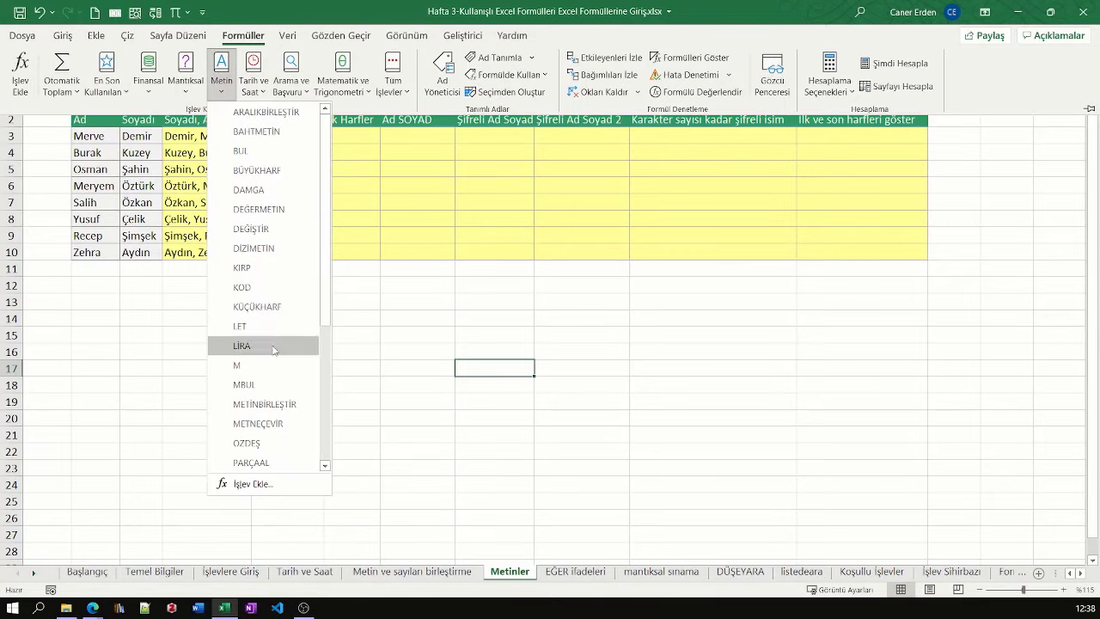
scroll(262, 187, "down", 3)
scroll(262, 198, "up", 2)
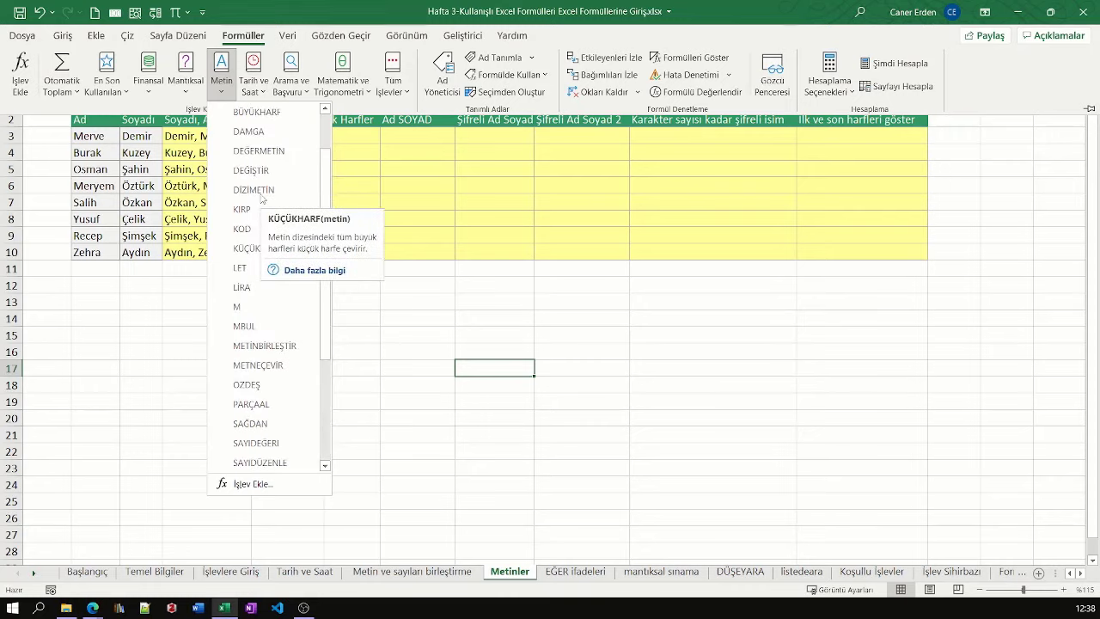
left_click(436, 246)
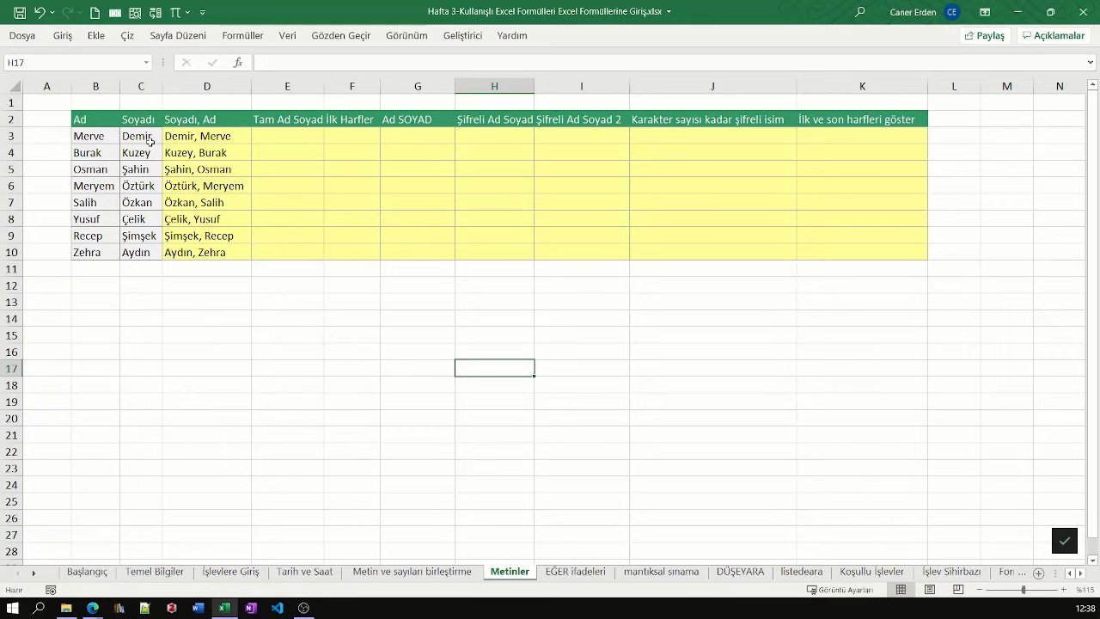
left_click(95, 136)
left_click_drag(95, 136, 245, 249)
left_click(206, 301)
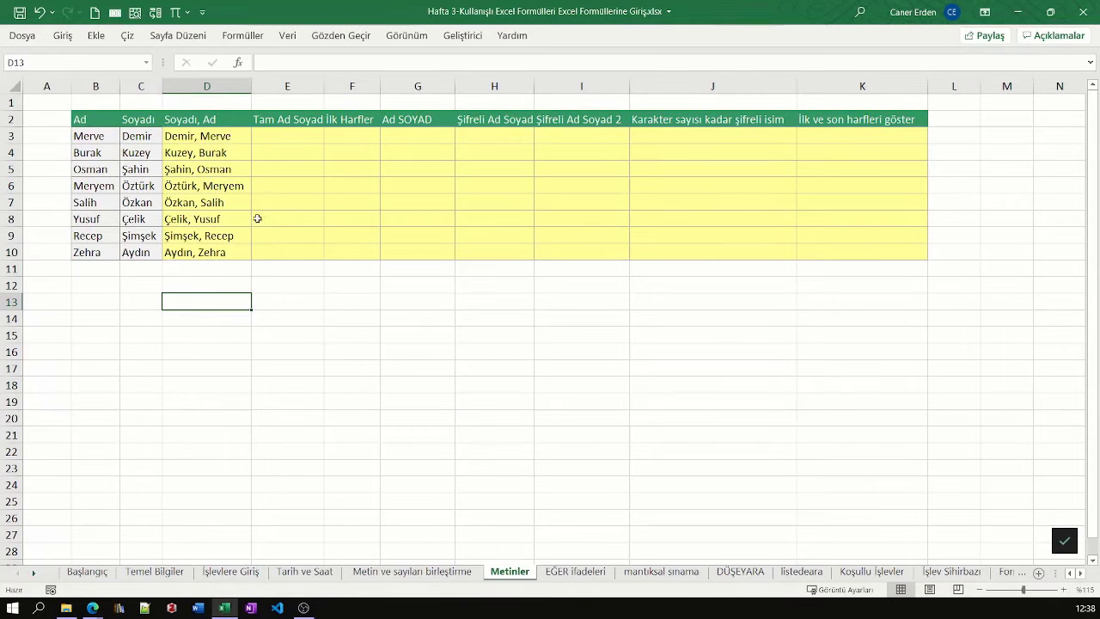
left_click(262, 138)
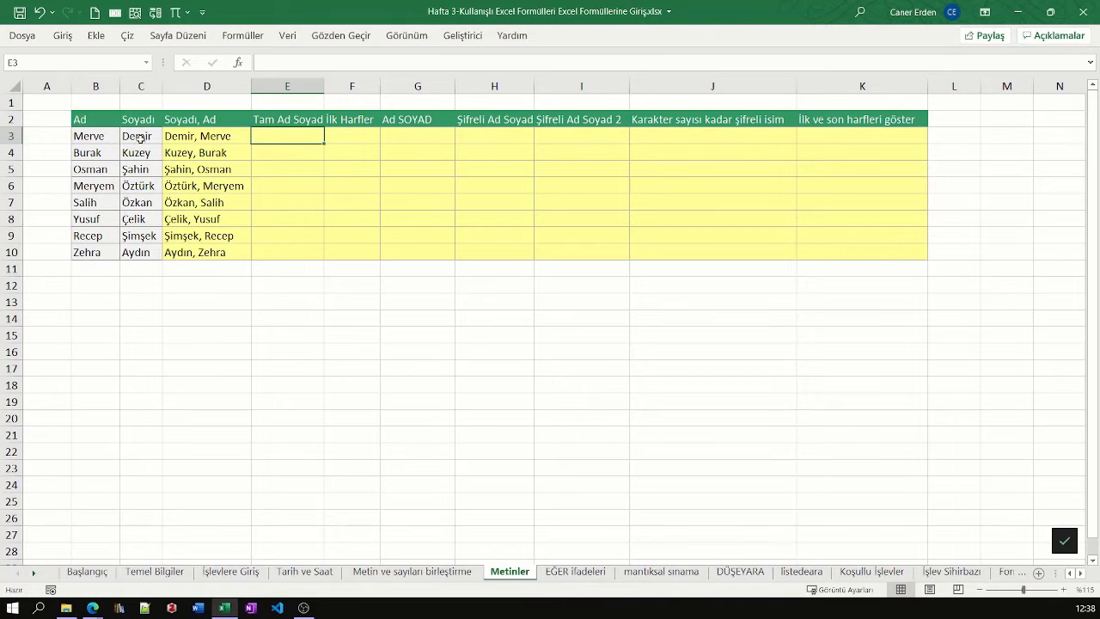
scroll(206, 153, "up", 2, "ctrl")
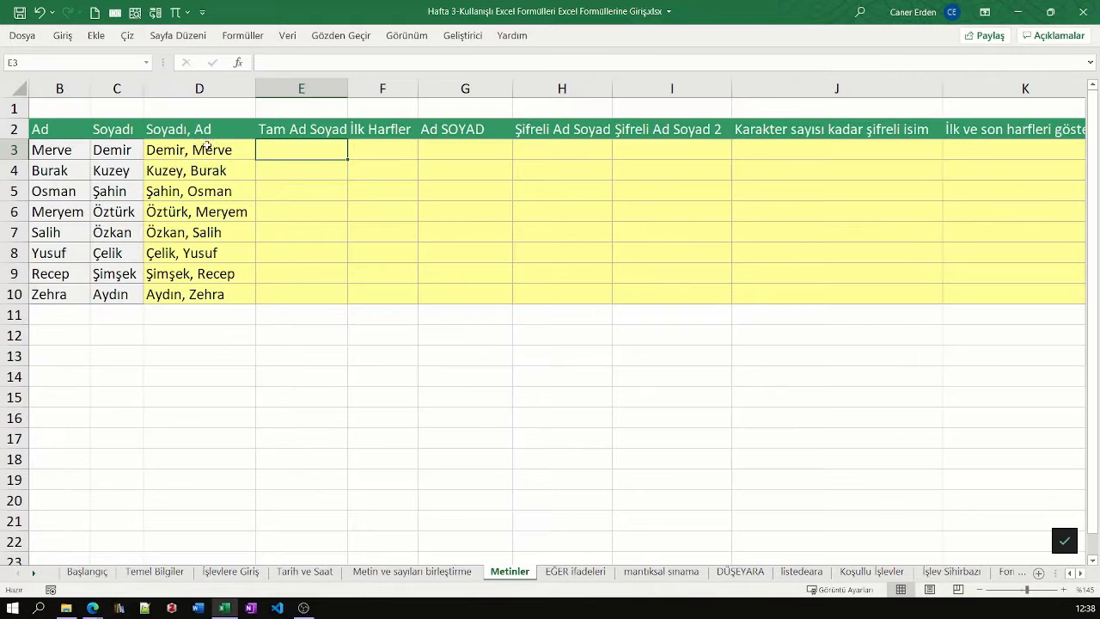
Widen column E slightly and start a BİRLEŞTİR formula in E3, then cancel it
left_click(979, 590)
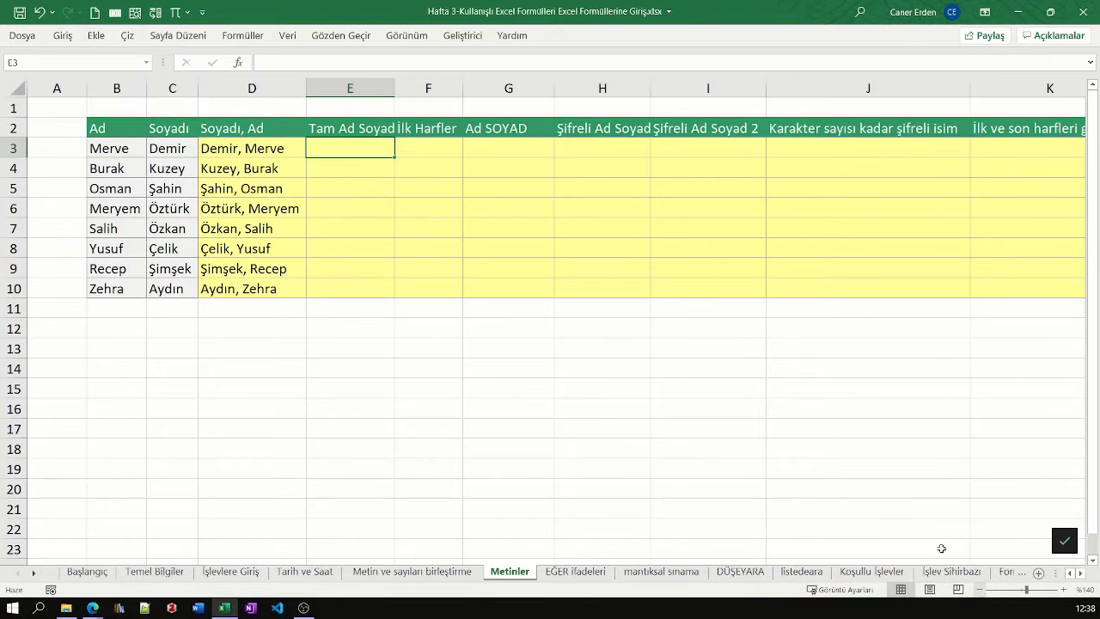
left_click_drag(394, 88, 399, 88)
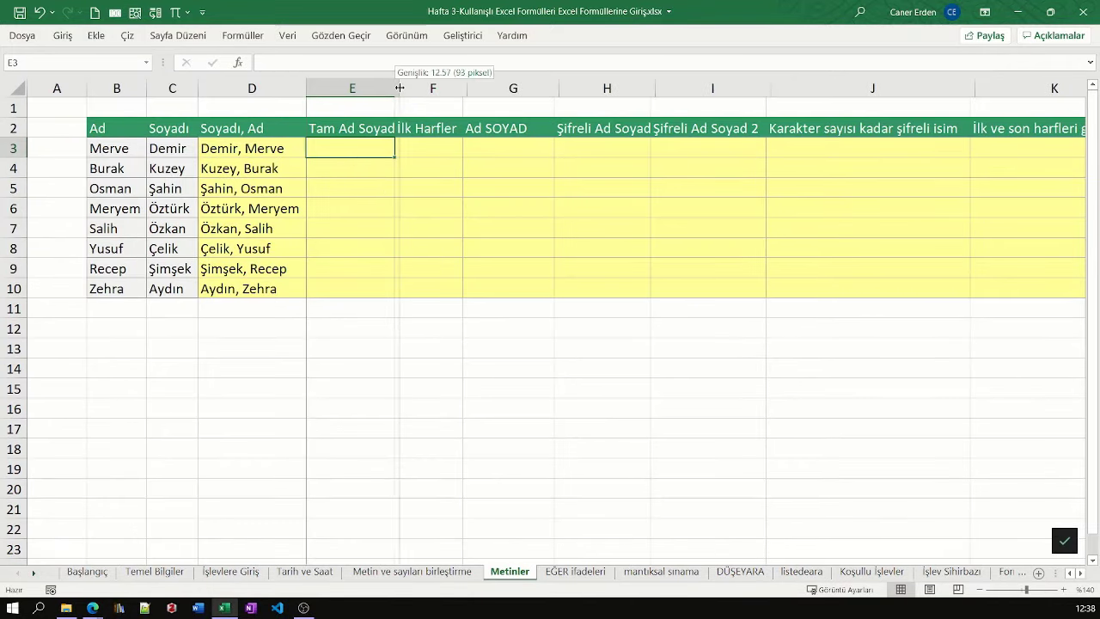
type("=")
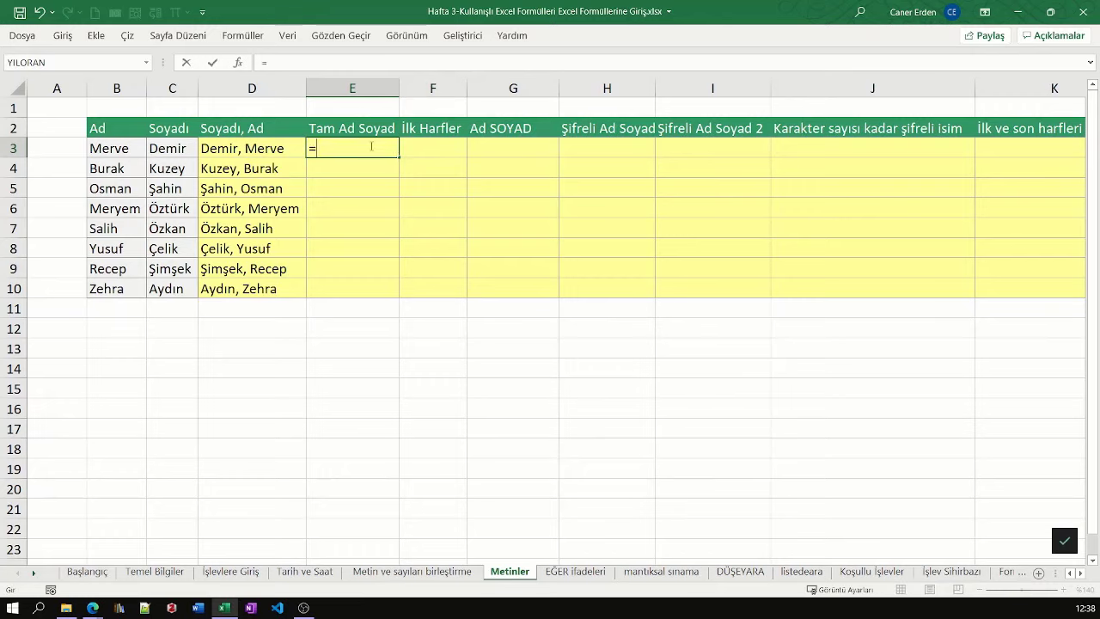
type("birl")
key("Tab")
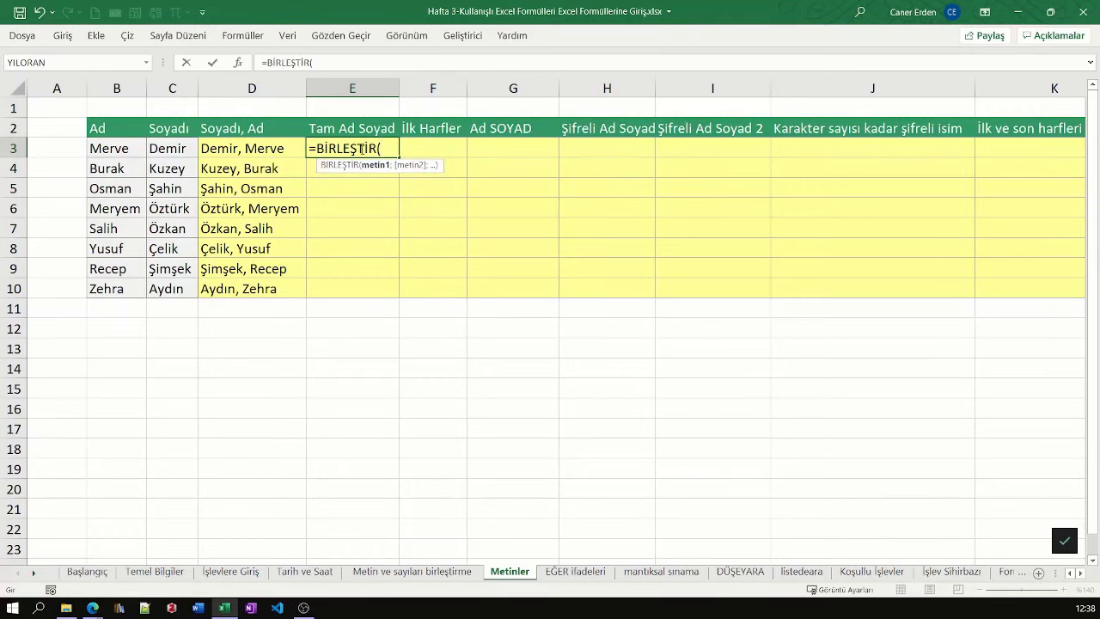
left_click(103, 150)
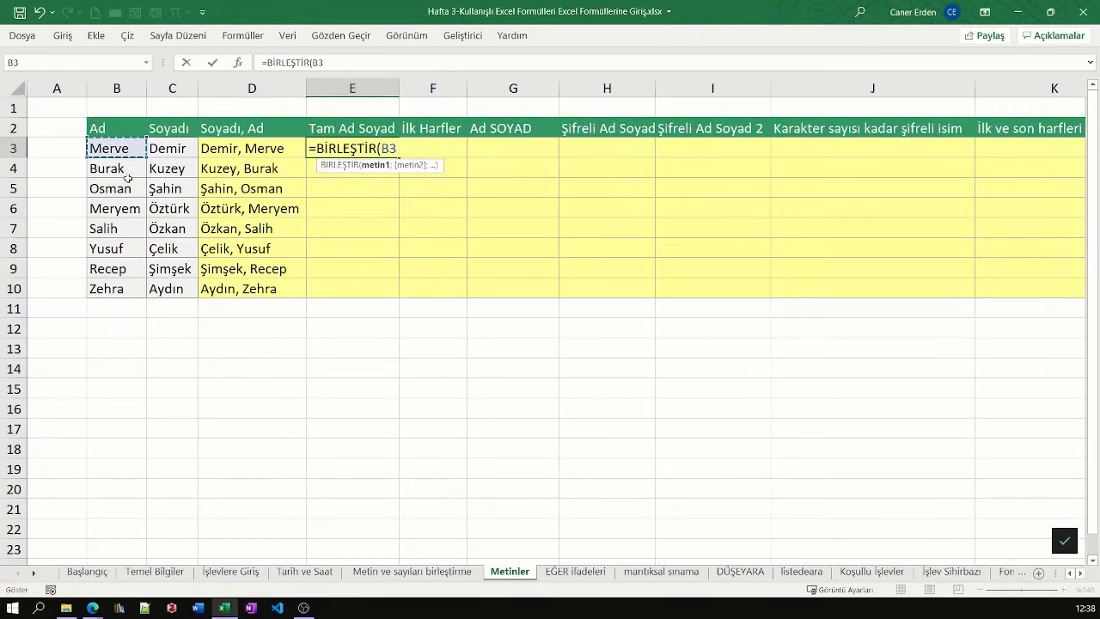
type(";")
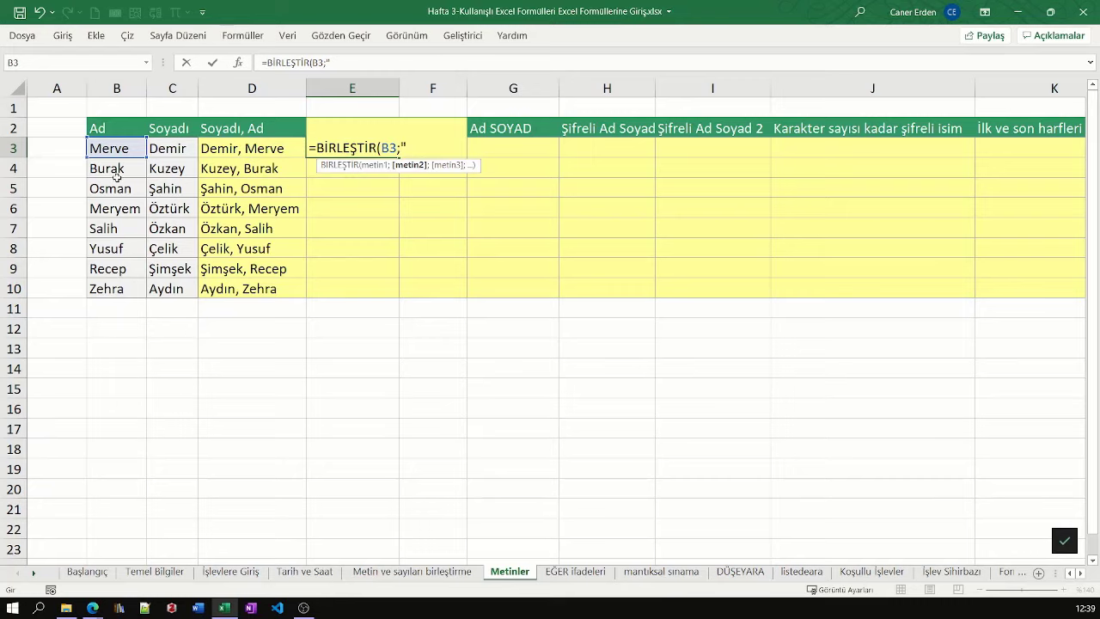
key("Escape")
Enter =BİRLEŞTİR(B3;" ";C3) in E3 to show the first full name
double_click(380, 156)
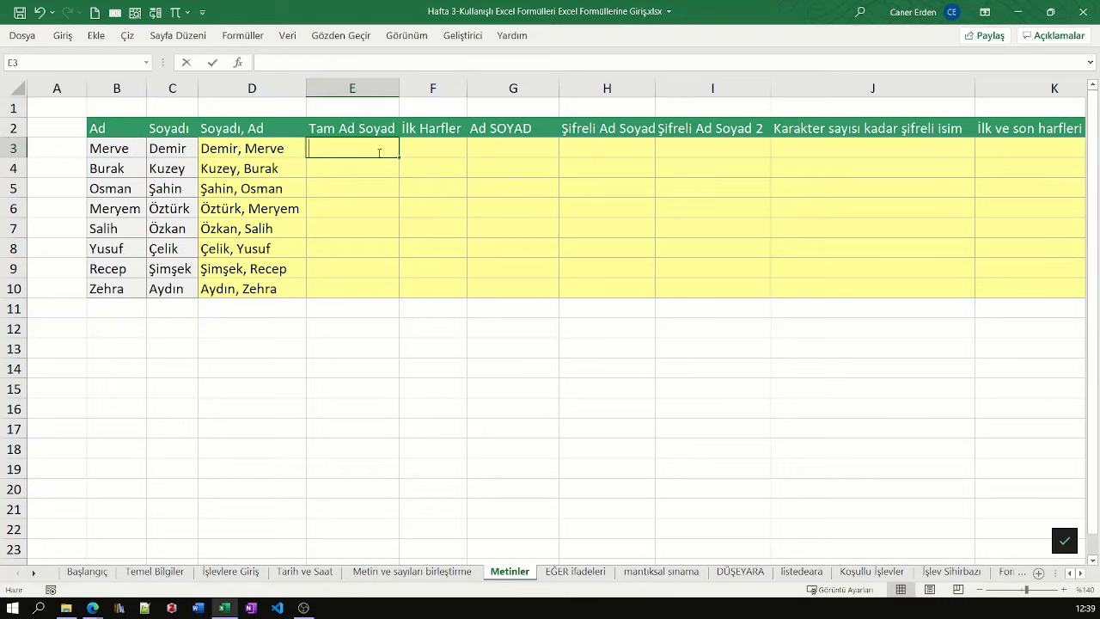
type("=b")
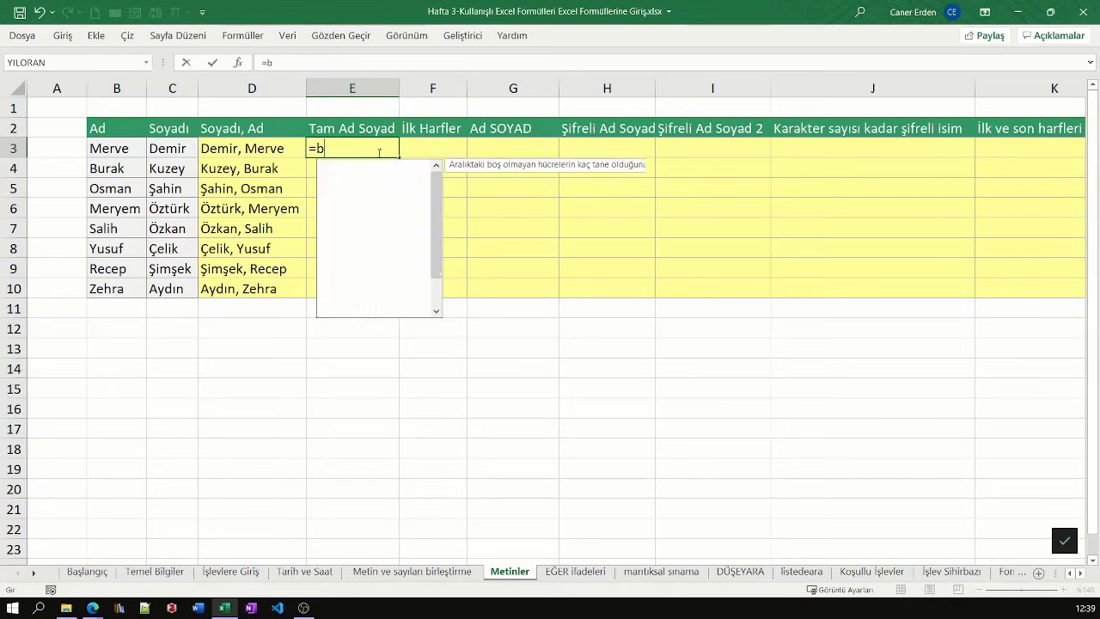
type("irle")
key("Tab")
left_click(124, 151)
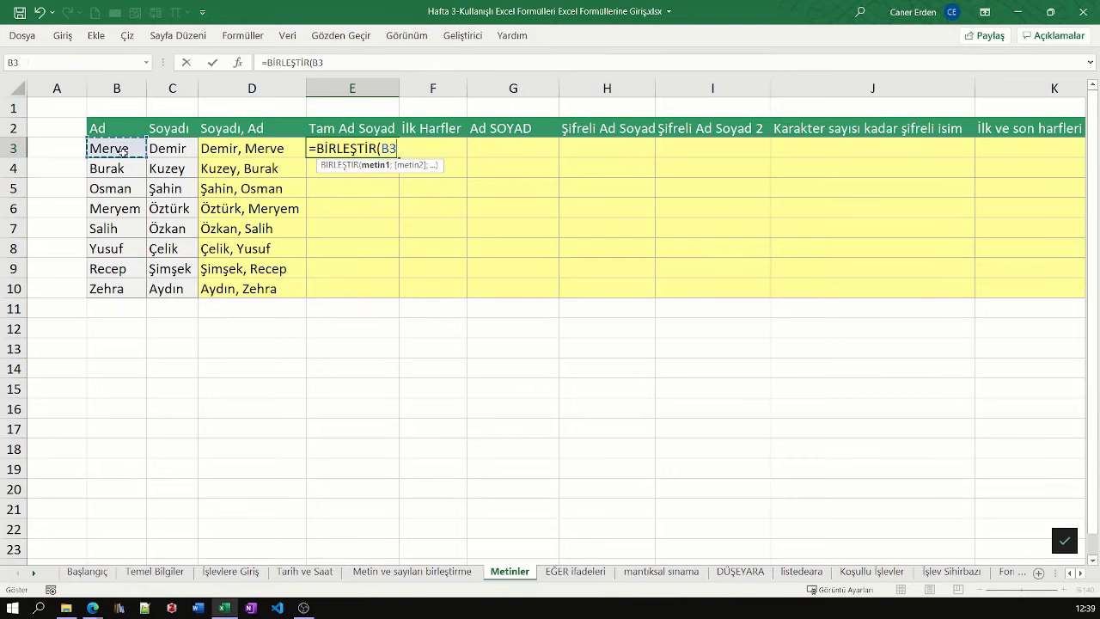
type(";\"")
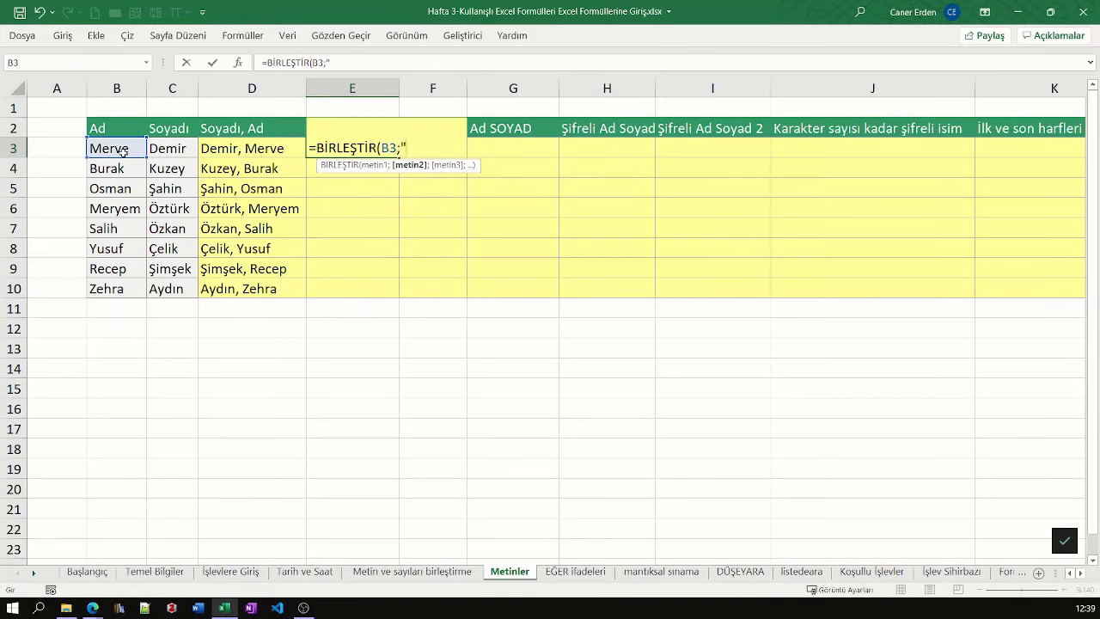
type(" \"")
type(";")
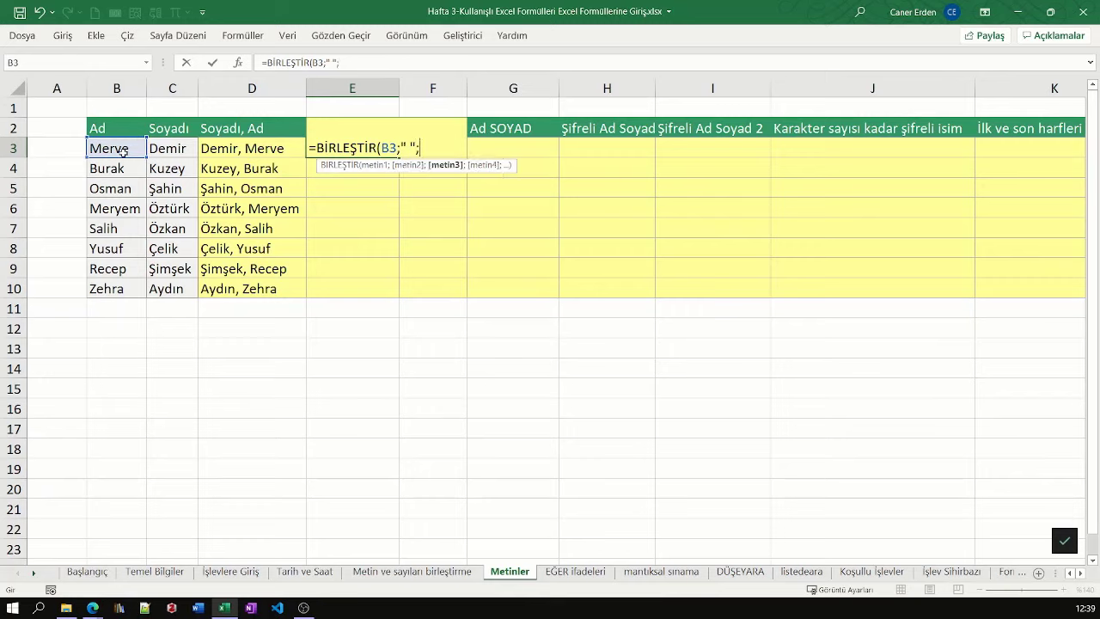
left_click(169, 150)
type(")")
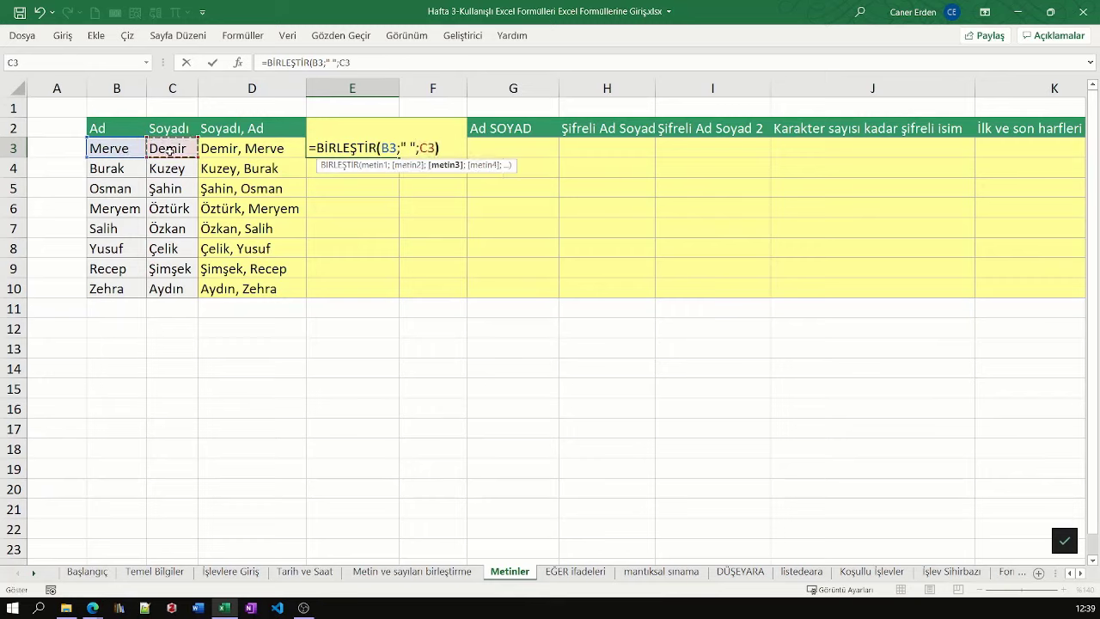
key("Return")
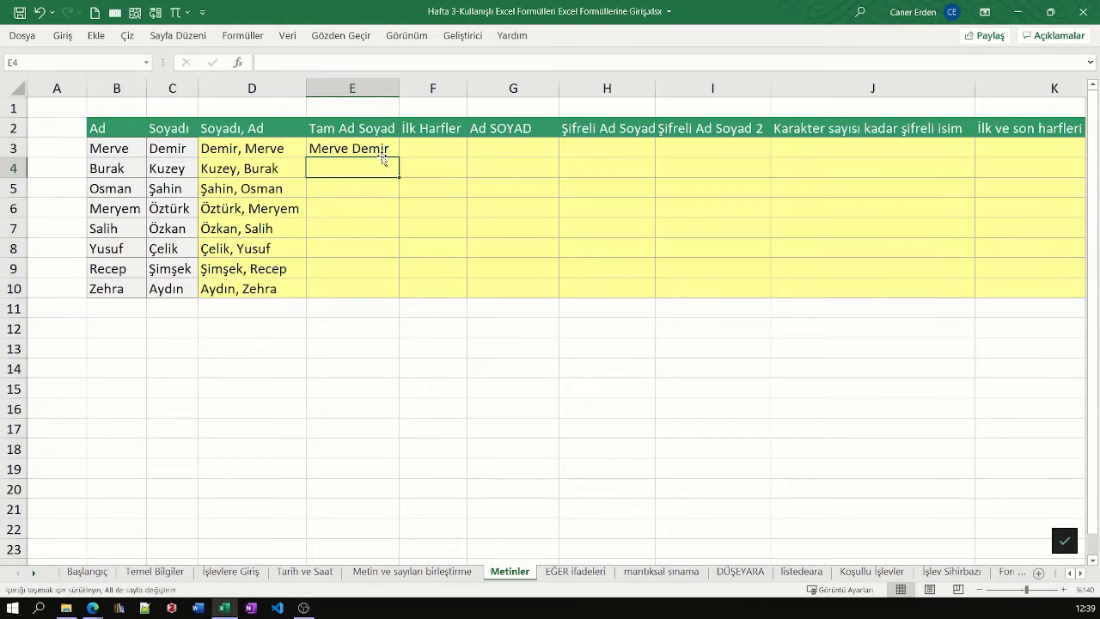
Copy E3's formula down to E10 and widen column E to fit the names
left_click(384, 155)
left_click_drag(399, 158, 403, 285)
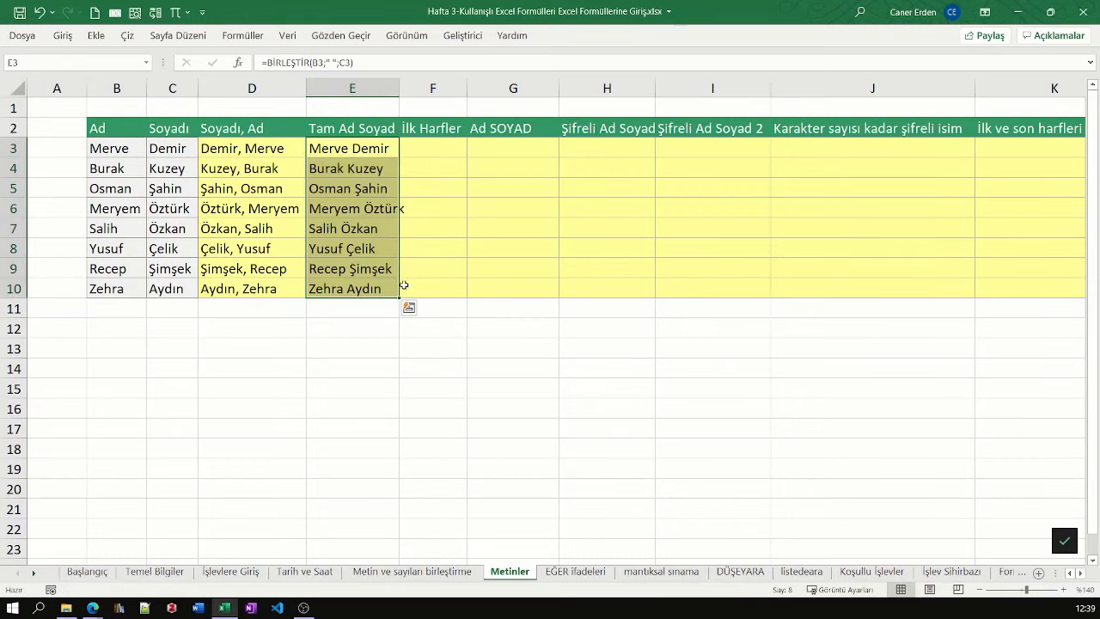
left_click(422, 157)
left_click_drag(399, 88, 427, 90)
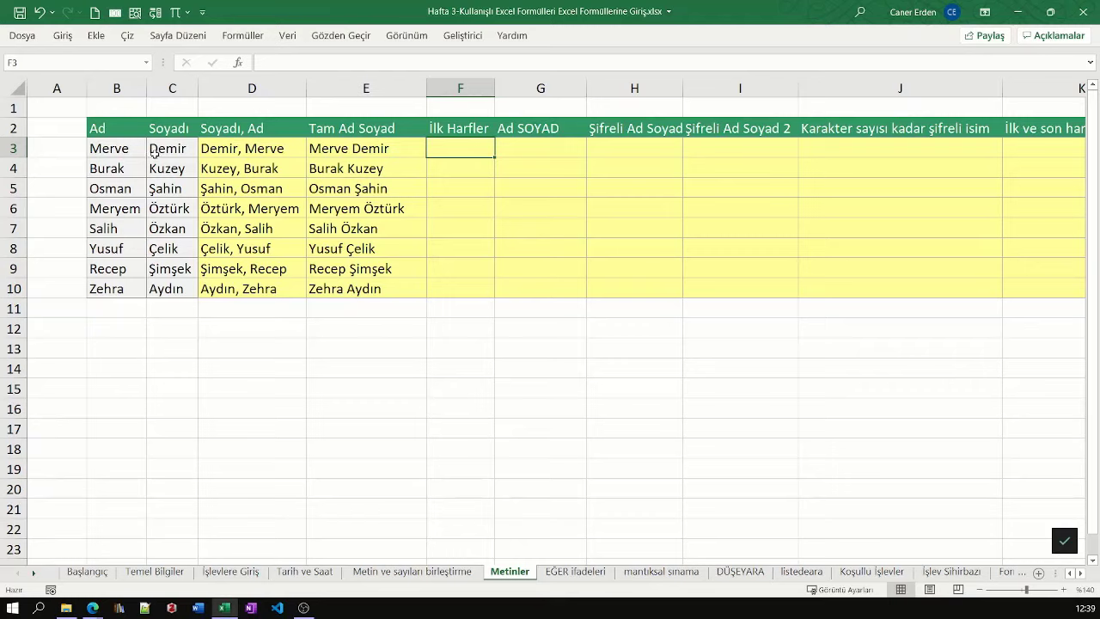
Start F3's formula with SOLDAN(B3;1) for the first-name initial, fixing typing slips
double_click(454, 152)
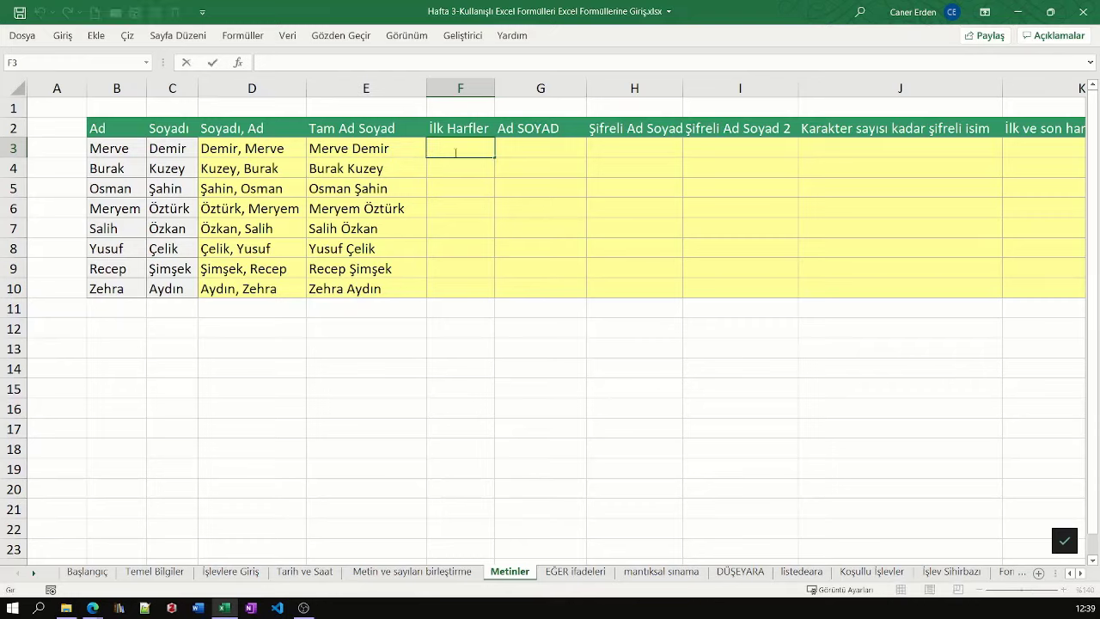
type("=")
type("solda")
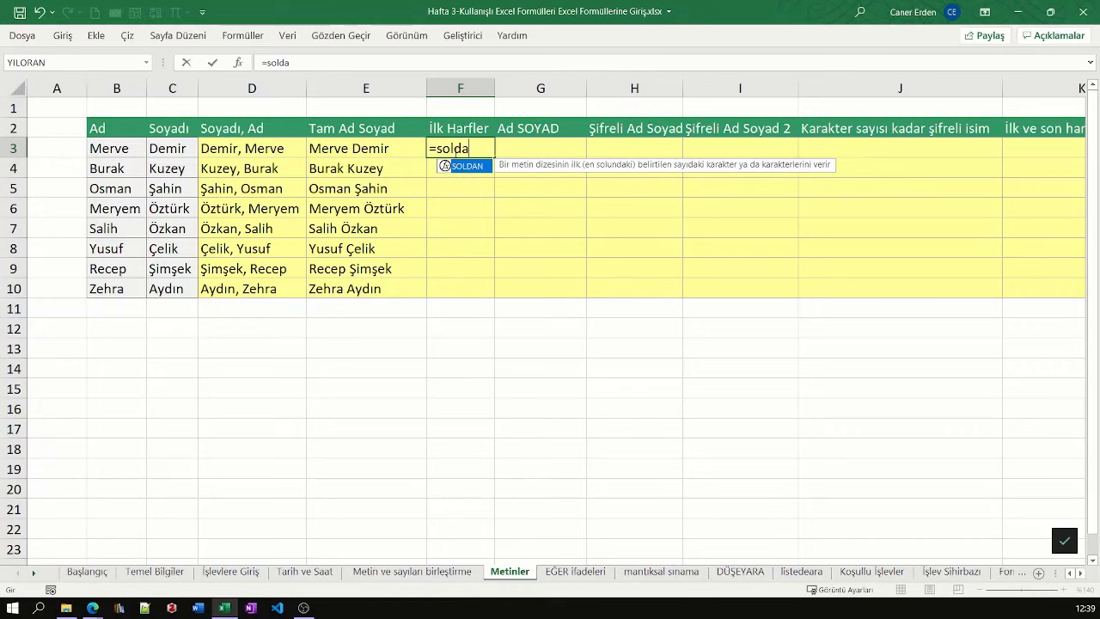
key("Tab")
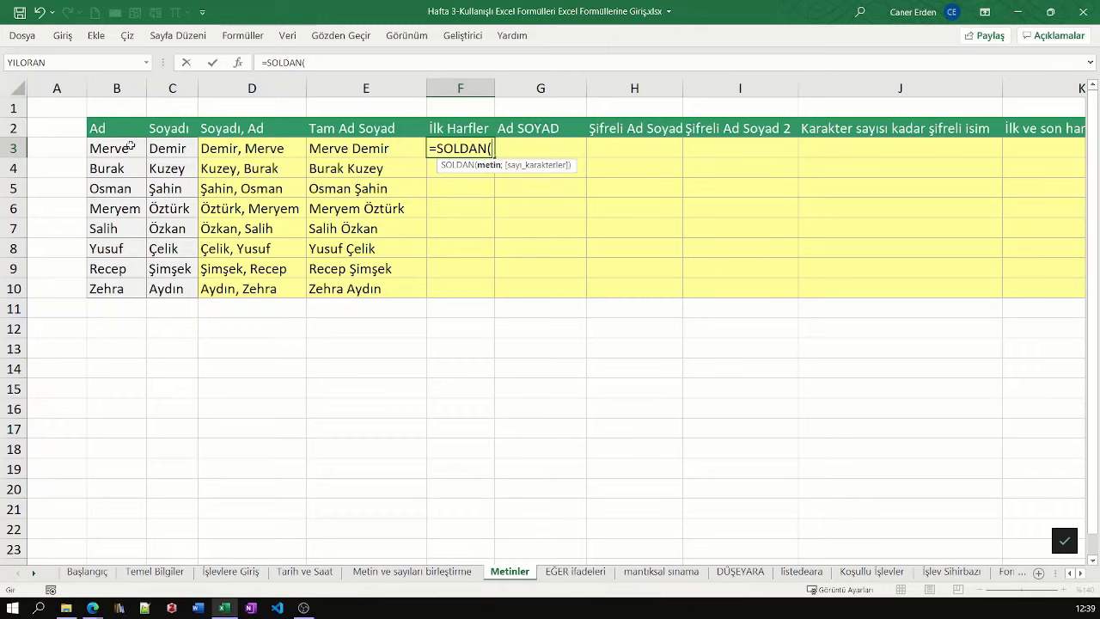
left_click(128, 147)
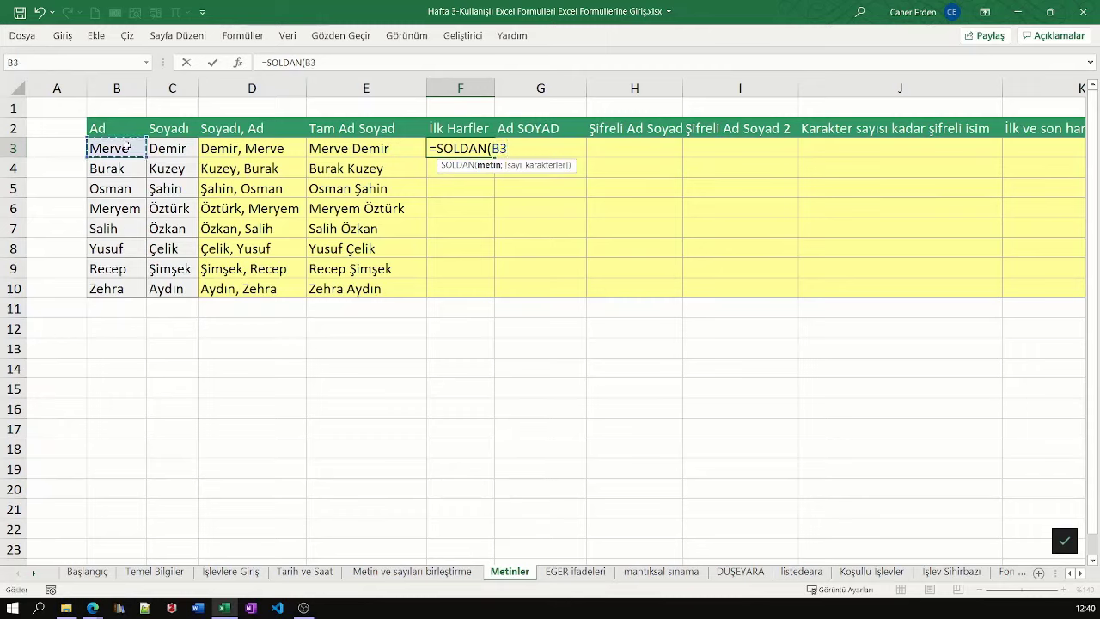
type(";")
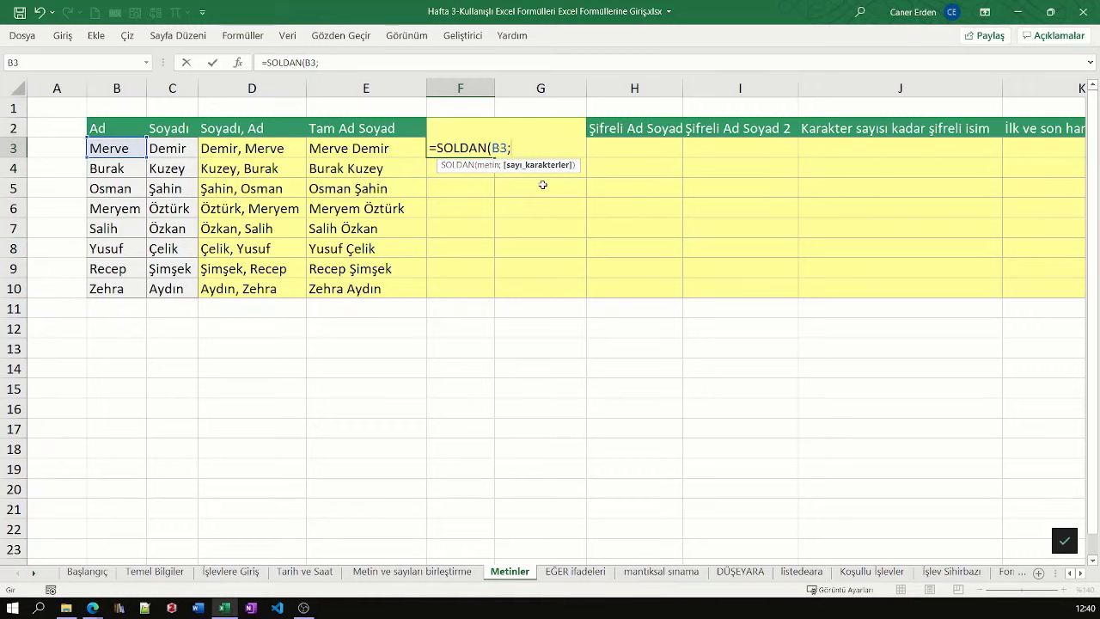
type("1")
type("=")
key("BackSpace")
type(")")
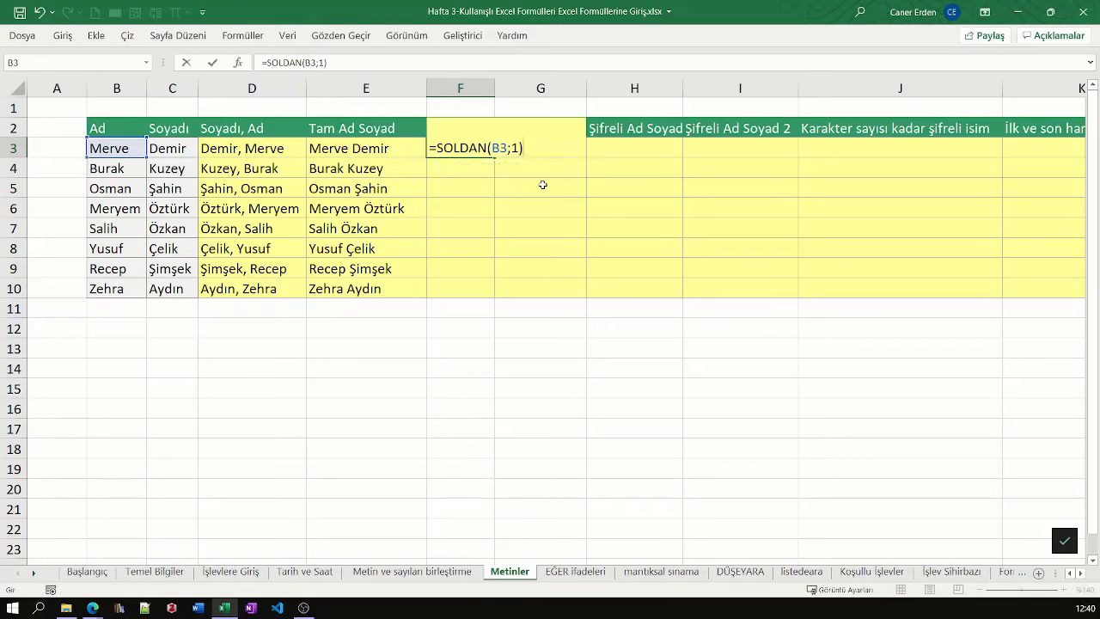
type(";")
key("BackSpace")
type("&")
type("\"")
type(".")
type("\"")
type("/")
Append the dot and SOLDAN(C3;1) for the surname initial, then fill down to F10
key("BackSpace")
type("&")
type("solda")
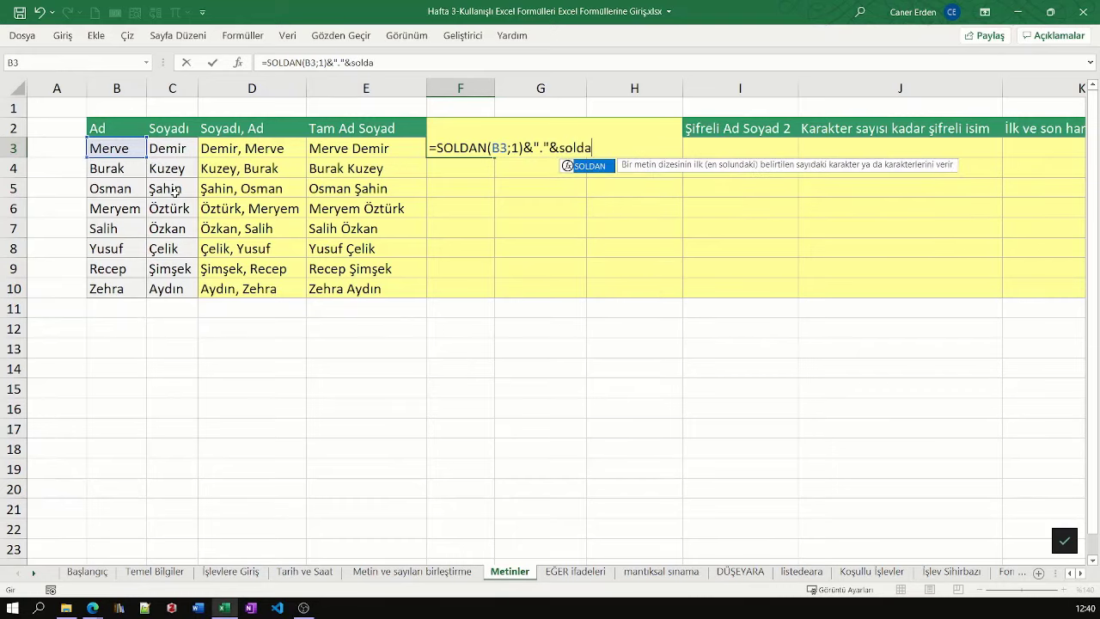
key("Tab")
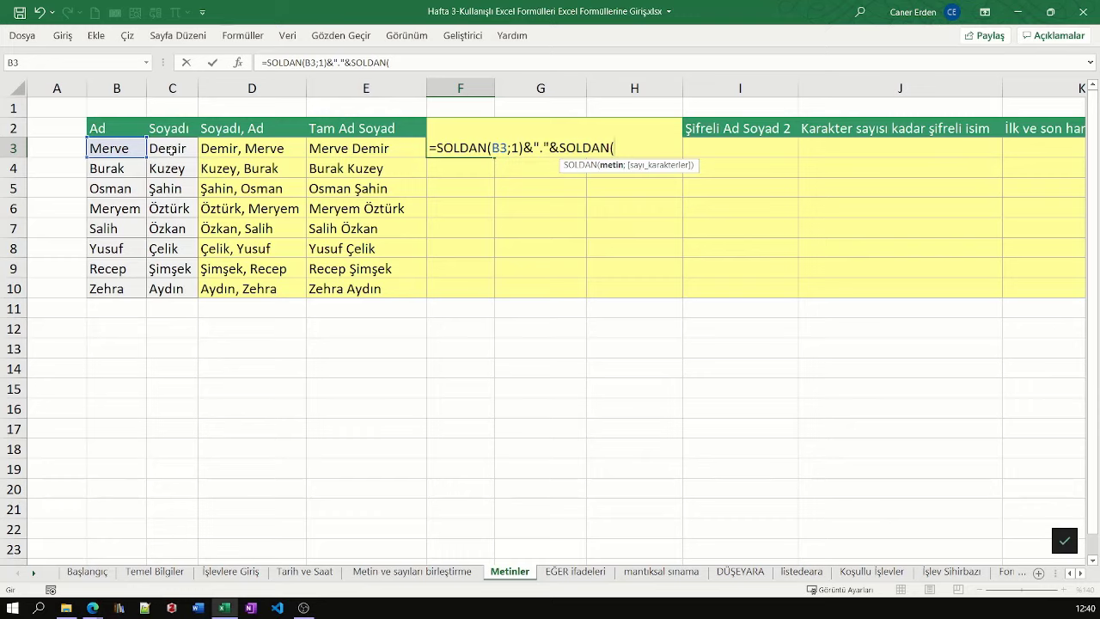
left_click(176, 148)
type(";1")
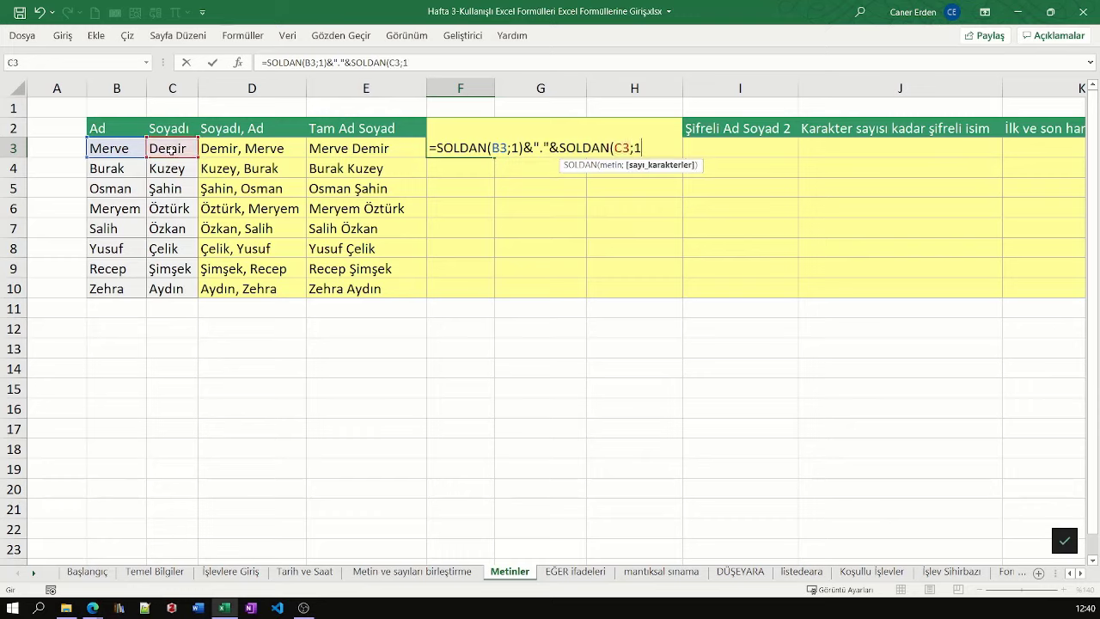
type(")")
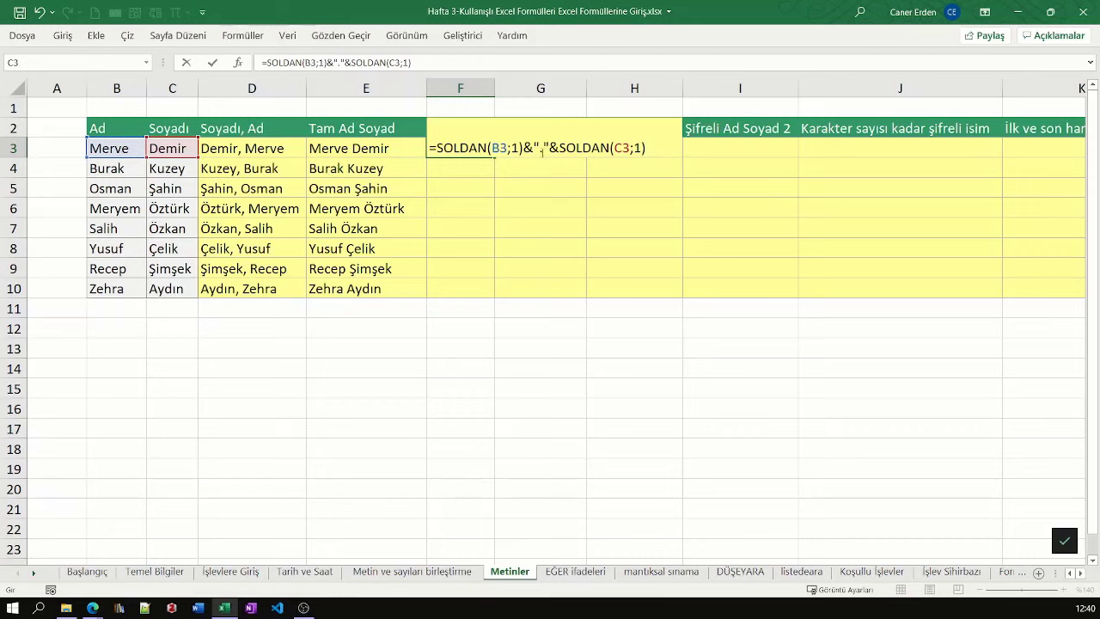
key("Return")
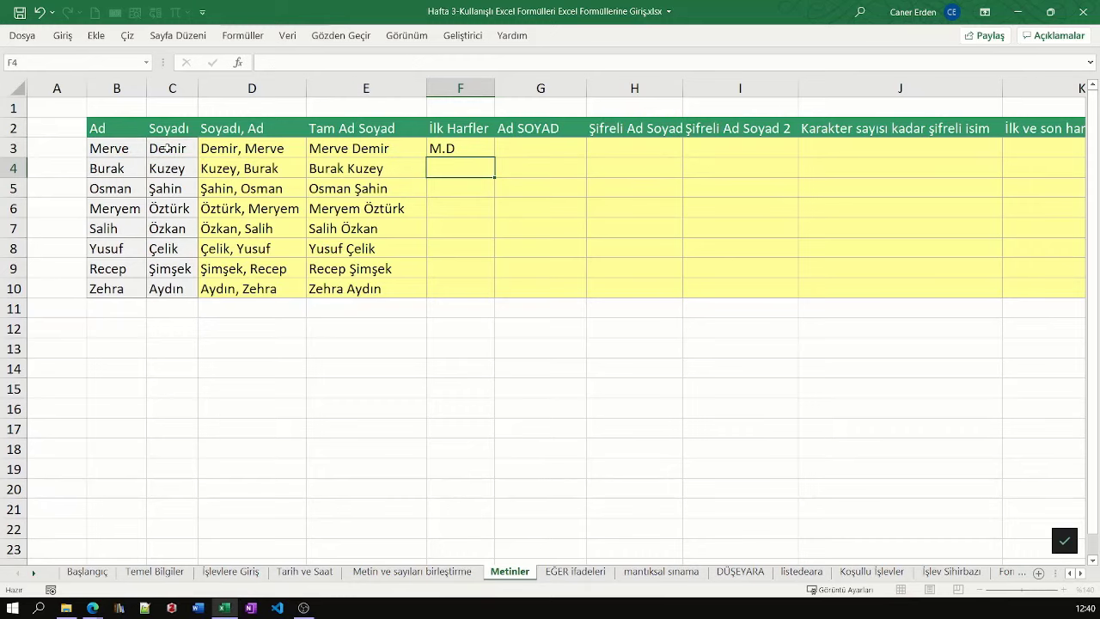
left_click(471, 150)
left_click_drag(501, 162, 486, 296)
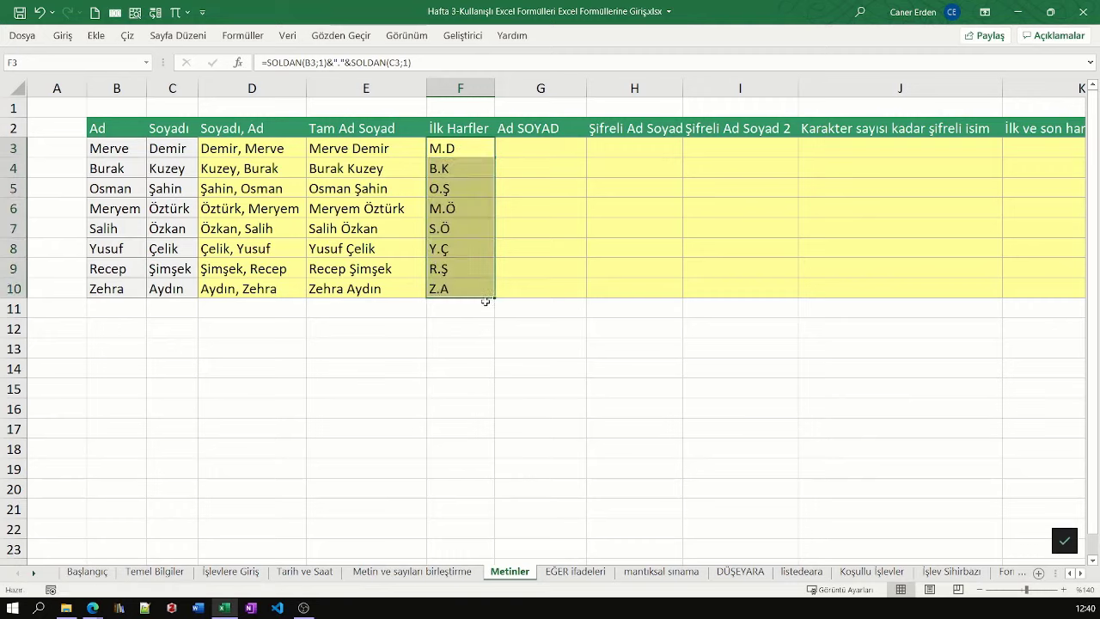
Append &"." to the F3 initials formula and fill it down to F10, so cells read M.D. through Z.A
double_click(460, 148)
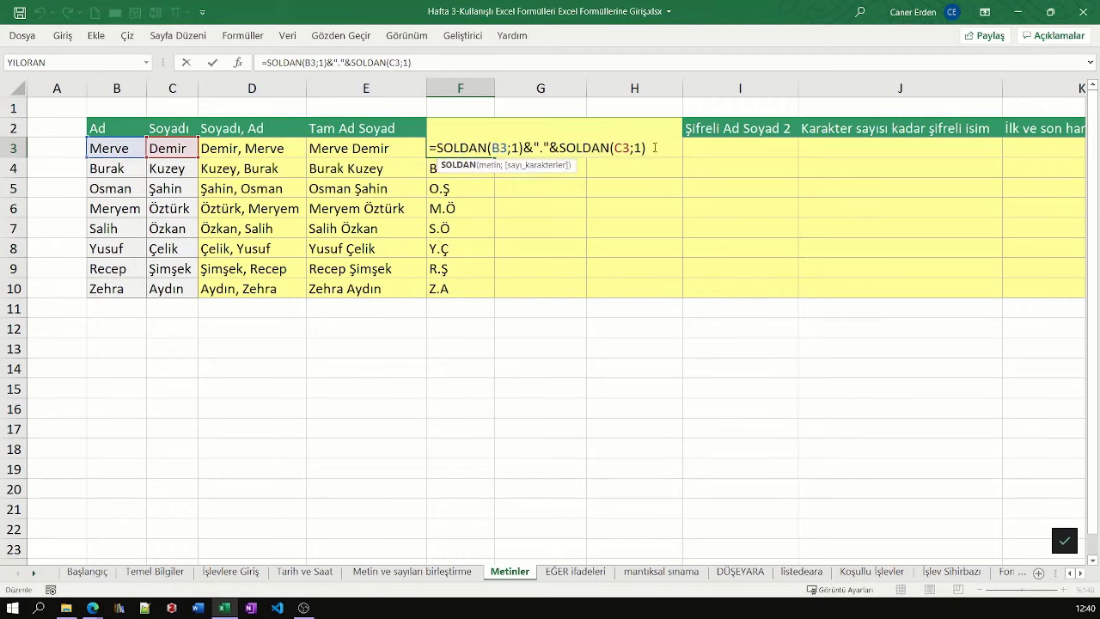
key("End")
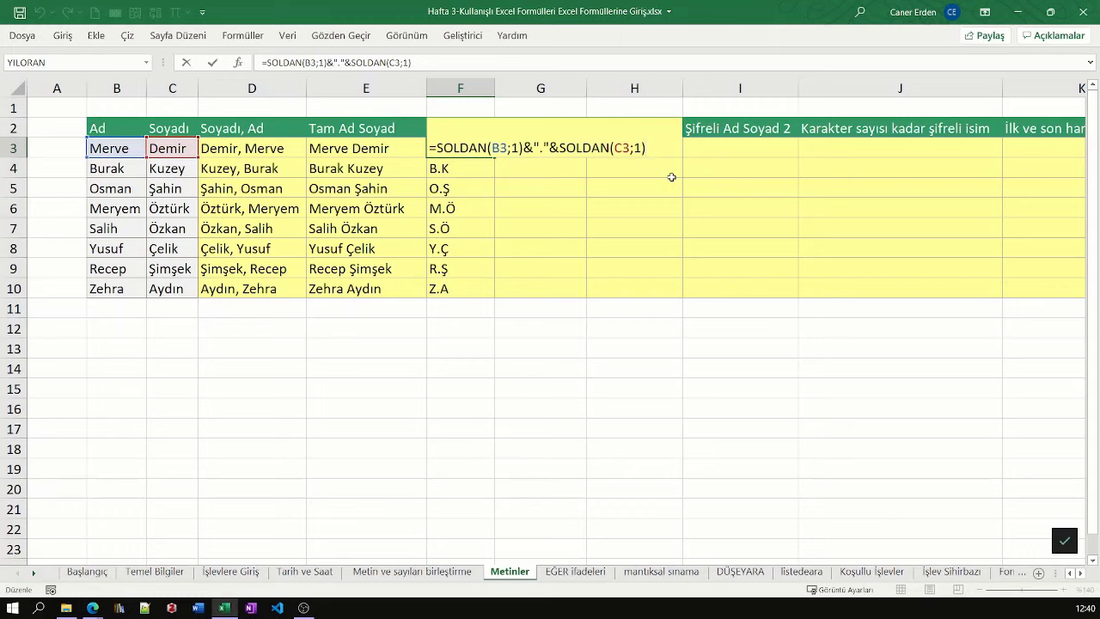
type("&")
type("\".")
type("\"")
key("Return")
left_click(512, 155)
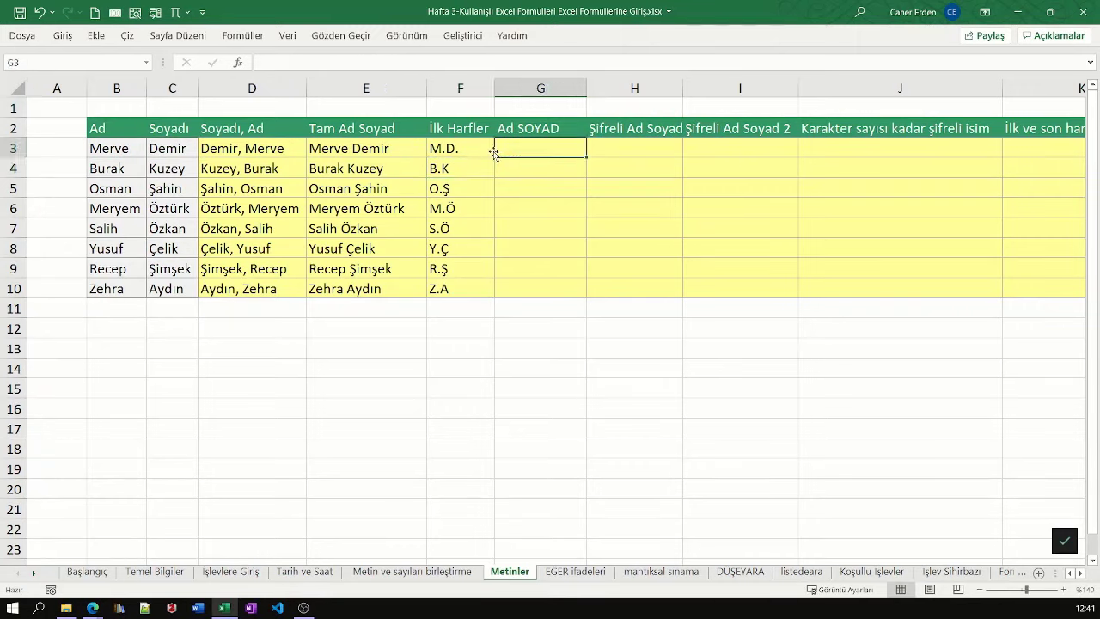
left_click(492, 153)
left_click_drag(496, 159, 479, 290)
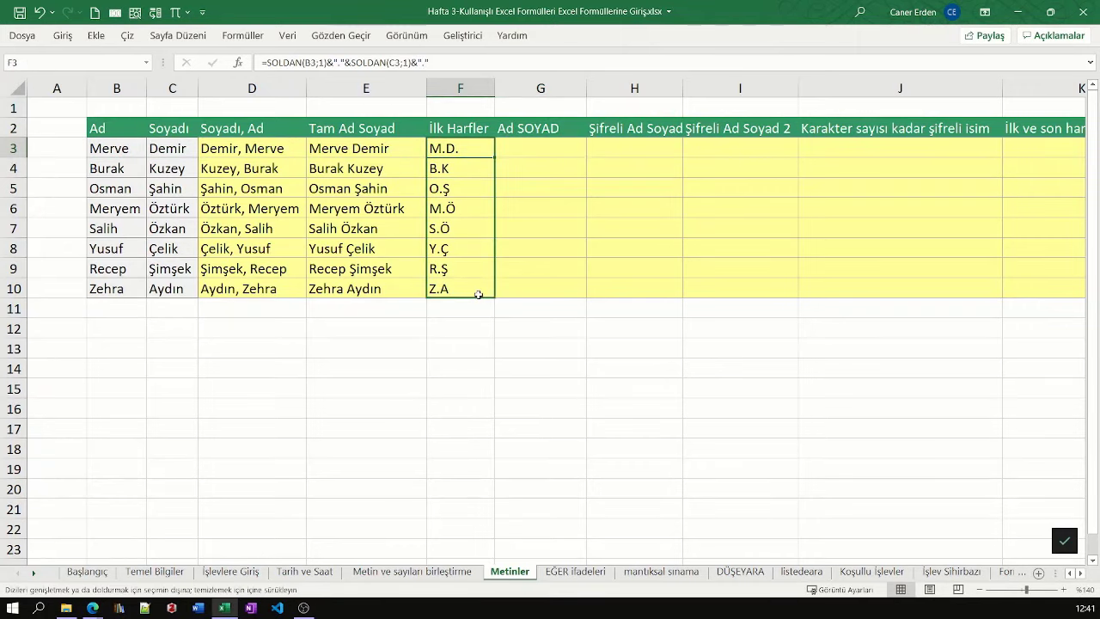
left_click(557, 153)
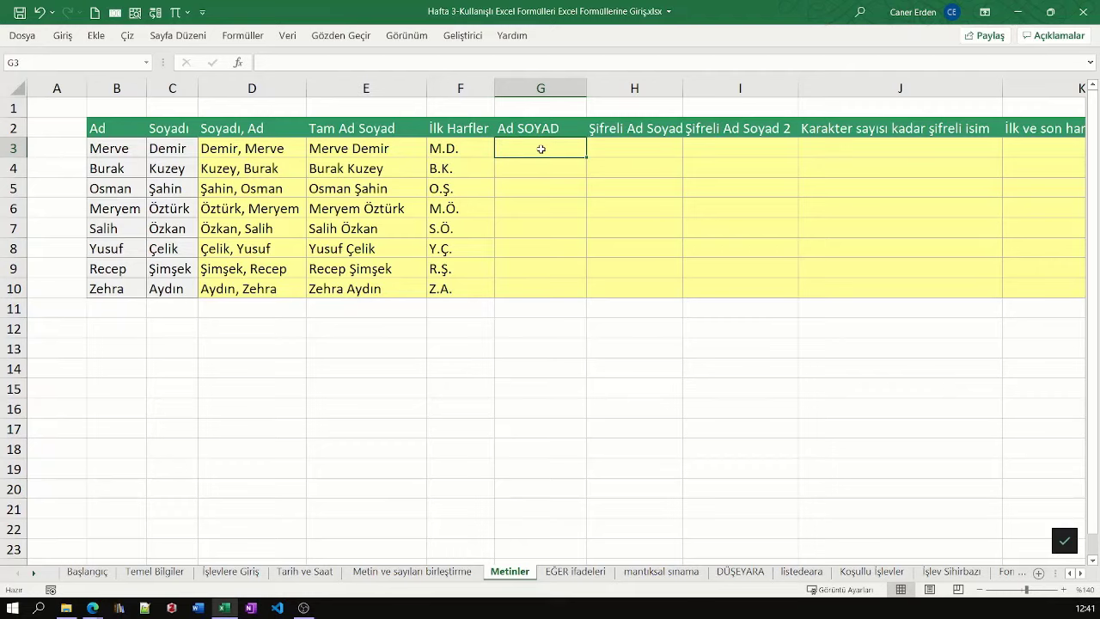
Enter =B3&" "&BÜYÜKHARF(C3) in G3 to join the first name with the capitalized surname
type("=")
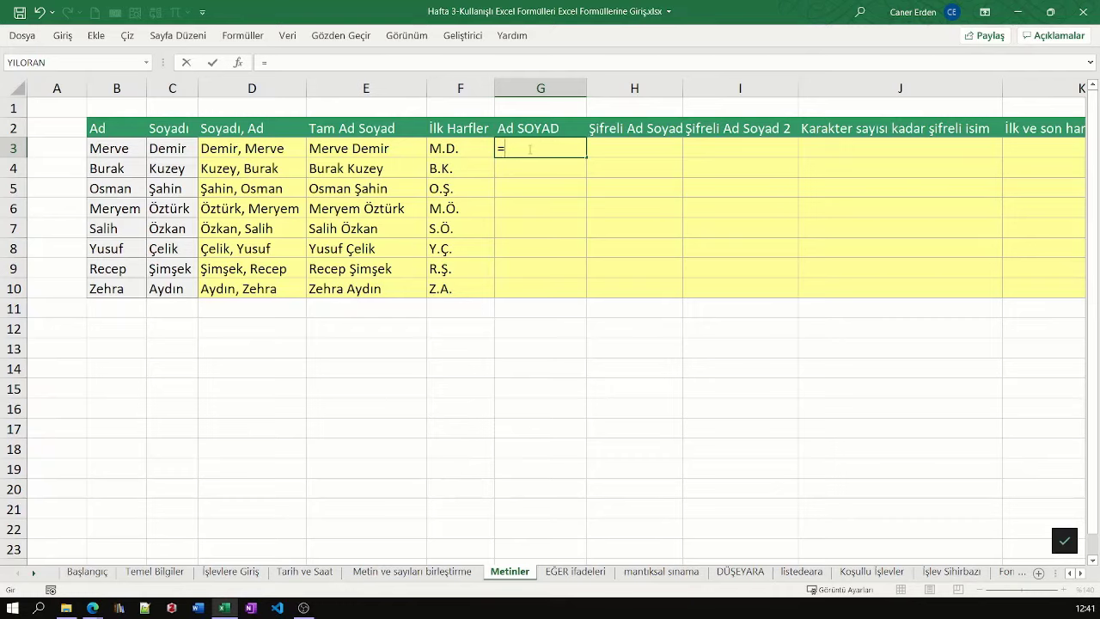
left_click(121, 149)
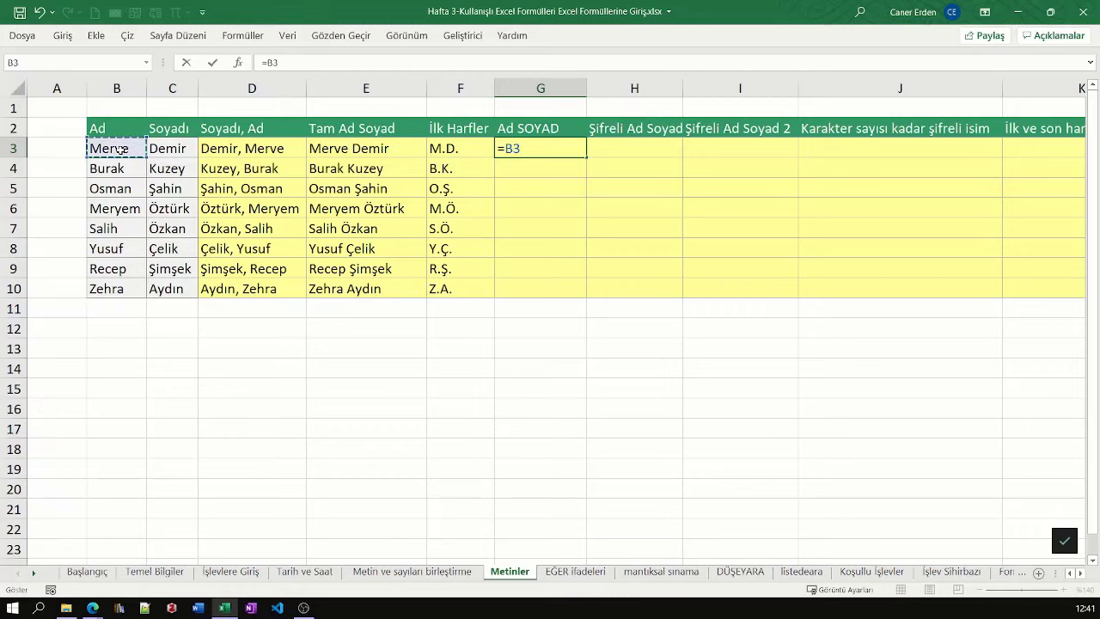
type("&")
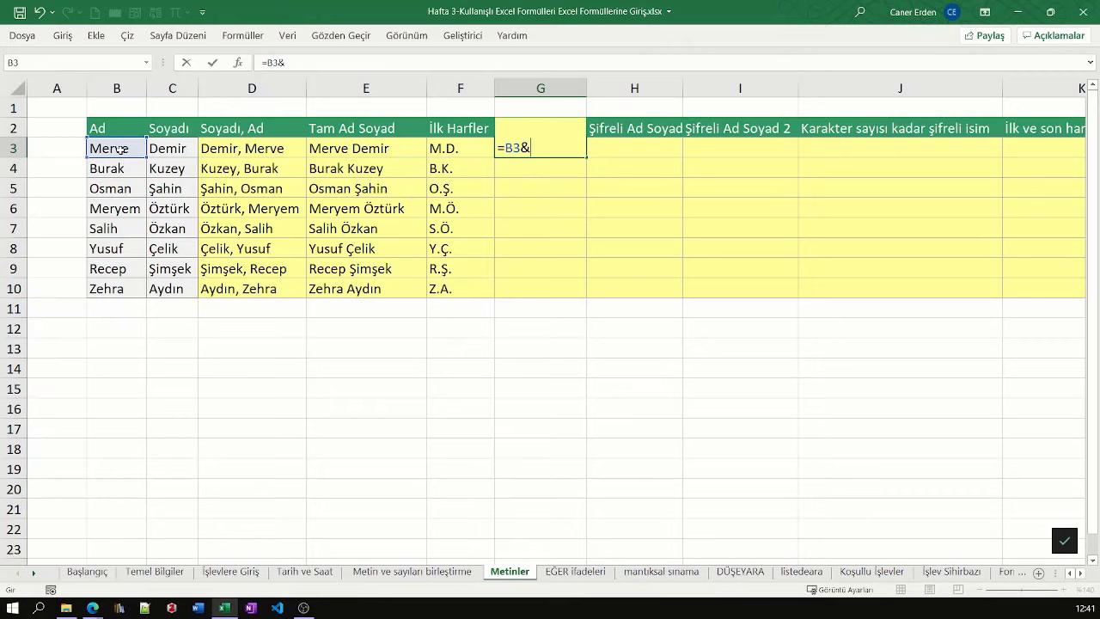
type("\" \"&")
type("b")
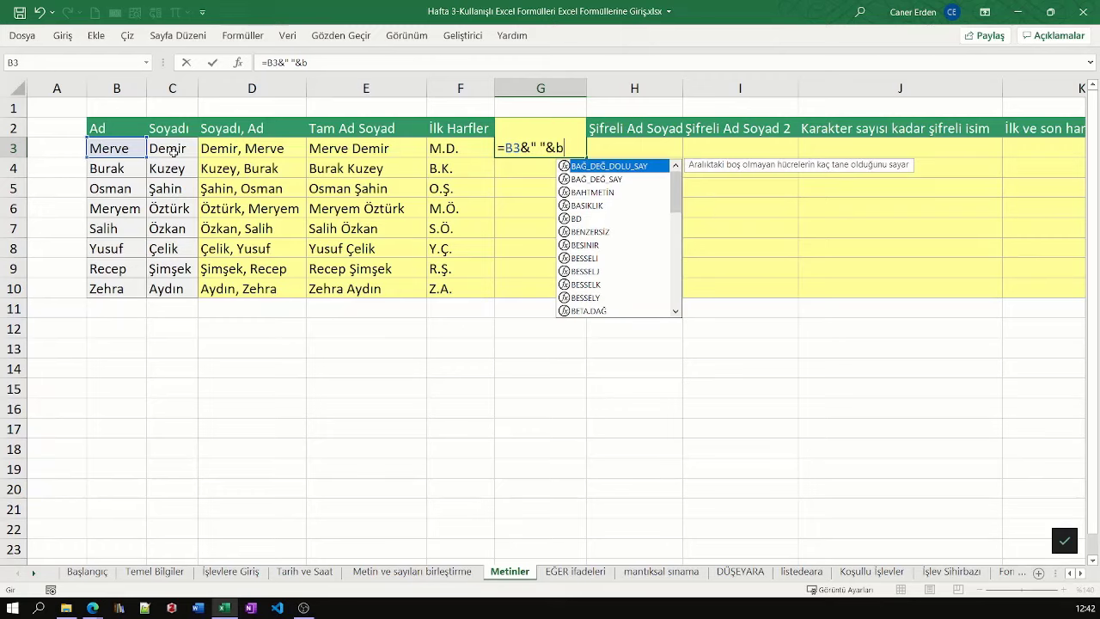
type("üyük")
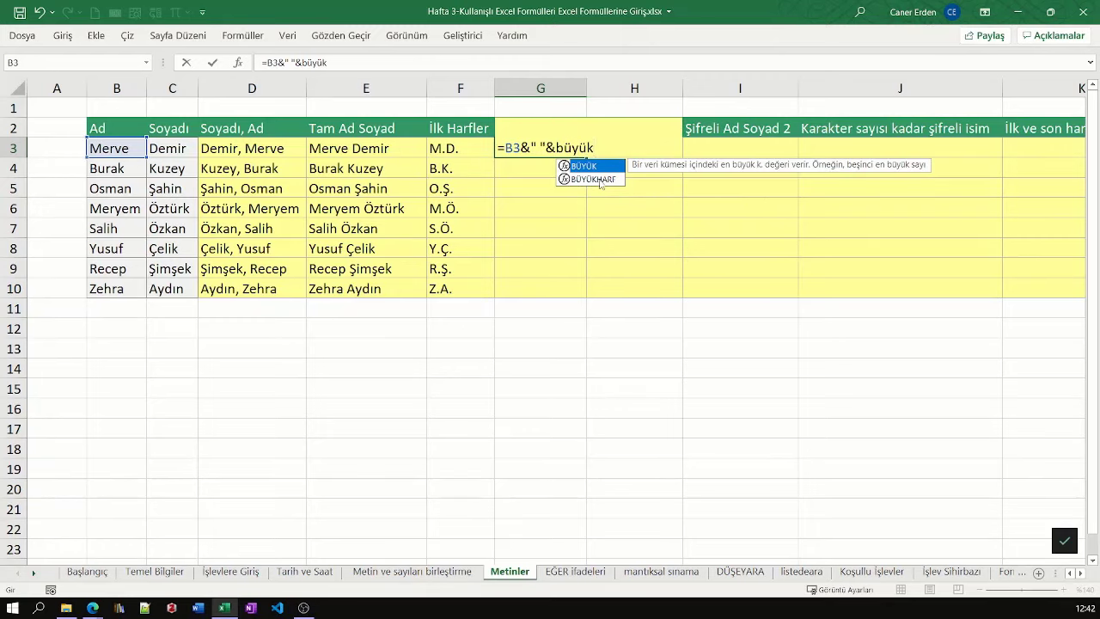
left_click(602, 181)
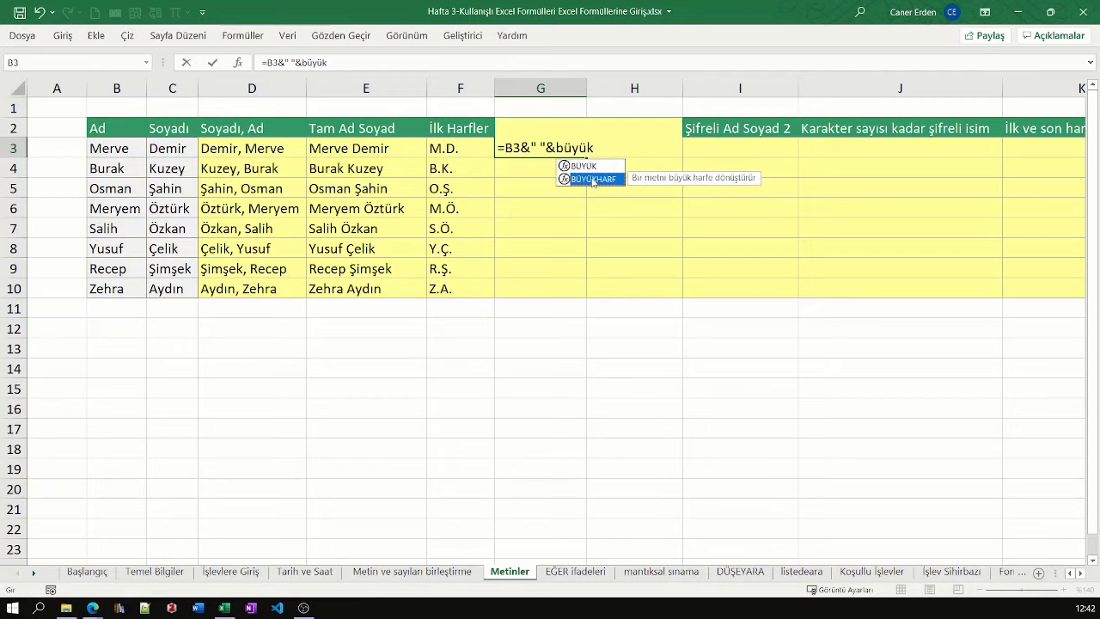
double_click(593, 178)
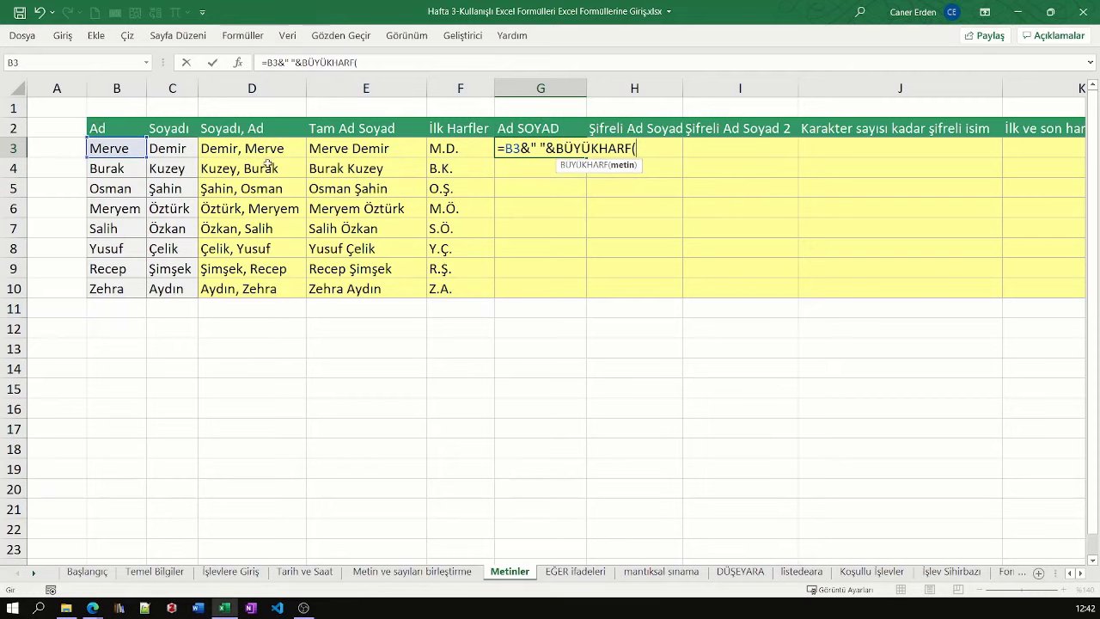
left_click(178, 149)
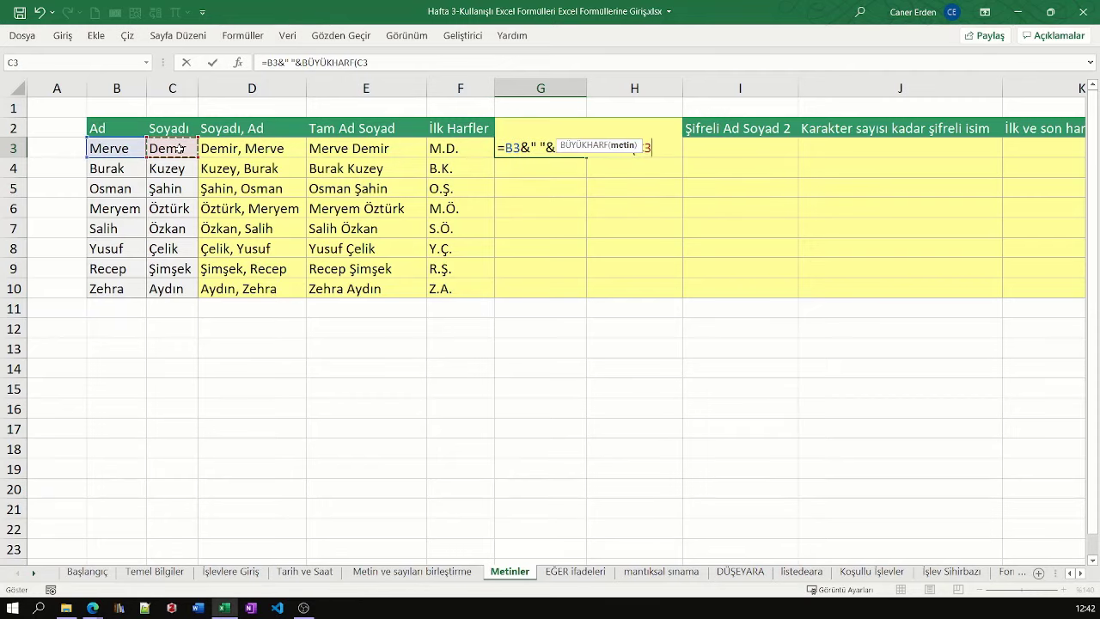
type(")")
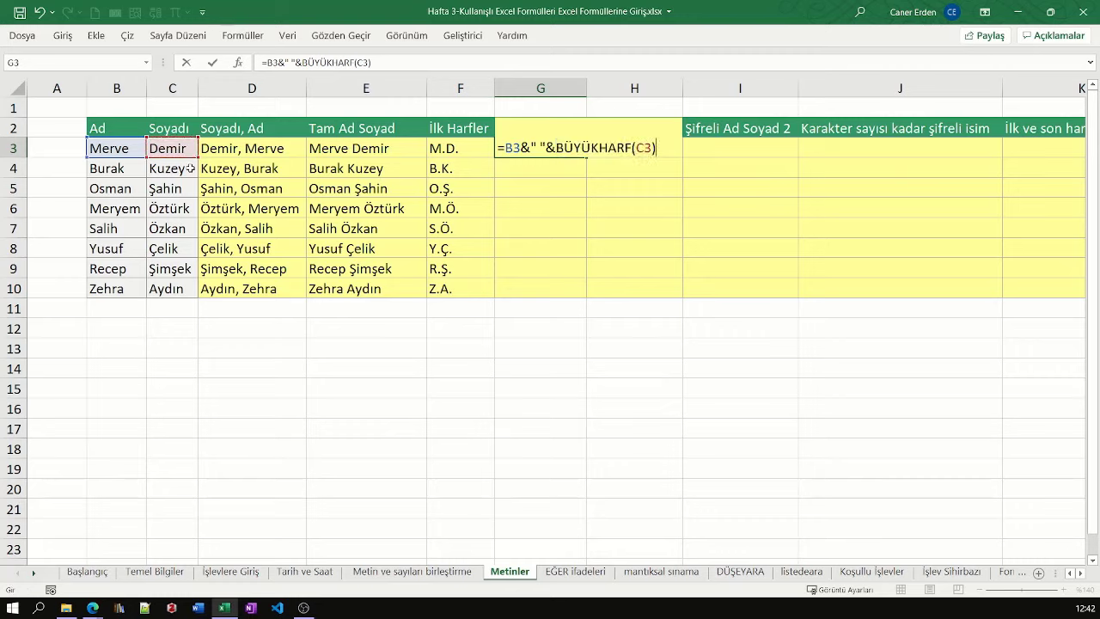
key("Return")
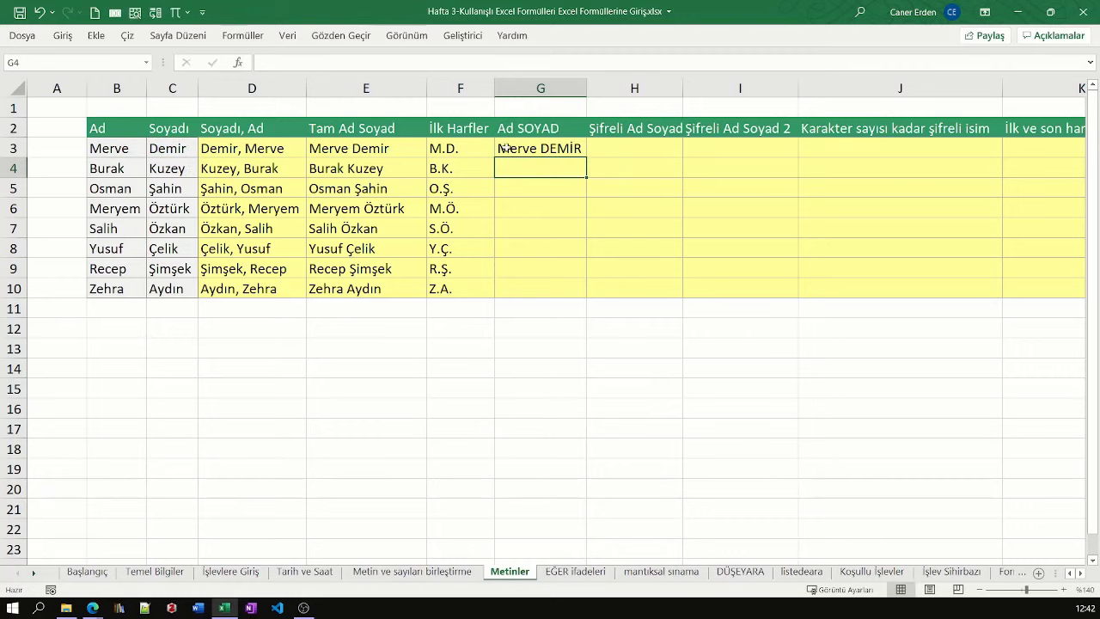
Fill the Ad SOYAD formula down to G10, widen column G, and set zoom to 130%
left_click(507, 148)
left_click_drag(585, 159, 569, 289)
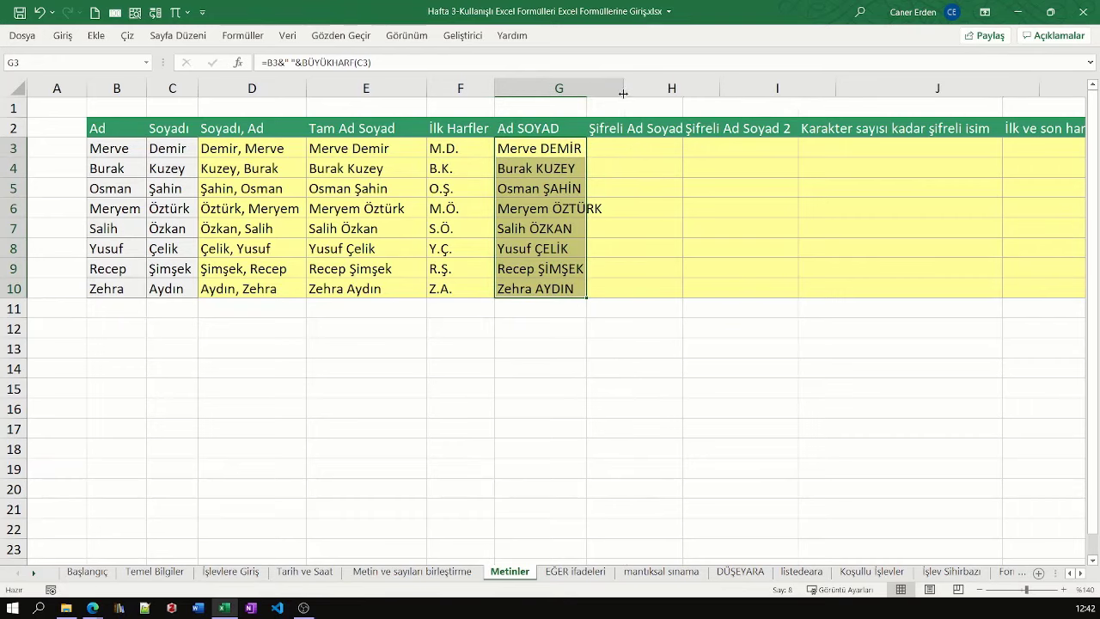
left_click_drag(592, 88, 625, 89)
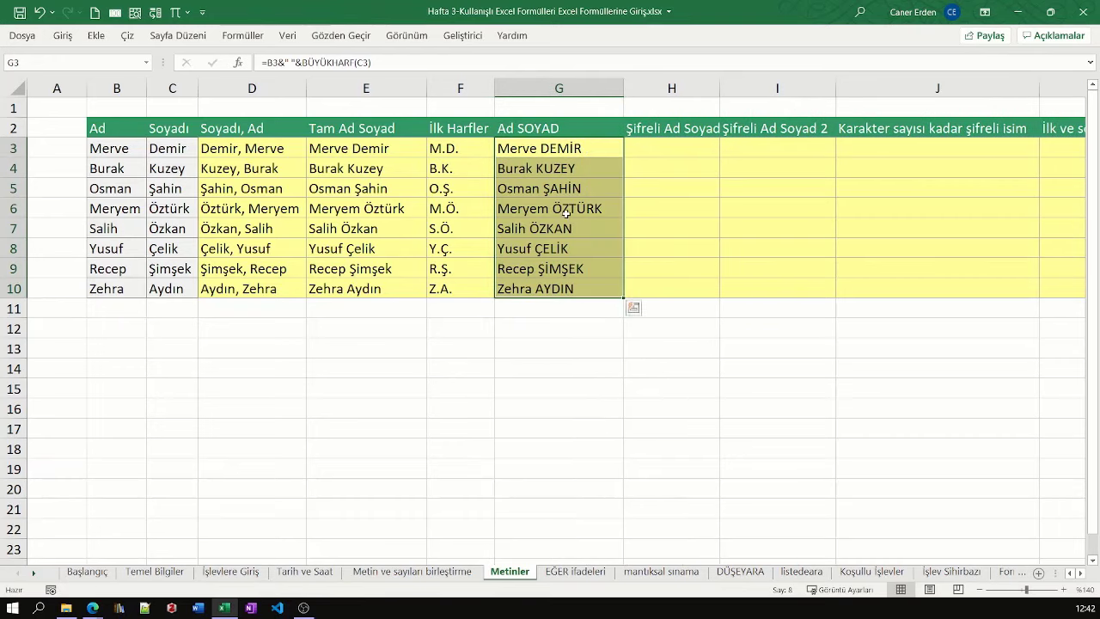
left_click(980, 589)
Enter =DEĞİŞTİR(B3;2;10;"***") in H3 to mask the first name after its initial
left_click(601, 151)
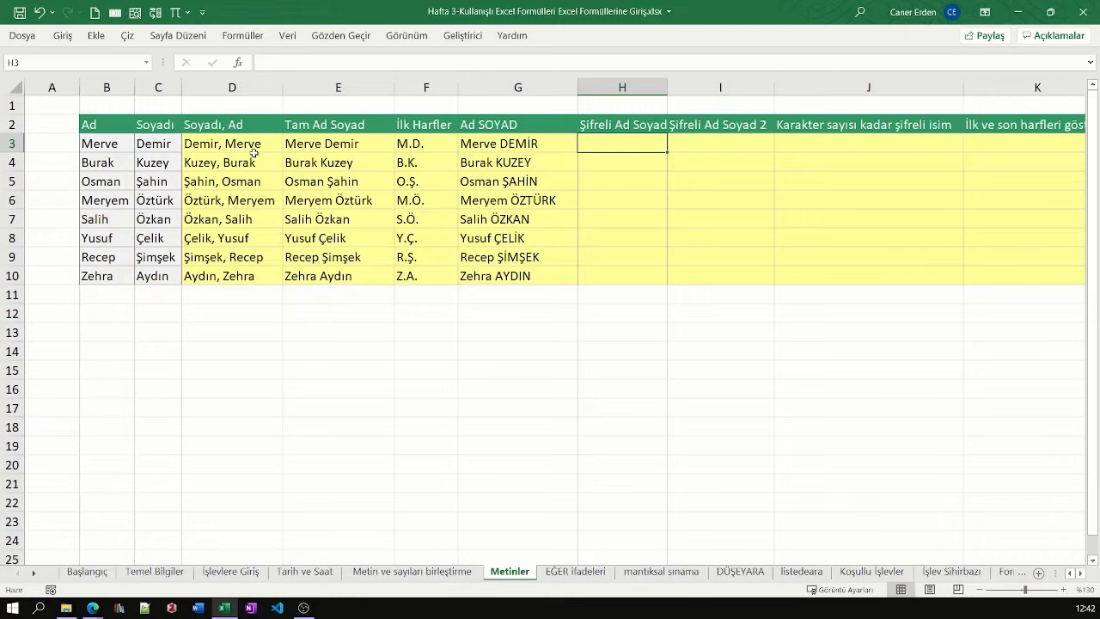
double_click(632, 142)
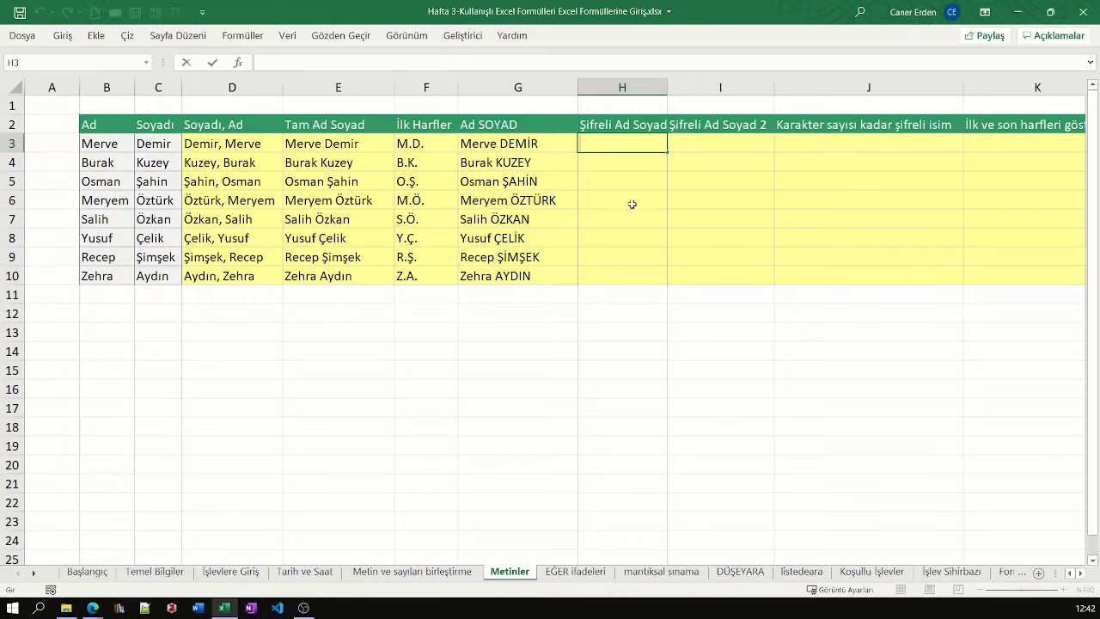
left_click(615, 145)
type("dog")
key("BackSpace")
key("BackSpace")
key("BackSpace")
type("=değiş")
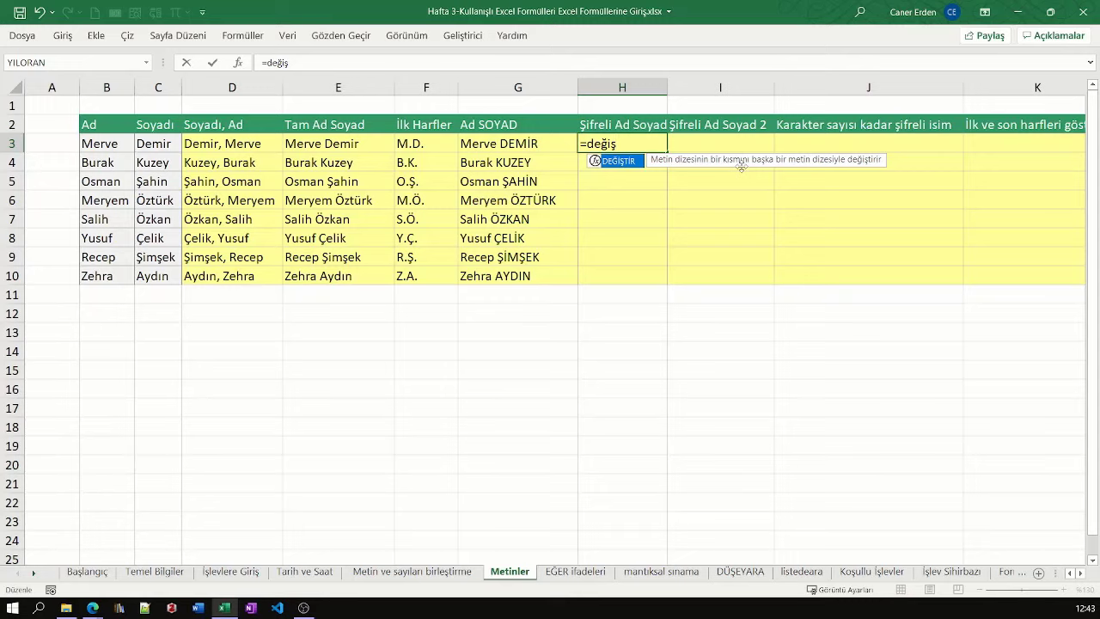
key("Tab")
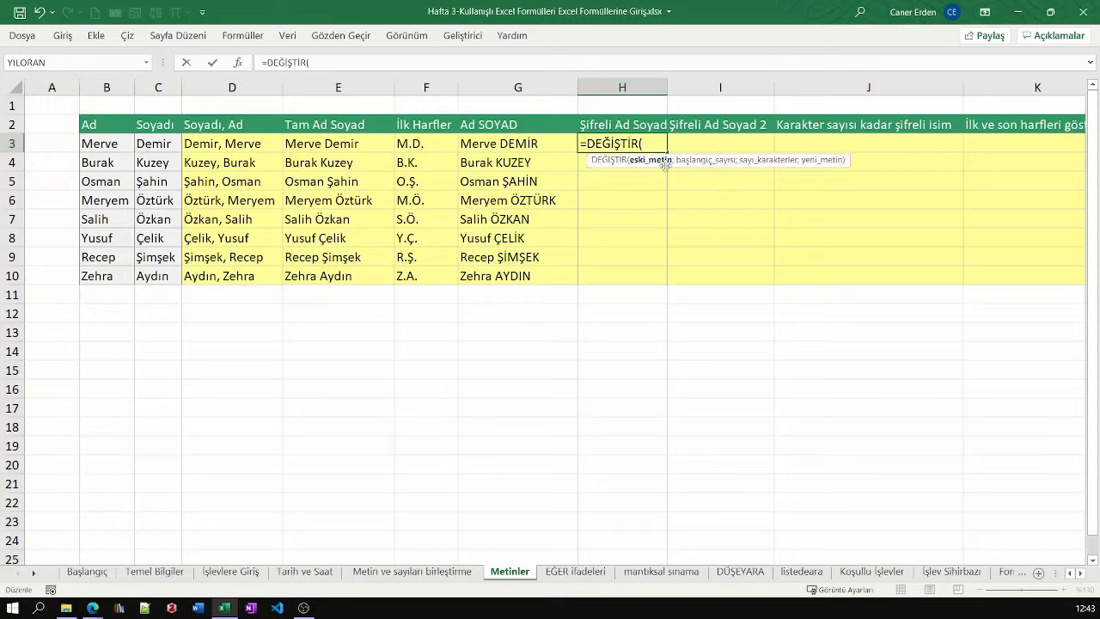
left_click(111, 144)
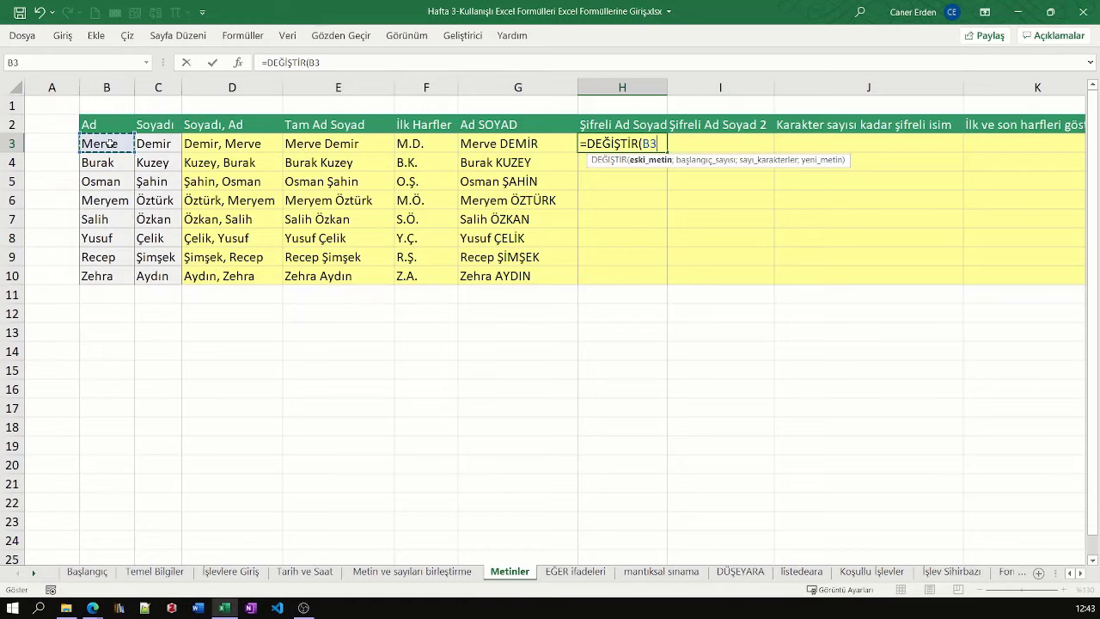
type(";2")
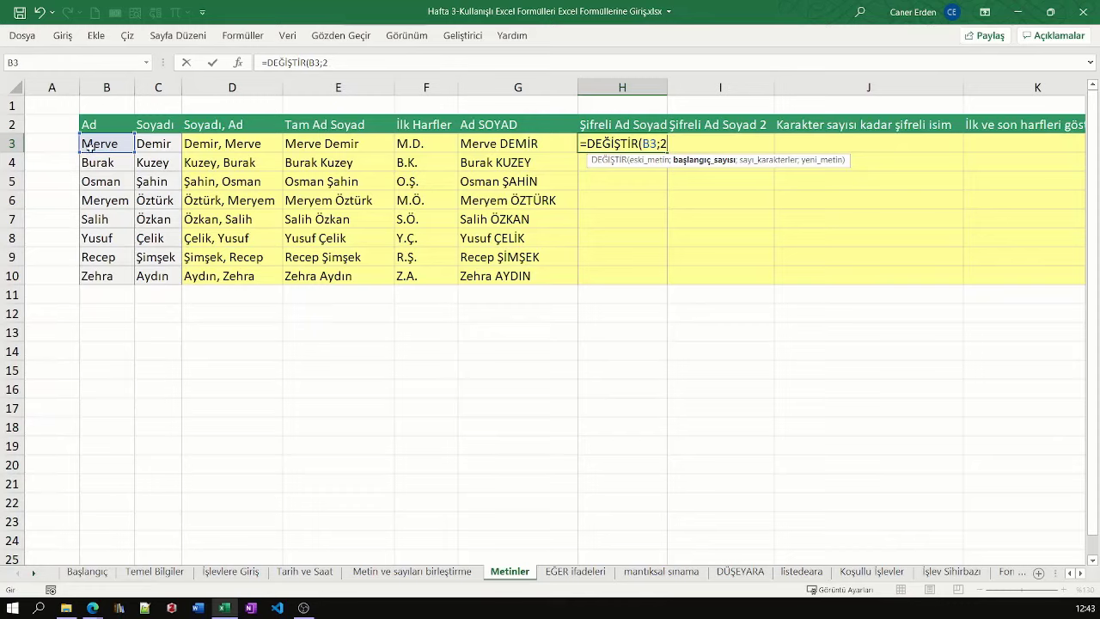
type(";")
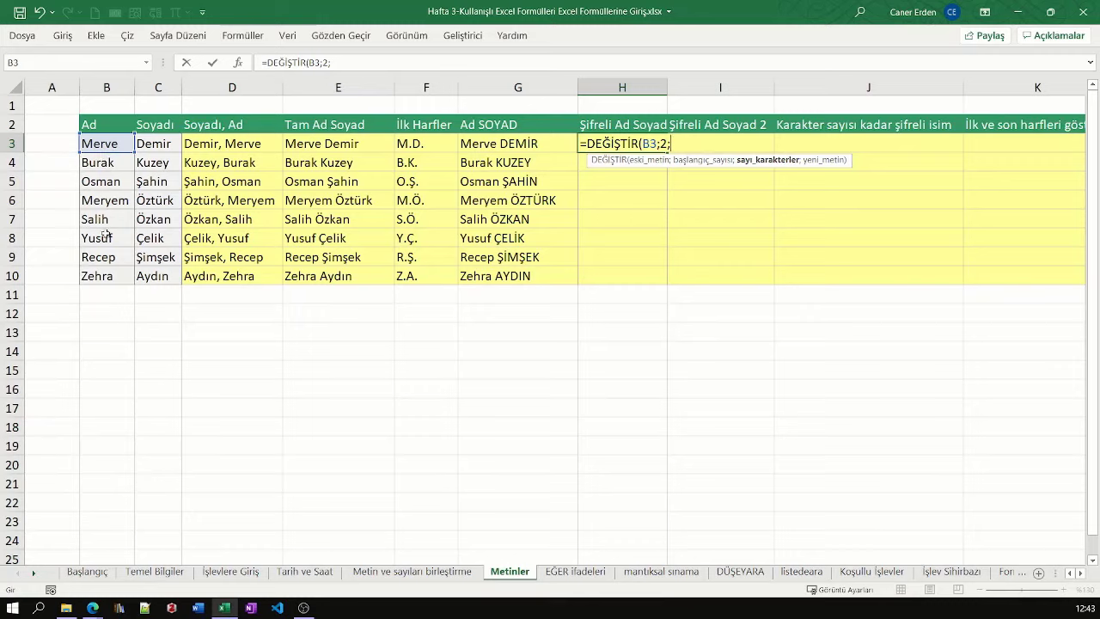
type("10")
type(";")
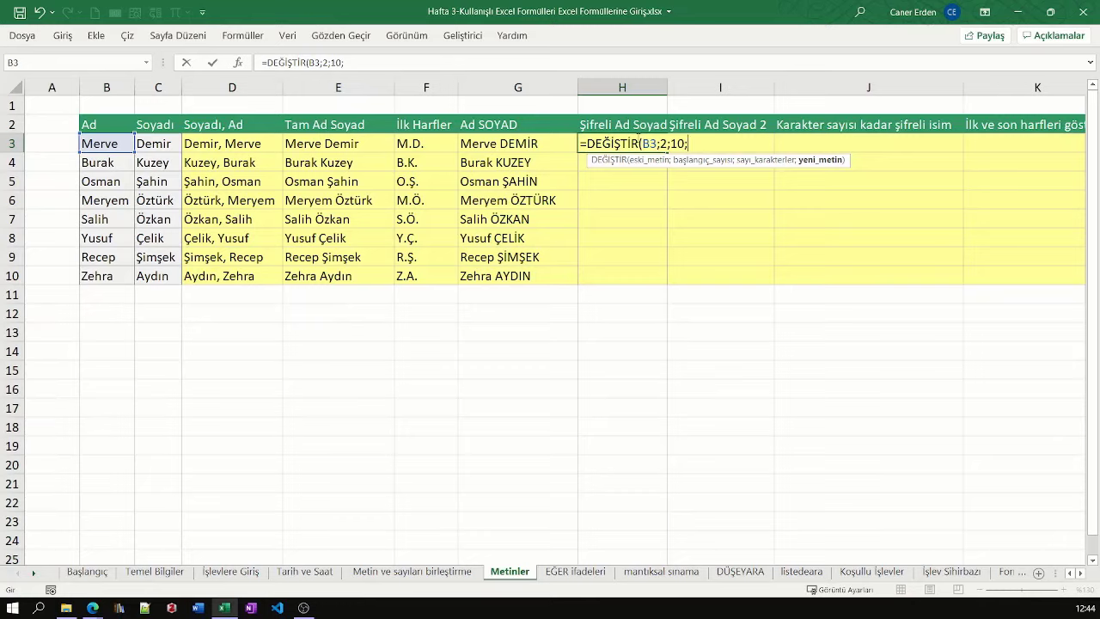
type("\"***\"")
type(")")
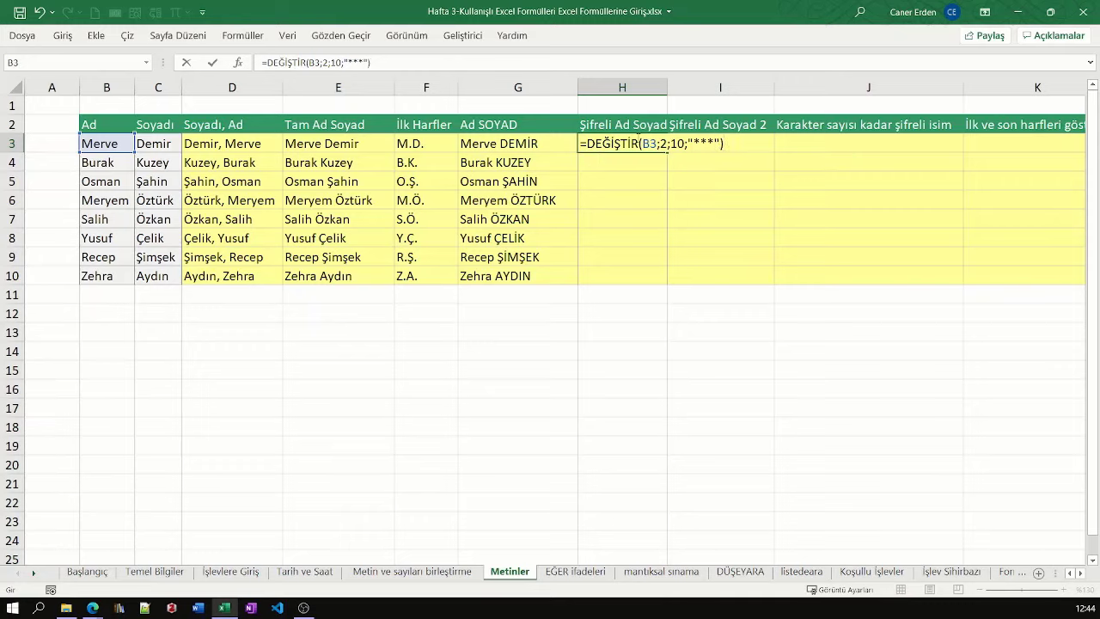
key("Return")
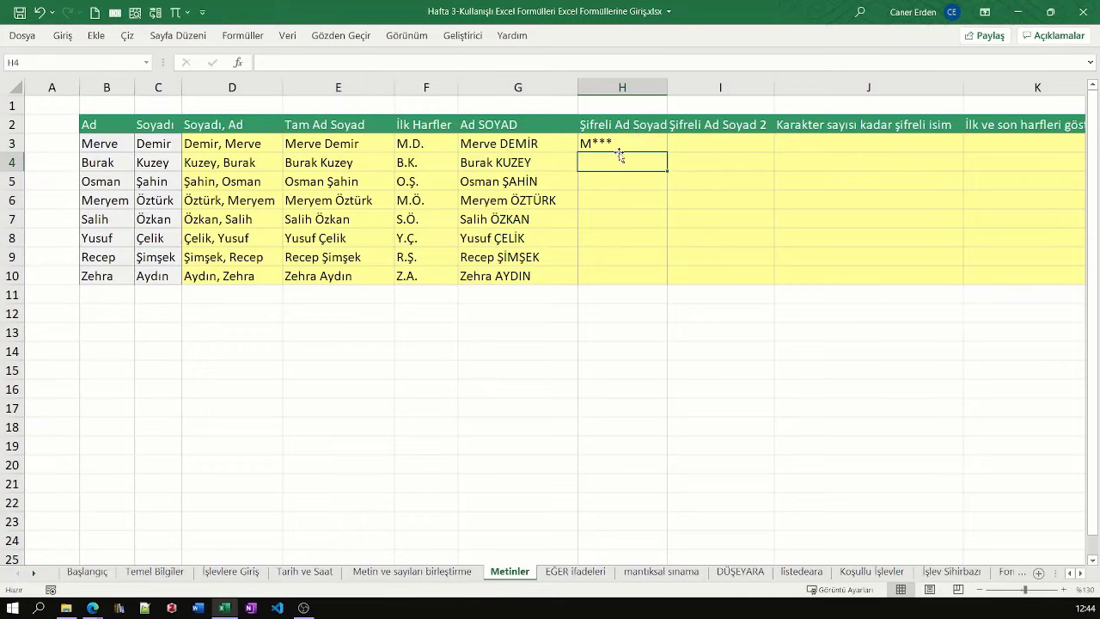
Review the H3 formula's character count 10 and "***" replacement text, leaving it unchanged
key("Up")
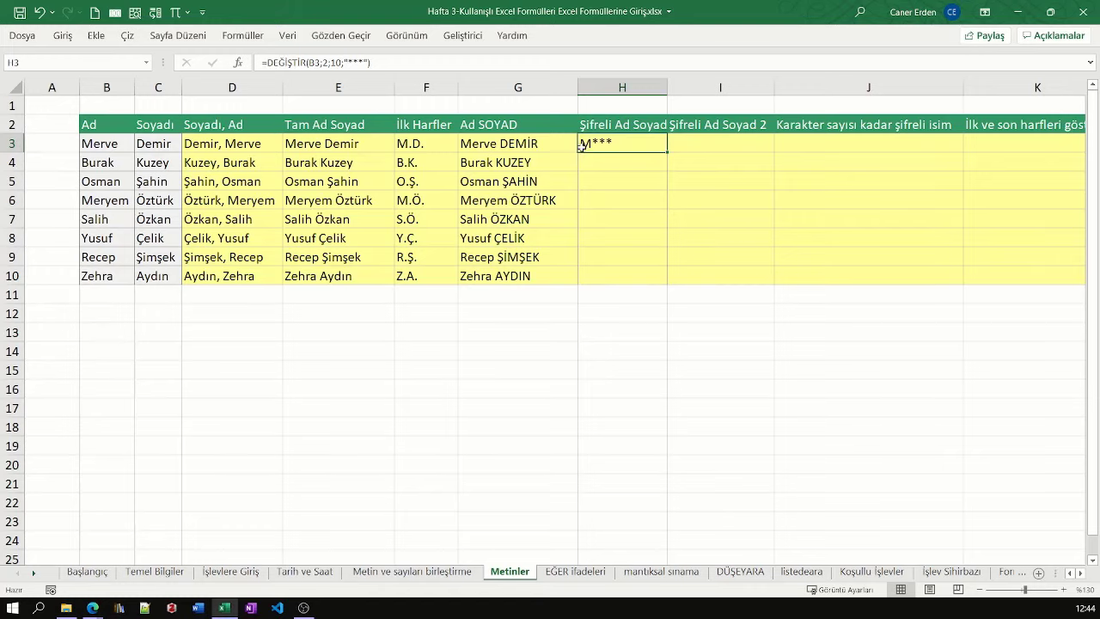
double_click(612, 146)
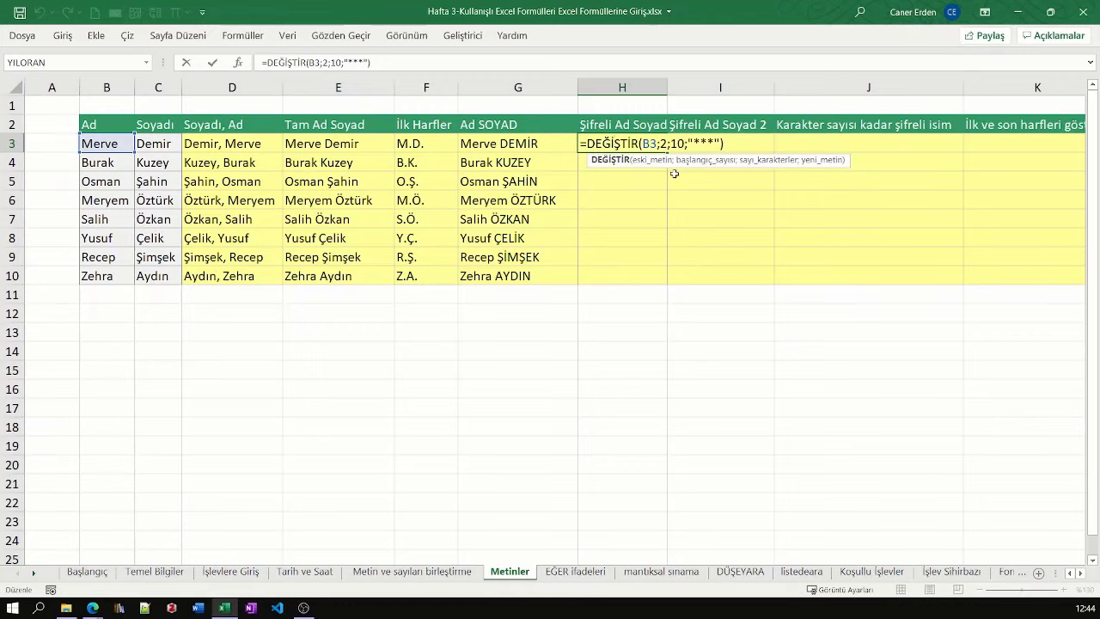
double_click(679, 143)
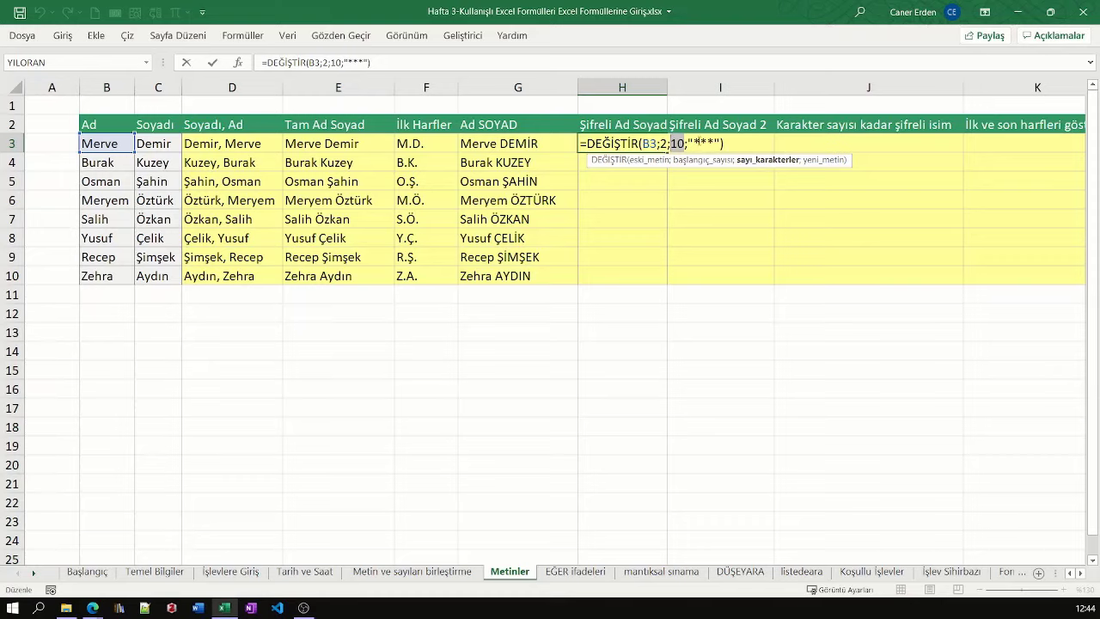
left_click_drag(693, 143, 721, 142)
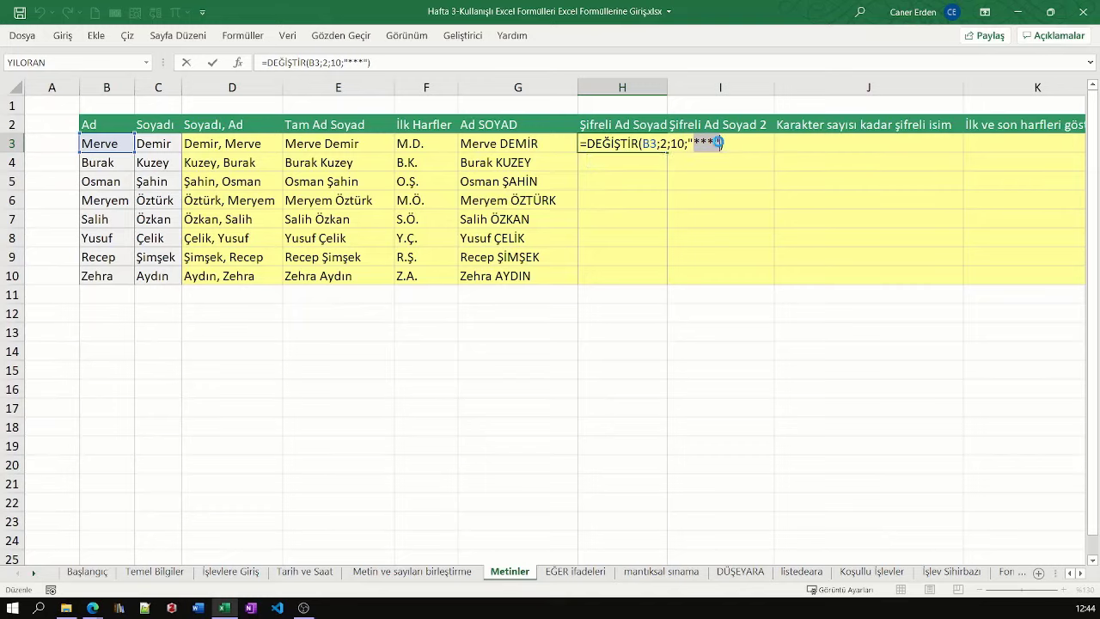
key("ctrl+Return")
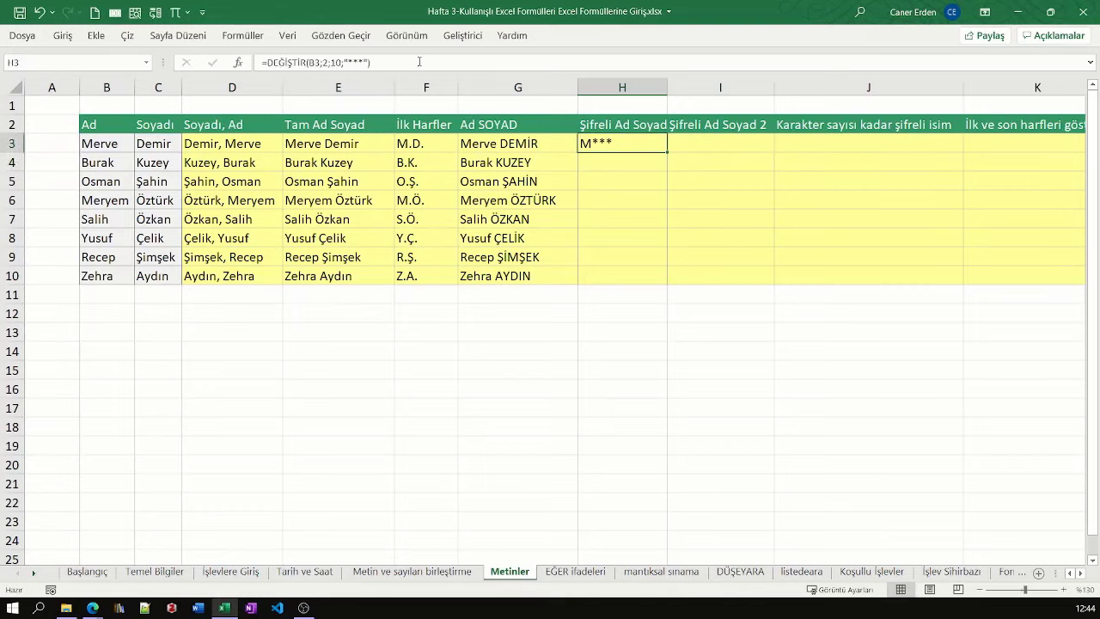
Append &" "&DEĞİŞTİR(C3;2;10;"***") to the H3 formula so it shows M*** D***
left_click(418, 62)
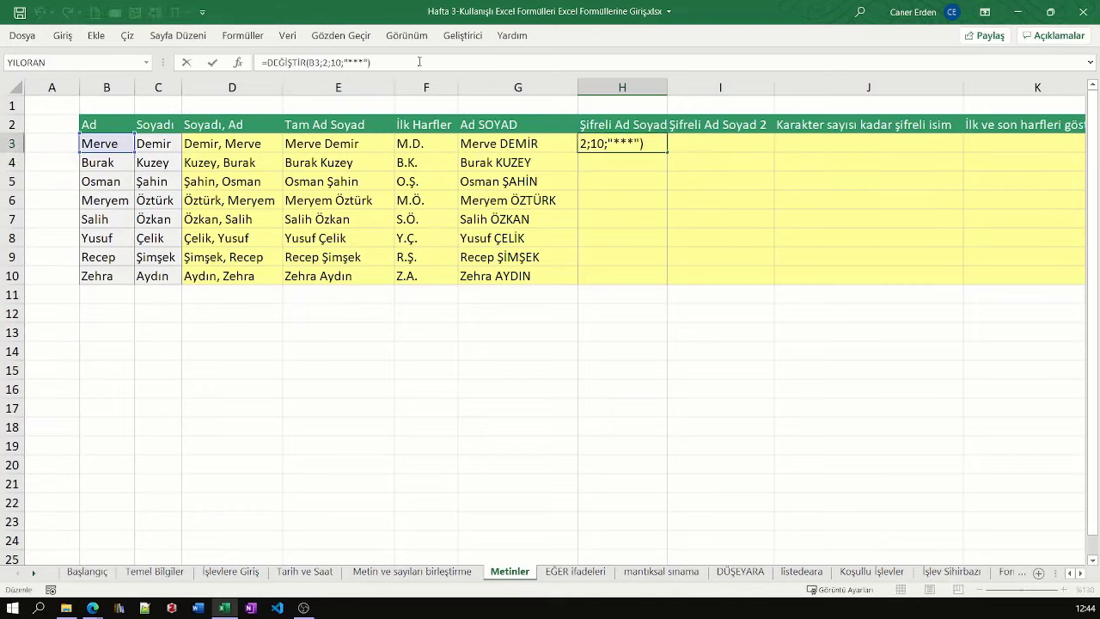
type("&")
type("\"")
type("&")
type("deği")
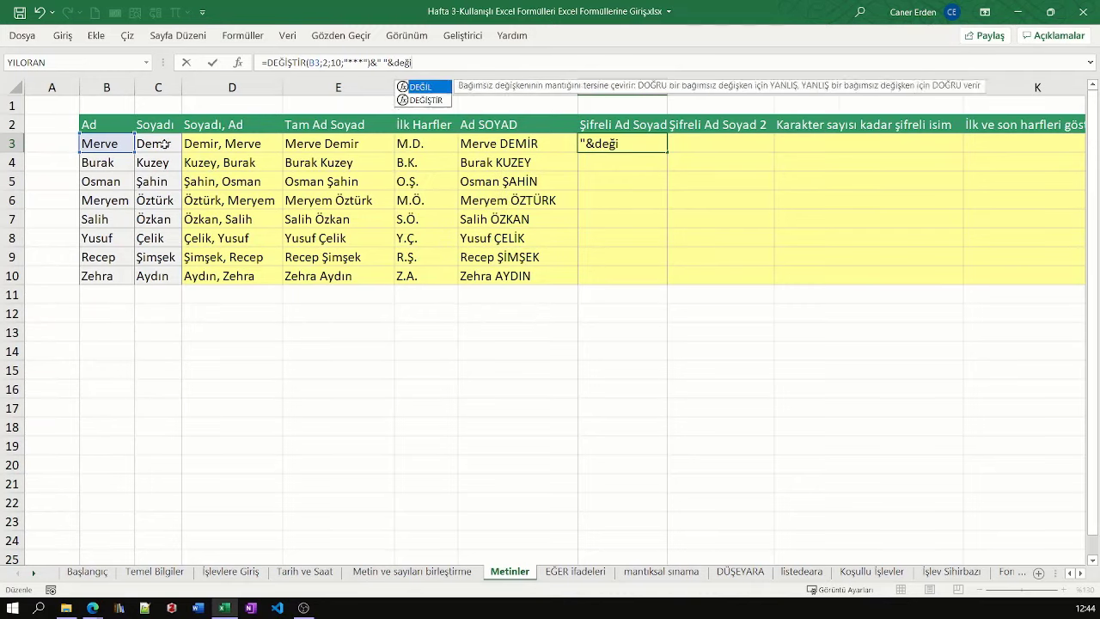
type("ş")
key("Tab")
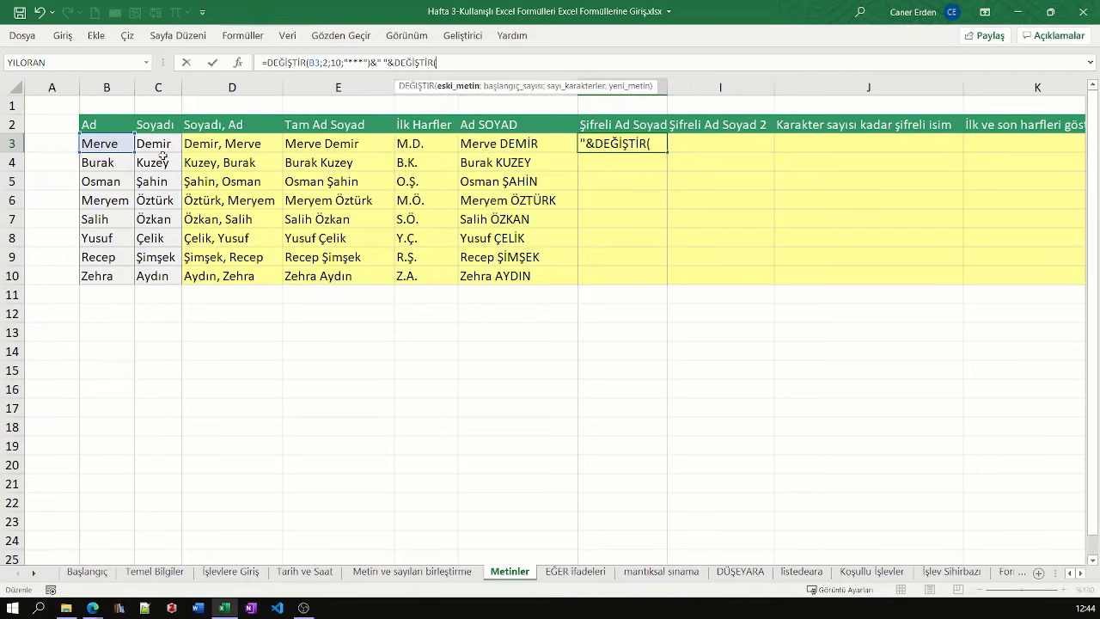
left_click(166, 151)
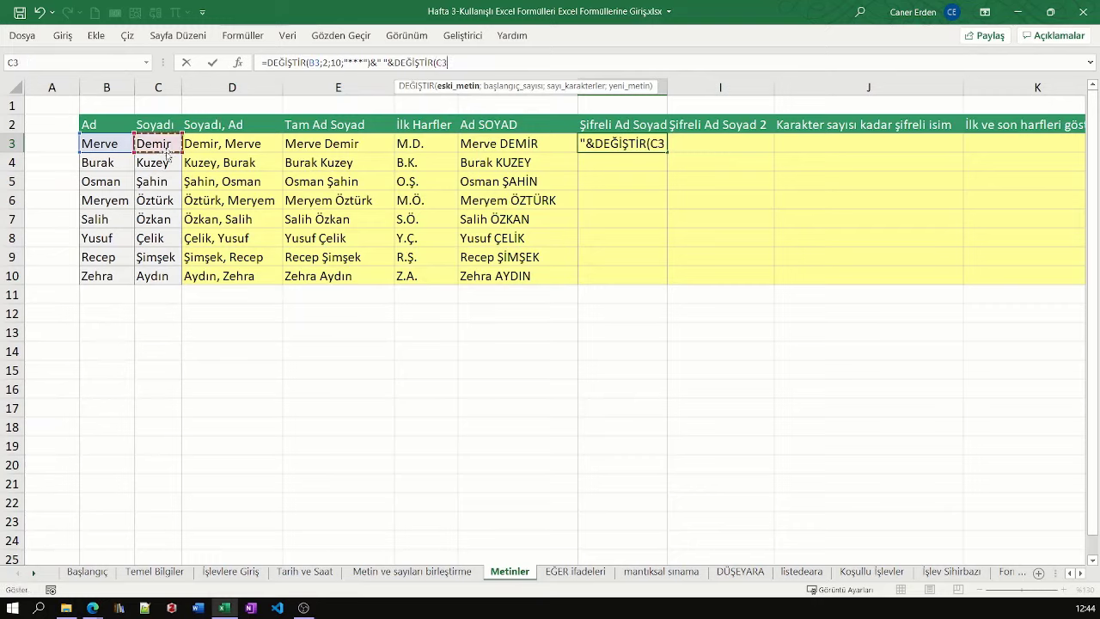
type(";")
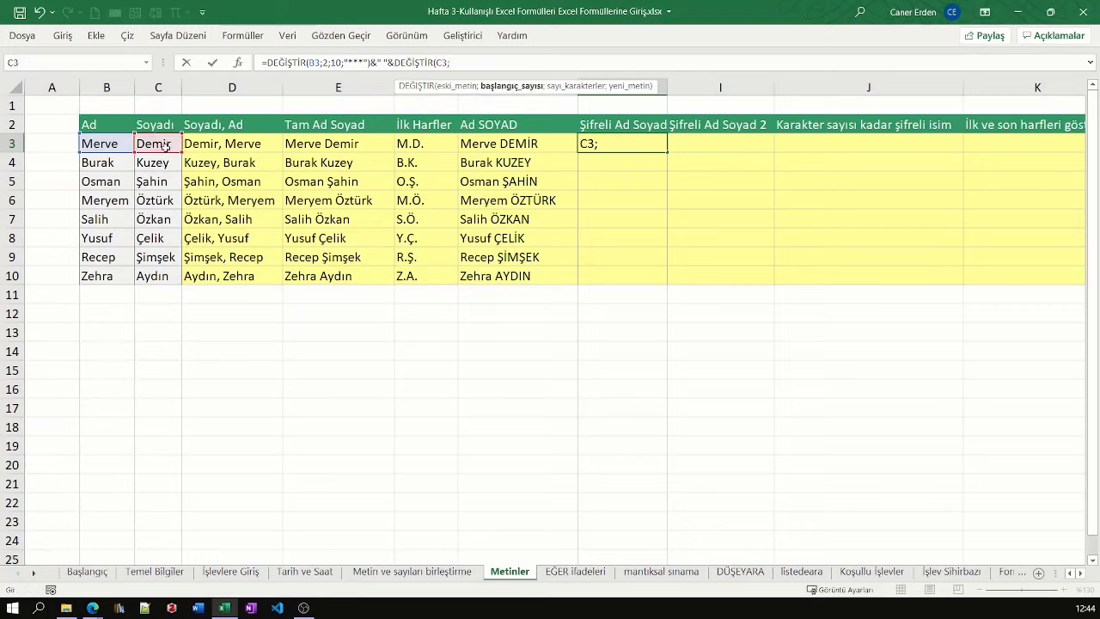
type("2;")
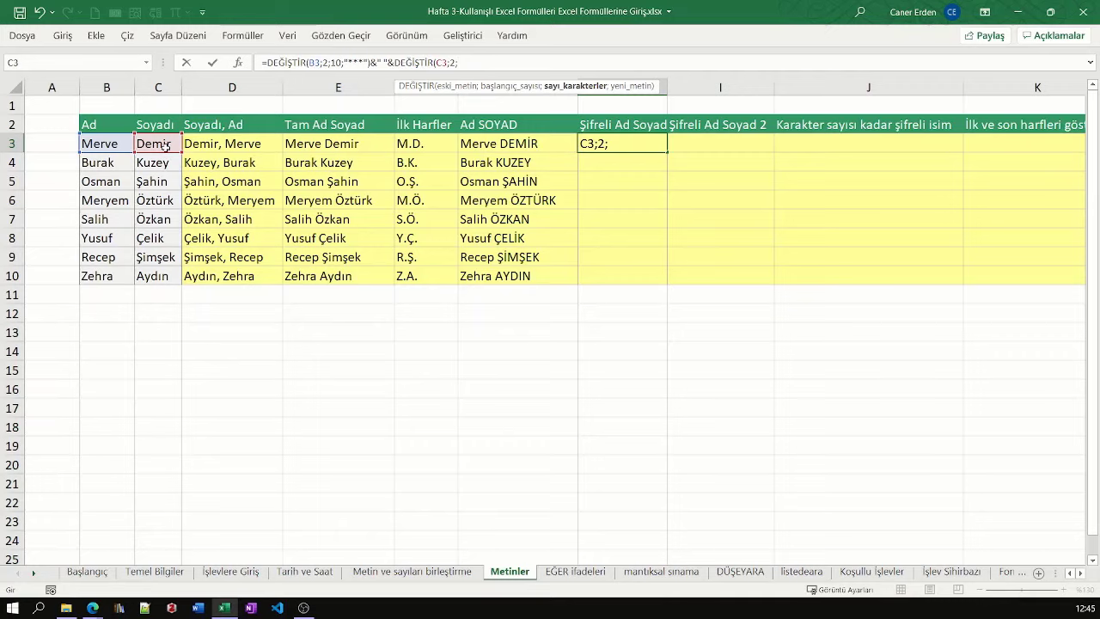
type("10;")
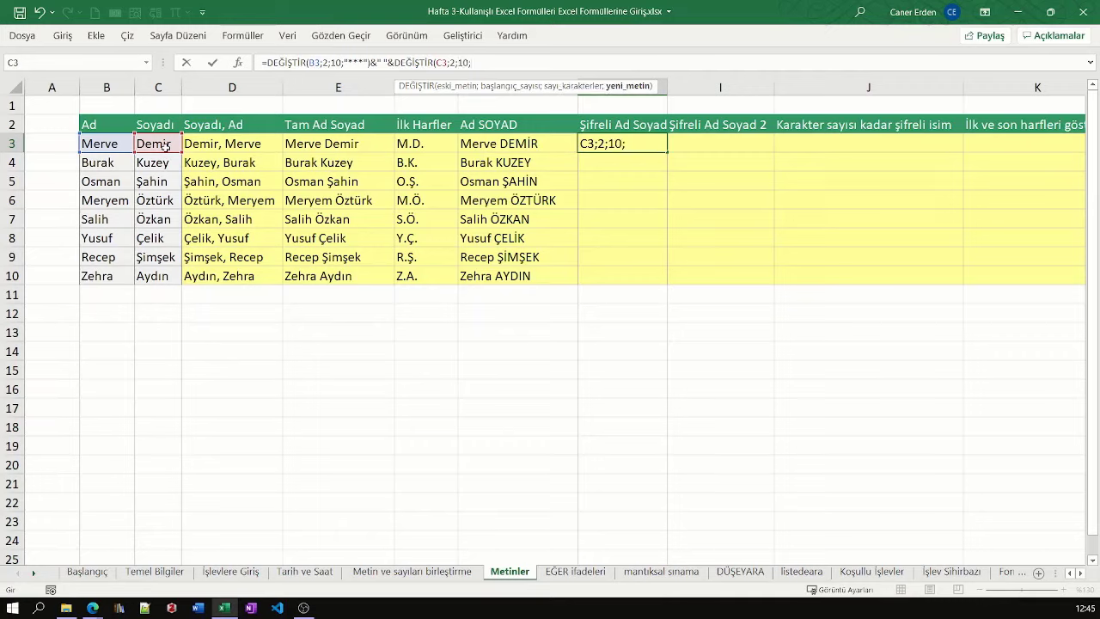
type("\"")
type("***\"")
key("Return")
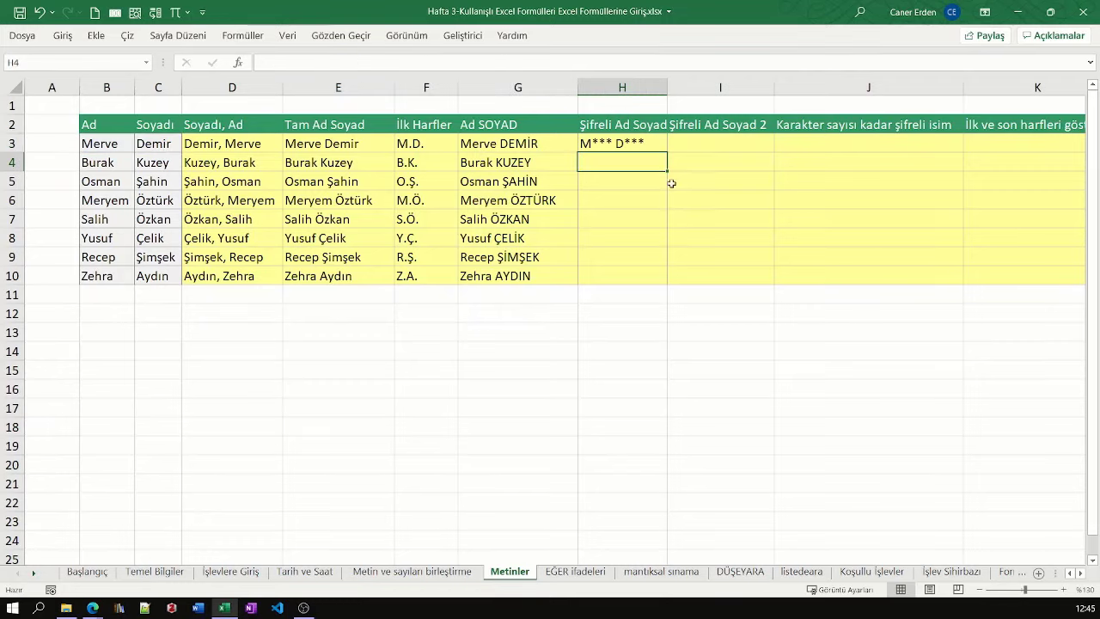
Fill the H3 masking formula down to H10 and compare H10's formula with the names in B3:C10
left_click(644, 147)
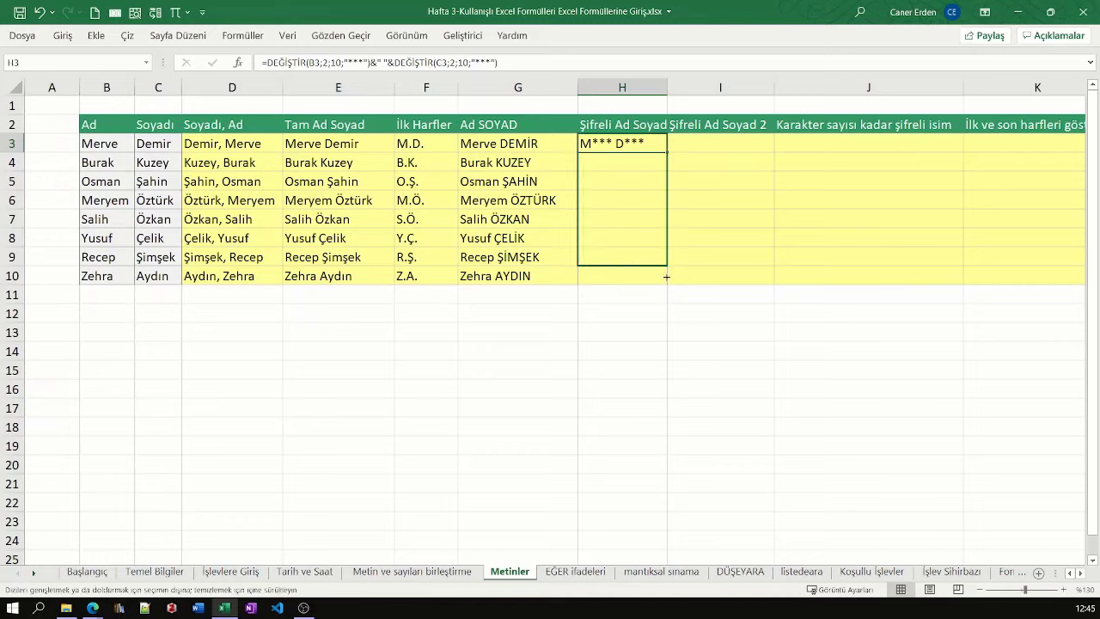
left_click_drag(668, 149, 667, 282)
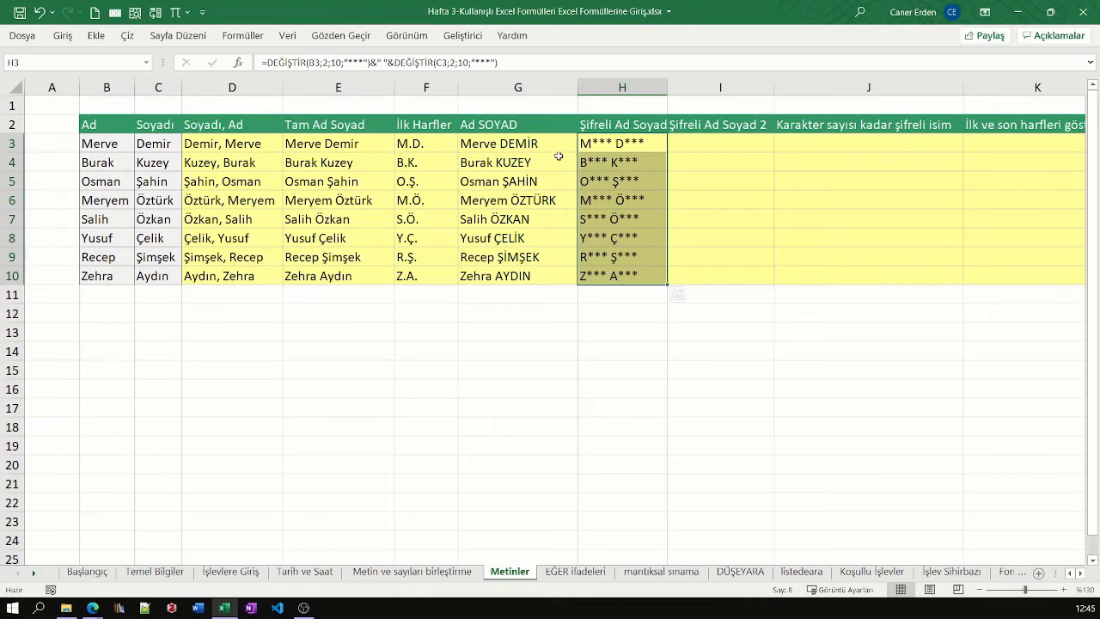
left_click(612, 144)
left_click(612, 277)
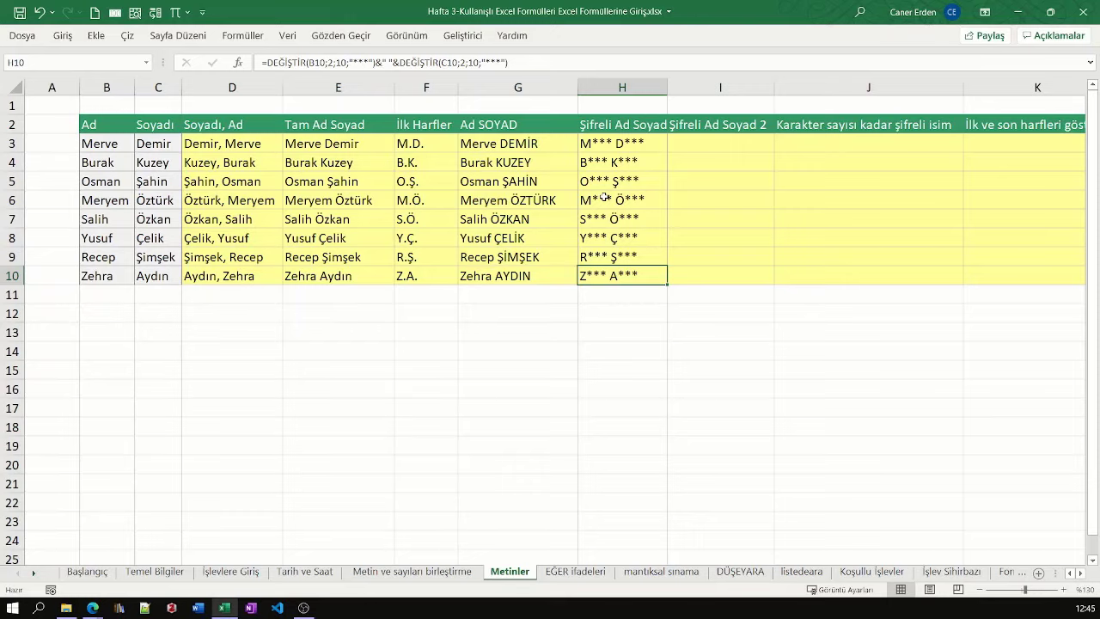
left_click_drag(109, 143, 111, 276)
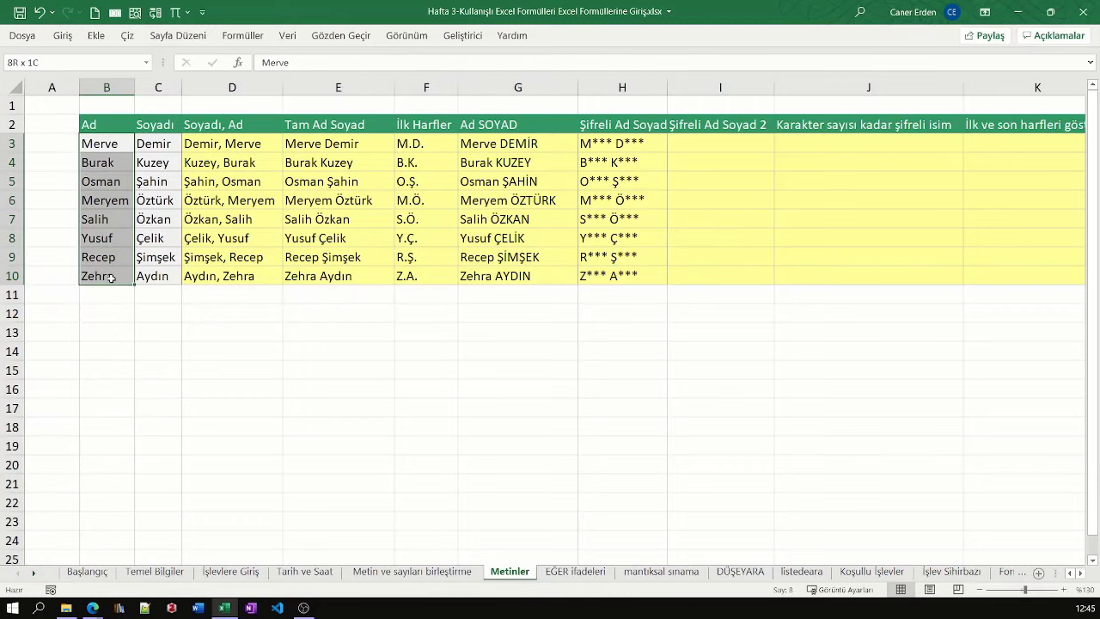
left_click_drag(163, 144, 153, 273)
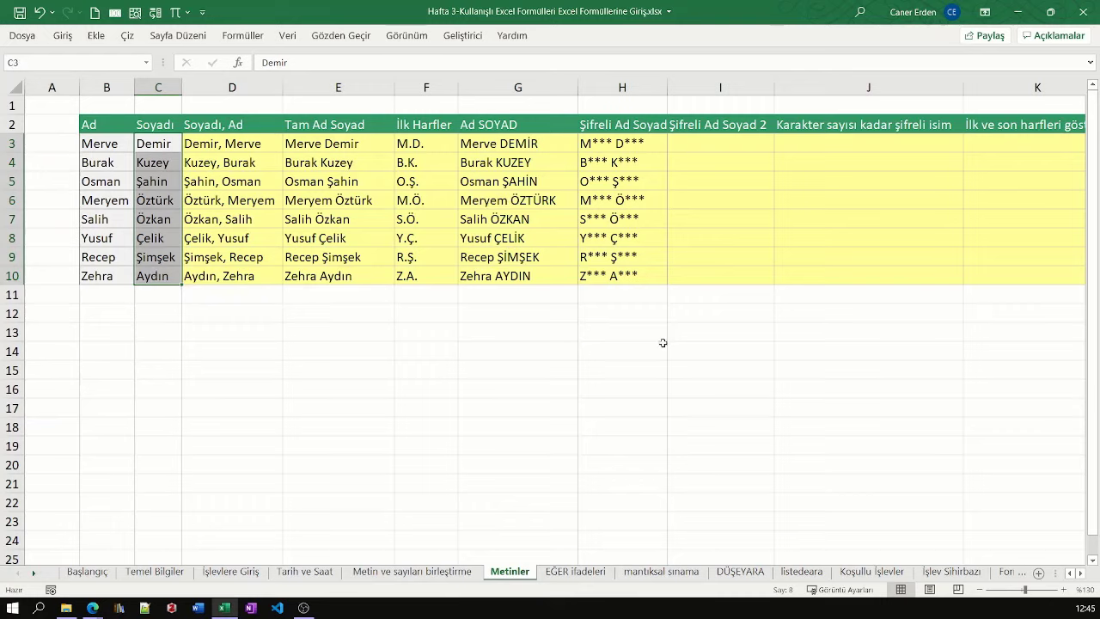
left_click(695, 151)
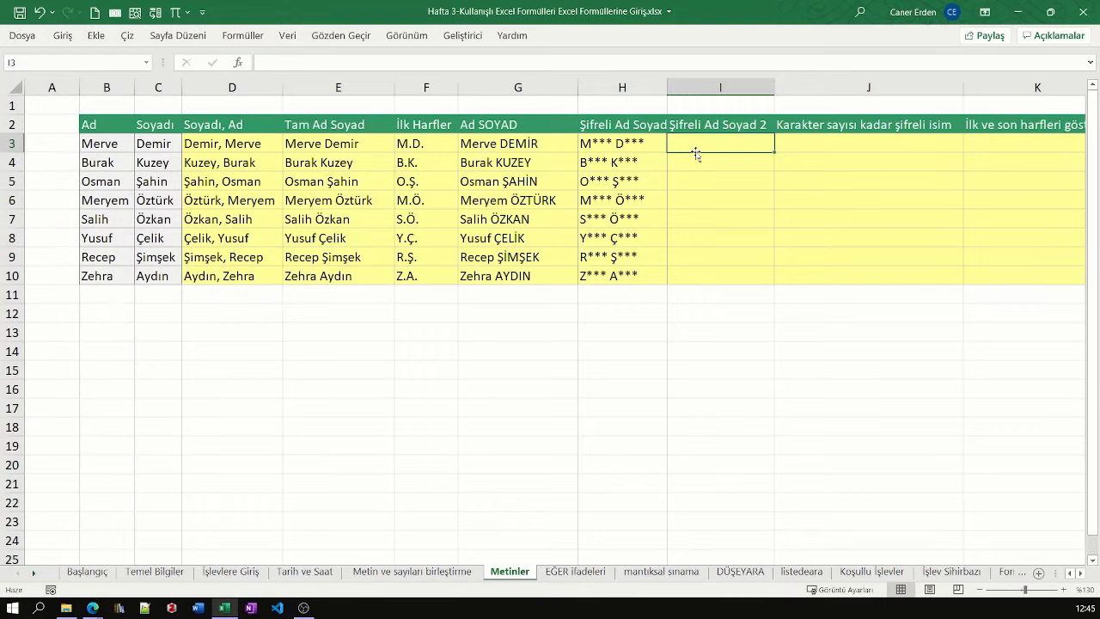
type("=")
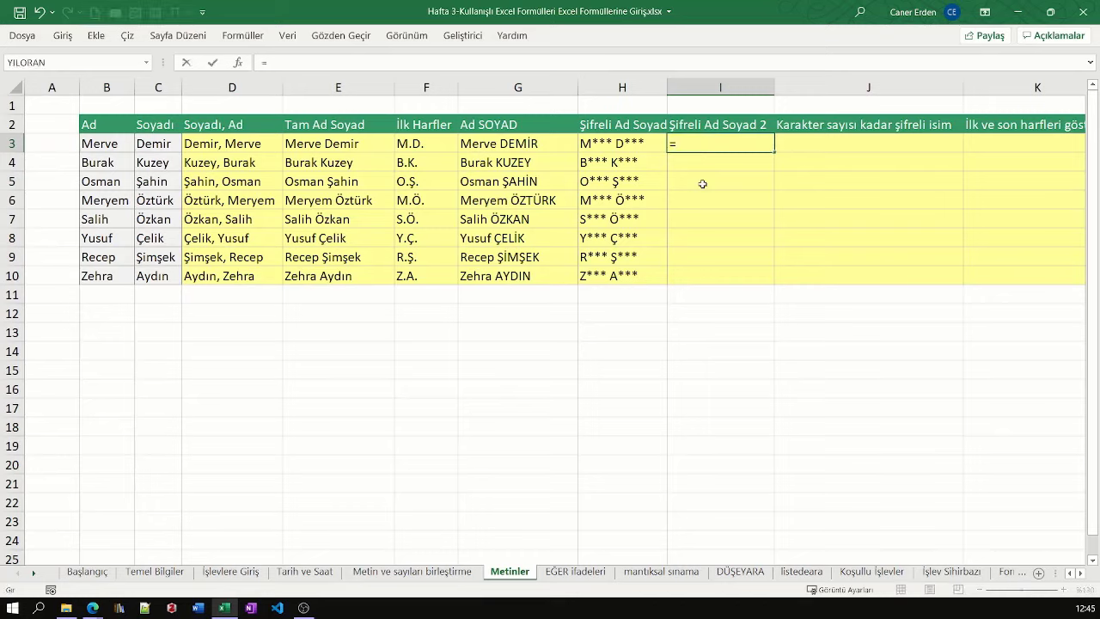
type("mak")
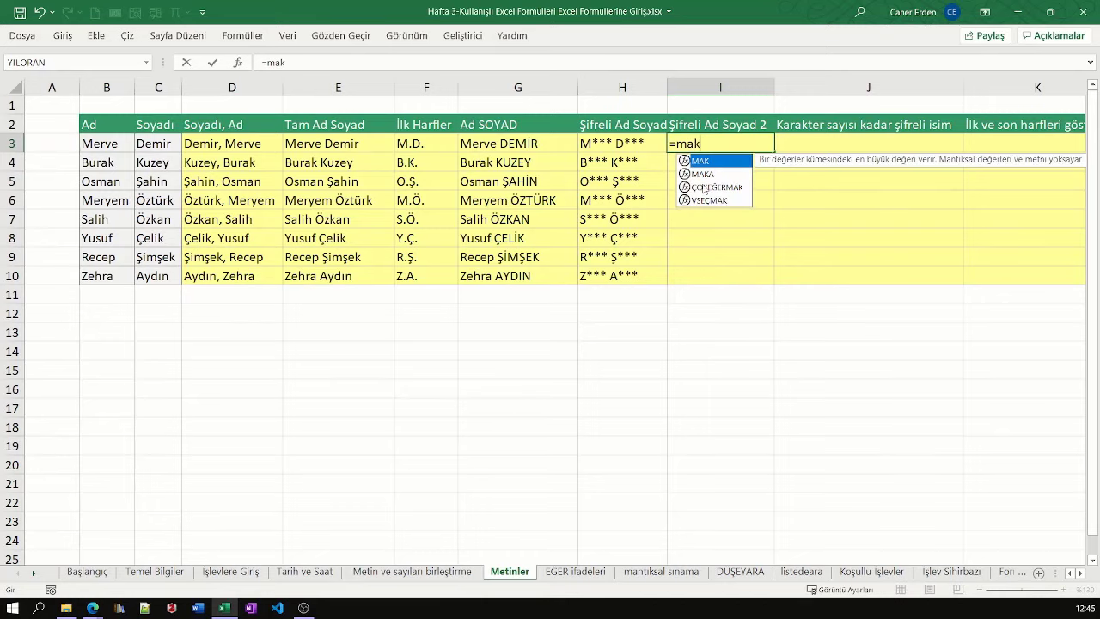
key("Tab")
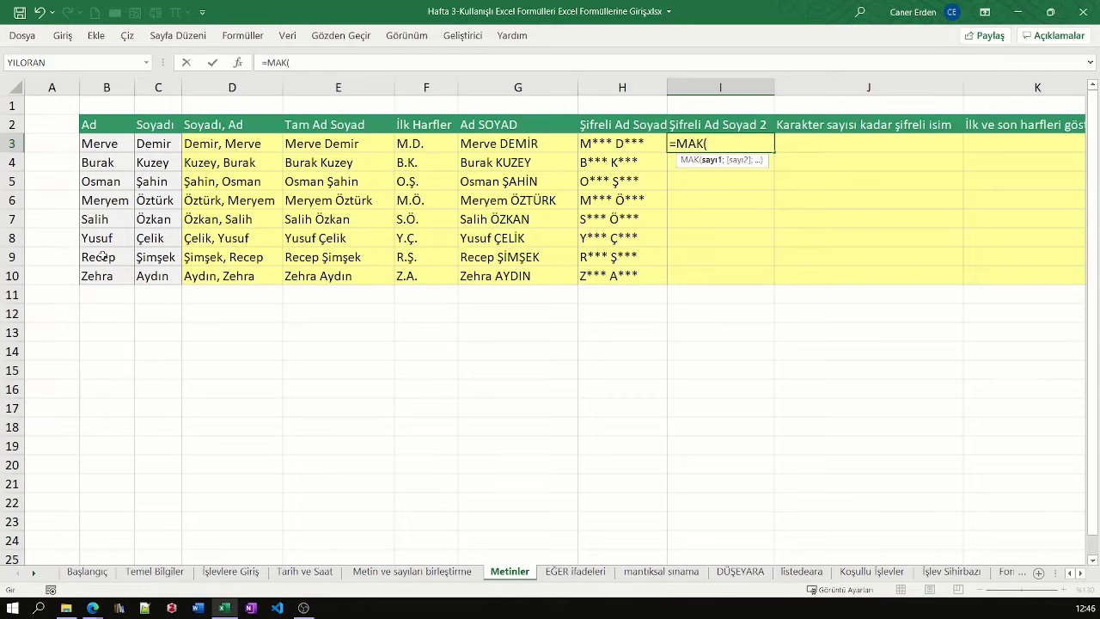
key("Tab")
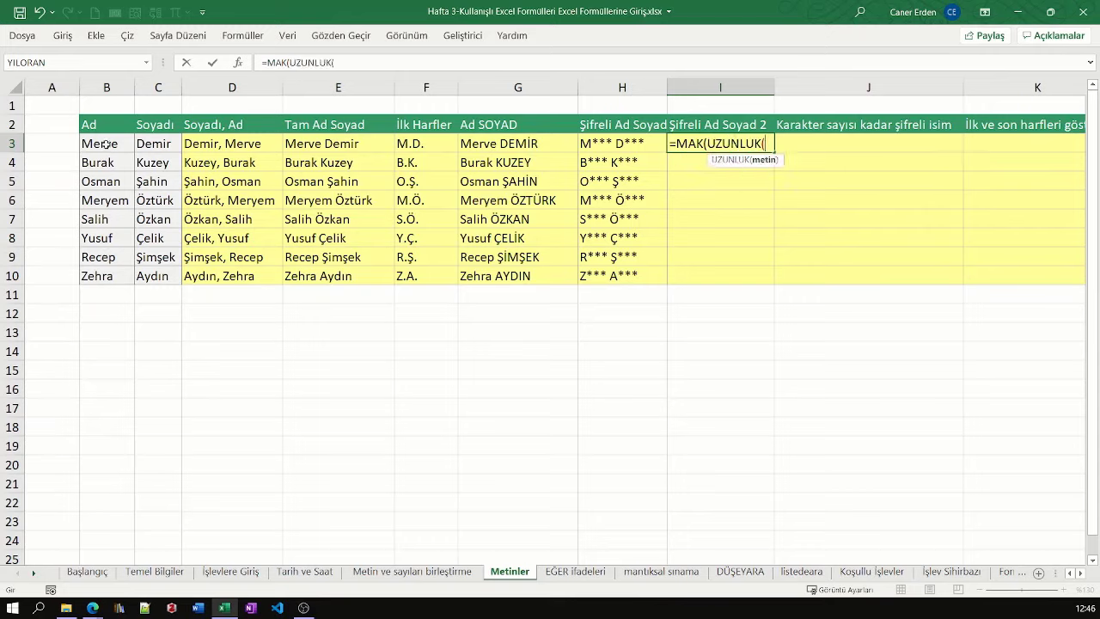
left_click_drag(105, 144, 95, 273)
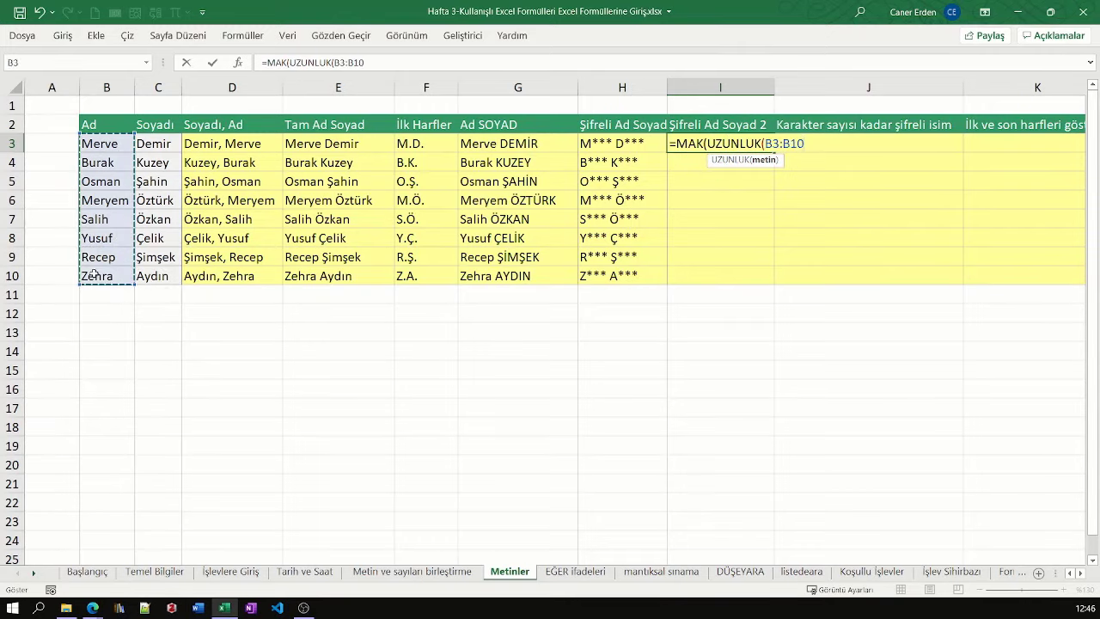
type(")")
key("Return")
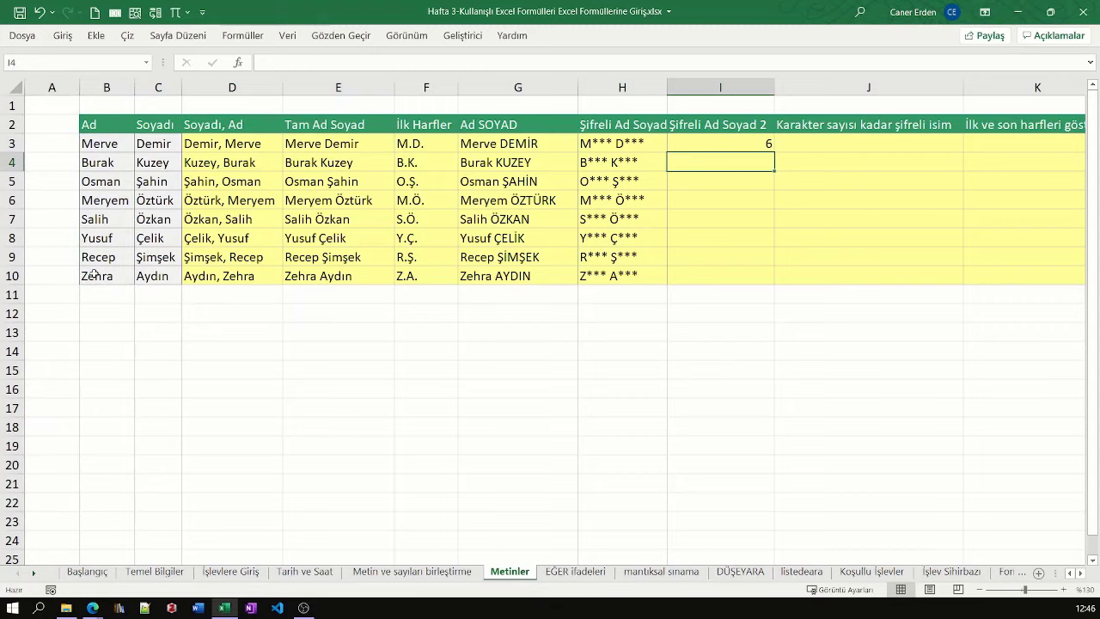
left_click(724, 144)
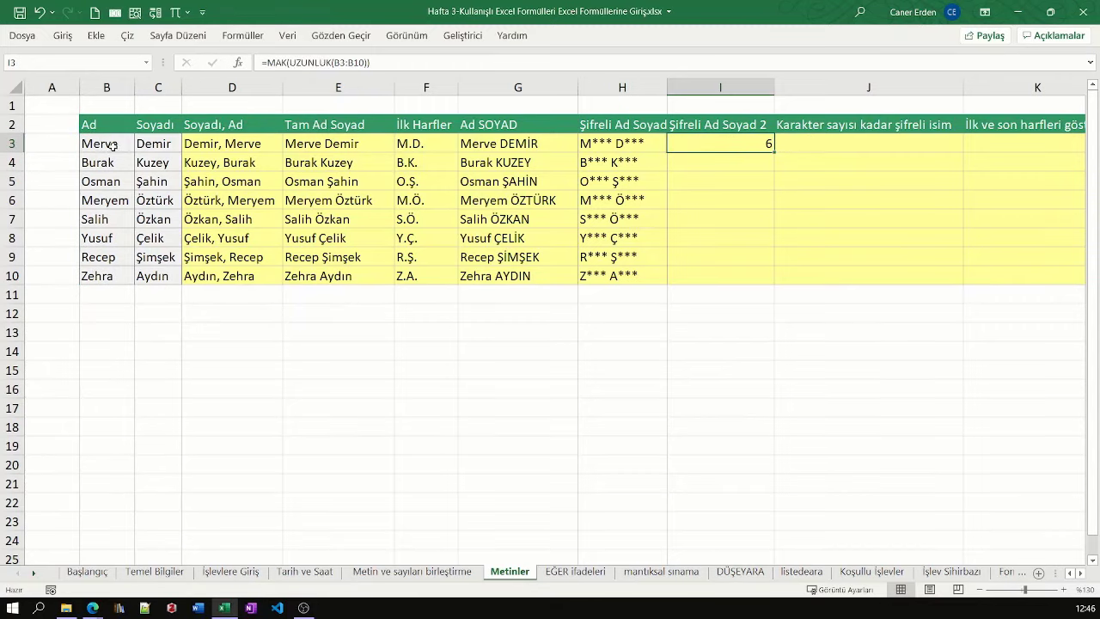
left_click_drag(111, 144, 108, 276)
left_click(702, 155)
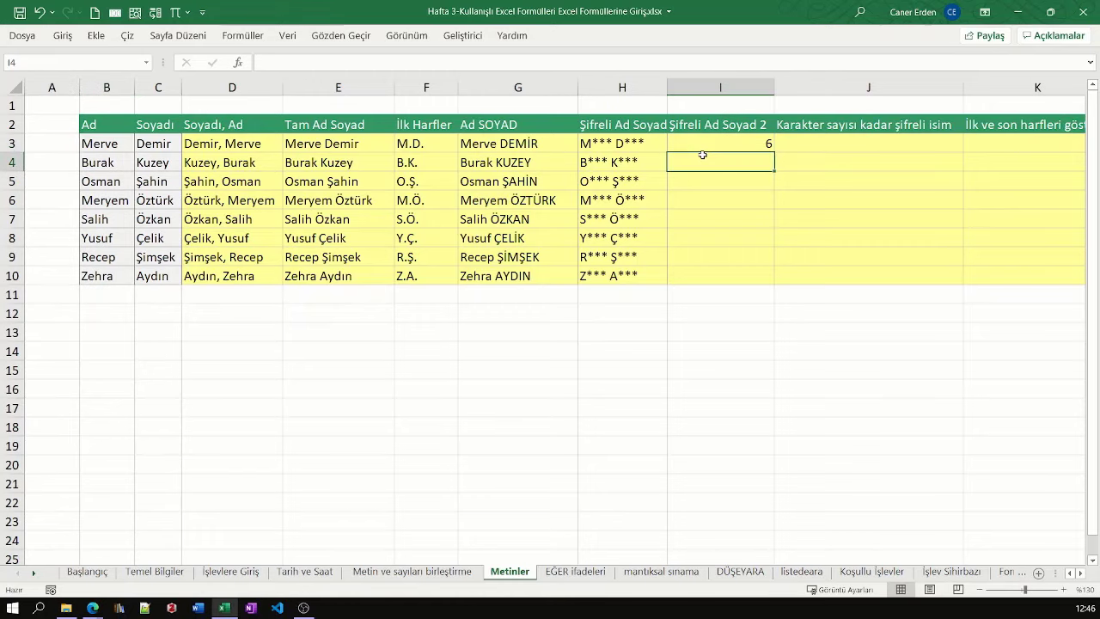
left_click(702, 149)
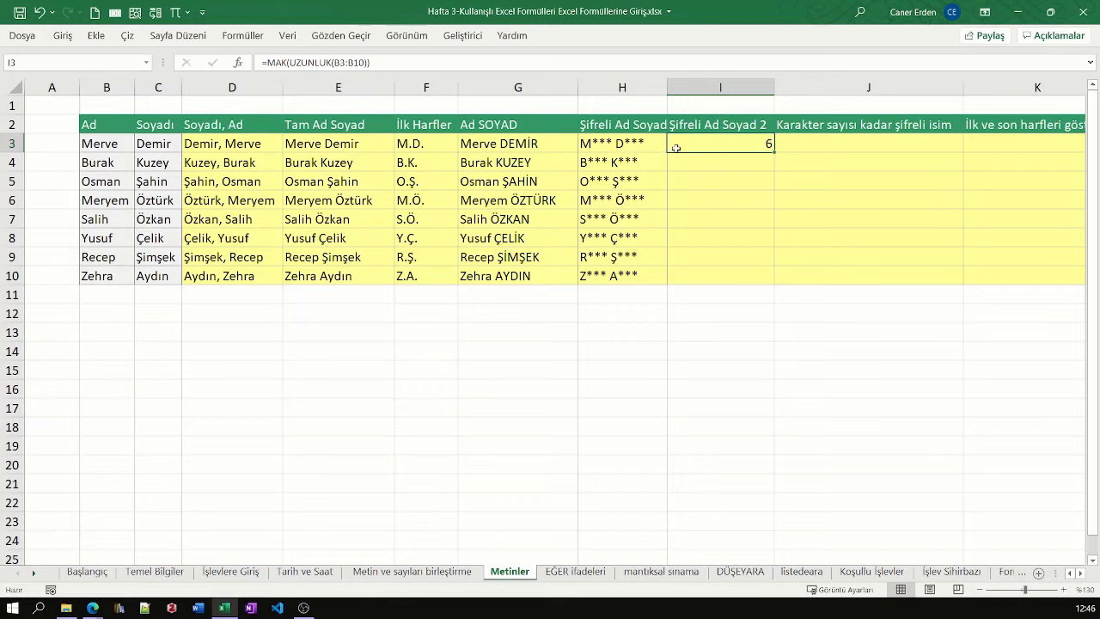
left_click(620, 143)
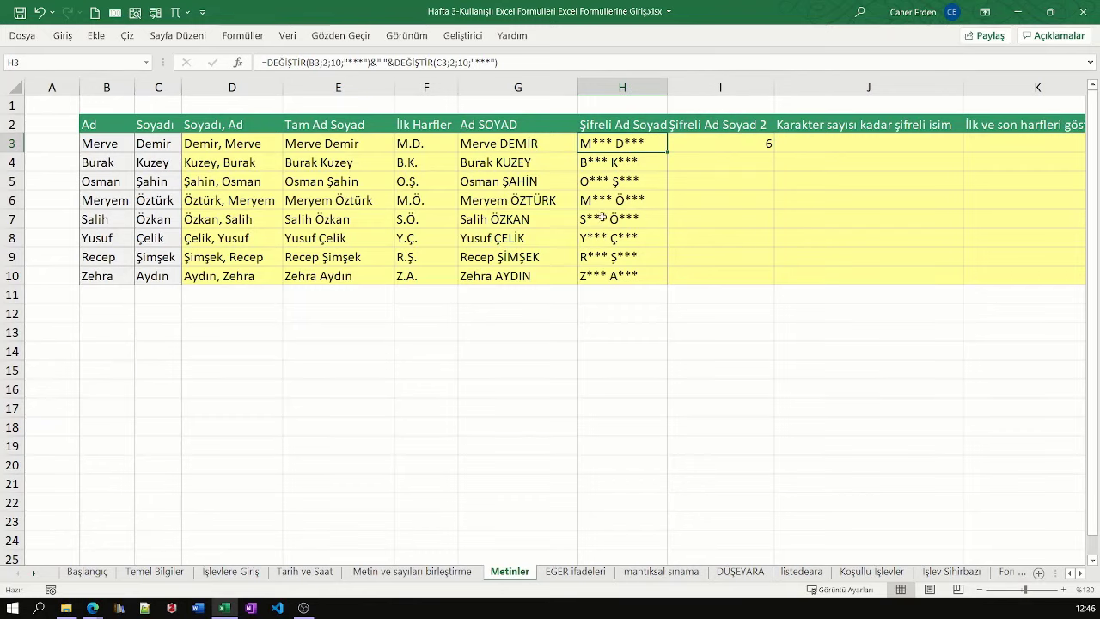
left_click_drag(640, 161, 631, 274)
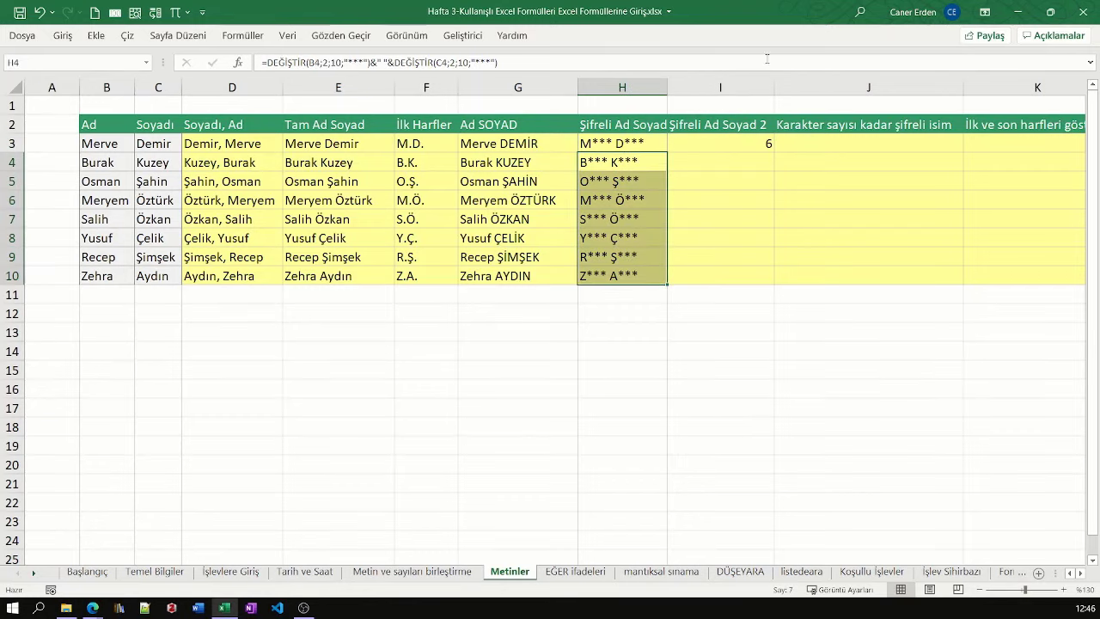
Insert a column I headed 'Şifreli Ad Soyad 3', widen it, then delete it again
left_click(742, 84)
right_click(743, 79)
left_click(760, 198)
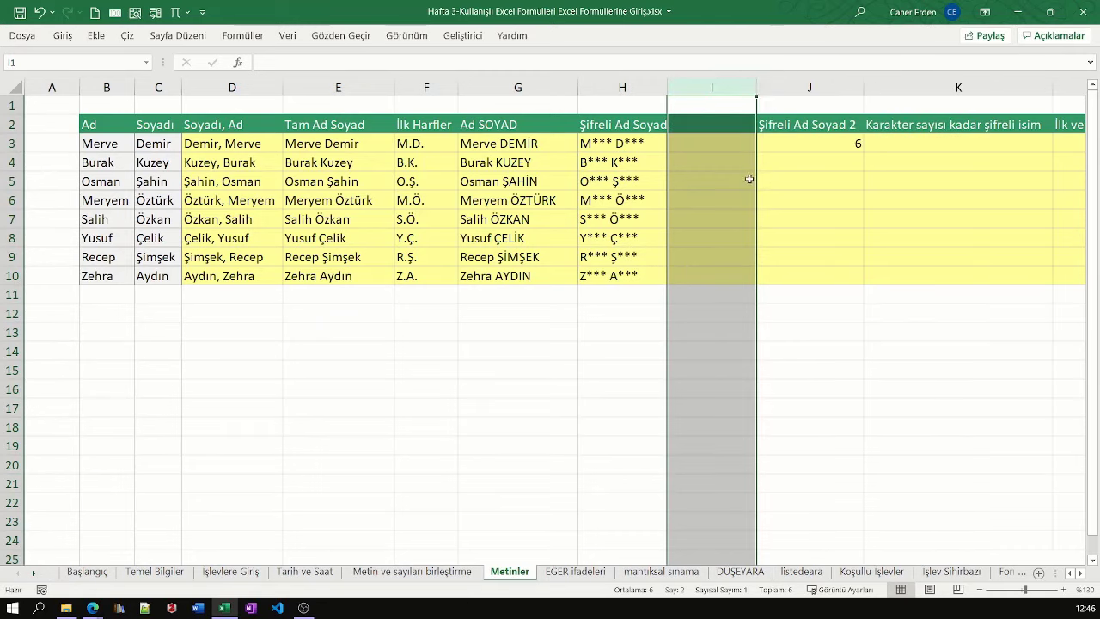
type("Şi")
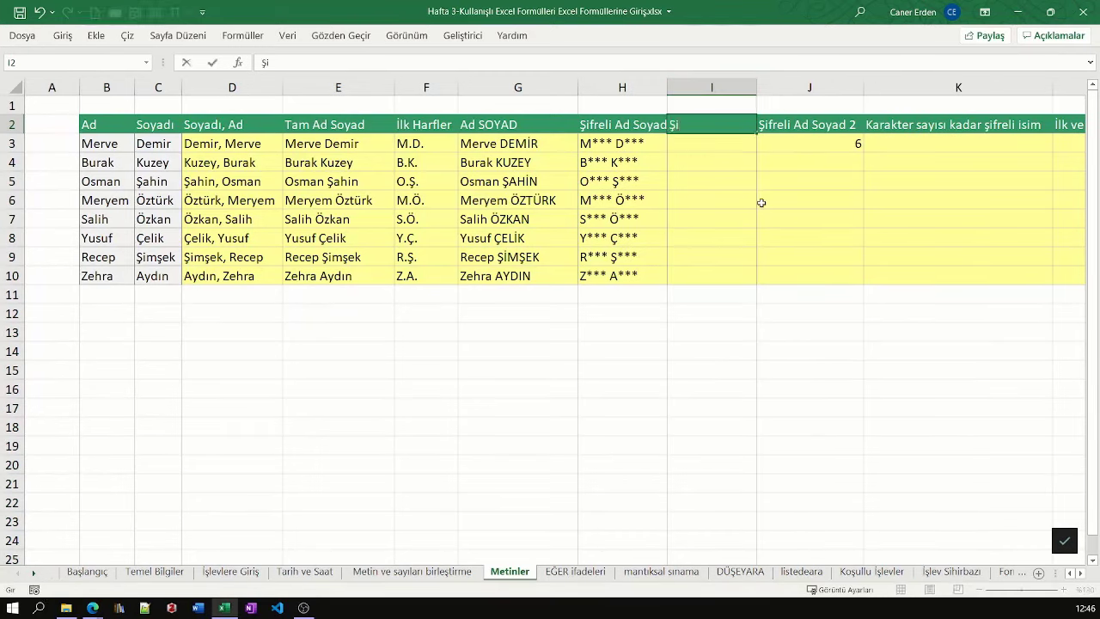
type("freli Ad ")
type("Soyad ")
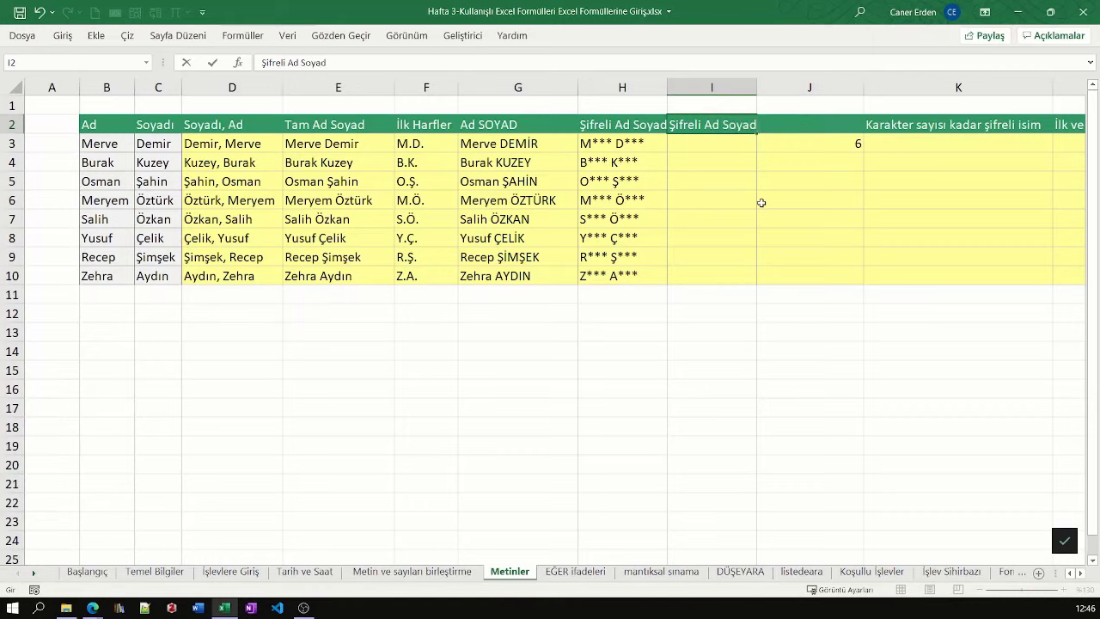
type("3")
key("Return")
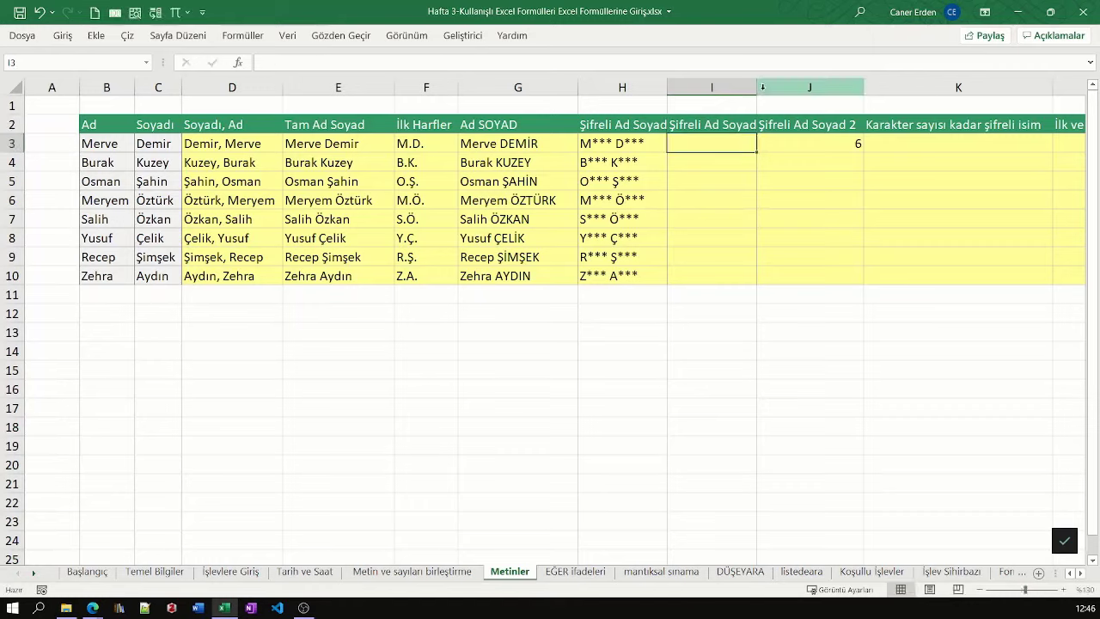
left_click_drag(756, 90, 820, 90)
left_click(744, 90)
right_click(744, 89)
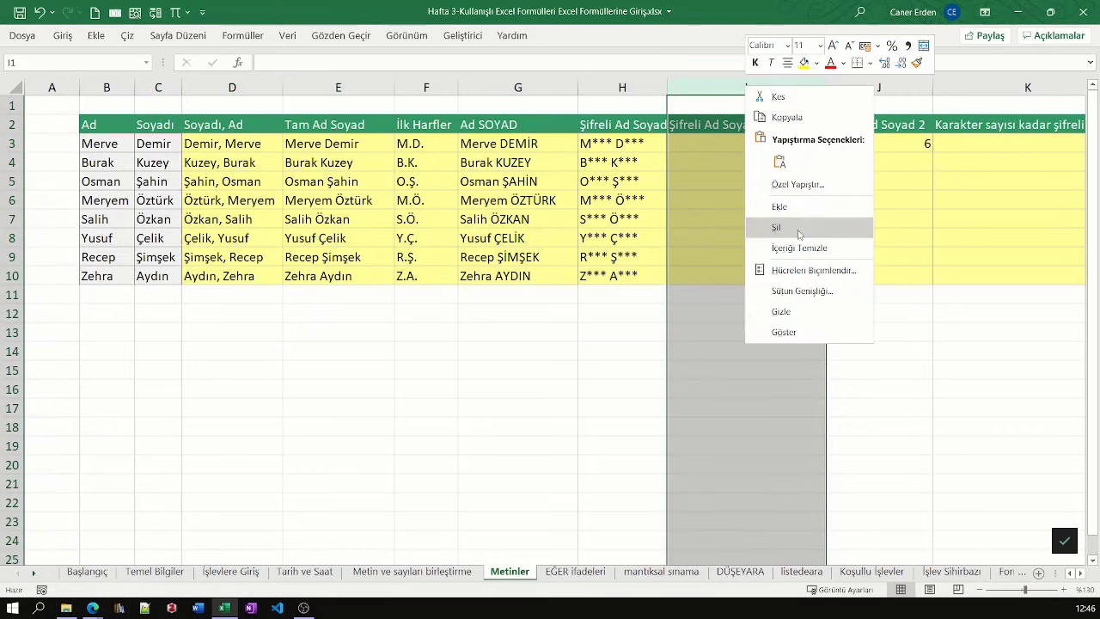
left_click(799, 229)
Clear I3 under Şifreli Ad Soyad 2 and begin a new formula with an equals sign
left_click(733, 128)
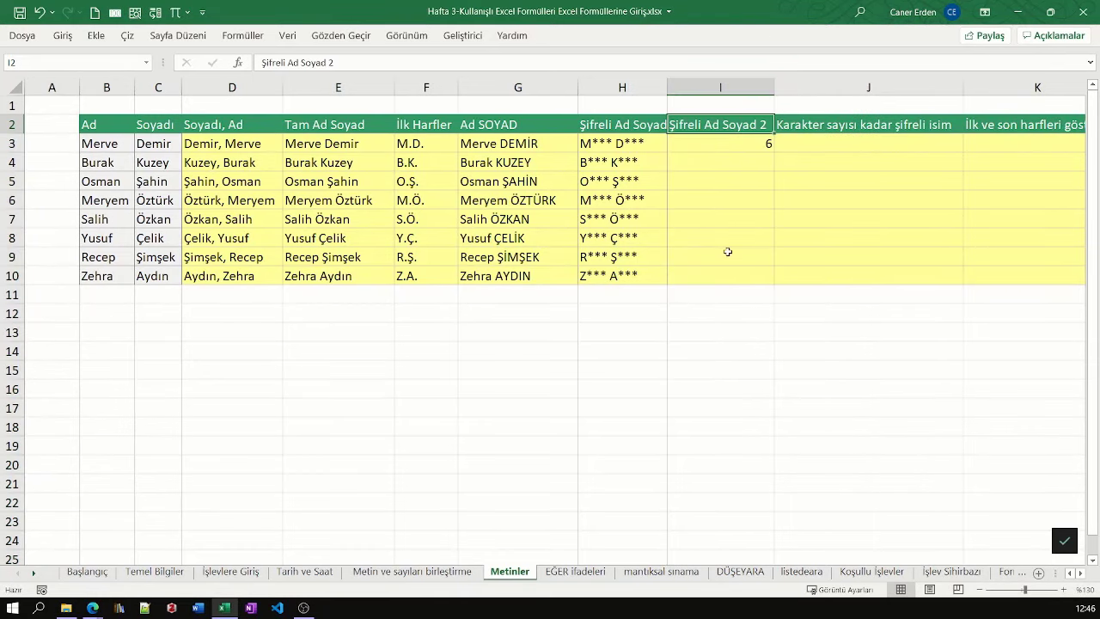
left_click(734, 153)
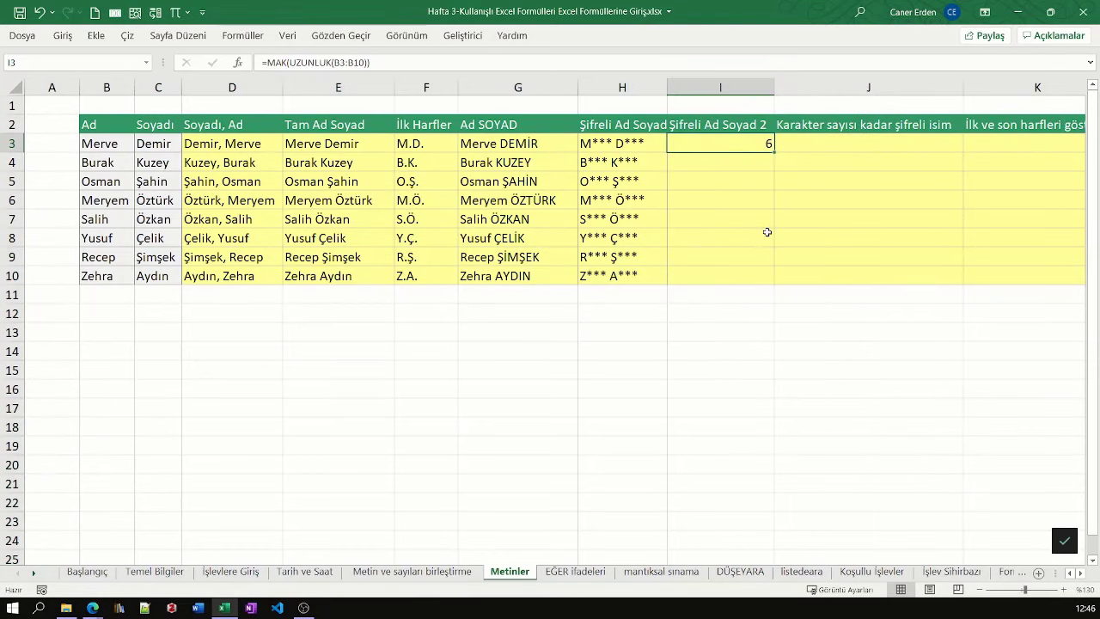
key("F2")
type("=")
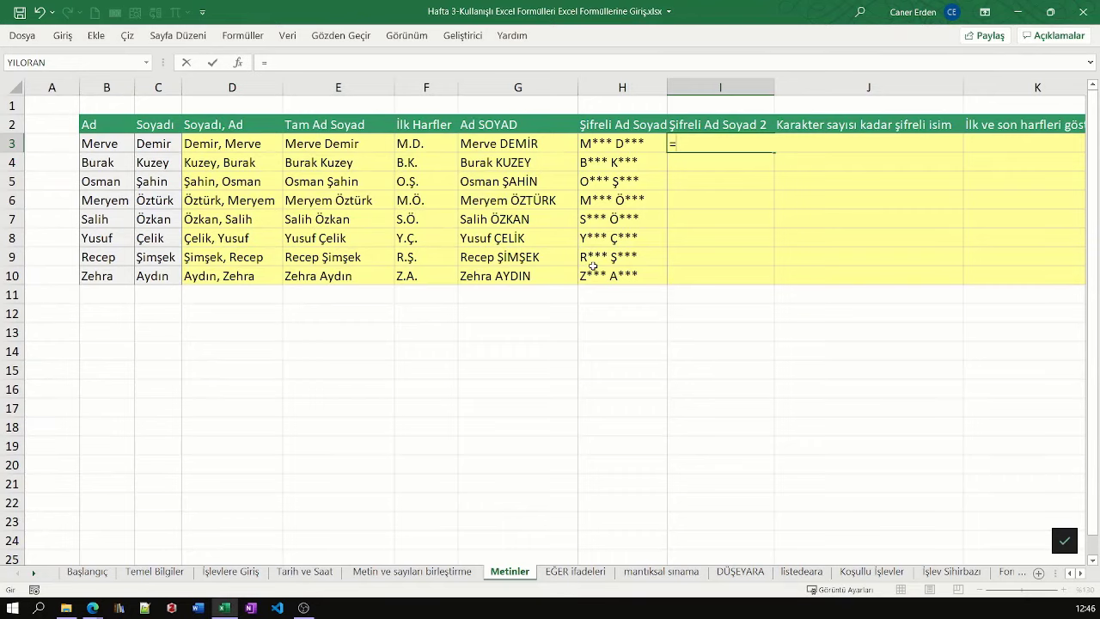
Build the start of I3's formula as DEĞİŞTİR(B3;2;UZUNLUK(B3), replacing from the second letter
type("değiş")
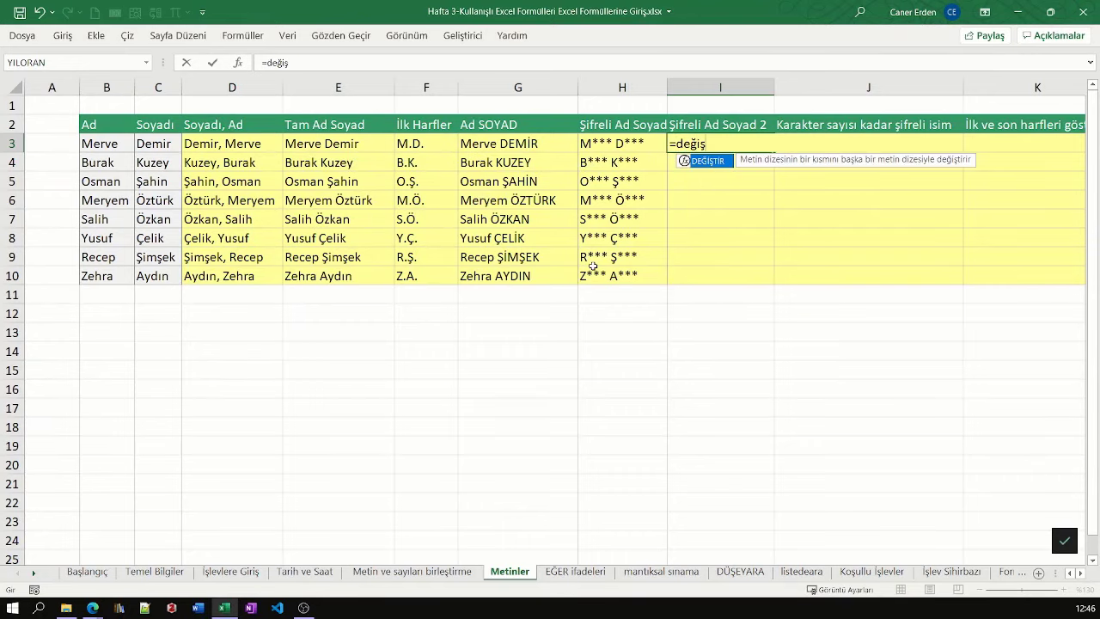
key("Tab")
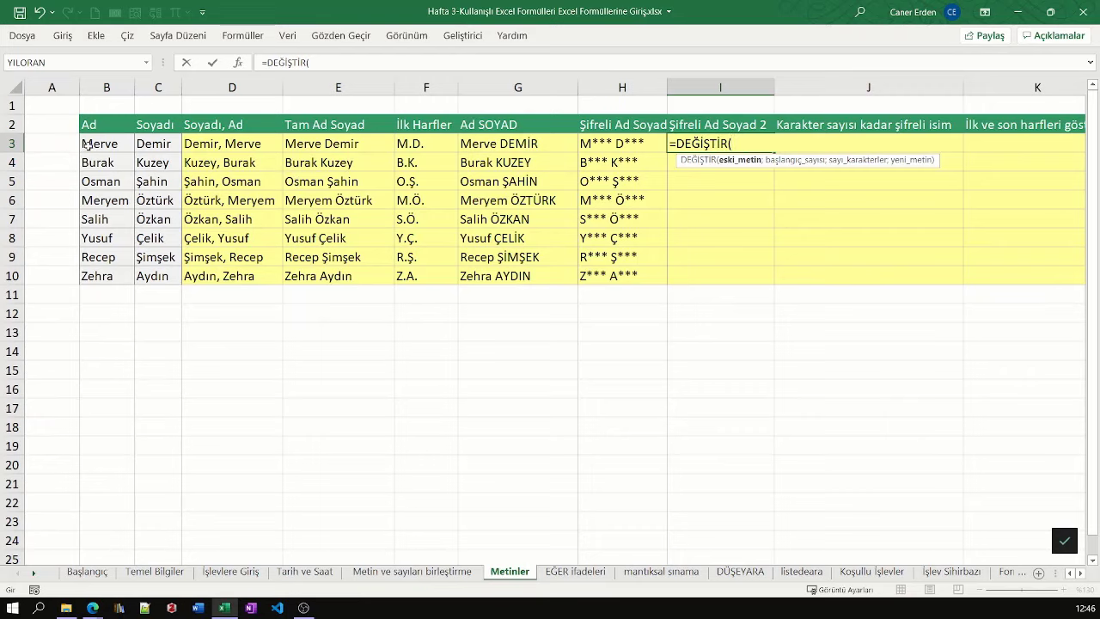
left_click(88, 144)
type(";")
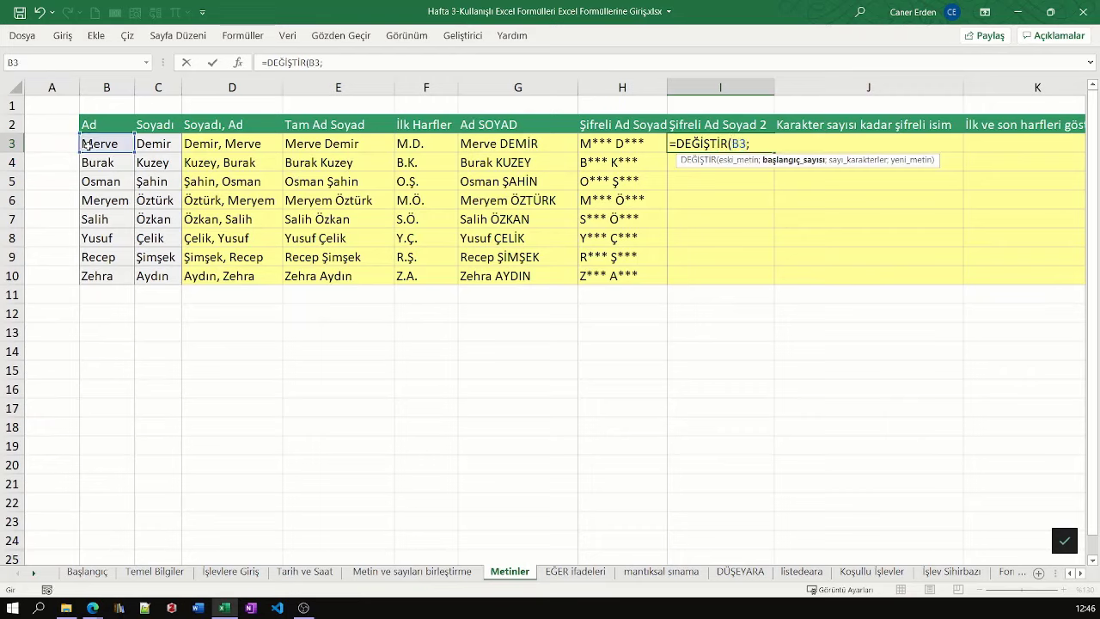
type("2")
type(";")
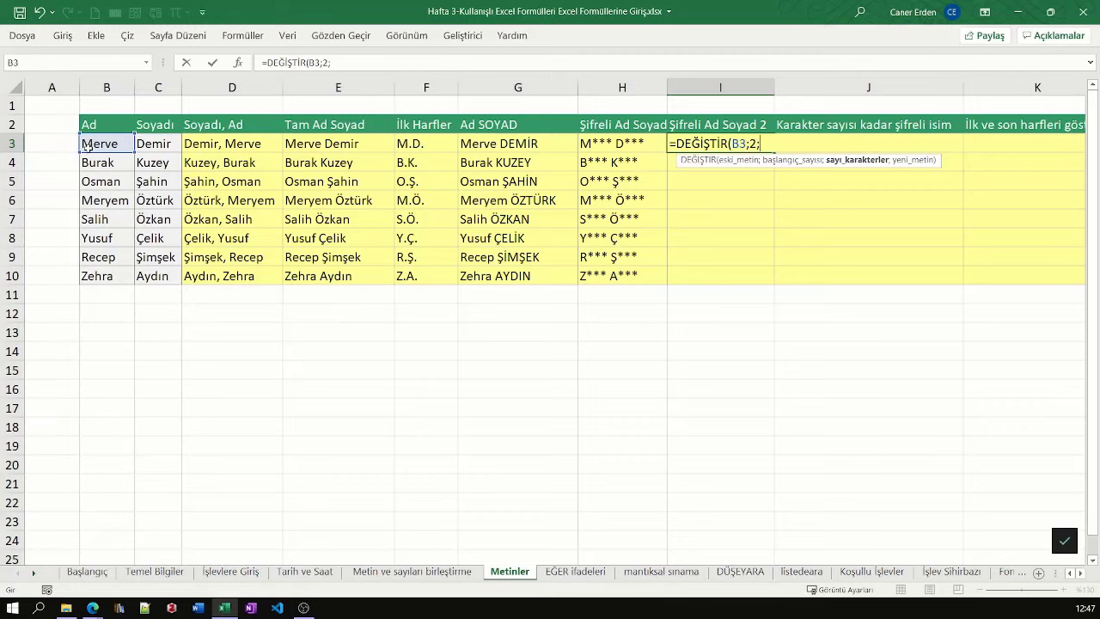
type("u")
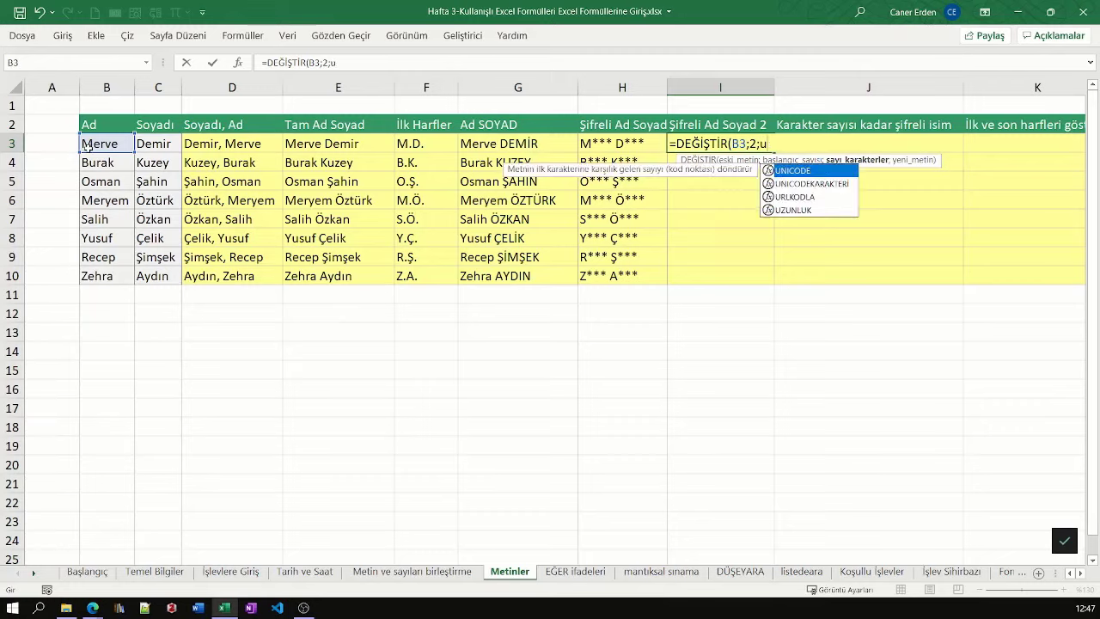
type("zunl")
key("Tab")
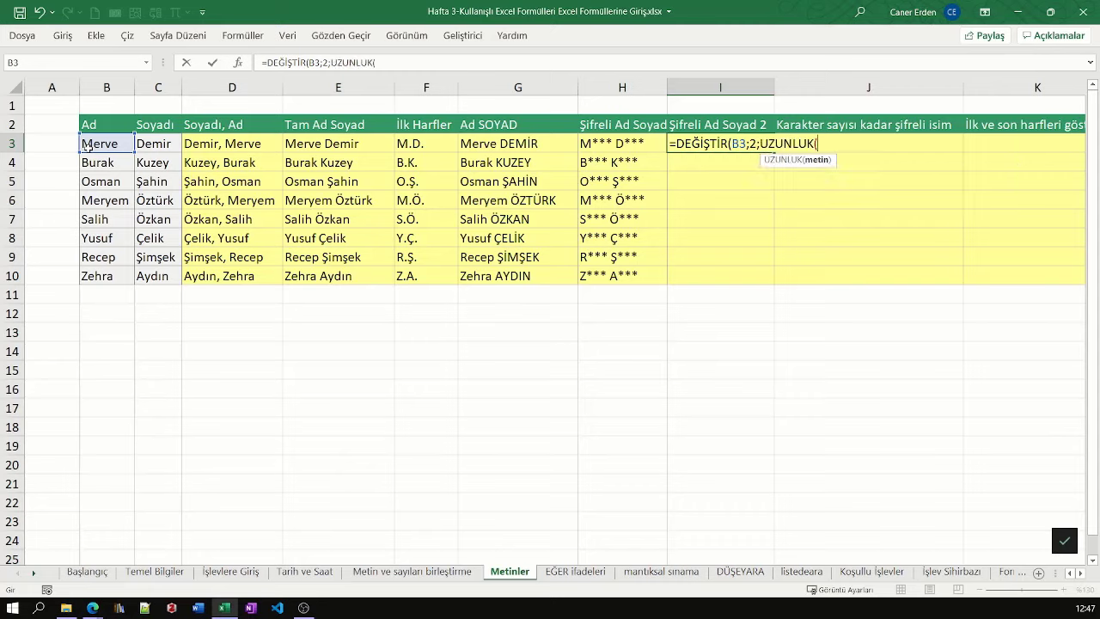
left_click(109, 145)
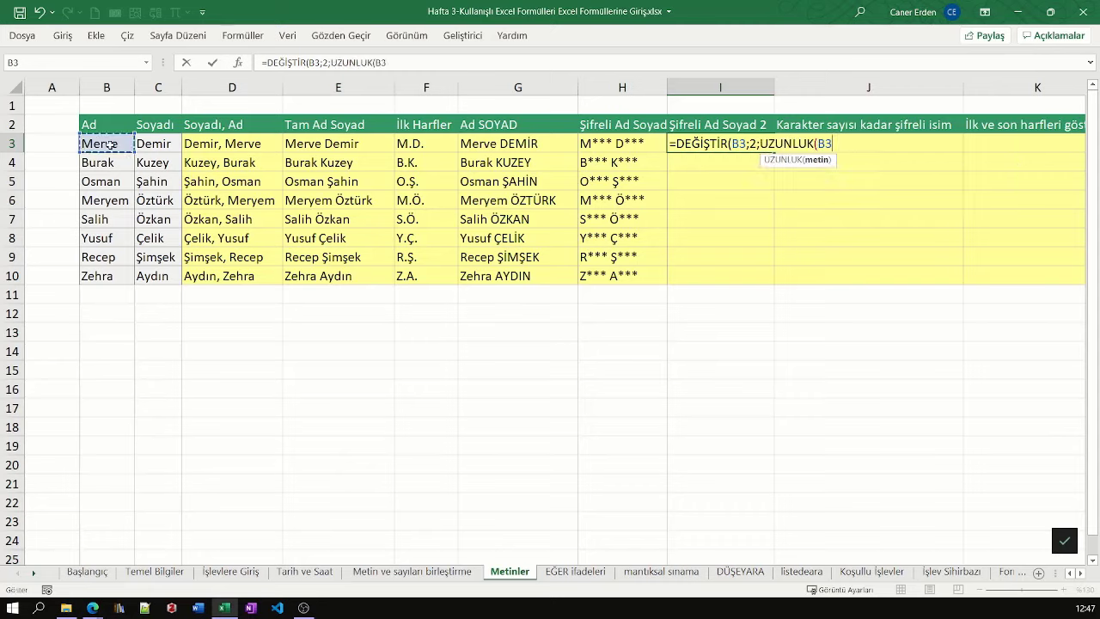
type(")")
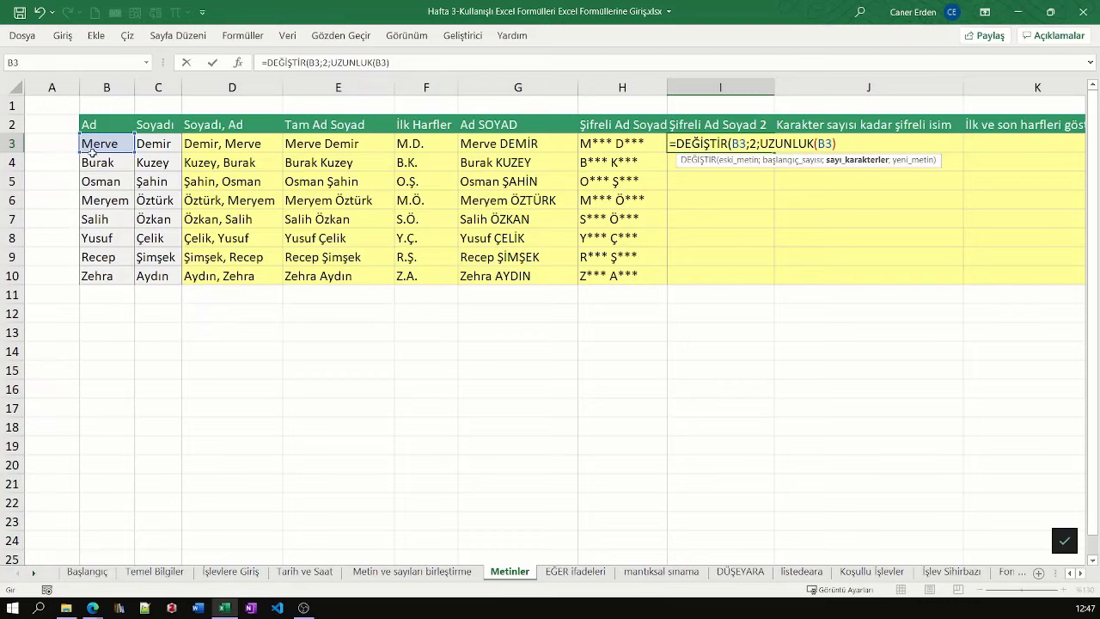
Finish the I3 formula with "**" as the replacement text so it shows M**
type(";")
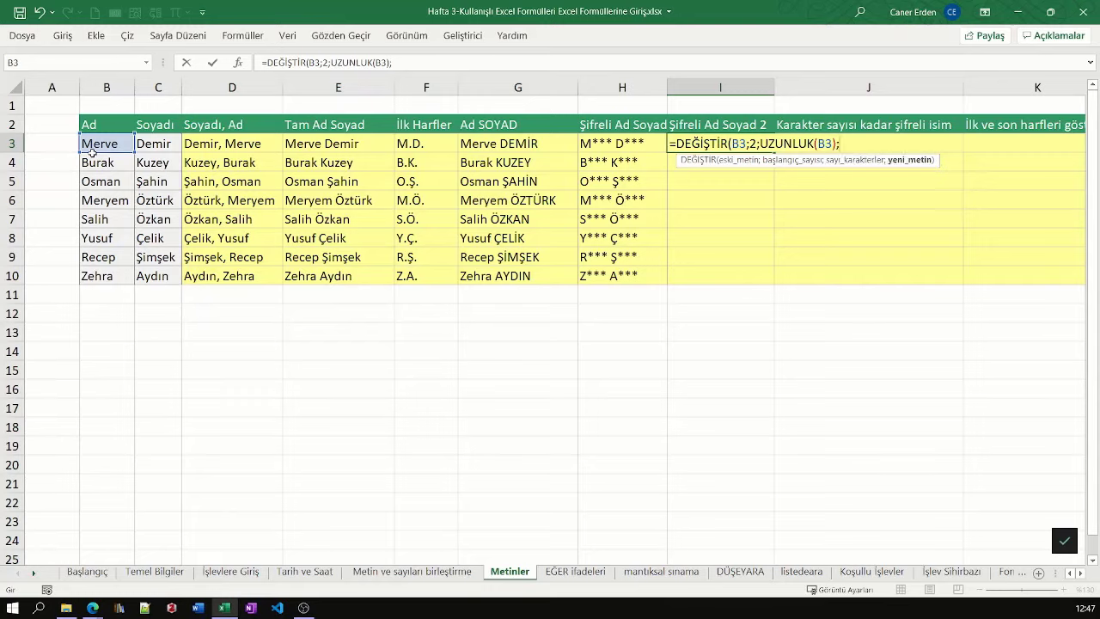
type("\"*")
type("**")
key("BackSpace")
type("\"")
type("=")
key("BackSpace")
type(")")
key("Return")
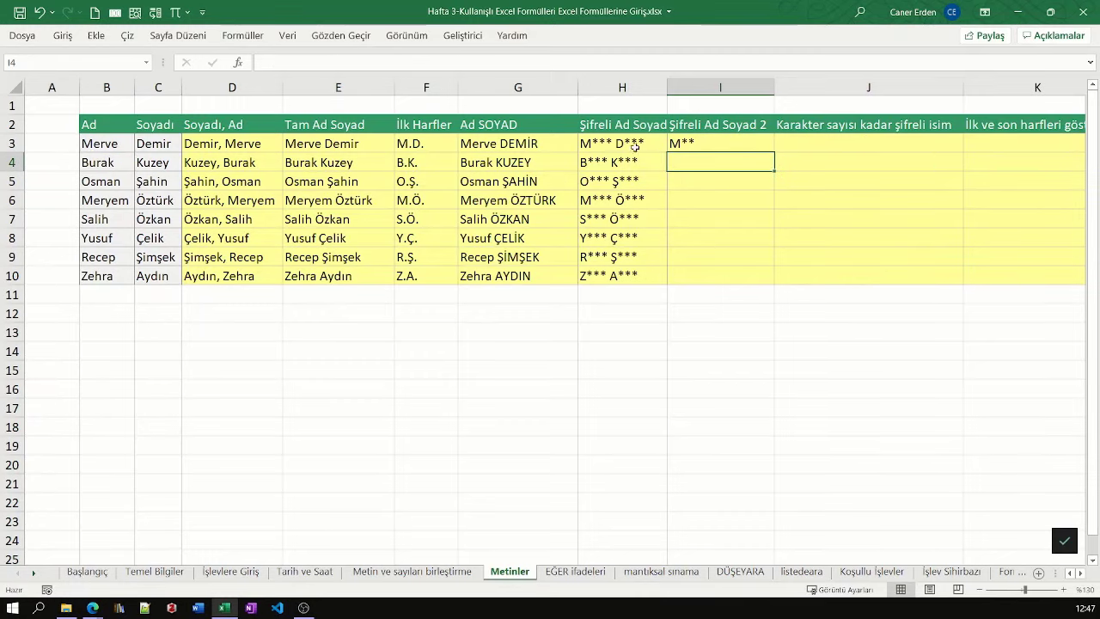
left_click(689, 144)
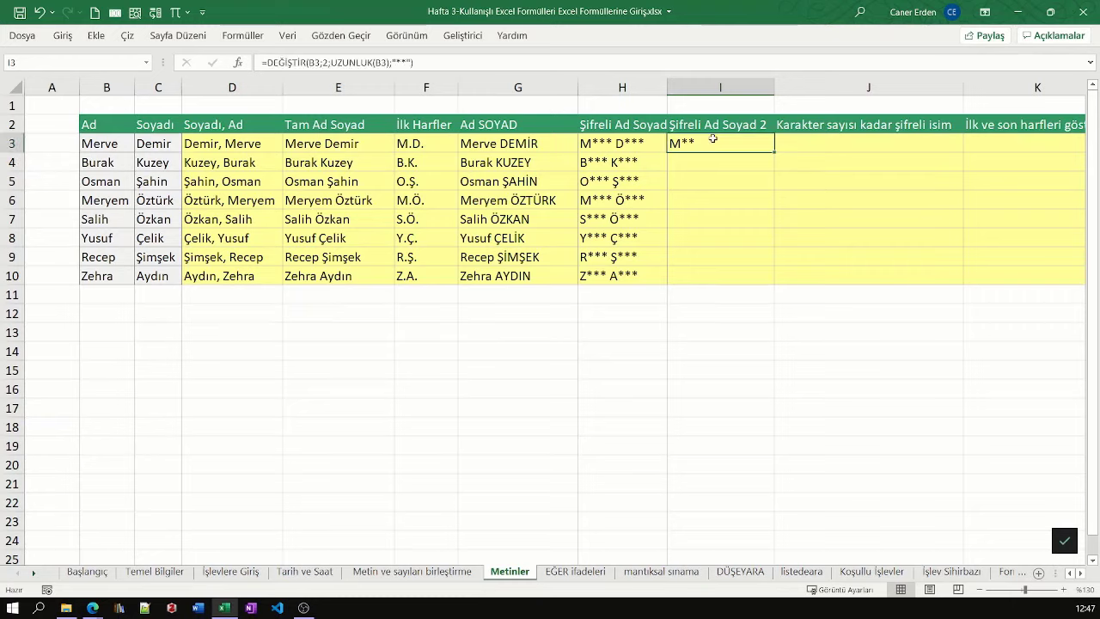
Replace the "**" argument in I3 with YİNELE("*";UZUNLUK(B3)-1) so Merve shows as M****
double_click(712, 140)
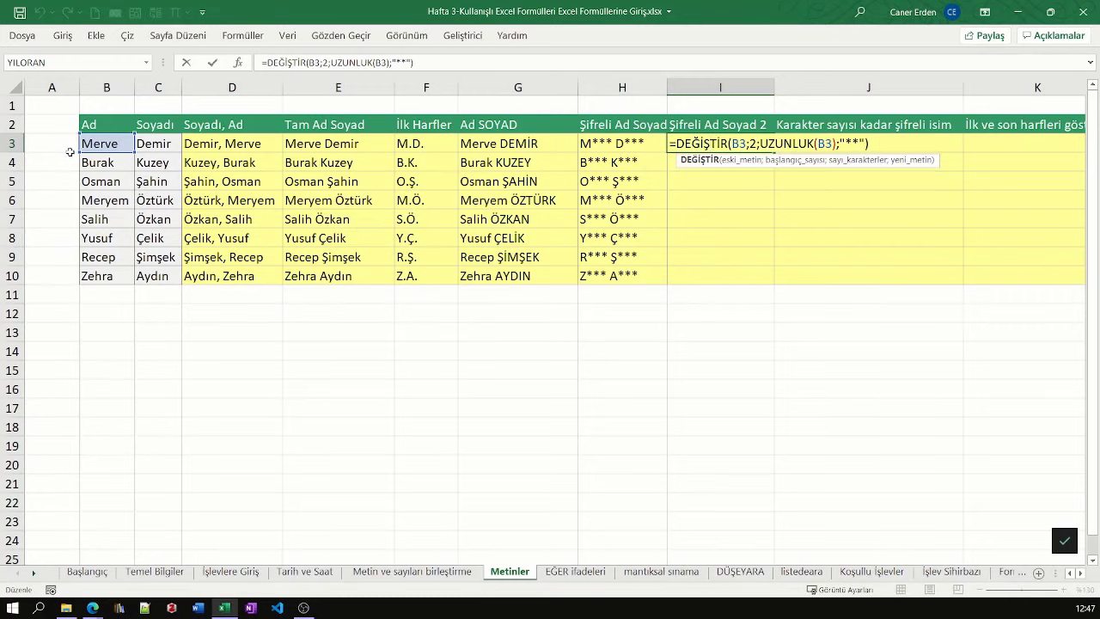
left_click_drag(841, 144, 866, 143)
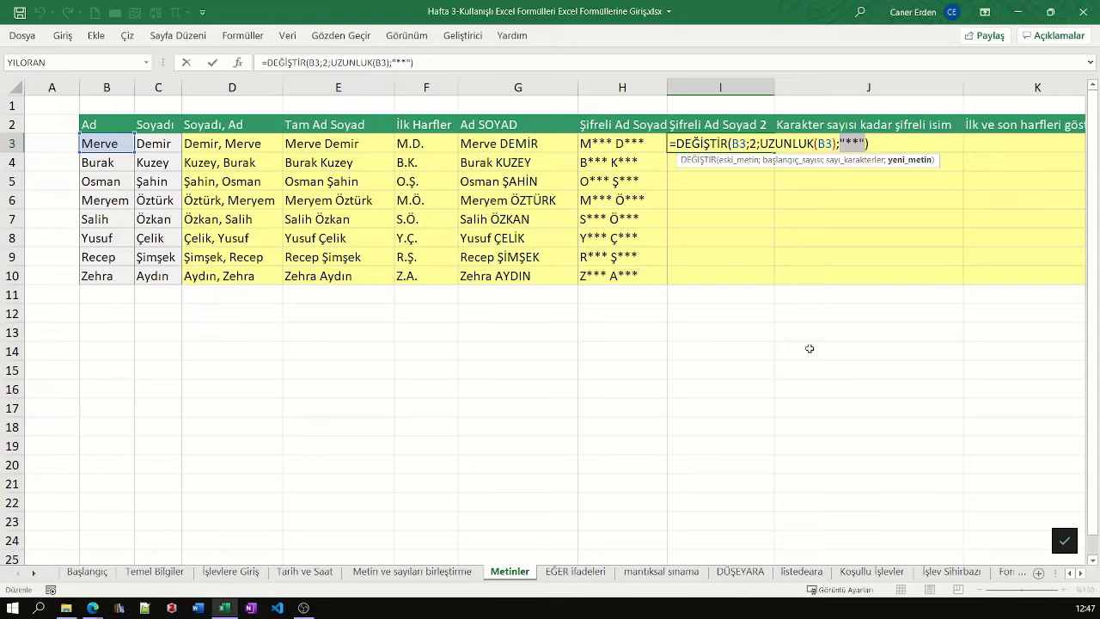
type("yi")
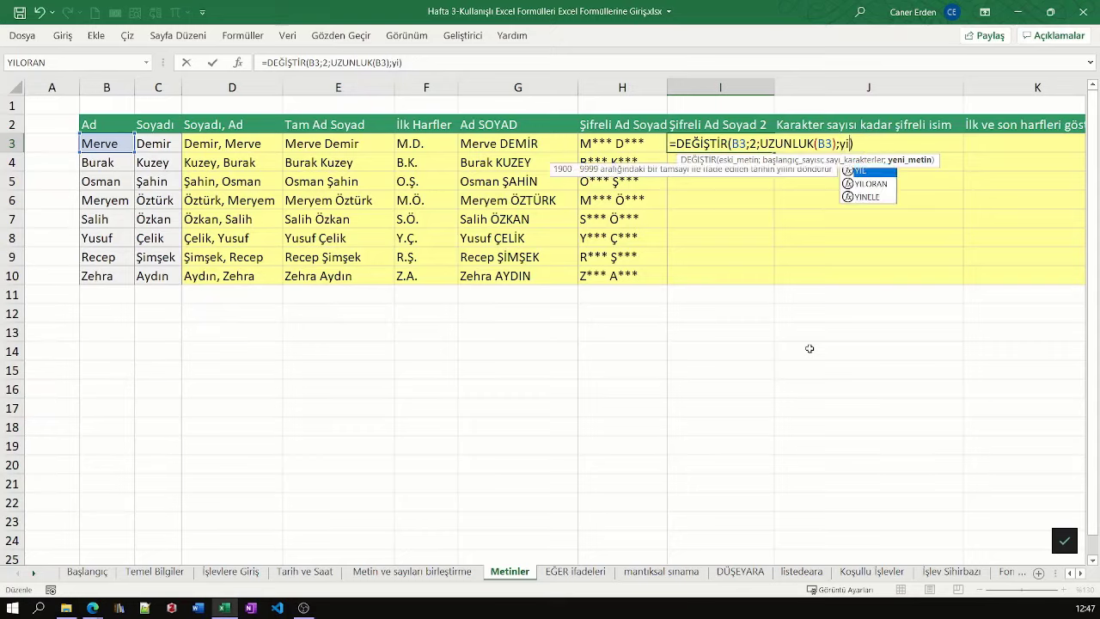
type("nel")
key("Tab")
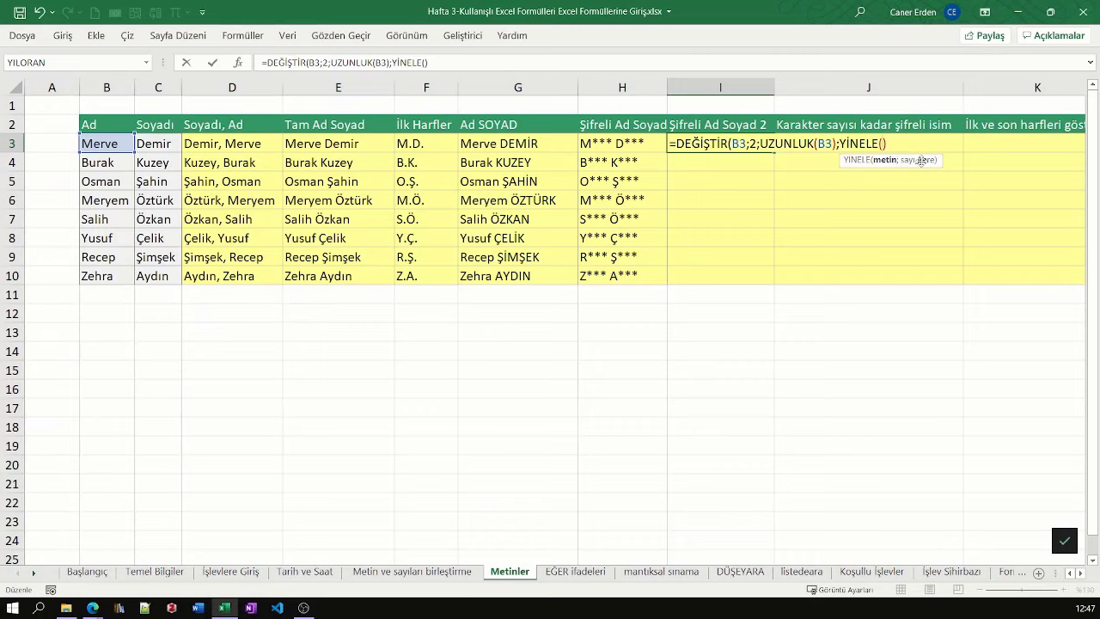
type("\"*")
type("\"")
type(";")
type("uzun")
key("Tab")
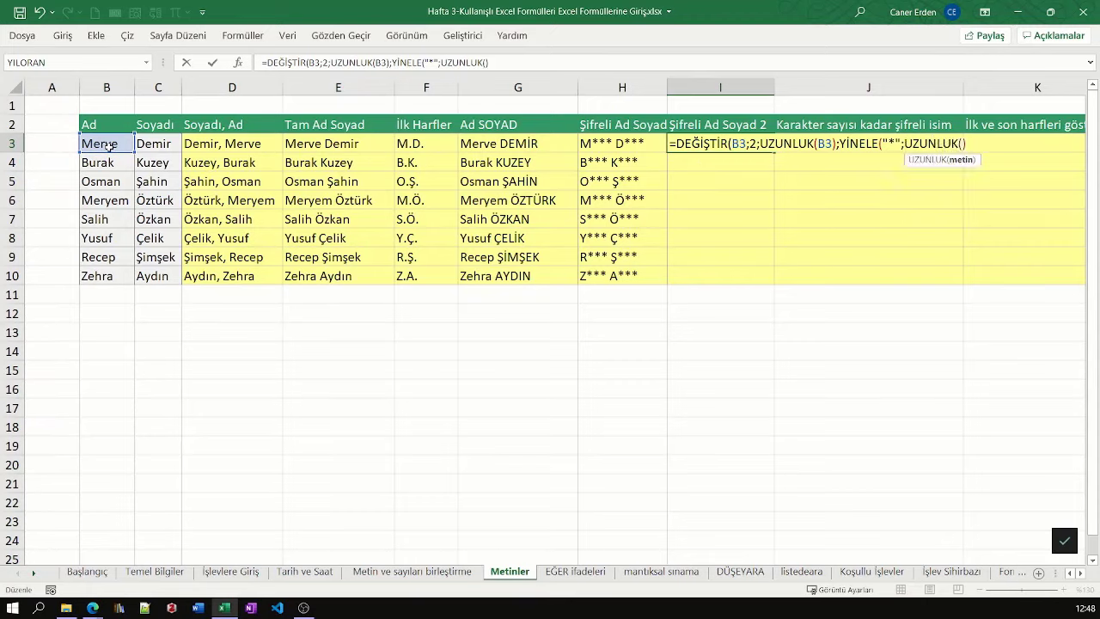
left_click(108, 146)
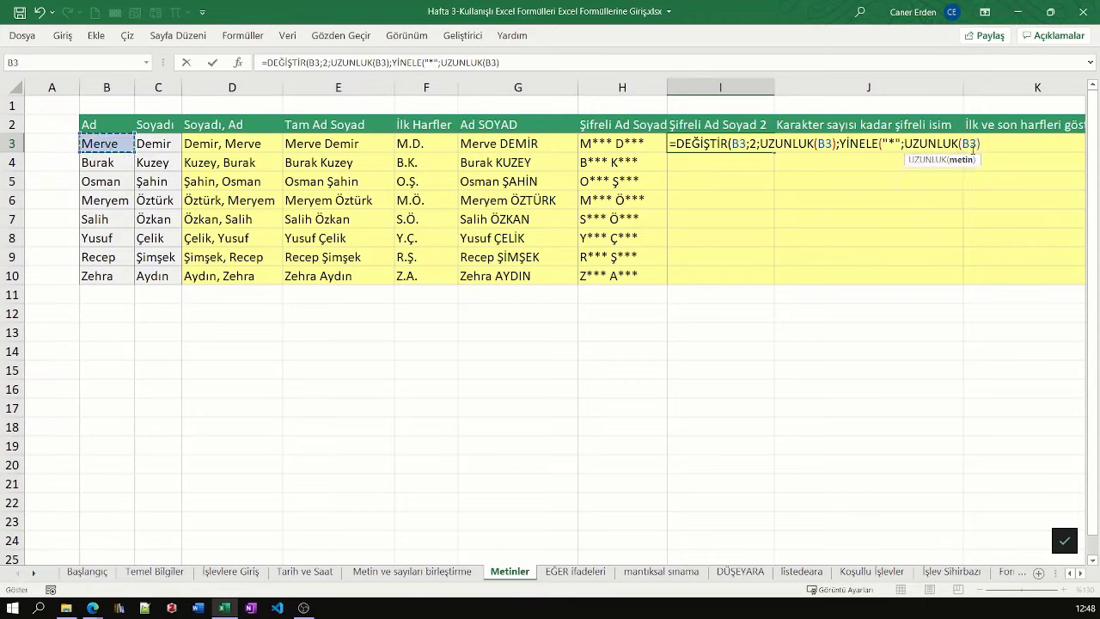
type(")")
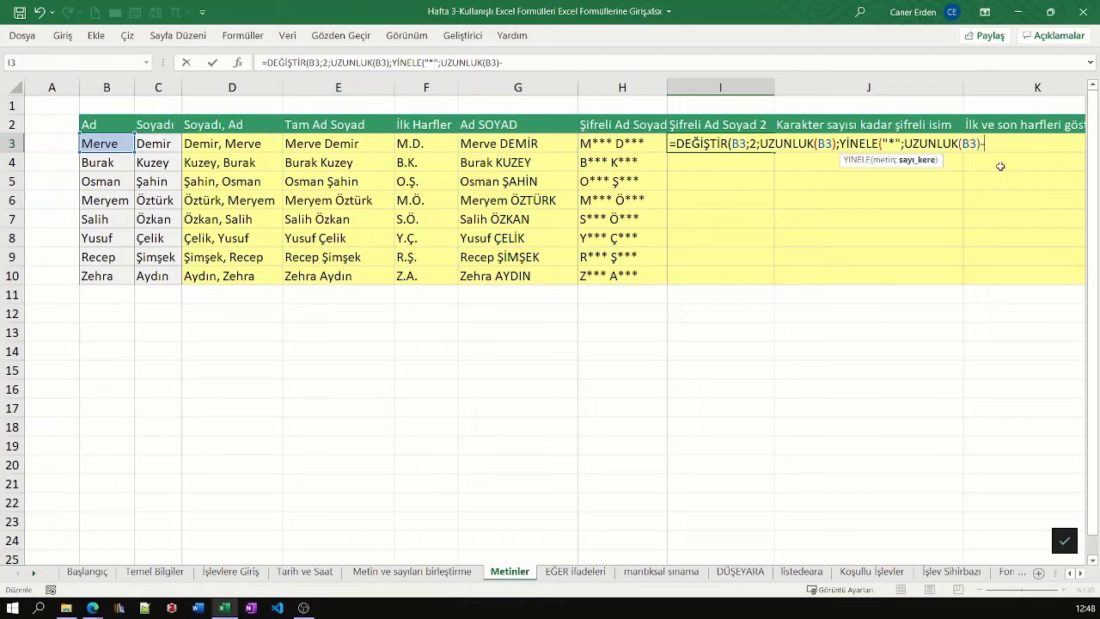
type("-1")
type(")")
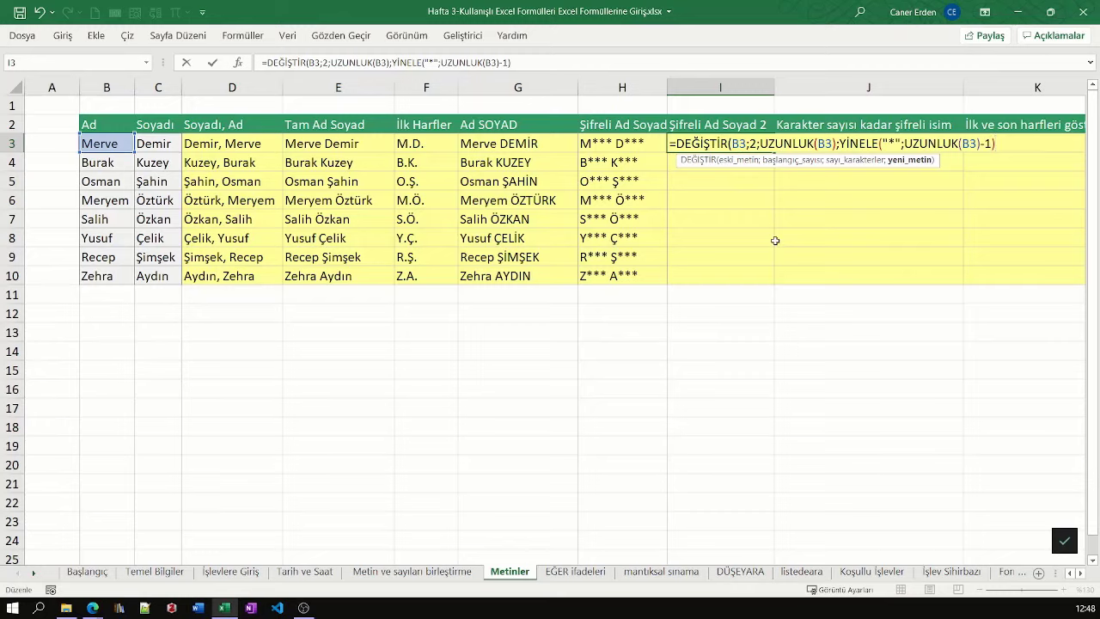
type(")")
key("Return")
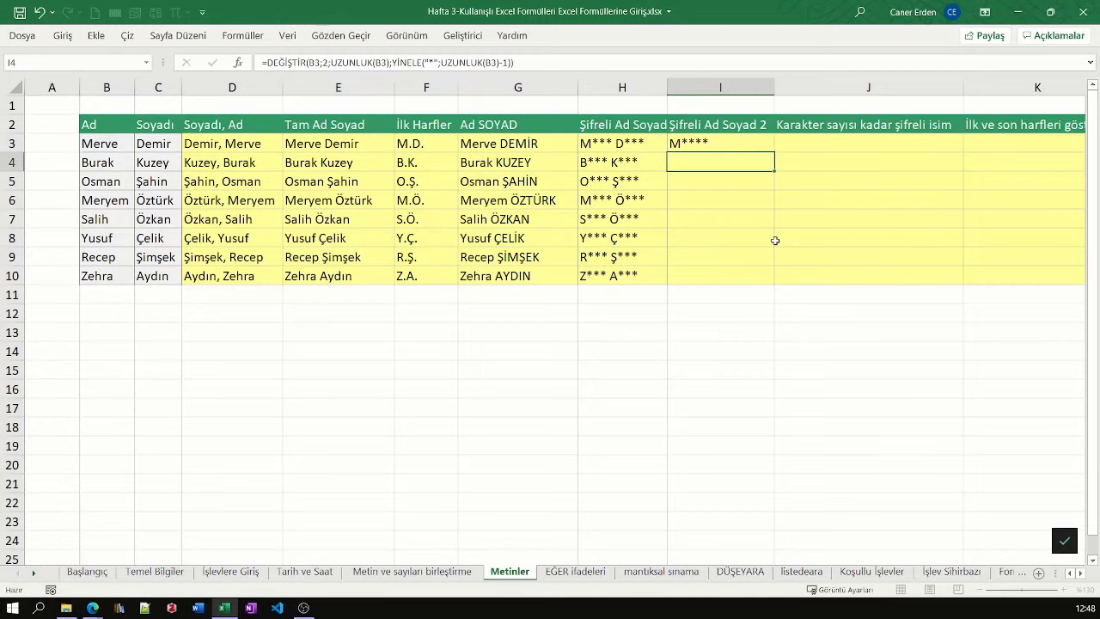
Extend I3's formula with &" "&DEĞİŞTİR(C3;2;UZUNLUK(C3) to start masking the surname
left_click(707, 151)
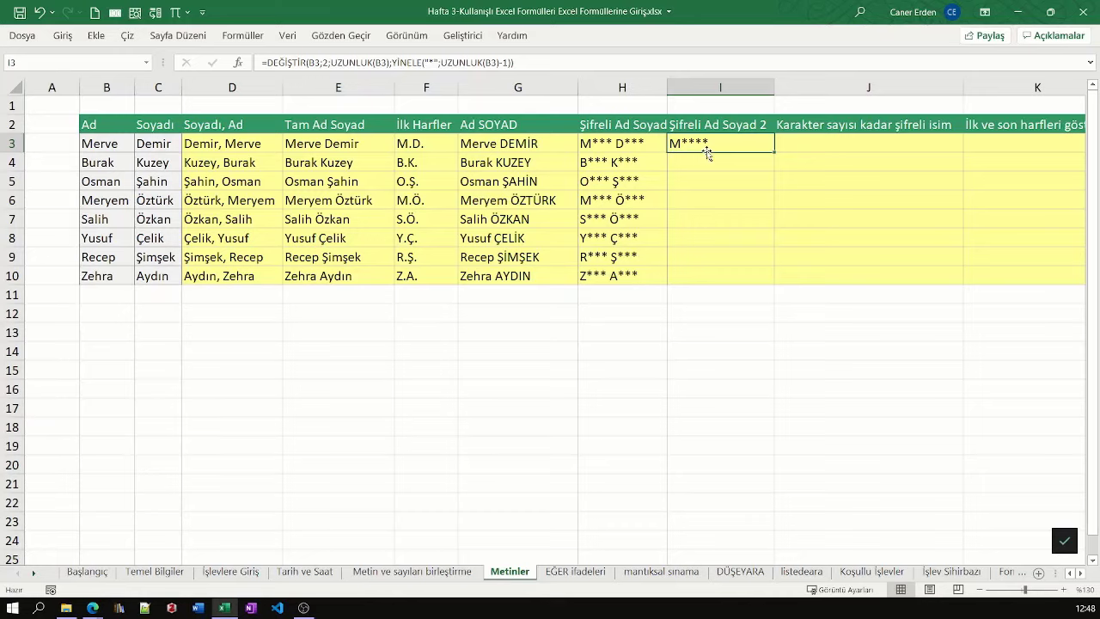
left_click(626, 66)
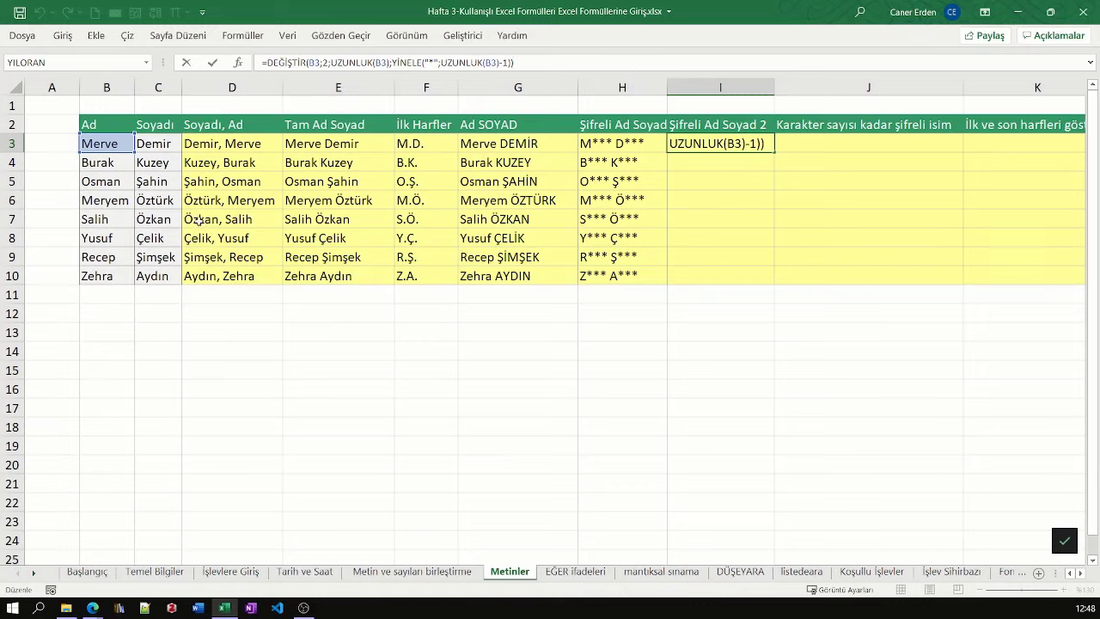
type("&\"")
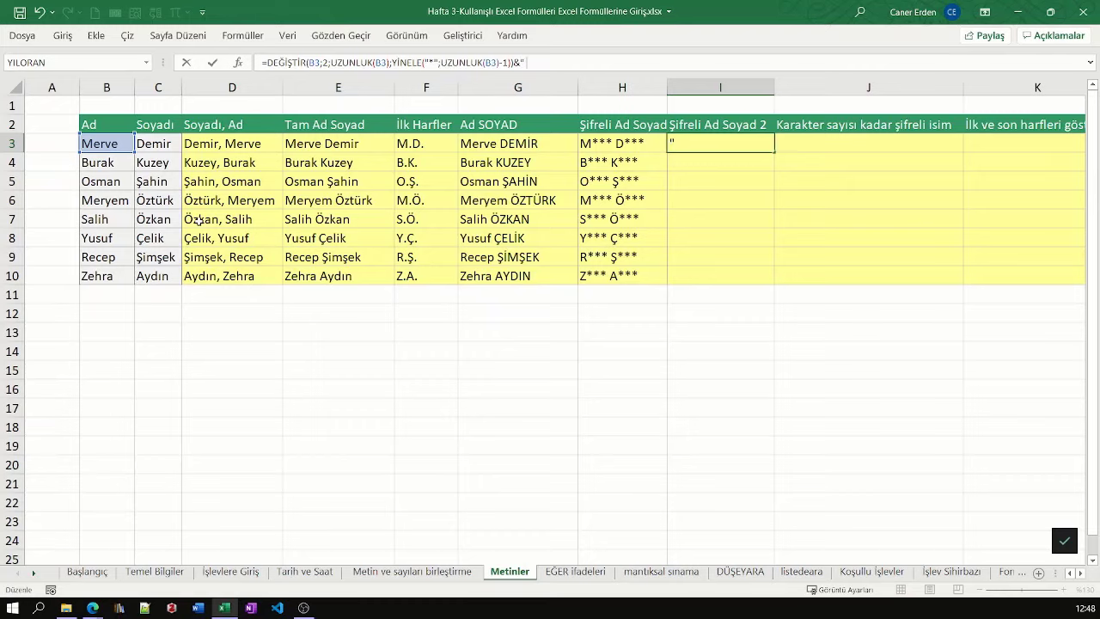
type(" \"")
type("&")
type("değ")
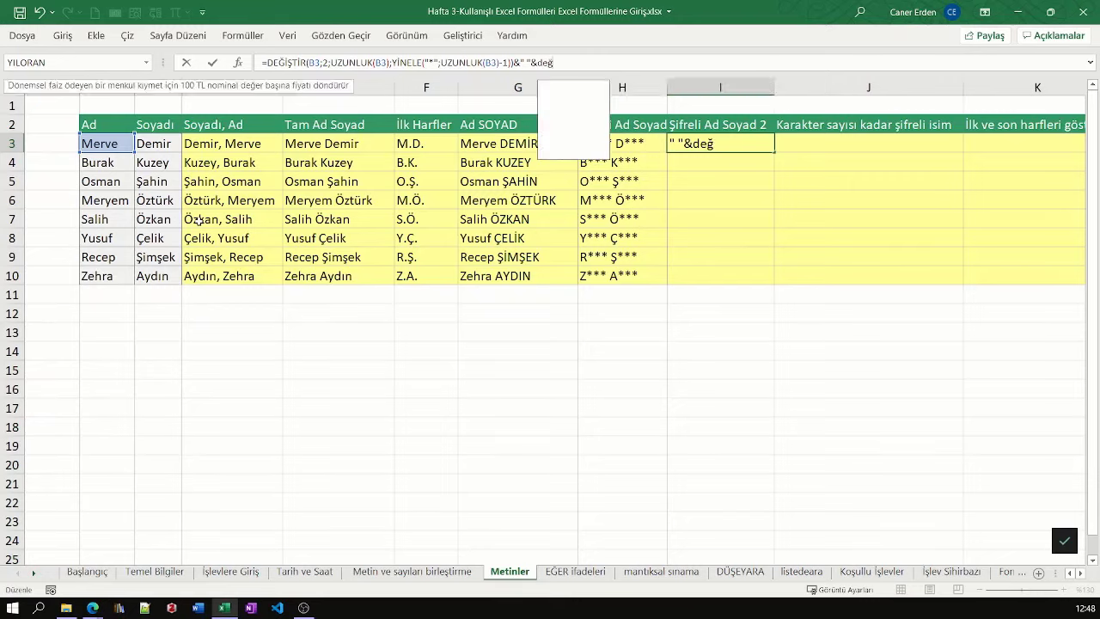
type("iştir")
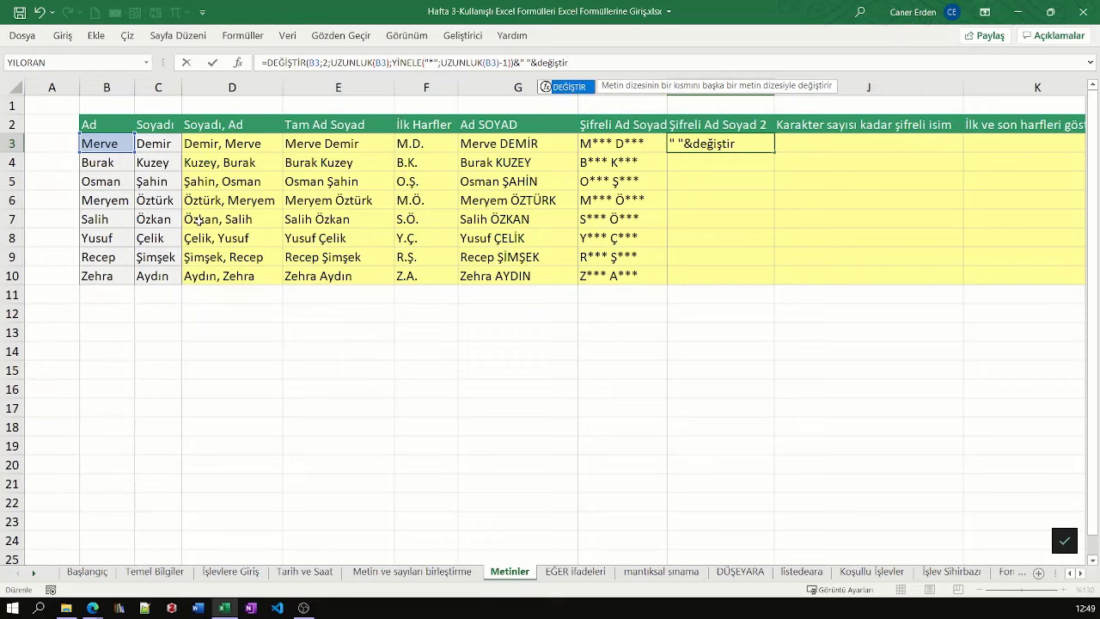
type("(")
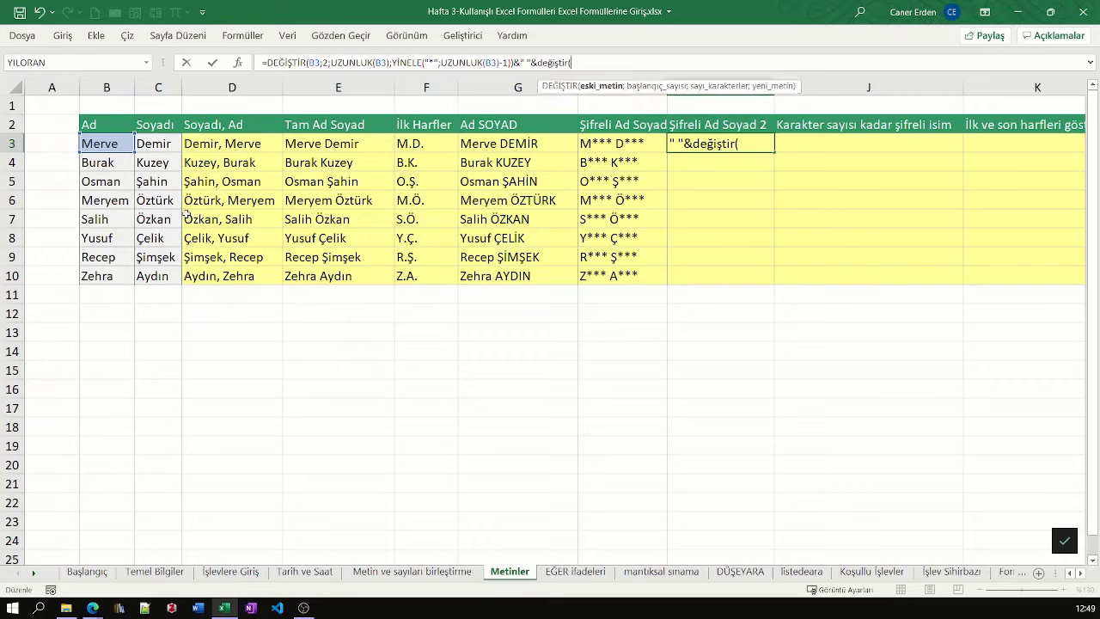
left_click(159, 143)
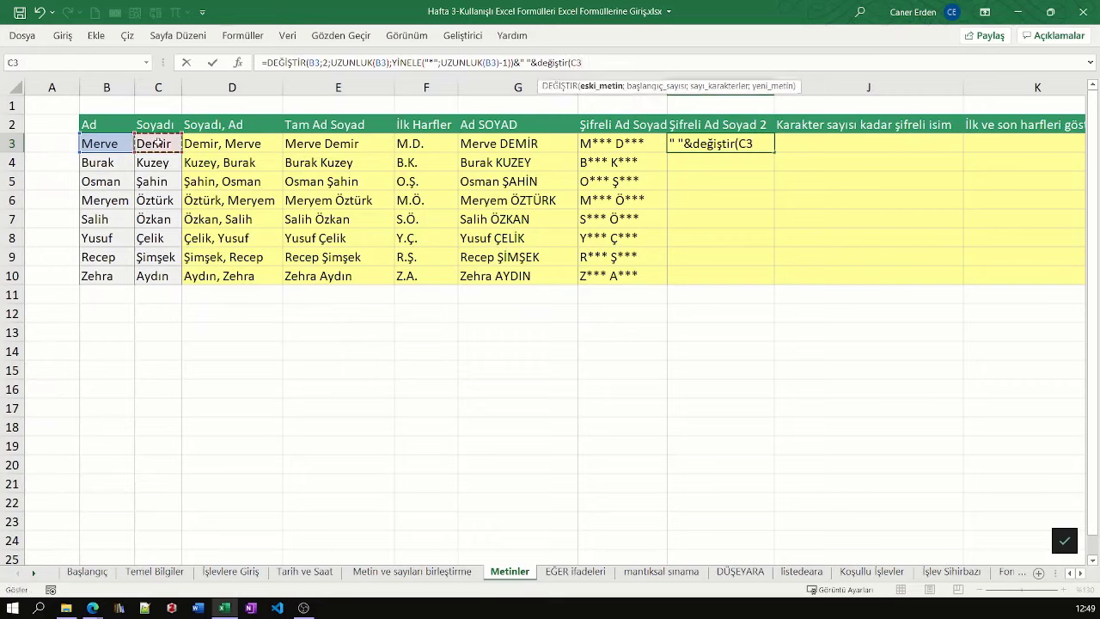
type(";")
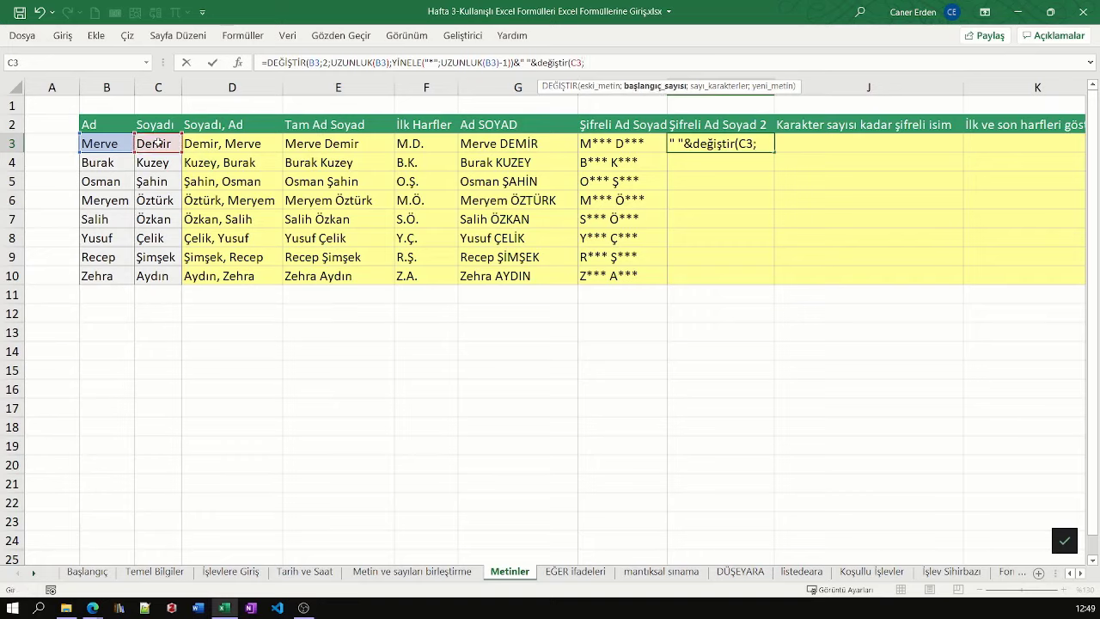
type("2;")
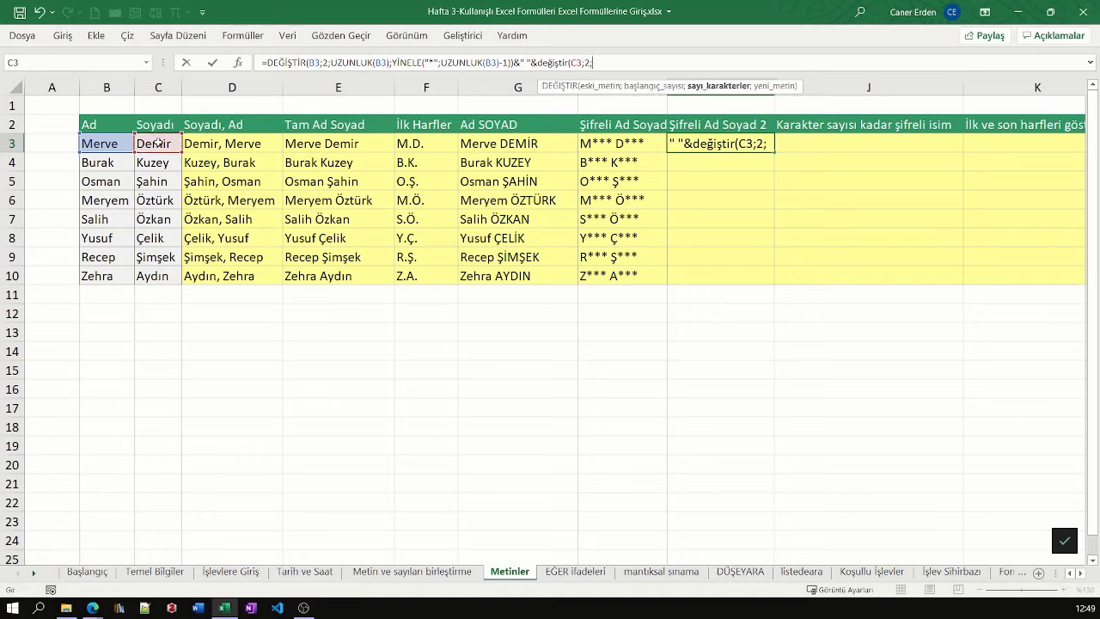
type("uzun")
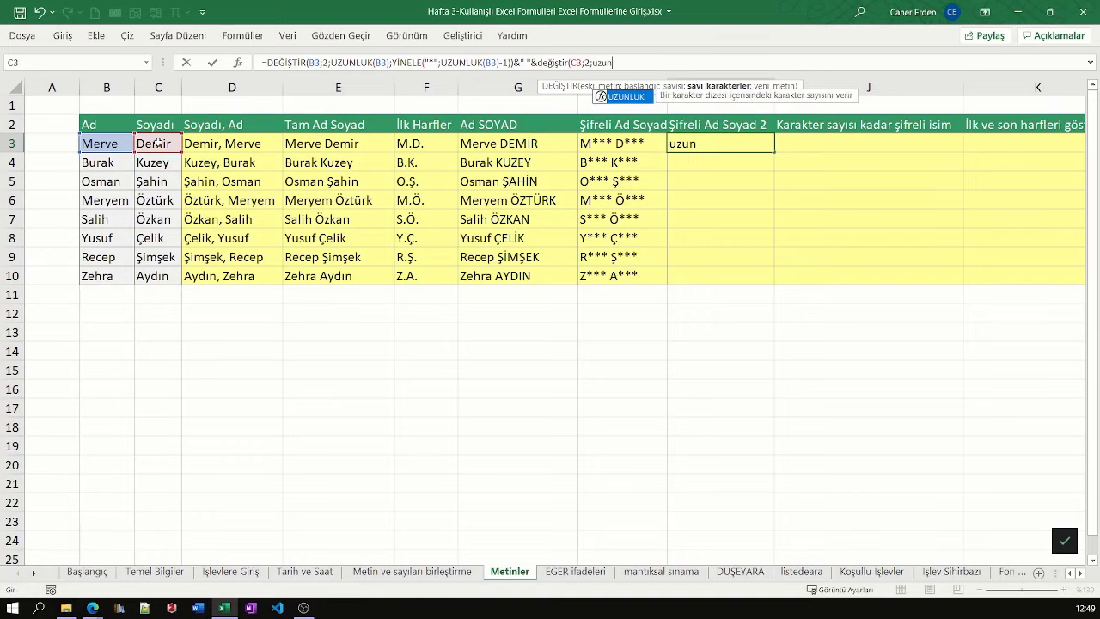
key("Tab")
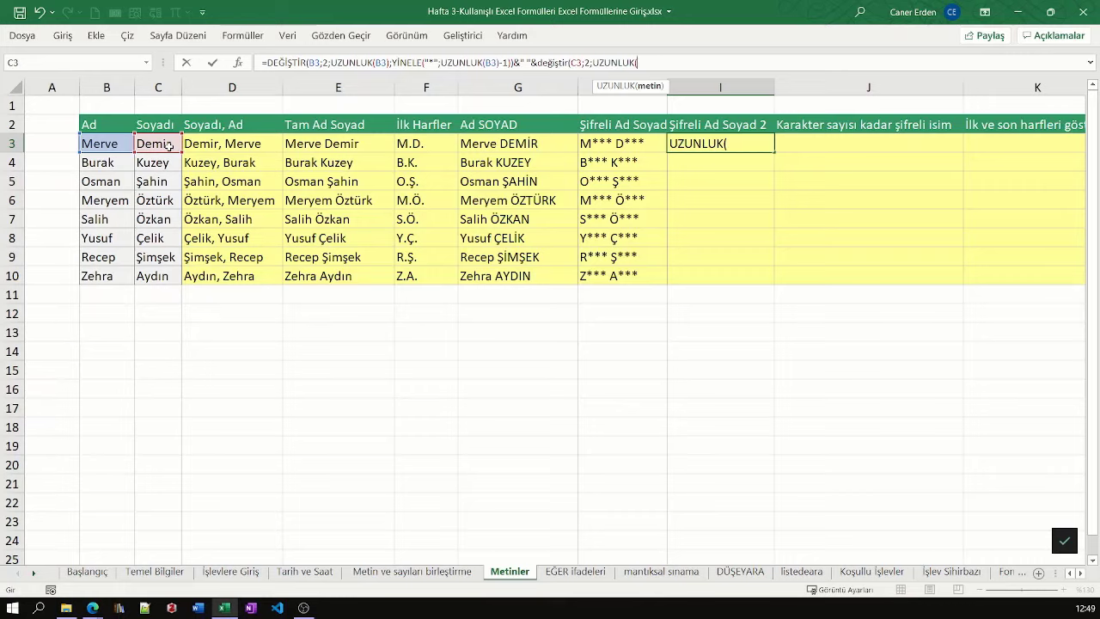
left_click(168, 145)
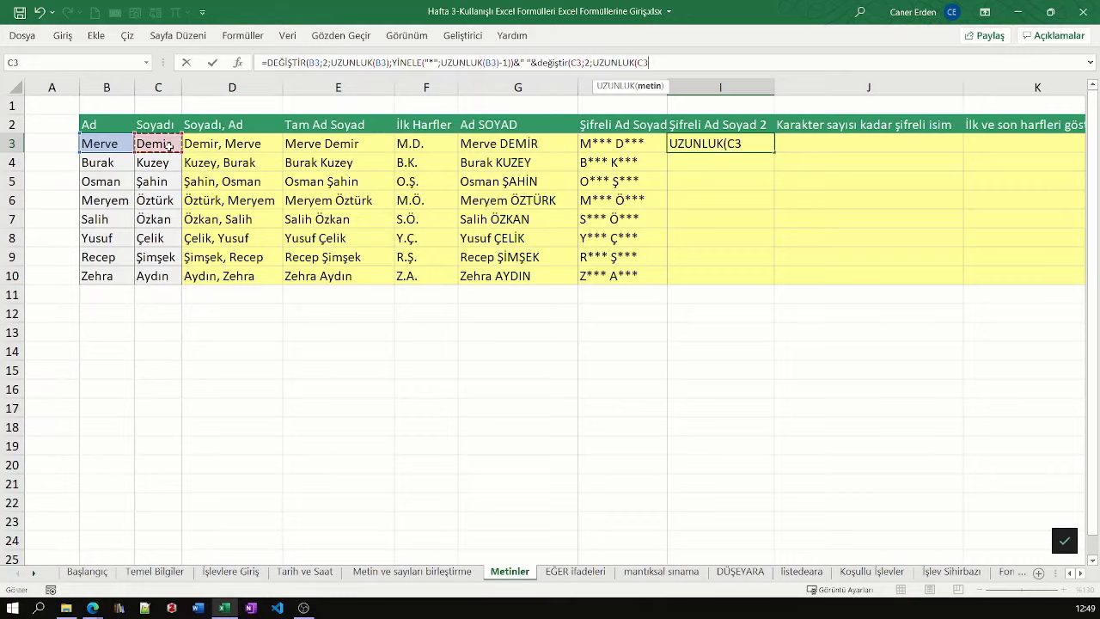
Complete the surname mask with YİNELE("*";UZUNLUK(C3)-1) so I3 shows M**** D****
type(")")
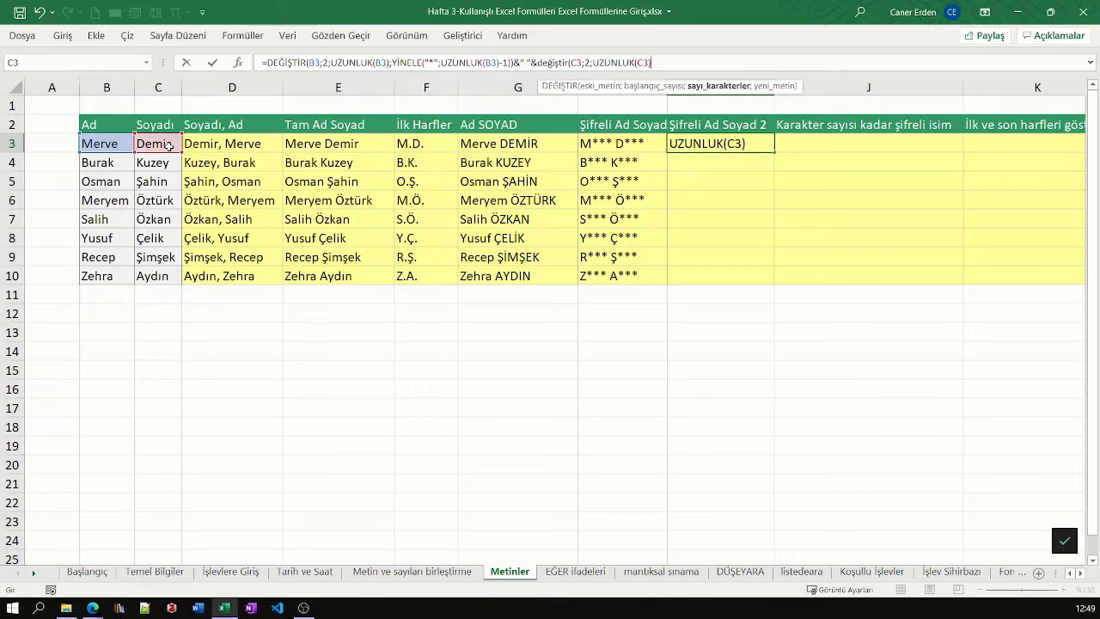
type(";")
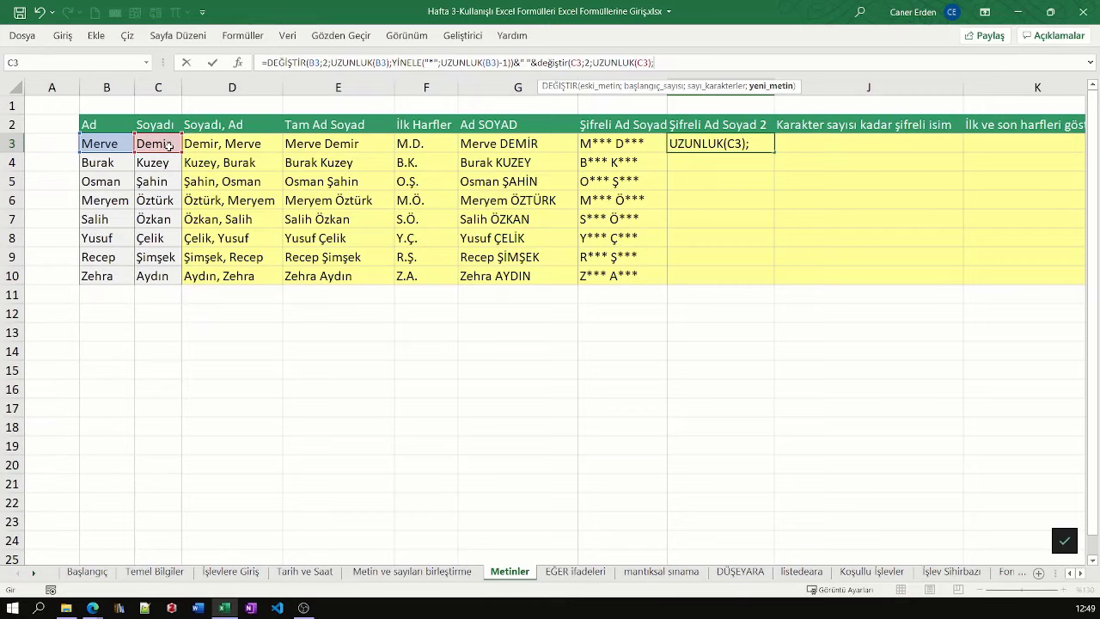
type("yine")
key("Tab")
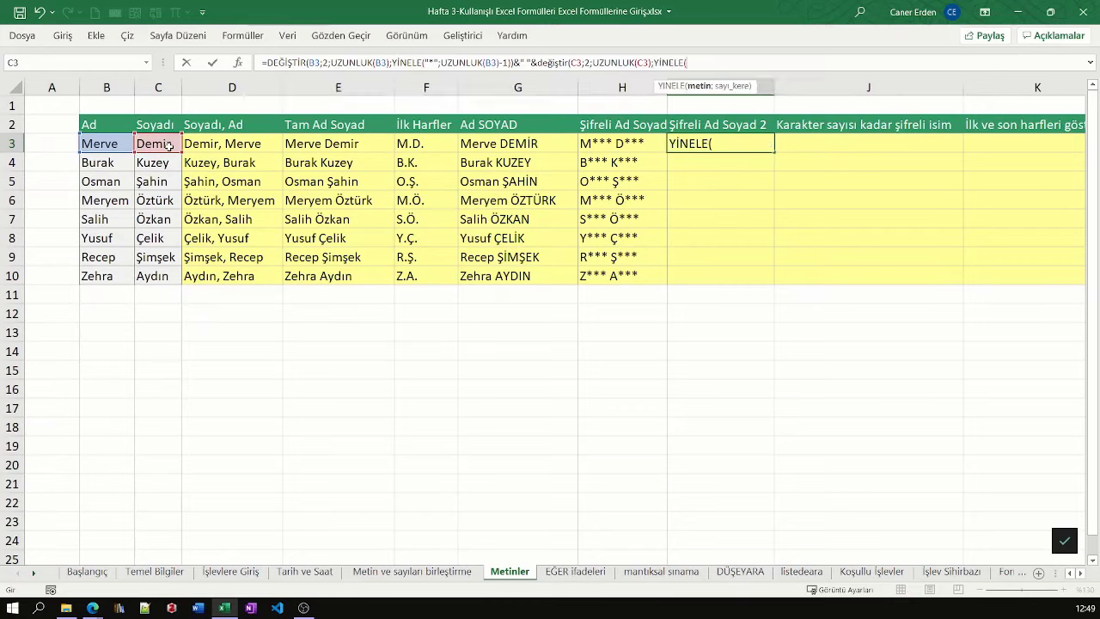
type("\"")
type("*\"")
type(";")
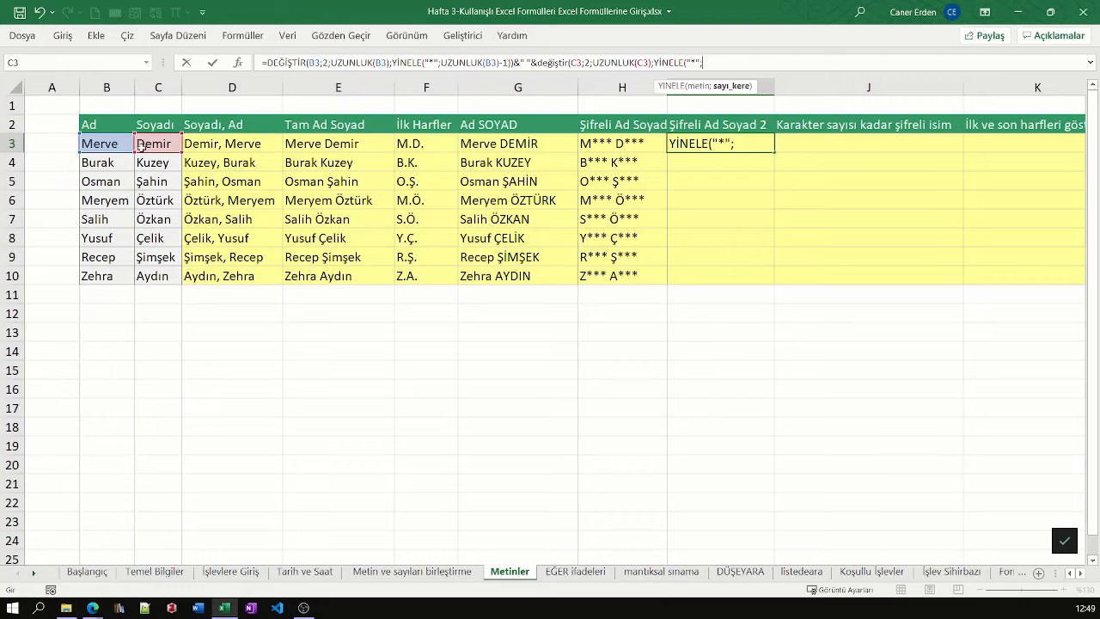
type("uzunl")
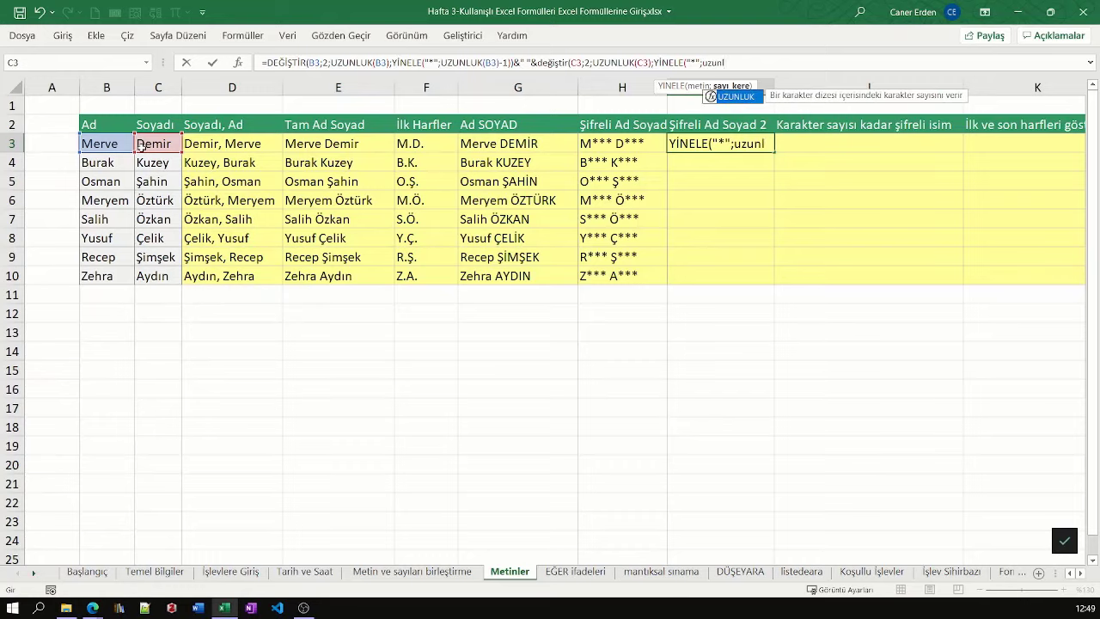
key("Tab")
left_click(157, 146)
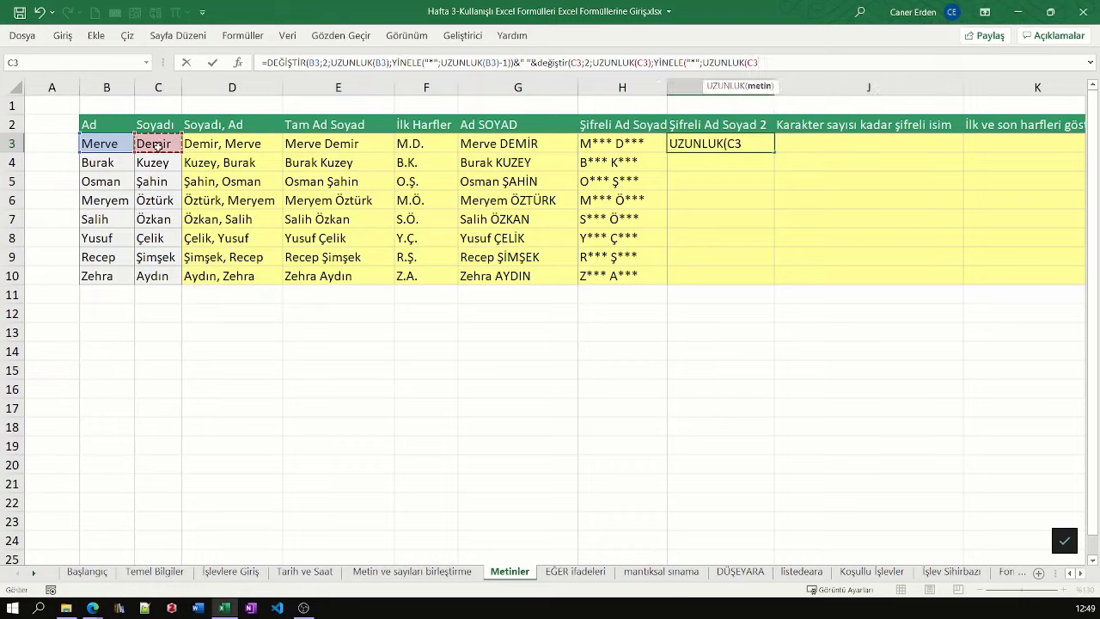
type(")")
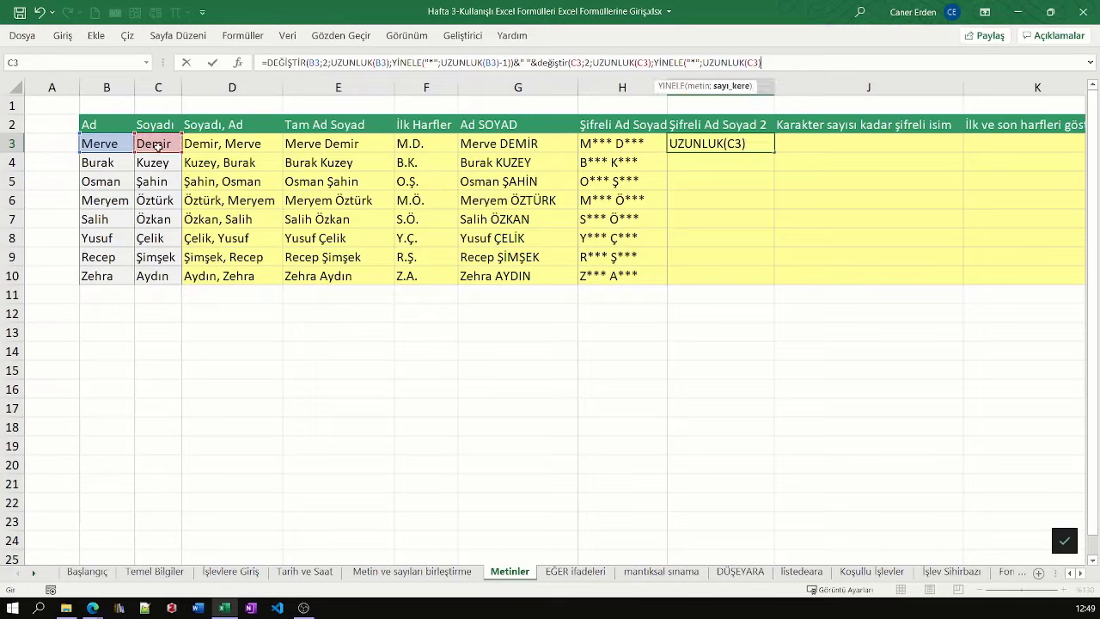
type("-1")
type("=")
key("BackSpace")
type("))")
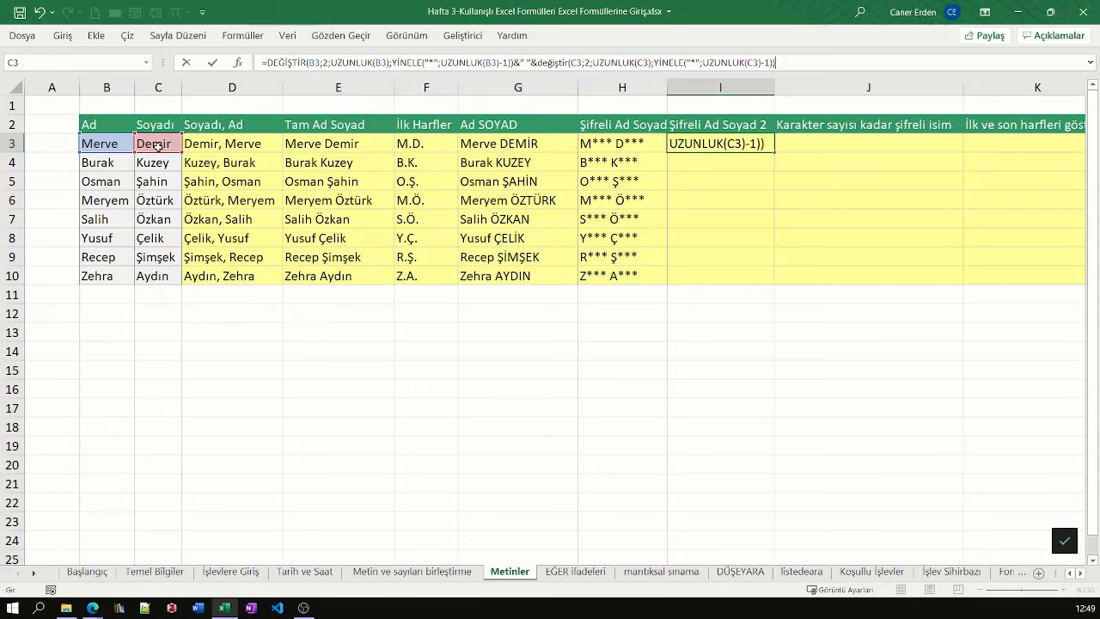
key("Return")
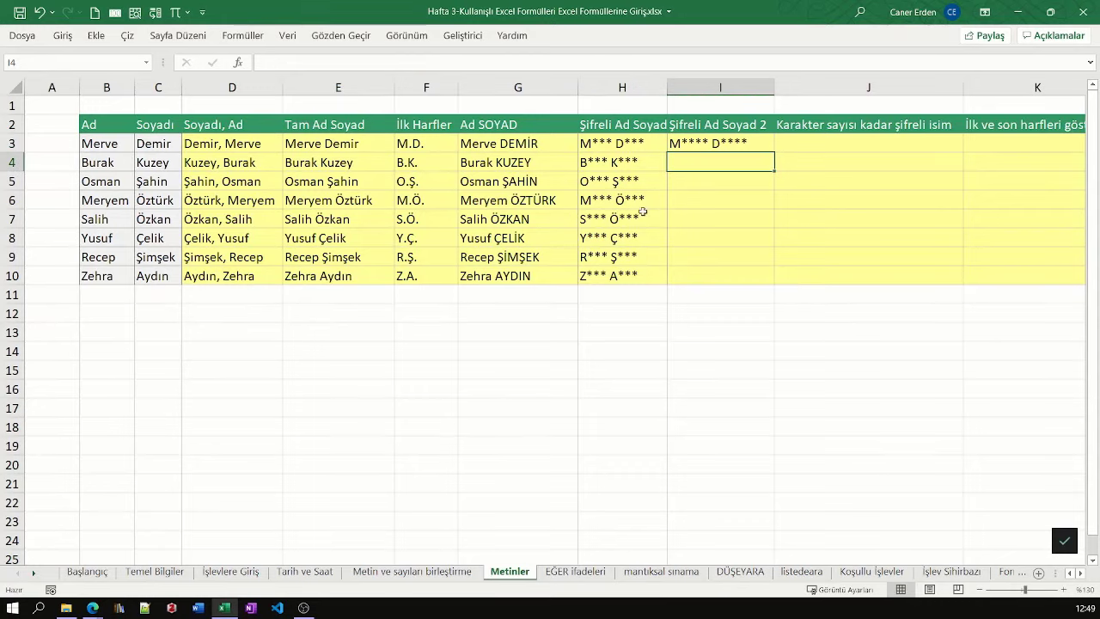
left_click(753, 141)
Fill I3's masking formula down to I10, zoom in, and verify the formulas in rows 4 to 7
left_click_drag(775, 152, 756, 279)
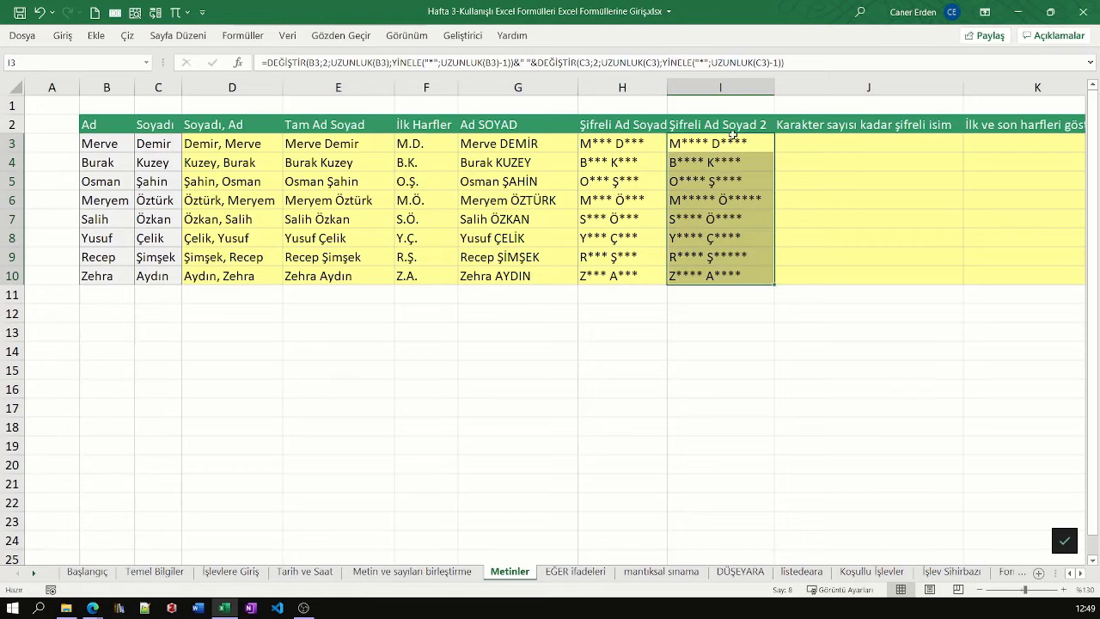
scroll(782, 172, "up", 1)
key("ctrl+q")
left_click(779, 158)
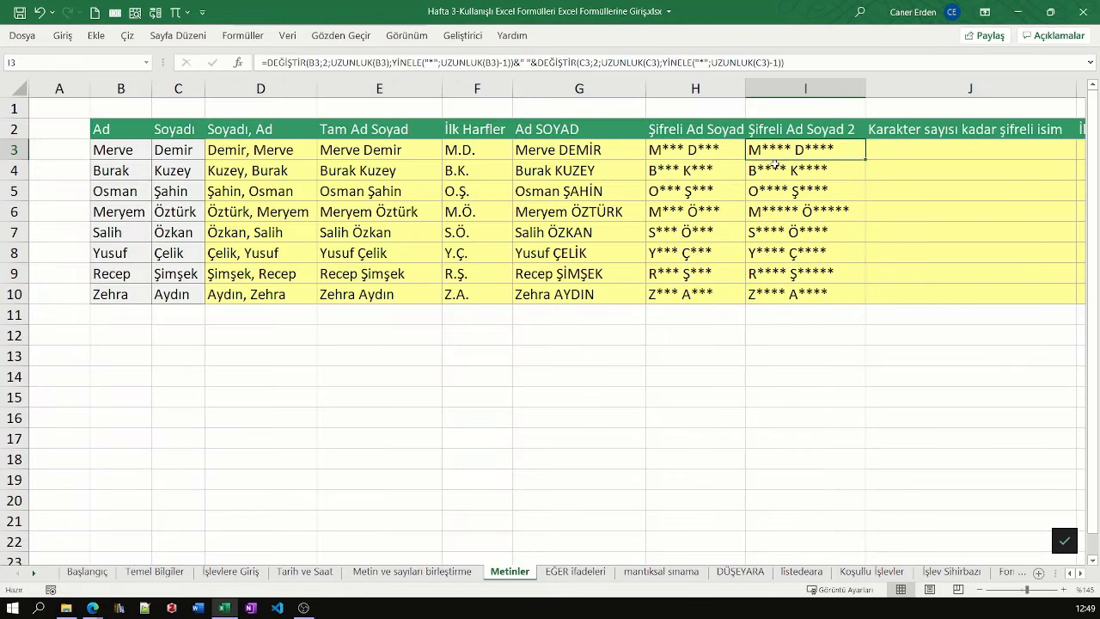
scroll(784, 155, "up", 2)
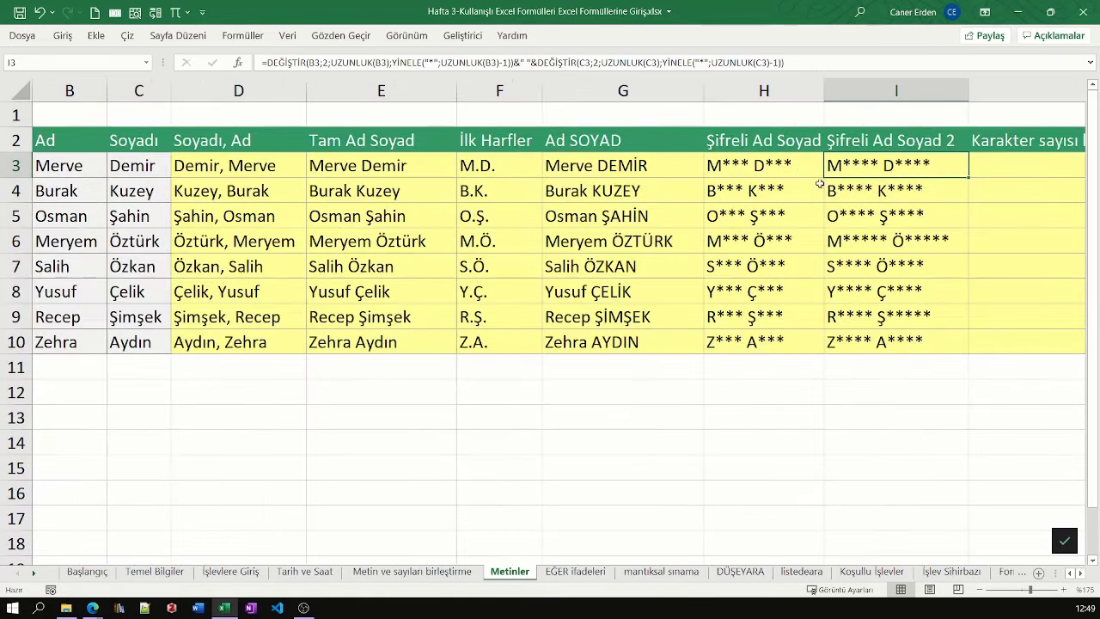
left_click(863, 190)
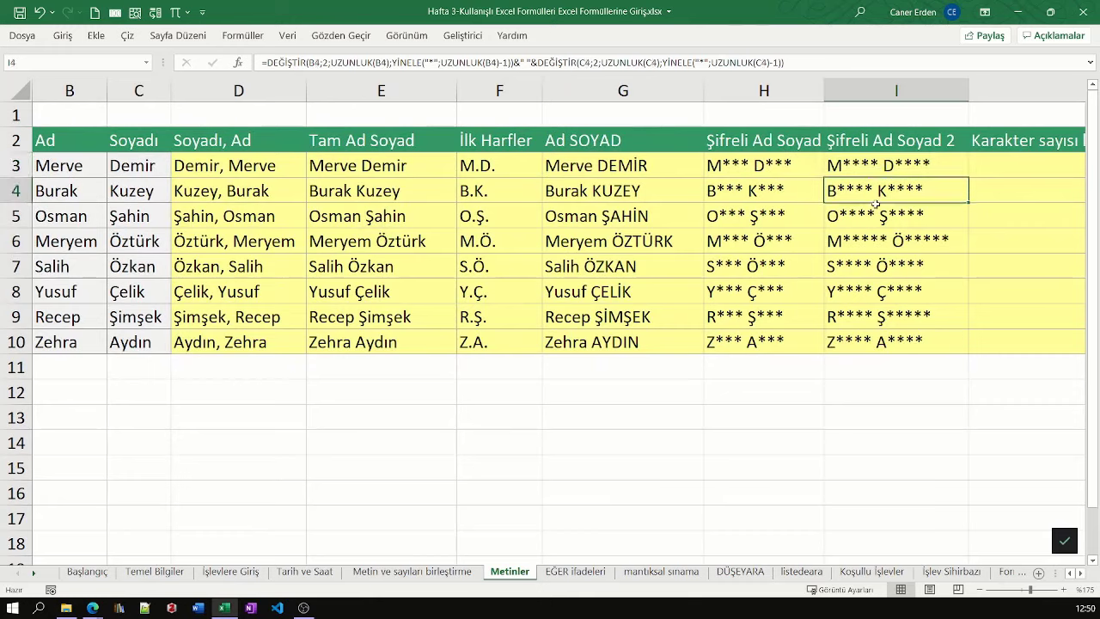
left_click(860, 217)
left_click(903, 241)
left_click(907, 266)
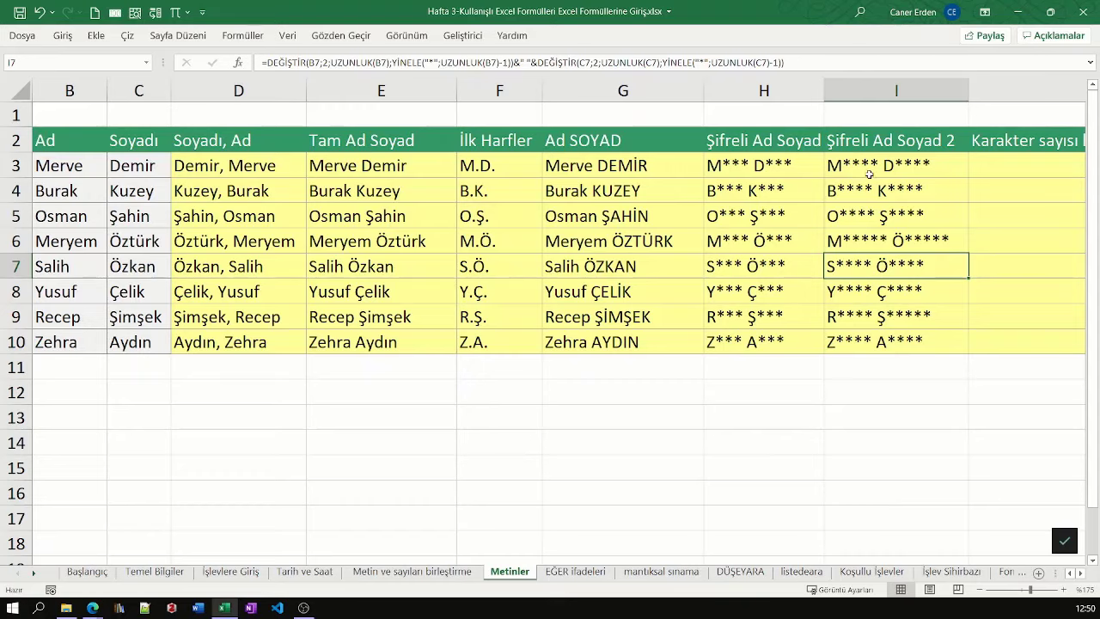
Type the demo text 'M***e D***r' in D15 to show the masked result, then discard it
left_click(1007, 190)
left_click(1009, 172)
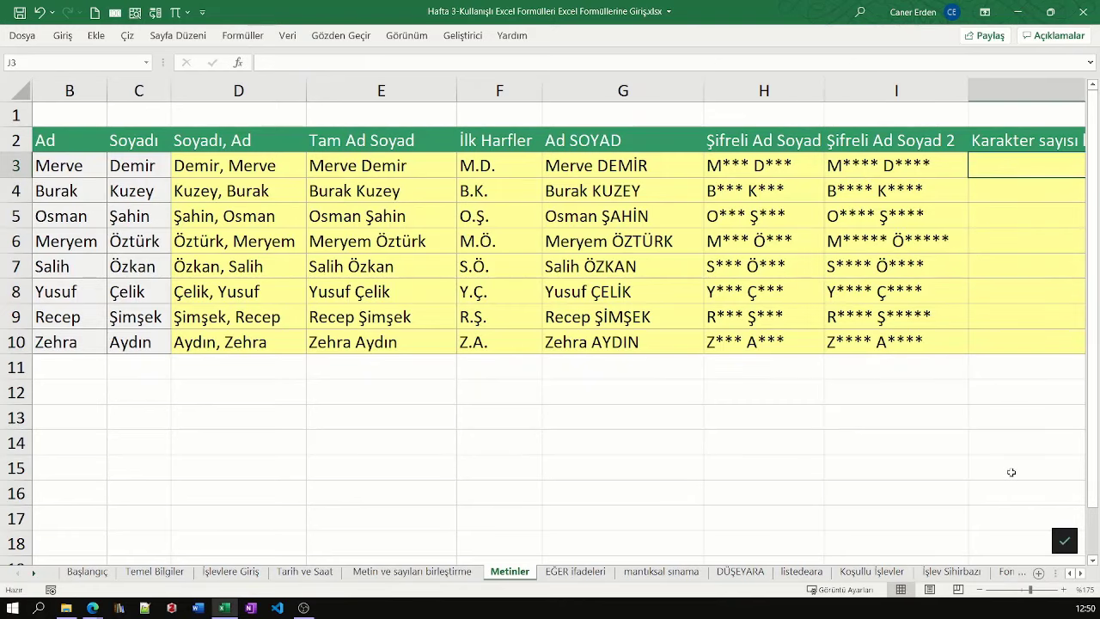
scroll(1083, 581, "right", 1)
scroll(1081, 579, "right", 1)
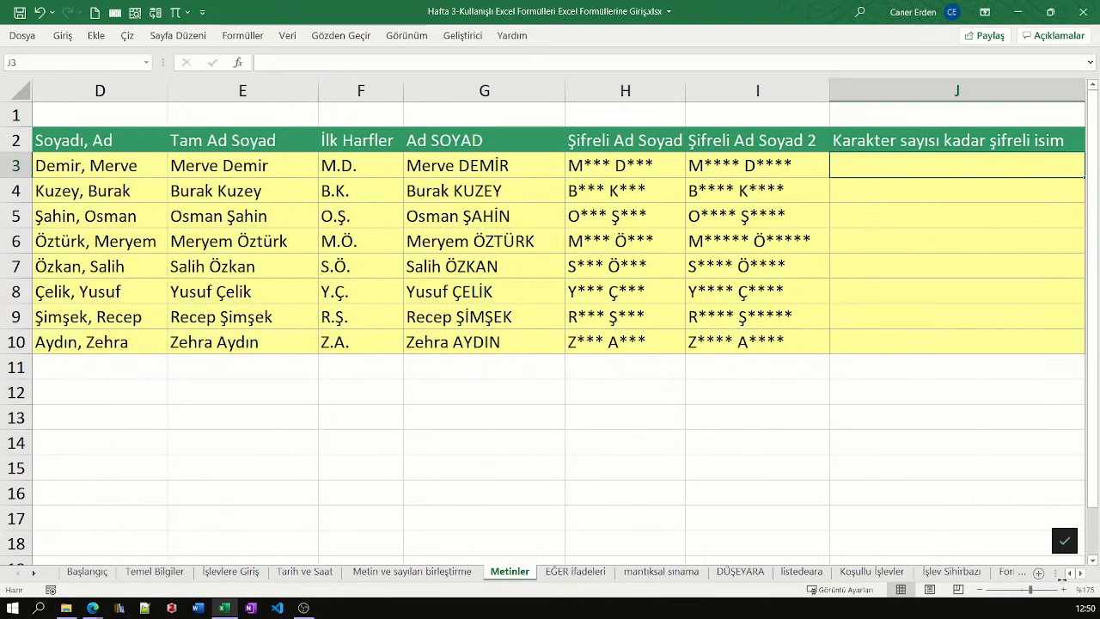
scroll(1073, 577, "left", 1)
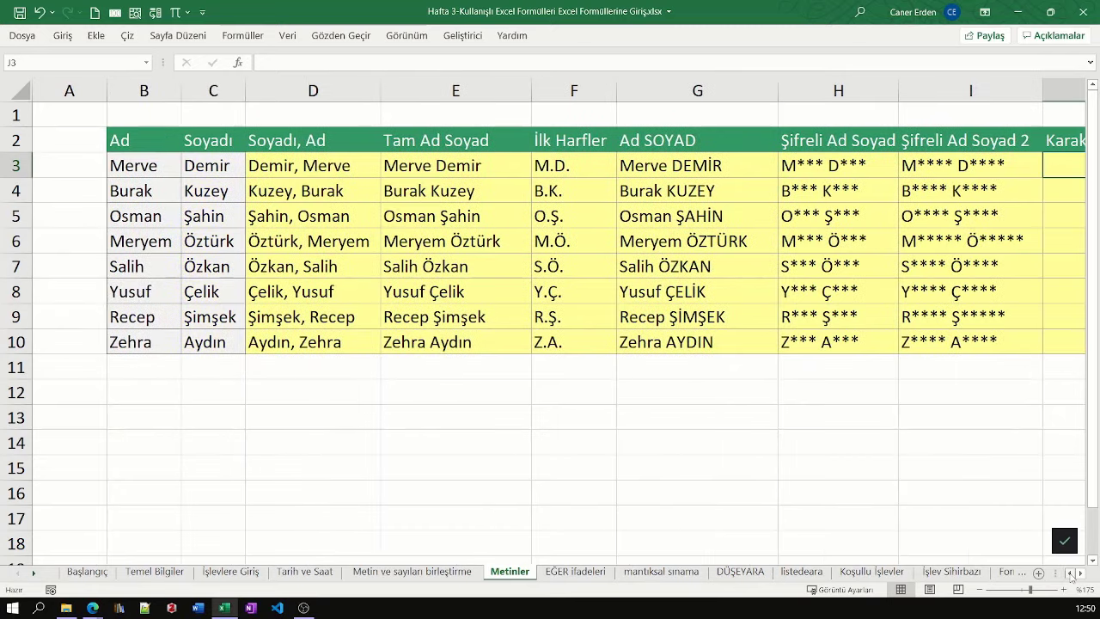
scroll(1073, 578, "left", 1)
left_click(136, 163)
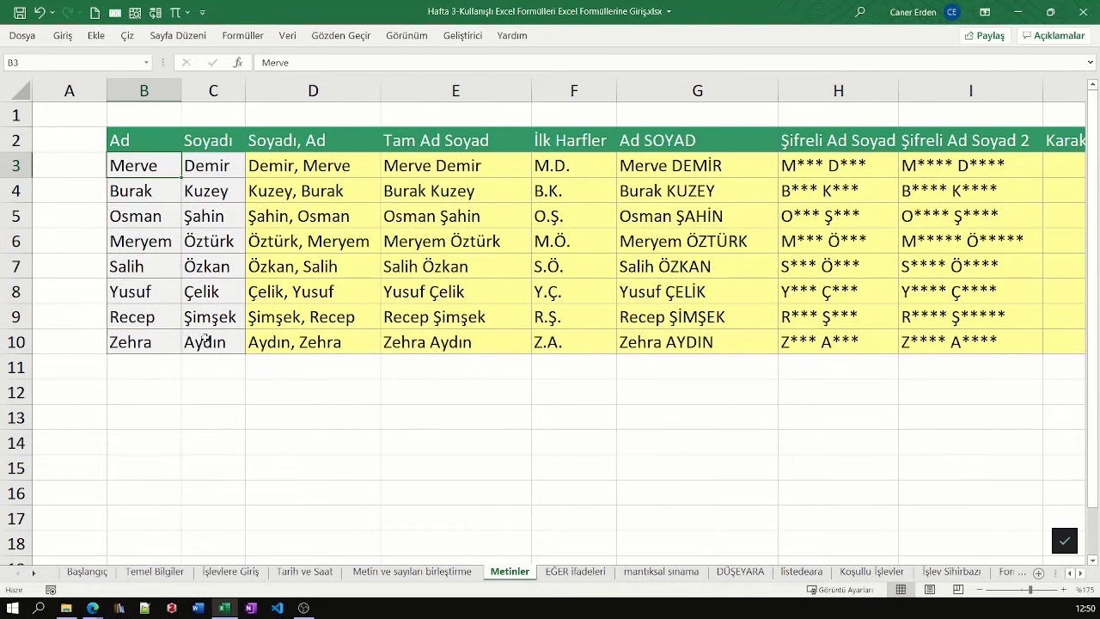
left_click(352, 457)
type("M")
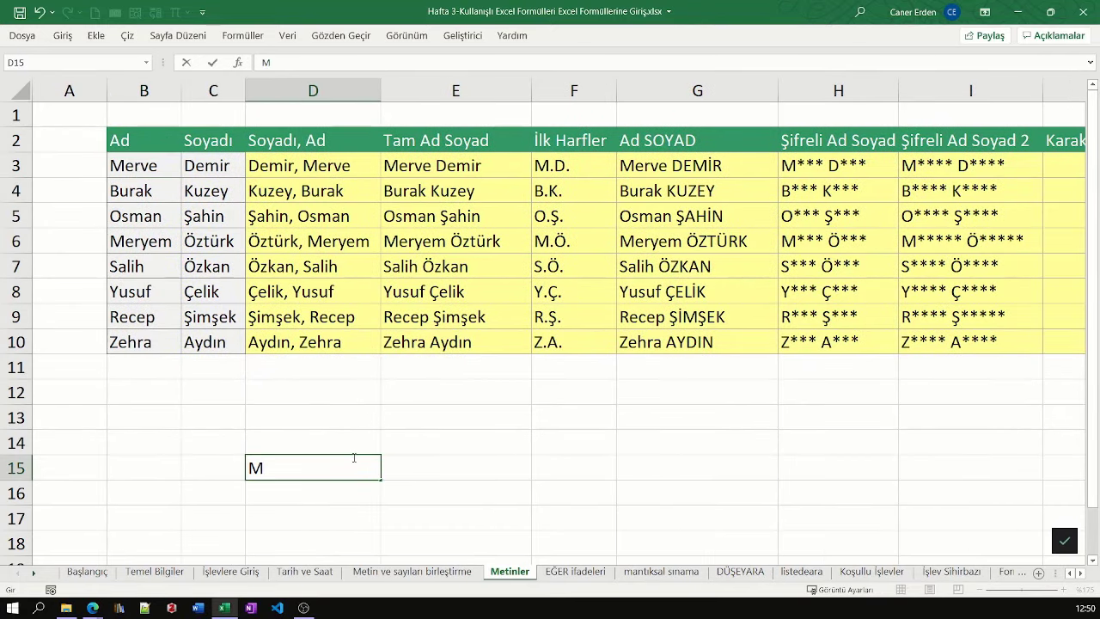
type("***")
type("e")
type(" D*")
type("**")
type("r")
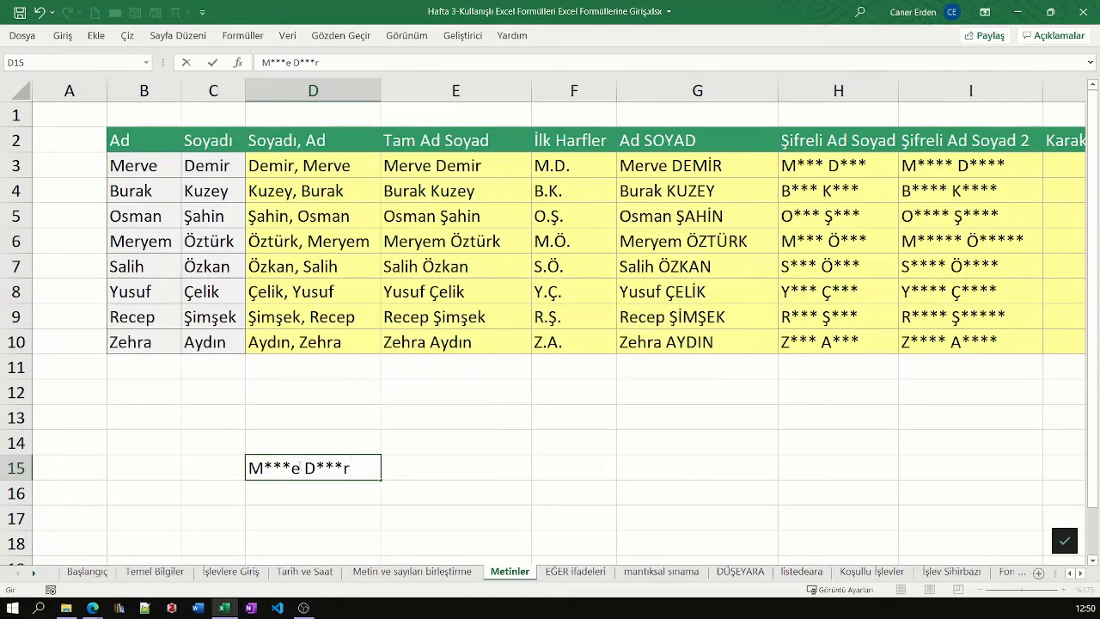
mouse_move(291, 468)
left_mouse_down()
mouse_move(301, 467)
mouse_move(273, 468)
left_mouse_up()
left_click_drag(344, 468, 352, 467)
key("Escape")
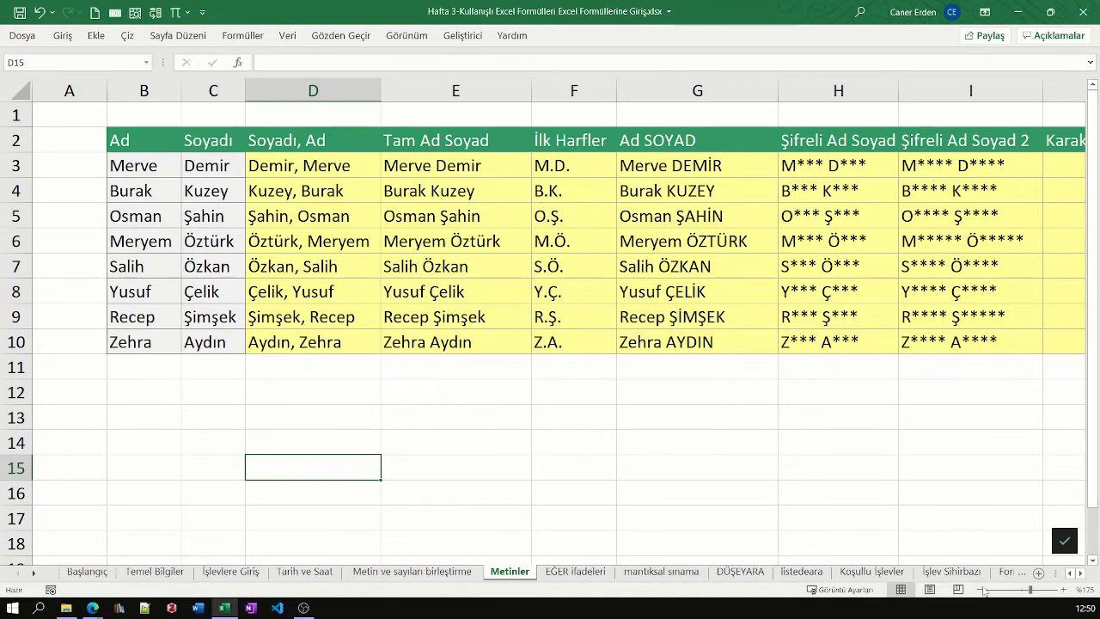
Zoom out, check the existing masking formula in I3, and select cell K3
left_click(981, 589)
left_click(981, 590)
left_click(981, 590)
left_click(980, 589)
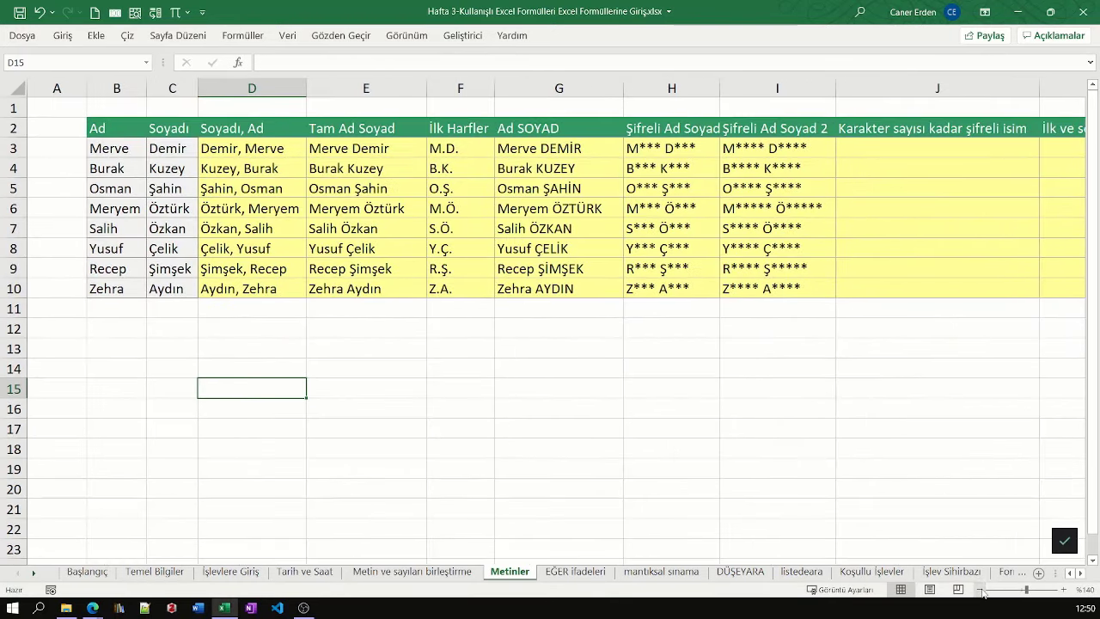
left_click(885, 147)
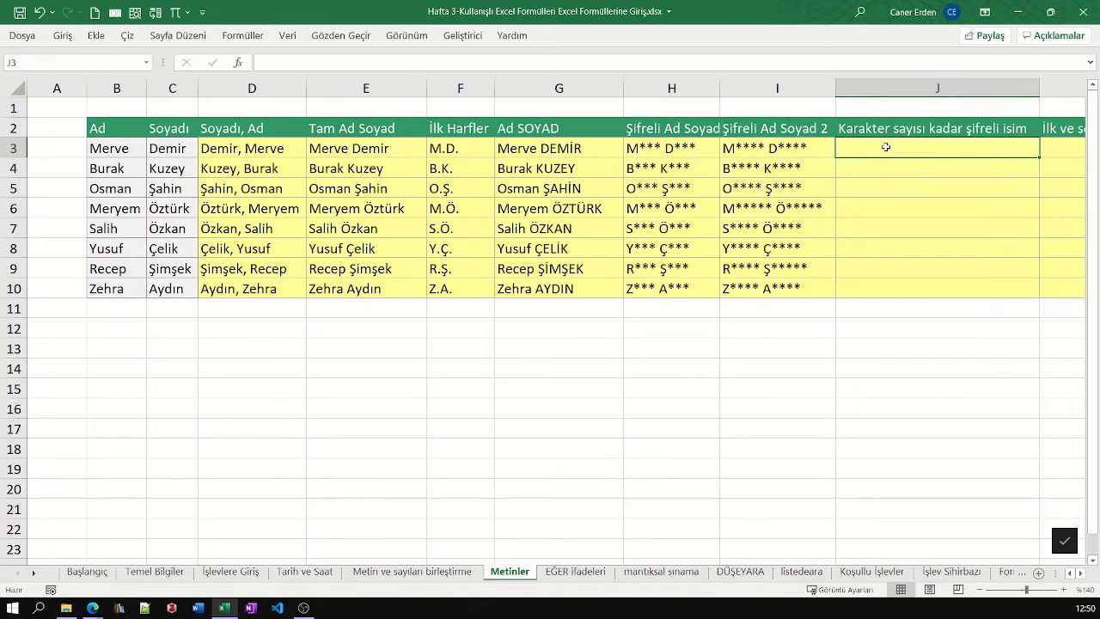
left_click(817, 147)
left_click(915, 147)
left_click(1081, 574)
left_click(1081, 574)
left_click(1080, 573)
left_click(910, 145)
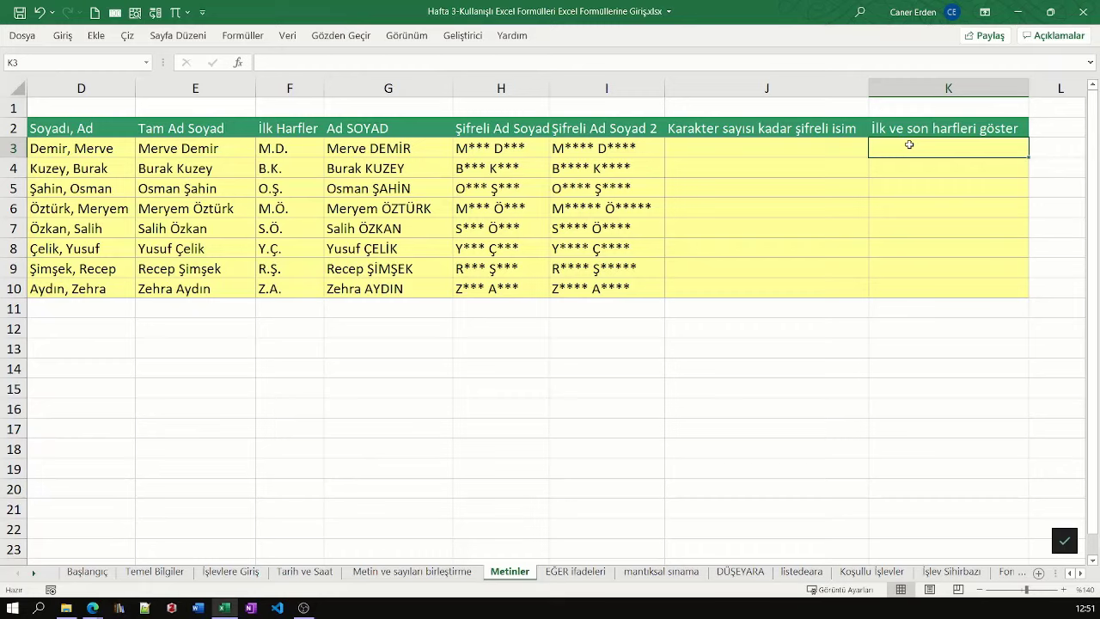
Start a SOLDAN formula on B3 in K3, then cancel it
type("=")
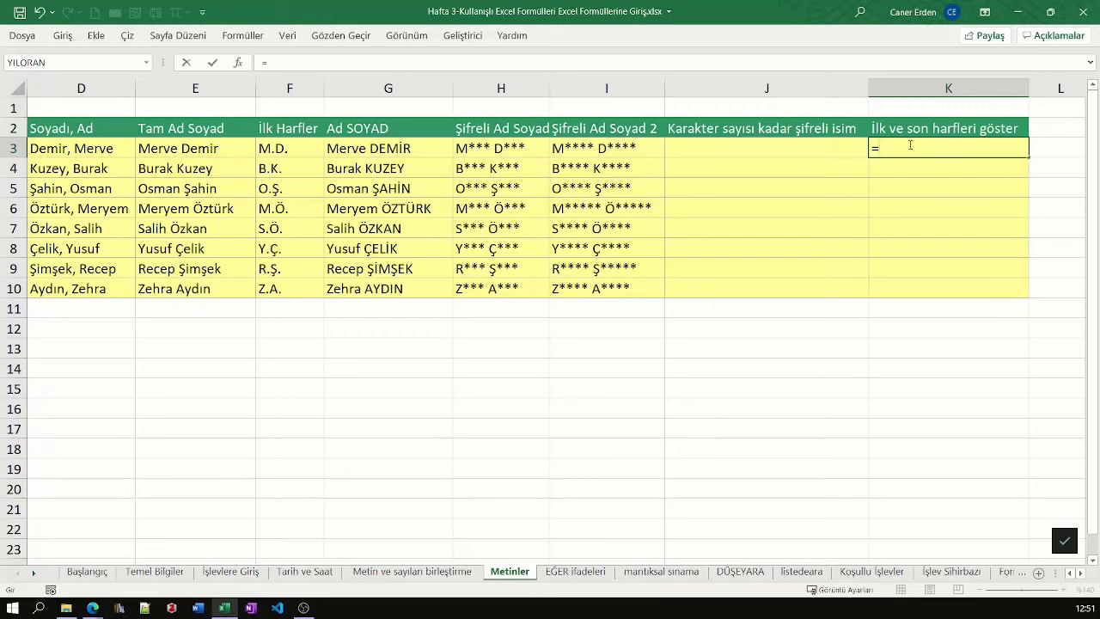
type("soş")
key("BackSpace")
type("ld")
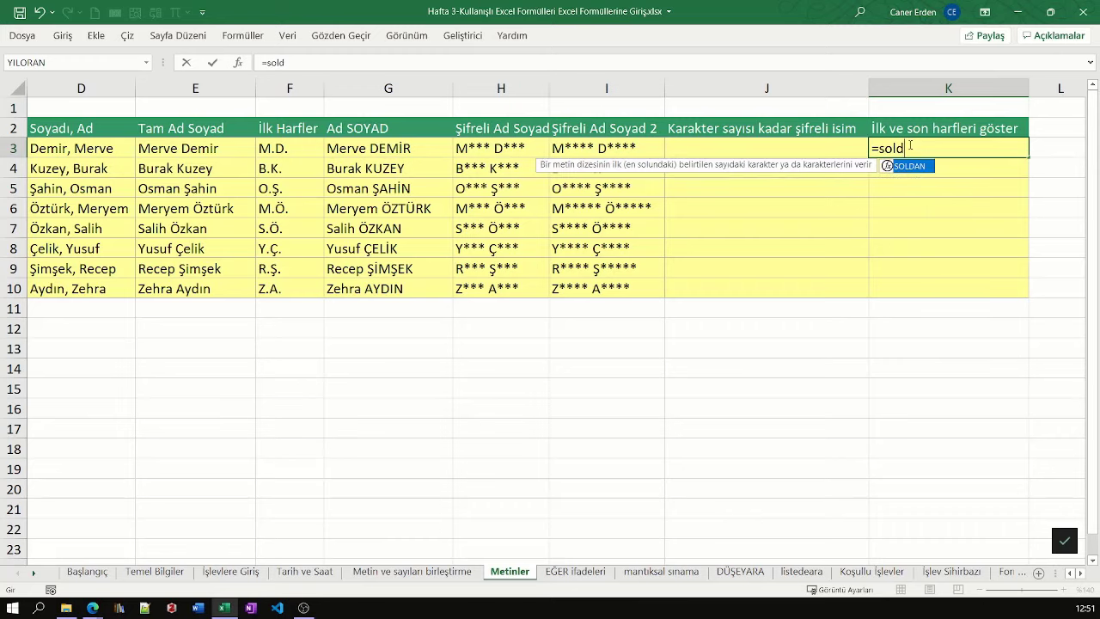
key("Tab")
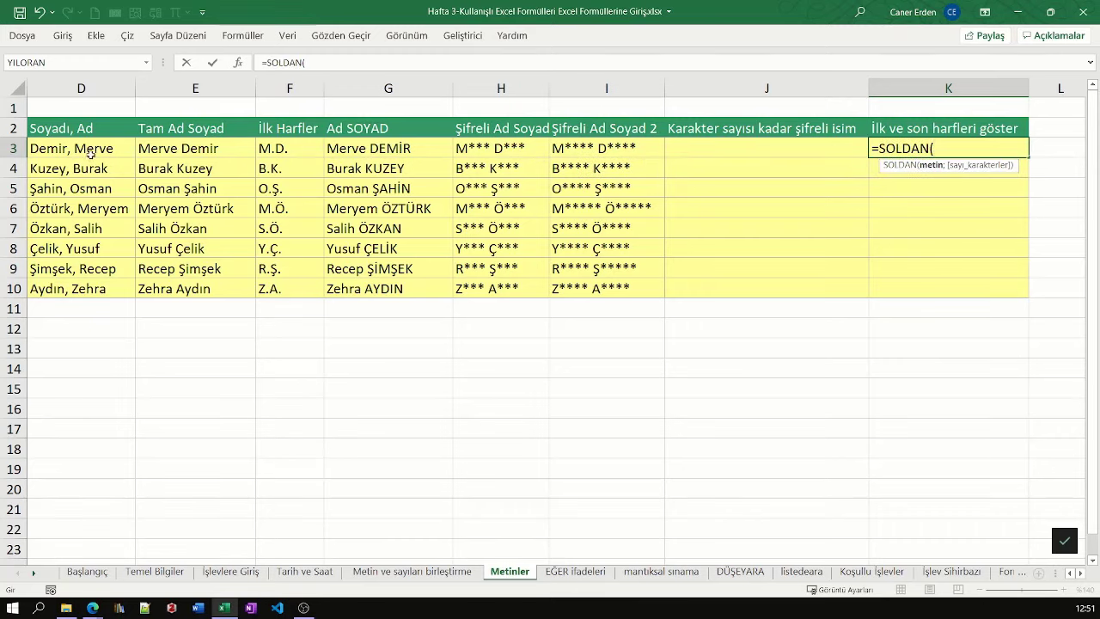
left_click(1069, 573)
left_click(1069, 573)
left_click(60, 150)
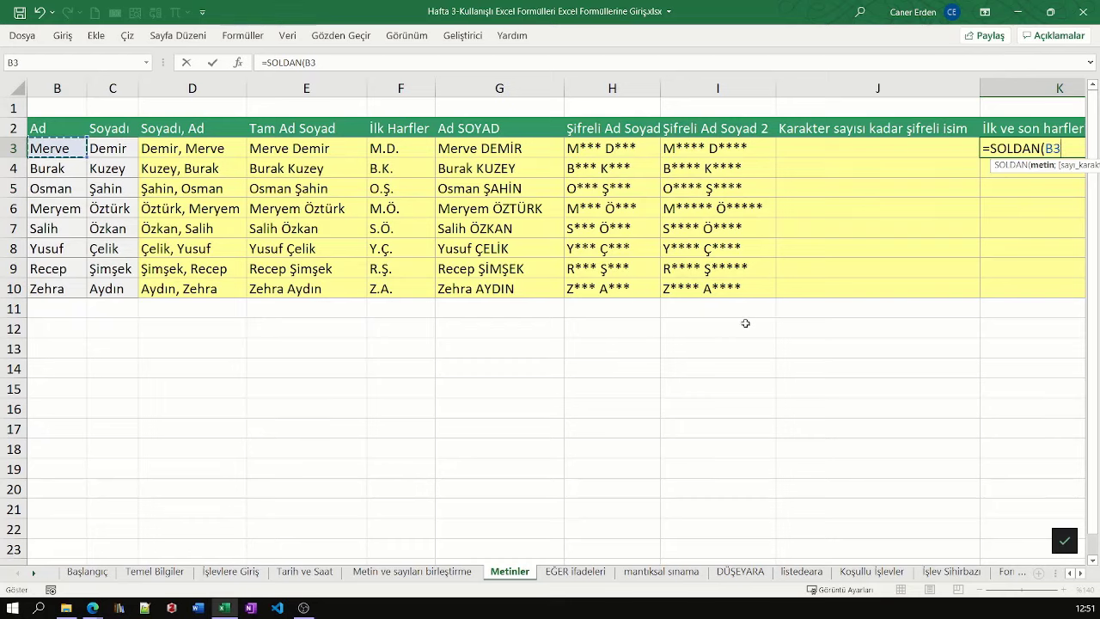
key("Escape")
Enter =SOLDAN(B3;1)&YİNELE("*";UZUNLUK(B3)-2)& in cell K3
scroll(766, 270, "down", 2, "ctrl")
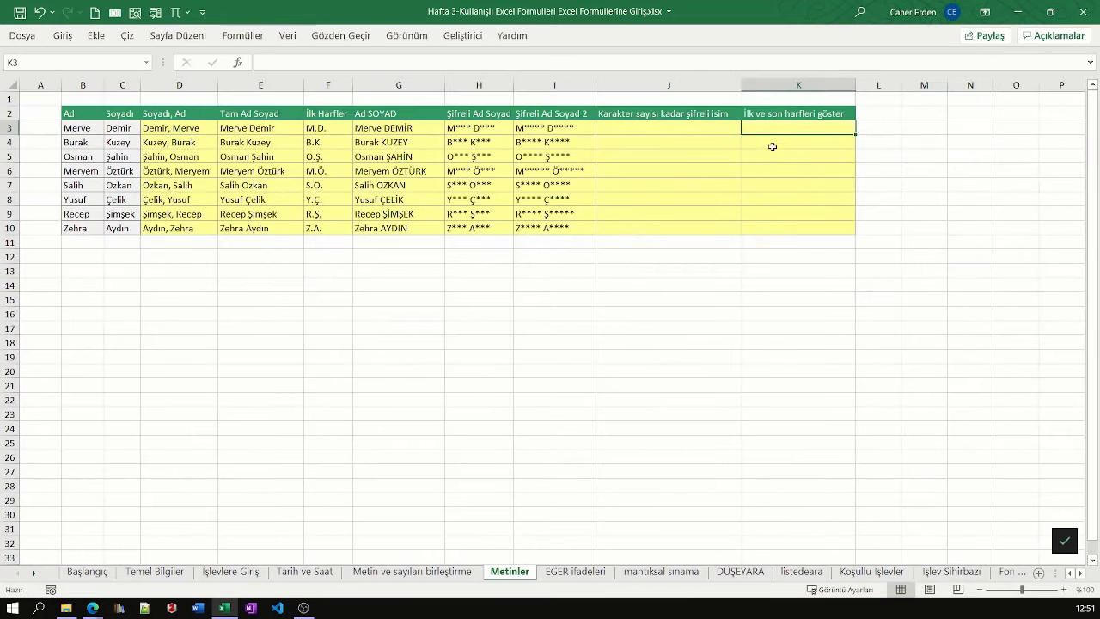
scroll(773, 146, "down", 1, "ctrl")
double_click(879, 135)
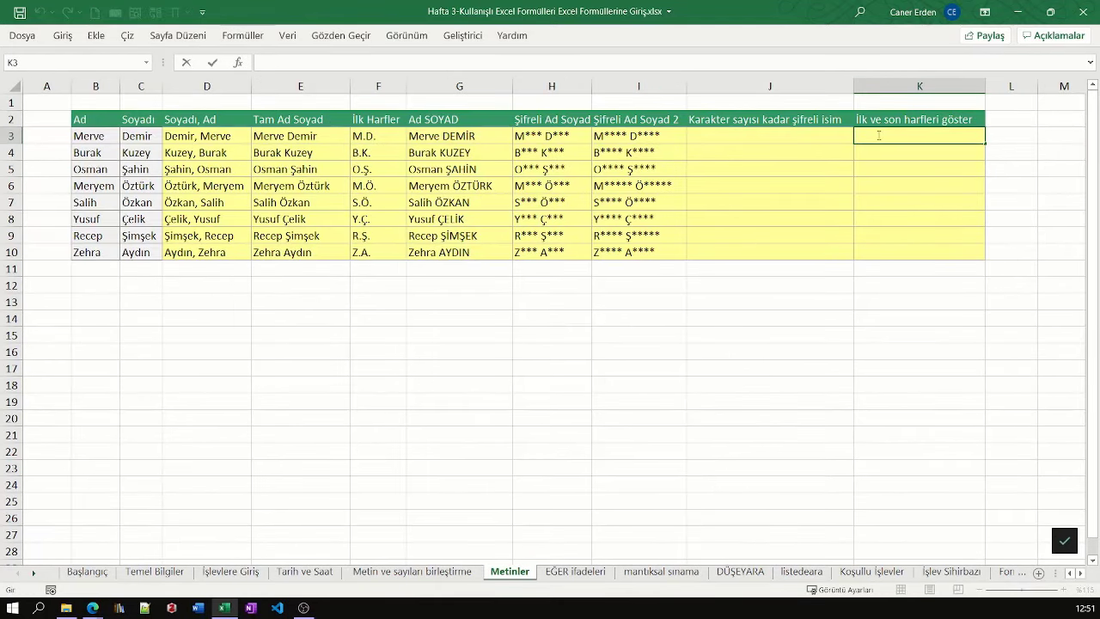
type("=solda")
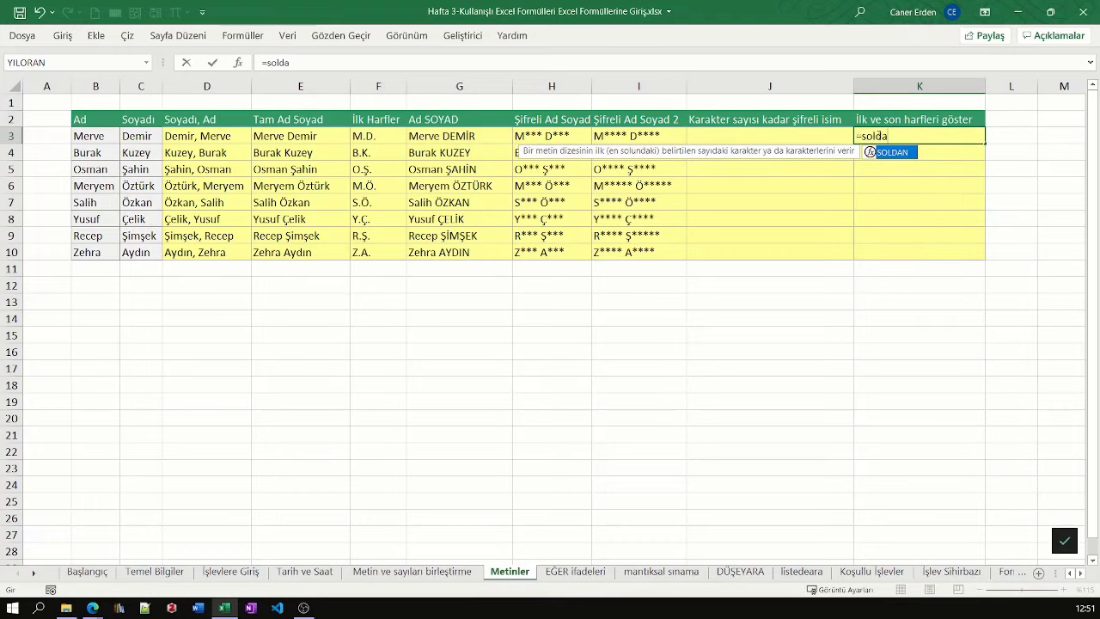
key("Tab")
left_click(78, 139)
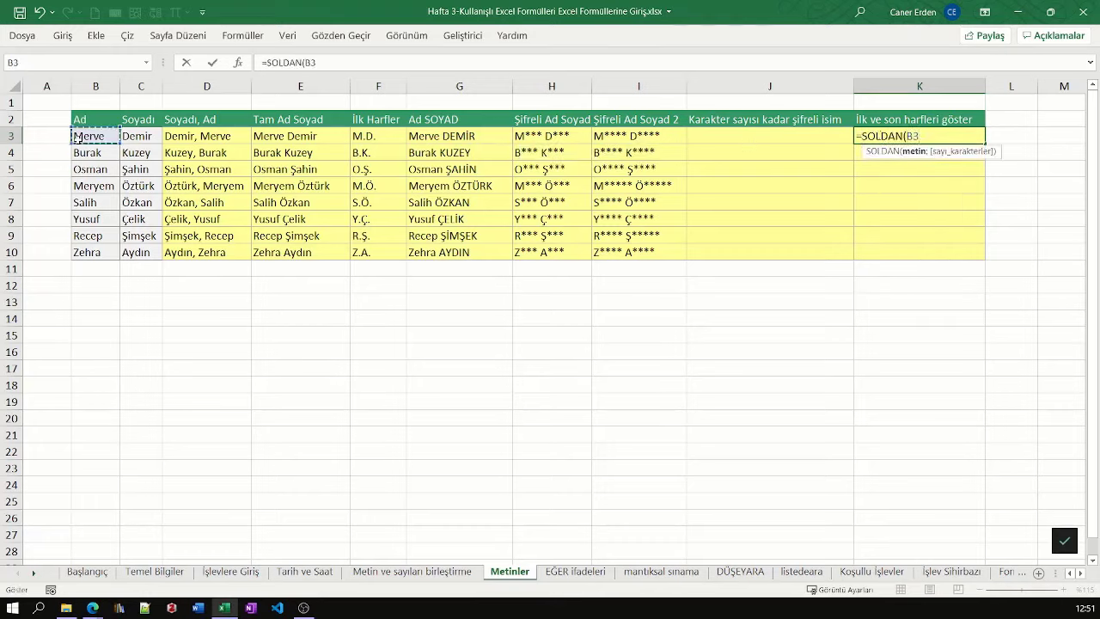
type(";")
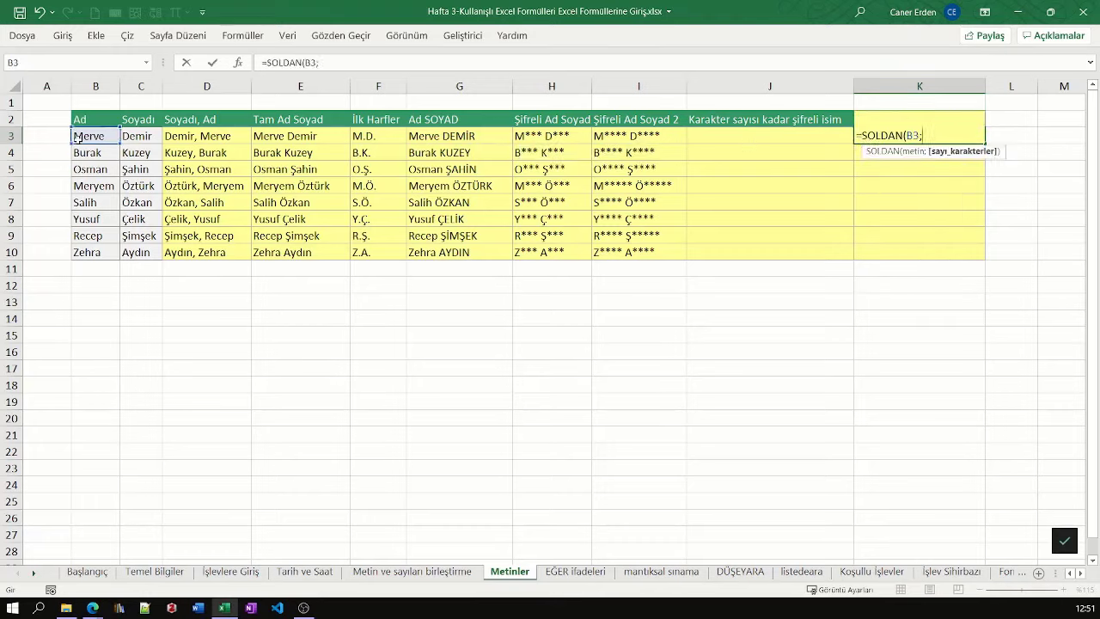
type("1")
type(")")
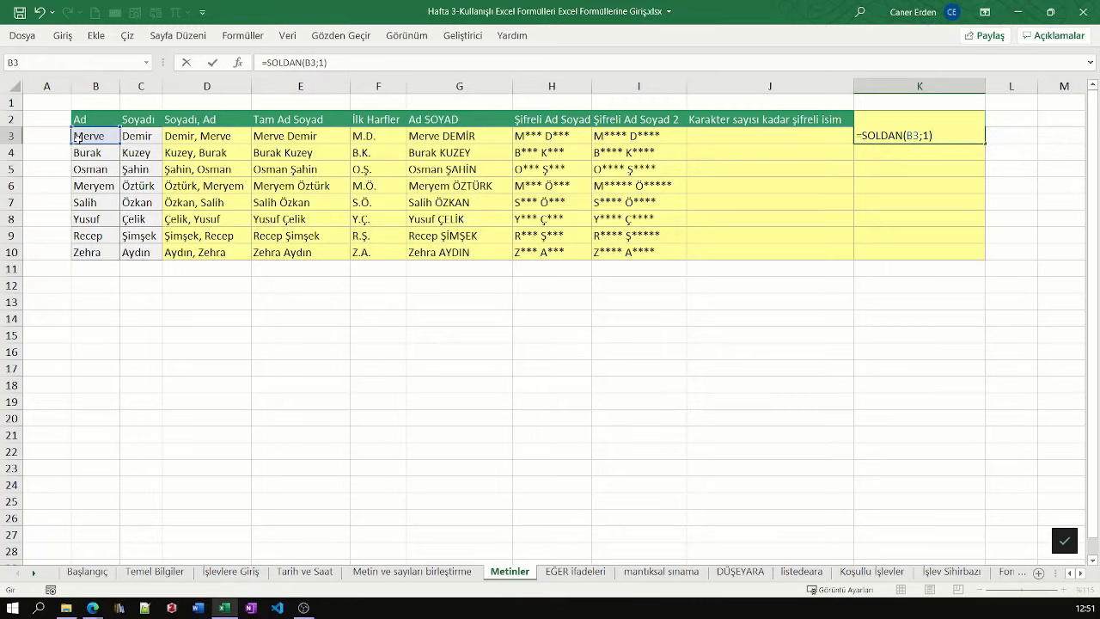
type(";")
type("&")
type("Yİ")
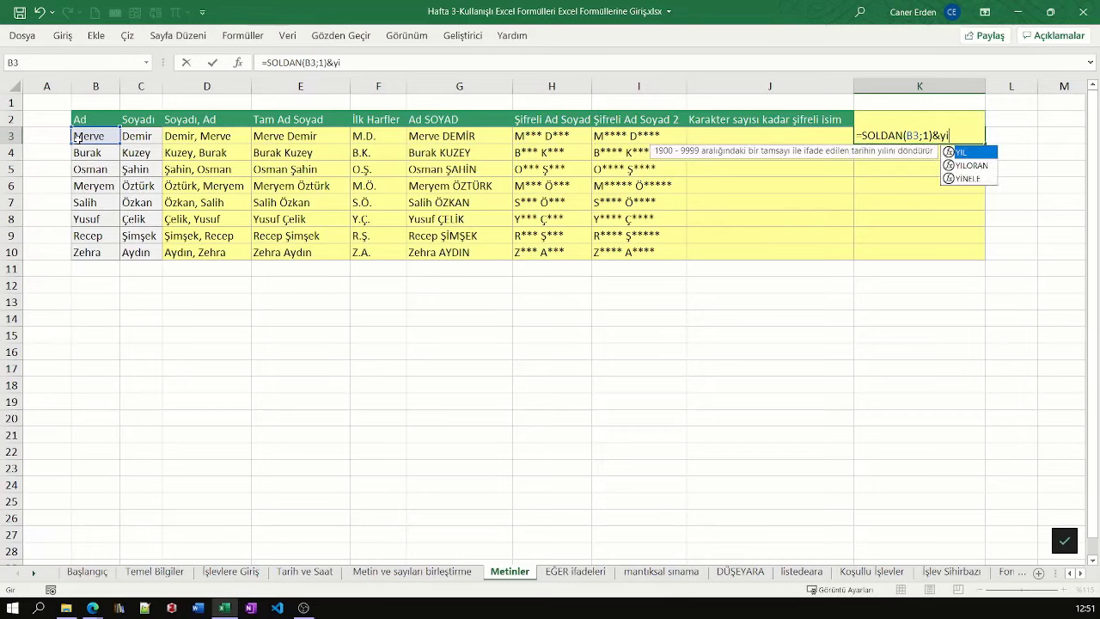
type("NELE(")
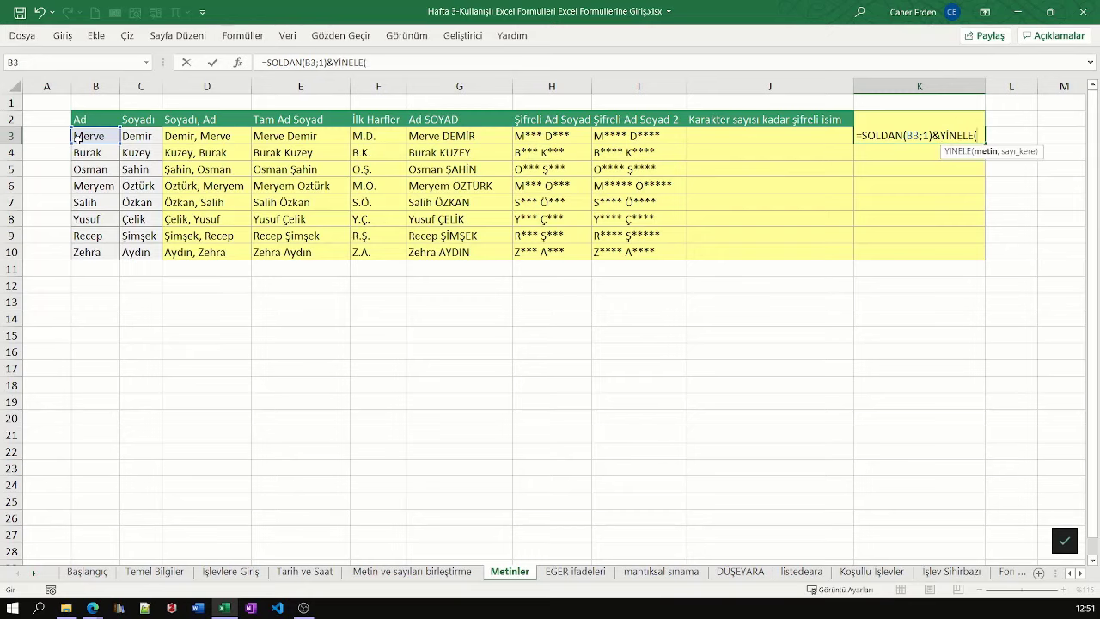
type("\"*\"")
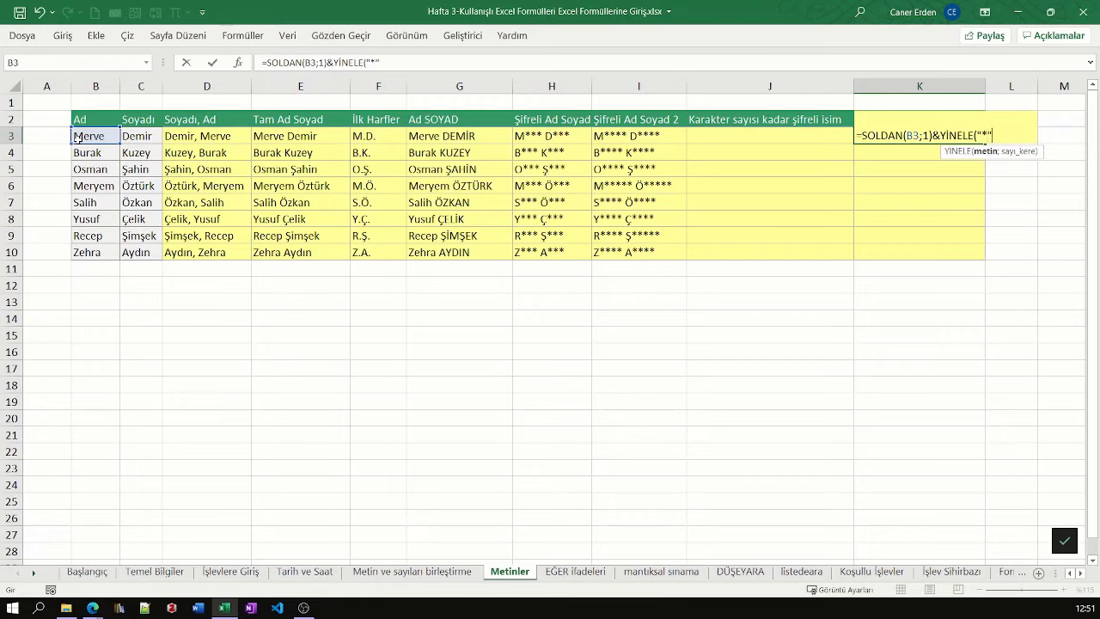
type(";")
type("uzunl")
key("Tab")
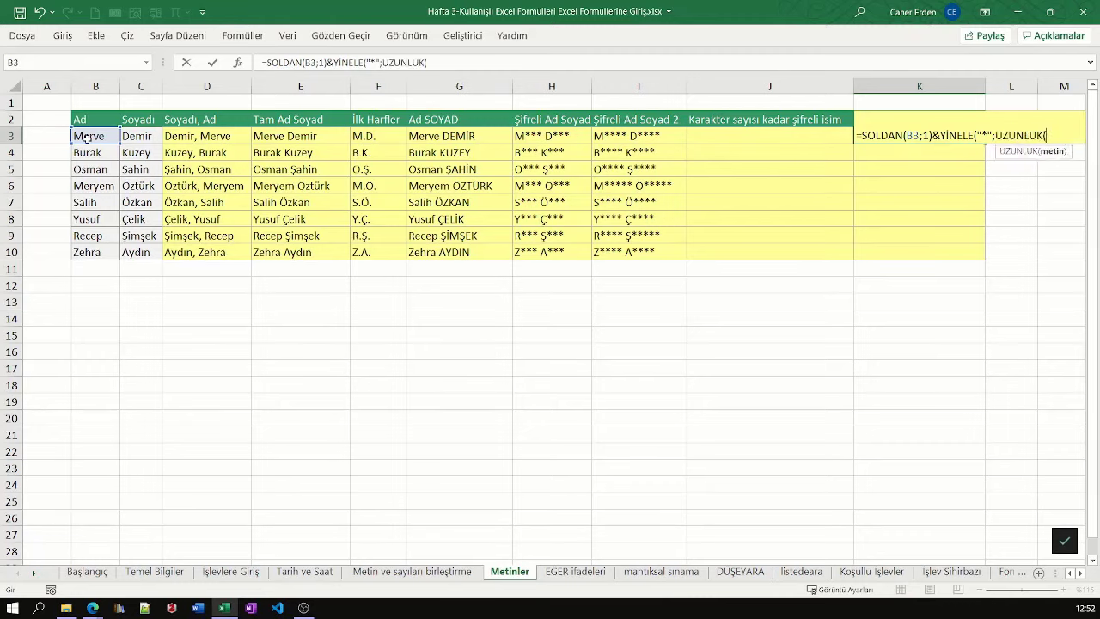
left_click(88, 135)
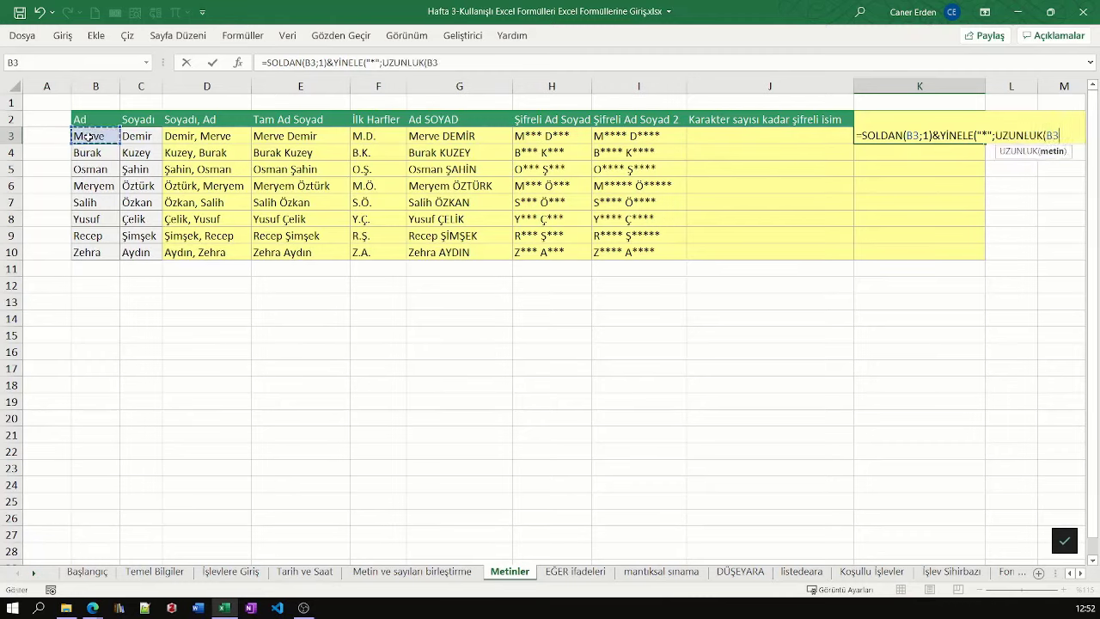
type(")-")
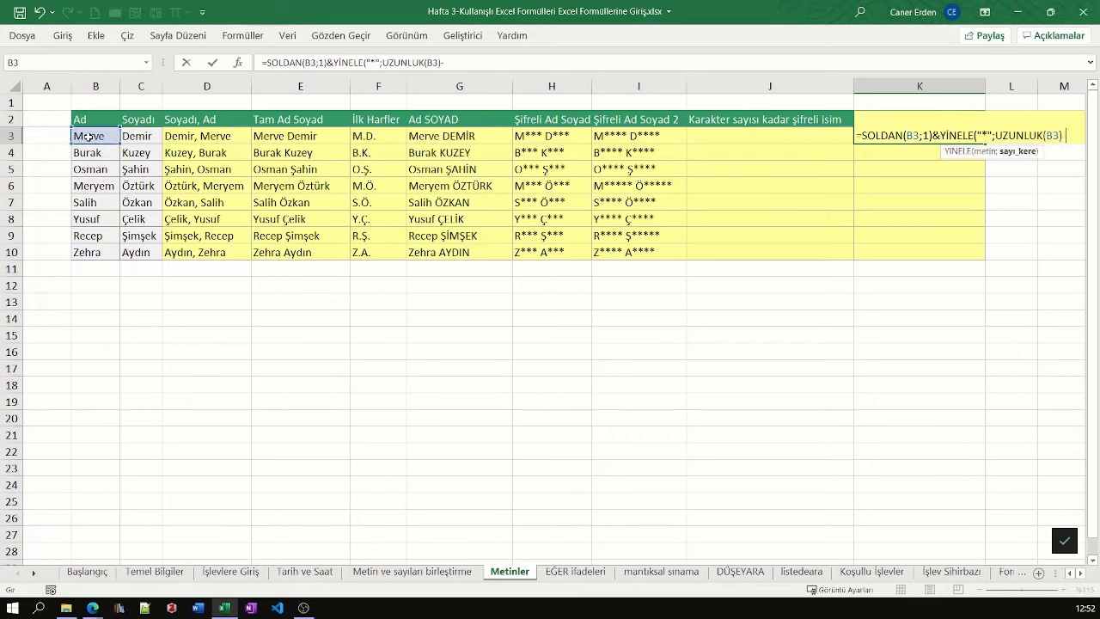
type("2")
type(")&")
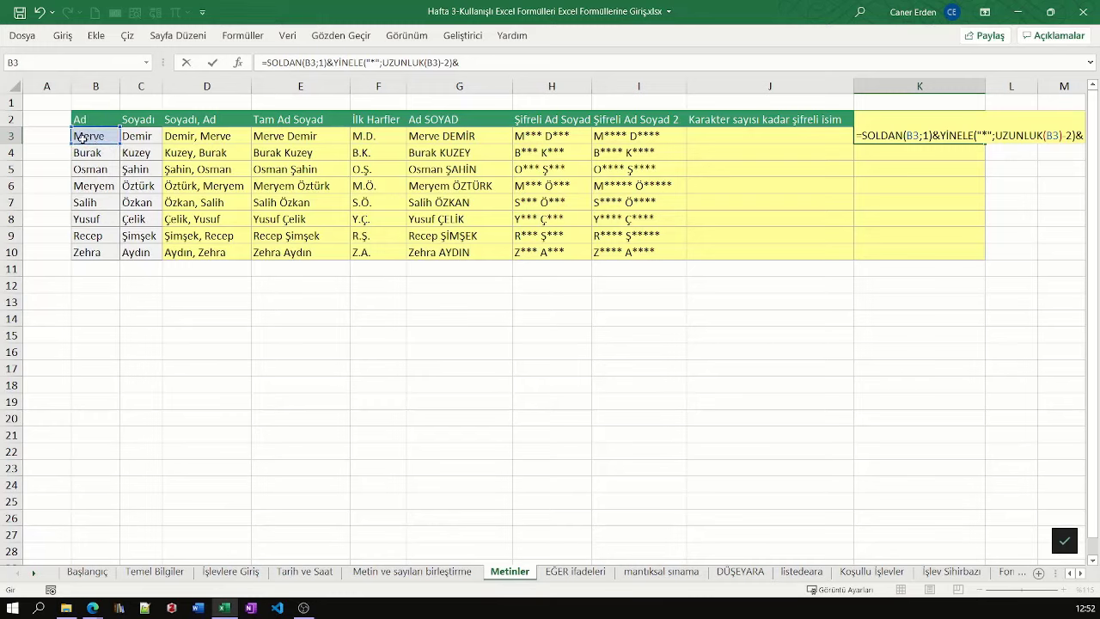
Finish the K3 formula with SAĞDAN(B3;1) and confirm it, showing M***e
type("sağda")
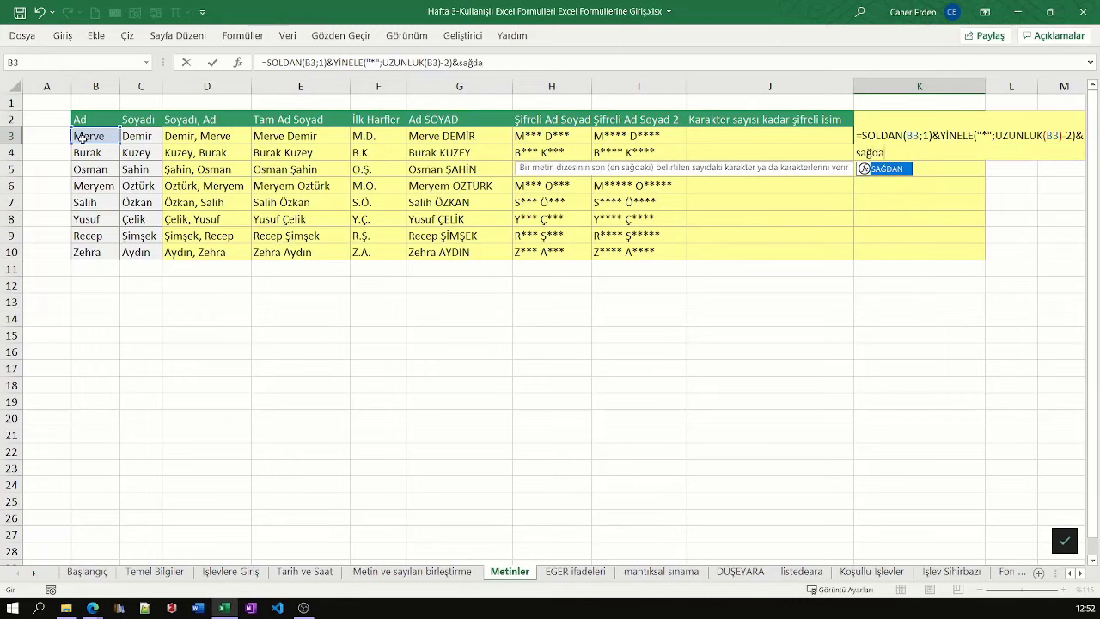
key("Tab")
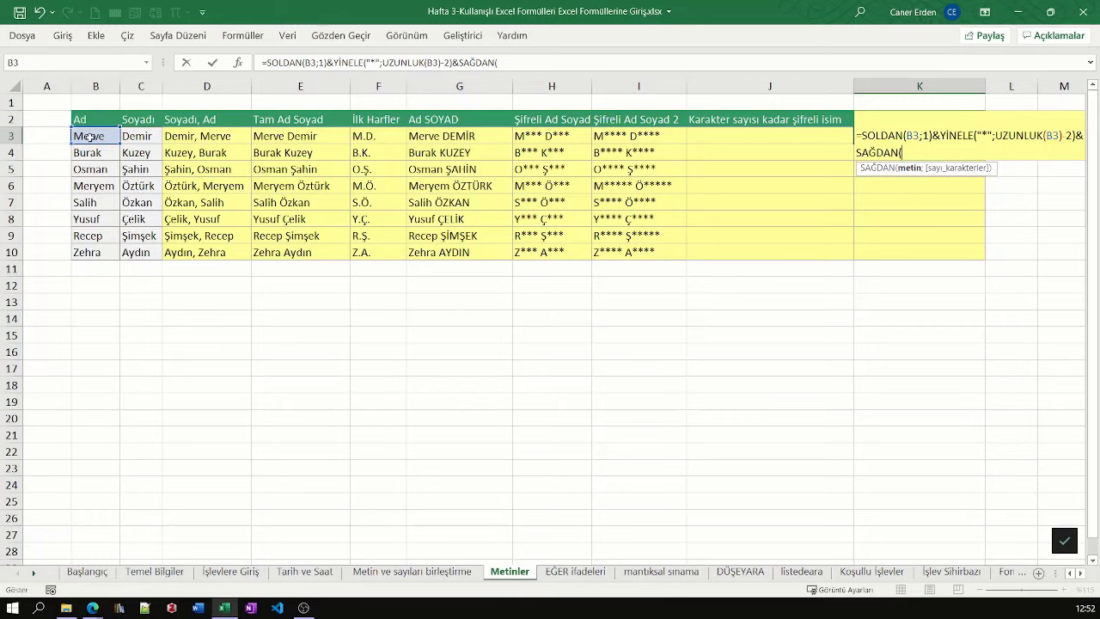
left_click(90, 138)
type(";")
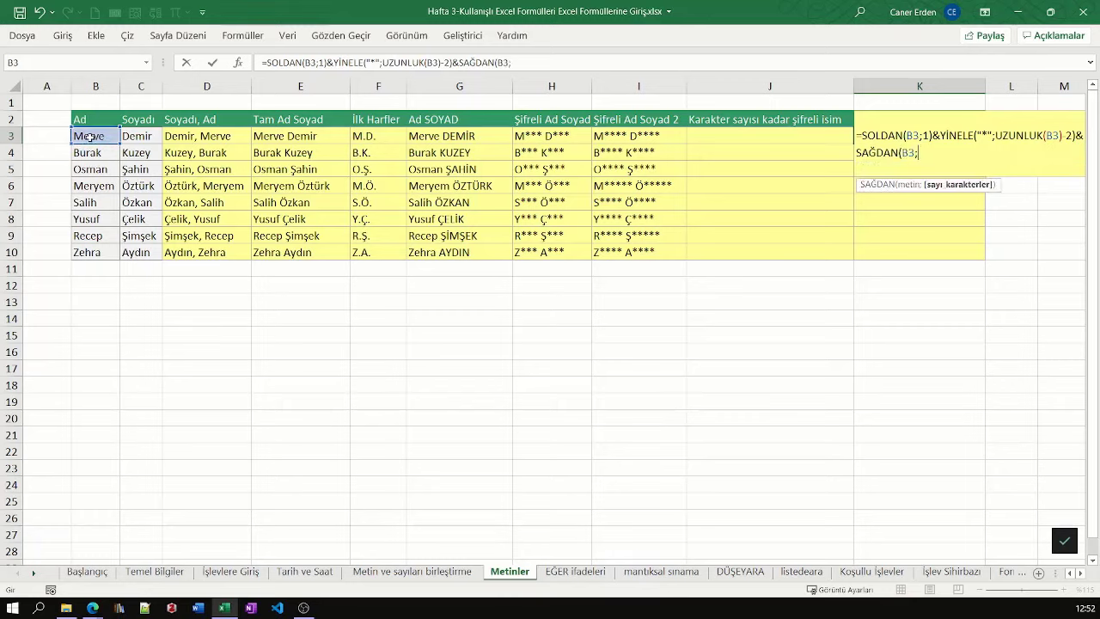
type("1")
type(")")
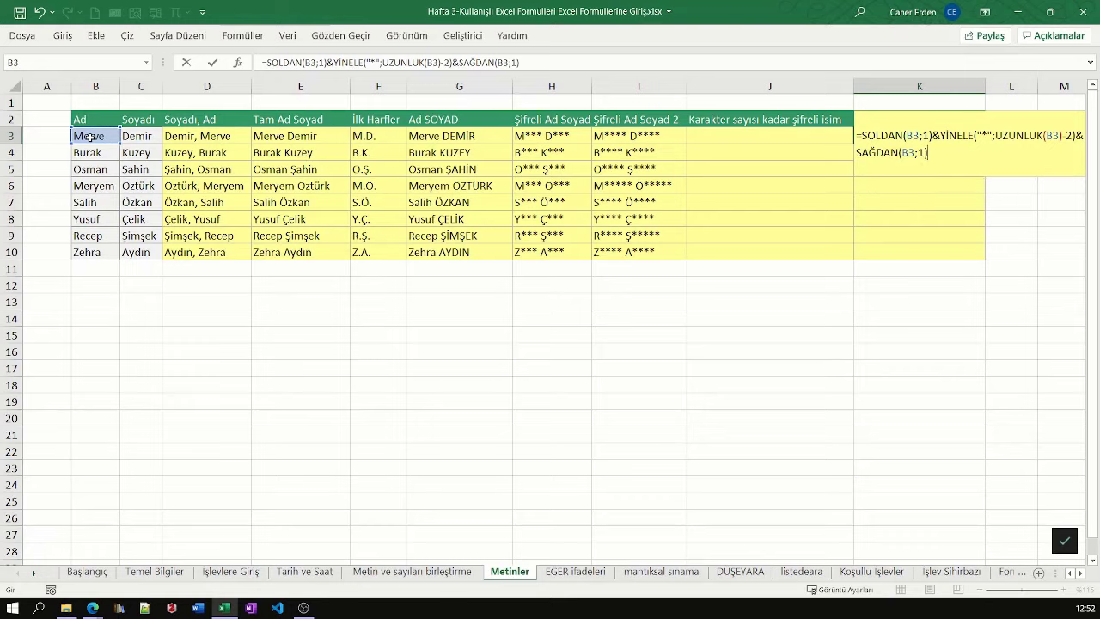
key("Return")
left_click(873, 139)
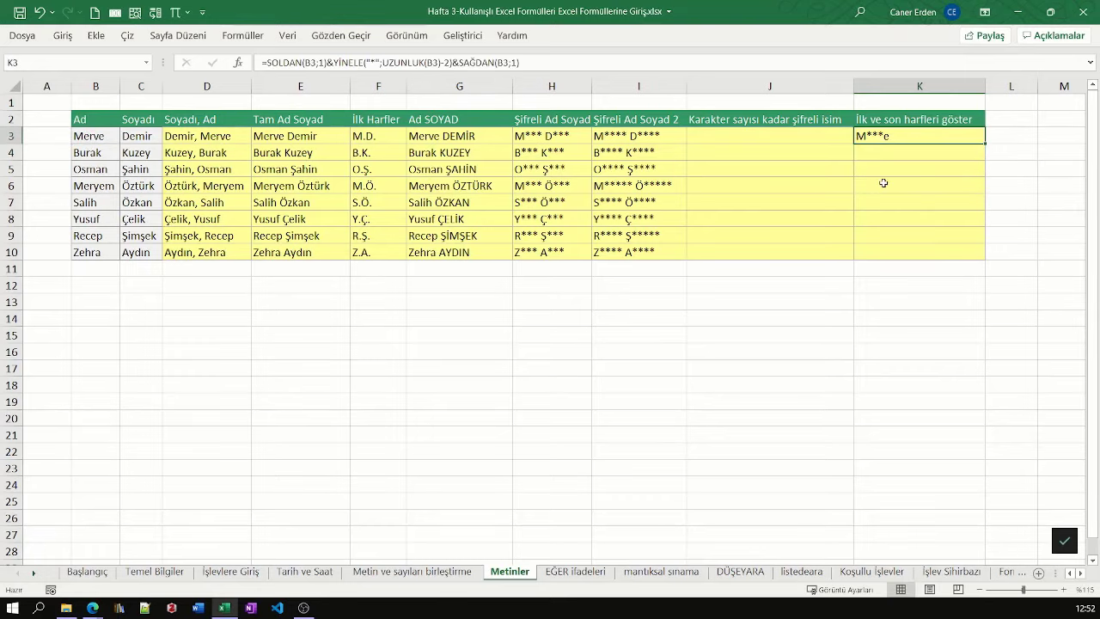
scroll(882, 147, "up", 2, "ctrl")
scroll(894, 152, "up", 2, "ctrl")
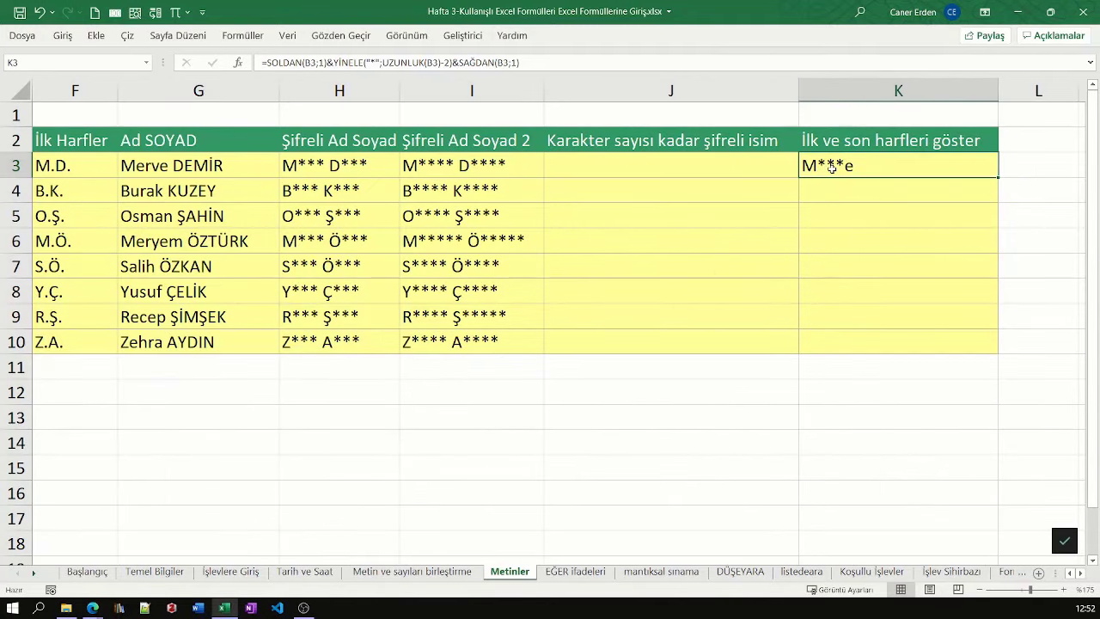
double_click(824, 167)
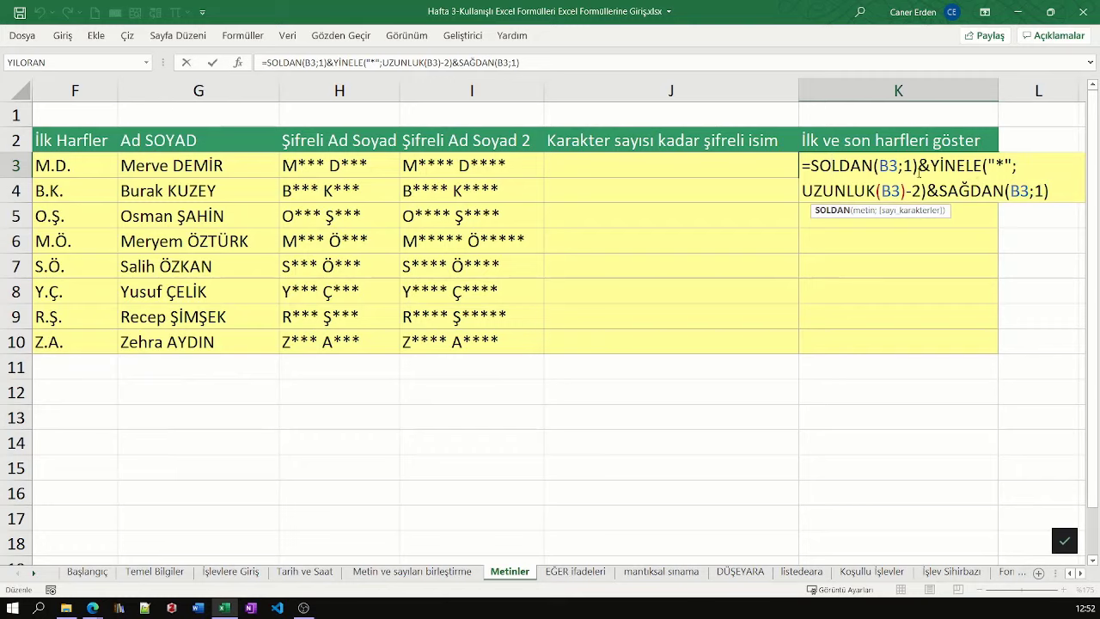
left_click(831, 166)
left_click_drag(811, 166, 1023, 165)
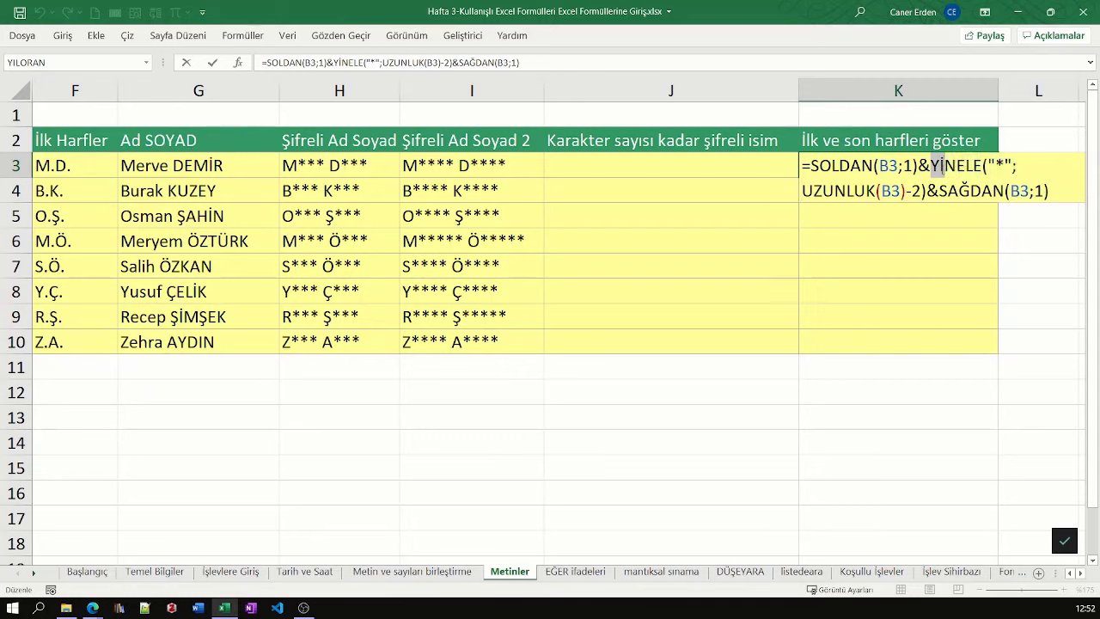
left_click_drag(1017, 165, 927, 191)
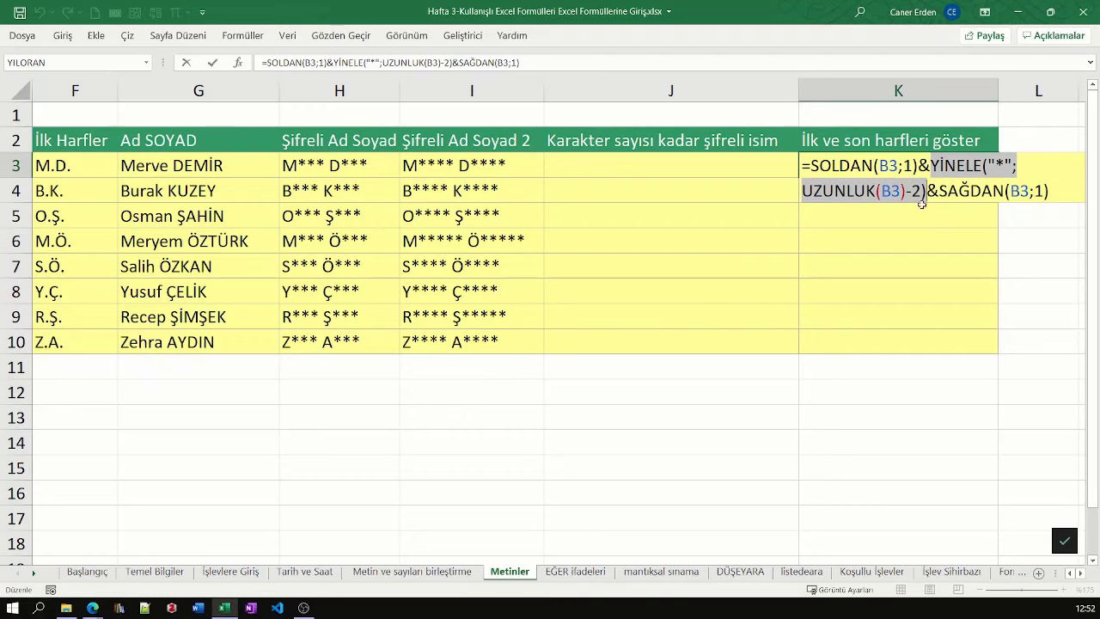
left_click_drag(927, 191, 1050, 191)
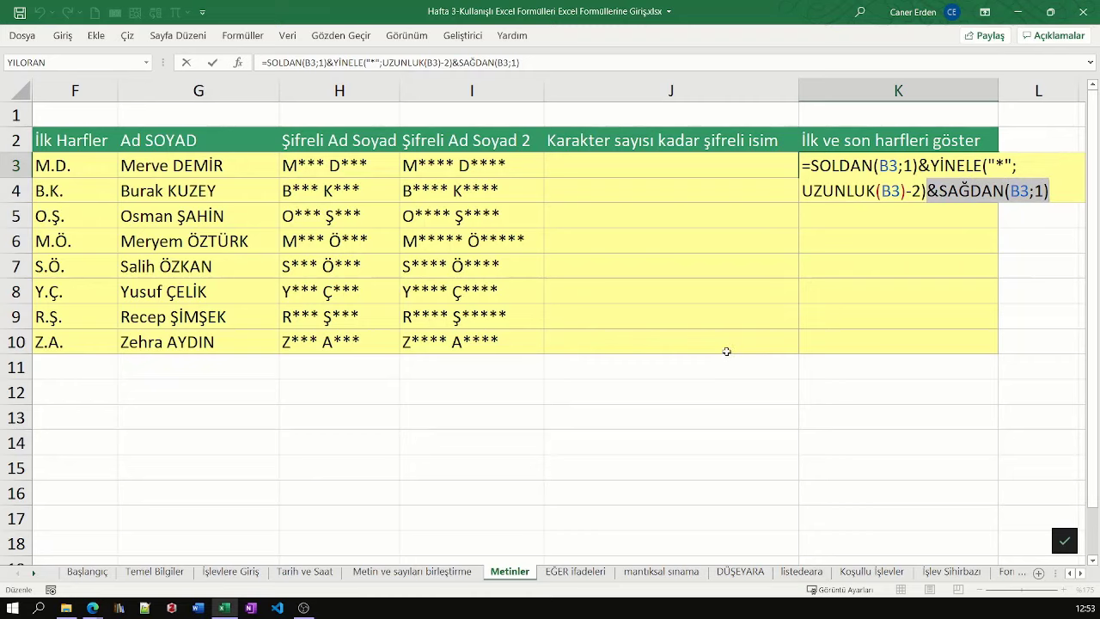
key("ctrl+Return")
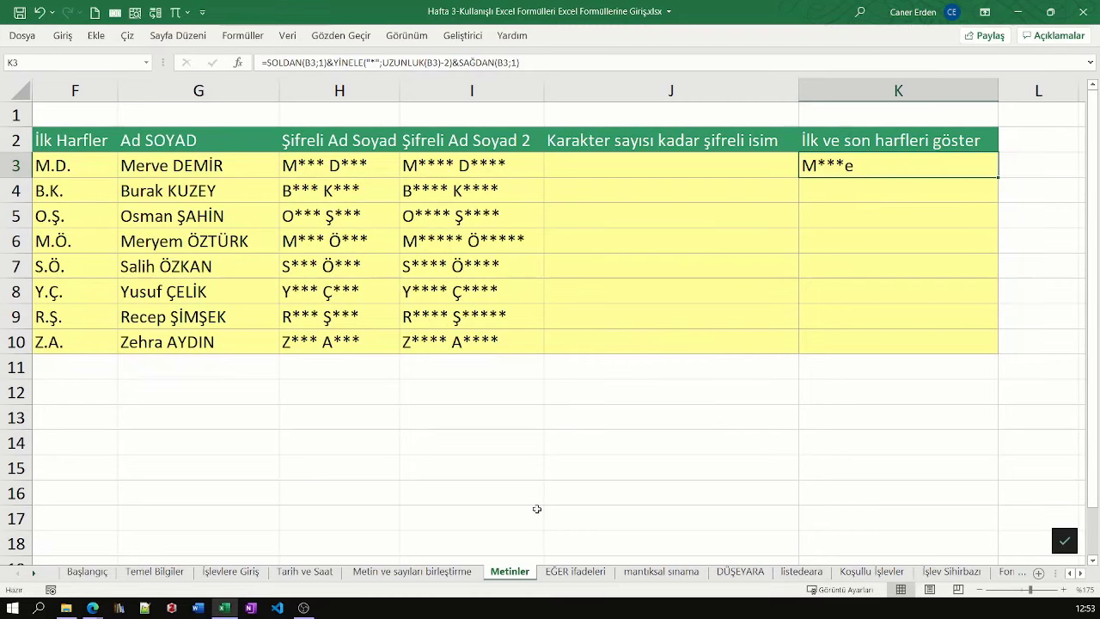
double_click(874, 168)
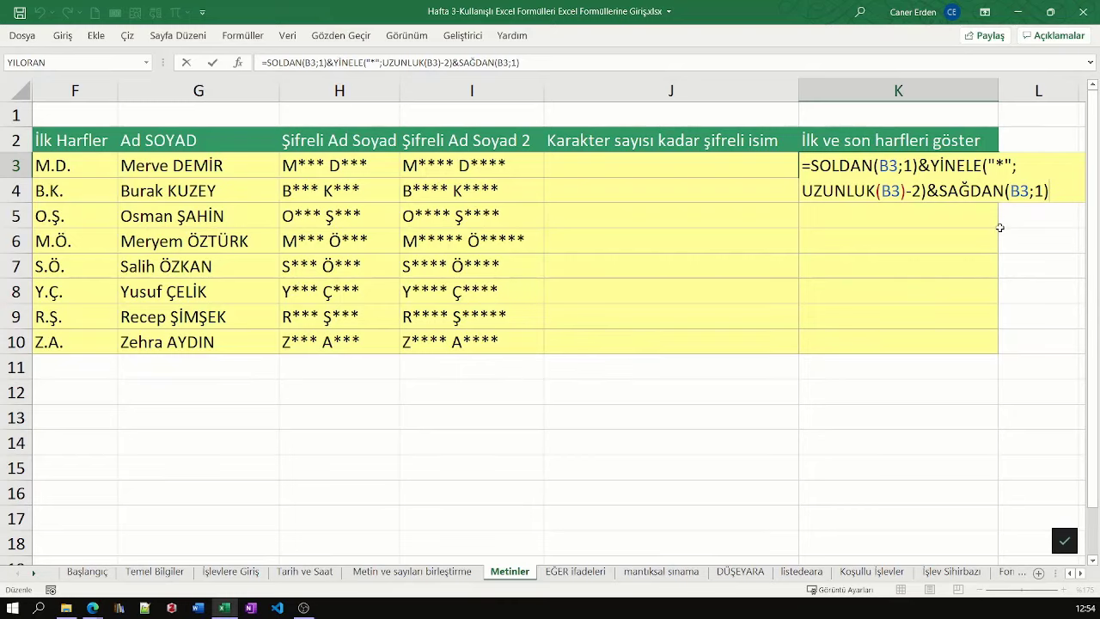
key("ctrl+Return")
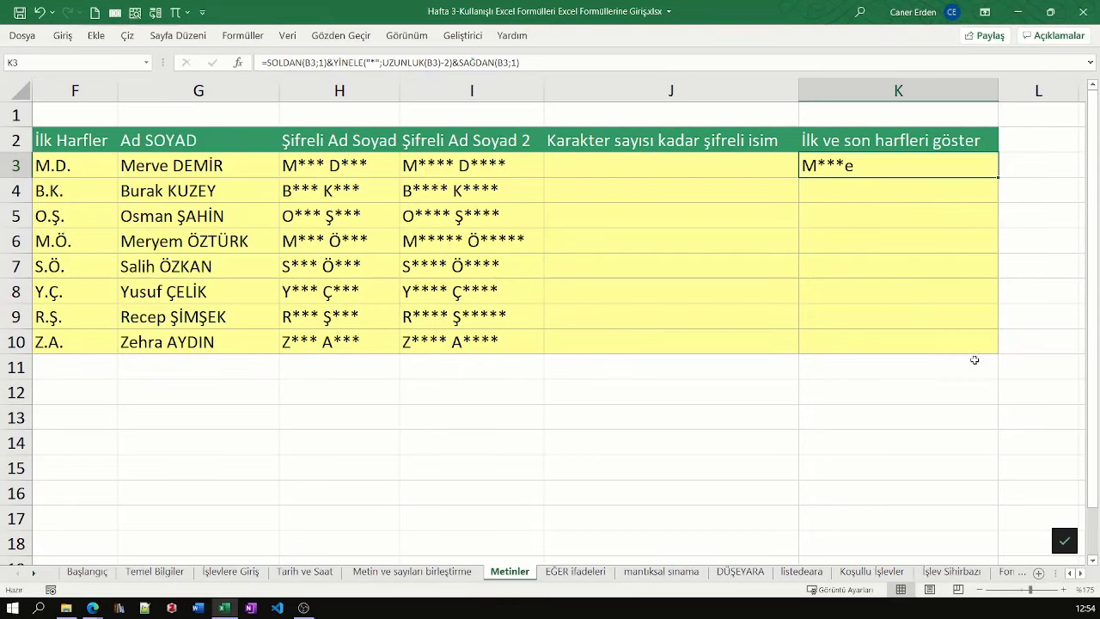
left_click(981, 590)
left_click(980, 590)
left_click(981, 590)
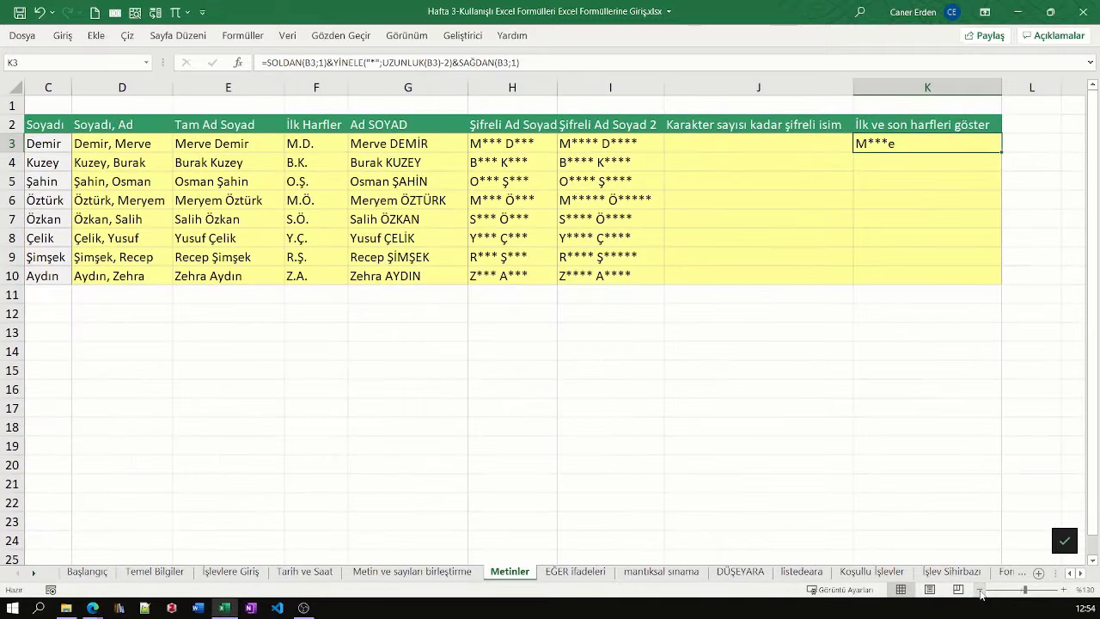
left_click(981, 590)
double_click(963, 142)
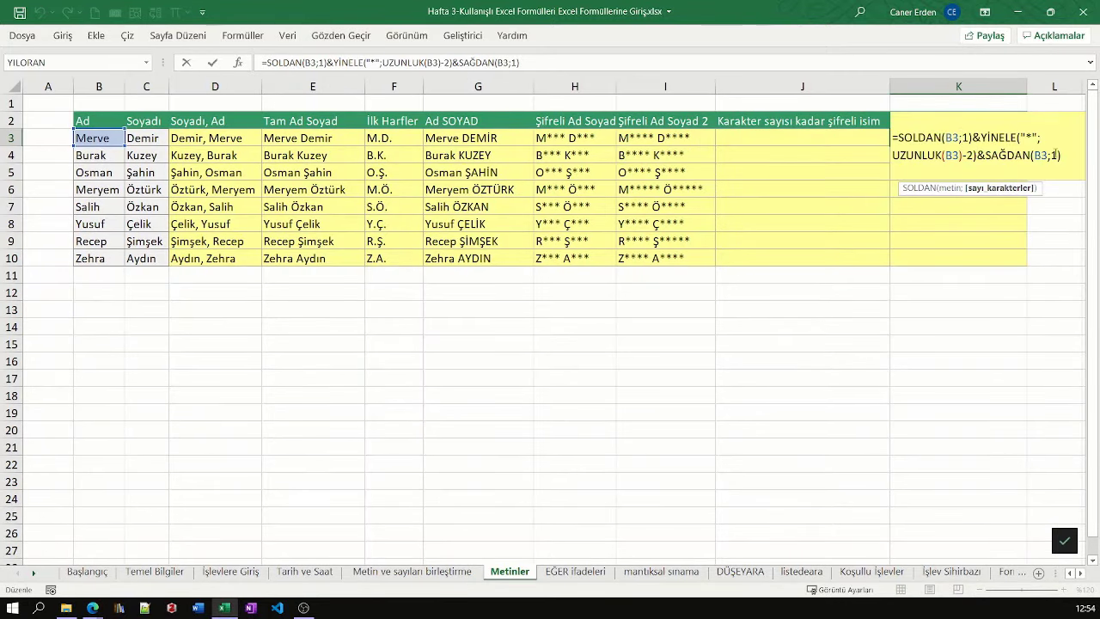
Append & and a pasted second copy of the masking expression to the K3 formula
key("End")
type("&")
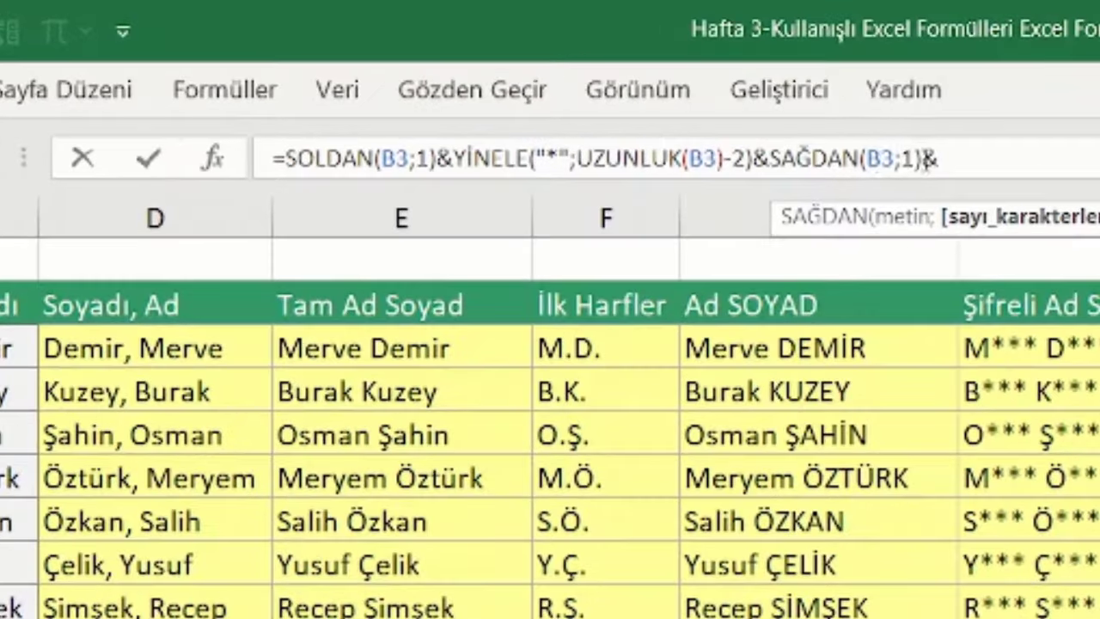
left_click_drag(519, 62, 269, 63)
left_click_drag(293, 158, 283, 158)
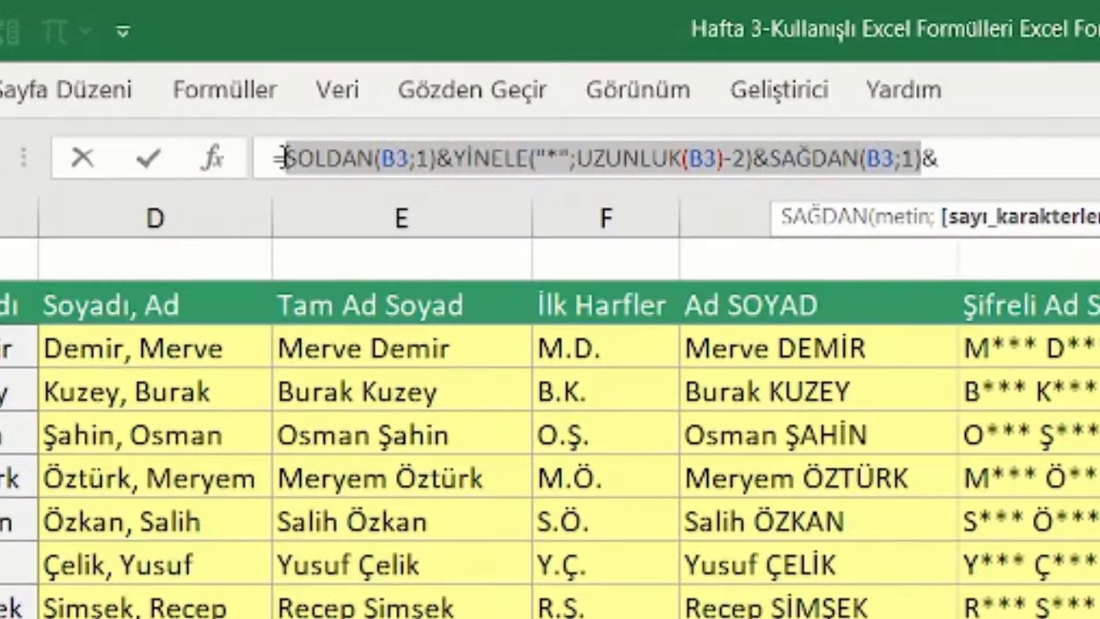
key("ctrl+c")
key("End")
key("BackSpace")
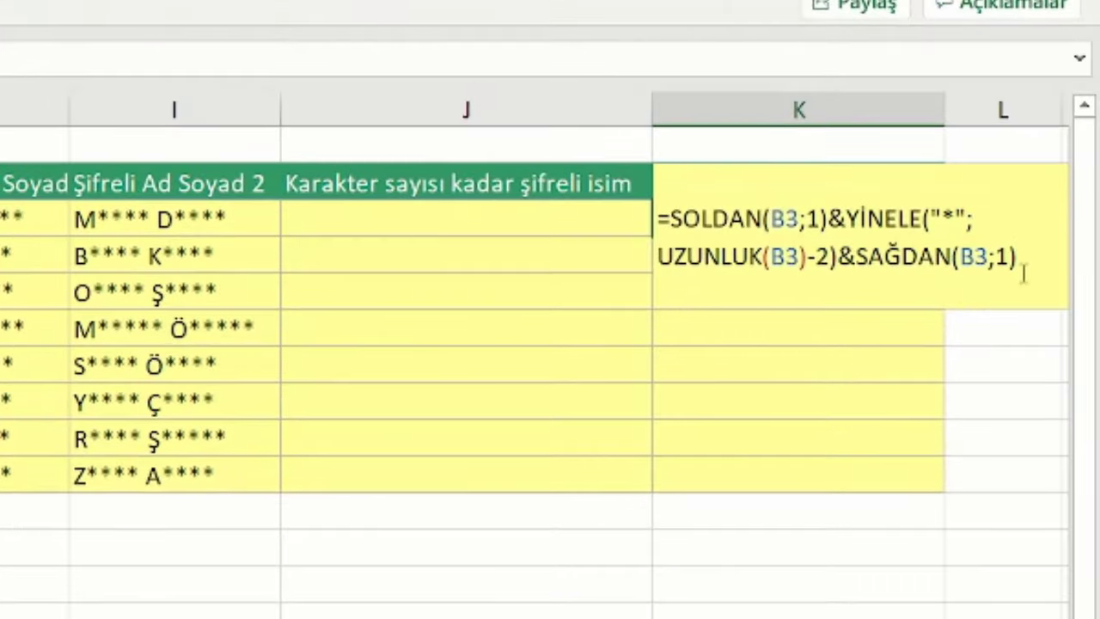
type("&")
key("ctrl+v")
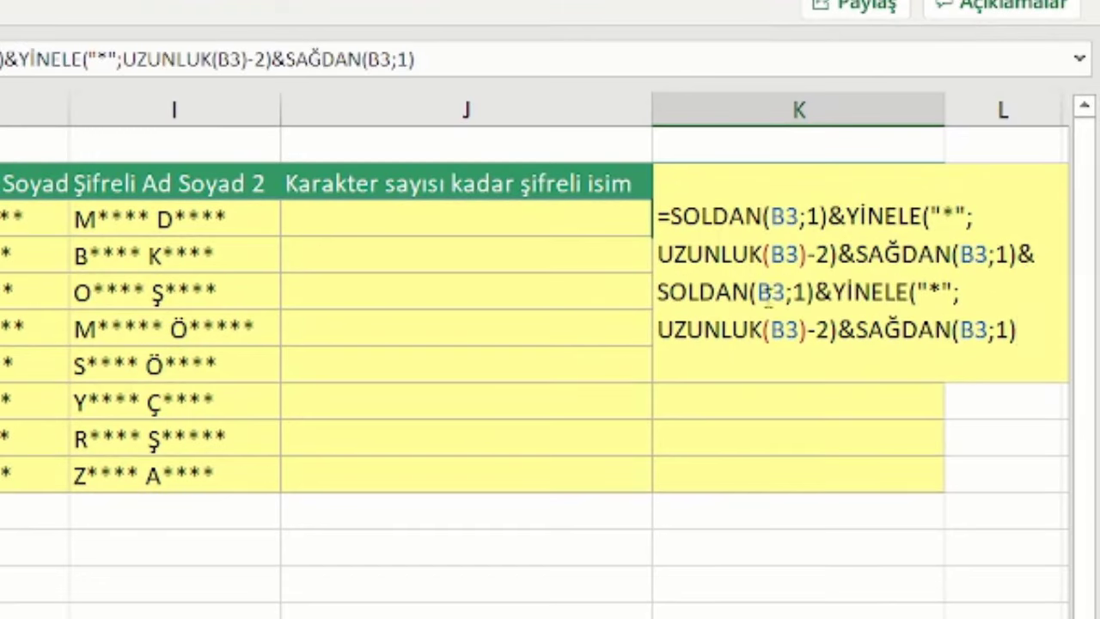
Change B3 to C3 in the copied SOLDAN, UZUNLUK and SAĞDAN parts and confirm
left_click_drag(759, 294, 770, 294)
type("c")
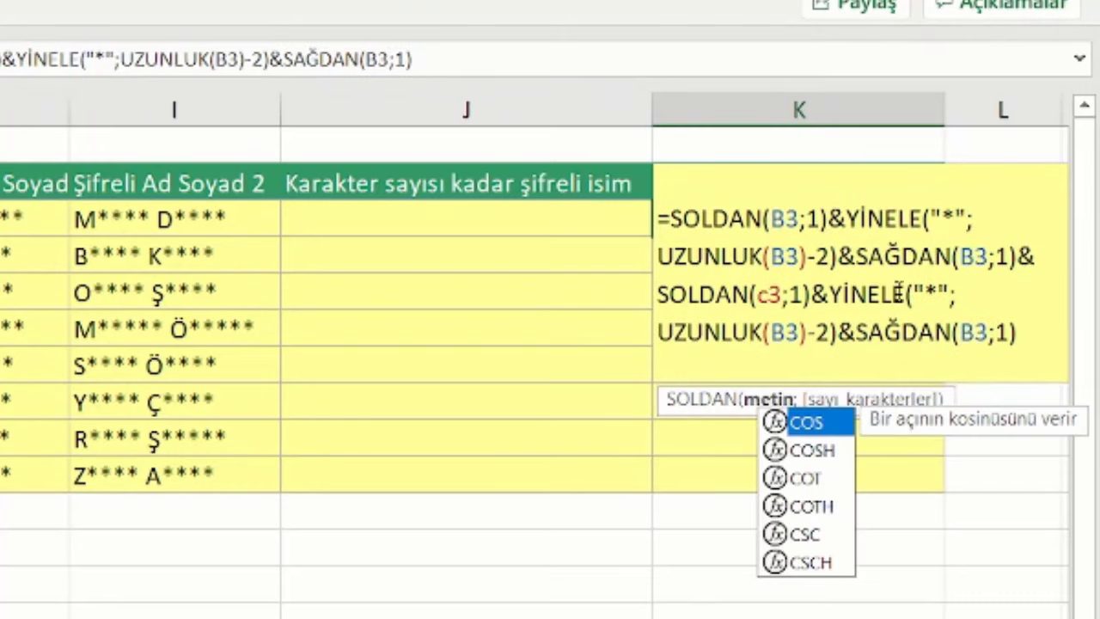
left_click(788, 329)
left_click_drag(773, 332, 785, 332)
type("c")
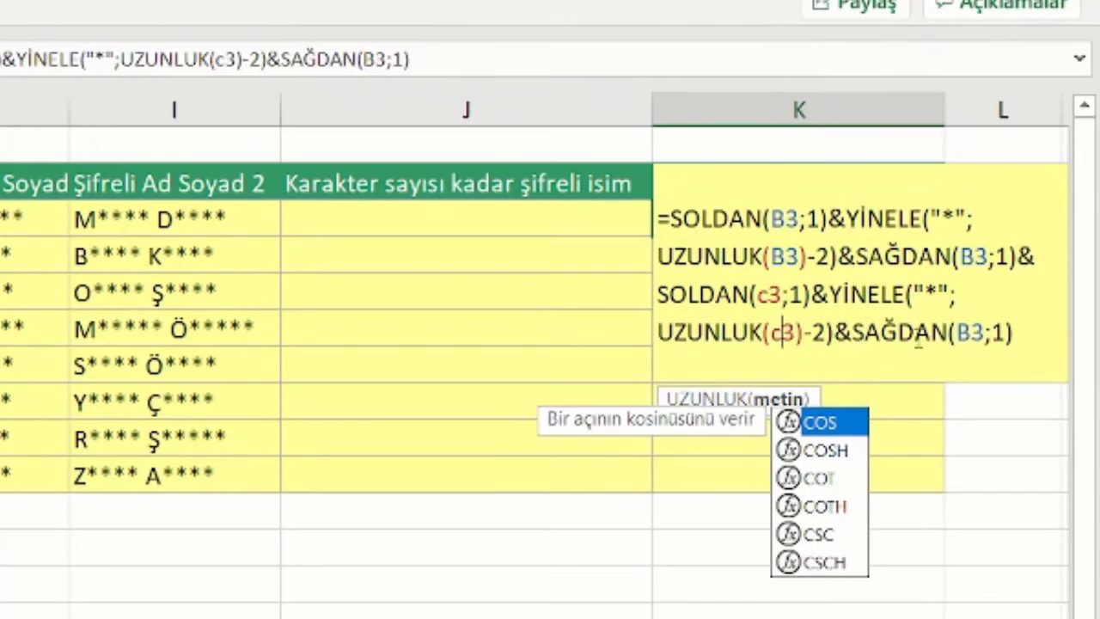
left_click_drag(957, 333, 966, 333)
type("c")
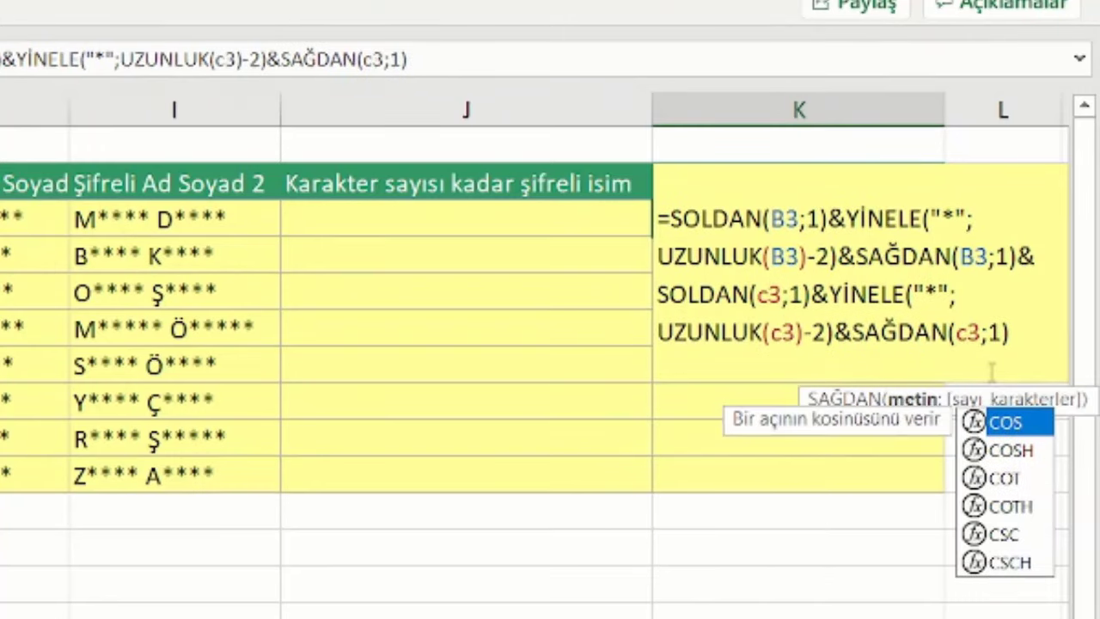
key("Return")
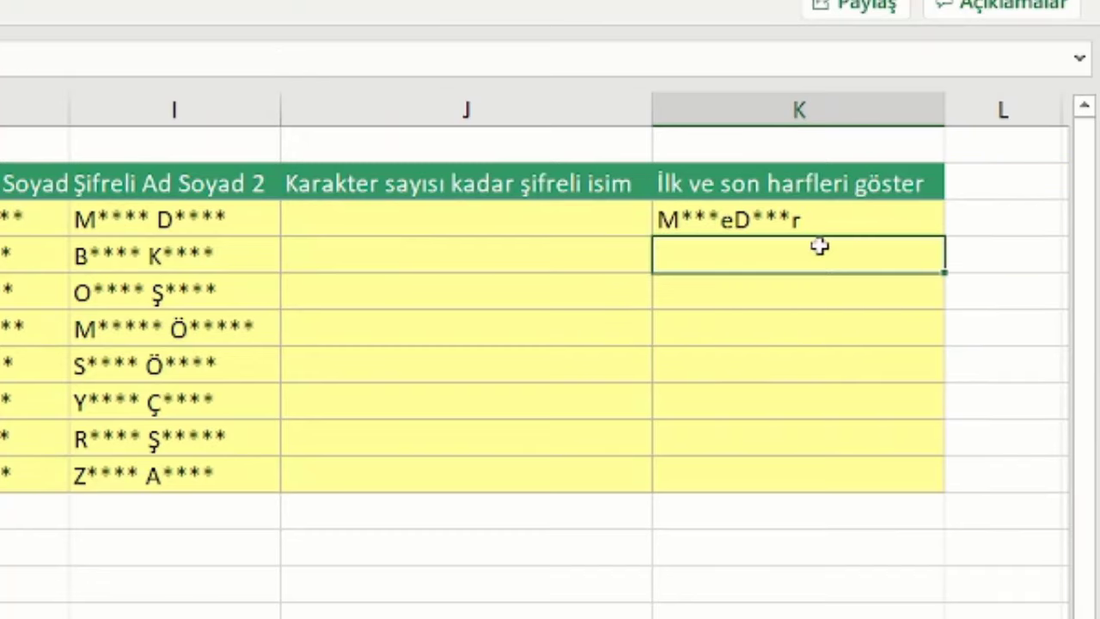
Insert " "& between the first-name and surname parts of the K3 formula
left_click(798, 218)
double_click(800, 219)
left_click(800, 219)
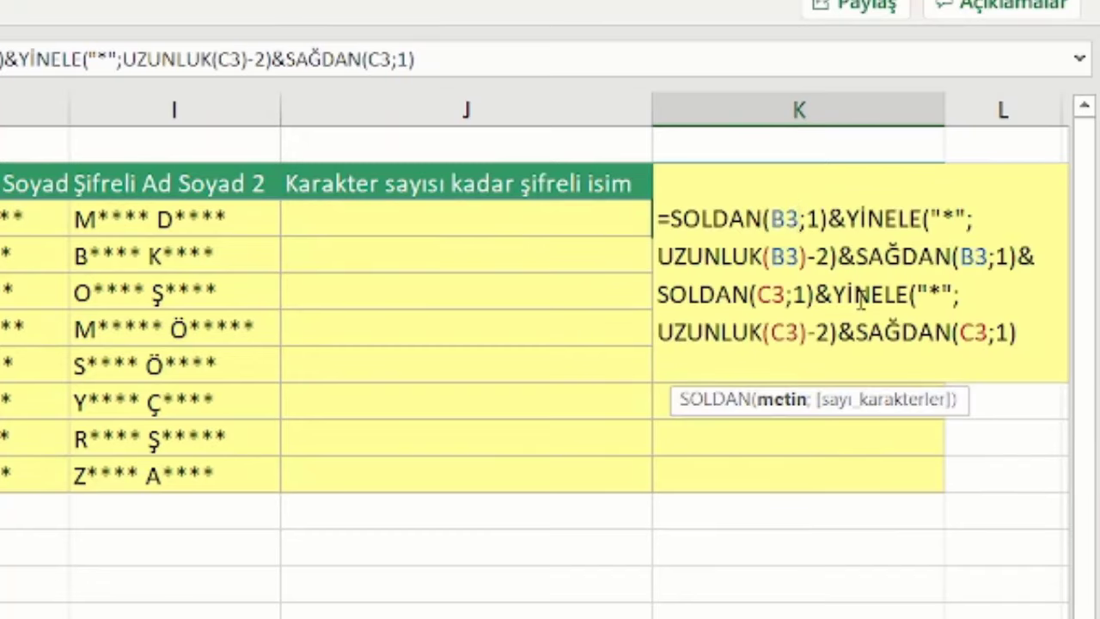
left_click(1039, 257)
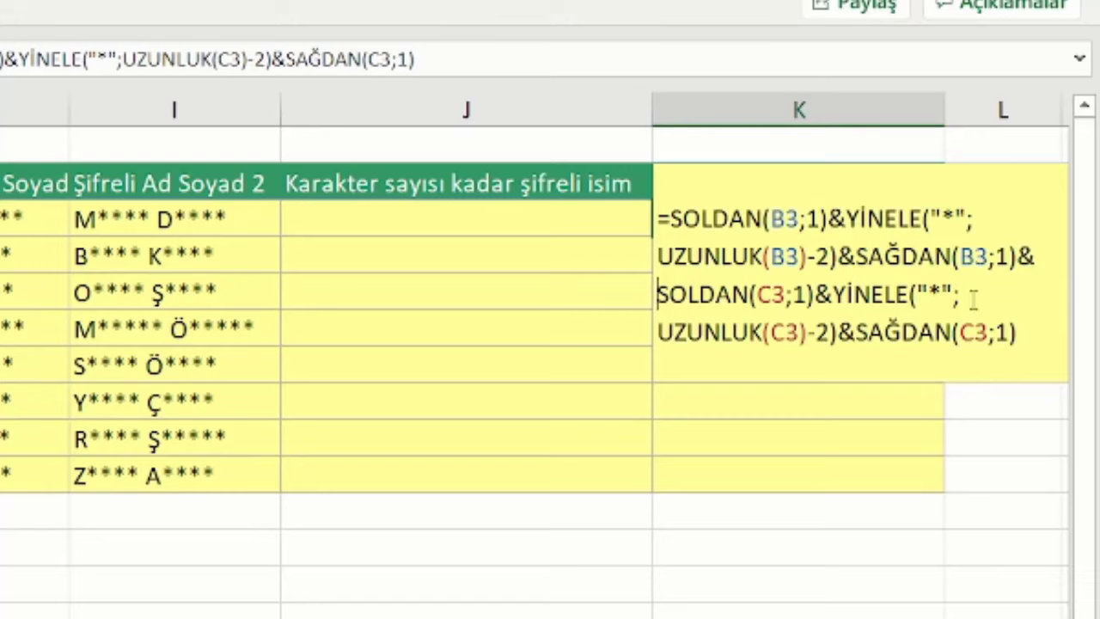
type("\" ")
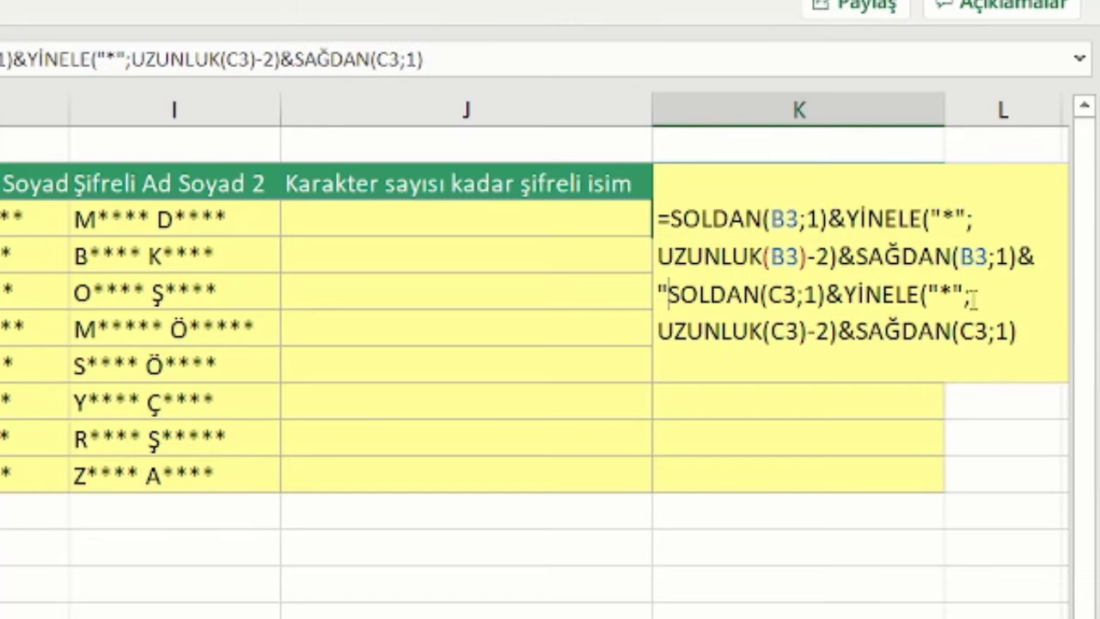
type("\"")
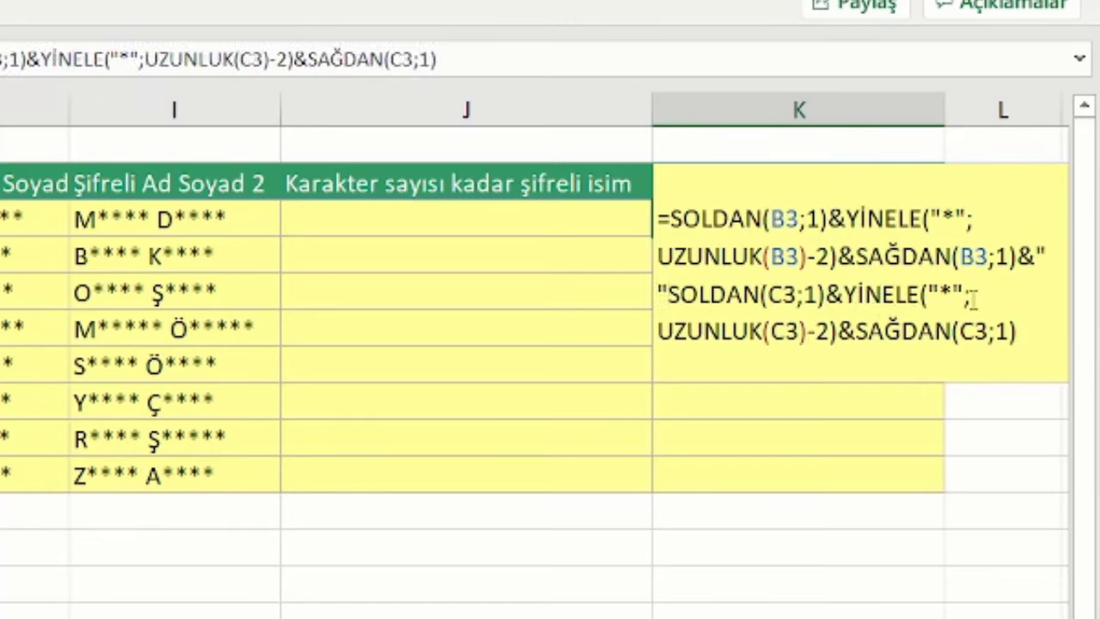
type("&")
key("Return")
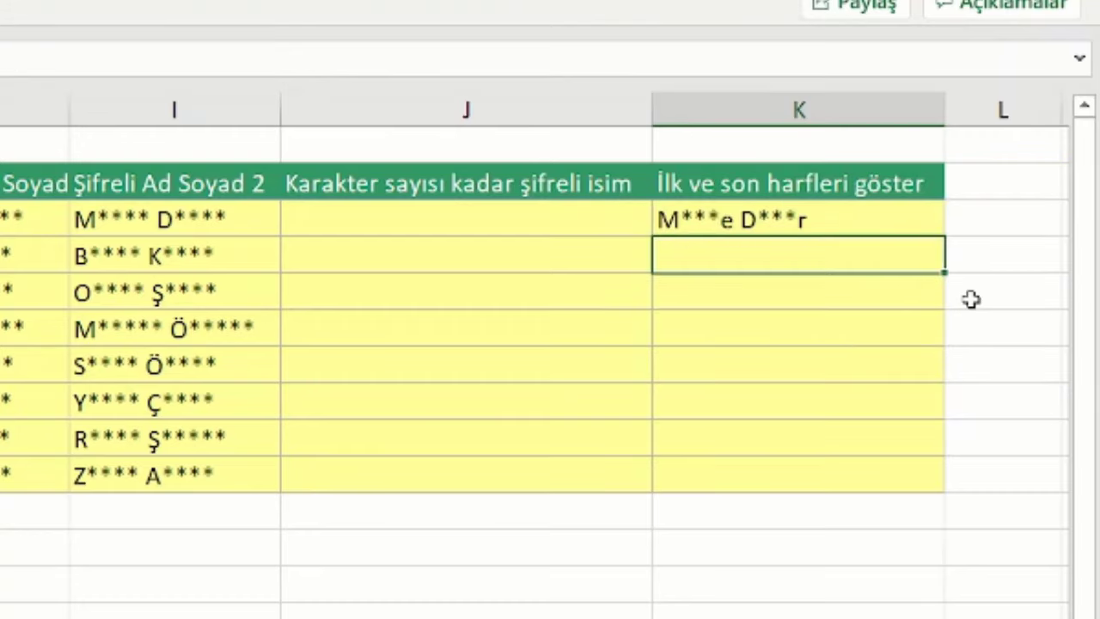
Fill the K3 formula down through K10
left_click(823, 225)
left_click_drag(945, 234, 937, 504)
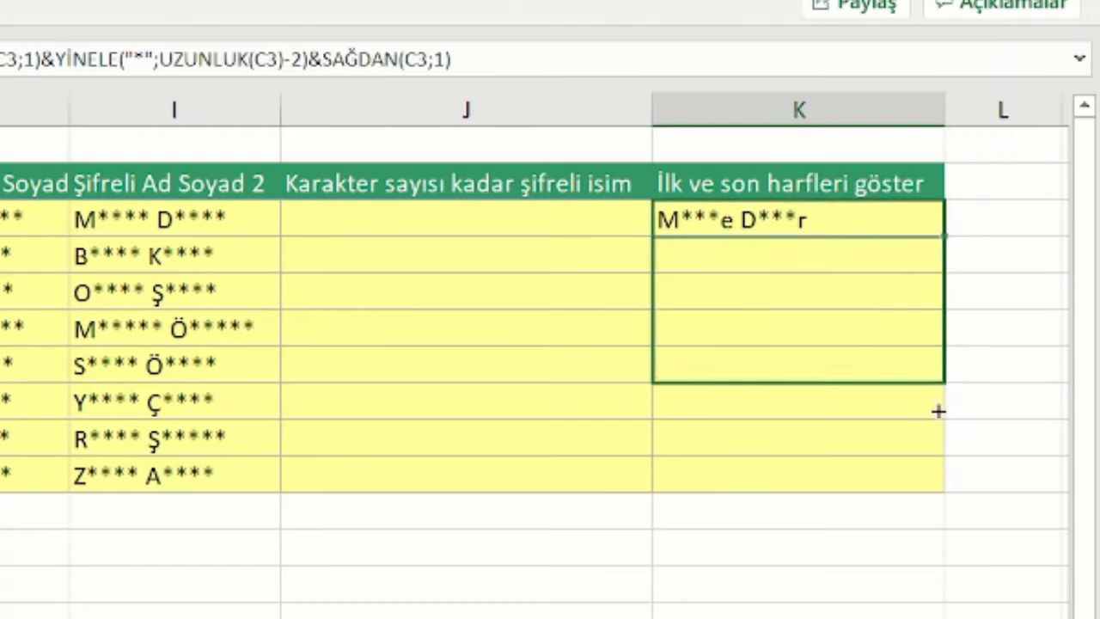
scroll(365, 392, "up", 1, "ctrl")
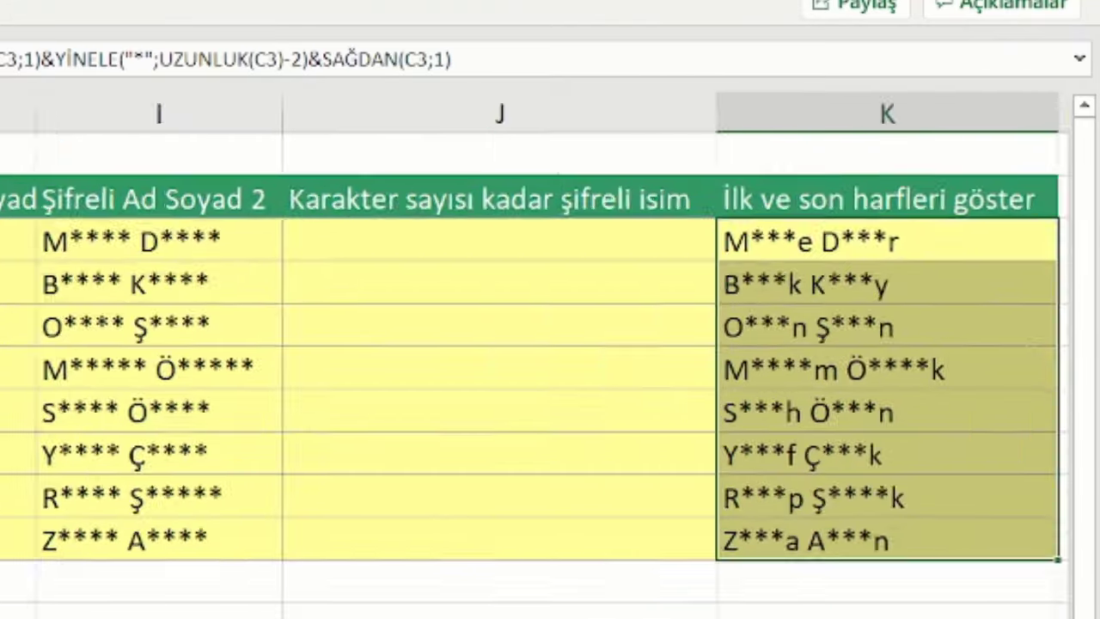
scroll(365, 393, "up", 2, "ctrl")
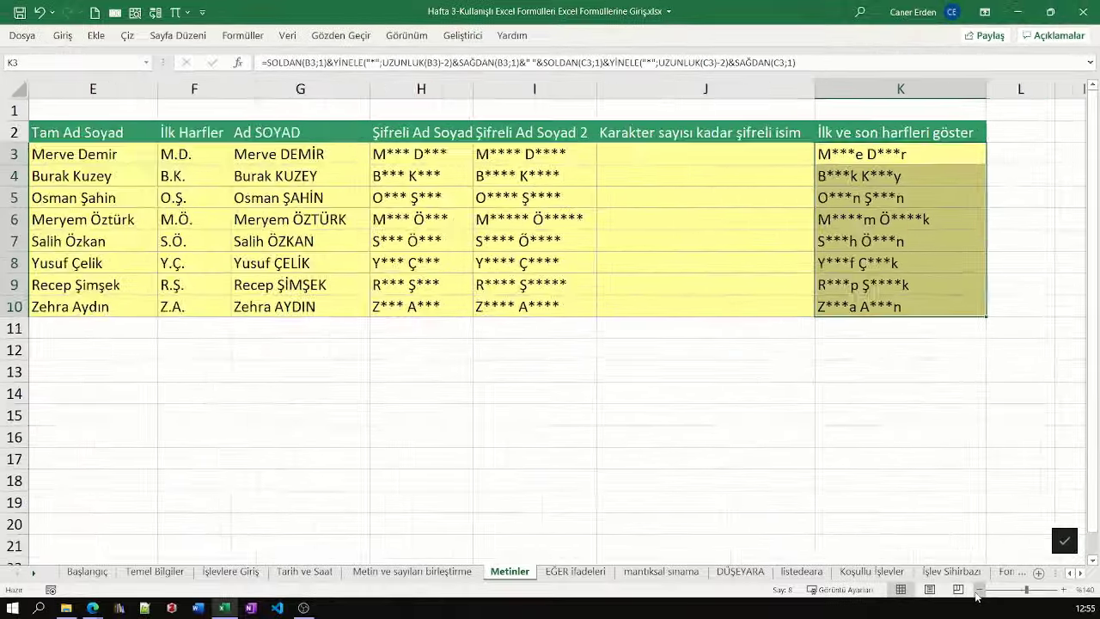
Enter Soldan, Sağdan and Parçaal in G14:G16
left_click(357, 362)
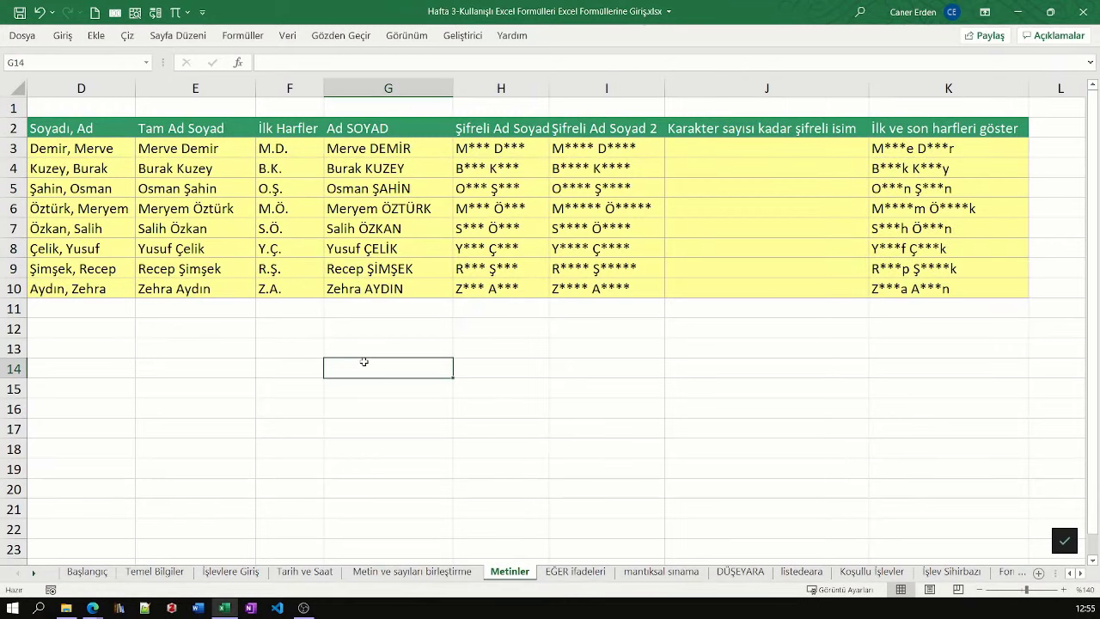
type("Soldan")
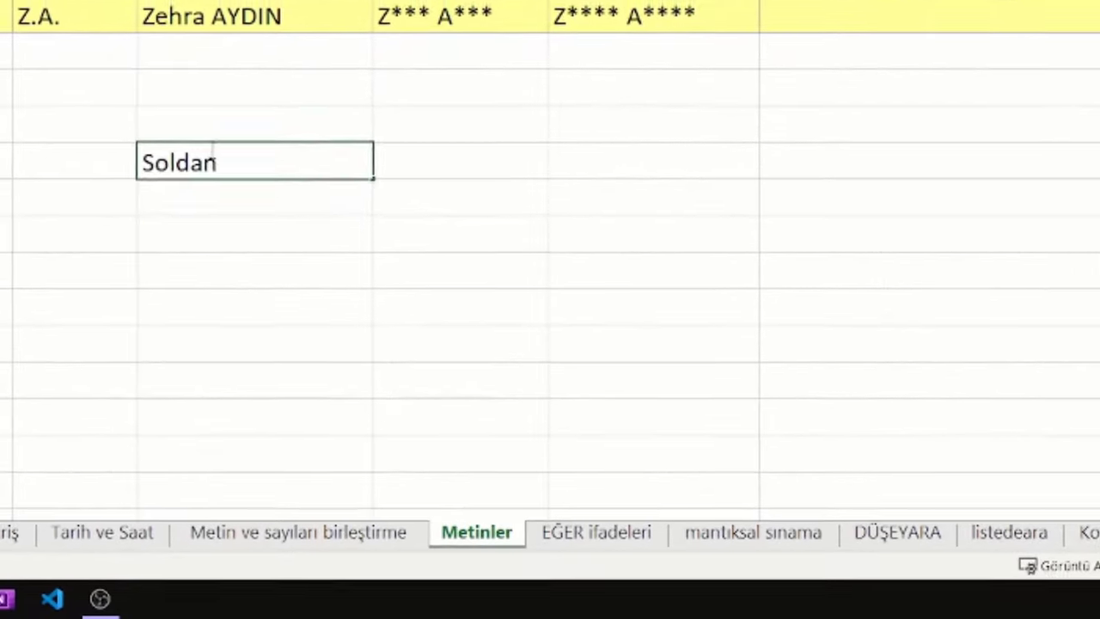
key("Return")
type("Sağdan")
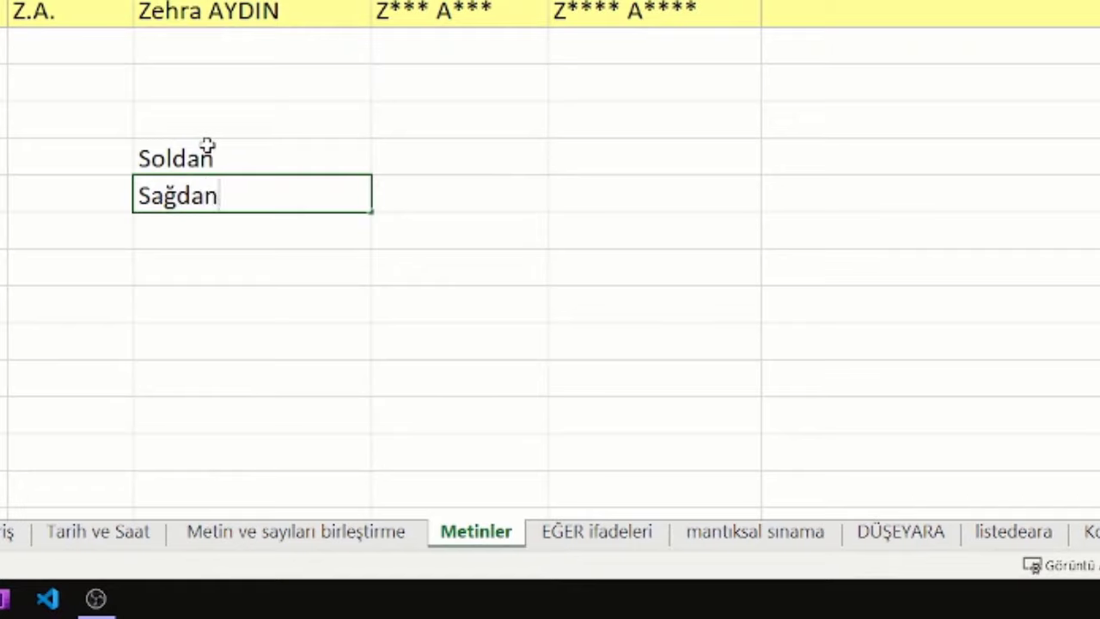
key("Return")
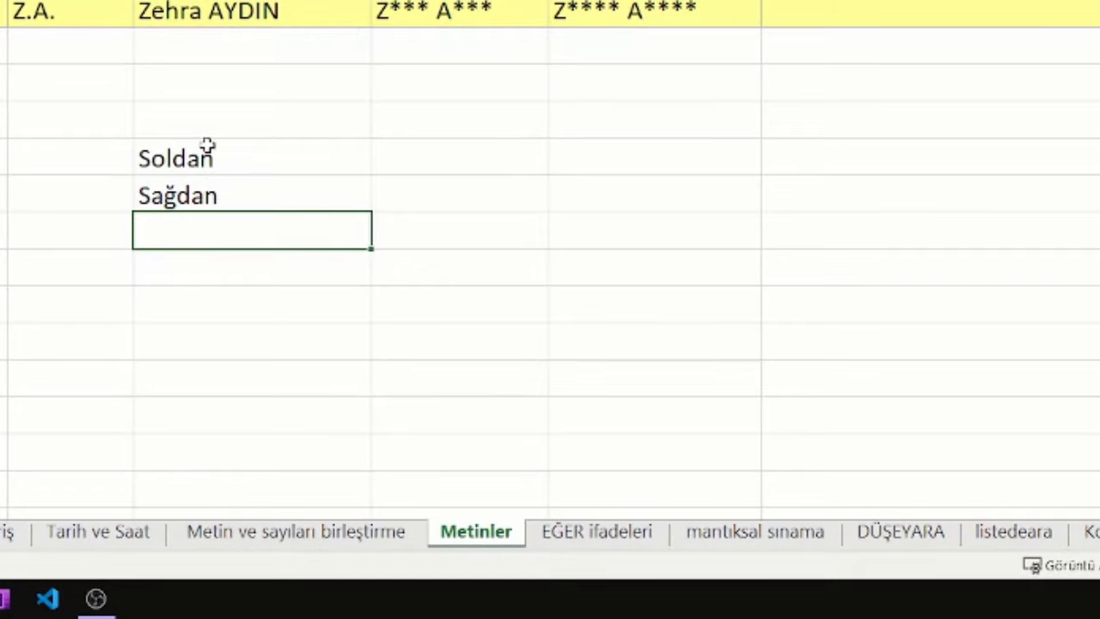
type("Pa")
key("BackSpace")
key("BackSpace")
type("Parçaal")
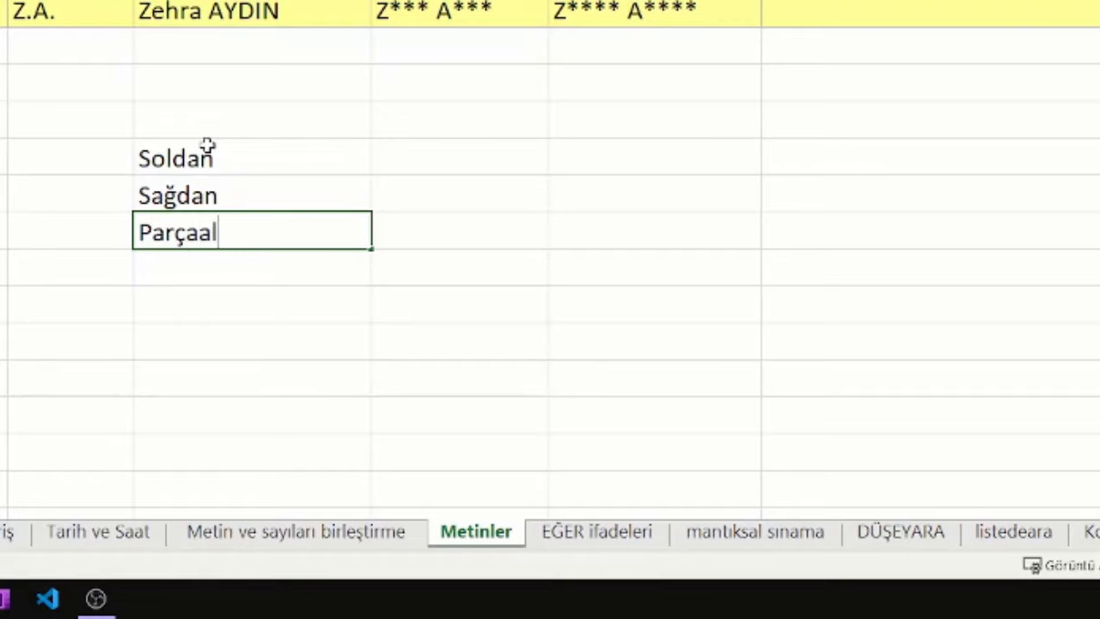
key("Return")
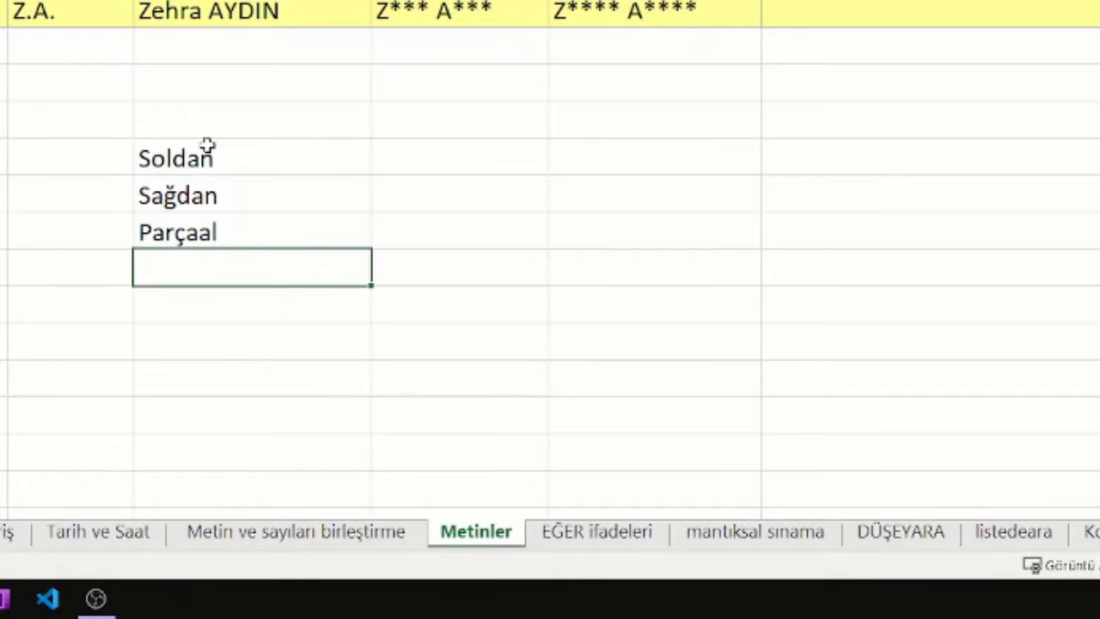
Add Değiştir, Uzunluk and Mak in G17:G19, then select the Soldan cell
type("Değişt")
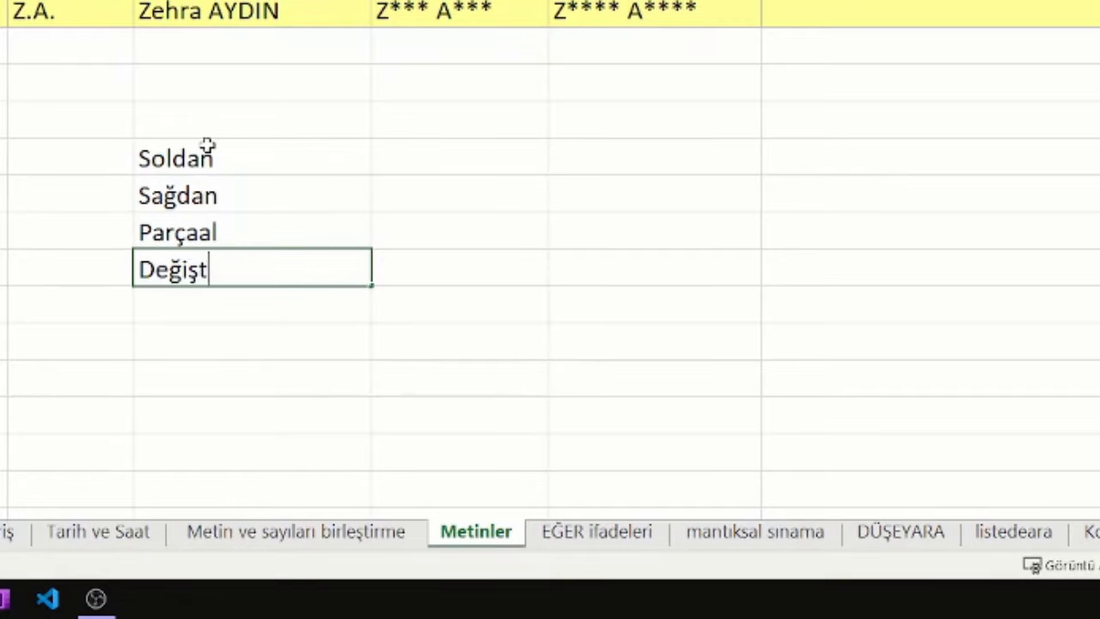
type("ir")
key("Return")
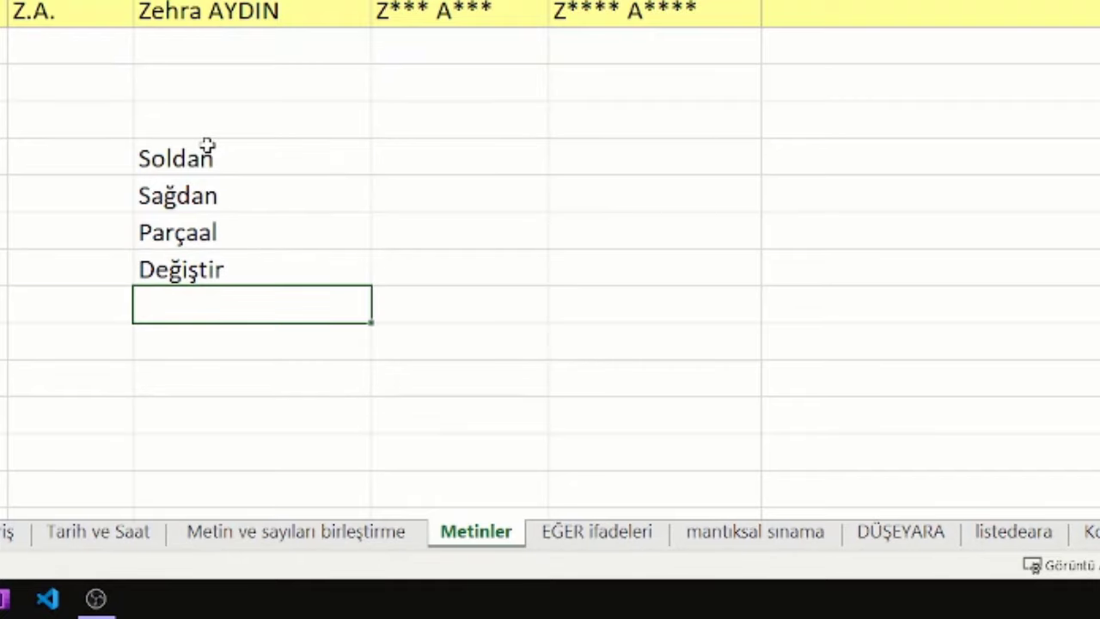
type("Uzu")
type("nluk")
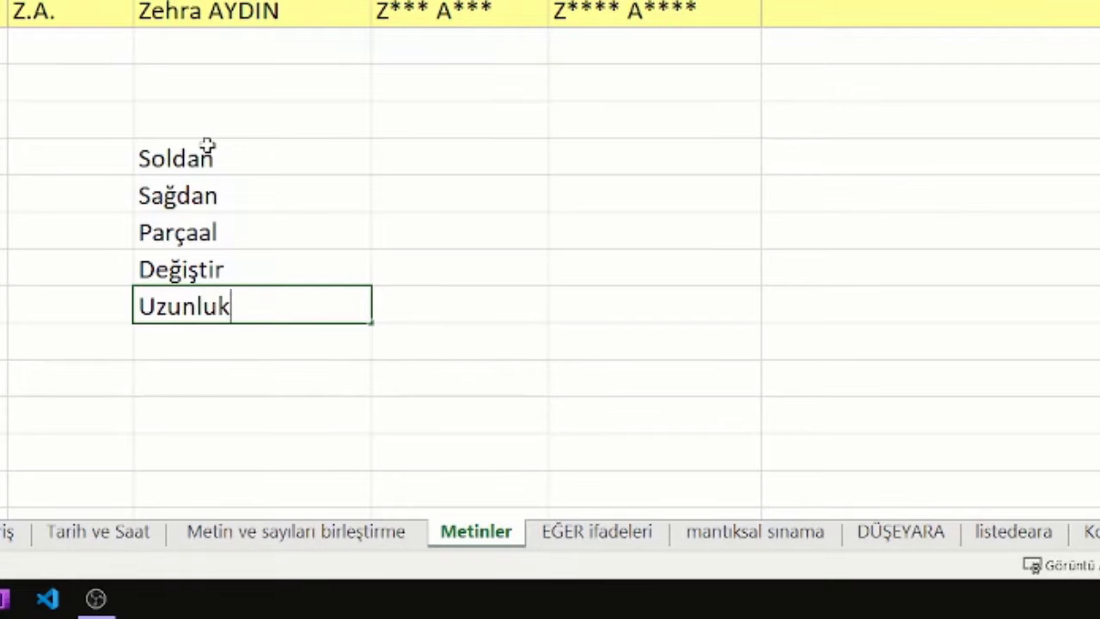
key("Return")
type("Mak")
key("Return")
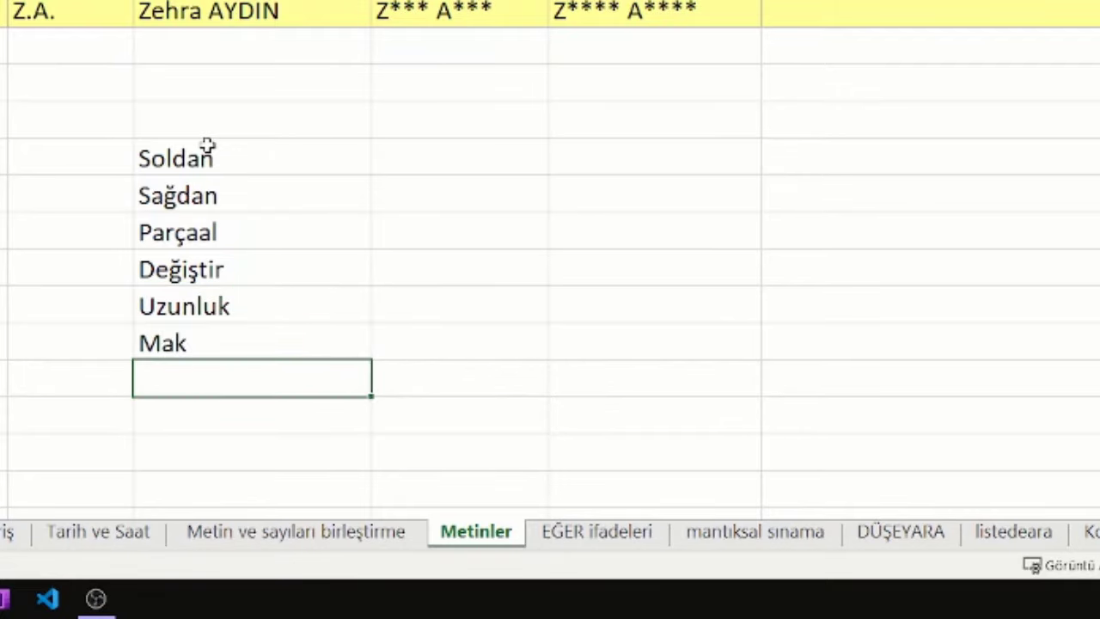
left_click_drag(208, 146, 204, 349)
left_click(406, 375)
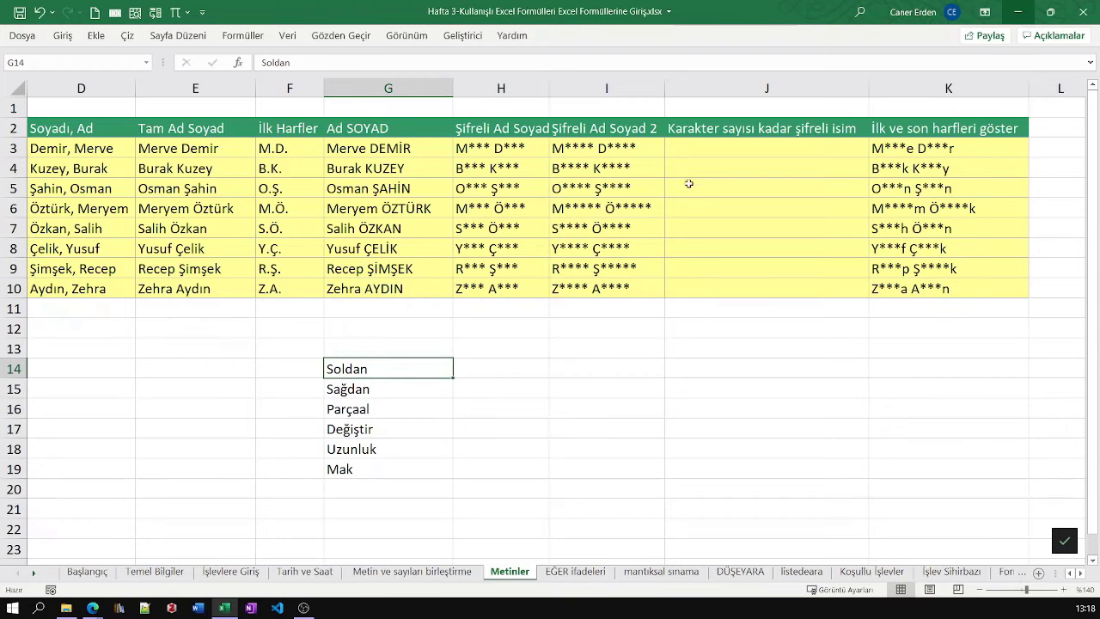
At 130% zoom, enter =YERİNEKOY(G3;"İ";"I") in J3
left_click(705, 136)
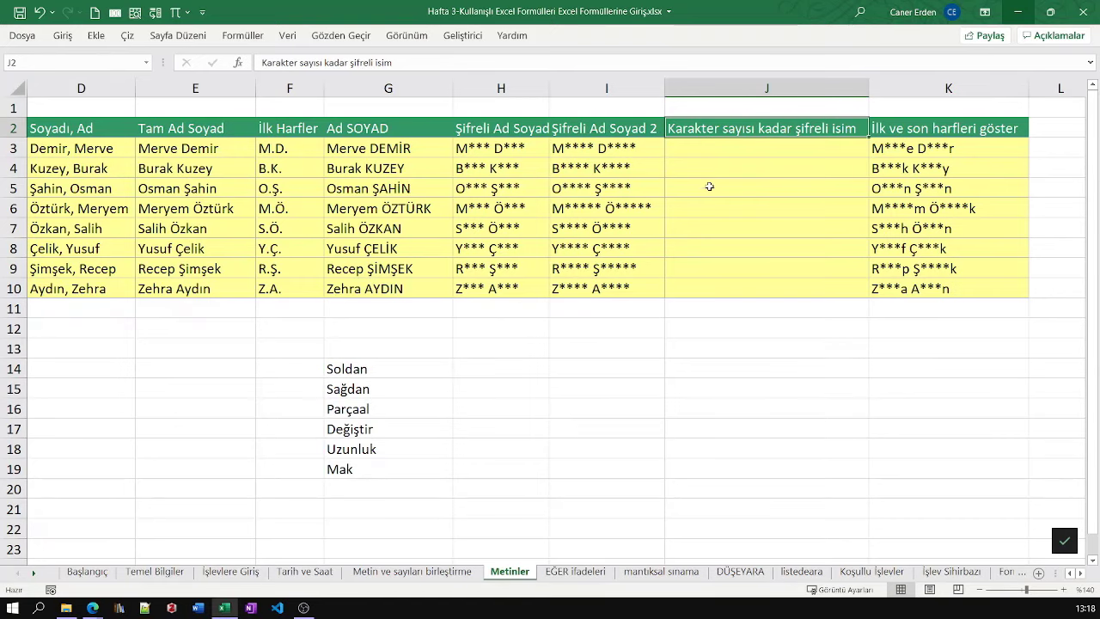
left_click(985, 591)
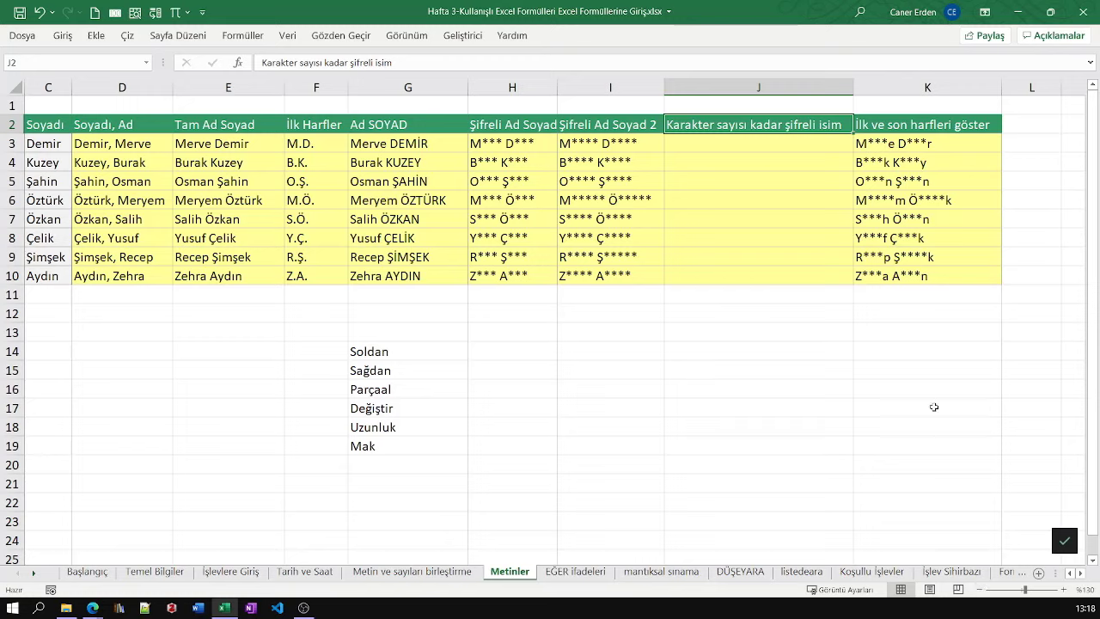
left_click(748, 142)
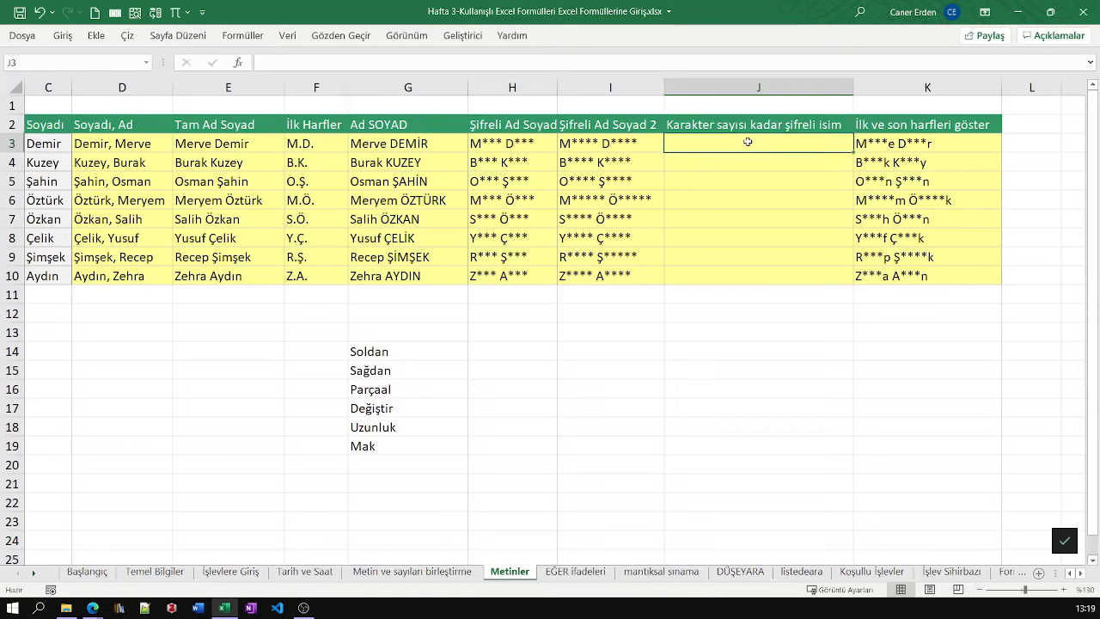
type("=y")
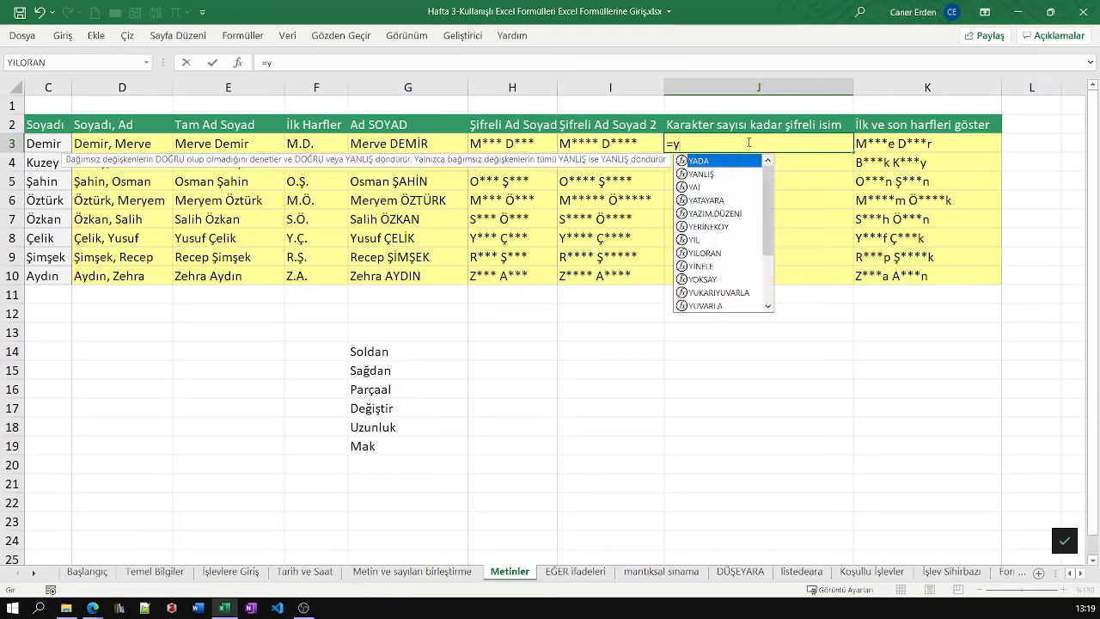
type("eri")
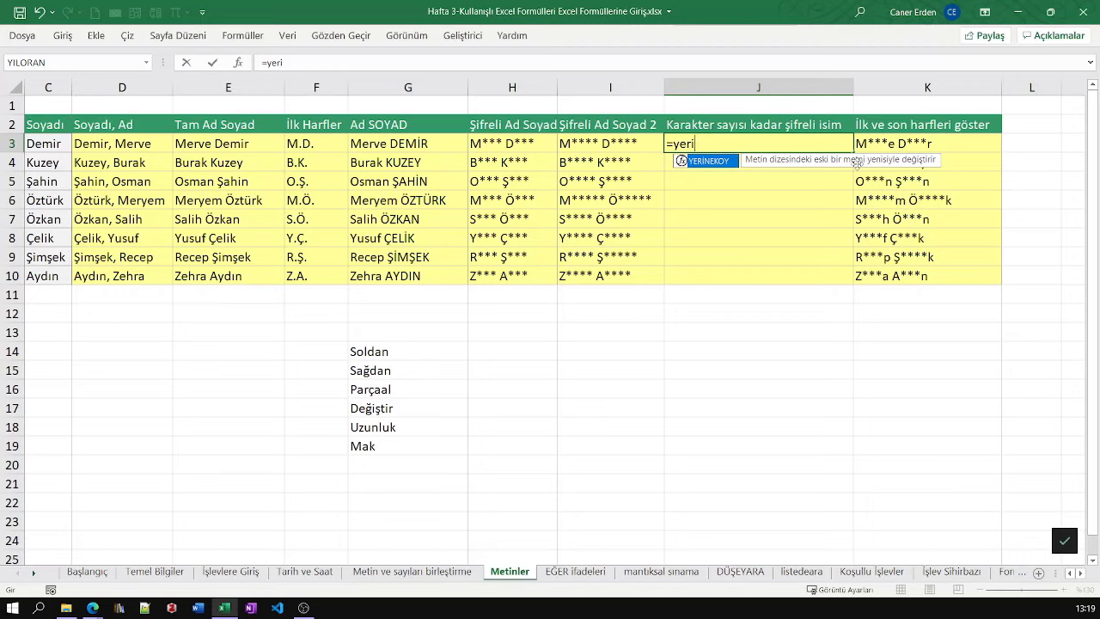
key("Tab")
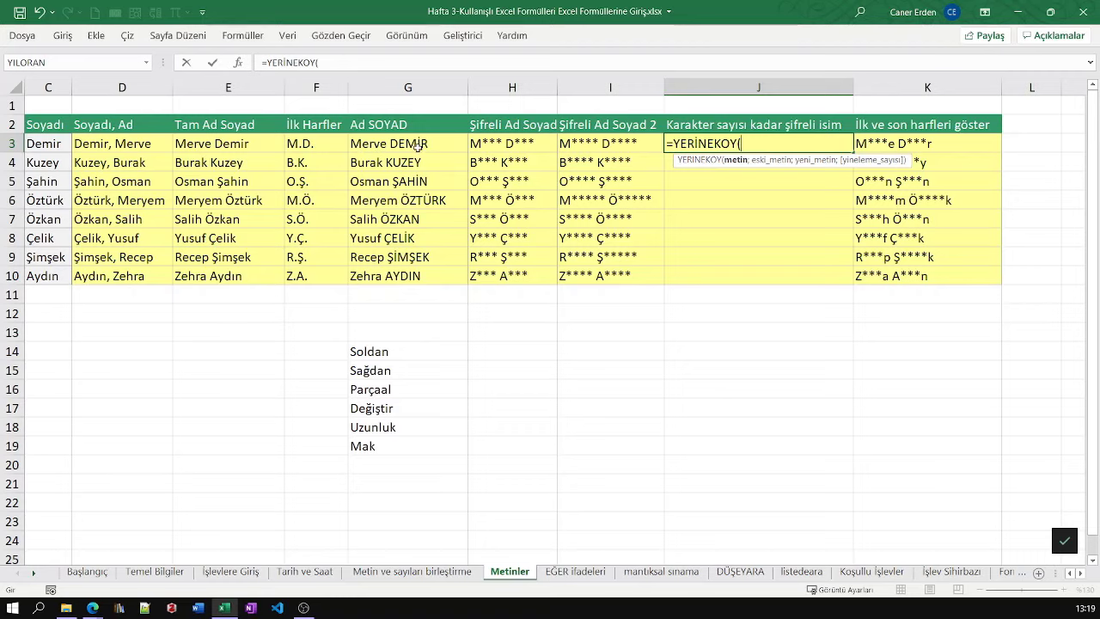
left_click(417, 145)
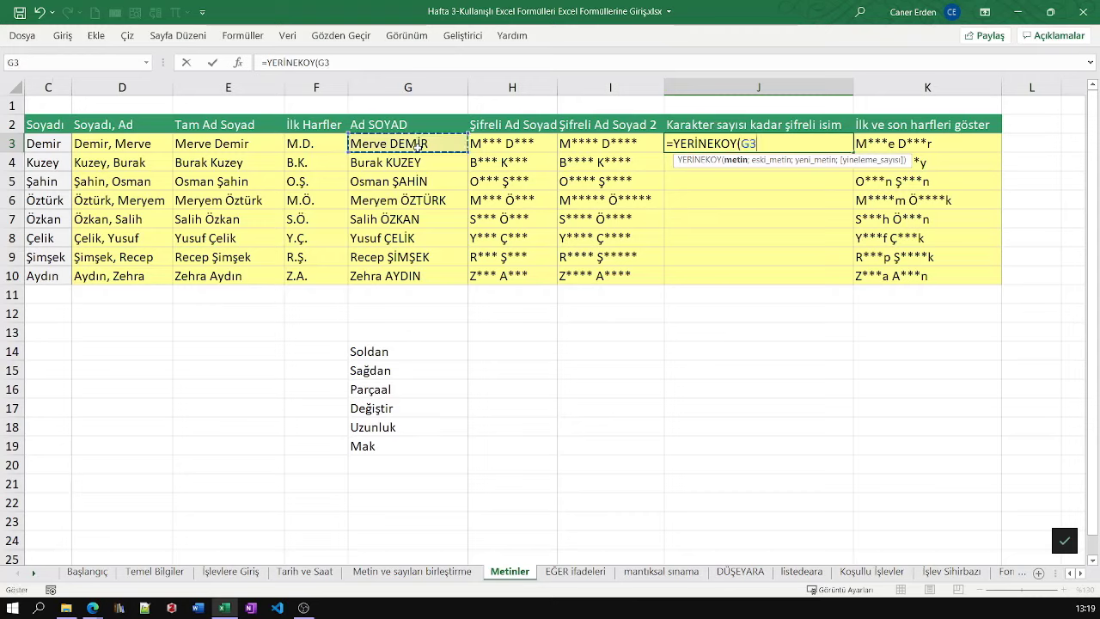
type(";\"İ")
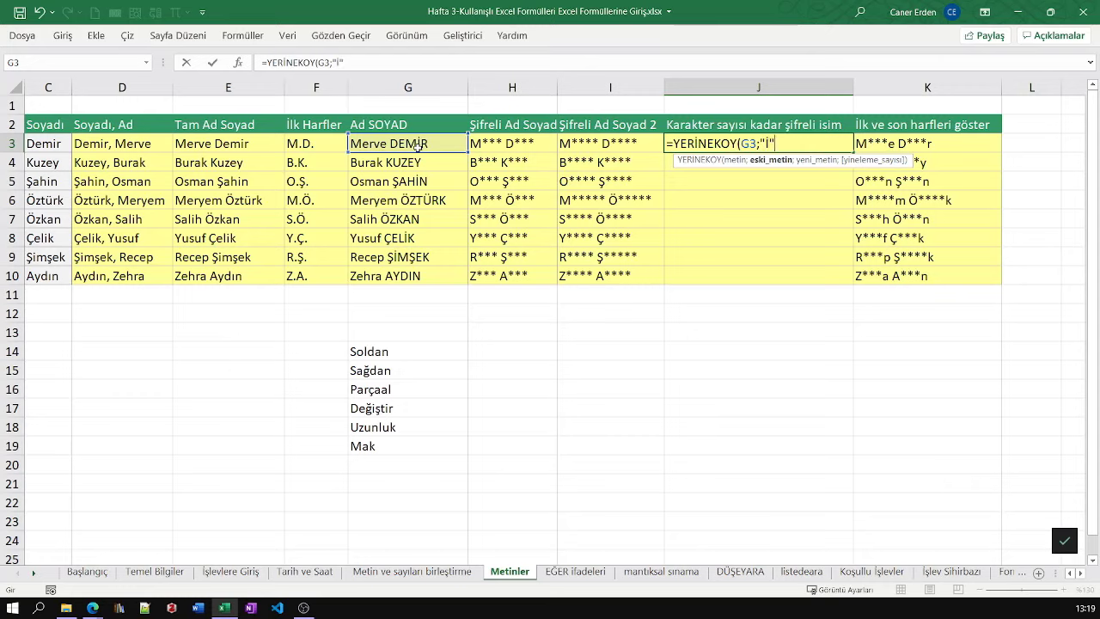
type(";")
type("\"I")
key("Return")
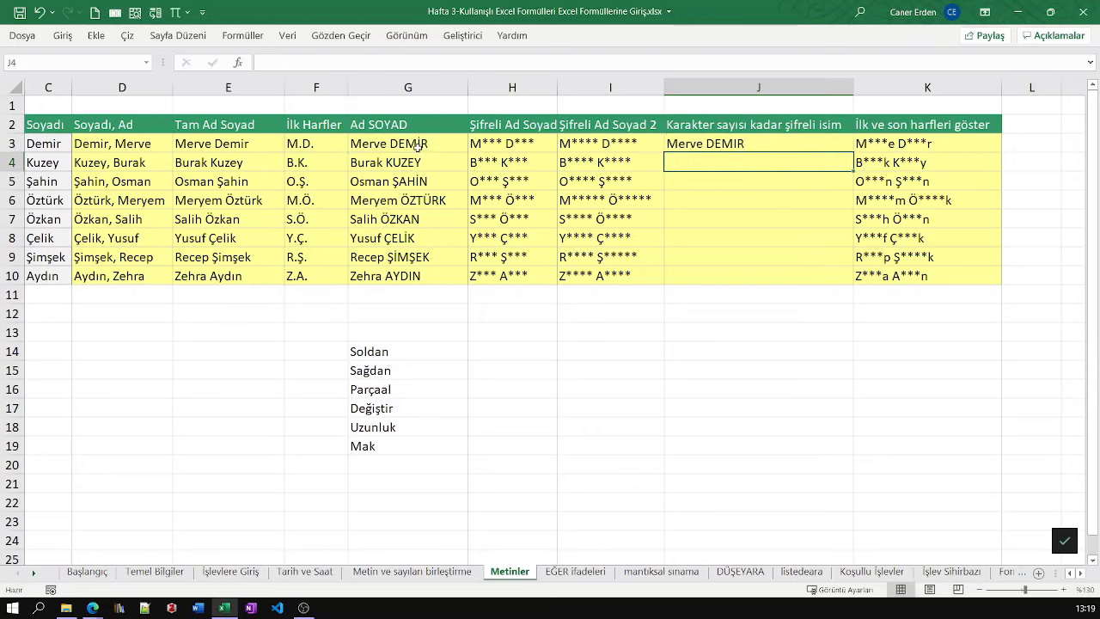
Fill the J3 formula down to J10 and select G20
left_click(787, 143)
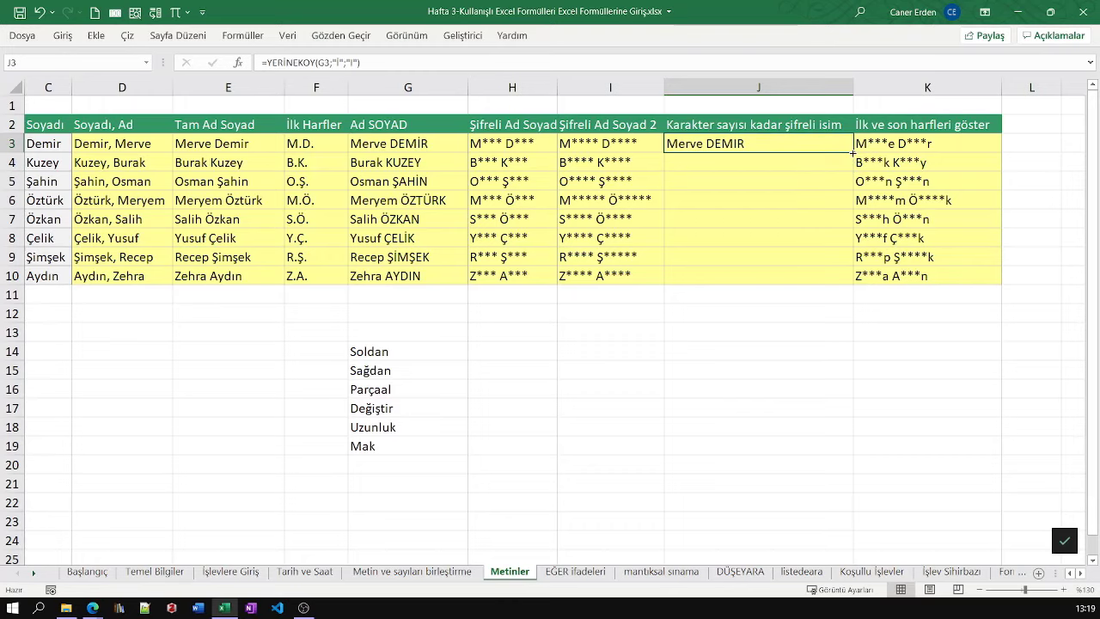
left_click_drag(851, 155, 808, 278)
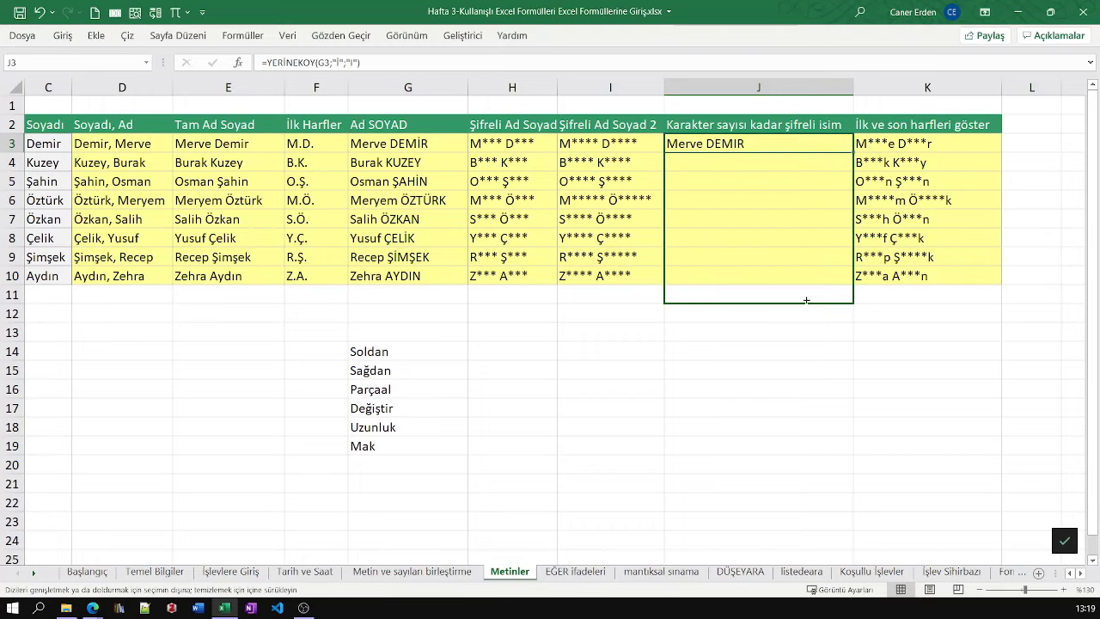
left_click(392, 466)
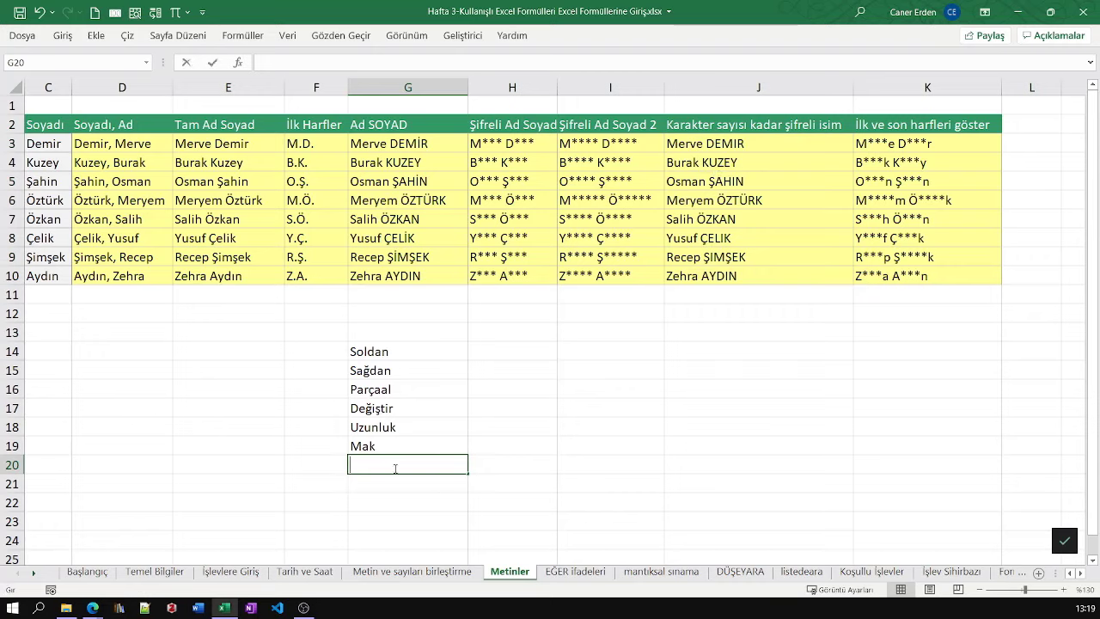
Add Yerinekoy to the function list, try rearranging entries, then undo the rearrangement
type("Yerine")
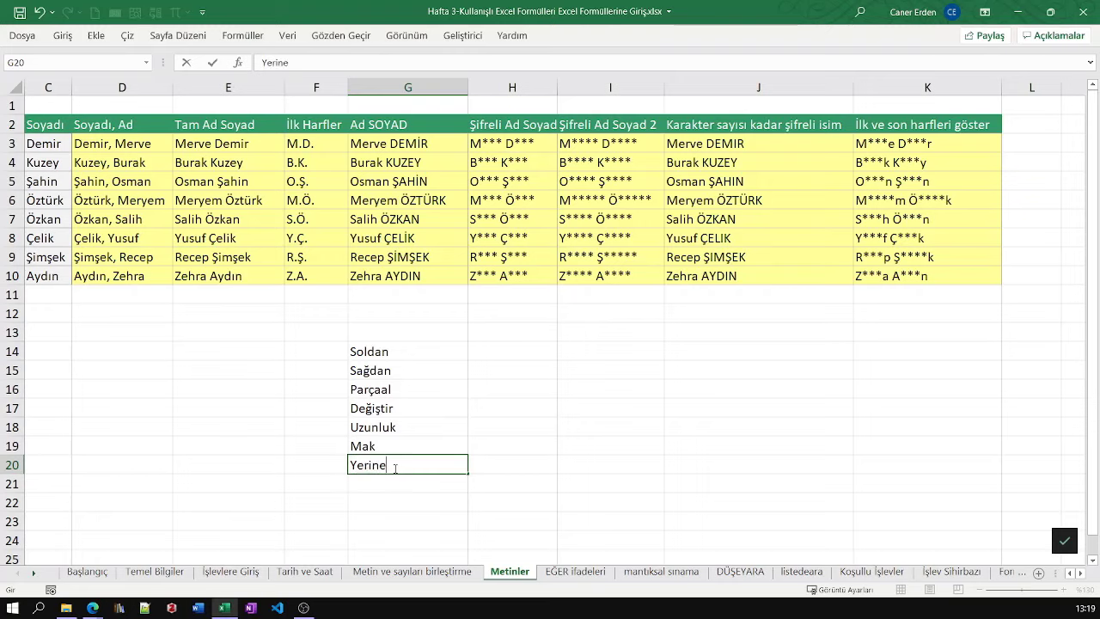
type("koy")
key("Return")
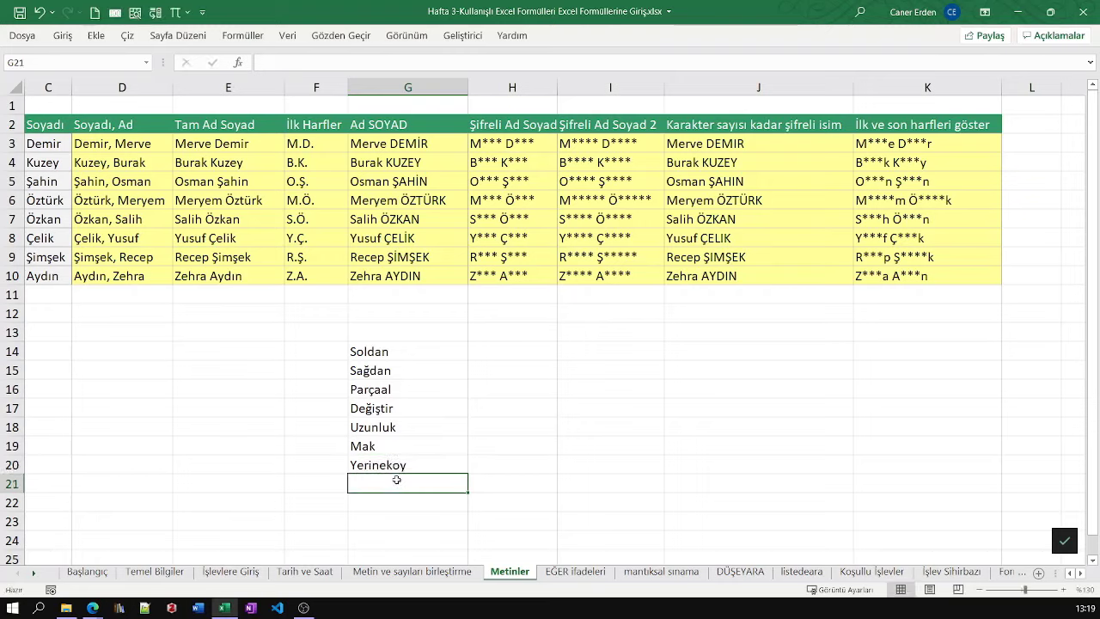
mouse_move(402, 350)
left_mouse_down()
mouse_move(401, 367)
mouse_move(402, 324)
left_mouse_up()
left_click(386, 370)
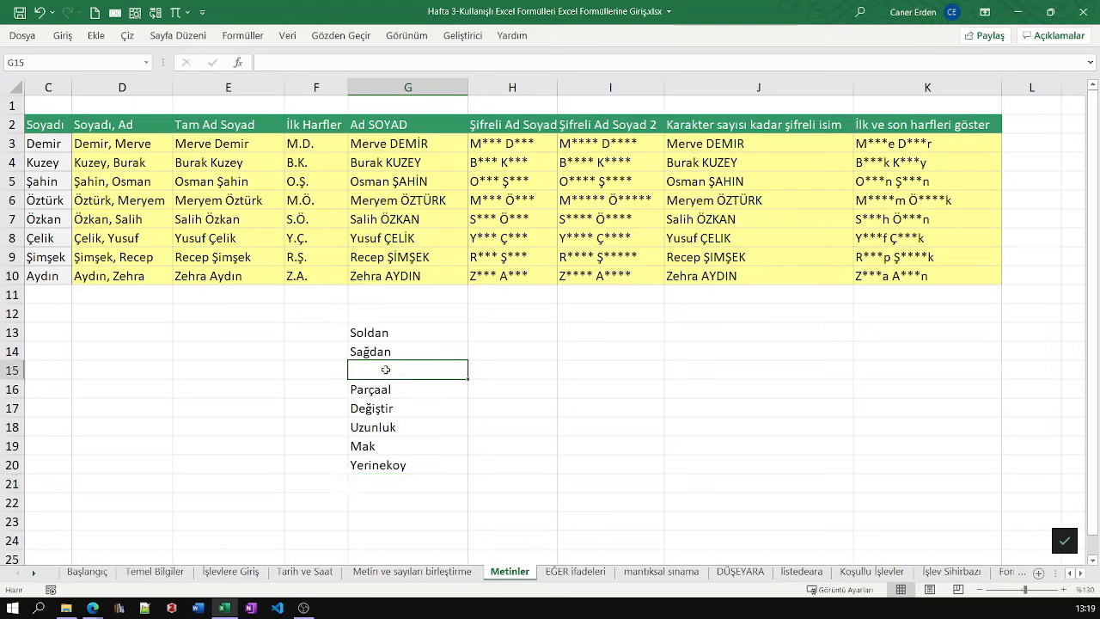
type("Parçaal")
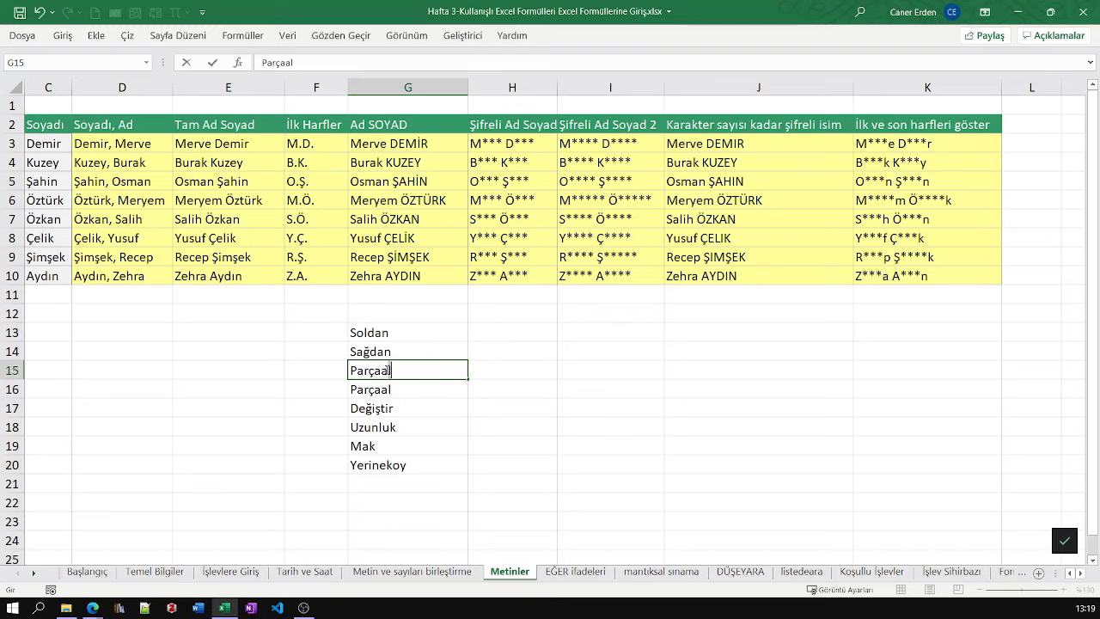
key("Return")
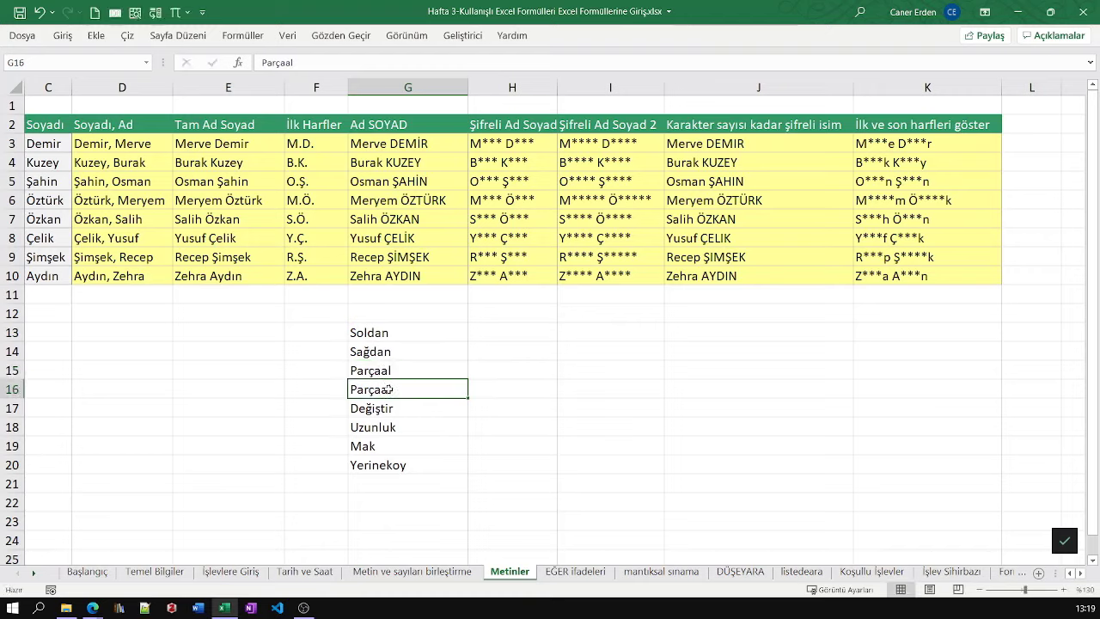
key("ctrl+z")
key("ctrl+z")
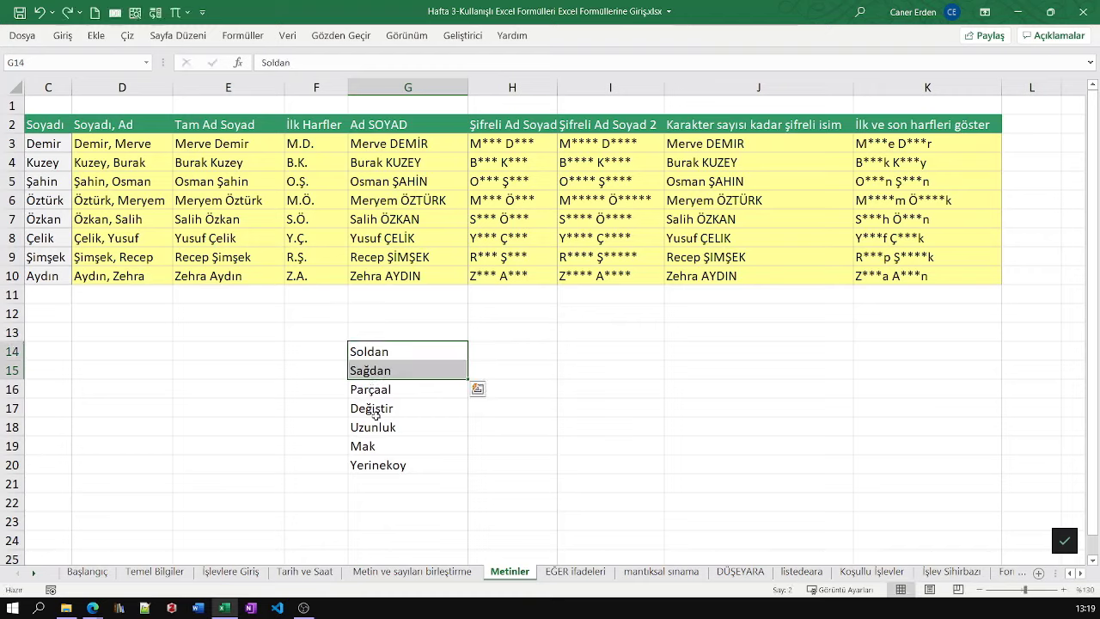
Enter Kırp in G21 as the last function name and zoom out
left_click(387, 392)
left_click(383, 410)
left_click(378, 429)
left_click(378, 450)
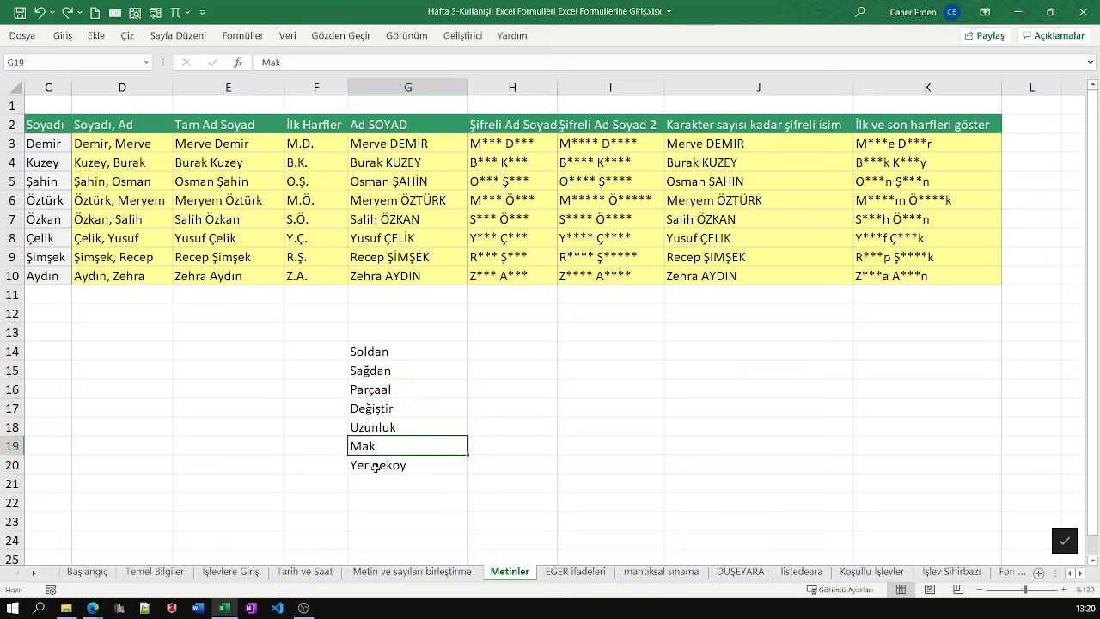
left_click(376, 467)
left_click(374, 484)
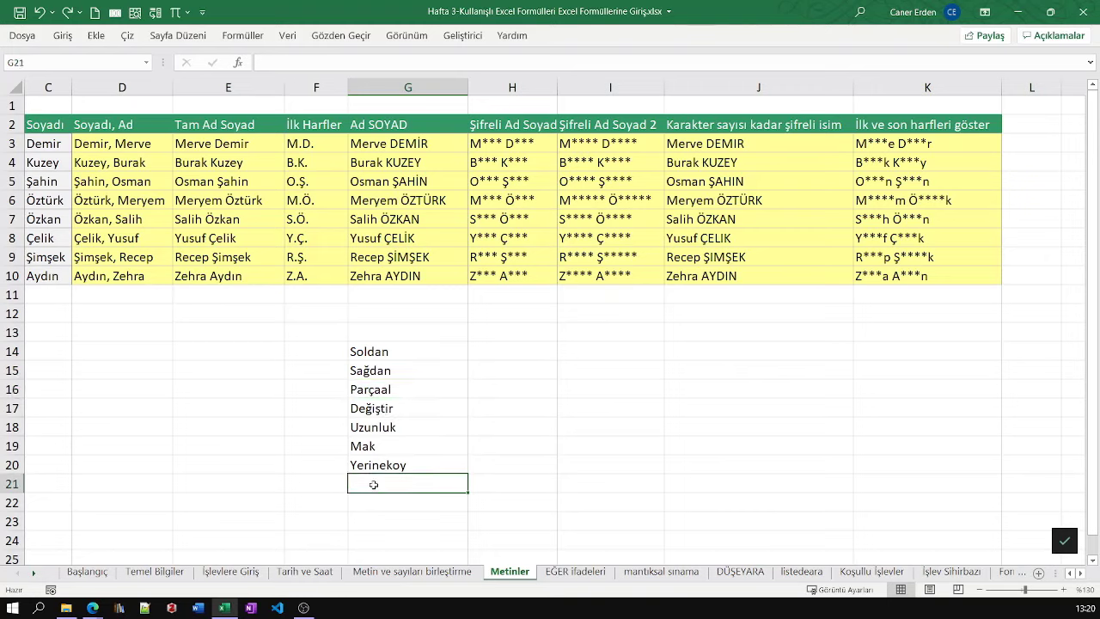
type("Kırp")
left_click(530, 426)
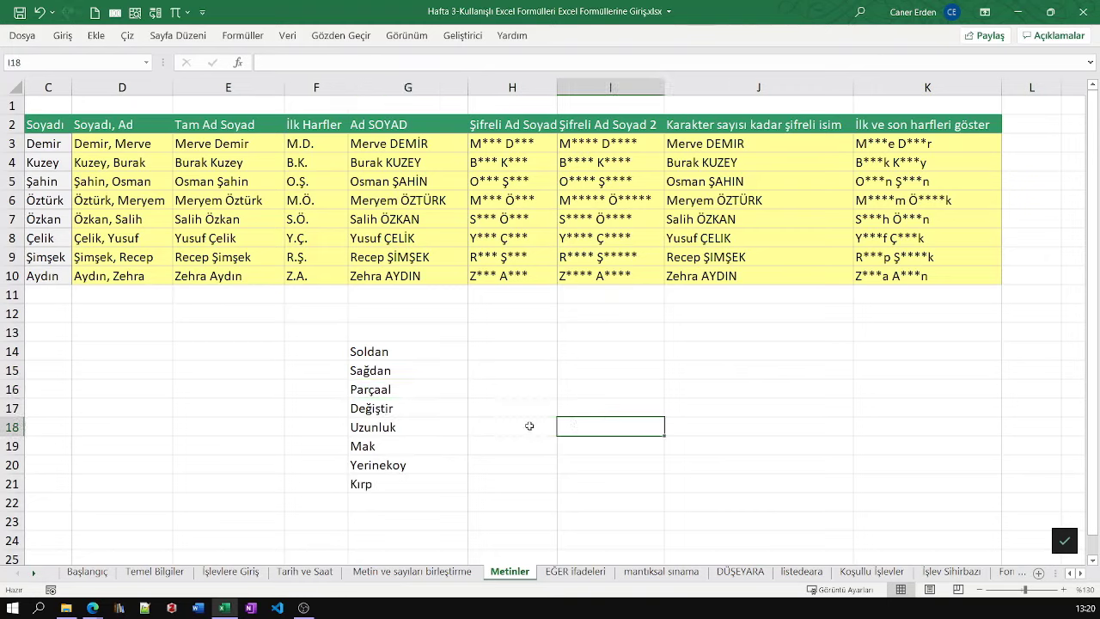
left_click(413, 485)
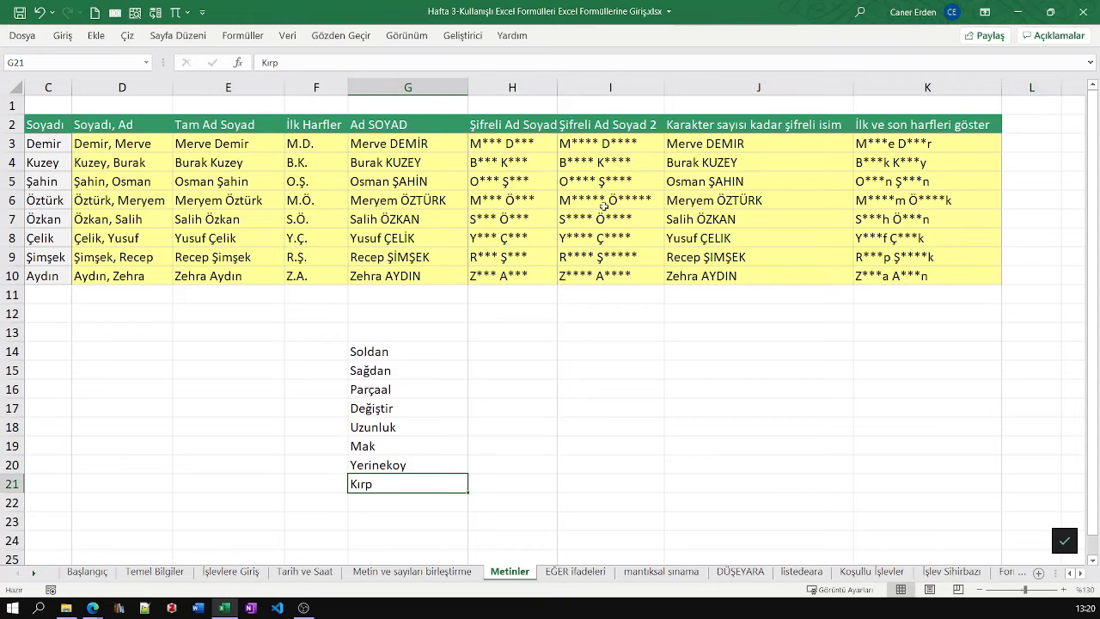
left_click(980, 590)
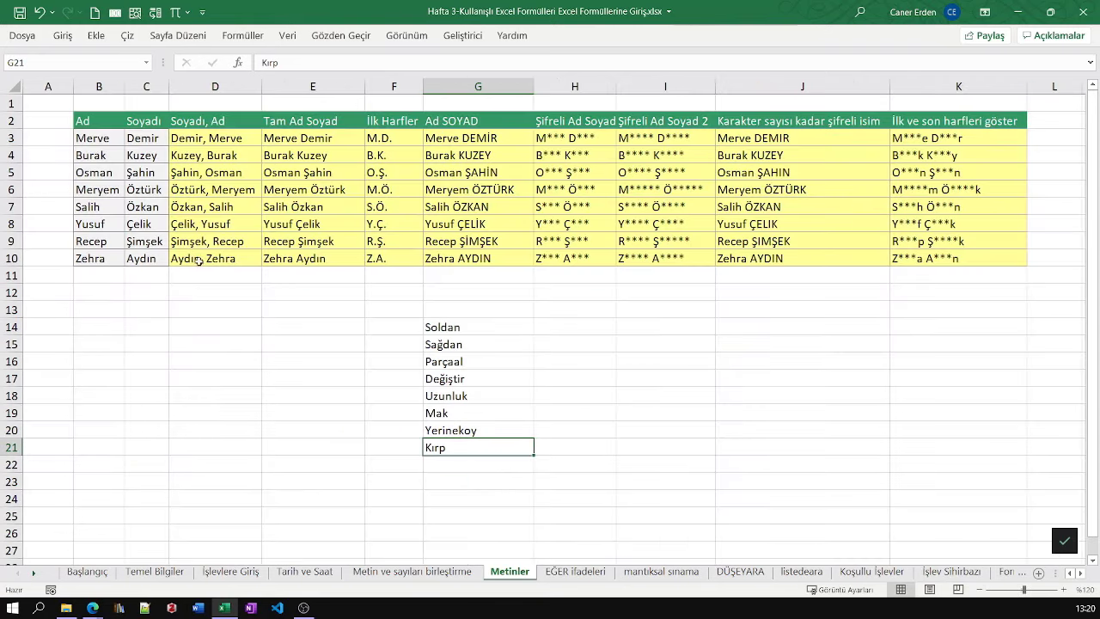
Add leading spaces before the name Merve in B3
double_click(101, 142)
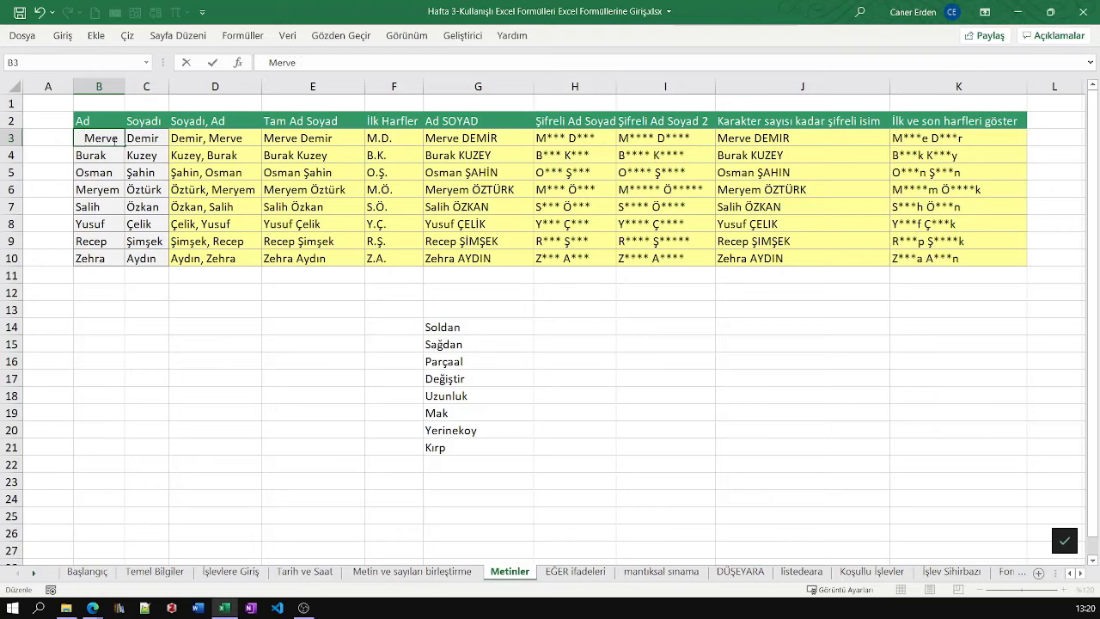
left_click(131, 185)
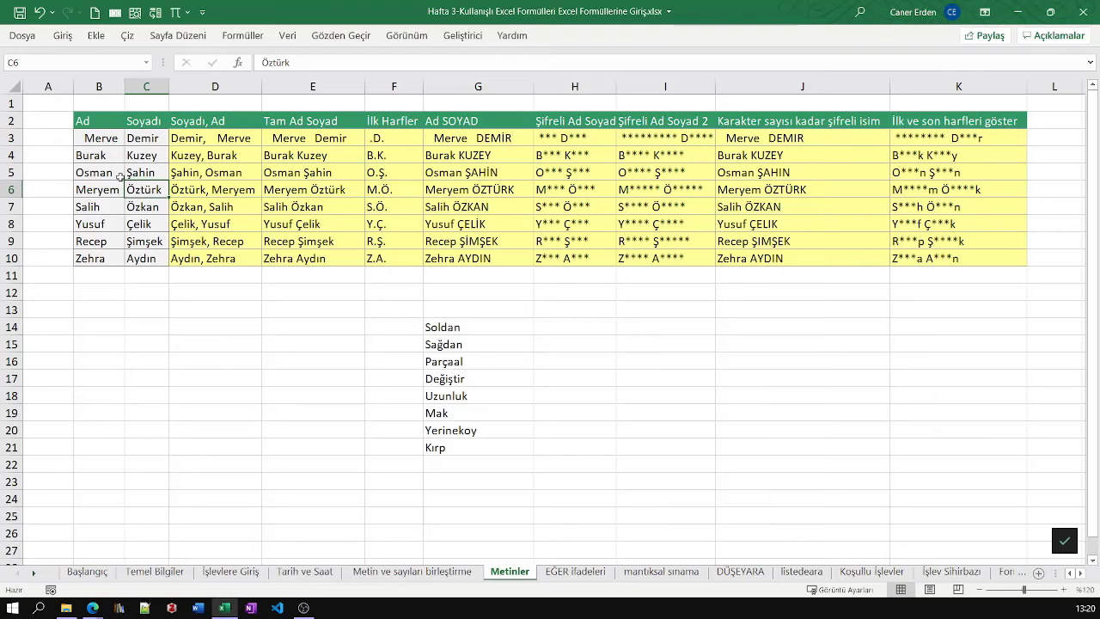
left_click(109, 139)
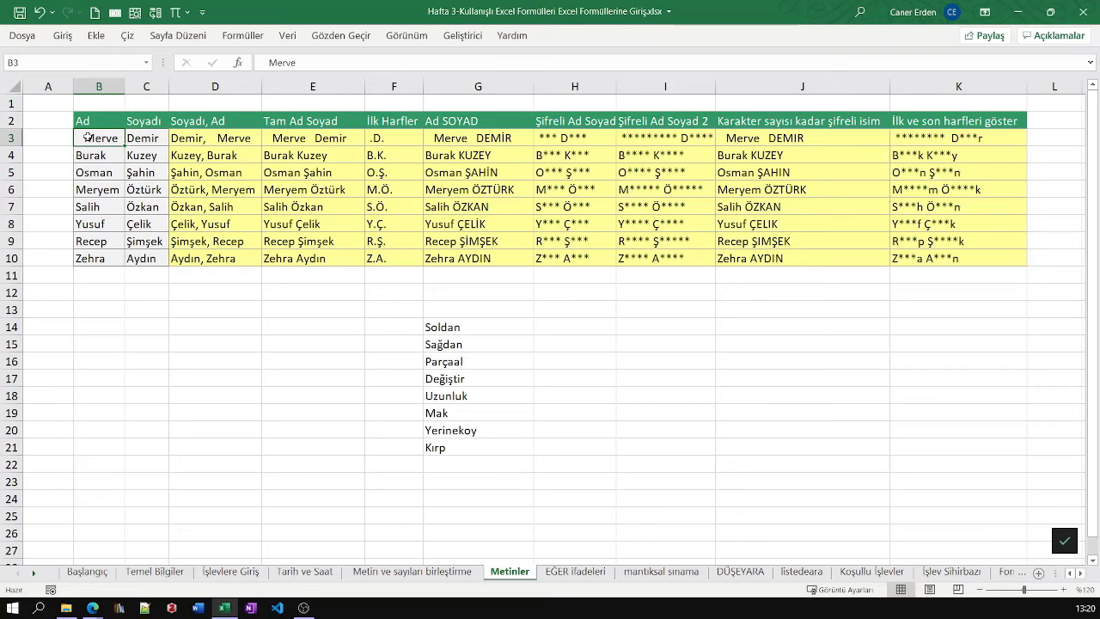
scroll(89, 138, "up", 4, "ctrl")
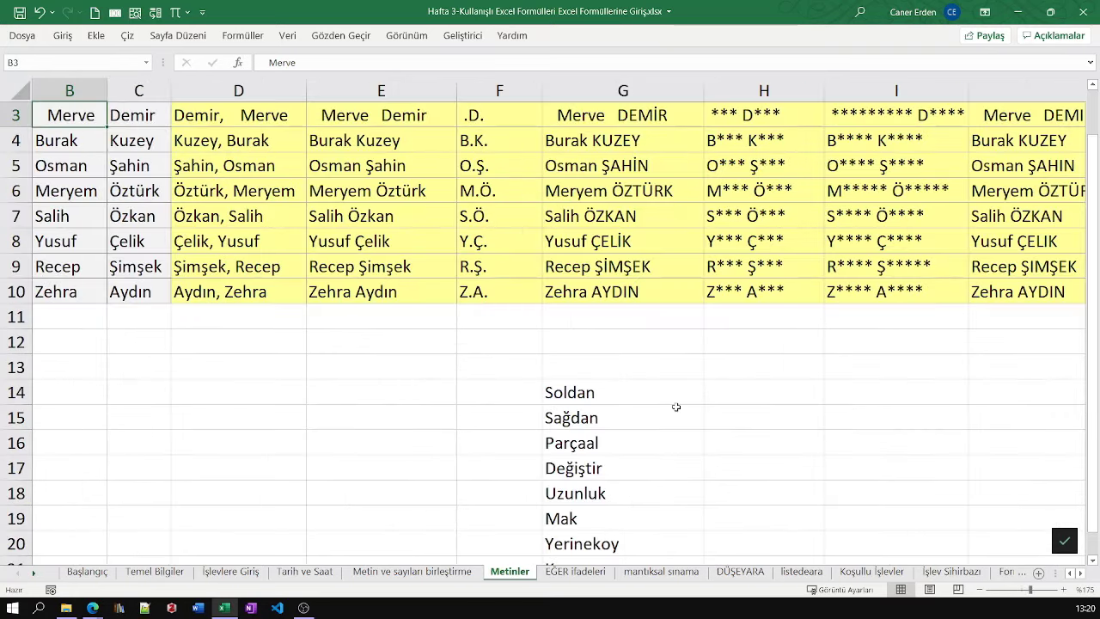
scroll(95, 199, "up", 7, "ctrl")
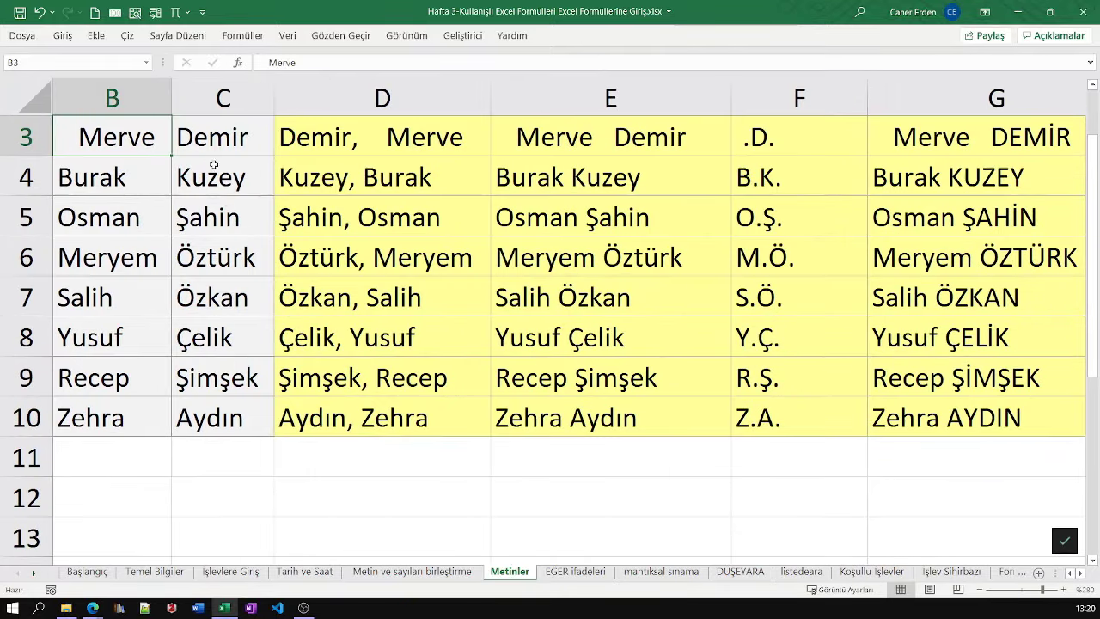
double_click(144, 147)
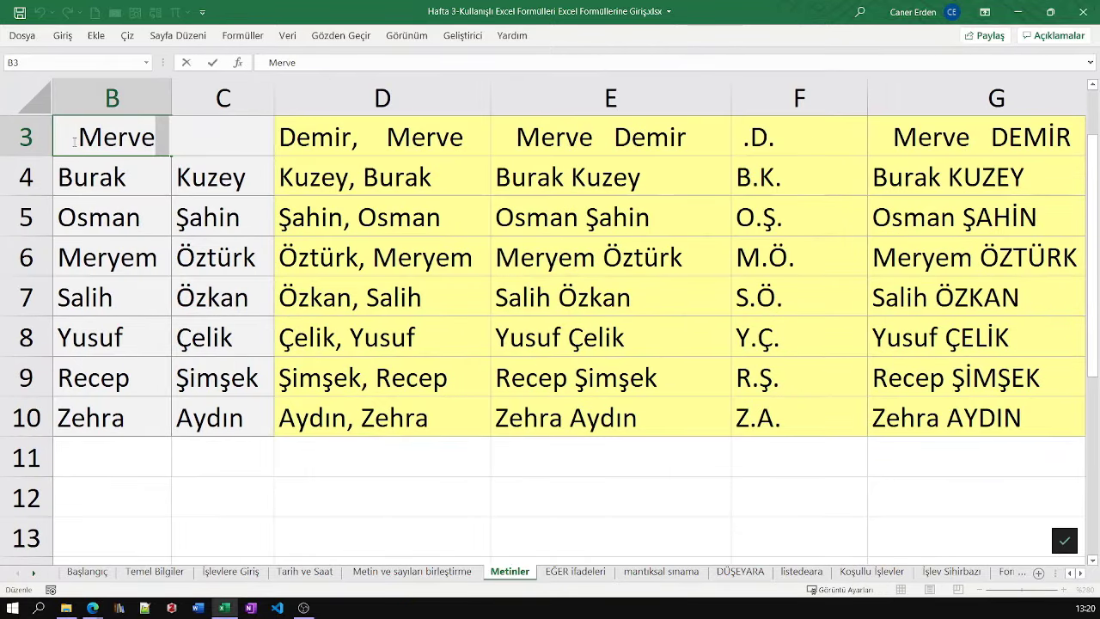
left_click_drag(59, 138, 77, 138)
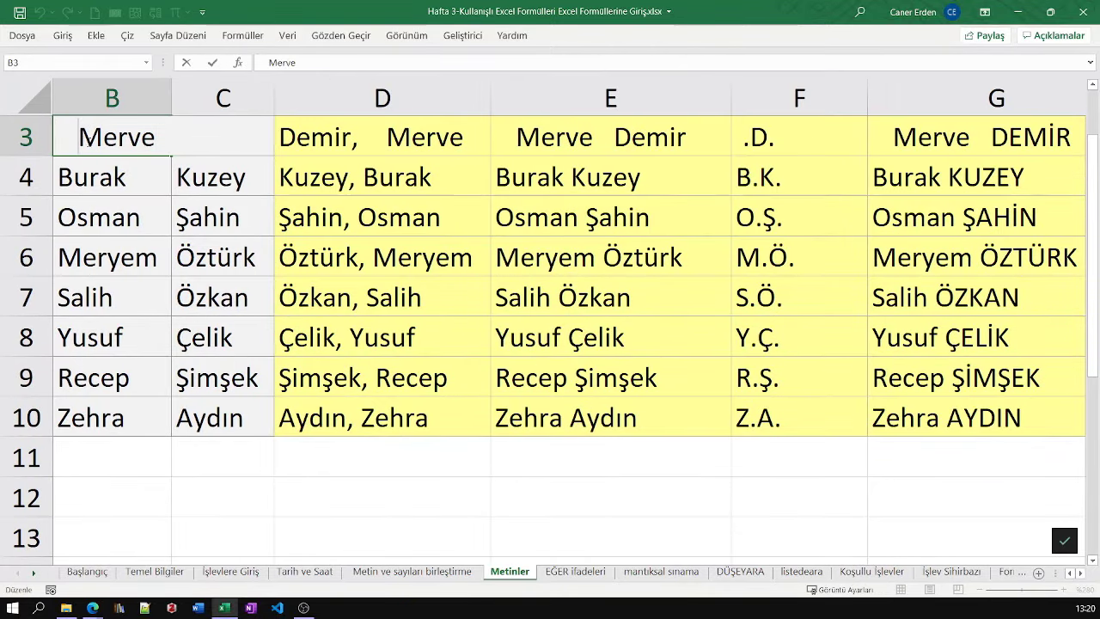
Enter =KIRP(B3) in C12 so it returns the trimmed name Merve
left_click(199, 487)
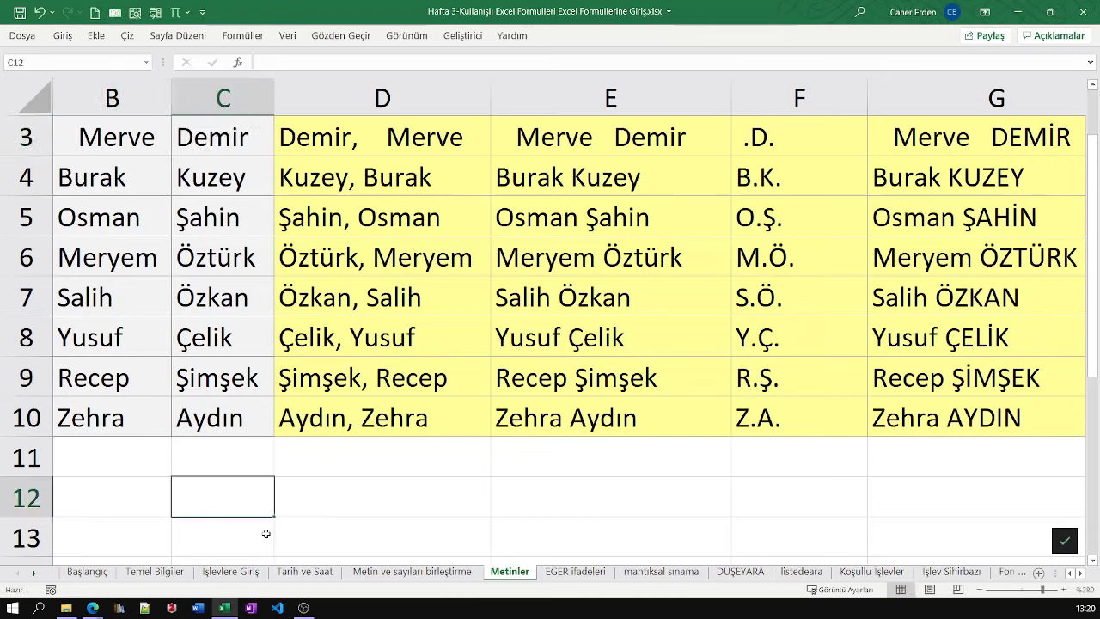
type("=kırp")
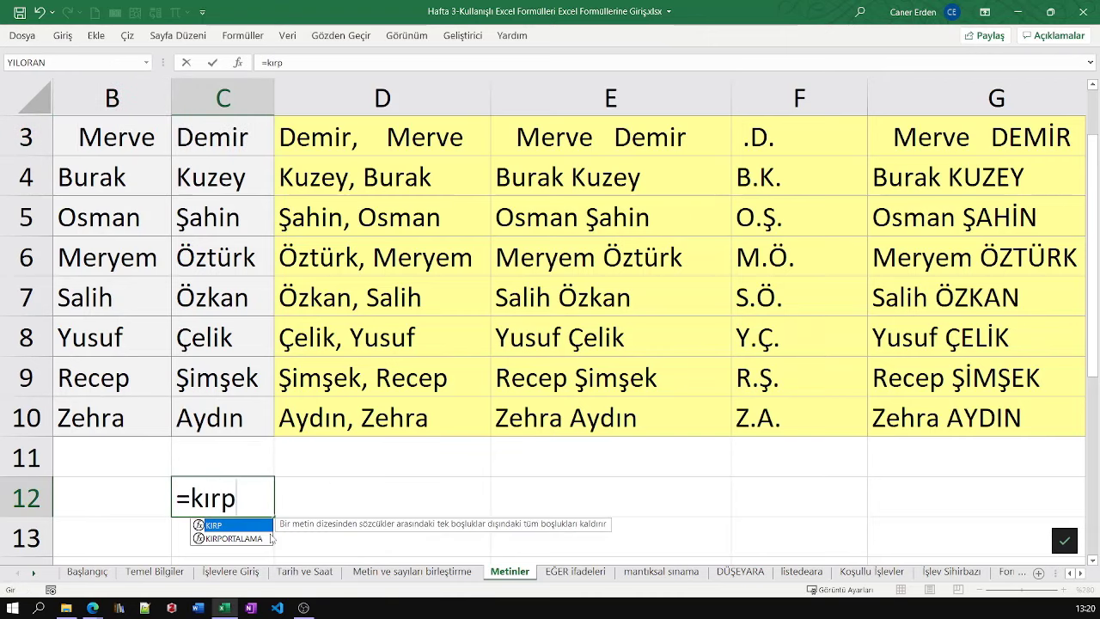
key("Tab")
left_click(112, 146)
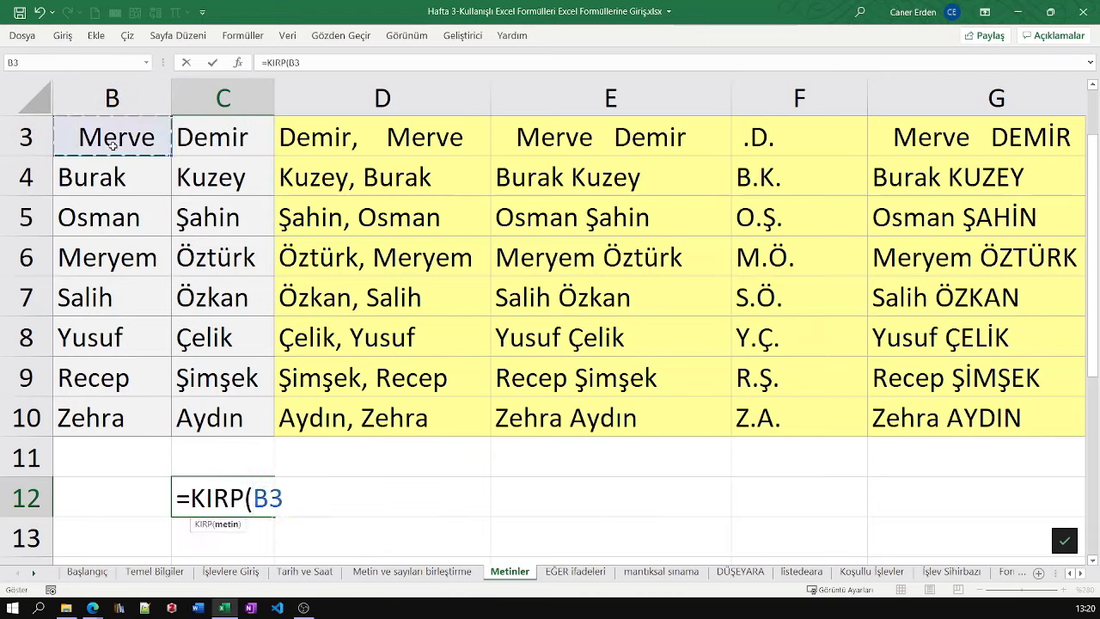
type(")")
key("Return")
left_click(234, 511)
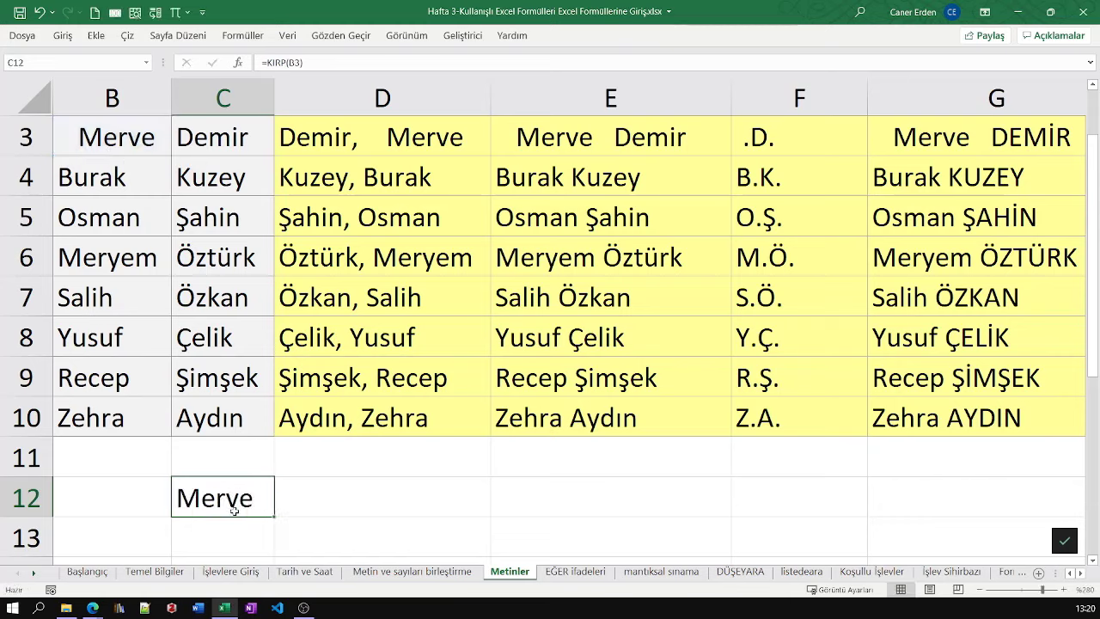
double_click(234, 511)
key("Escape")
Paste C12's trimmed result into D12 as a plain value and confirm it has no extra spaces
key("ctrl+c")
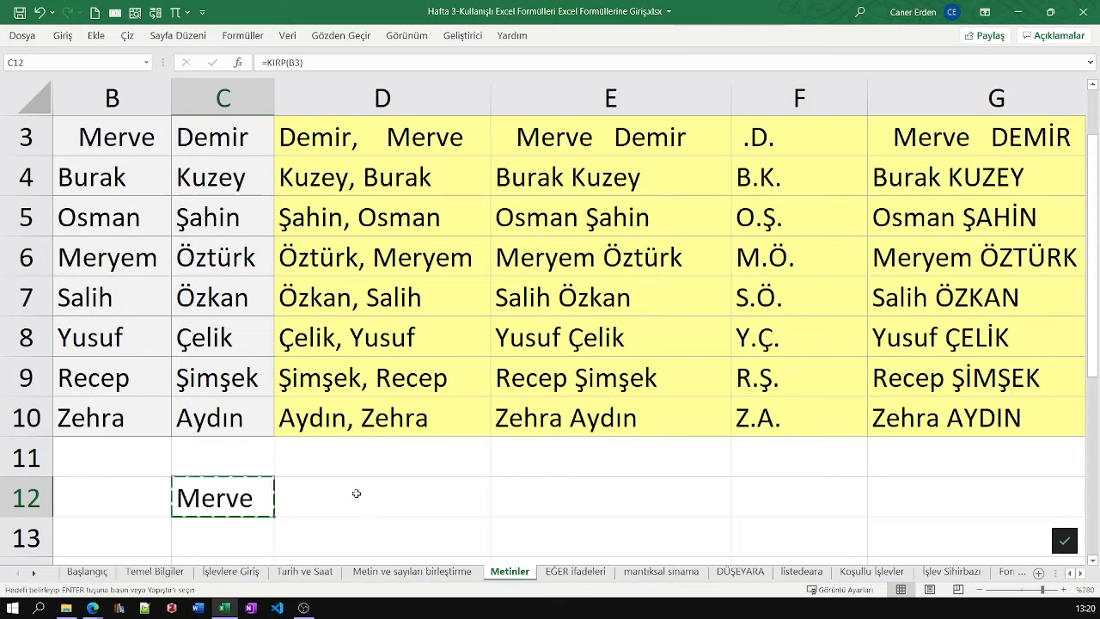
right_click(356, 494)
left_click(416, 185)
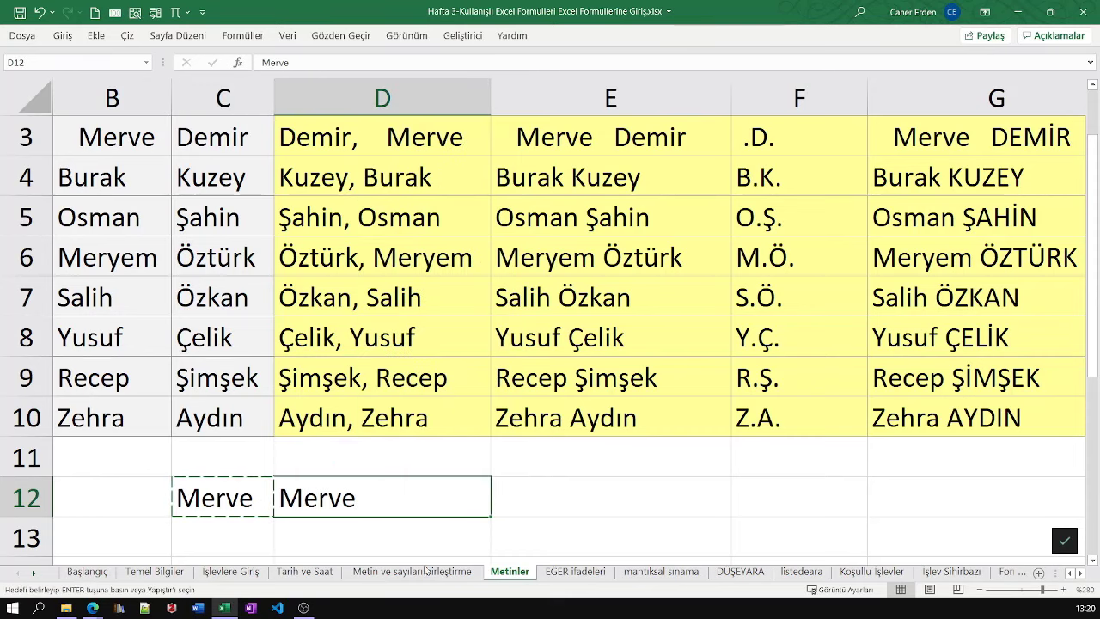
key("F2")
key("shift+Home")
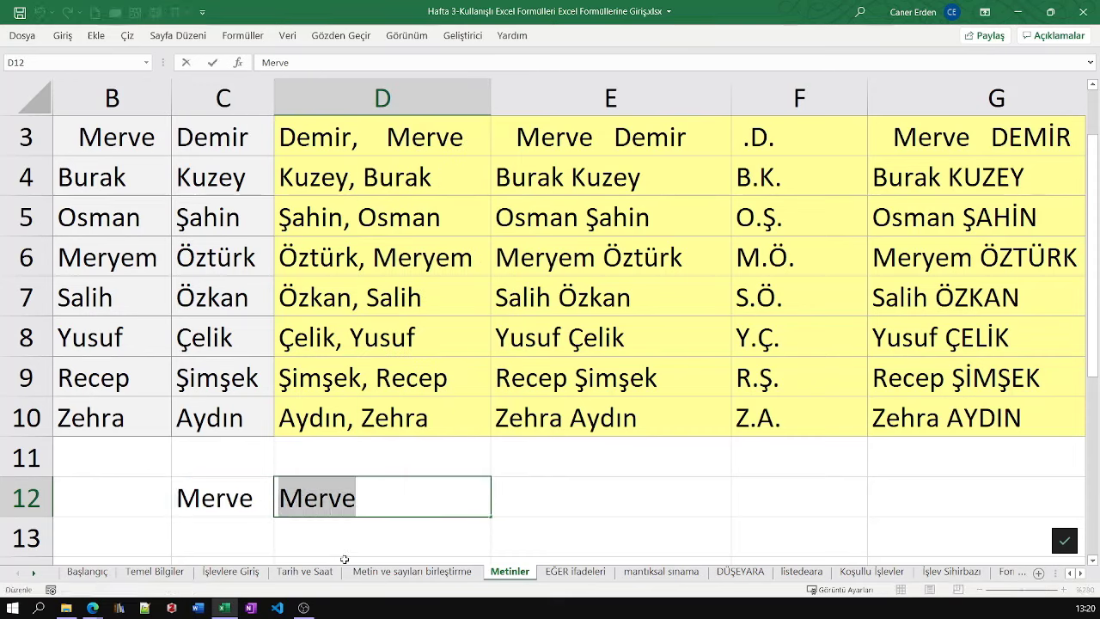
double_click(335, 497)
Select the function names from Soldan to Kırp in G14:G21
left_click(543, 478)
scroll(546, 476, "down", 6, "ctrl")
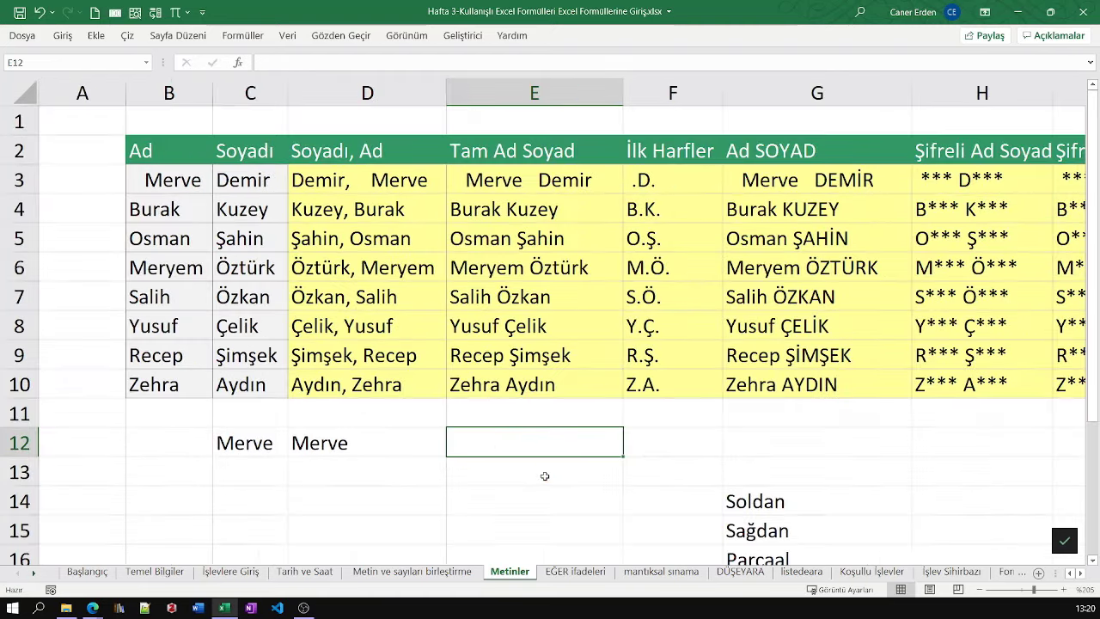
scroll(605, 476, "down", 3, "ctrl")
scroll(600, 432, "up", 1, "ctrl")
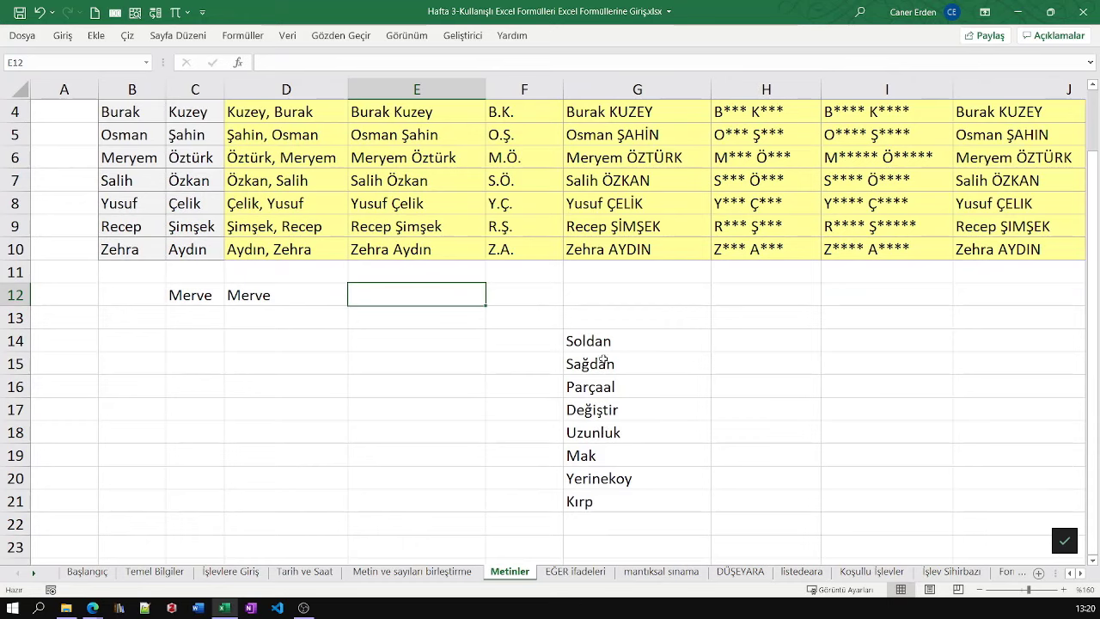
left_click_drag(602, 342, 584, 503)
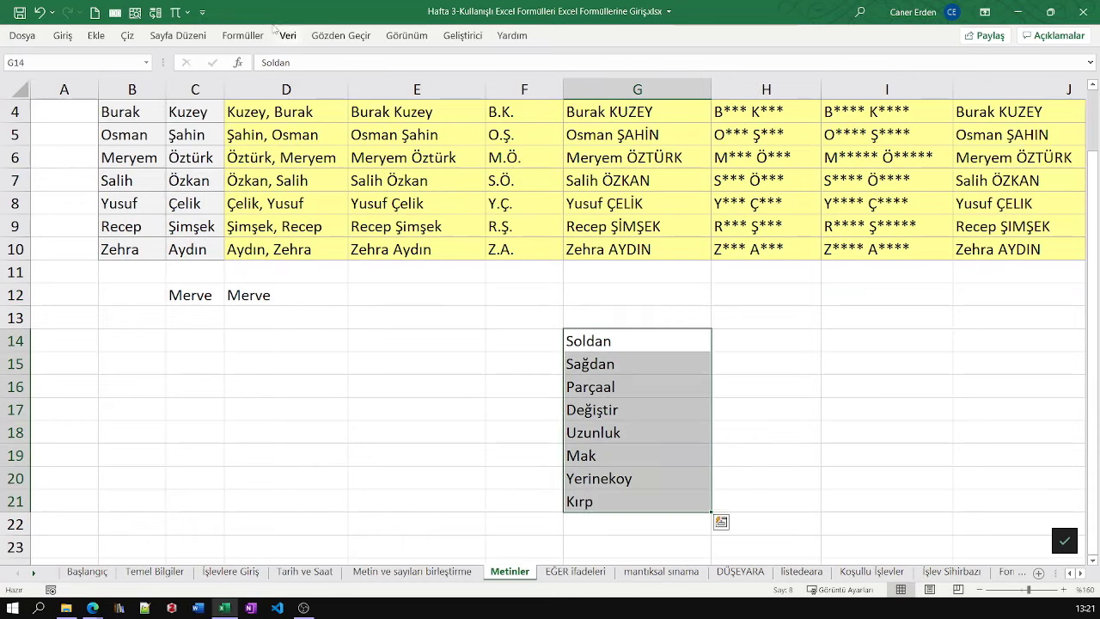
Browse the Formüller > Metin text function list, then go to the EĞER ifadeleri sheet
left_click(244, 35)
left_click(219, 73)
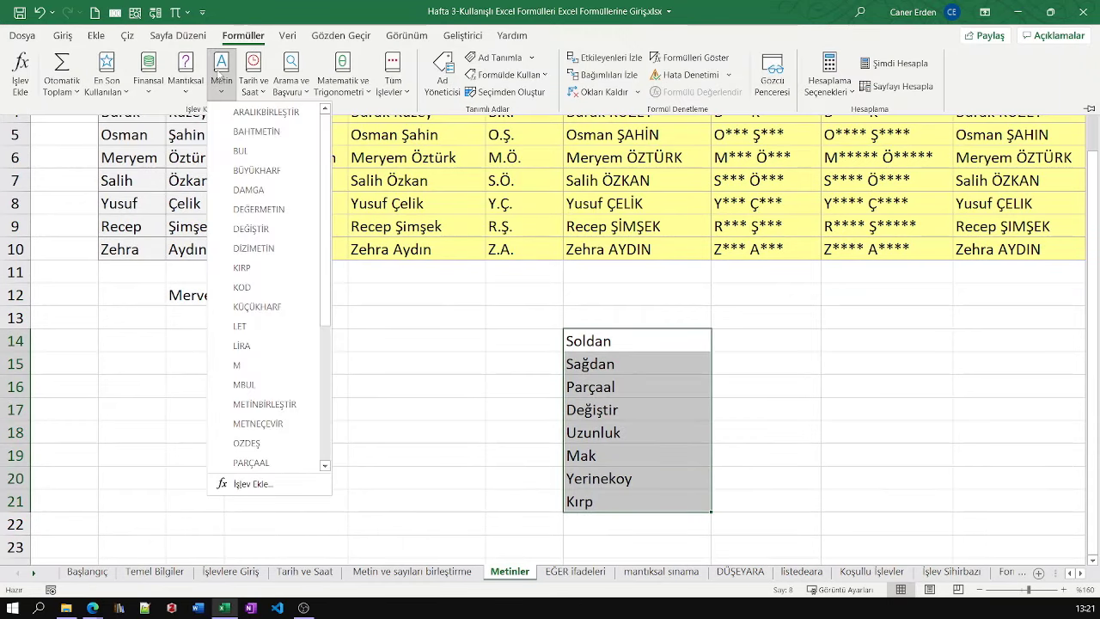
mouse_move(325, 214)
left_mouse_down()
mouse_move(327, 342)
mouse_move(327, 216)
left_mouse_up()
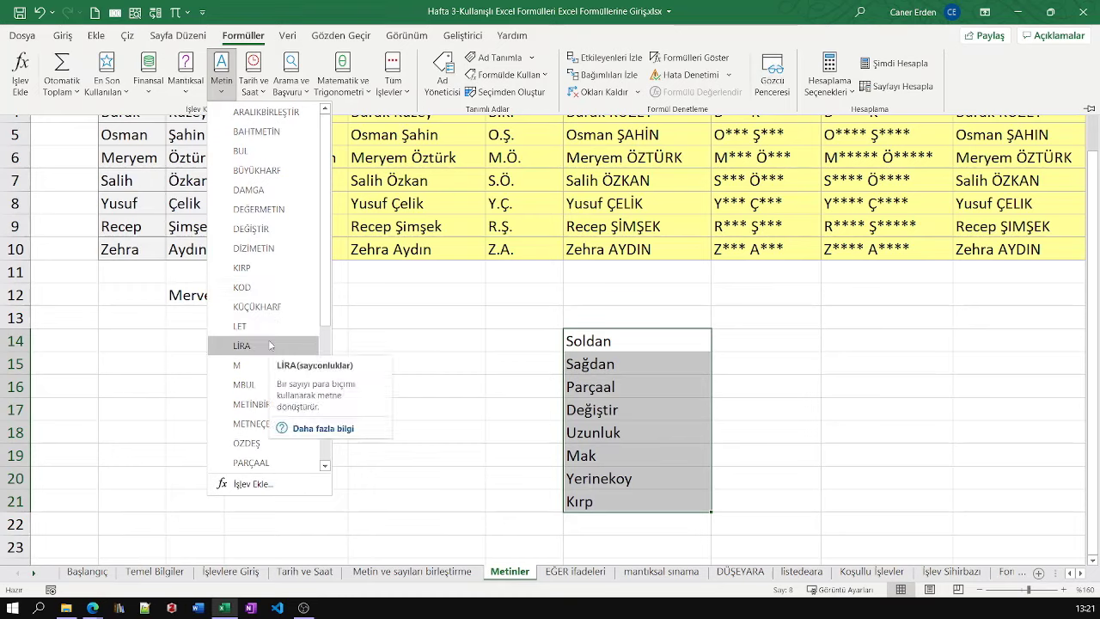
scroll(284, 335, "down", 2)
scroll(306, 321, "down", 2)
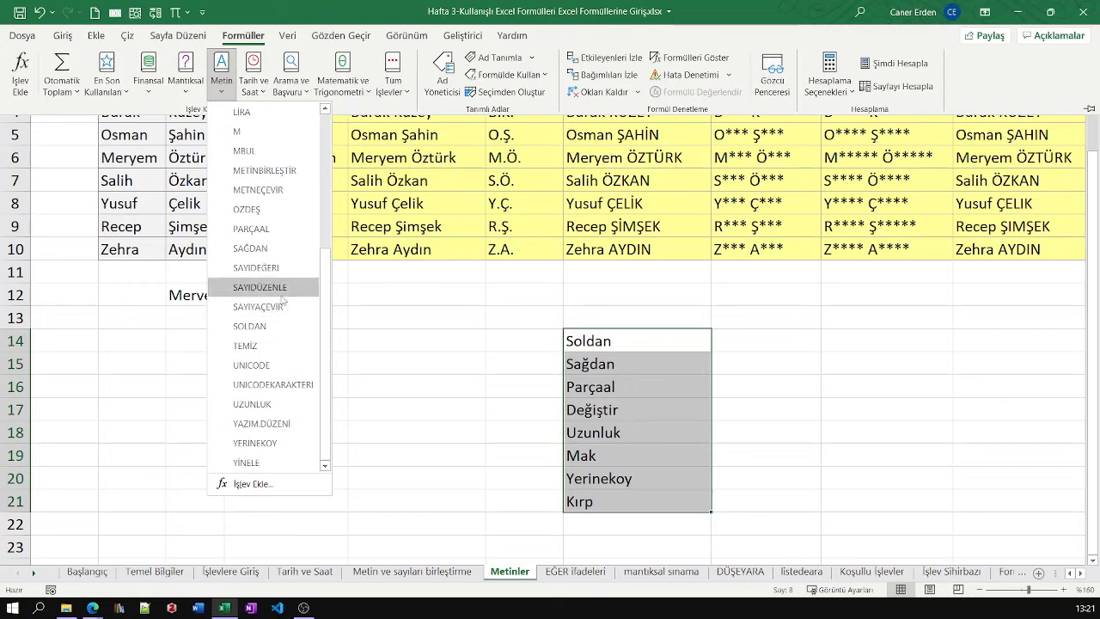
left_click(415, 386)
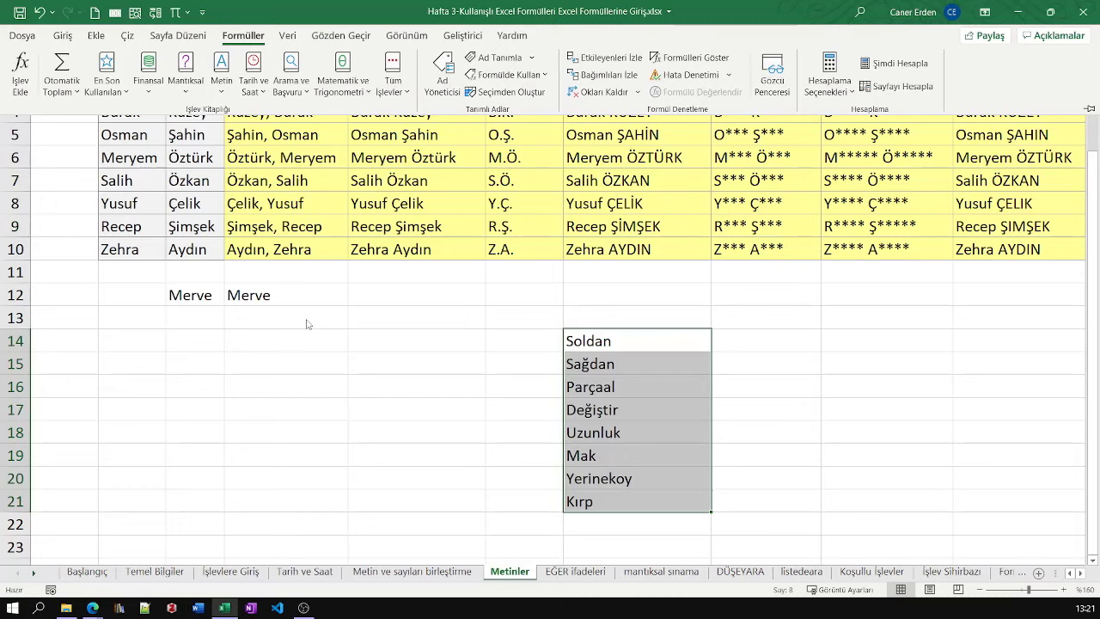
left_click(581, 572)
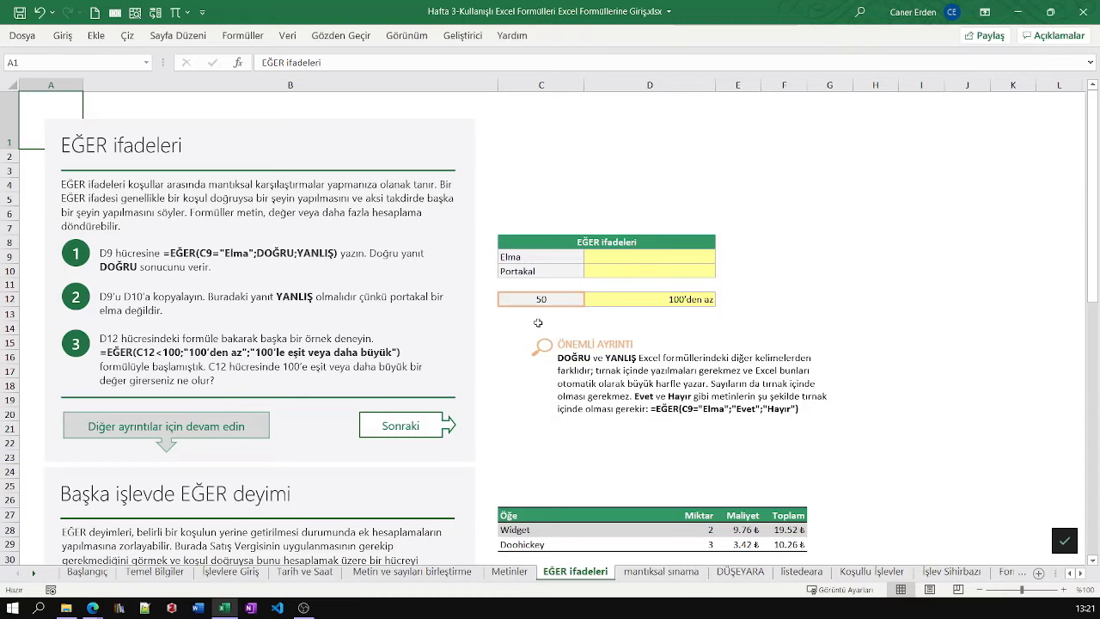
left_click(243, 35)
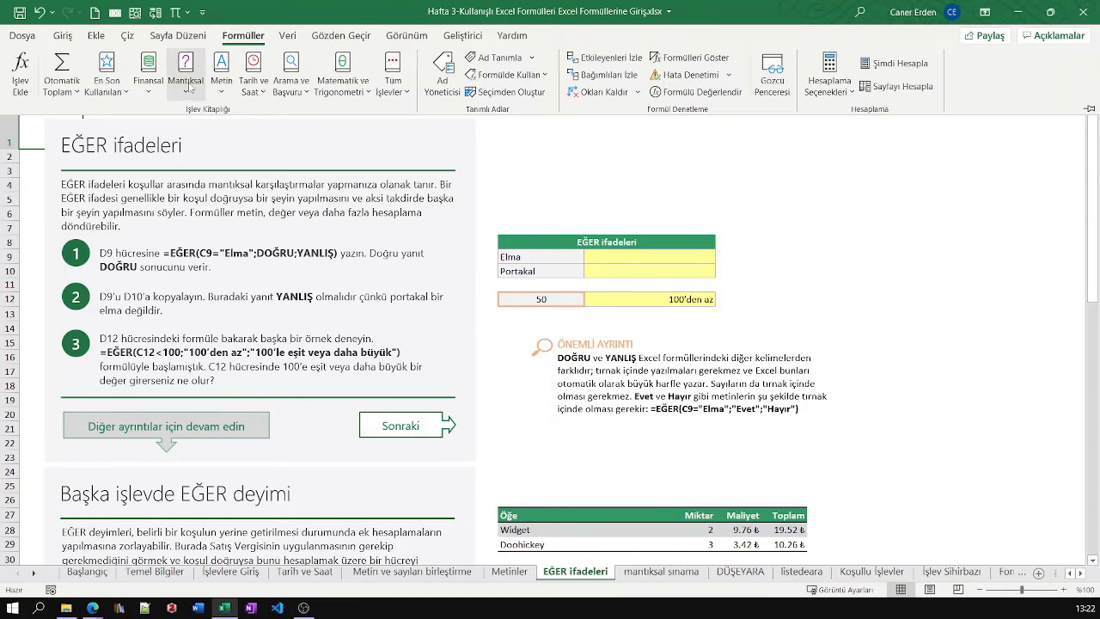
left_click(185, 73)
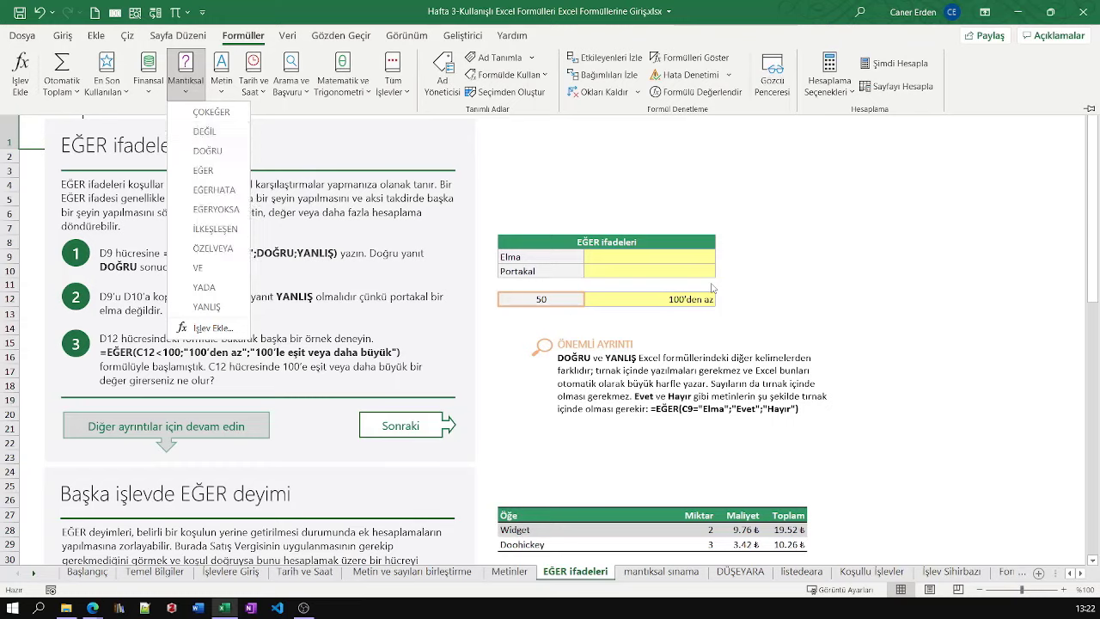
left_click(600, 255)
left_click(612, 259)
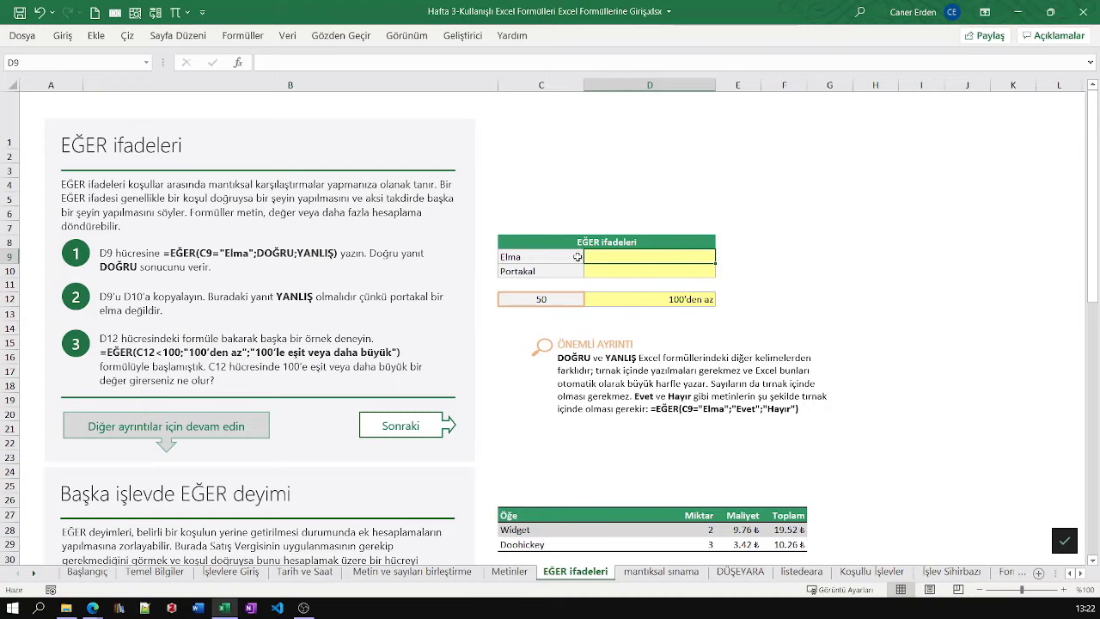
Enter =EĞER(C9="Elma";"DOĞRU";"YANLIŞ") in D9
double_click(615, 255)
type("=")
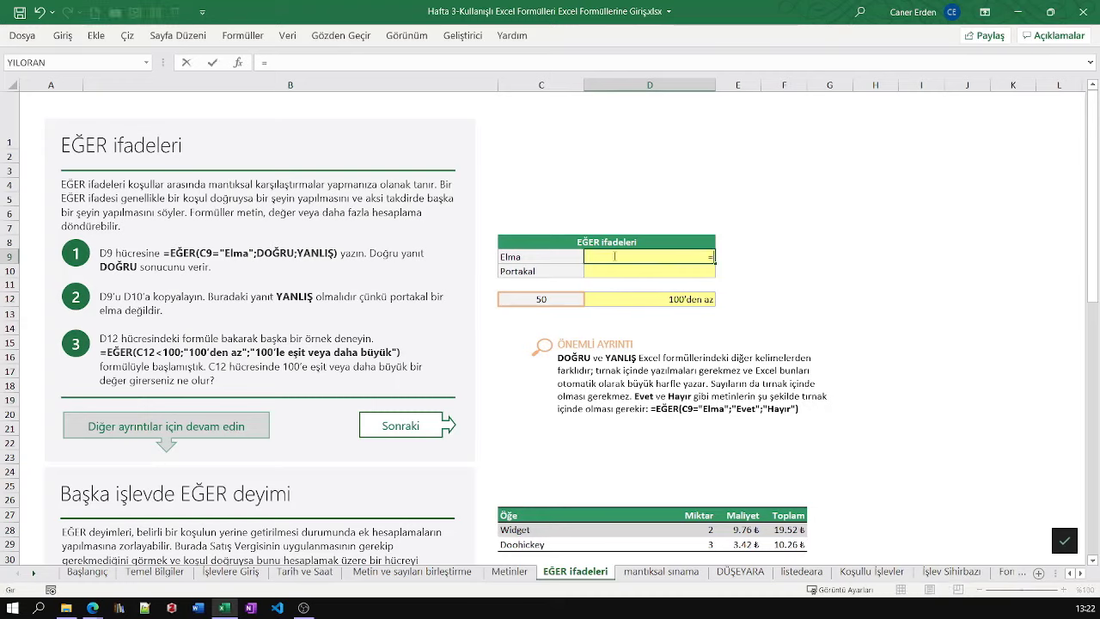
type("EĞER(")
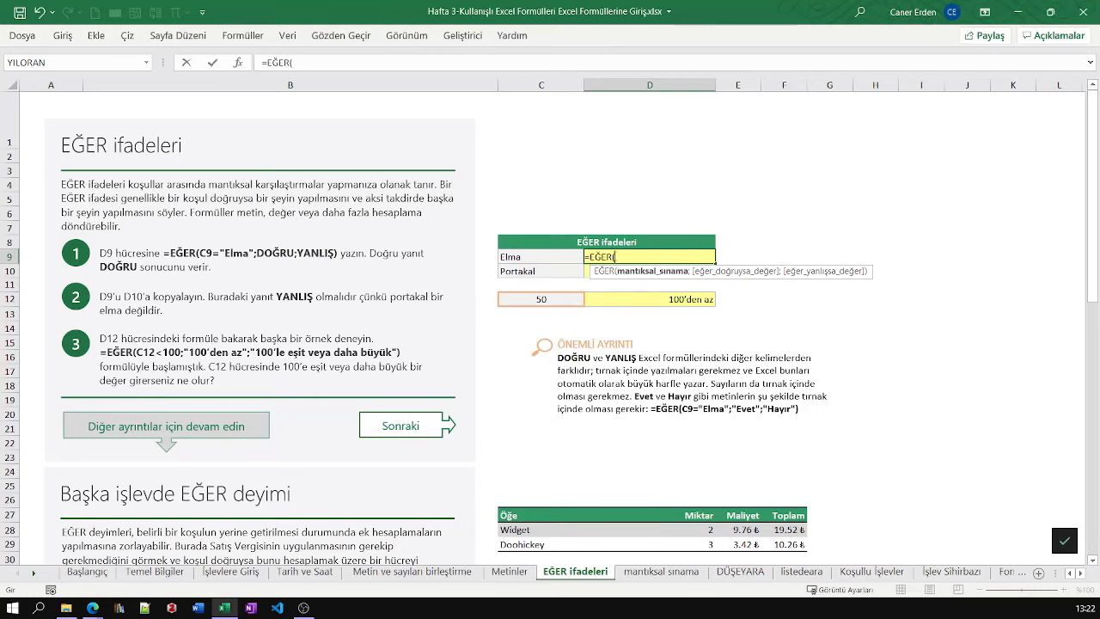
left_click(509, 258)
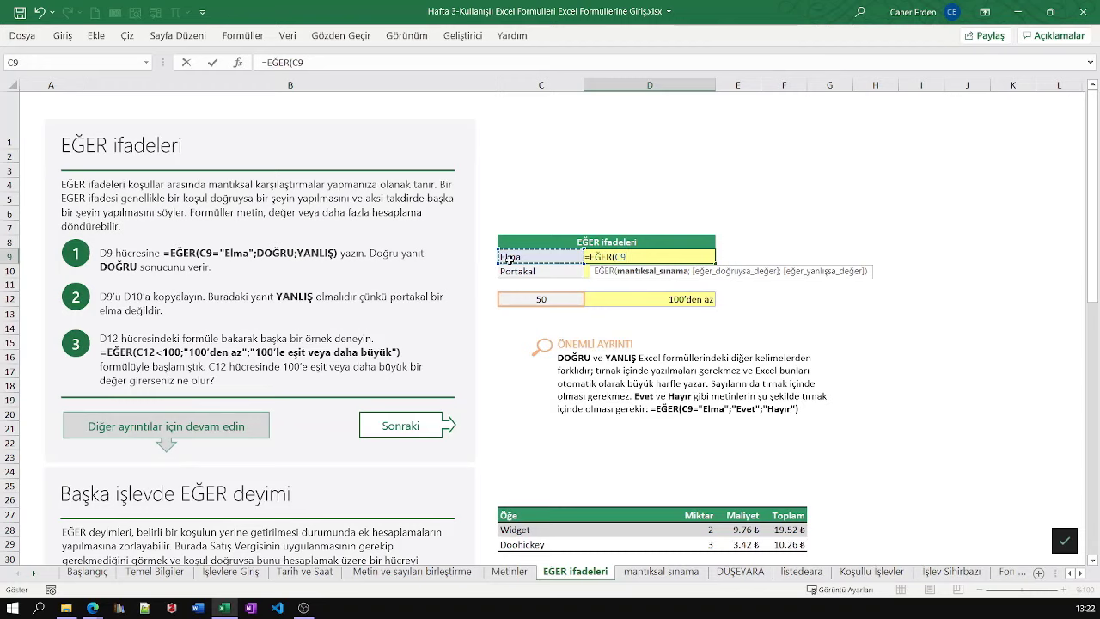
type("=")
type("\"El")
type("ma")
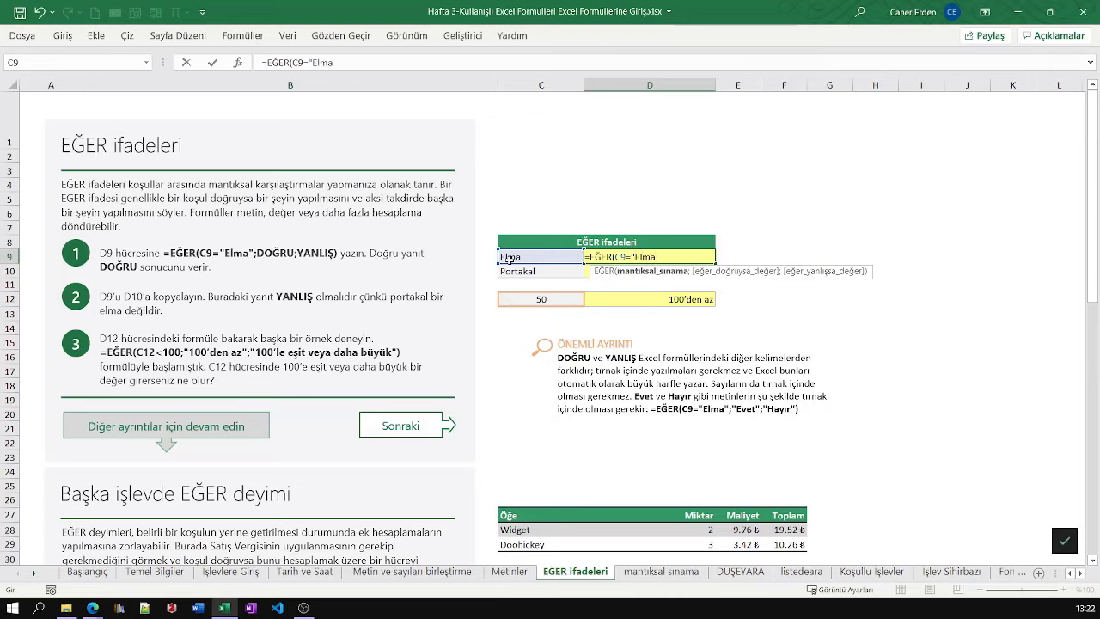
type("\";")
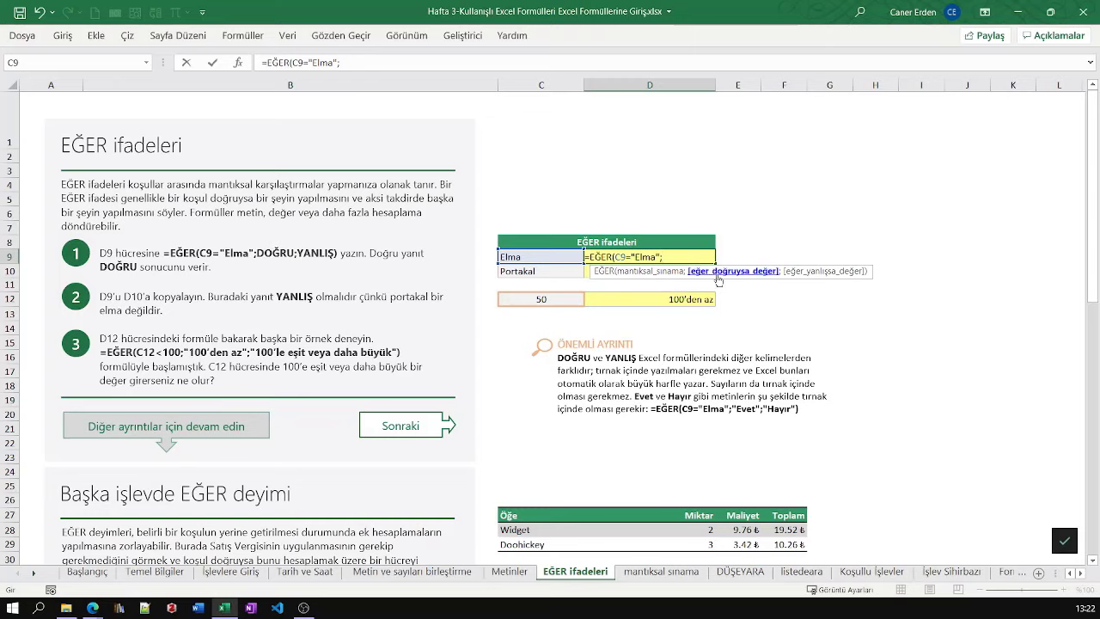
type("\"DOĞ")
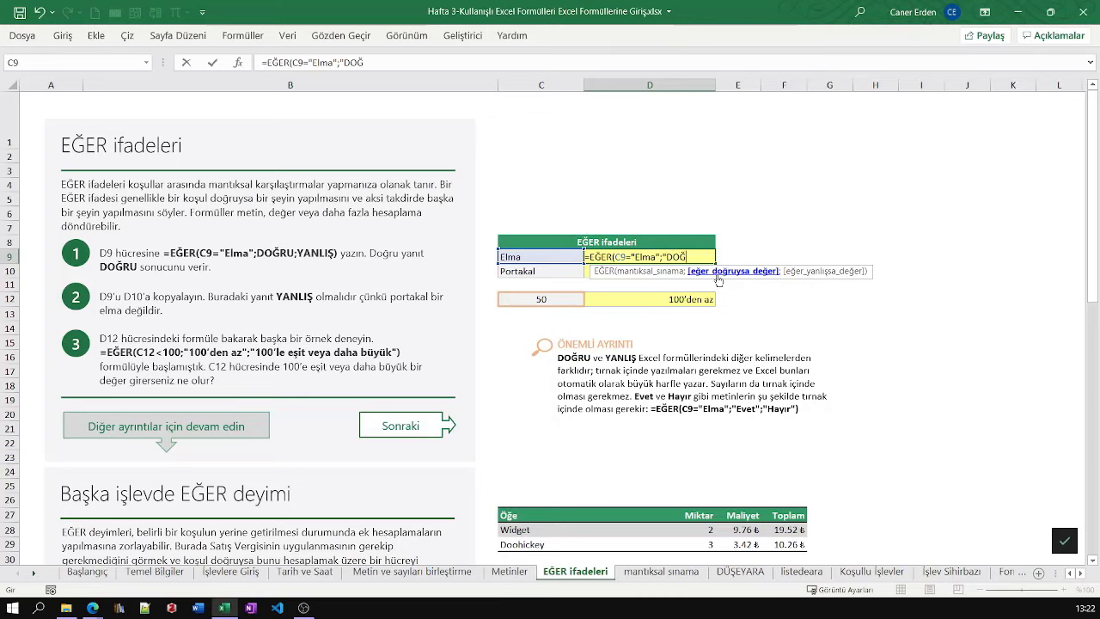
type("RU\"")
type(";")
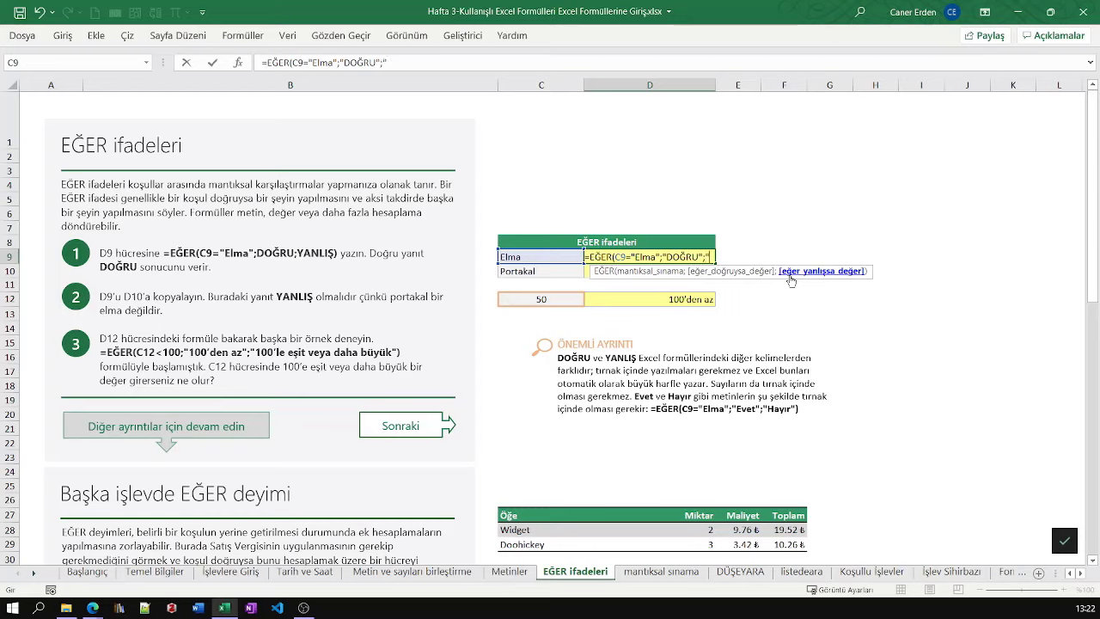
type("Y")
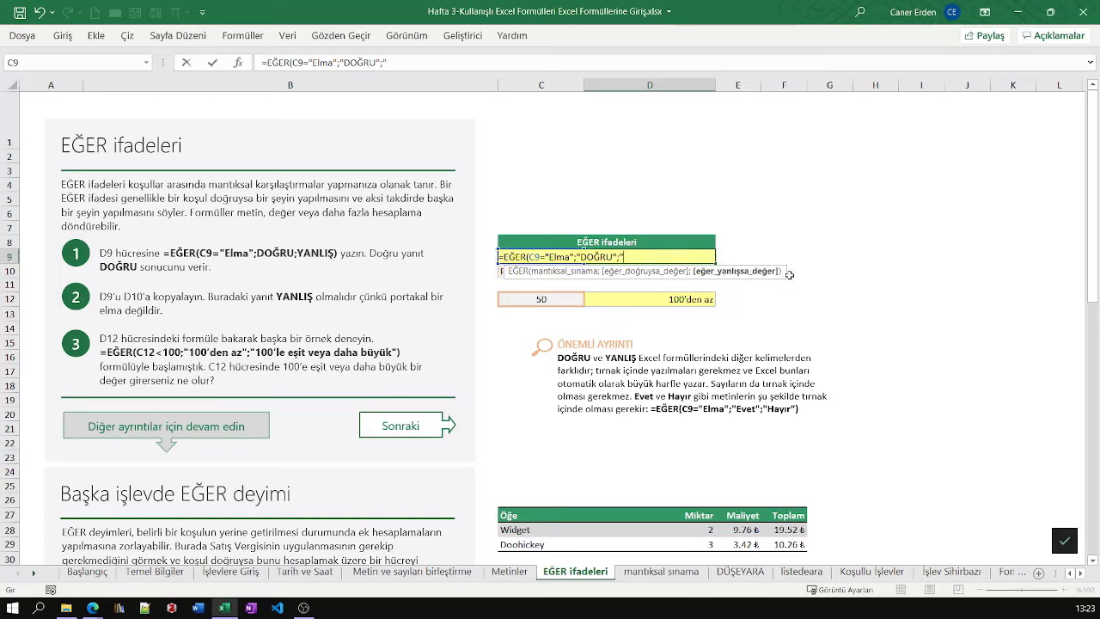
type("ANL")
type("IŞ\"")
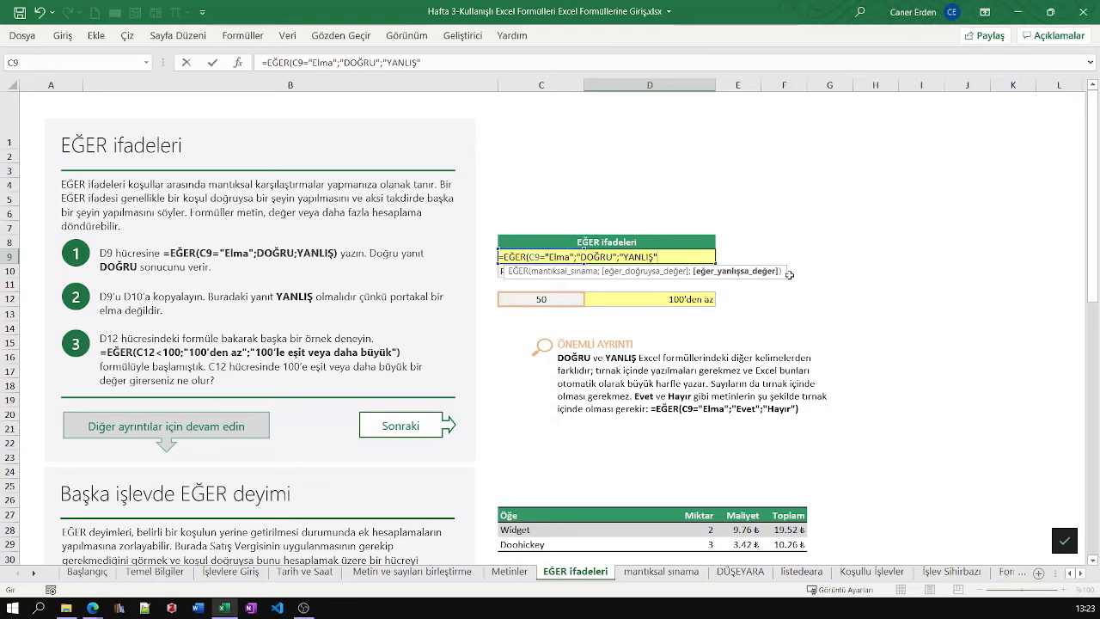
type(")")
key("Return")
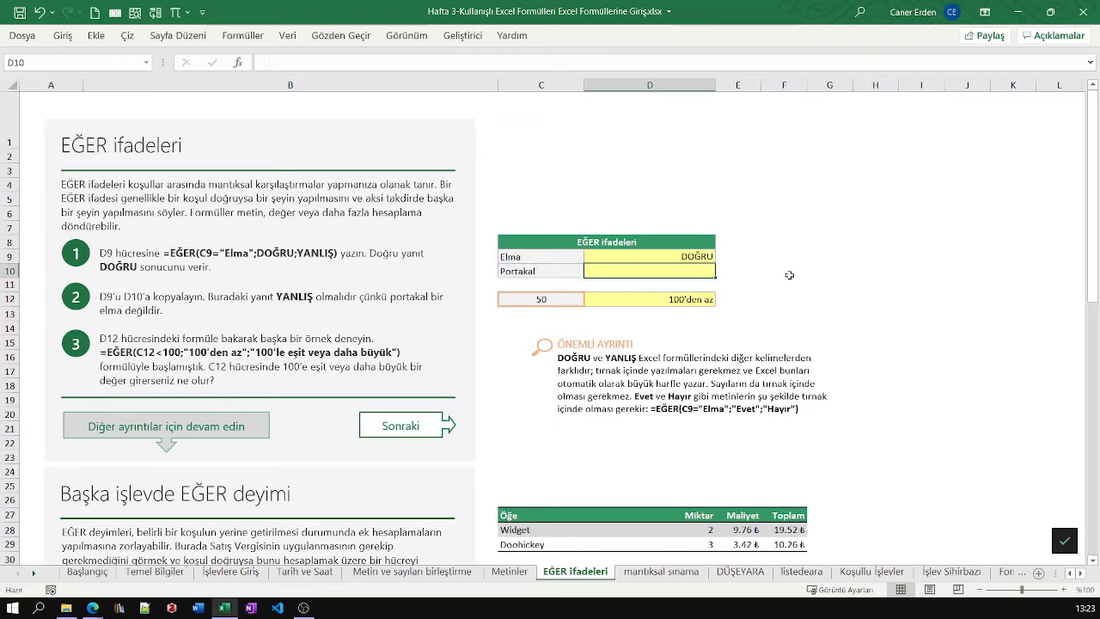
Review the DOĞRU and YANLIŞ result arguments of the D9 formula without changing it
left_click(707, 258)
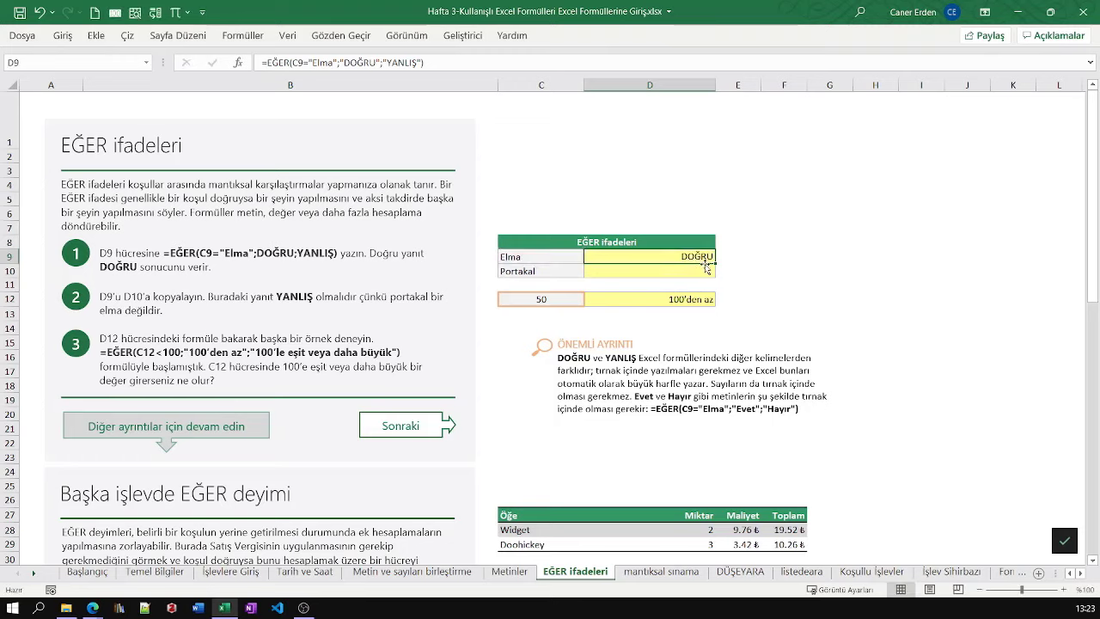
left_click(704, 269)
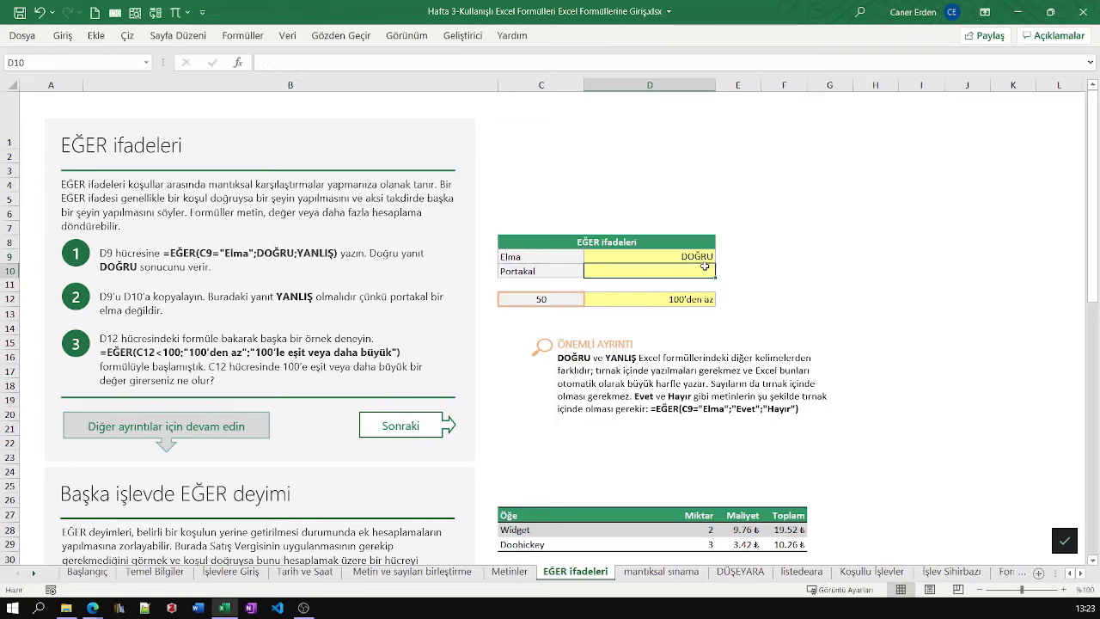
double_click(636, 257)
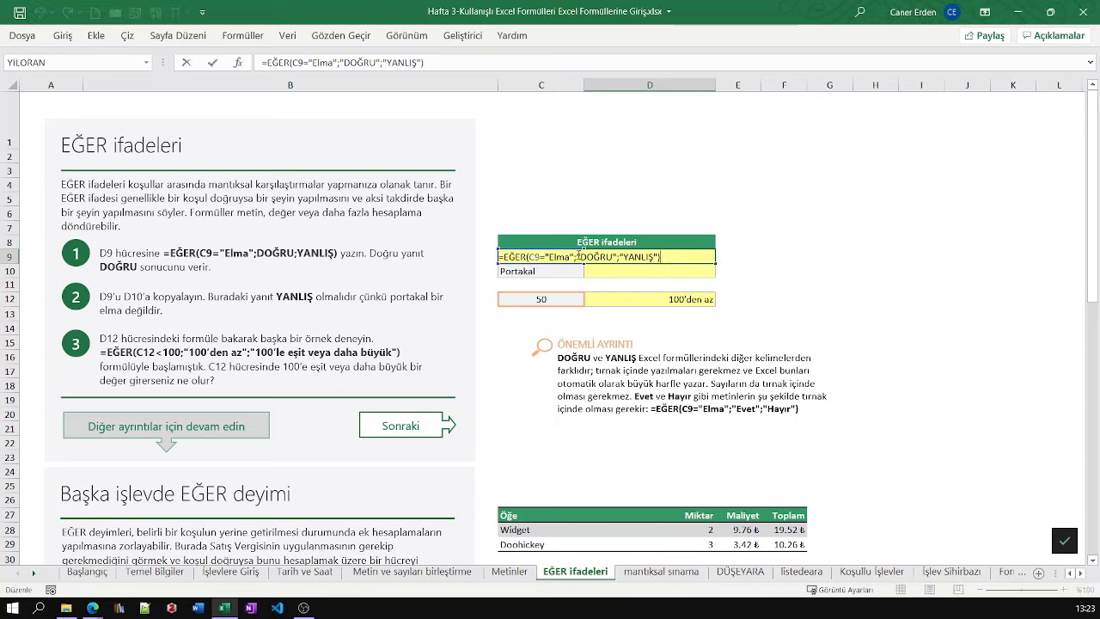
left_click_drag(578, 257, 618, 257)
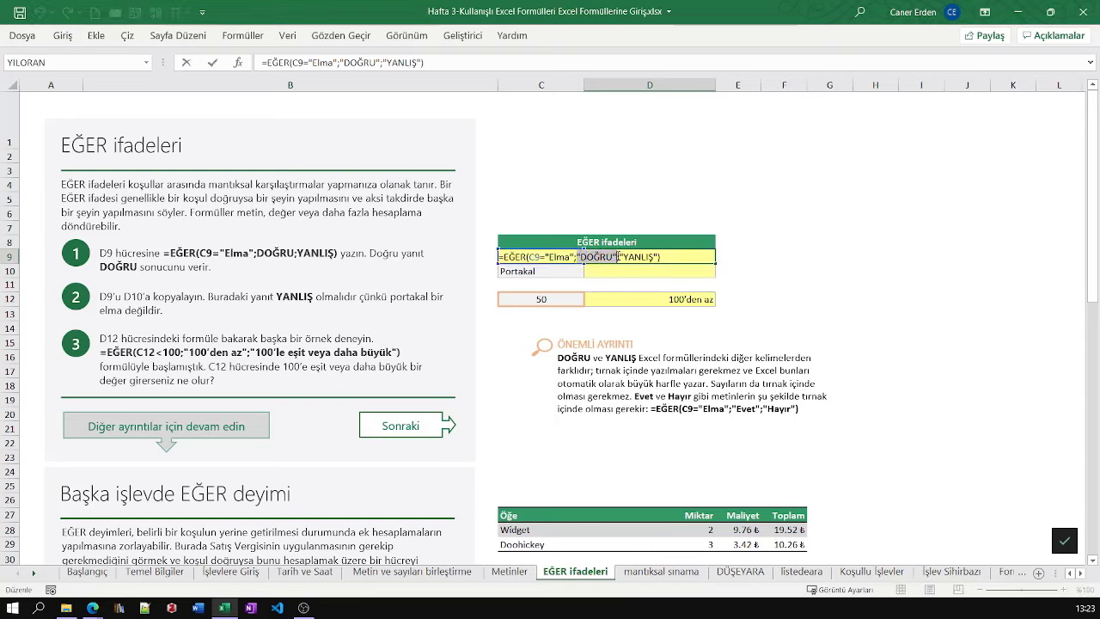
left_click_drag(620, 257, 659, 256)
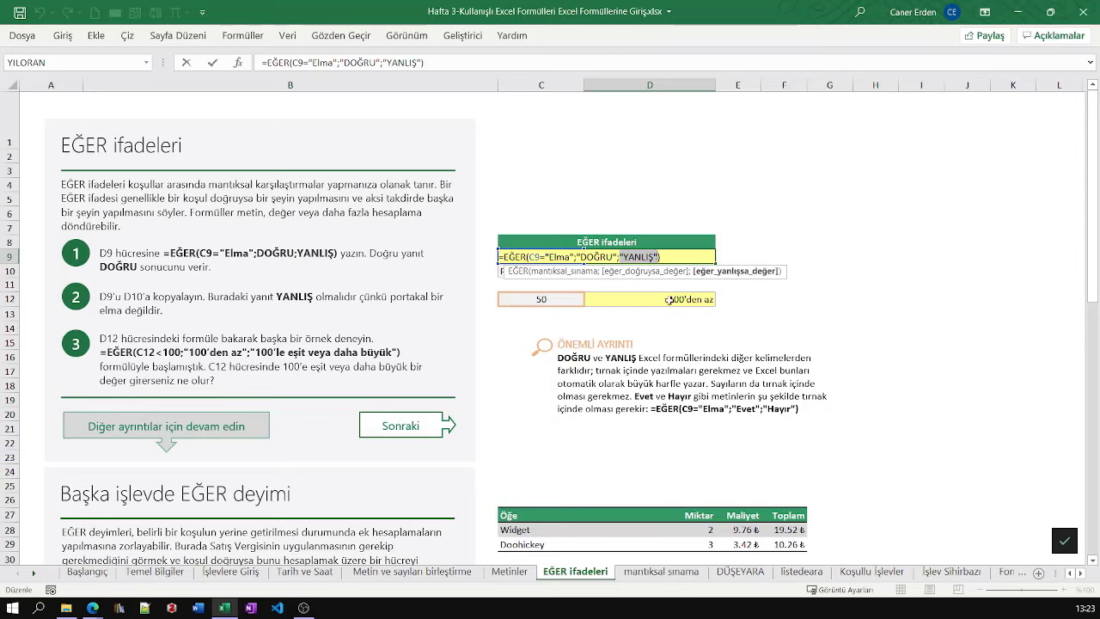
key("ctrl+Return")
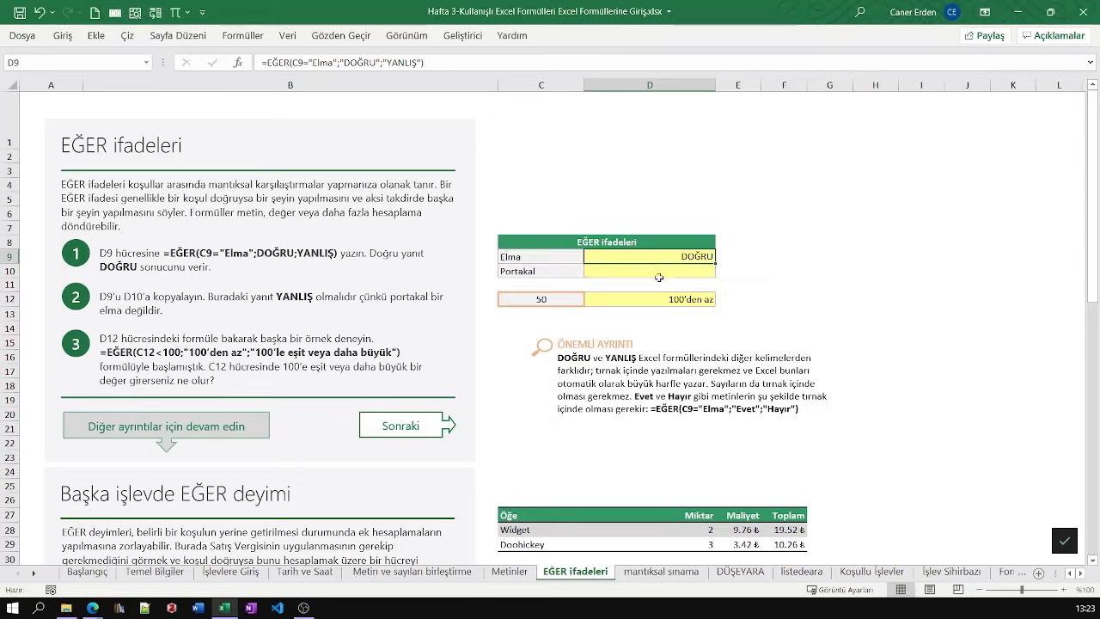
left_click(658, 269)
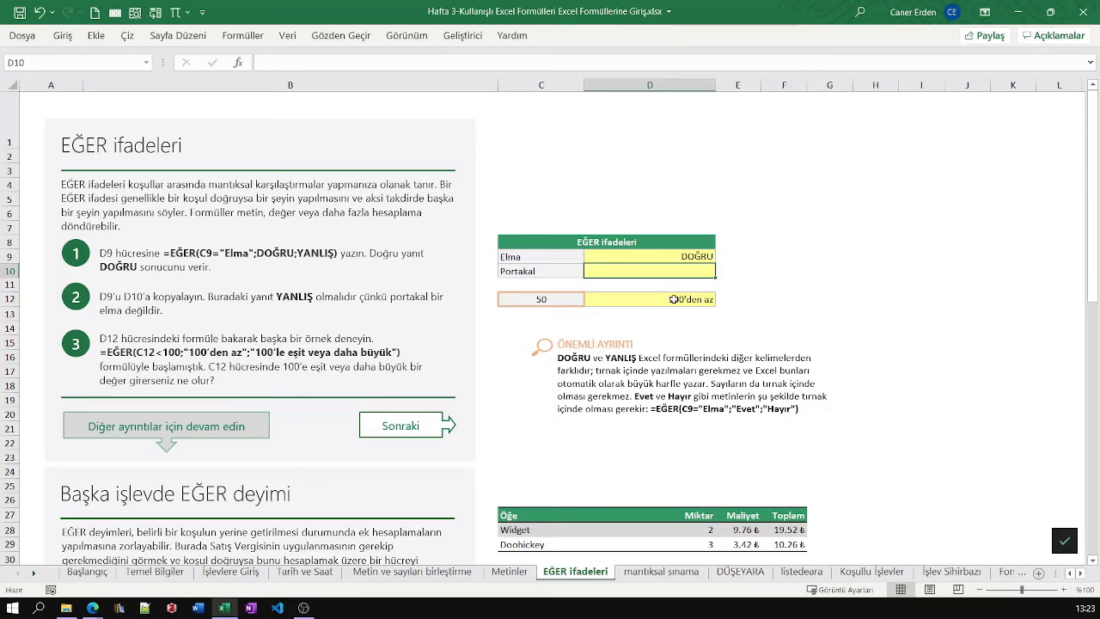
Inspect D12's EĞER formula and its C12 condition reference
left_click(667, 302)
left_click(525, 303)
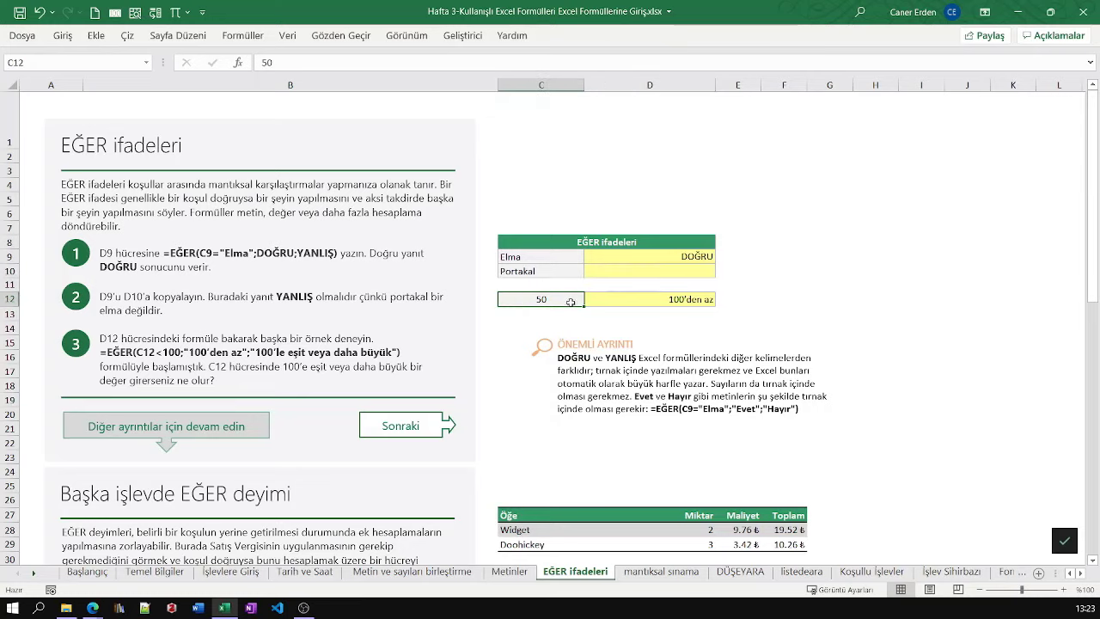
left_click(659, 302)
double_click(659, 300)
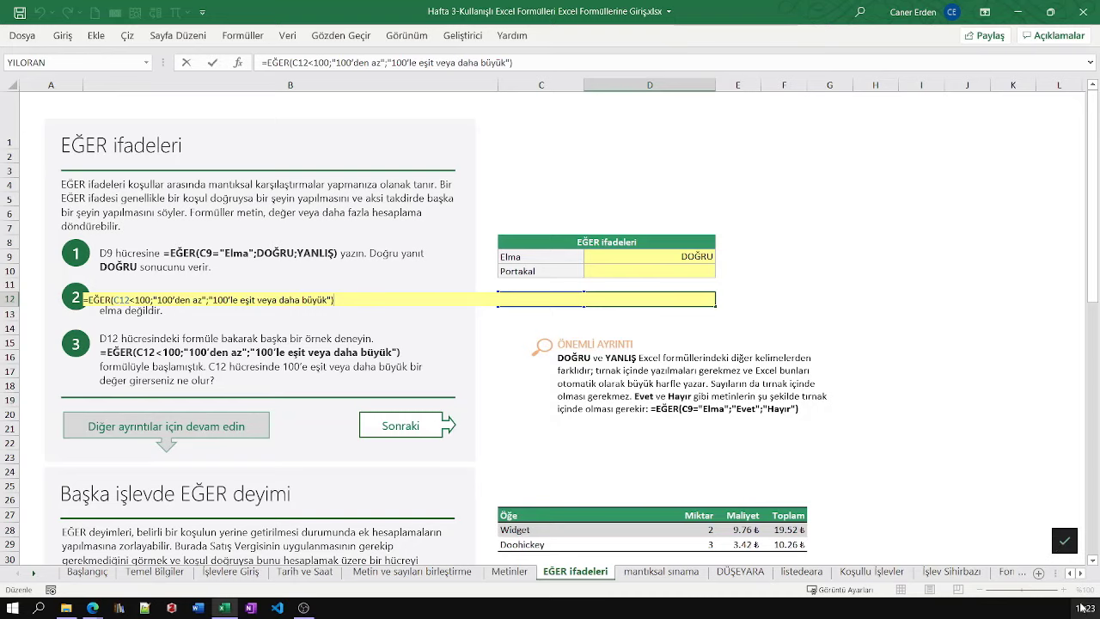
left_click(937, 487)
scroll(936, 487, "up", 3)
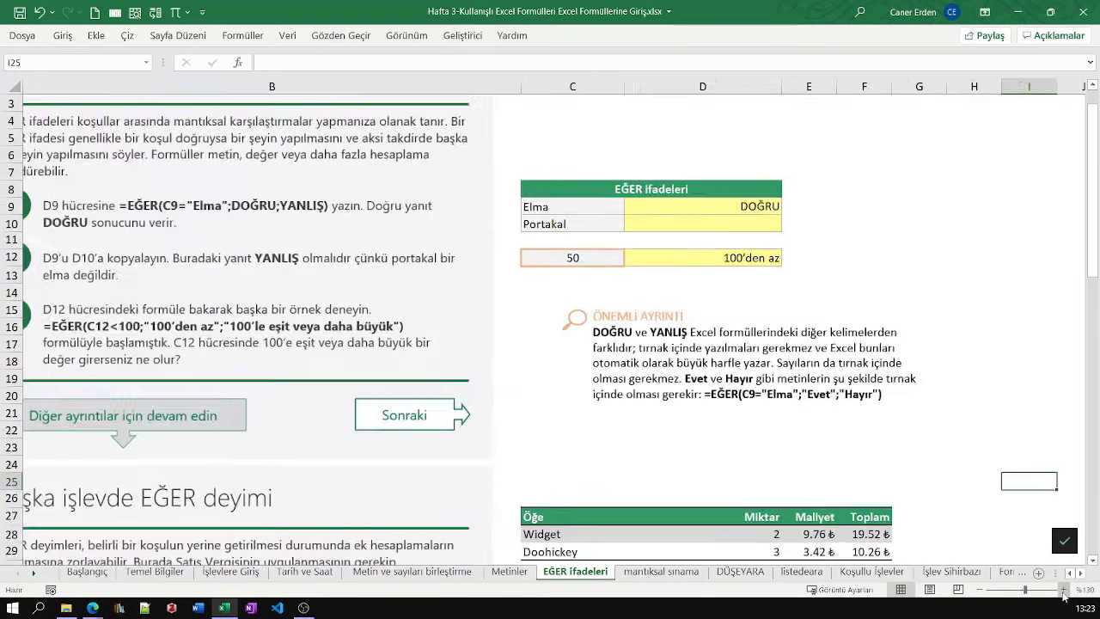
left_click(230, 242)
double_click(230, 242)
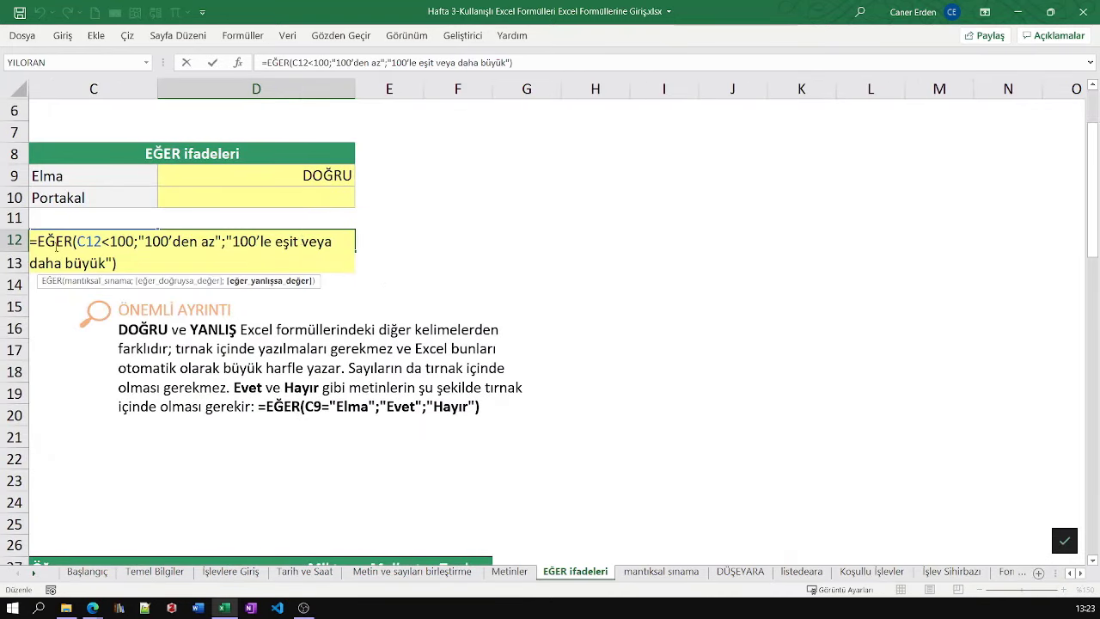
mouse_move(76, 242)
left_mouse_down()
mouse_move(338, 241)
mouse_move(112, 263)
mouse_move(129, 261)
left_mouse_up()
key("Return")
Test the D12 formula by setting C12 to 101, then restore C12 to 50
left_click(115, 247)
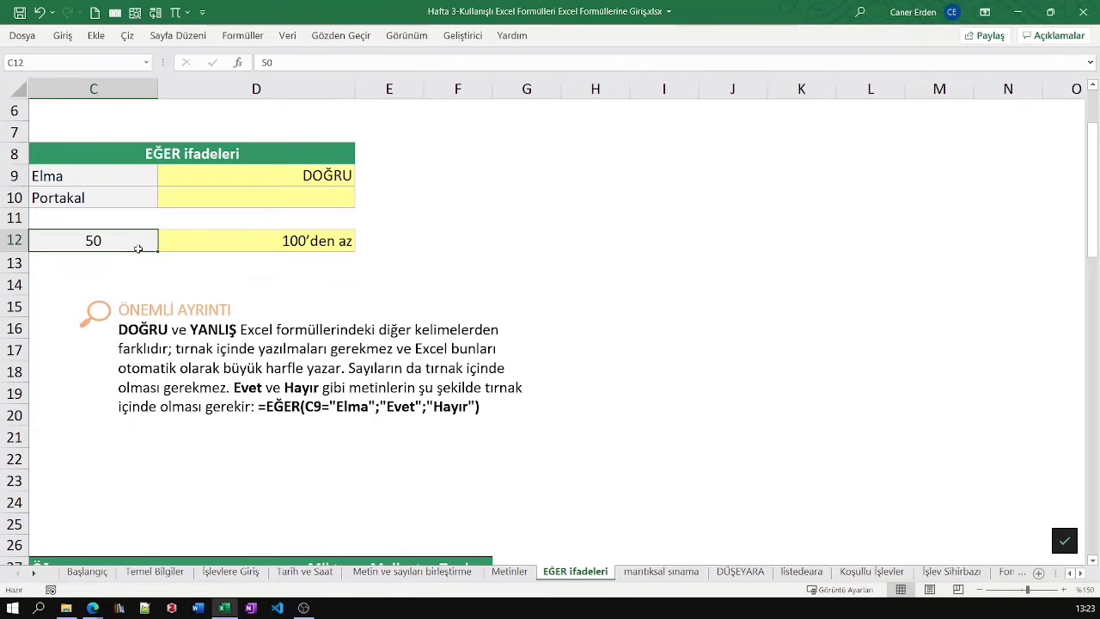
type("101")
key("Return")
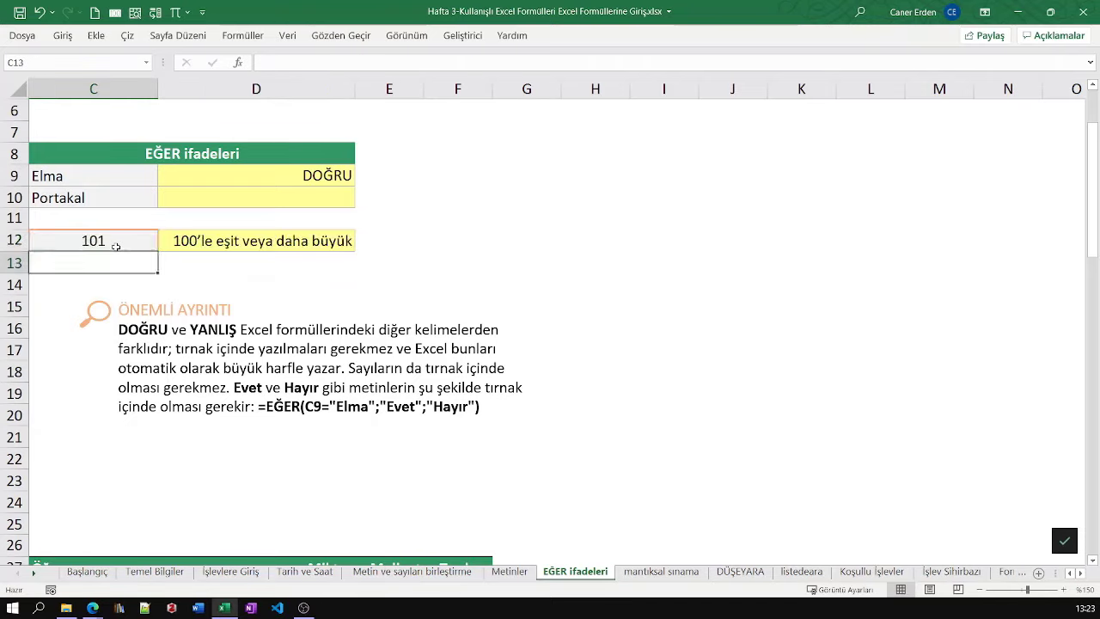
left_click(196, 242)
left_click(153, 244)
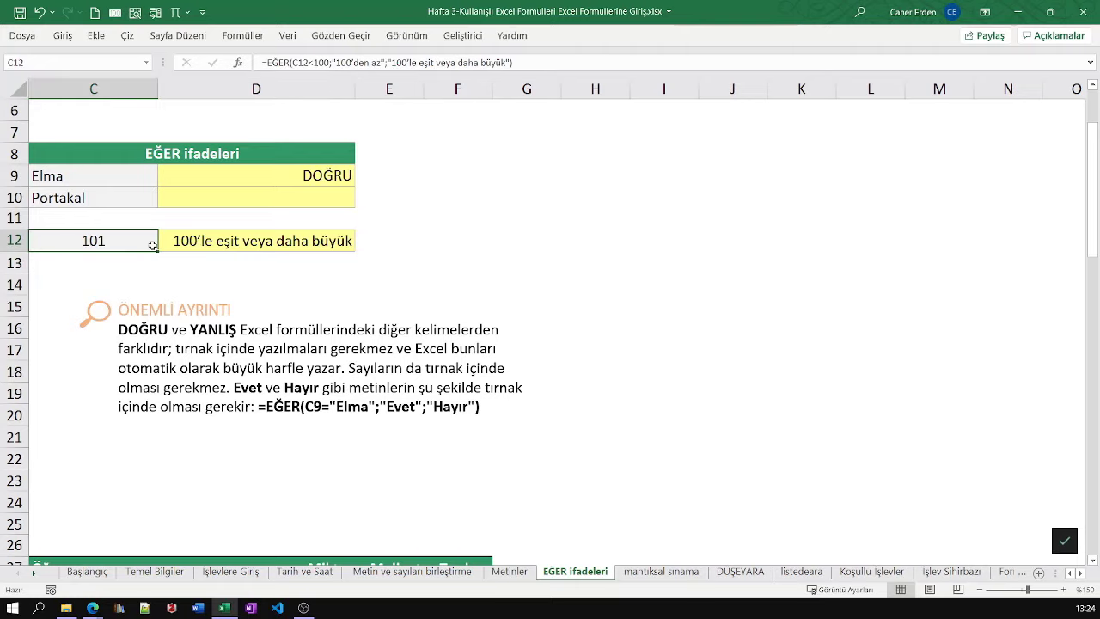
type("50")
key("Return")
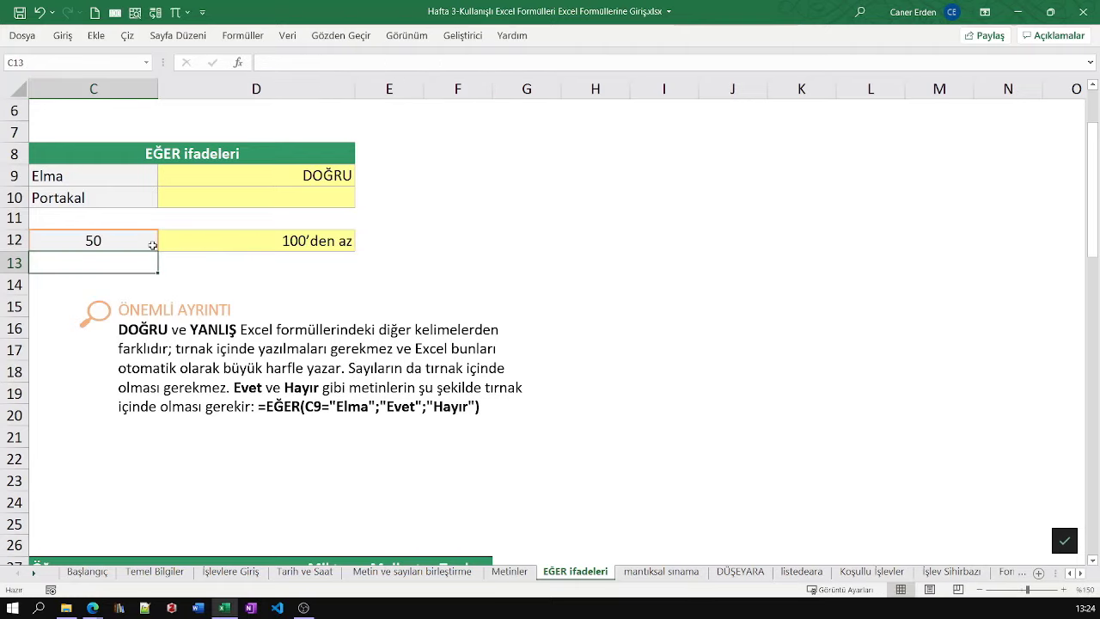
Zoom back out and highlight the example formula TOPLA(D28:D29)*1.25;0 in the instructions
left_click(979, 590)
left_click(979, 590)
left_click(979, 590)
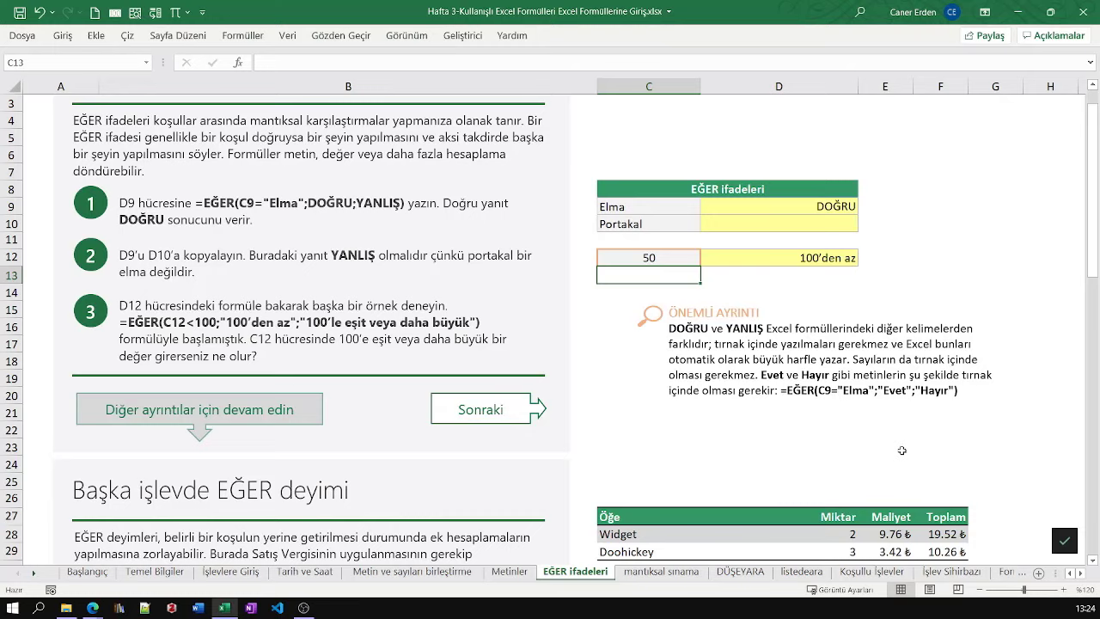
left_click(597, 383)
scroll(599, 384, "down", 3)
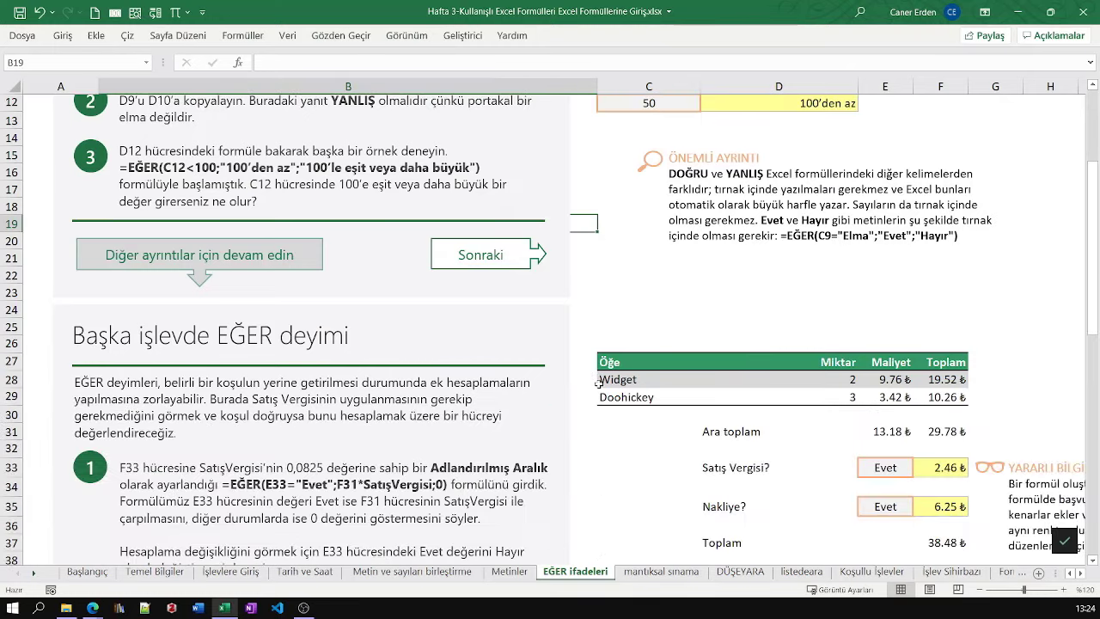
scroll(599, 384, "down", 2)
scroll(599, 384, "down", 1)
scroll(599, 384, "down", 2)
scroll(599, 385, "down", 2)
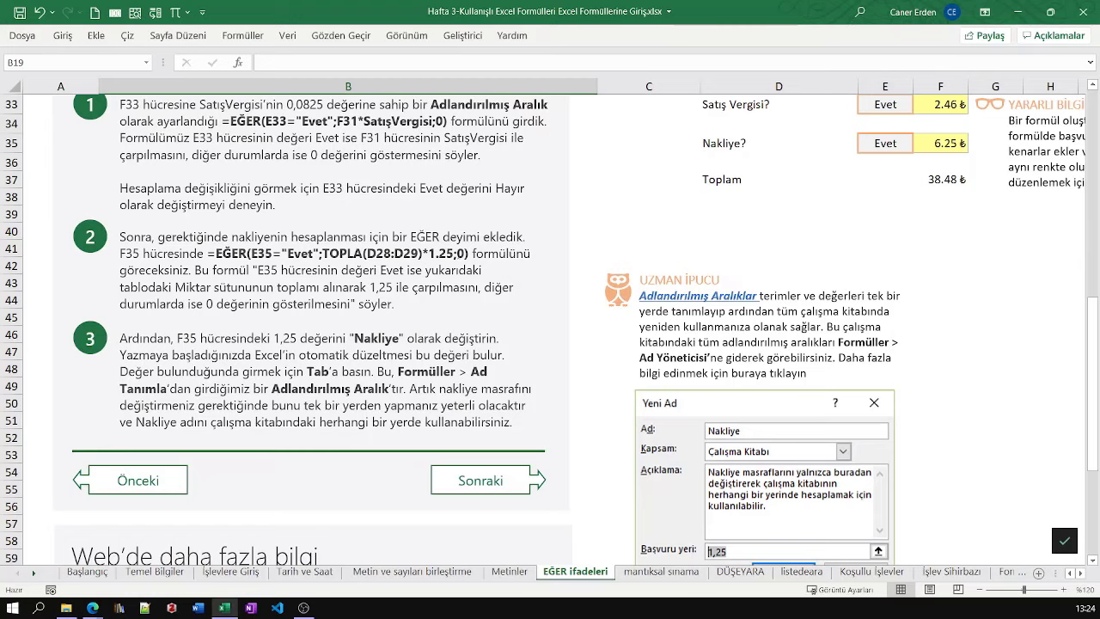
mouse_move(458, 254)
left_mouse_down()
mouse_move(366, 253)
mouse_move(394, 253)
left_mouse_up()
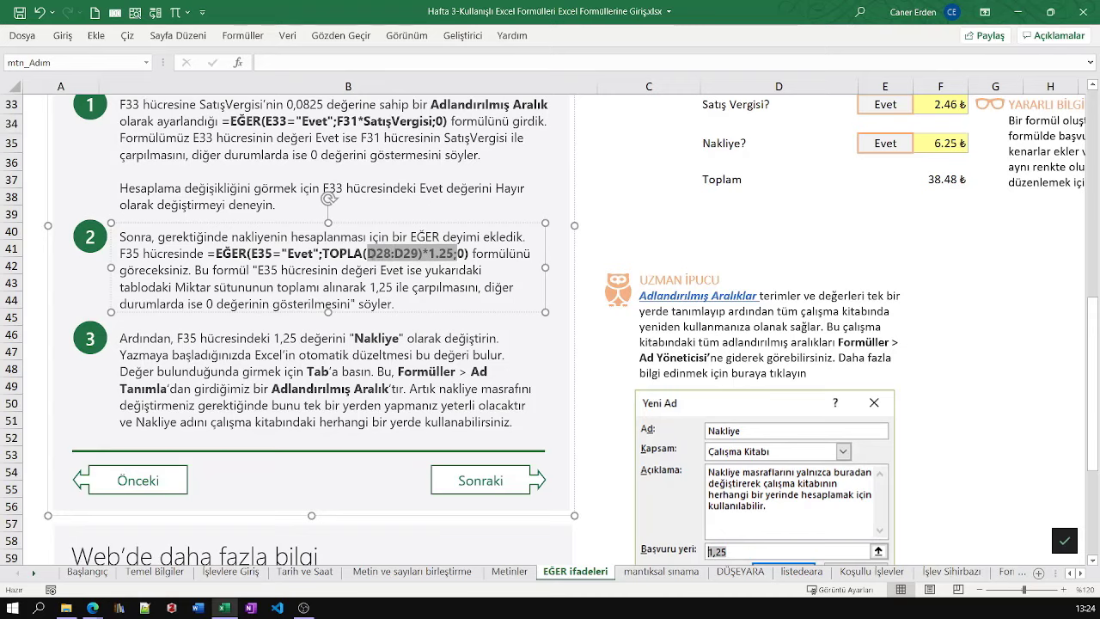
left_click_drag(395, 254, 343, 255)
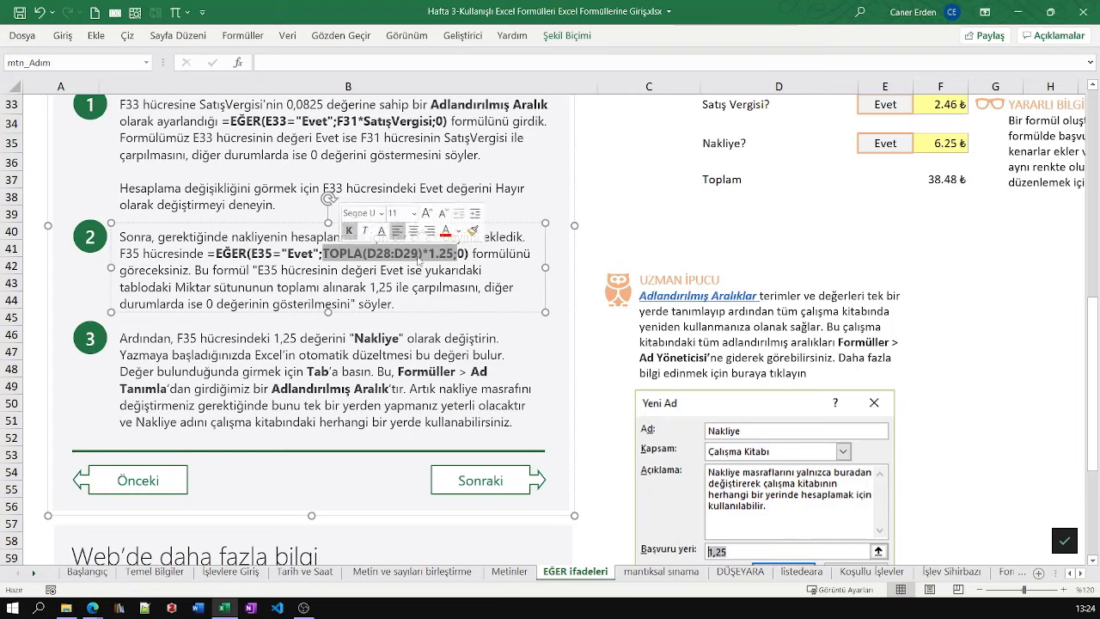
left_click(461, 253)
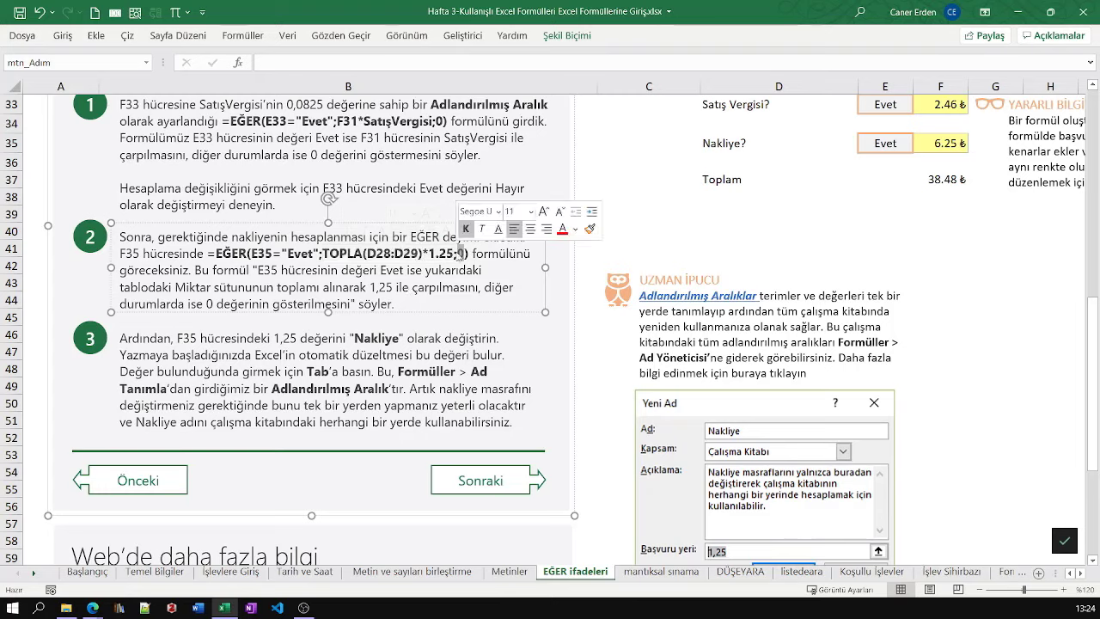
left_click_drag(461, 253, 322, 254)
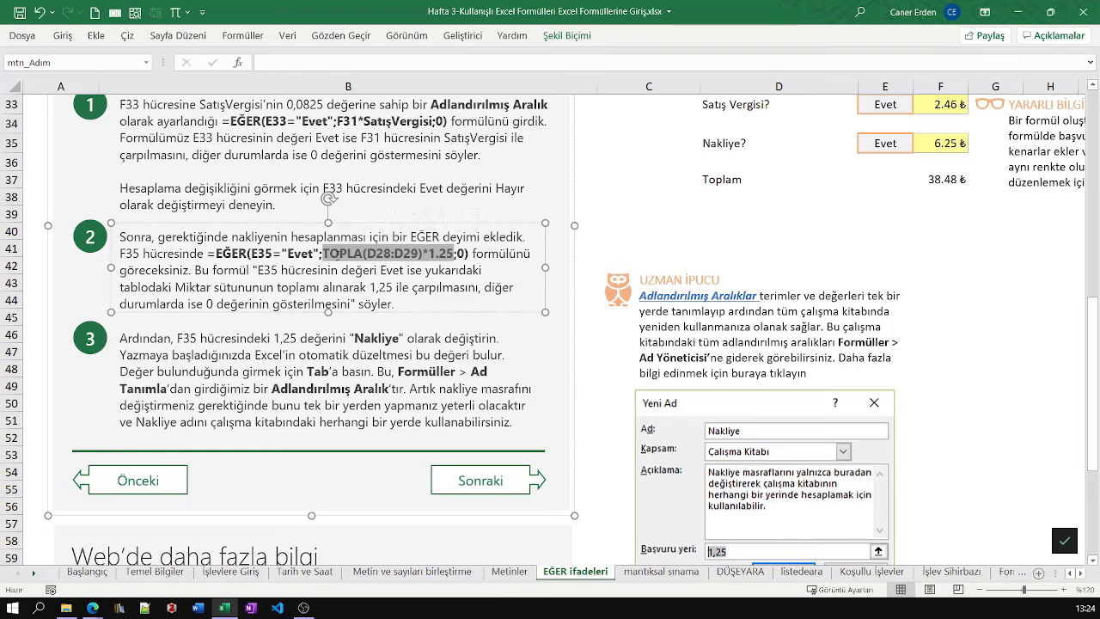
left_click(394, 303)
left_click_drag(455, 254, 470, 254)
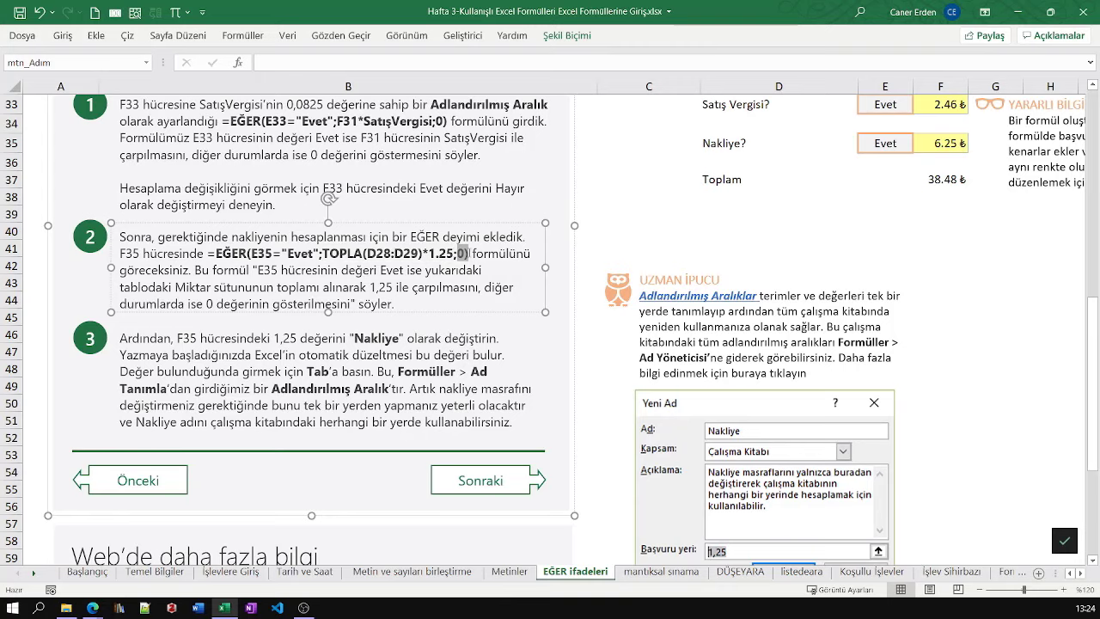
Move to the mantıksal sınama sheet with the grade table
scroll(473, 368, "down", 2)
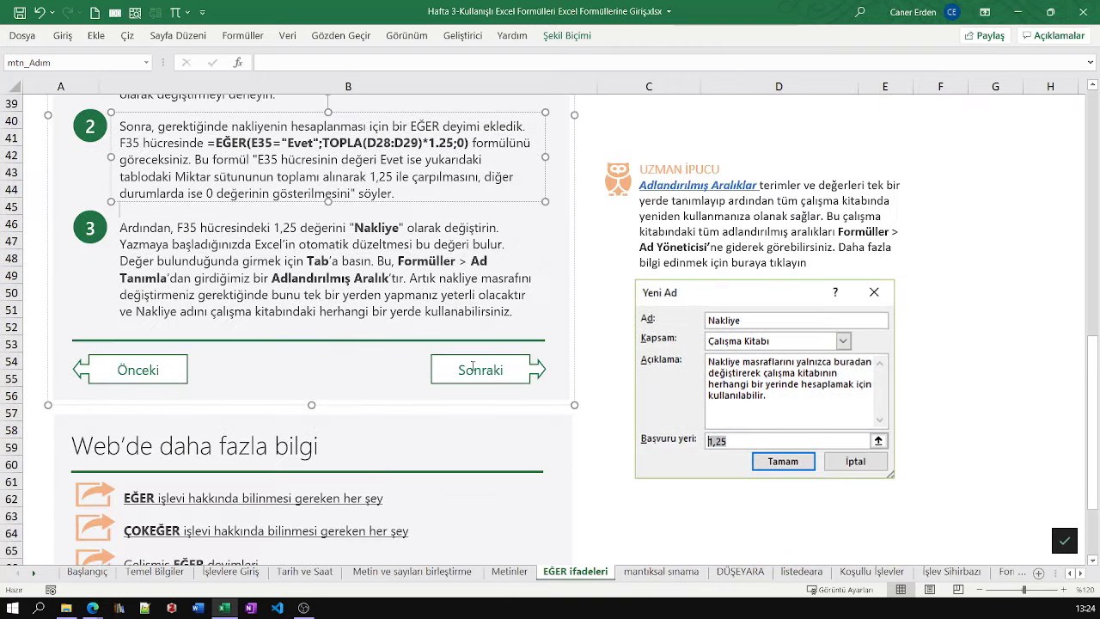
scroll(472, 368, "down", 2)
left_click(658, 572)
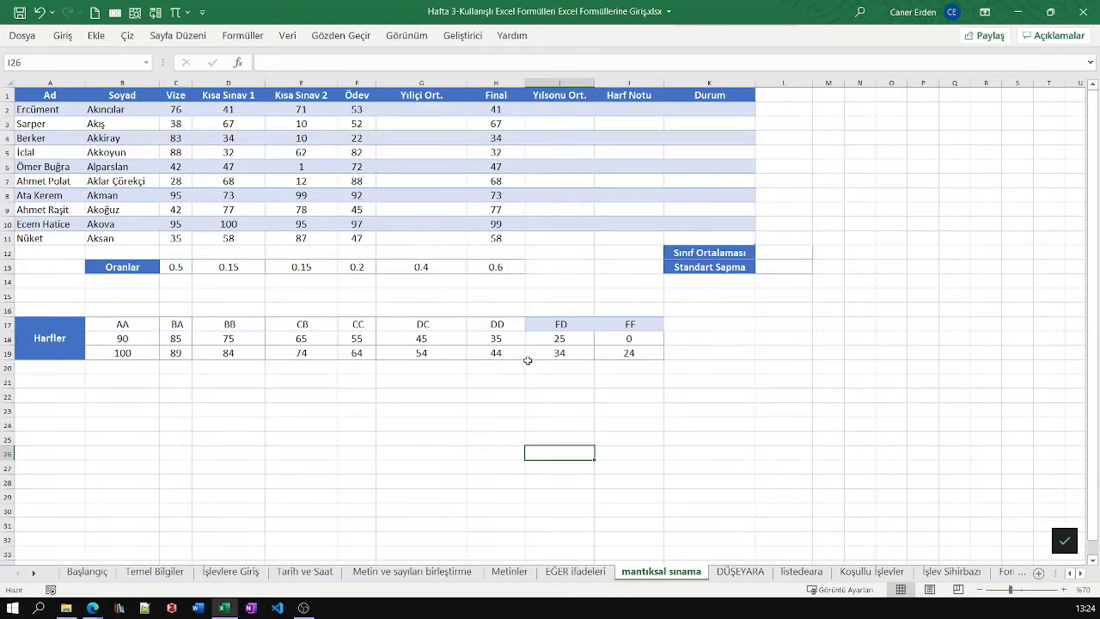
scroll(123, 145, "up", 3)
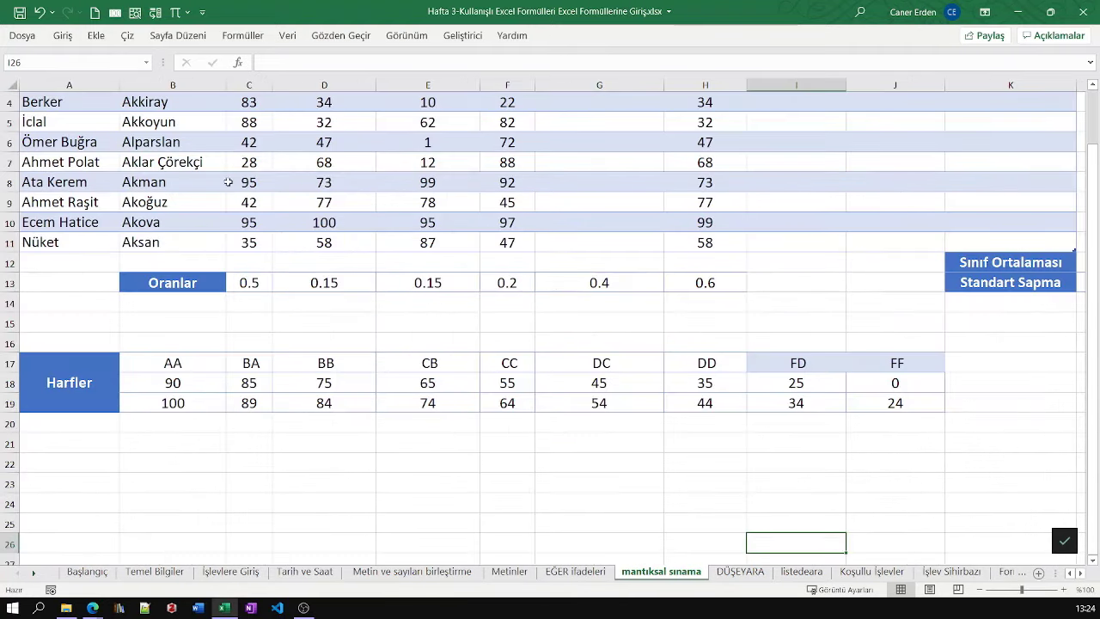
scroll(315, 206, "up", 1)
scroll(316, 207, "down", 1)
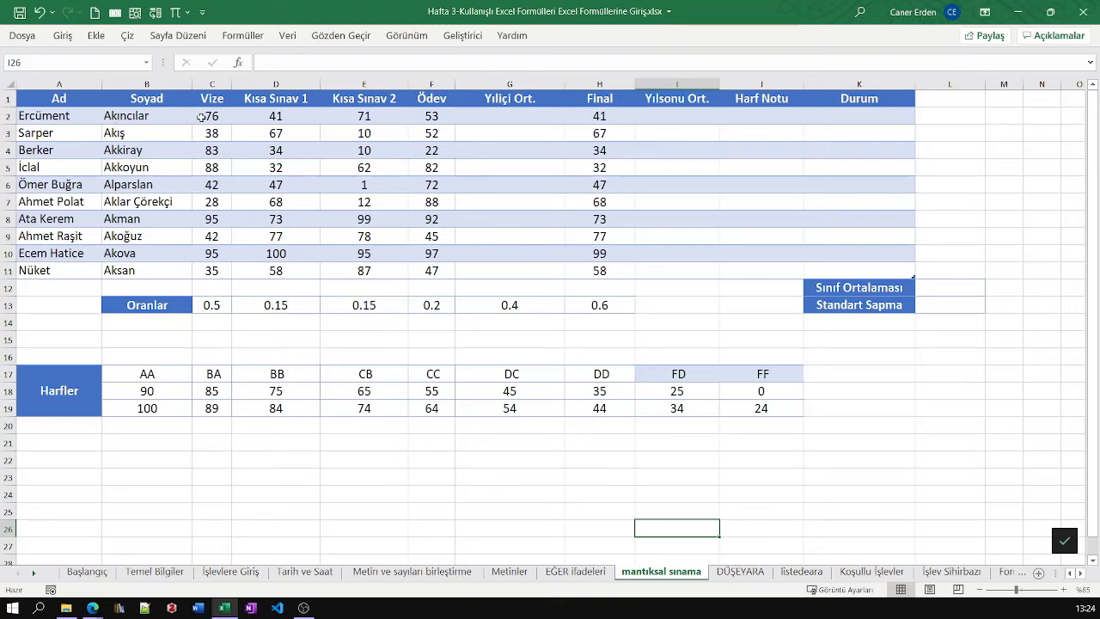
left_click_drag(206, 118, 219, 267)
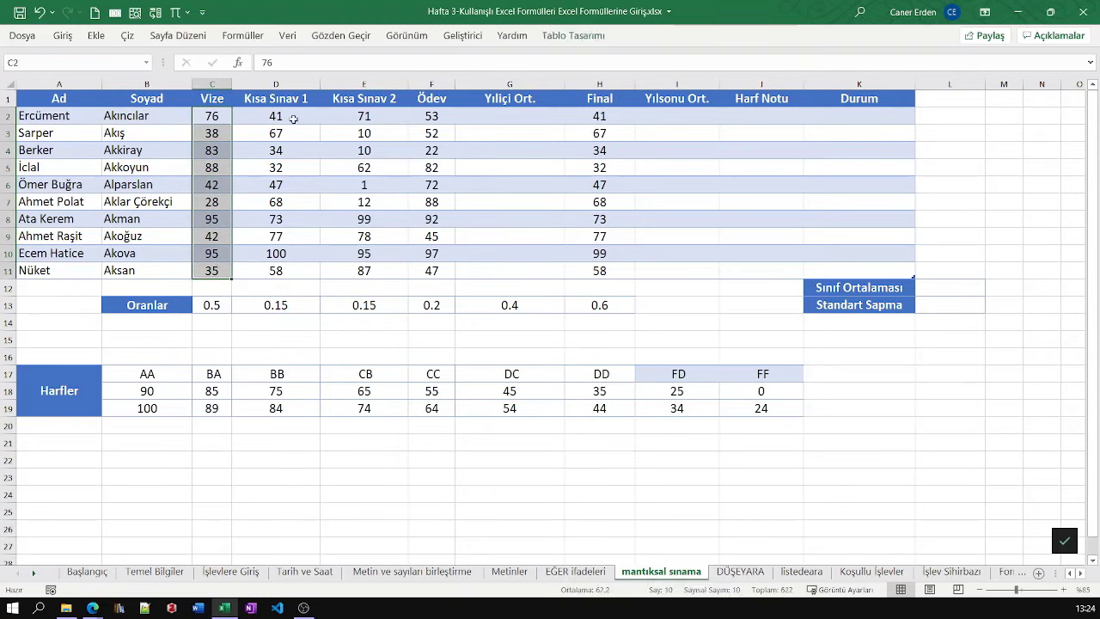
left_click_drag(290, 115, 307, 270)
mouse_move(364, 115)
left_mouse_down()
mouse_move(379, 172)
mouse_move(369, 272)
left_mouse_up()
left_click_drag(438, 115, 430, 268)
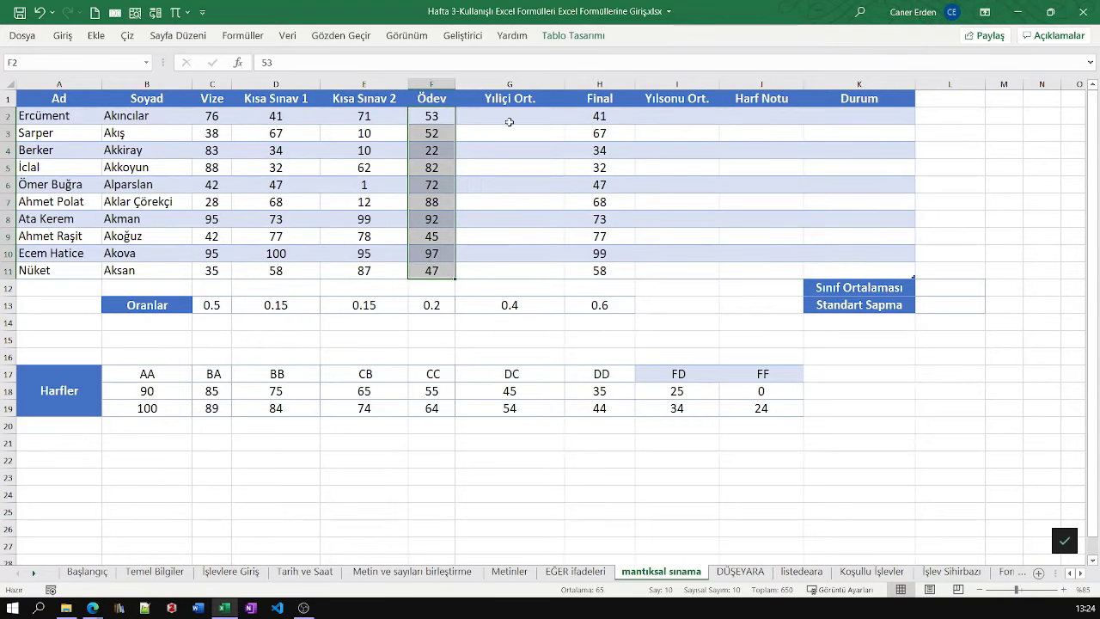
left_click_drag(509, 121, 499, 269)
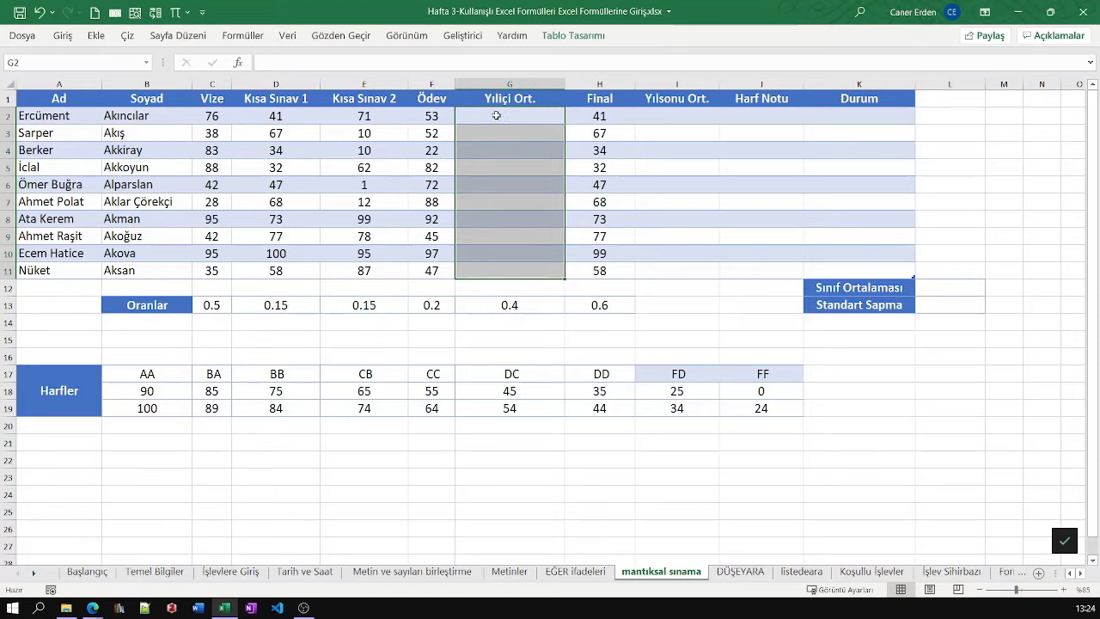
left_click_drag(496, 115, 491, 270)
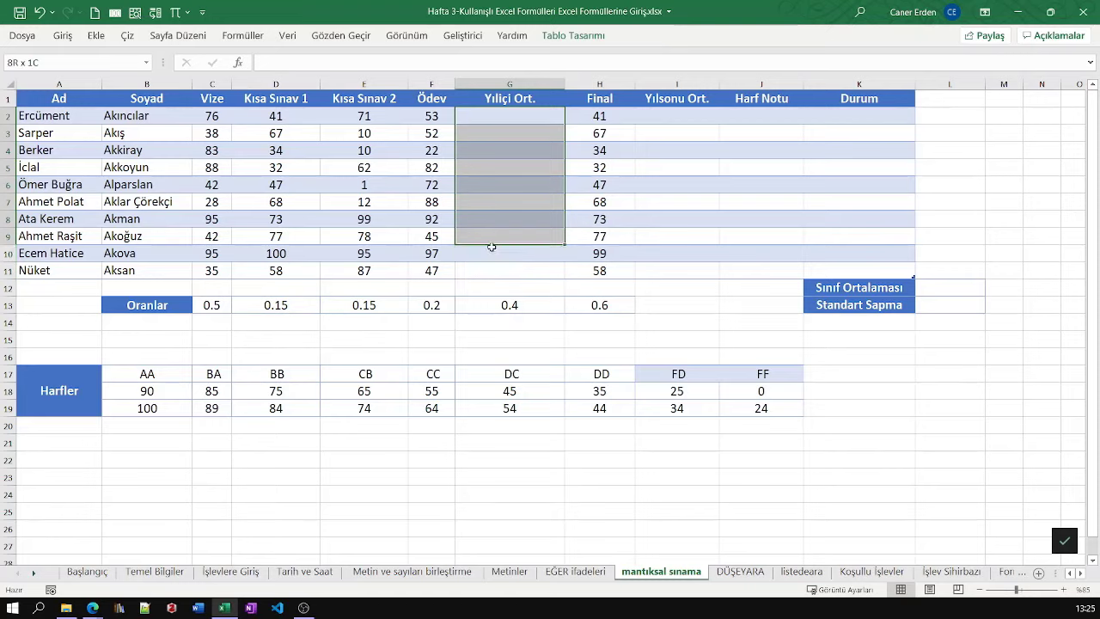
left_click(237, 99)
left_click(424, 99)
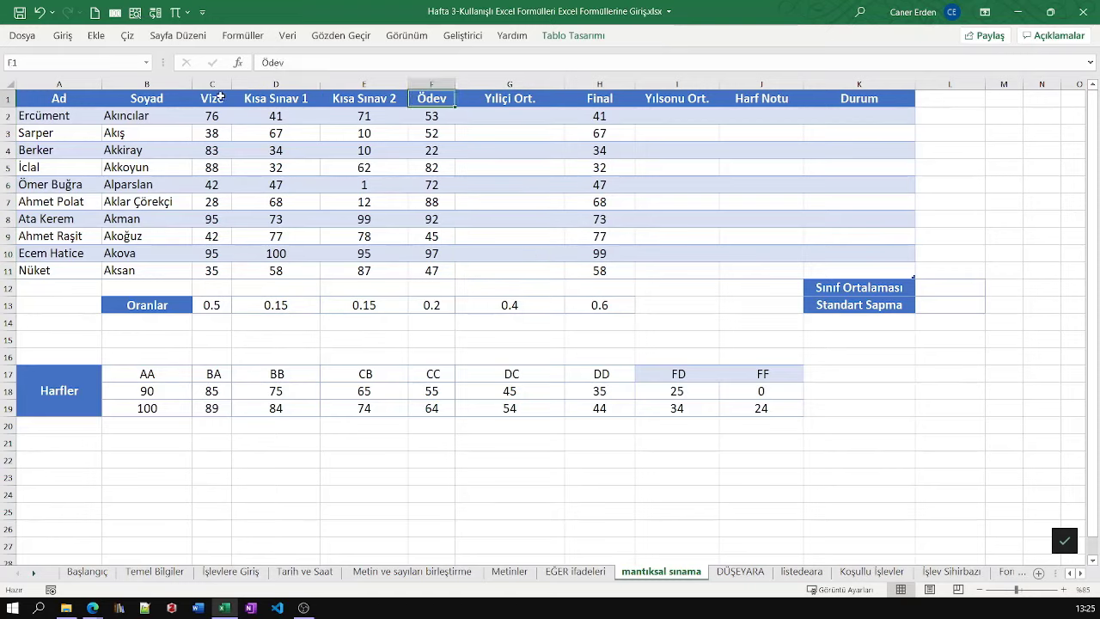
left_click_drag(221, 97, 441, 109)
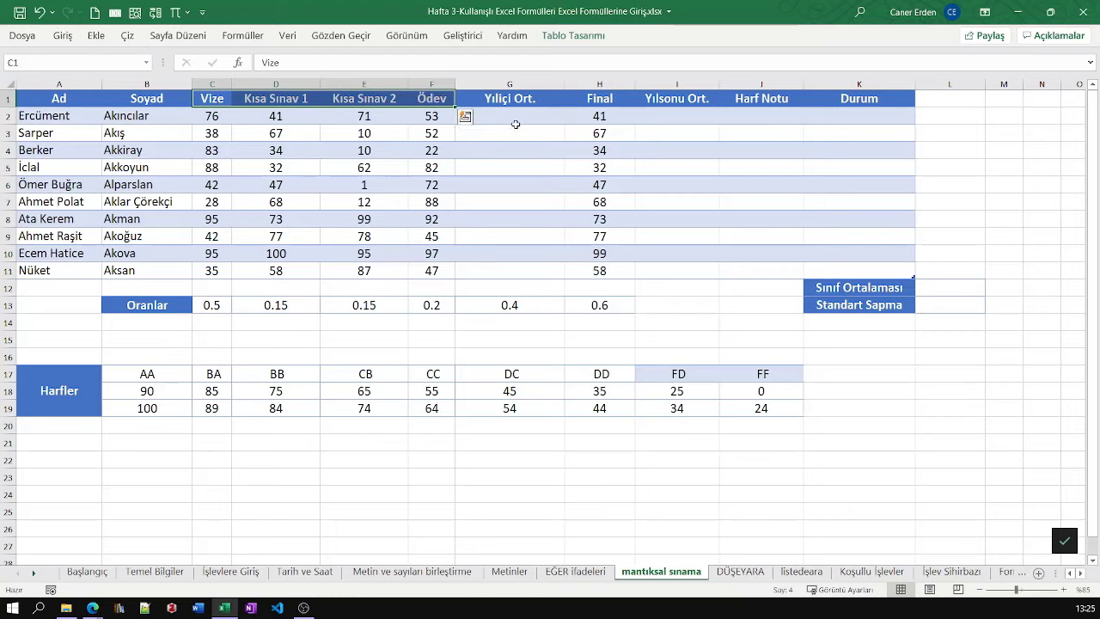
left_click_drag(515, 125, 516, 272)
left_click_drag(597, 124, 593, 272)
left_click(601, 116)
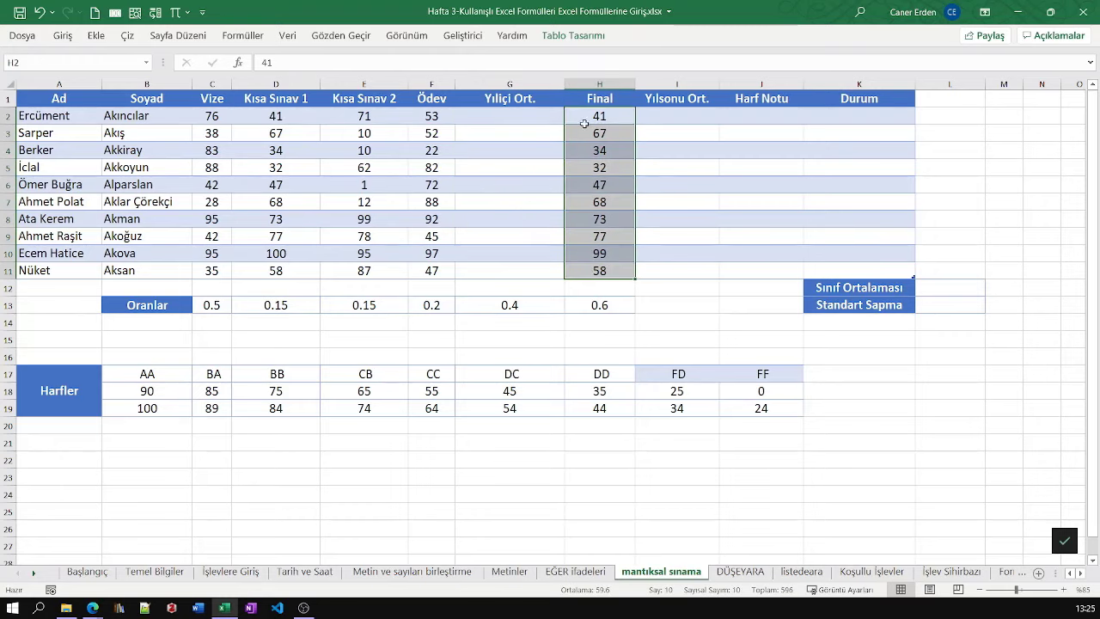
left_click_drag(671, 116, 673, 281)
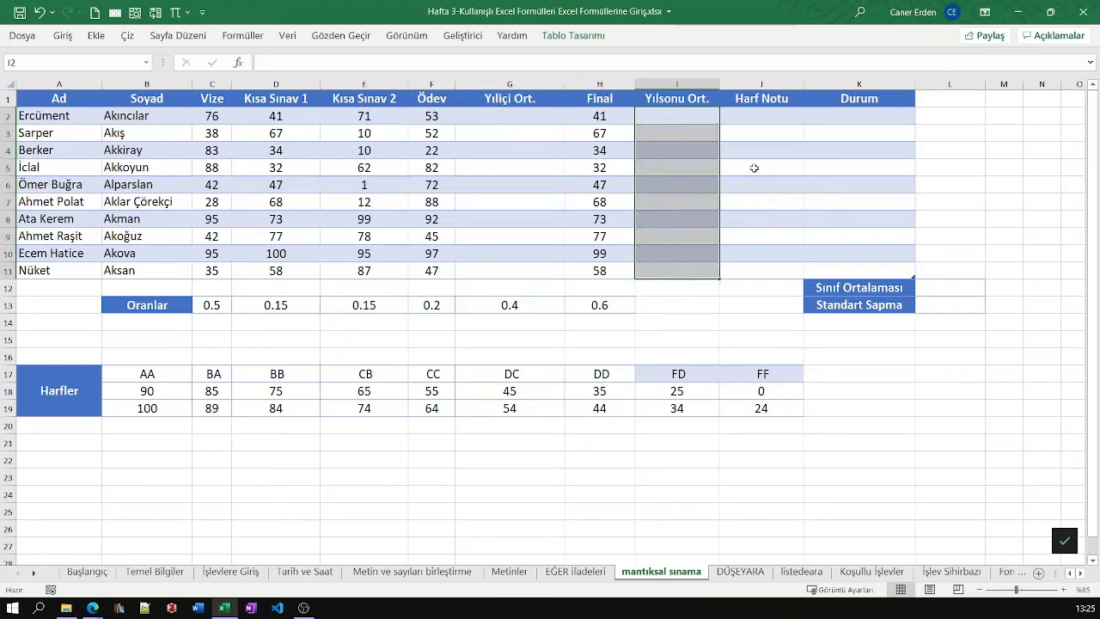
left_click_drag(762, 117, 764, 281)
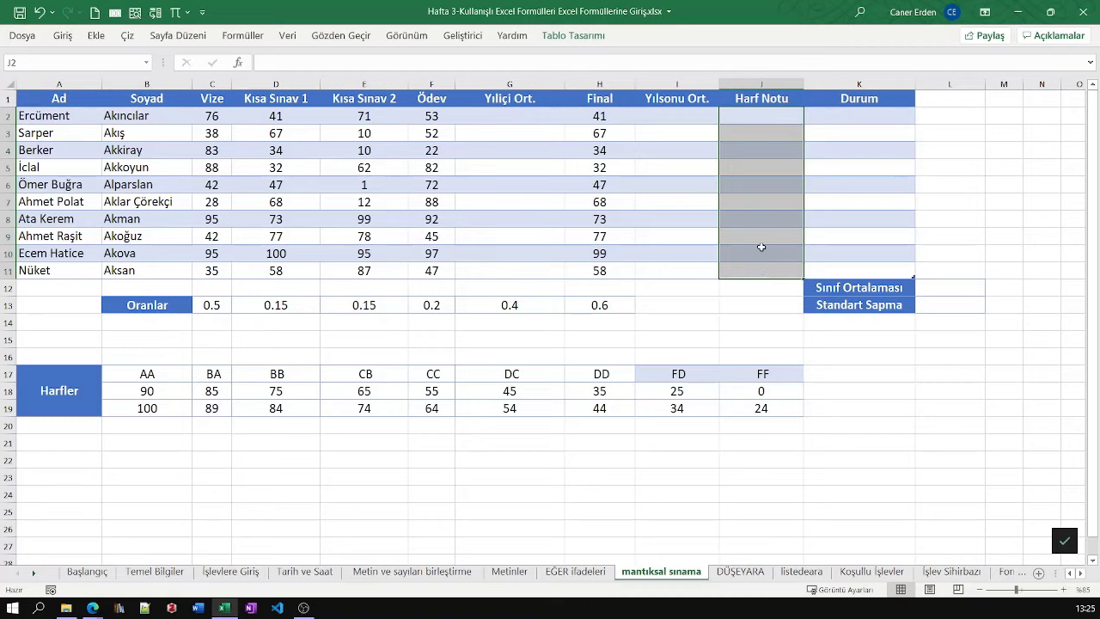
left_click_drag(760, 116, 754, 276)
left_click(150, 407)
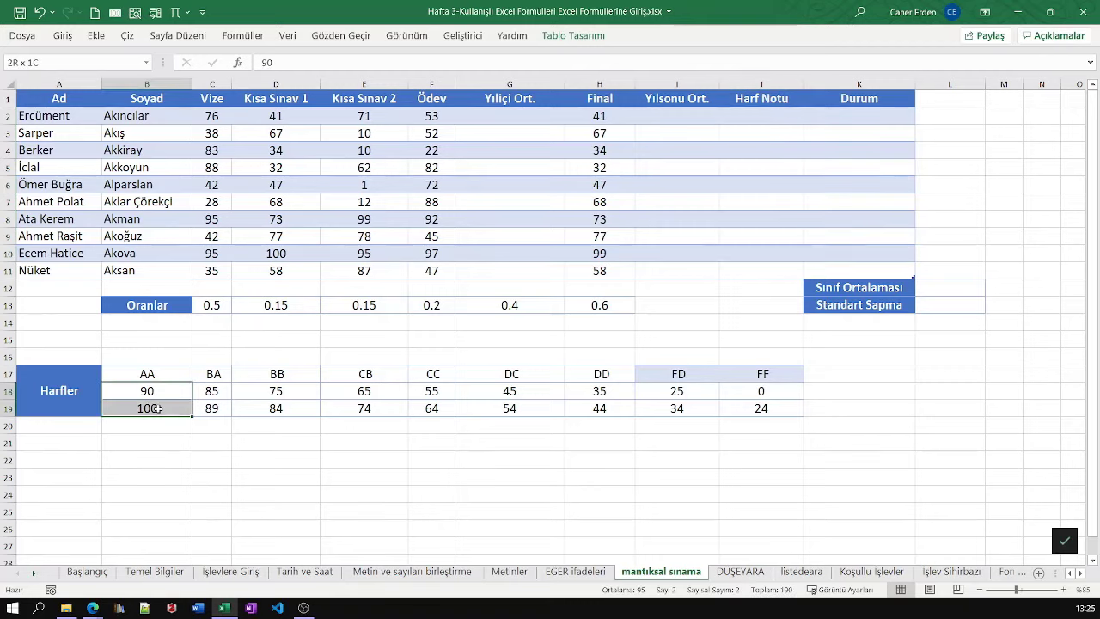
left_click(155, 373)
left_click(225, 406, "shift")
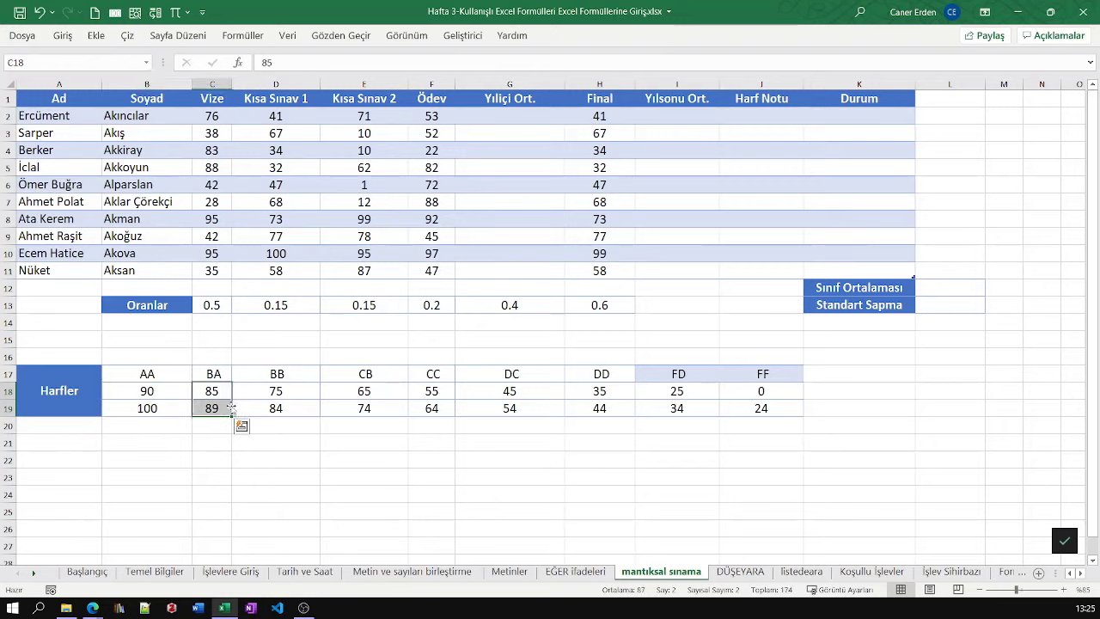
left_click(215, 376)
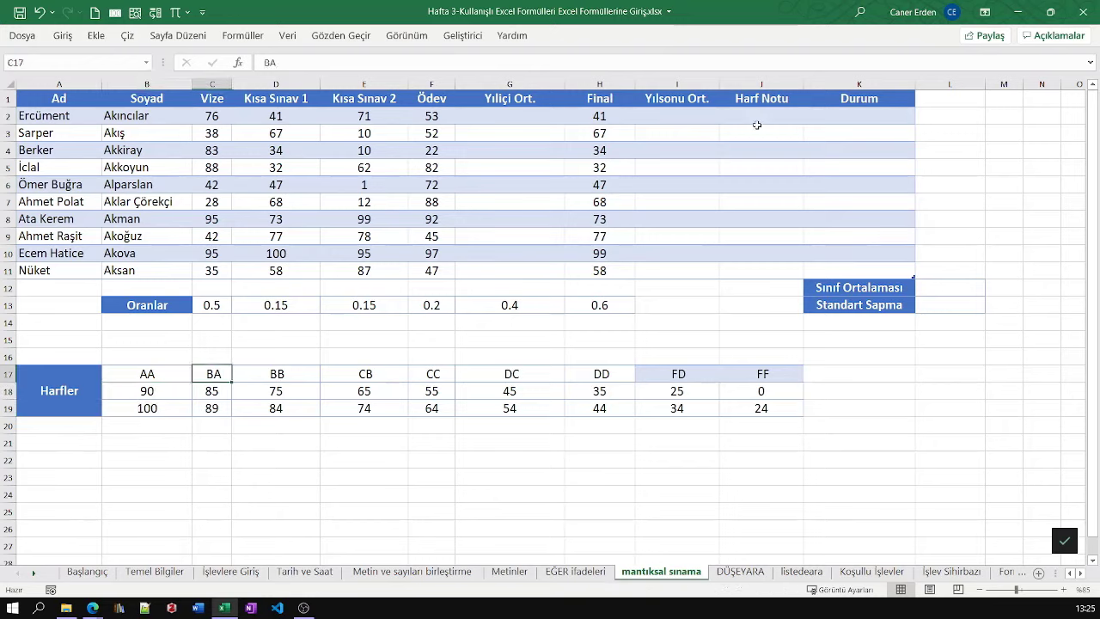
left_click_drag(756, 126, 753, 276)
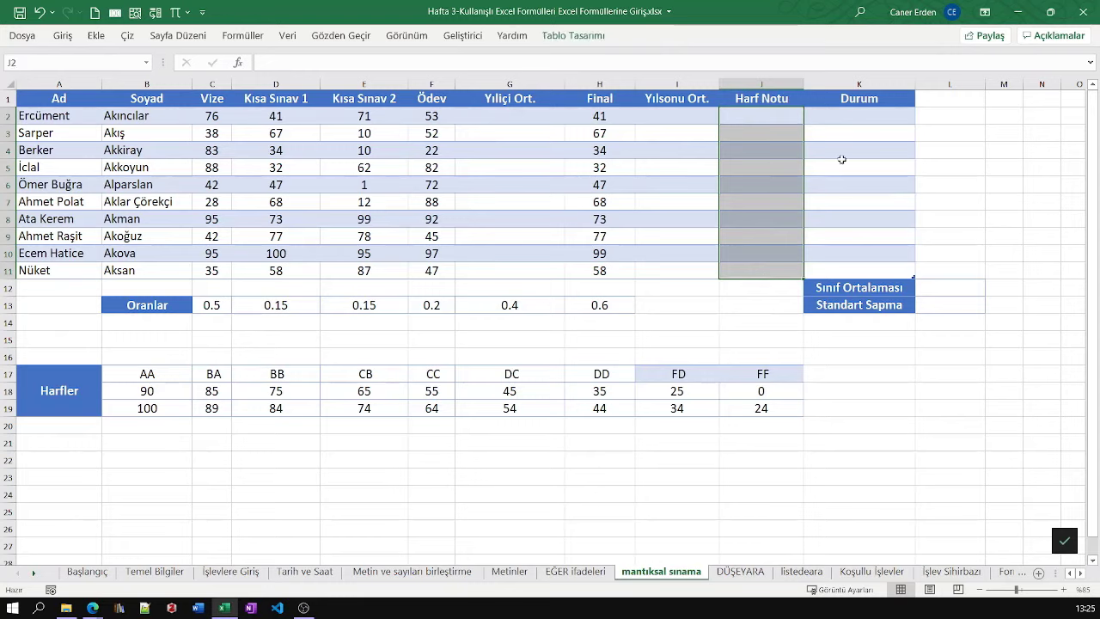
left_click_drag(846, 121, 840, 266)
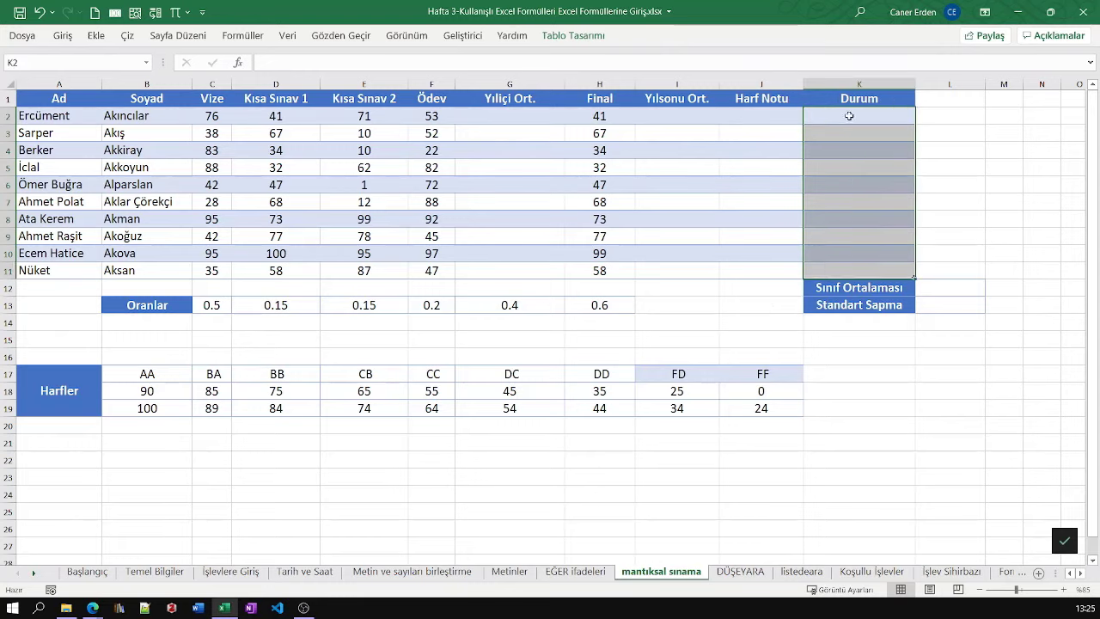
left_click_drag(847, 115, 850, 269)
left_click_drag(152, 372, 617, 379)
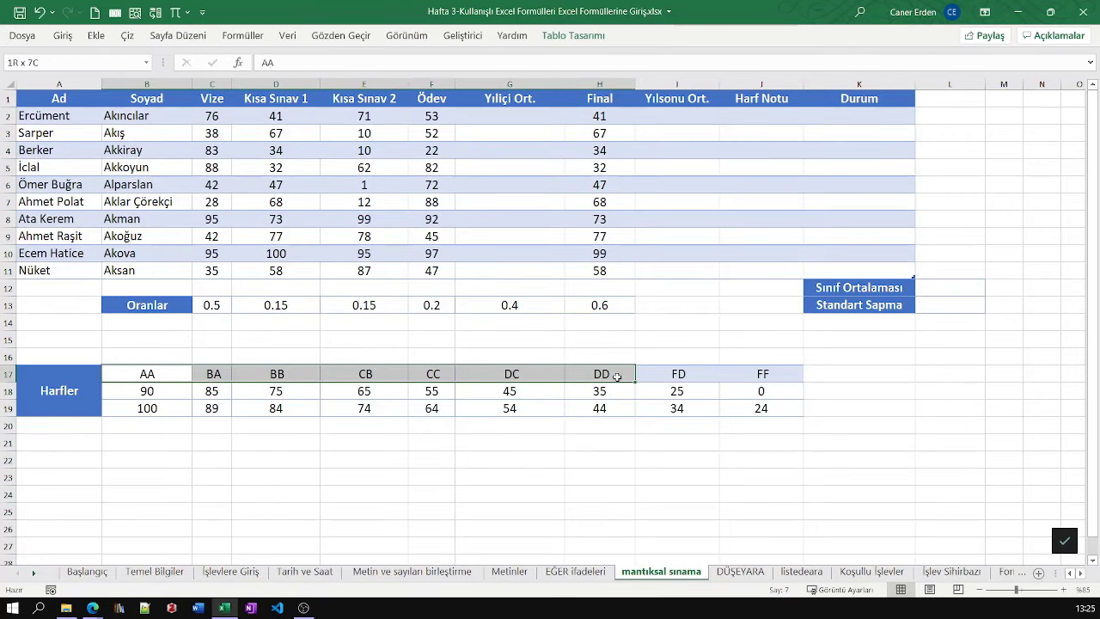
left_click(693, 376)
left_click_drag(693, 376, 757, 376)
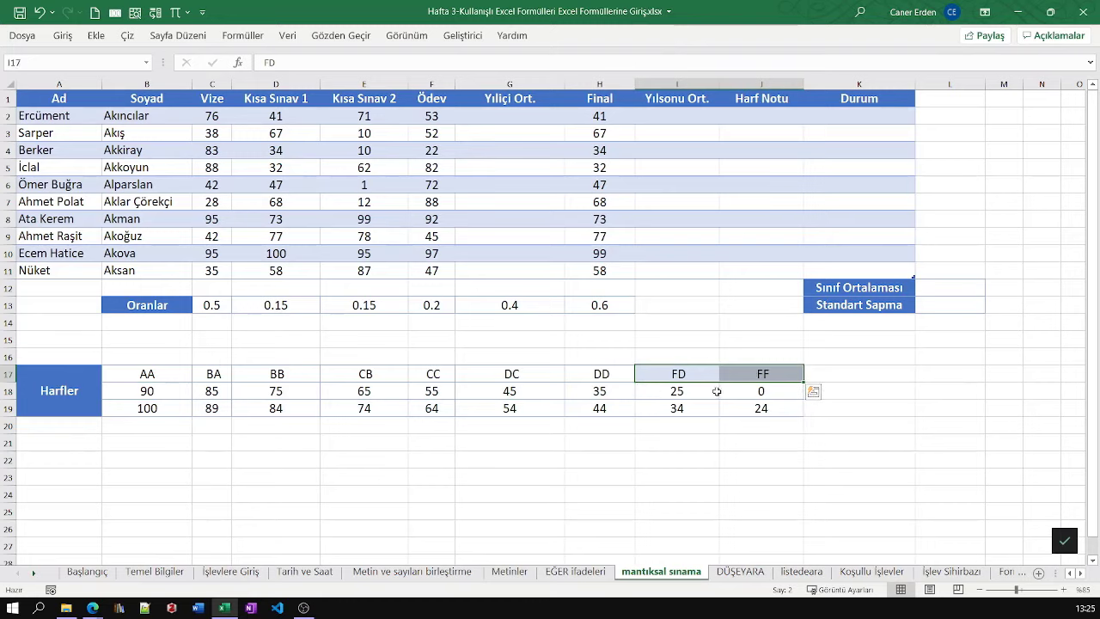
left_click_drag(844, 125, 853, 273)
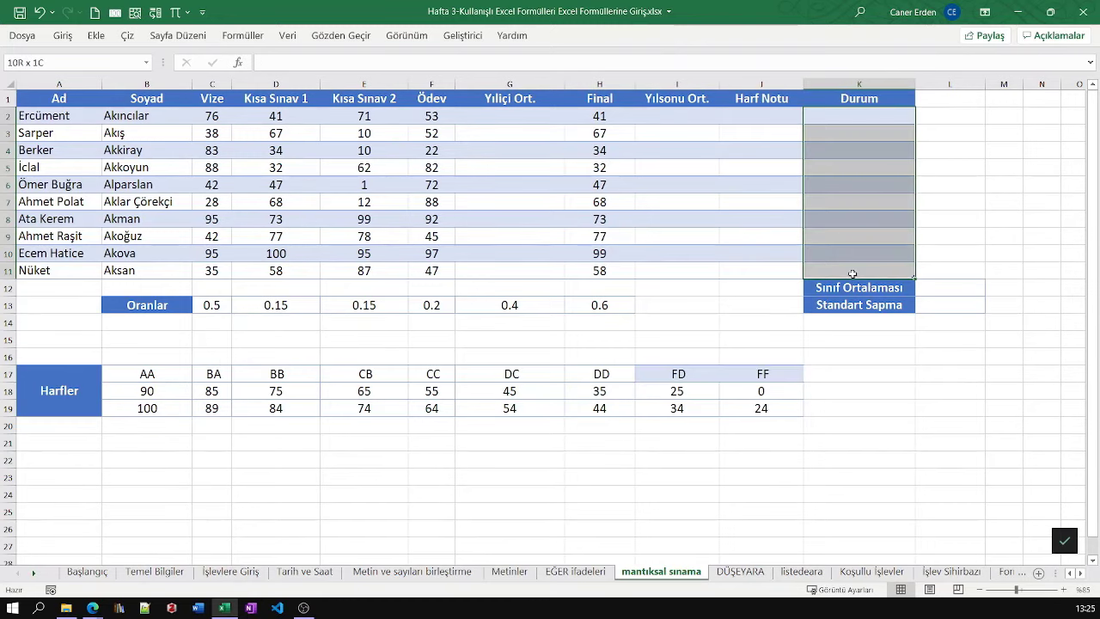
left_click(488, 116)
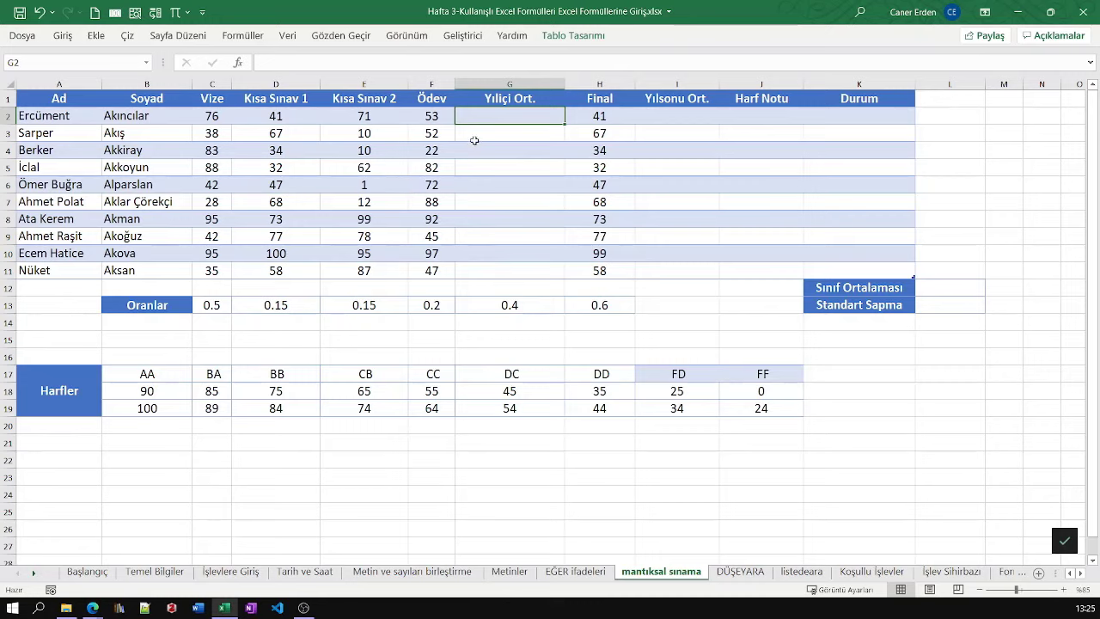
left_click(208, 113)
left_click(288, 118)
left_click(359, 119)
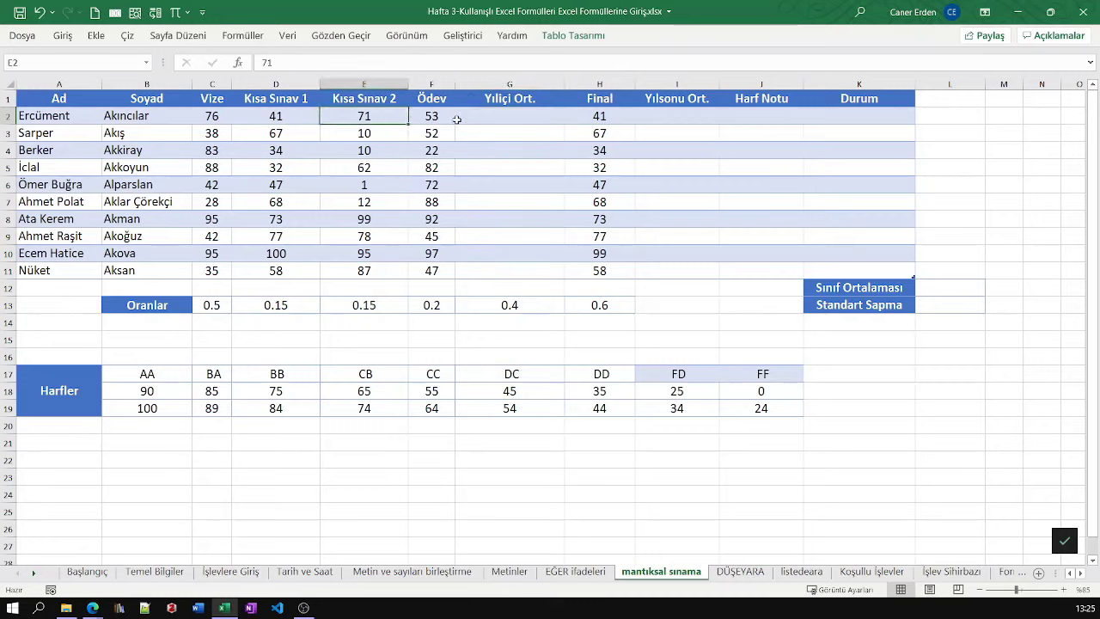
left_click(449, 118)
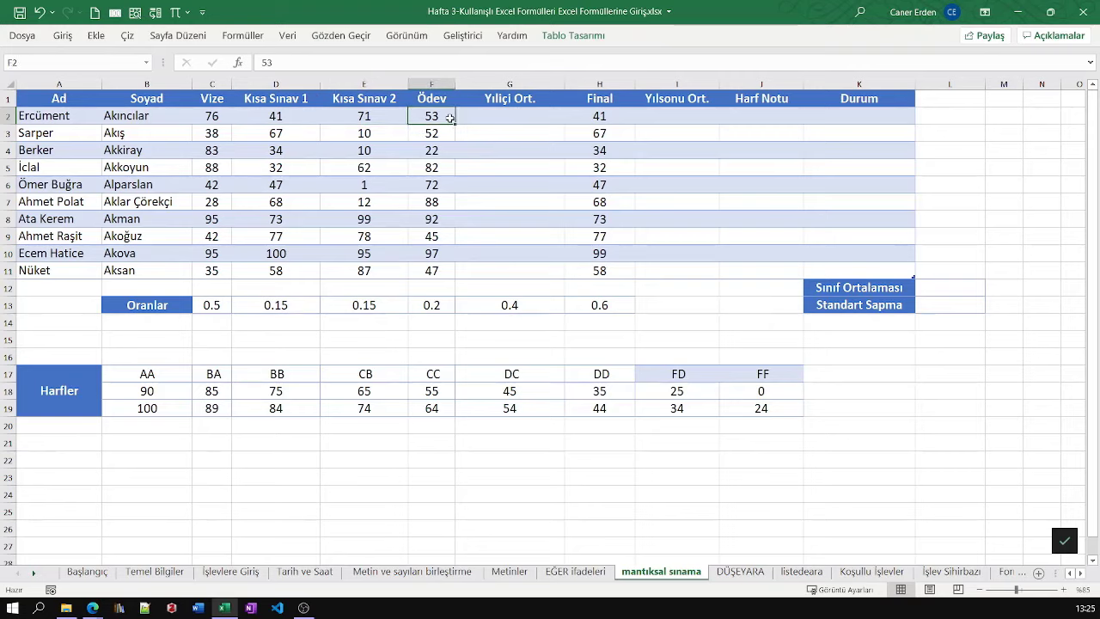
left_click(220, 114)
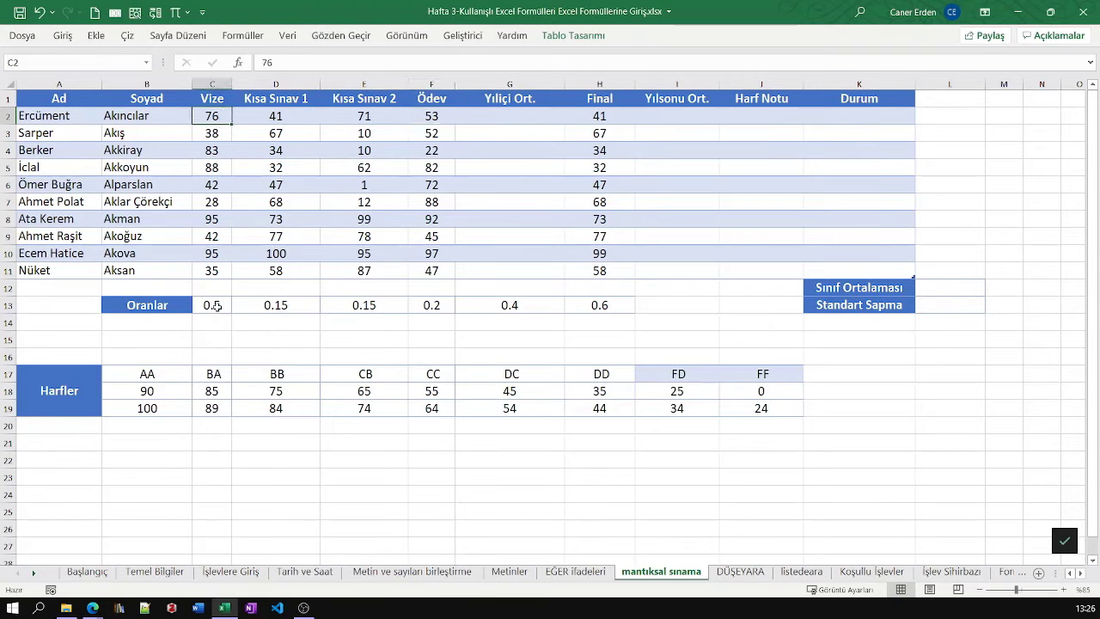
left_click_drag(216, 306, 409, 302)
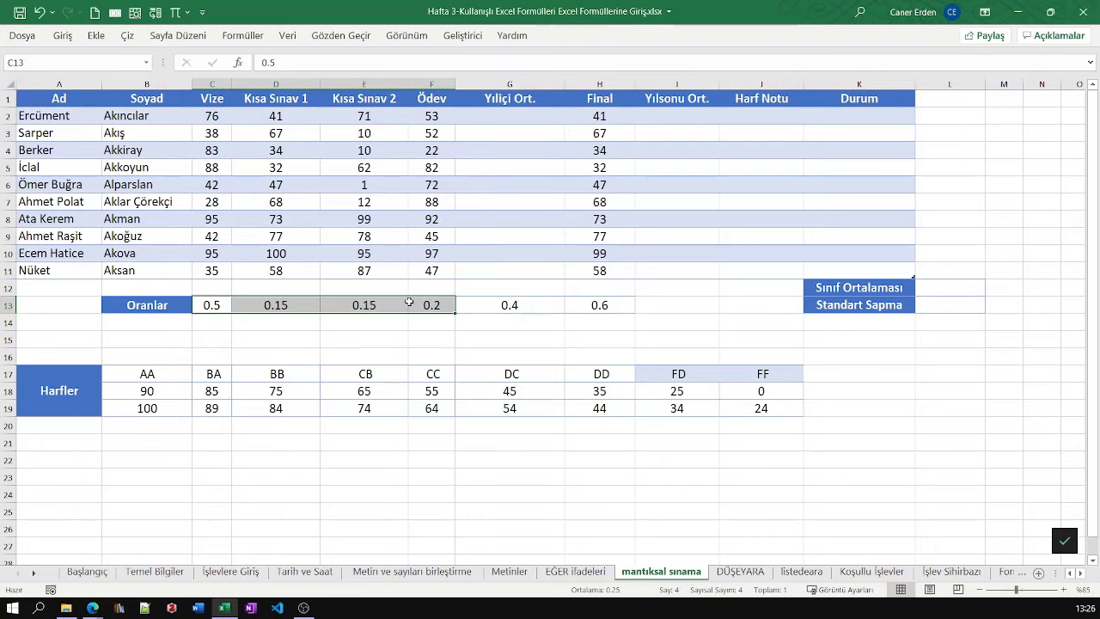
left_click(200, 303)
left_click(219, 122)
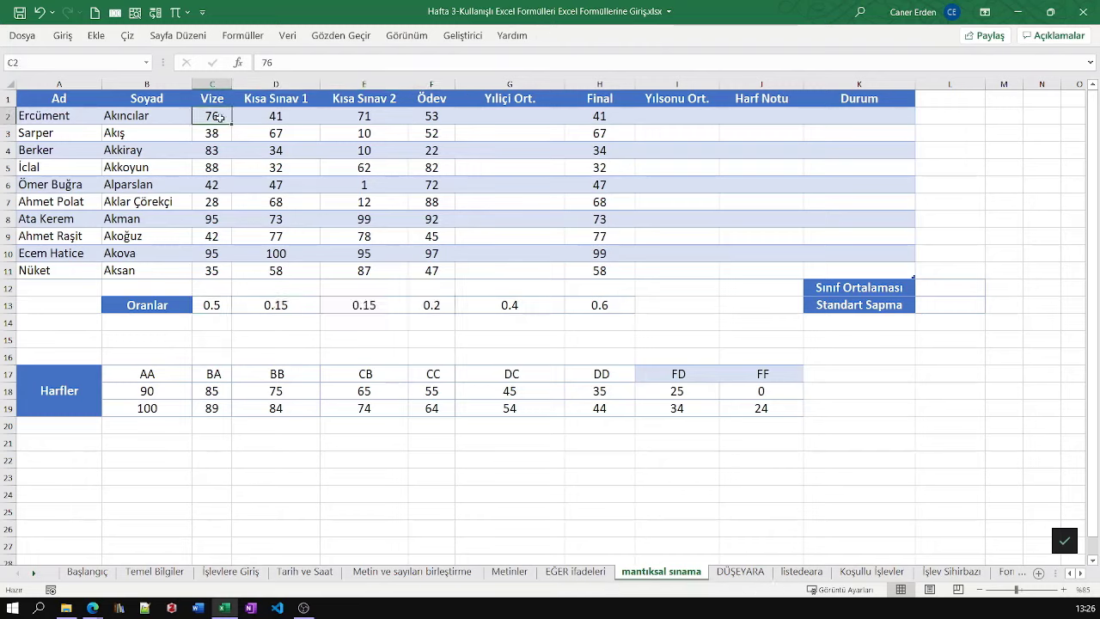
left_click(219, 305)
left_click(259, 118)
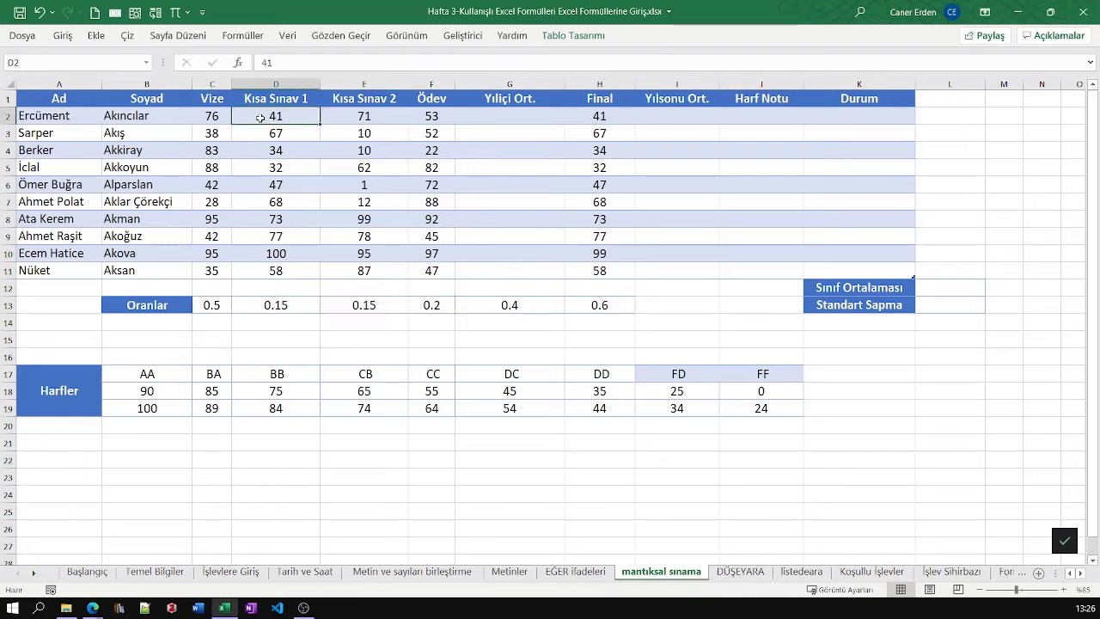
left_click(277, 308)
left_click(360, 121)
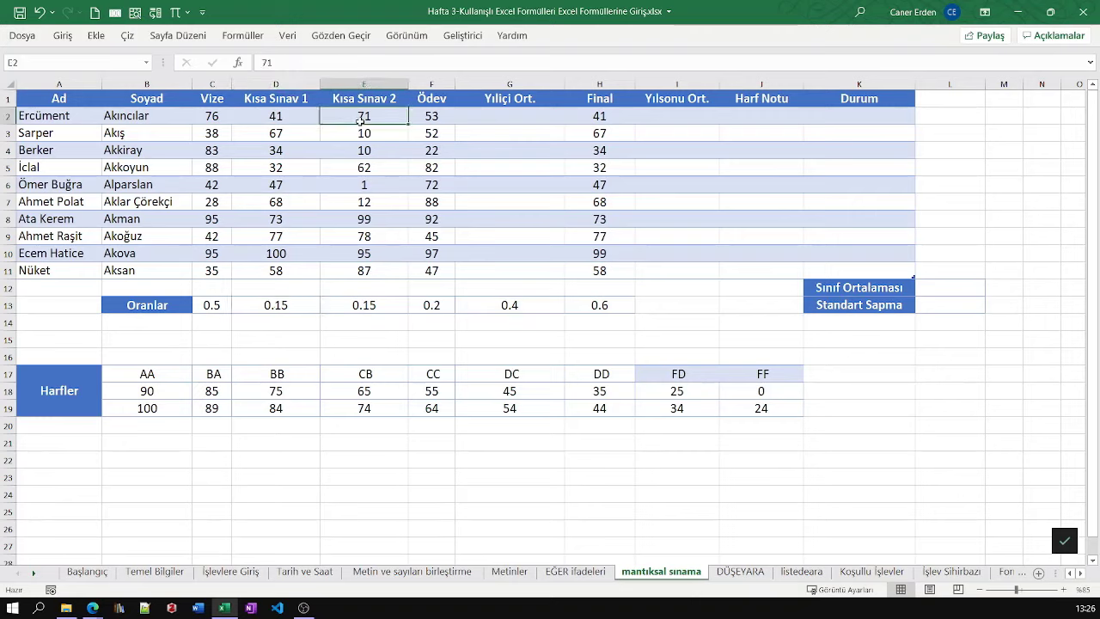
left_click(364, 308)
left_click(437, 116)
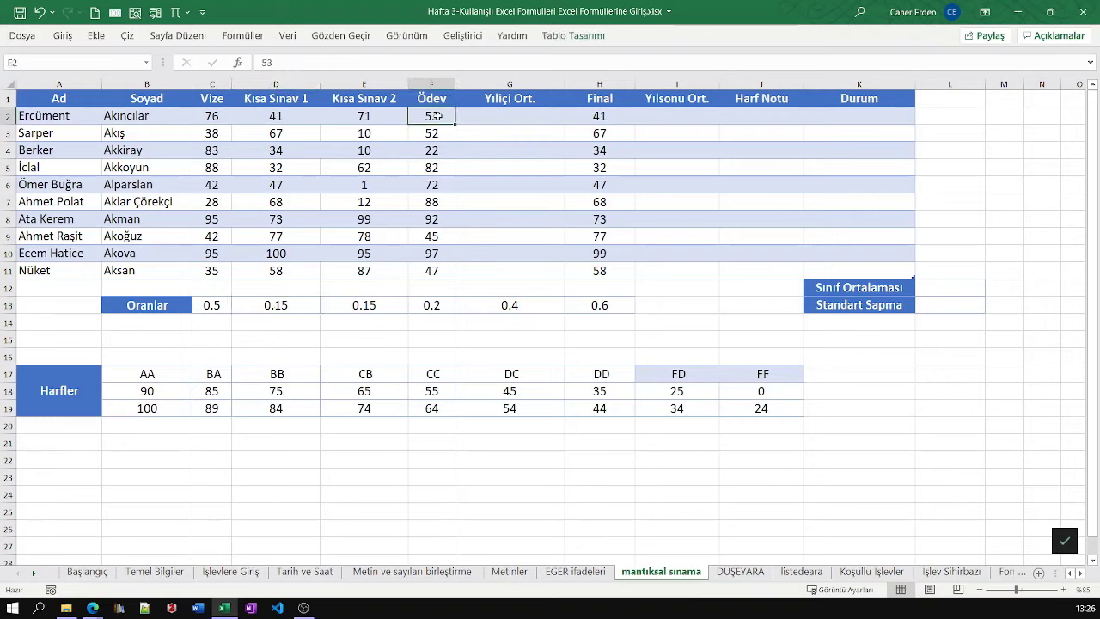
left_click(432, 306)
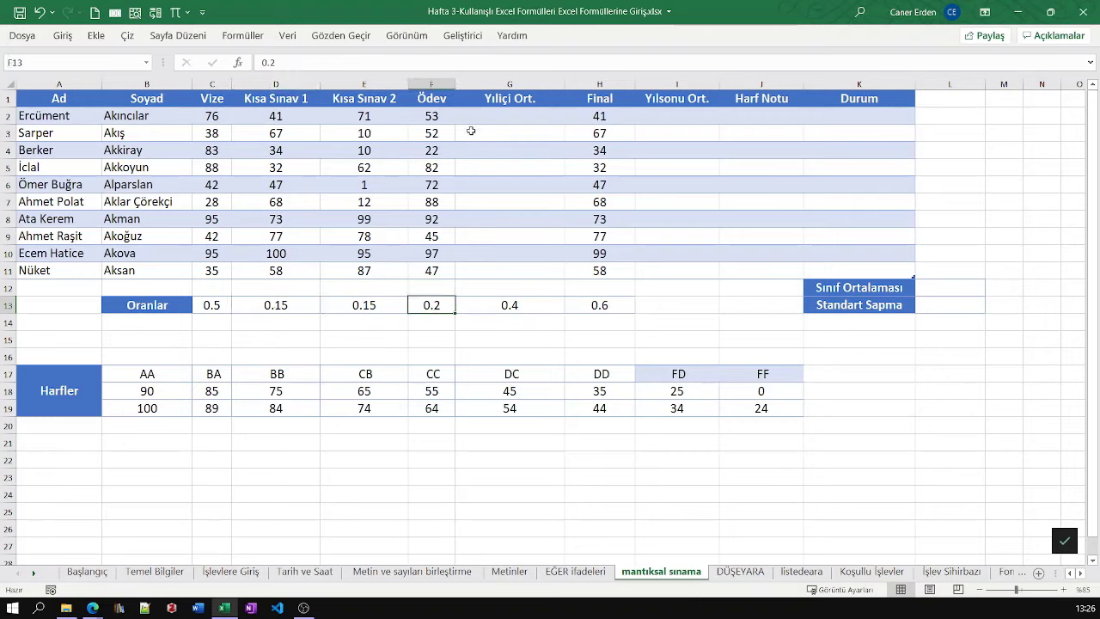
left_click(438, 115)
left_click(430, 306)
left_click(361, 305)
left_click(276, 305)
left_click(219, 307)
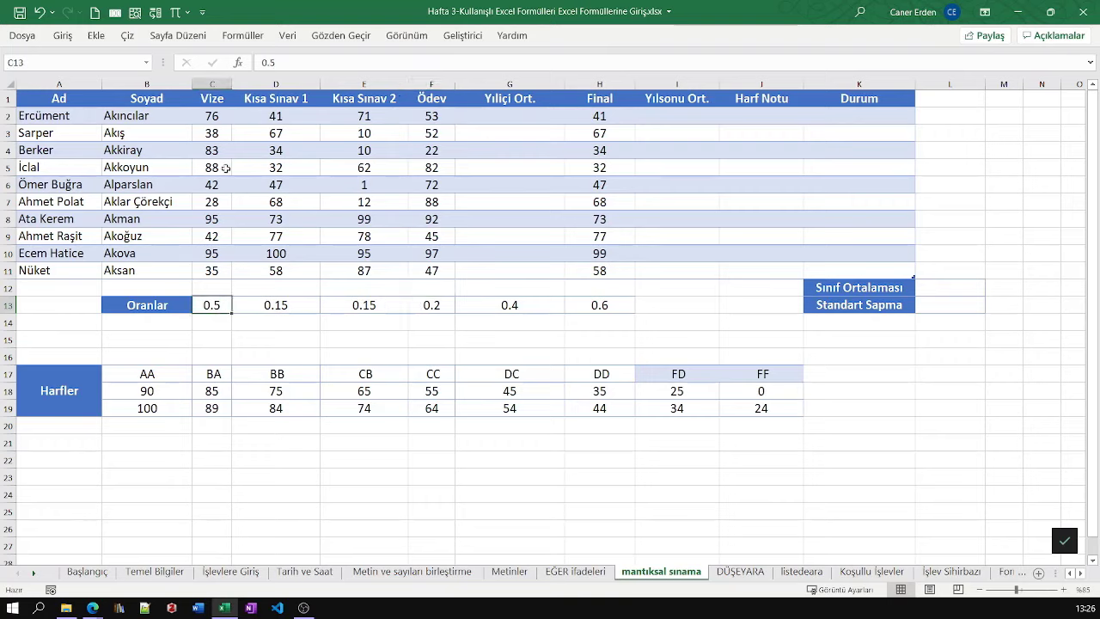
left_click(221, 121)
left_click(217, 308)
left_click(273, 118)
left_click(287, 304)
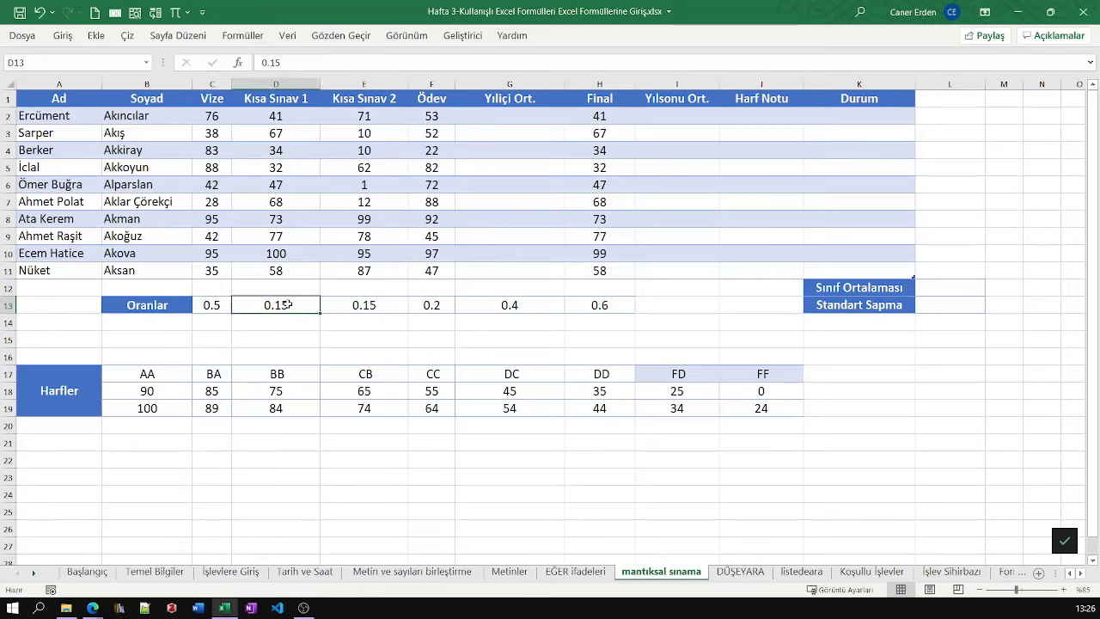
left_click(367, 118)
left_click(369, 317)
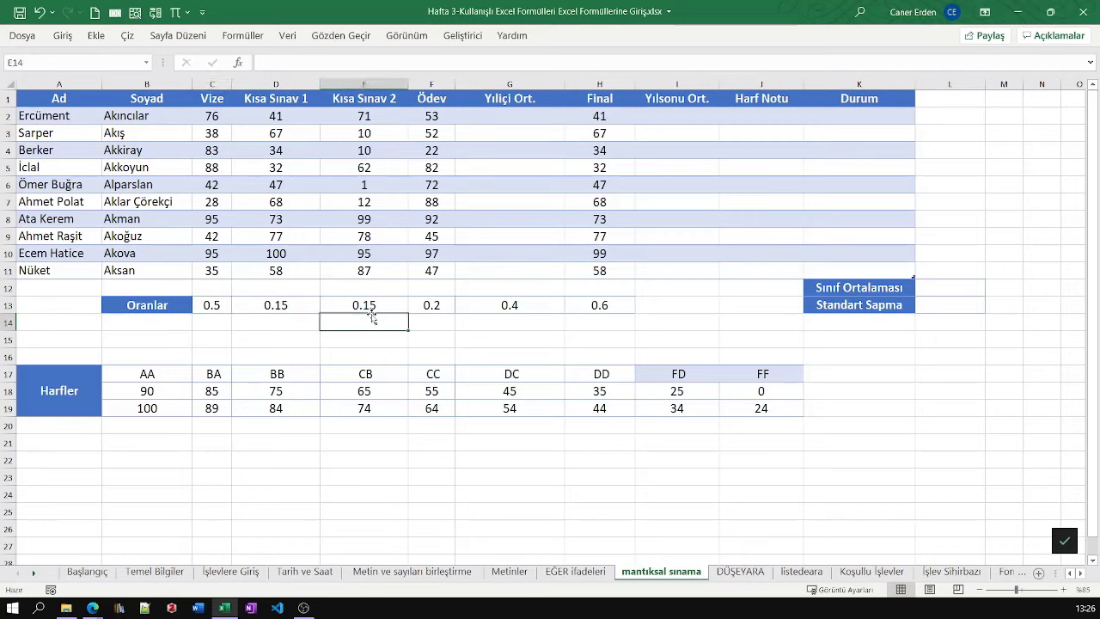
left_click(370, 306)
left_click(434, 121)
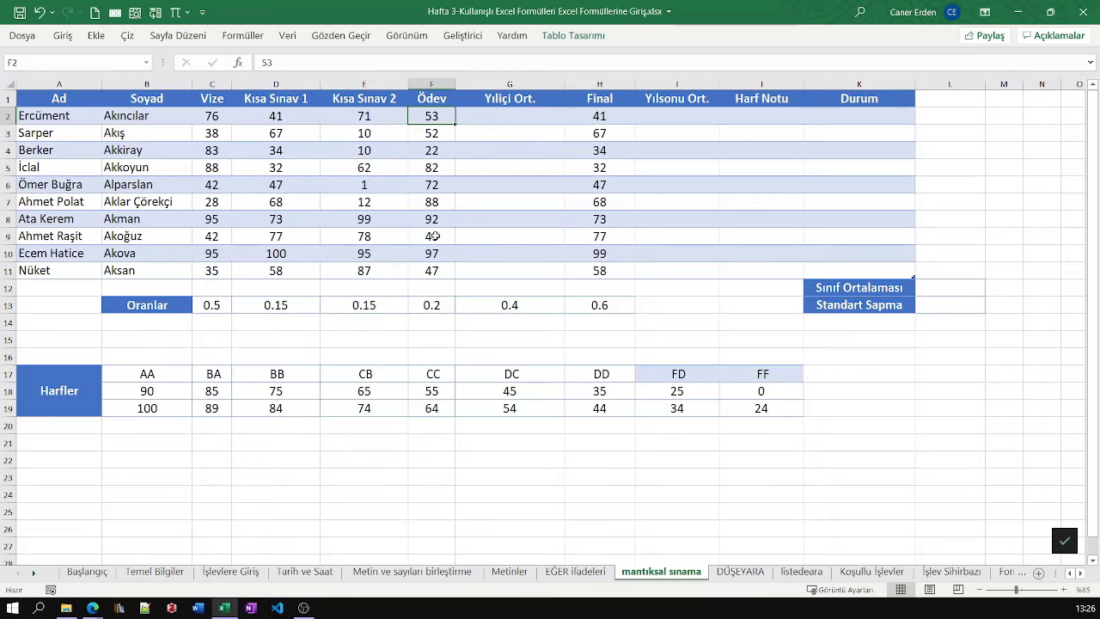
left_click(435, 299)
left_click(483, 119)
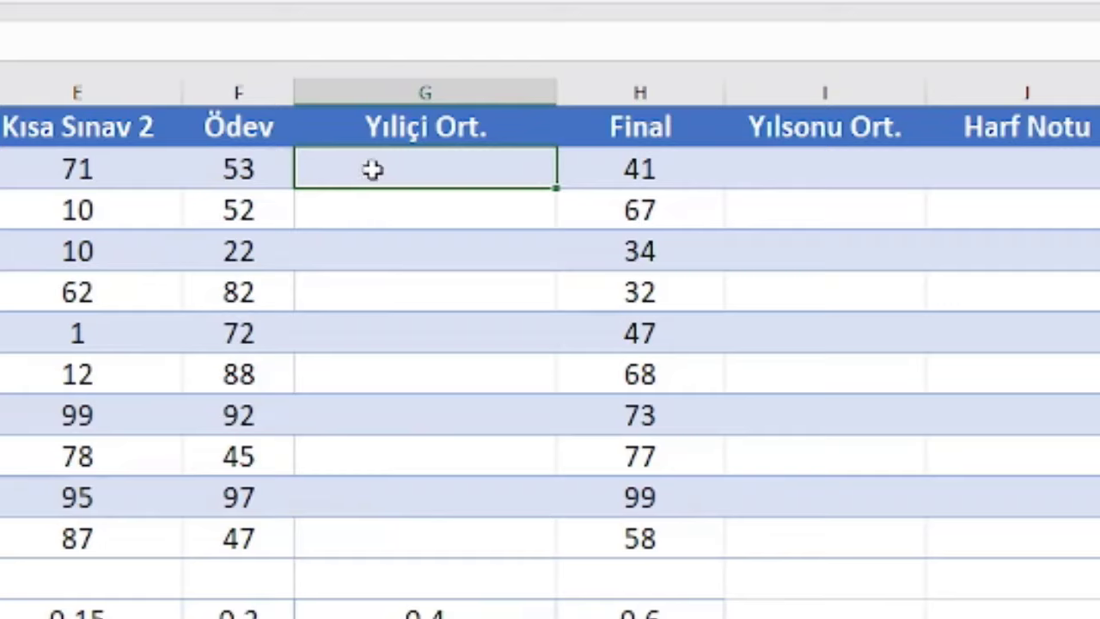
In G2, start =TOPLA.ÇARPIM with the row's Vize–Ödev scores and the weights C13:F13
type("=topl")
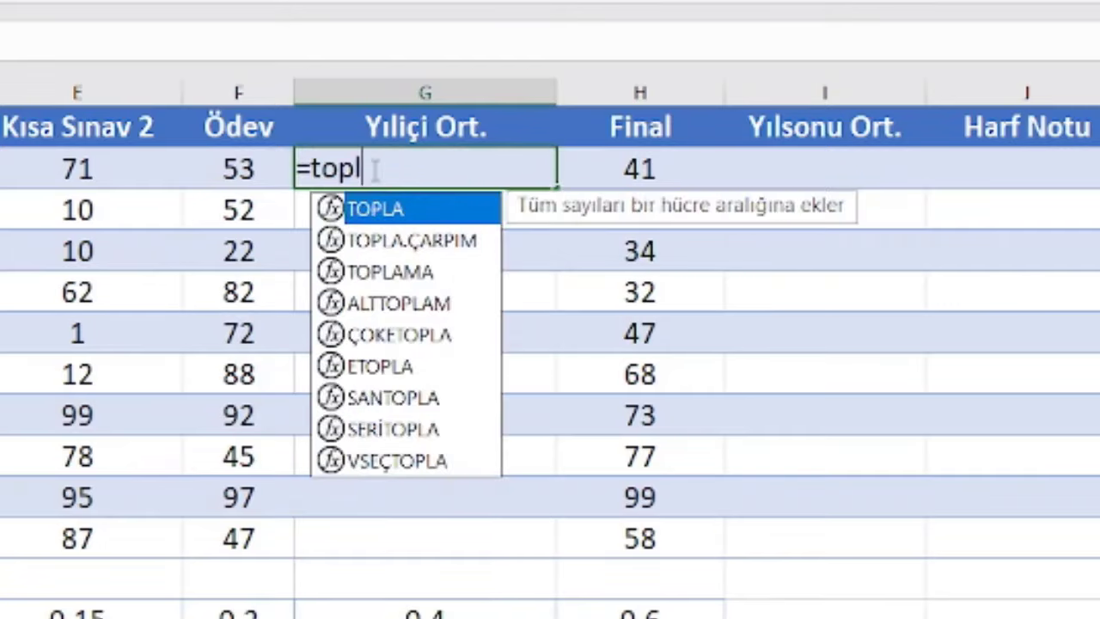
type("a")
left_click(466, 254)
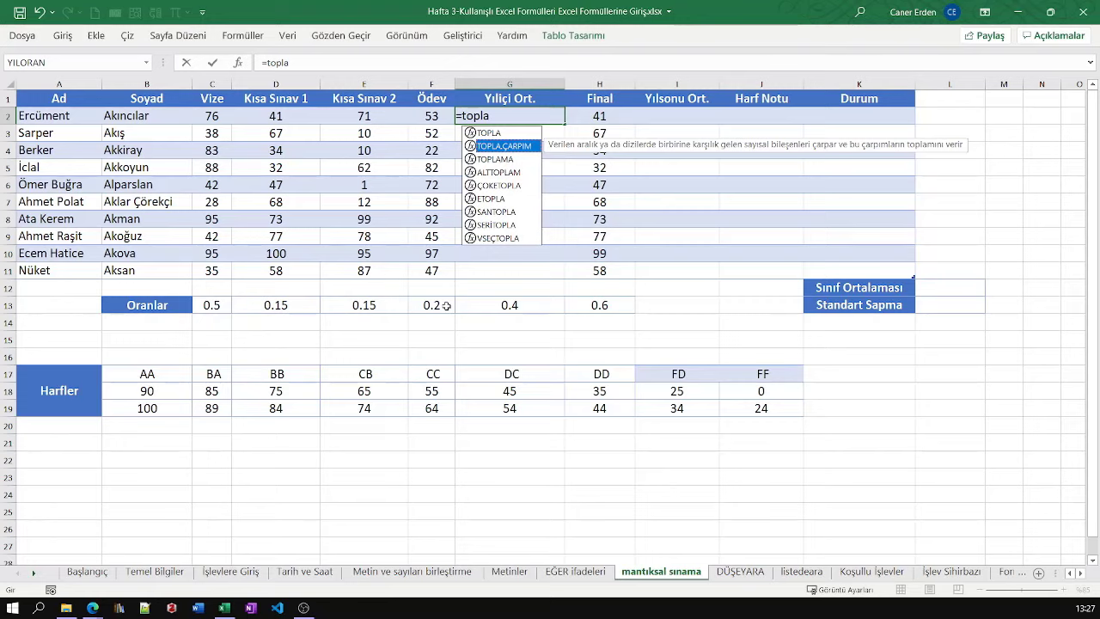
left_click(491, 115)
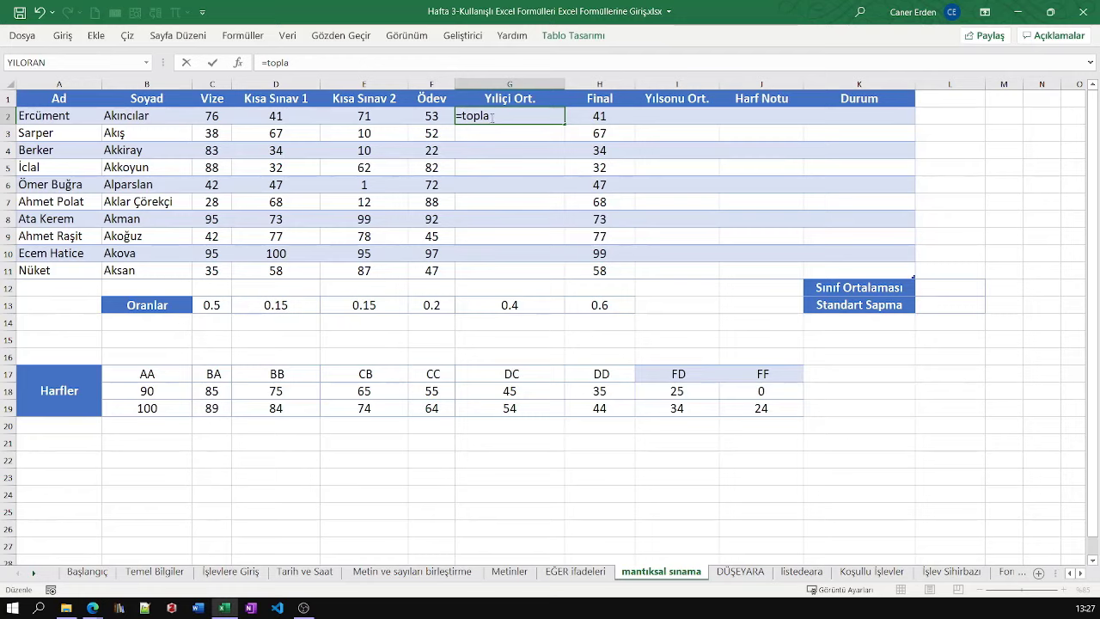
type(".")
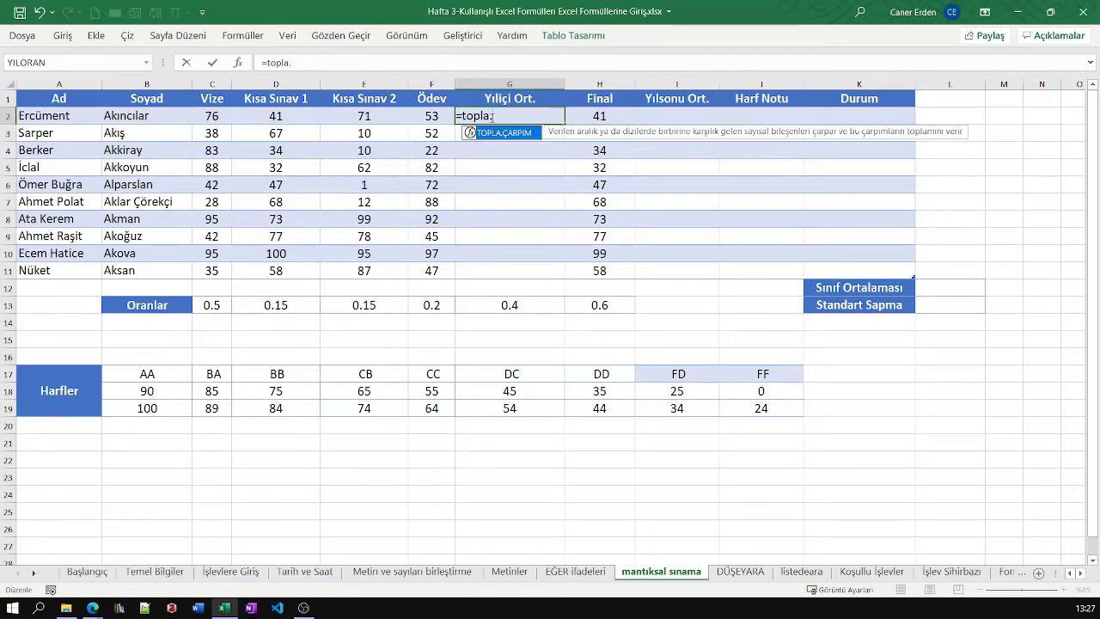
key("Tab")
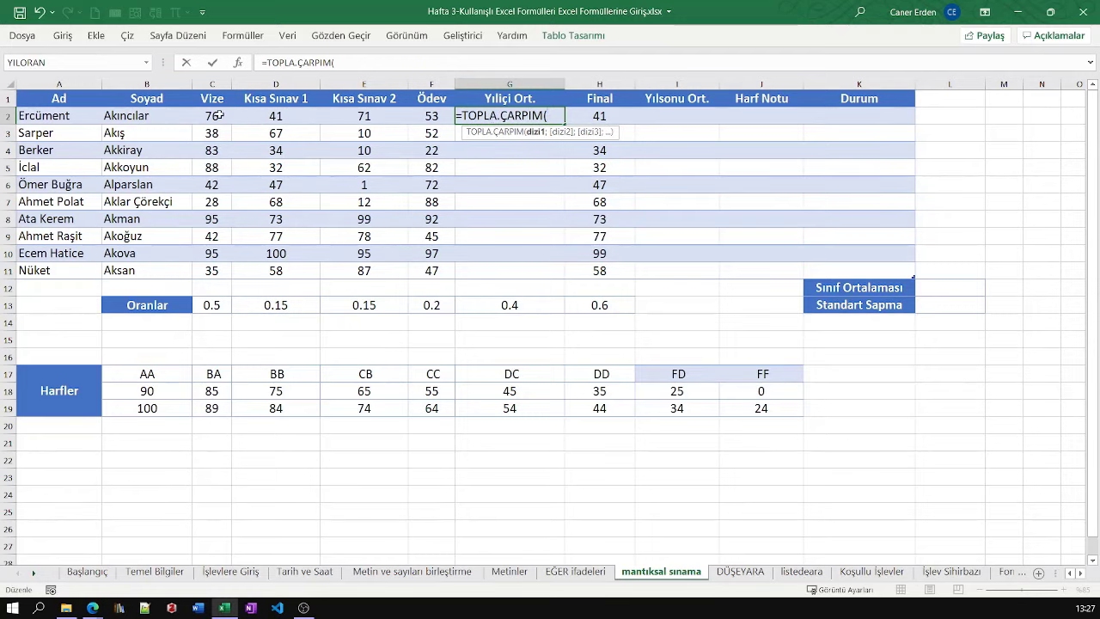
left_click_drag(220, 114, 423, 116)
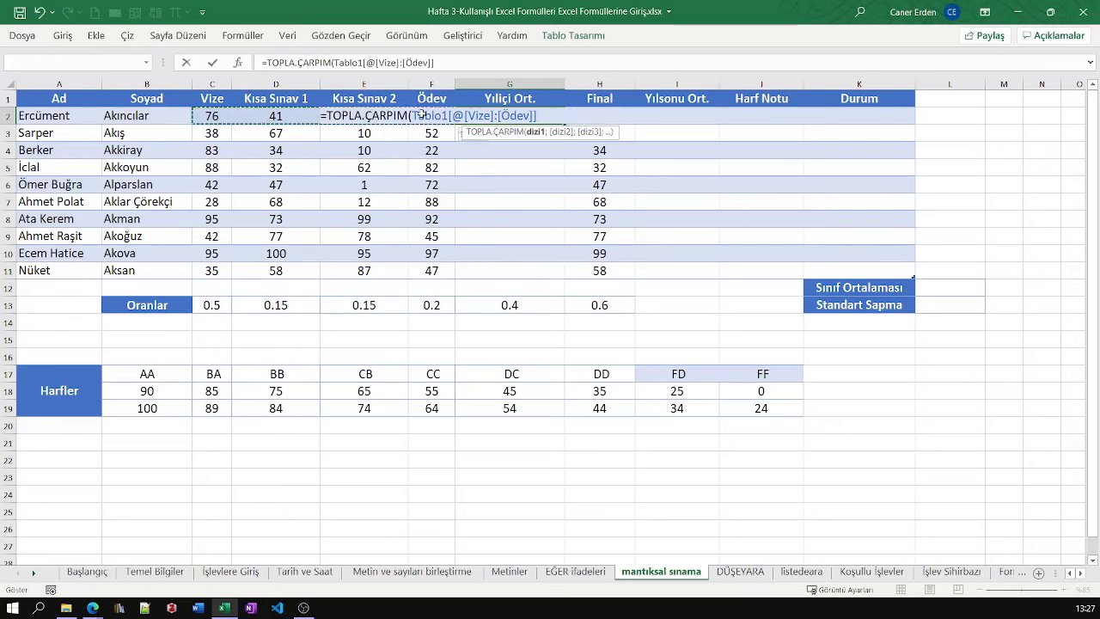
type(";")
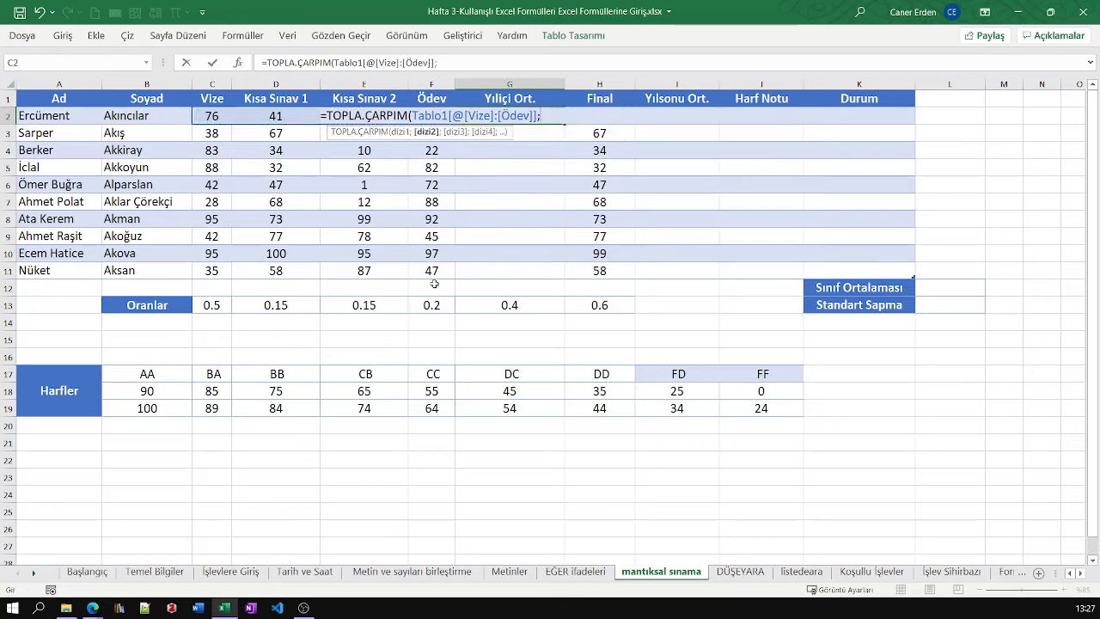
left_click_drag(236, 306, 431, 305)
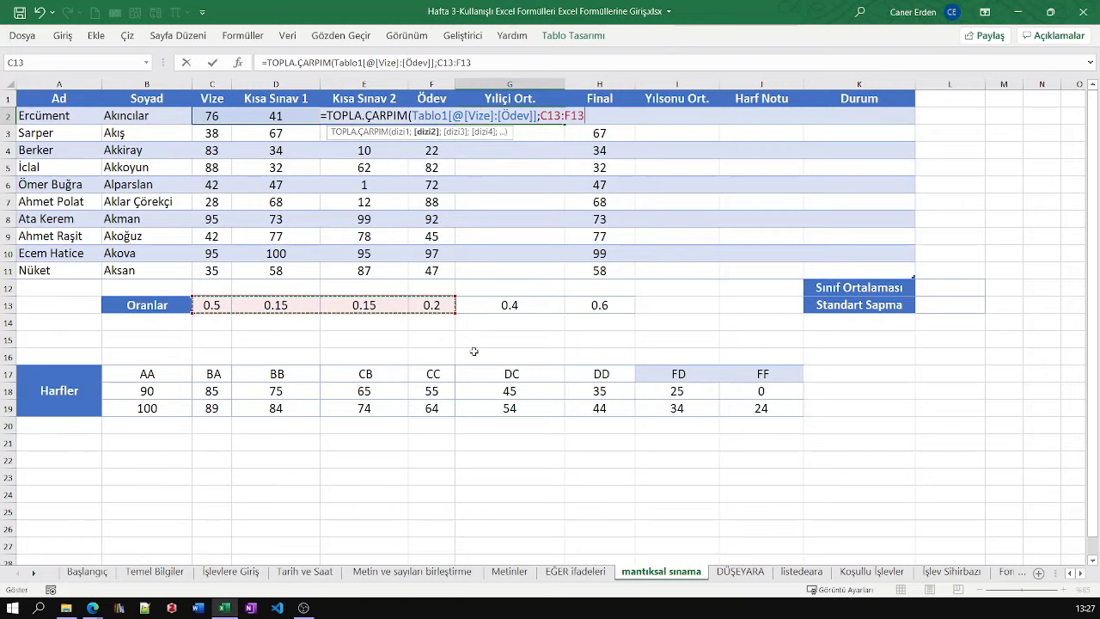
Make the weight range $C$13:$F$13 absolute and close the formula to fill G2–G11
left_click(559, 115)
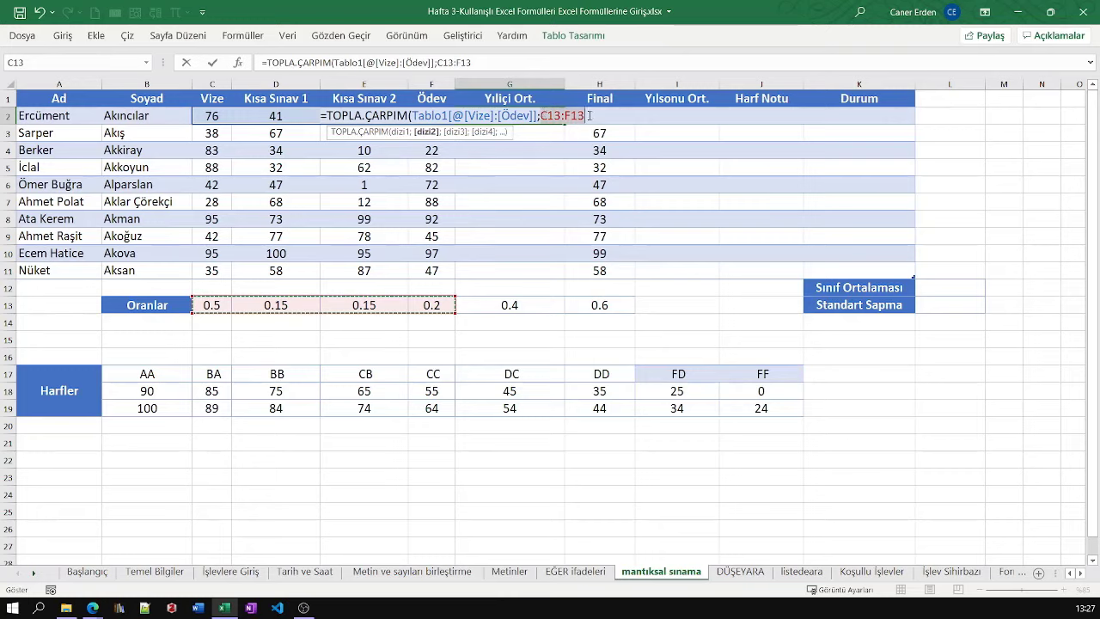
left_click(590, 115)
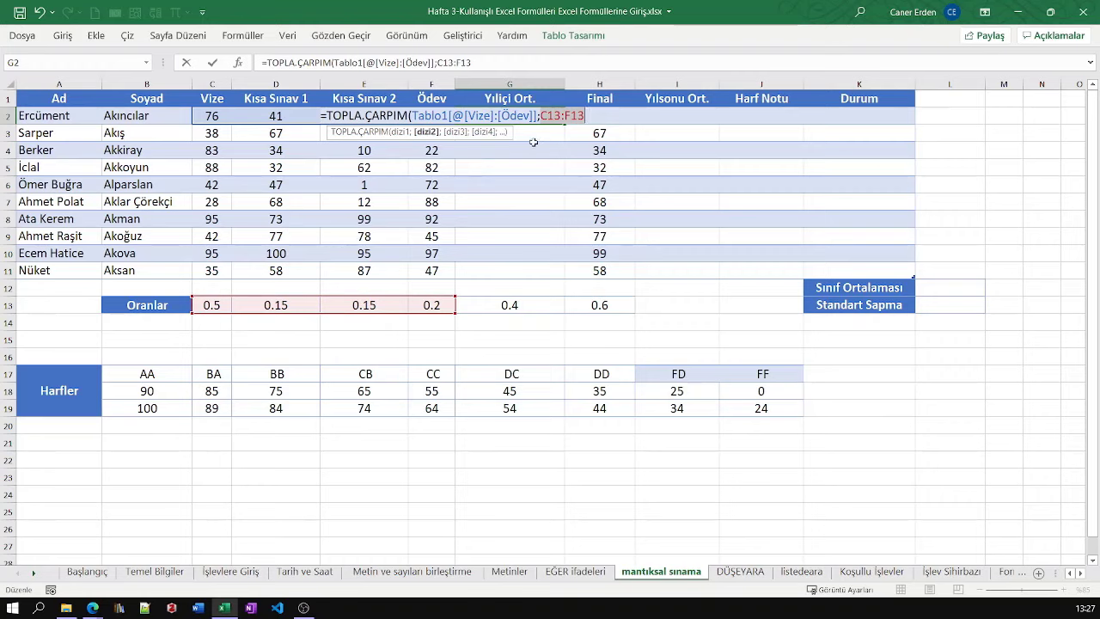
key("F4")
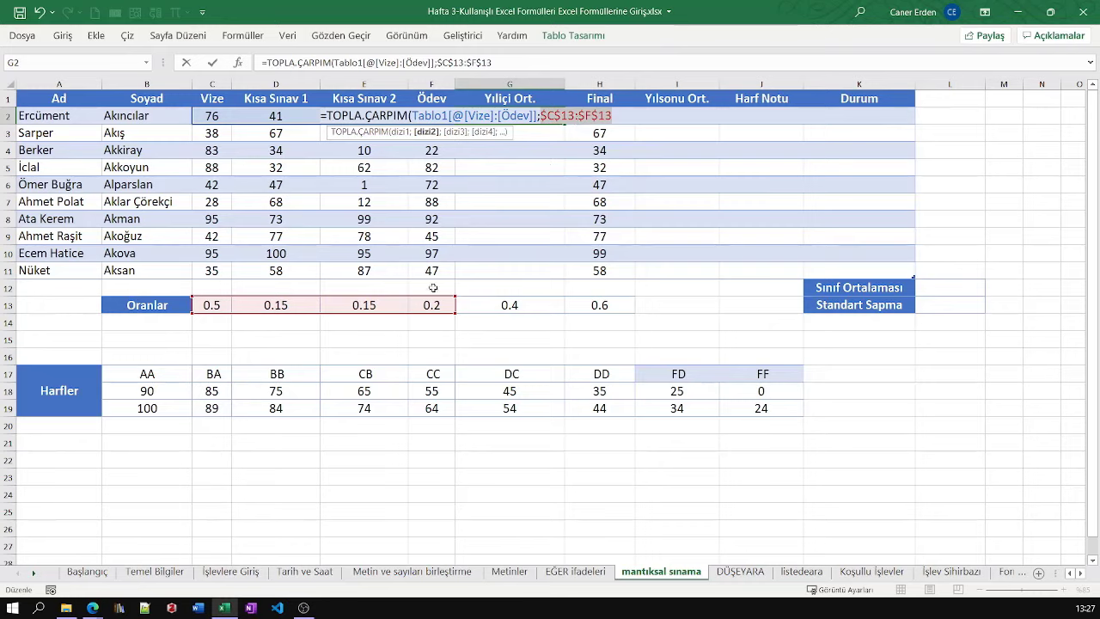
left_click(611, 115)
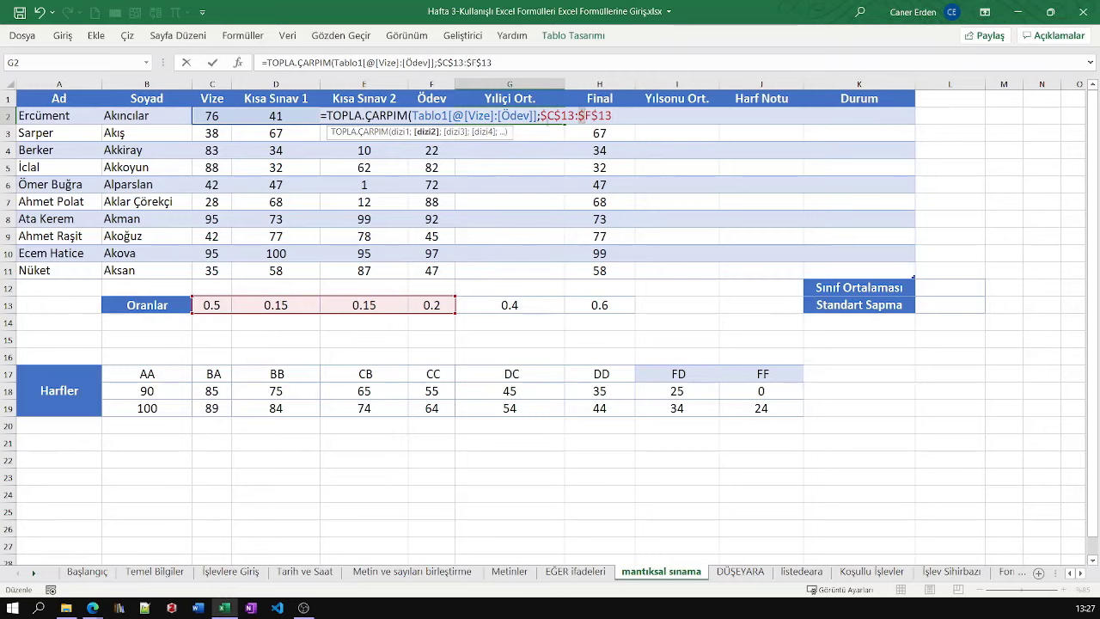
left_click(543, 116)
key("End")
type(")")
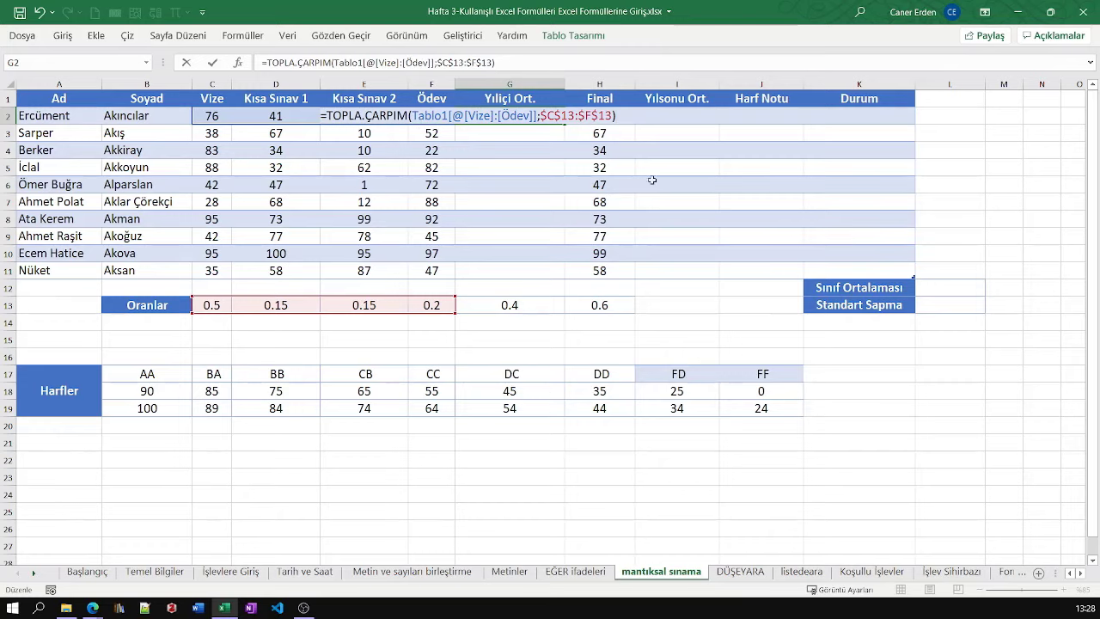
key("Return")
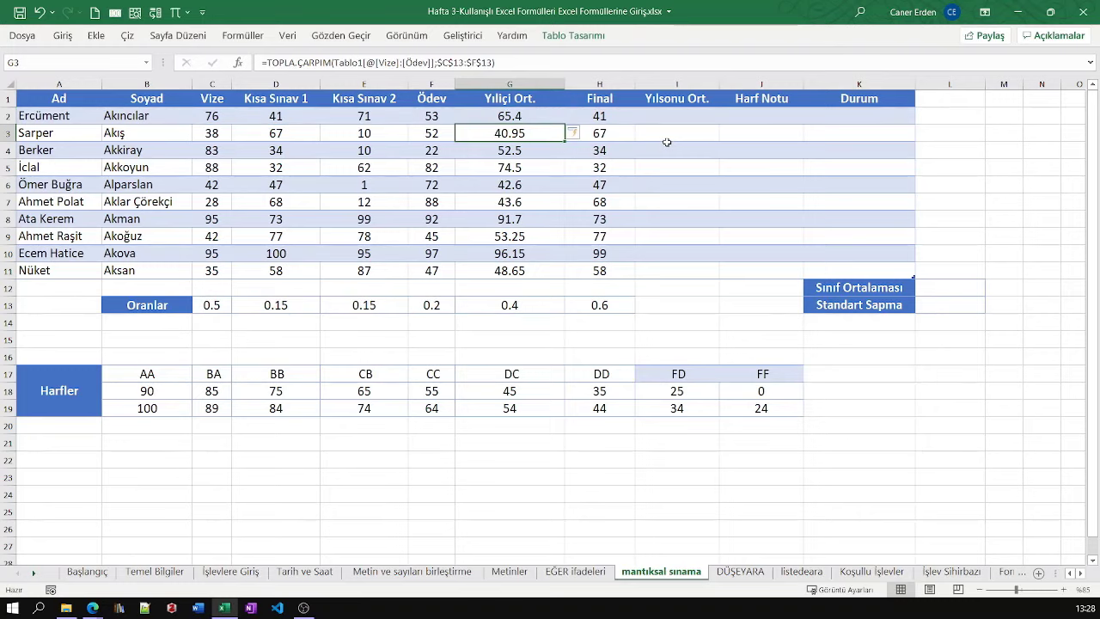
left_click(532, 117)
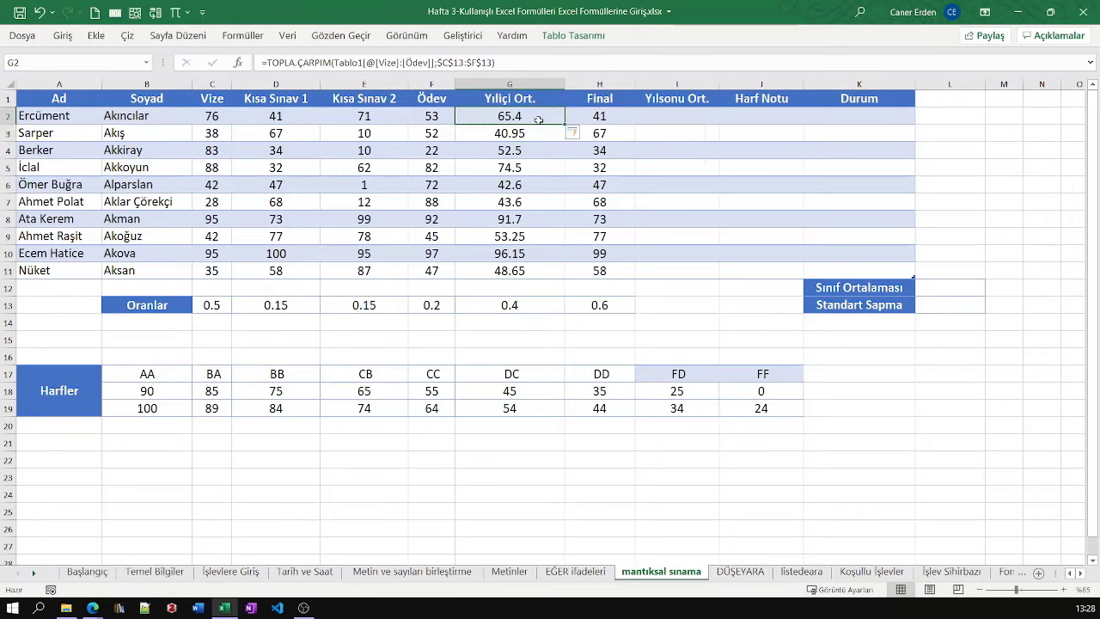
left_click_drag(65, 119, 513, 116)
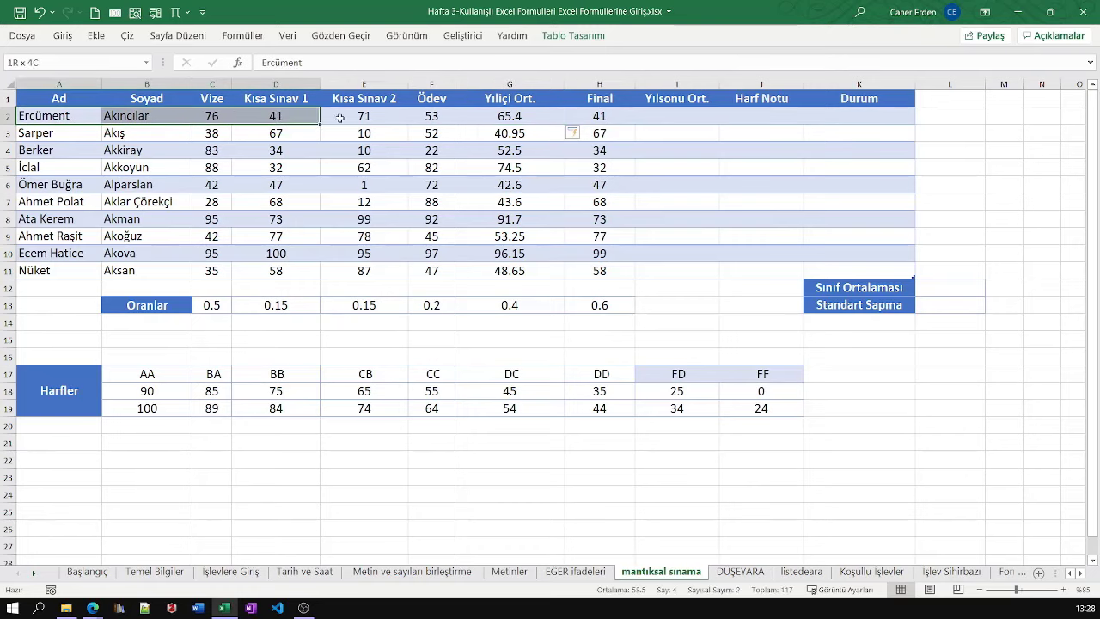
left_click(513, 116)
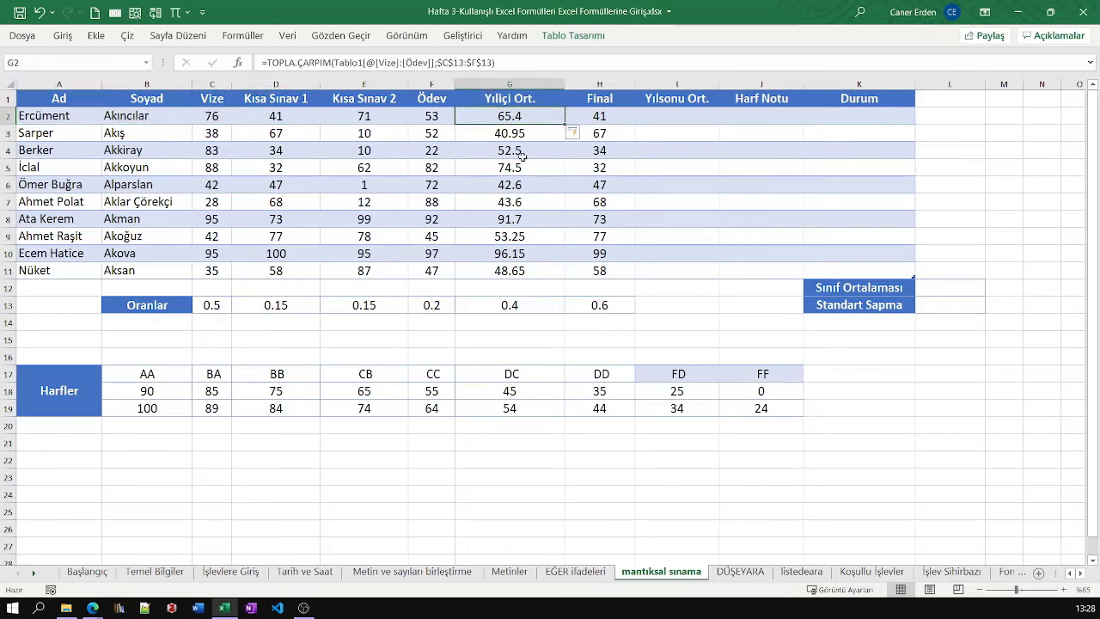
left_click(517, 140)
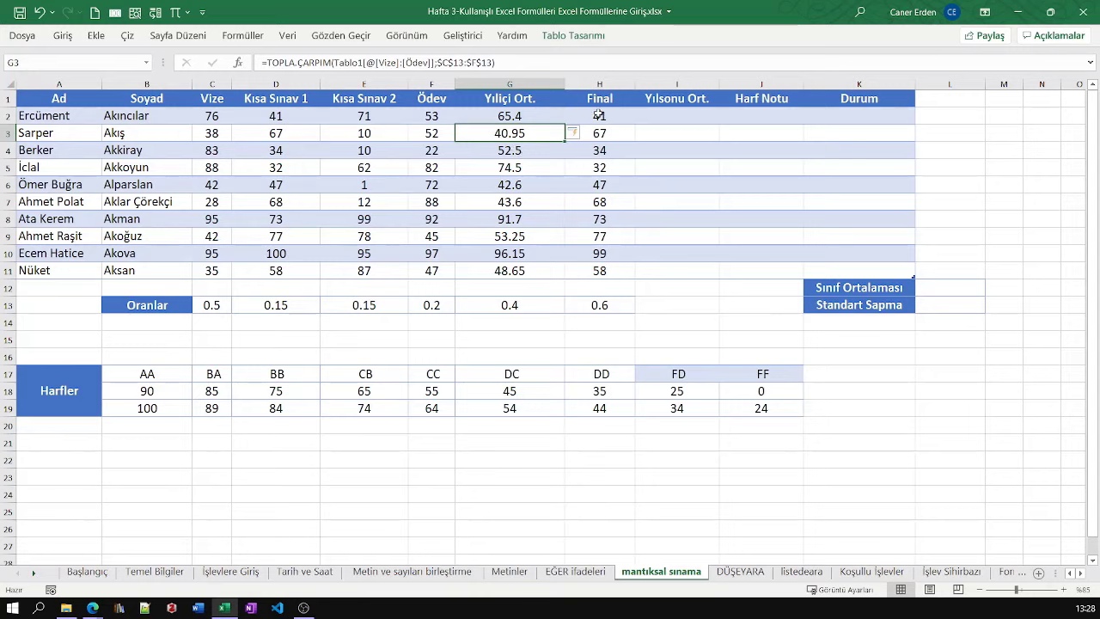
left_click_drag(599, 115, 602, 271)
left_click_drag(514, 116, 516, 271)
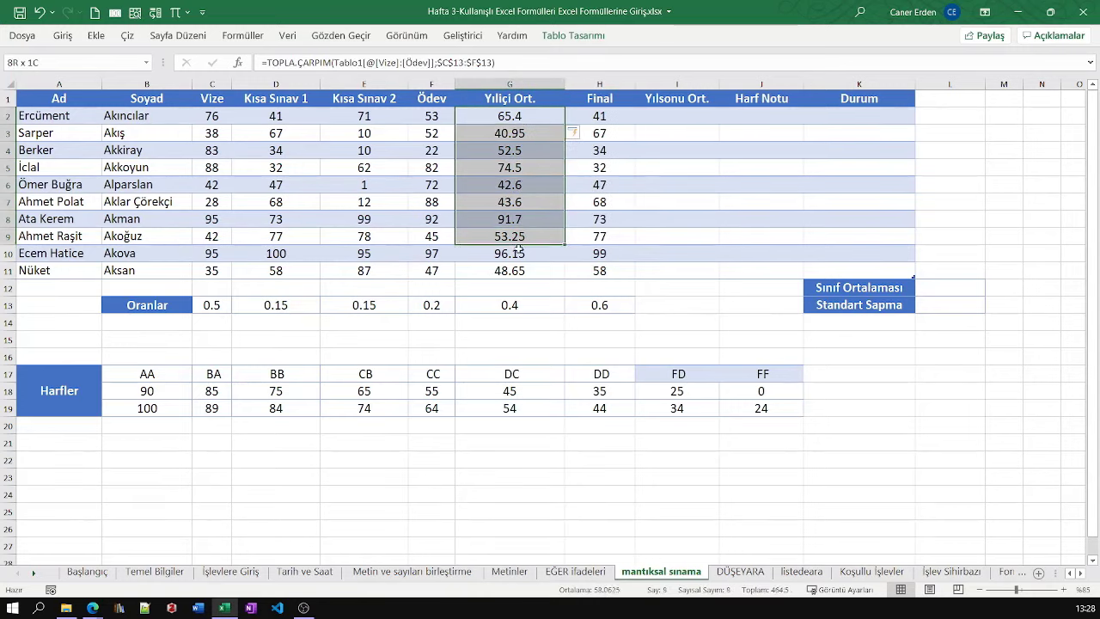
left_click_drag(630, 116, 620, 269)
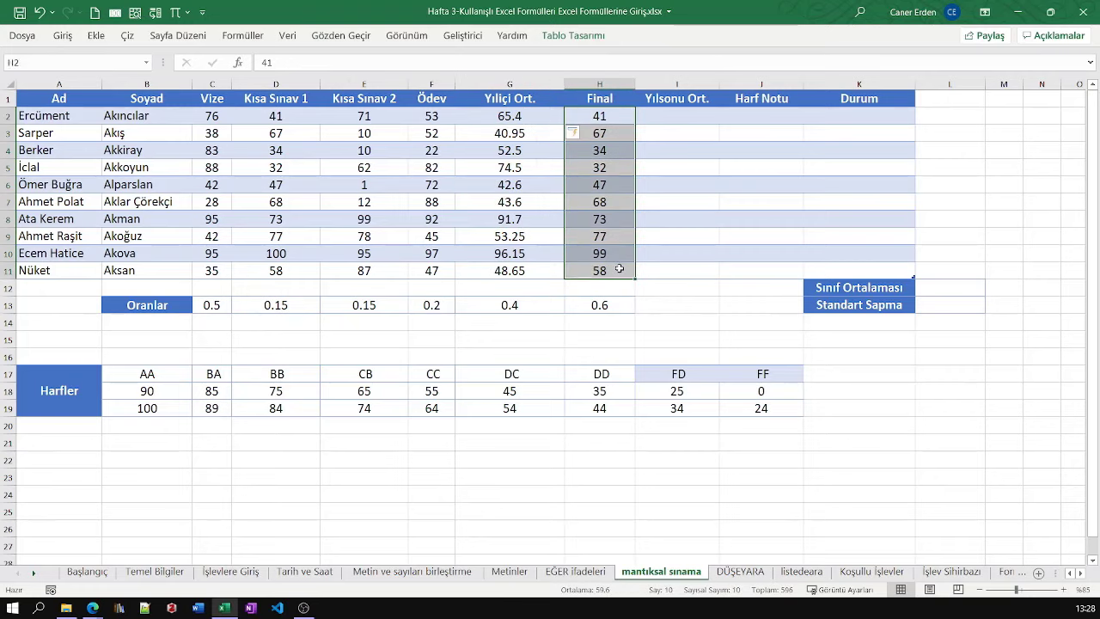
left_click_drag(506, 116, 507, 271)
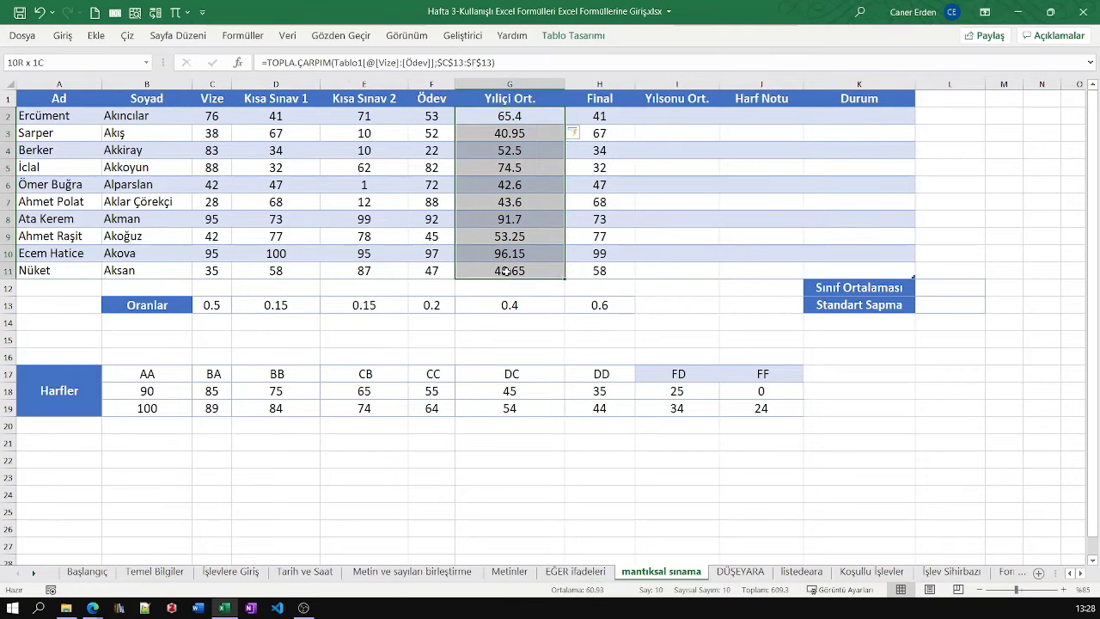
left_click(505, 305)
left_click(614, 306)
left_click(535, 306)
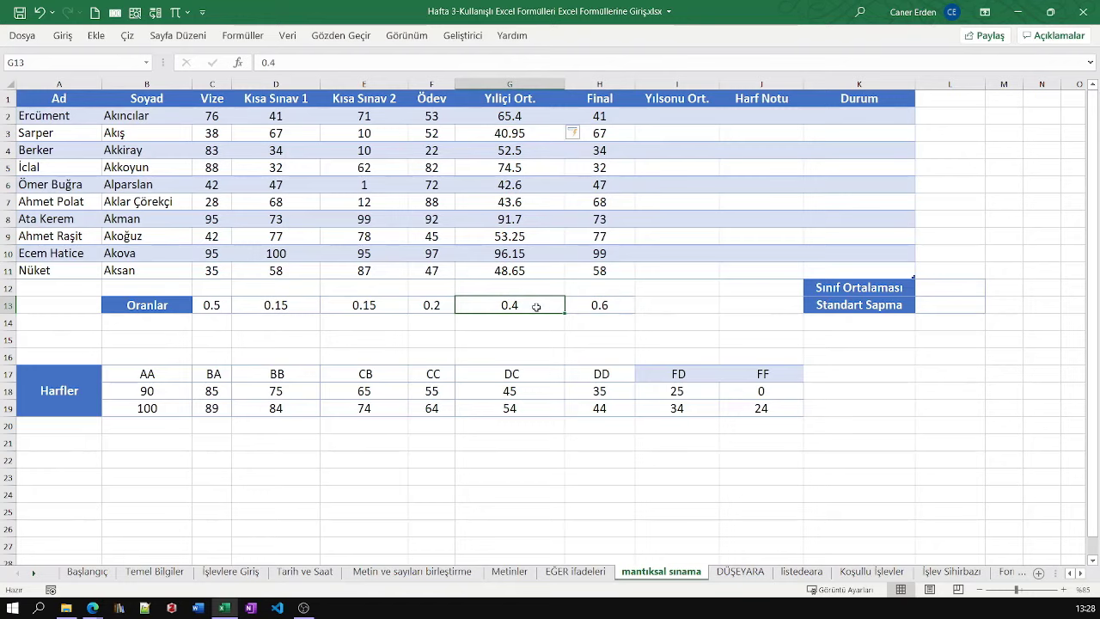
left_click_drag(515, 120, 513, 274)
left_click(590, 305)
left_click_drag(621, 271, 604, 116)
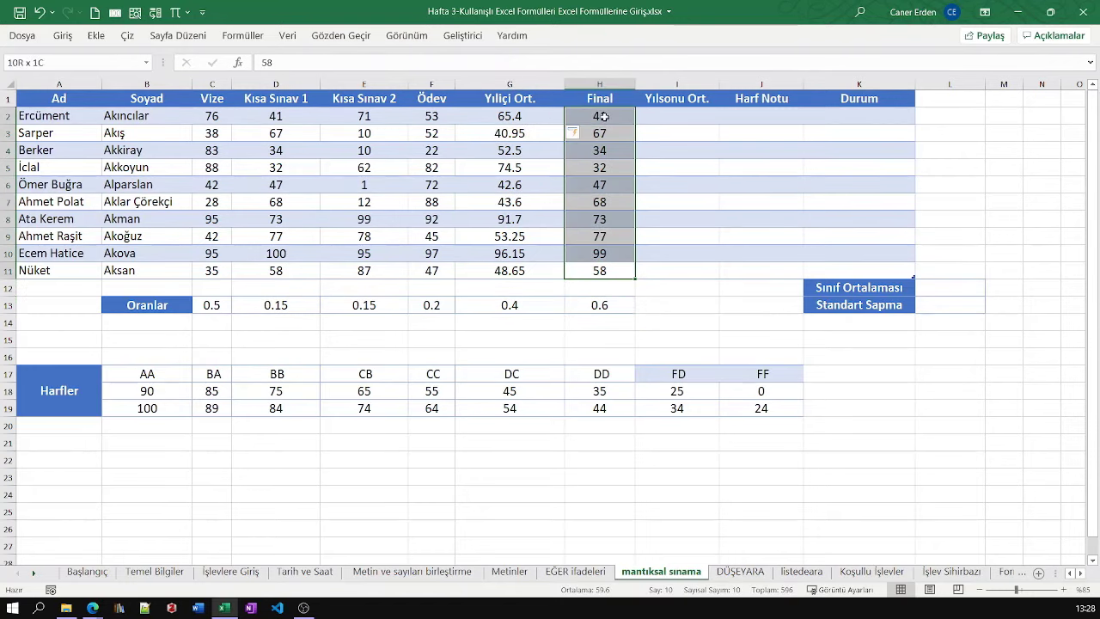
left_click_drag(528, 116, 513, 268)
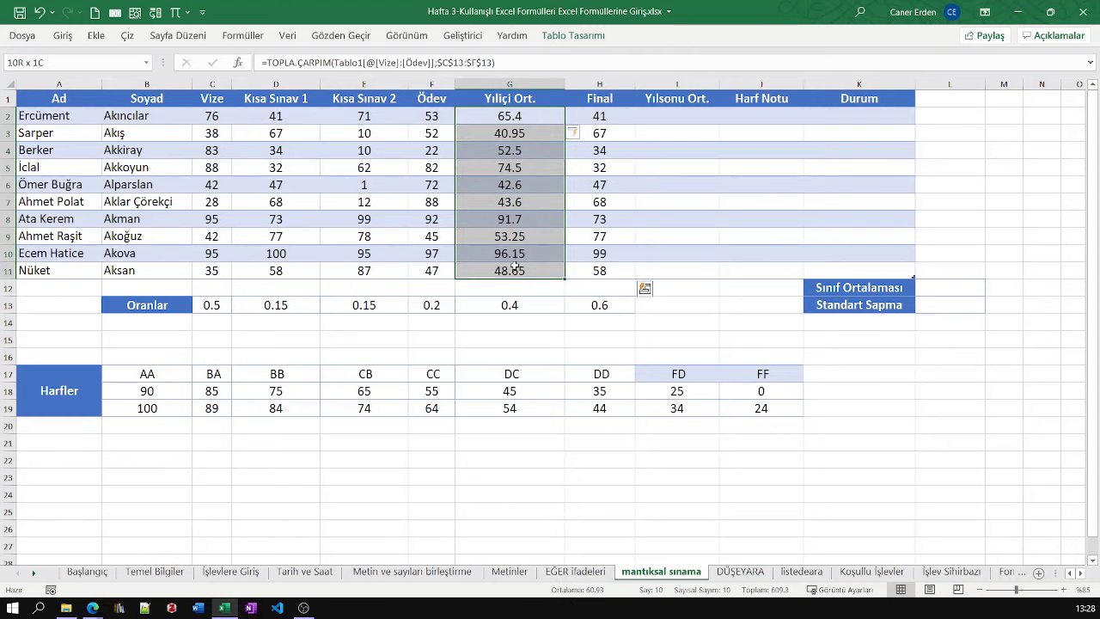
left_click(661, 121)
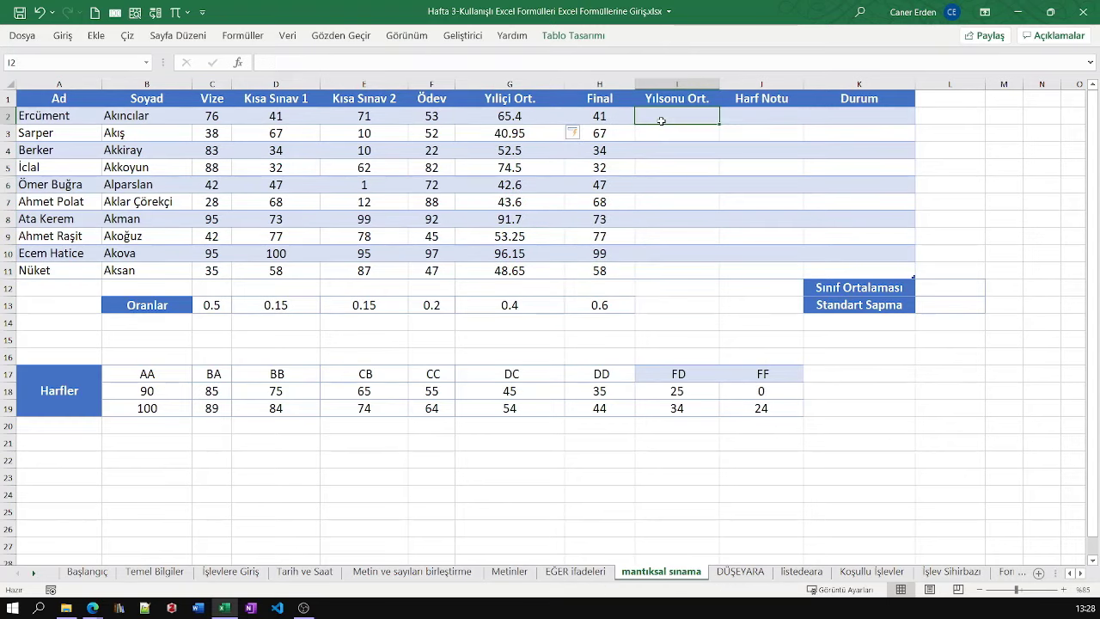
Enter =TOPLA.ÇARPIM(Tablo1[@[Yılici Ort.]:[Final]];$G$13:$H$13) in I2, filling the whole column
type("=topl")
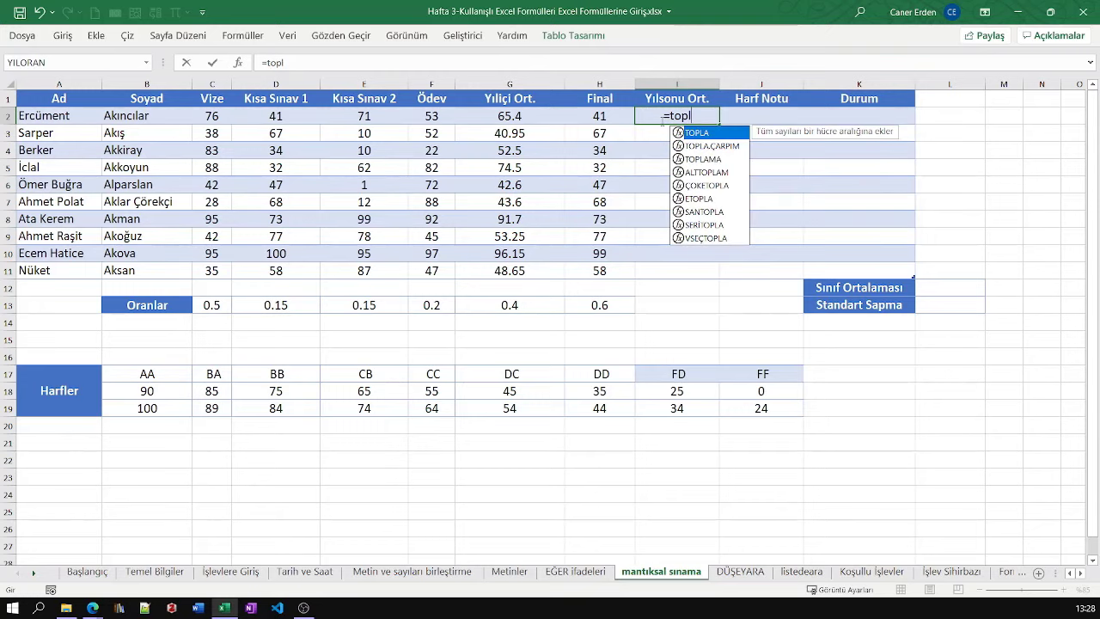
key("Tab")
key("BackSpace")
type(".")
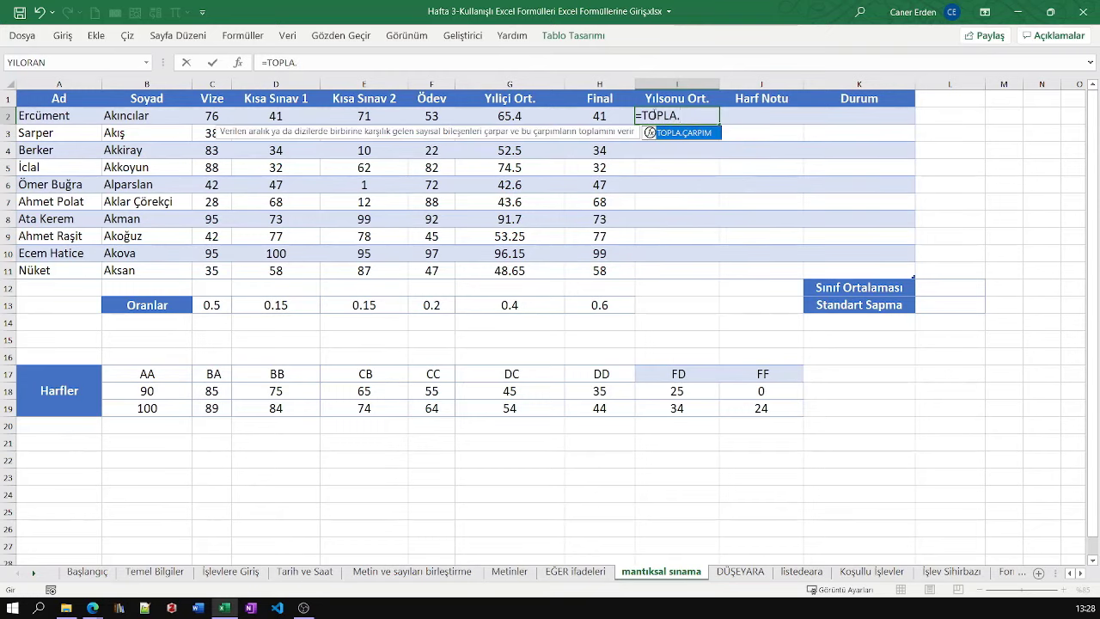
key("Tab")
left_click_drag(509, 116, 600, 115)
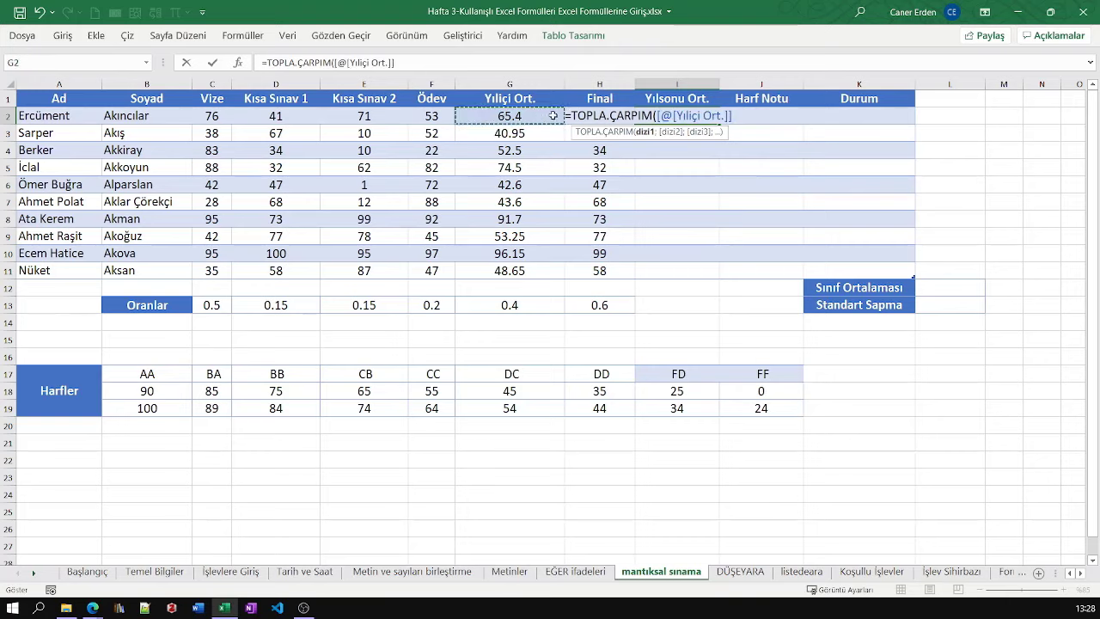
type(";")
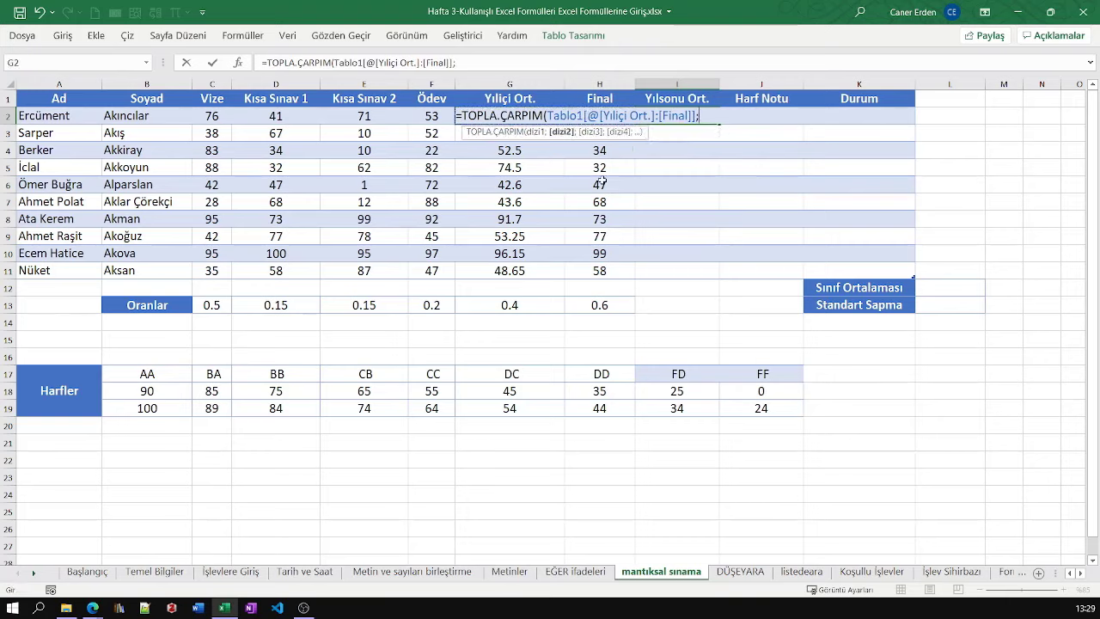
left_click_drag(516, 305, 569, 306)
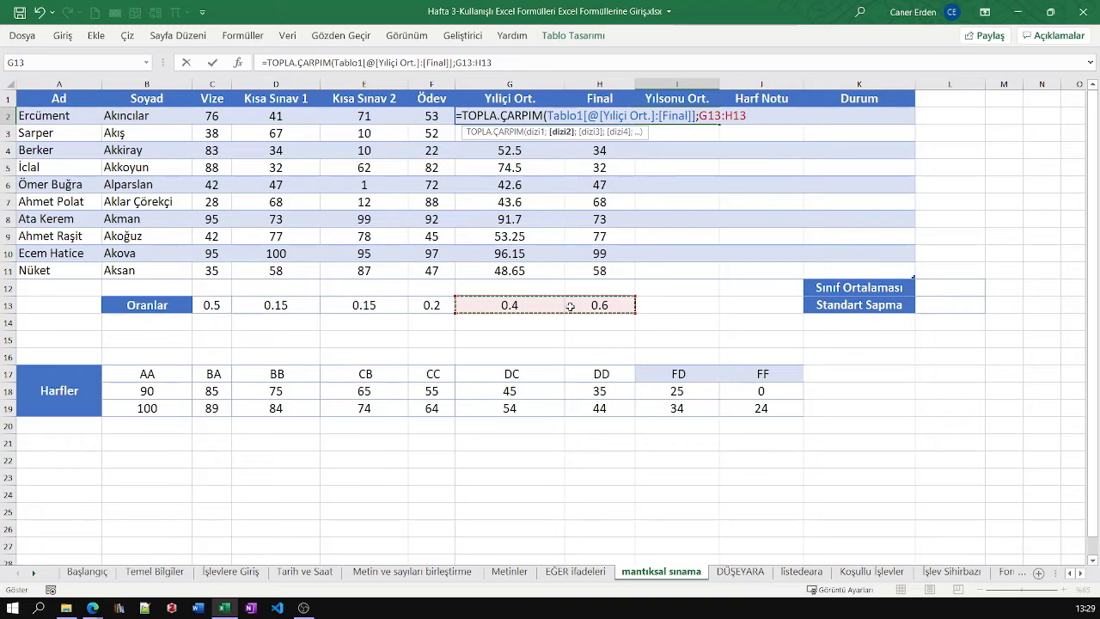
key("F4")
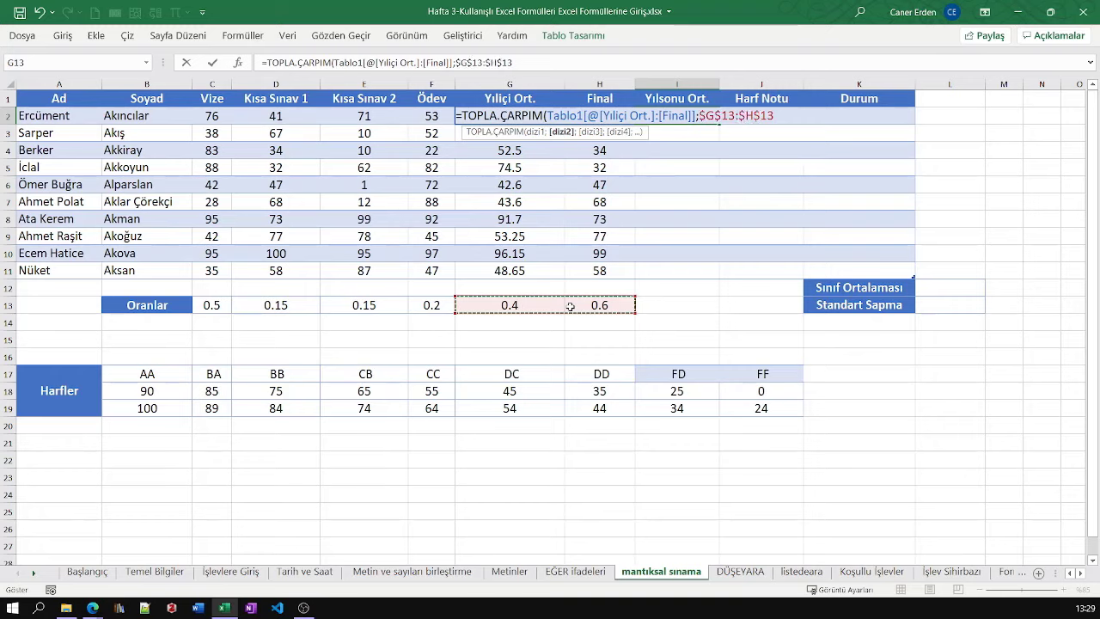
type(")")
key("ctrl+Return")
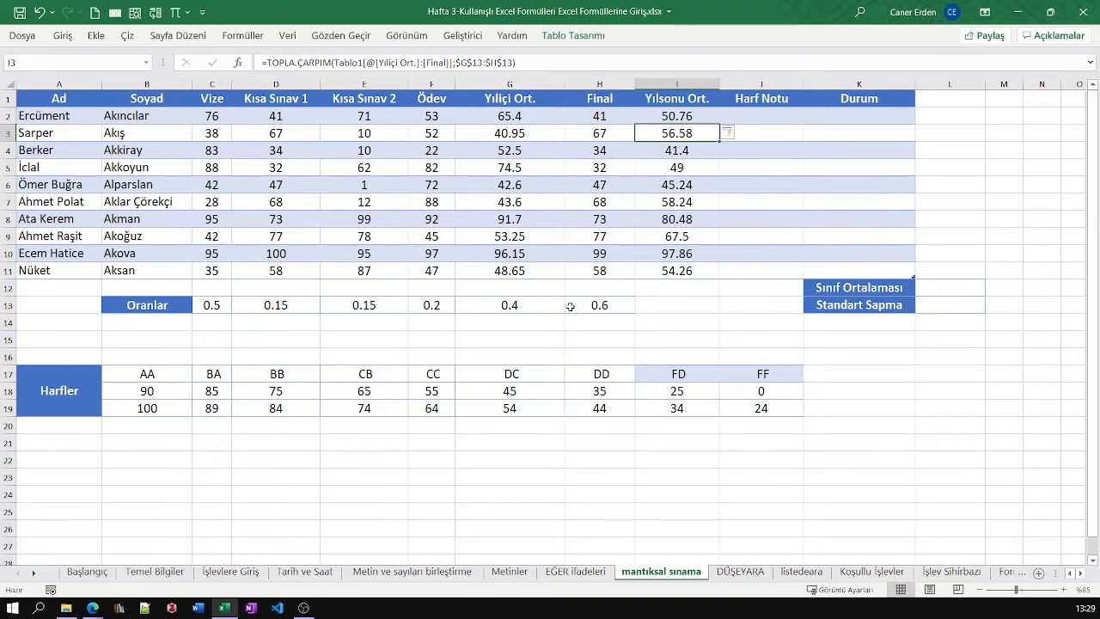
Check the year-end averages, 50.76 through 54.26, against the Final scores
left_click(691, 130)
left_click(690, 151)
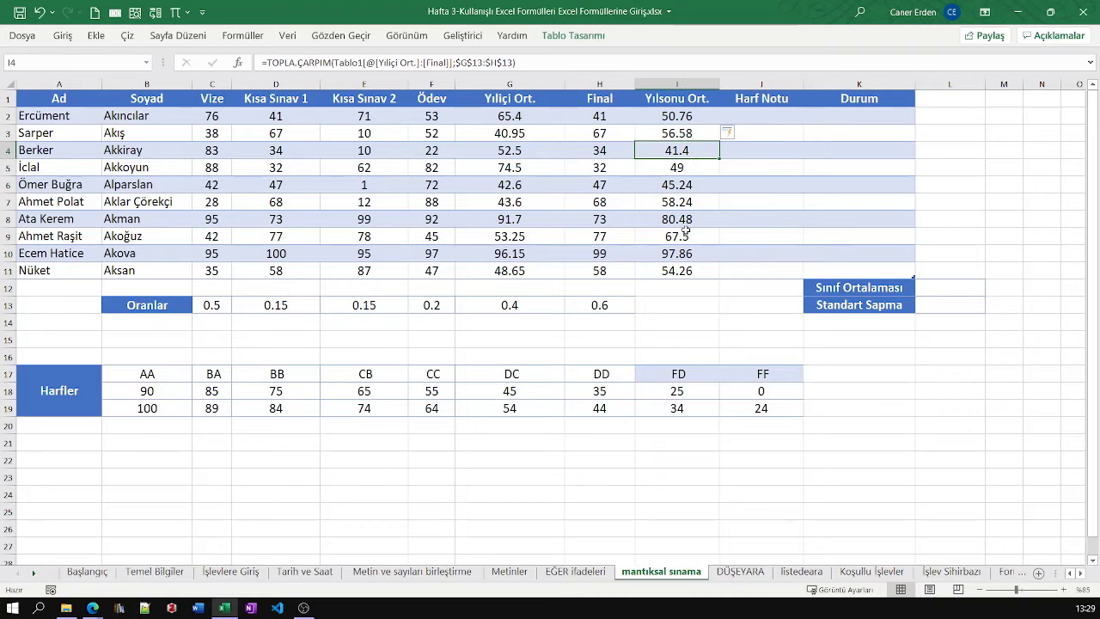
left_click(683, 180)
left_click_drag(686, 116, 673, 271)
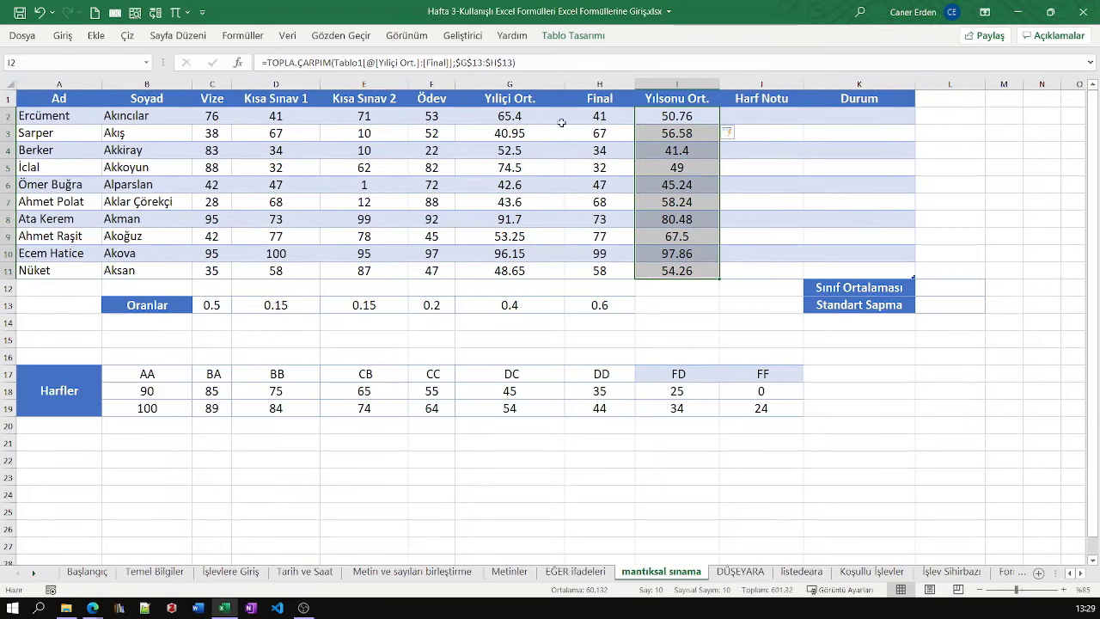
left_click_drag(602, 116, 602, 269)
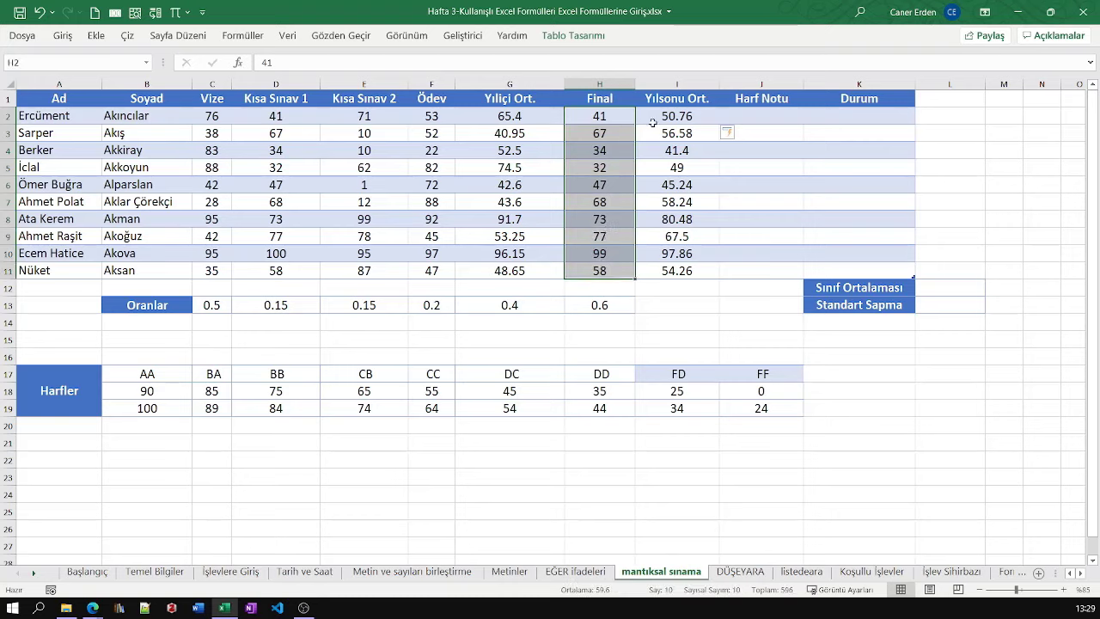
left_click_drag(651, 123, 660, 272)
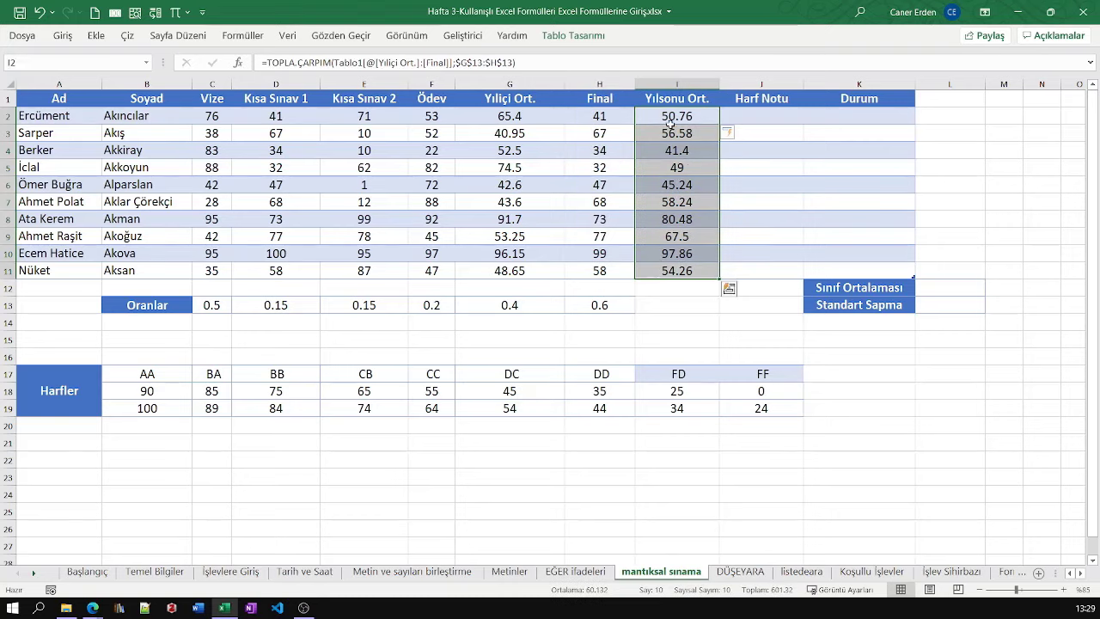
left_click(755, 119)
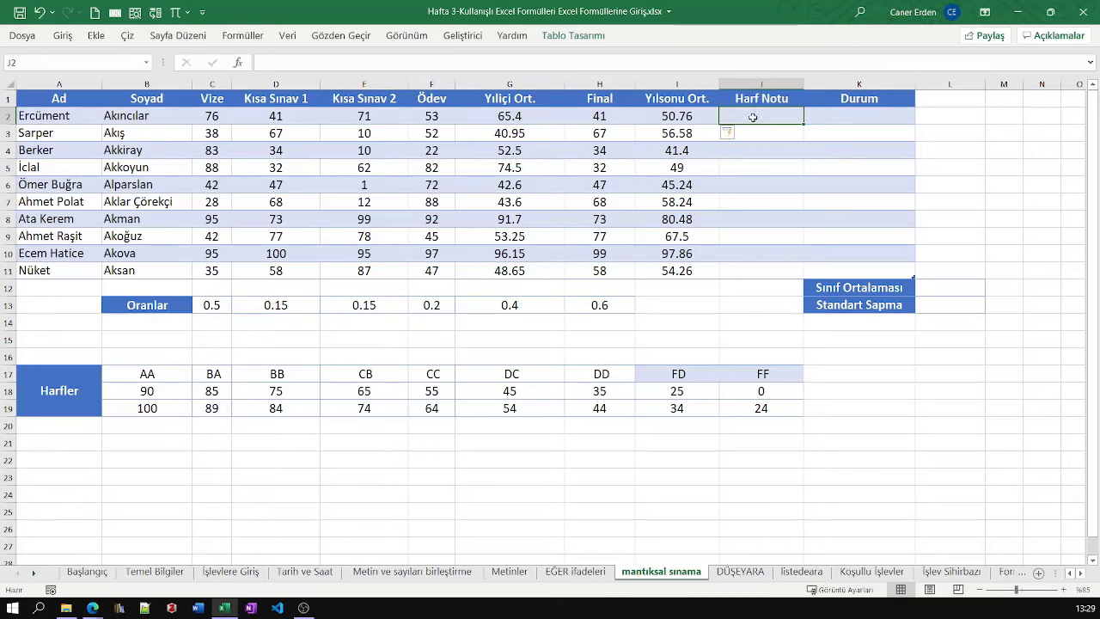
left_click(685, 118)
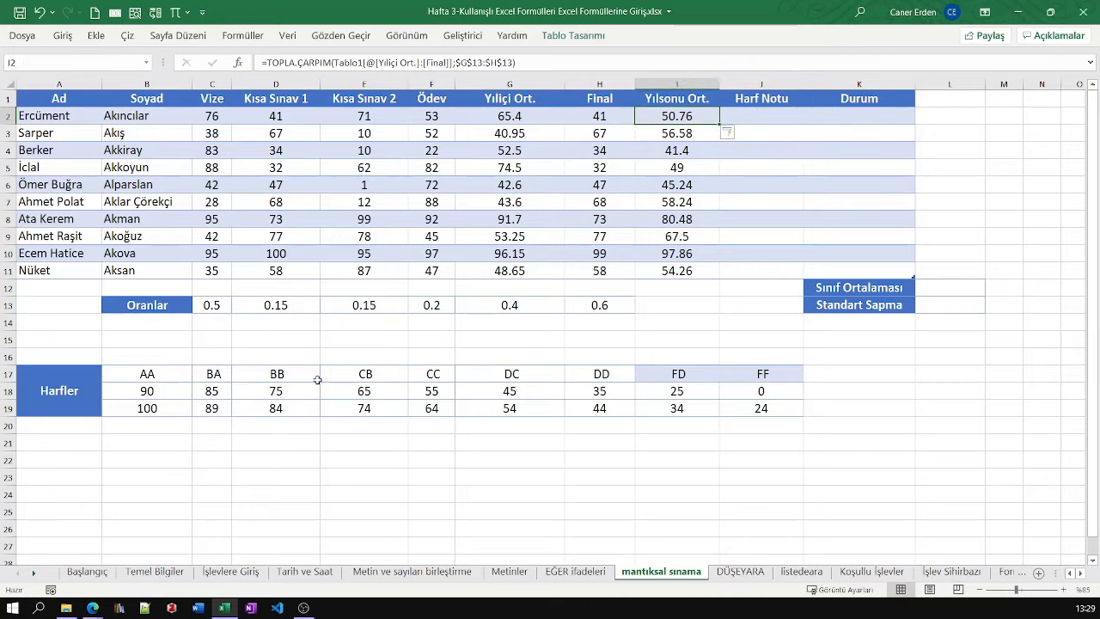
left_click(147, 408)
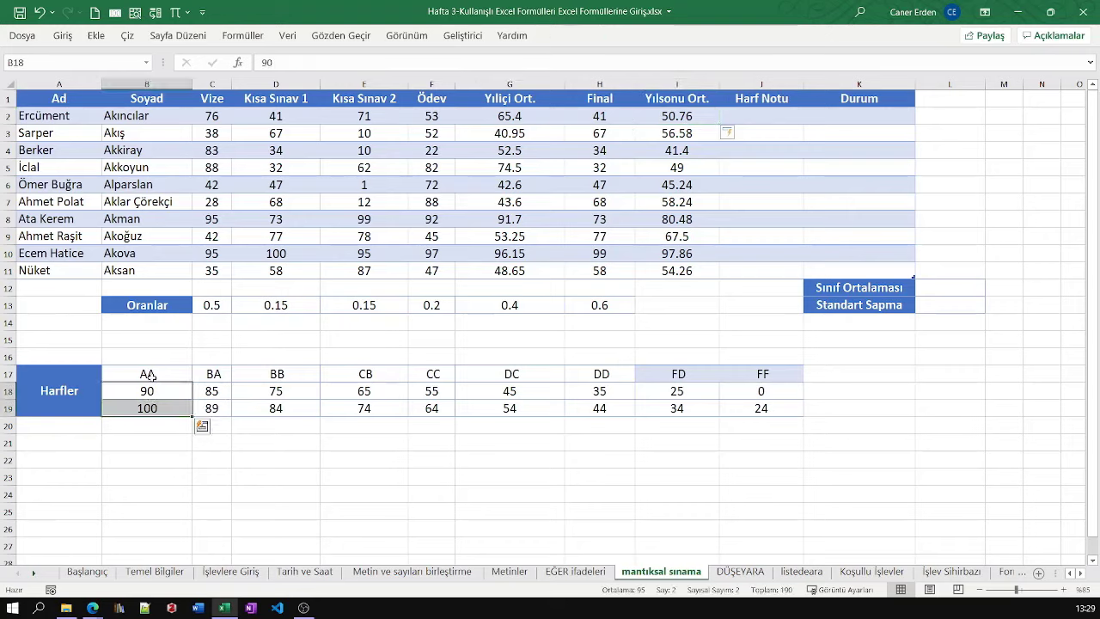
left_click(149, 374)
left_click_drag(207, 386, 212, 406)
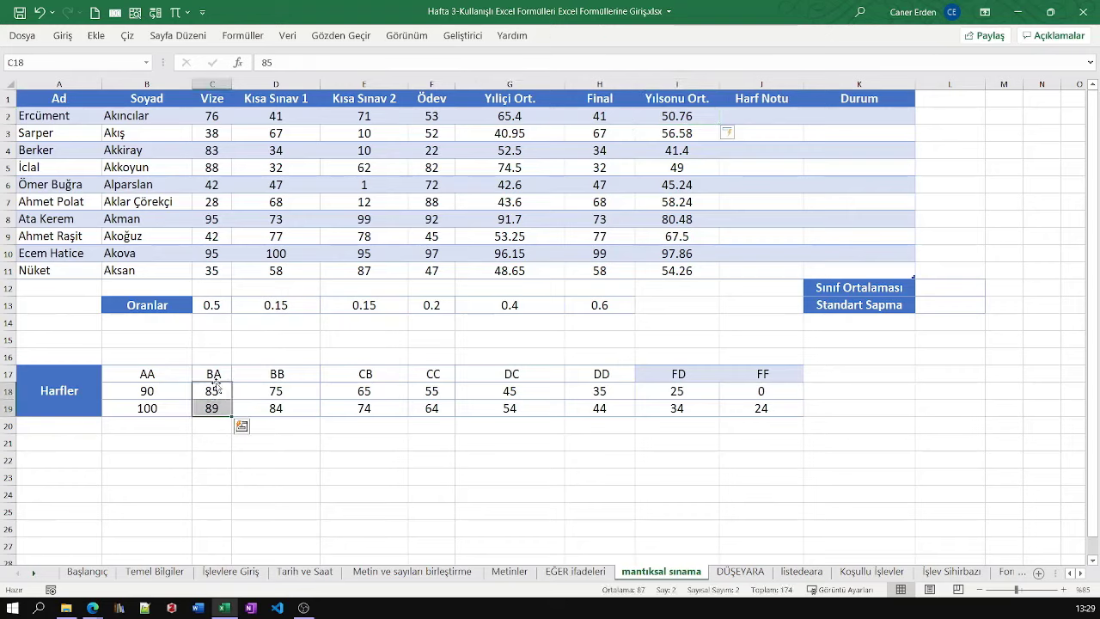
left_click(214, 377)
left_click_drag(275, 390, 276, 409)
left_click(277, 375)
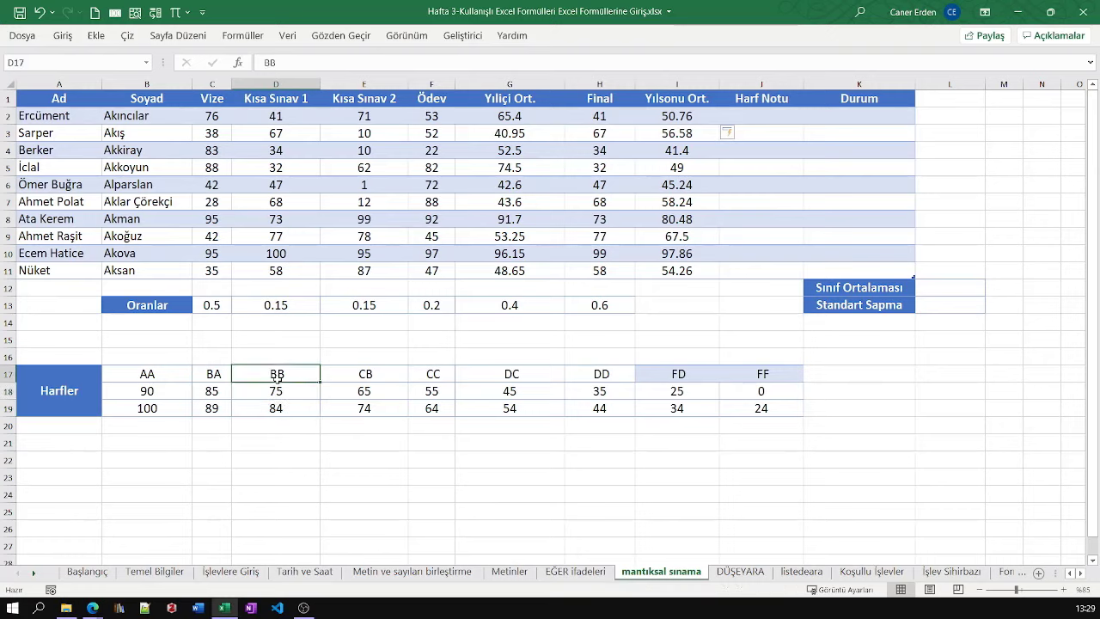
left_click(353, 390)
left_click_drag(352, 390, 357, 408)
left_click(366, 375)
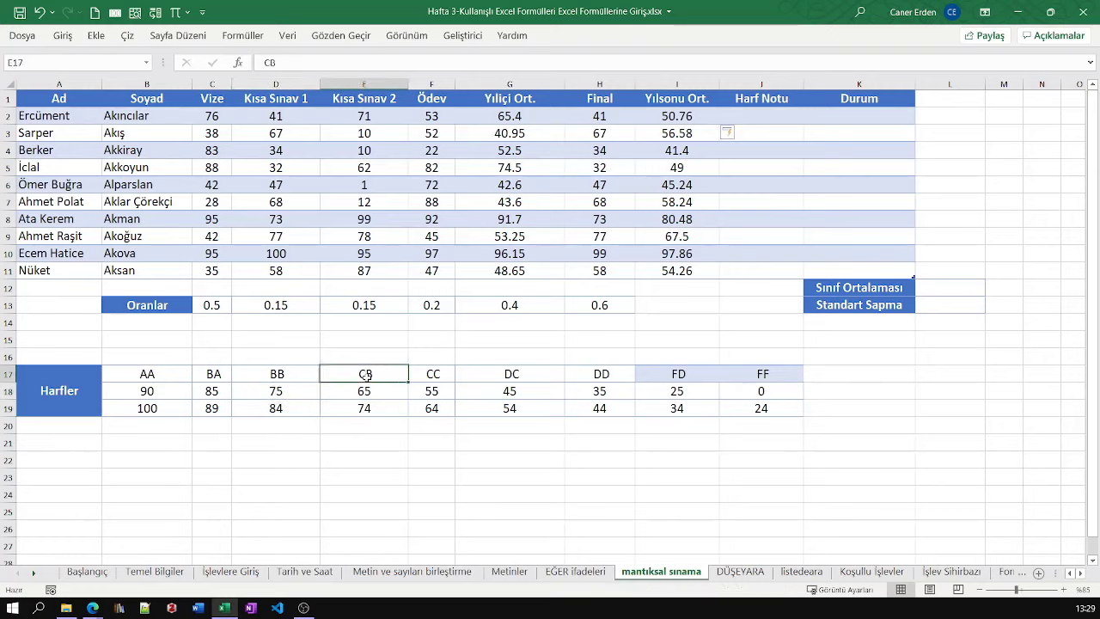
left_click(745, 121)
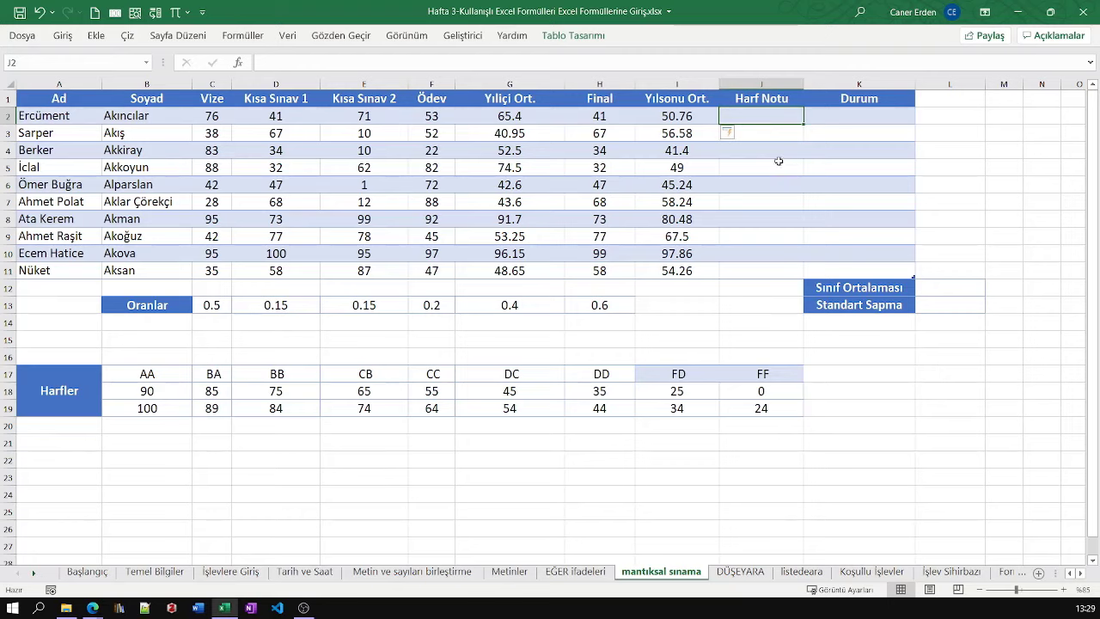
In J2, type =EĞER([@[Yılsonu Ort.]]>$B$18;$B$17; so averages above 90 return AA
type("=")
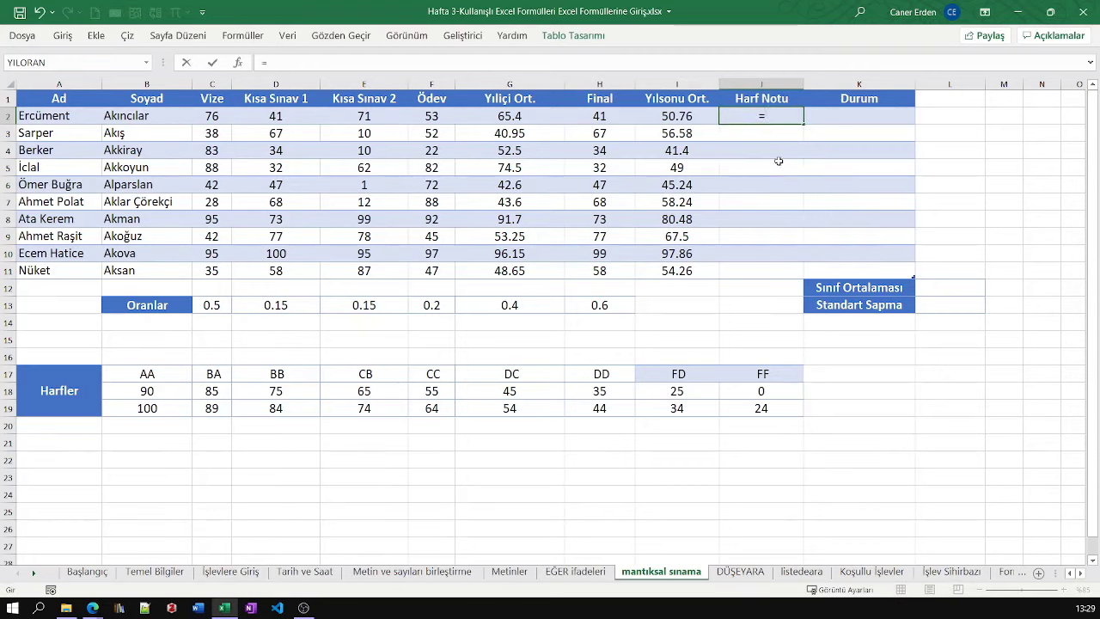
type("eğer")
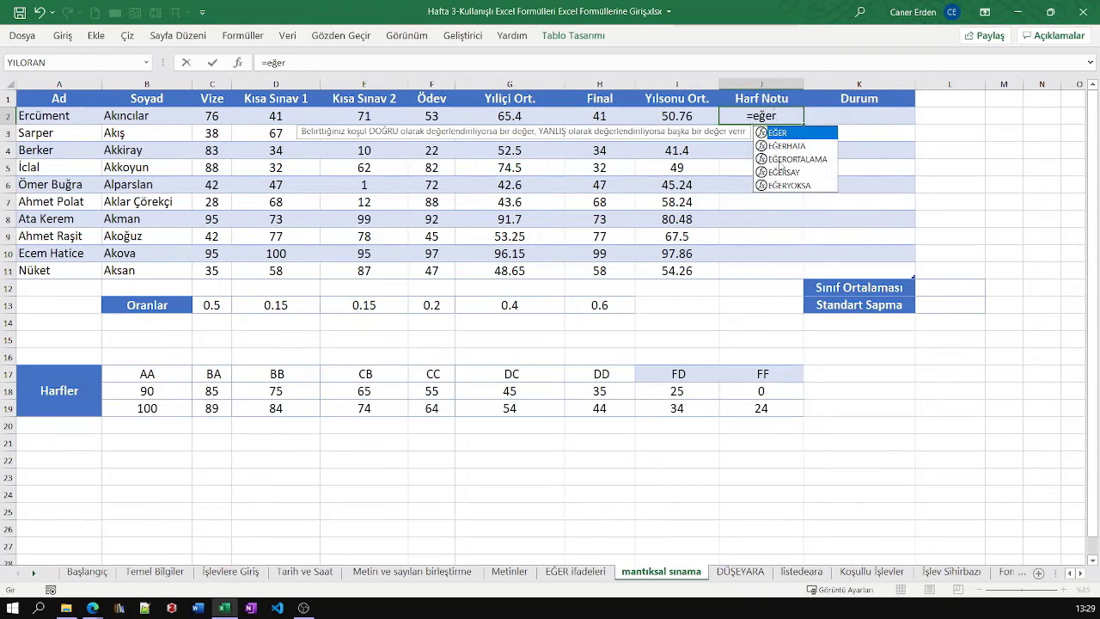
key("Tab")
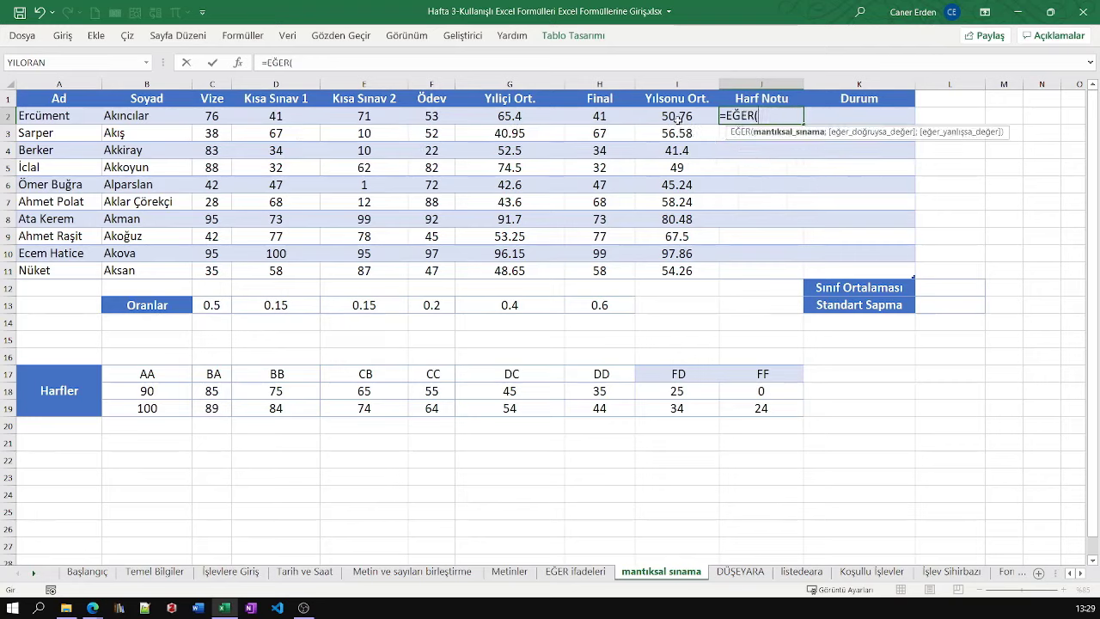
left_click(679, 116)
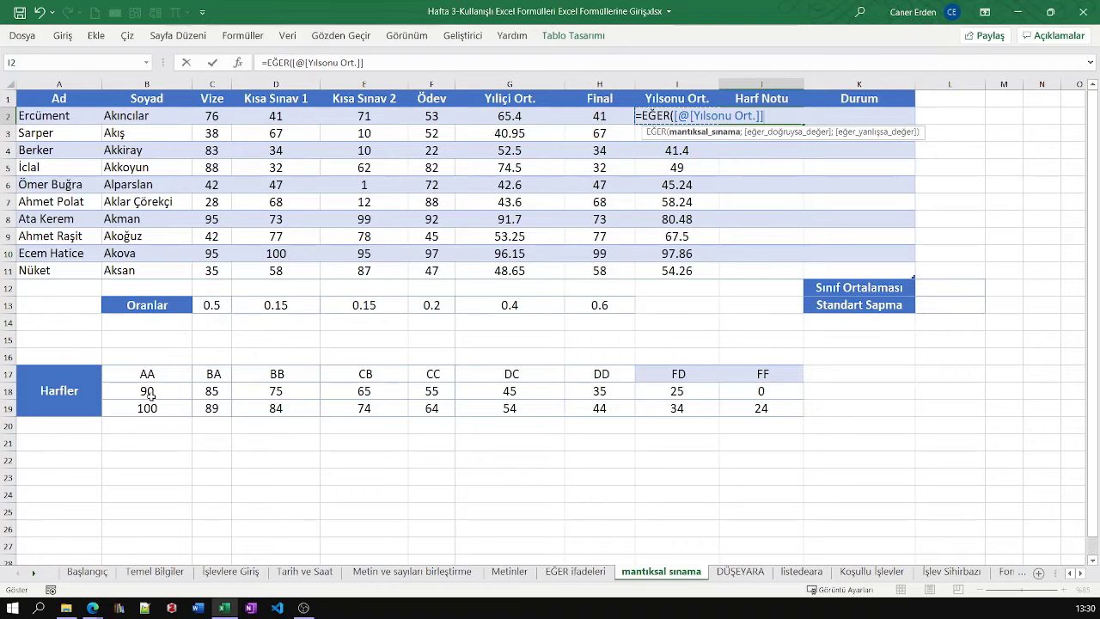
type(">")
type("B")
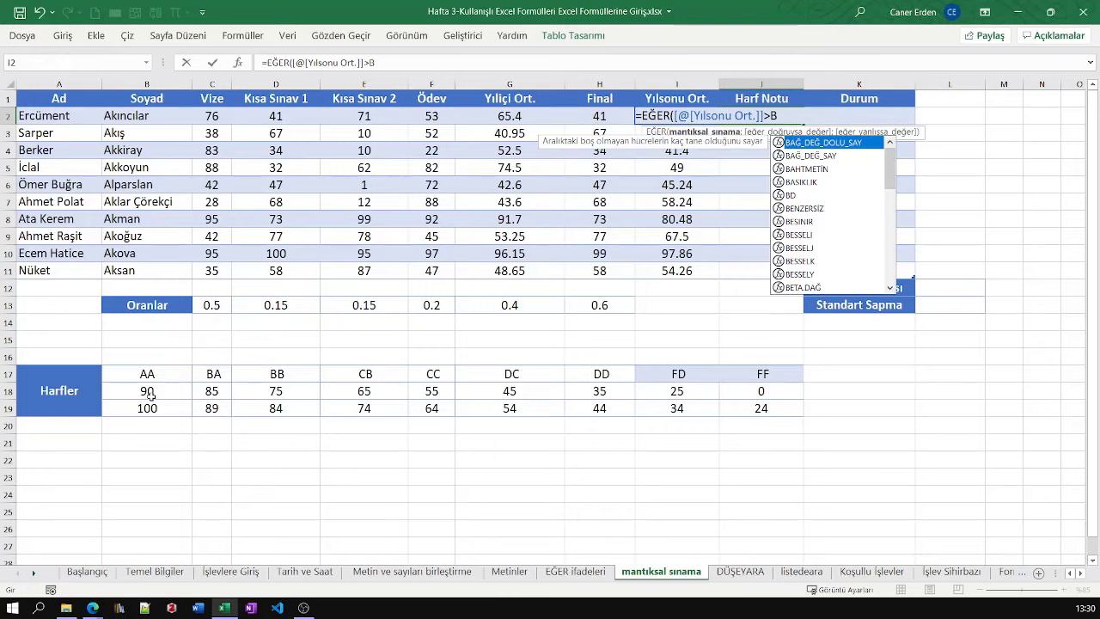
type("18")
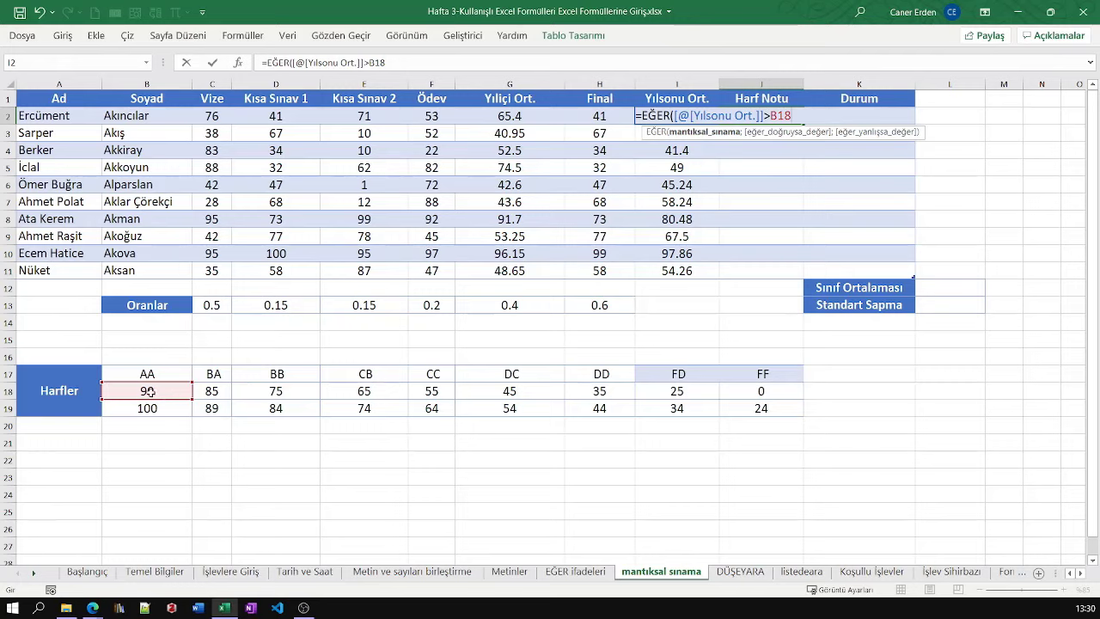
key("F4")
type("$B$18;")
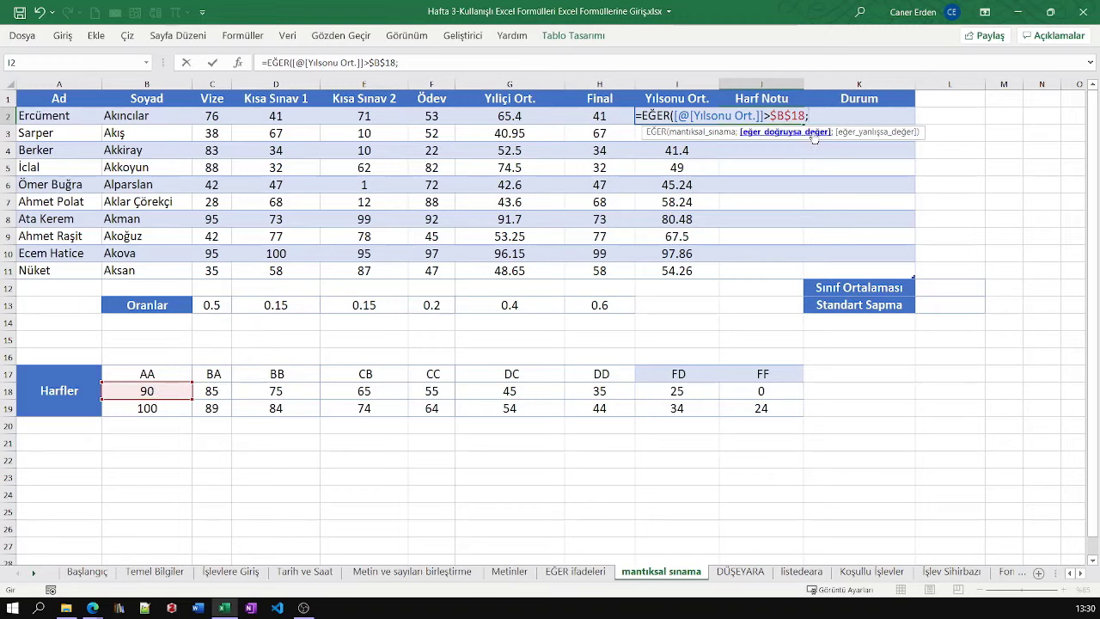
left_click(158, 374)
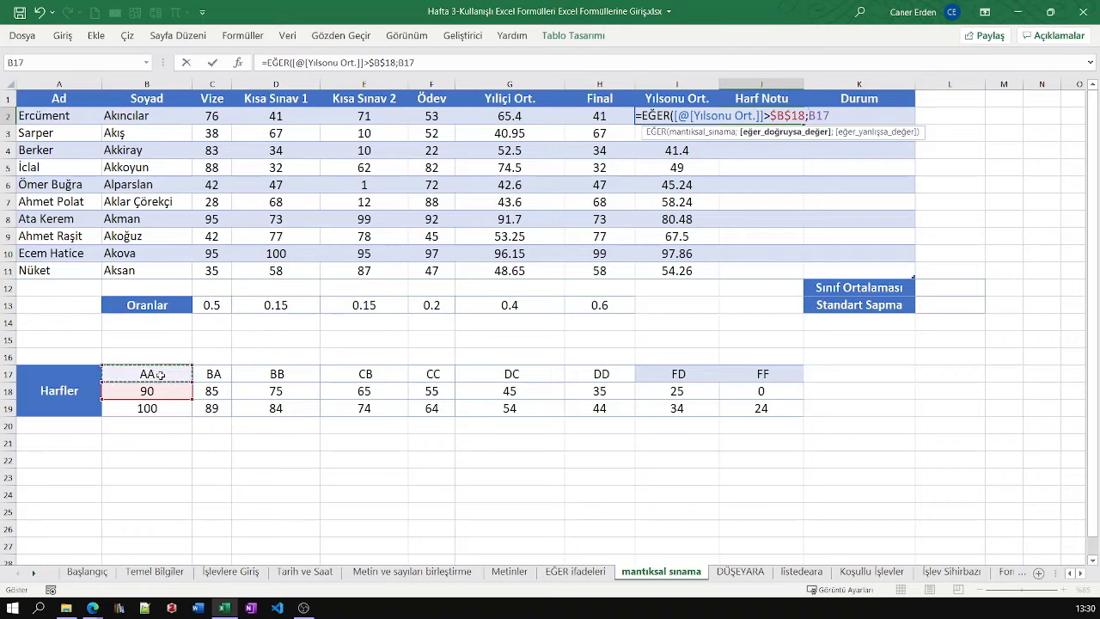
key("F4")
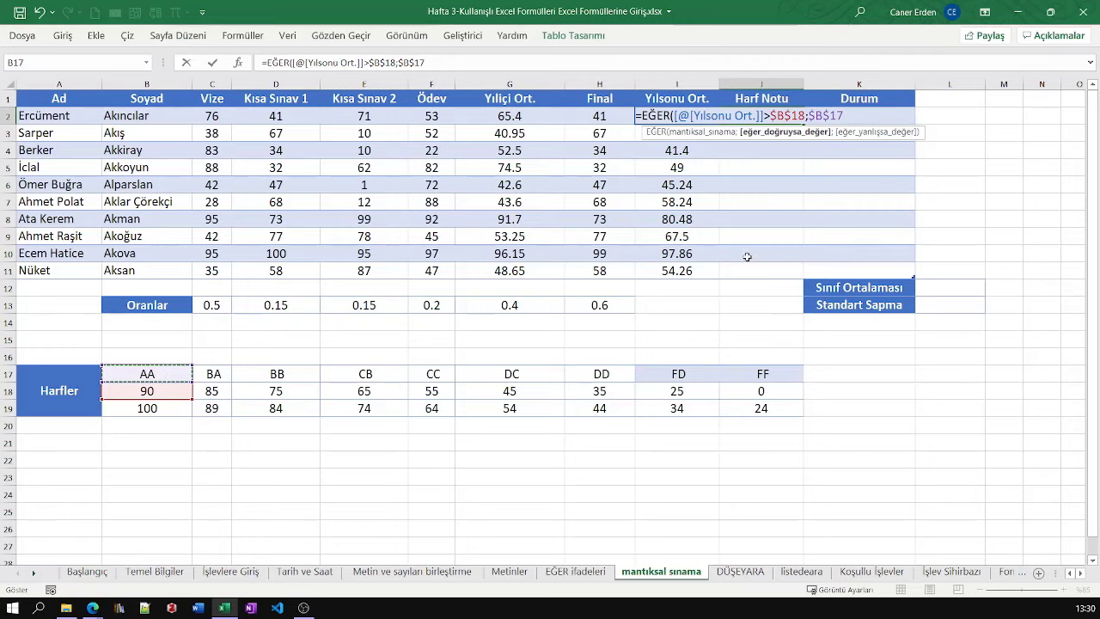
type(";EĞER([@Final")
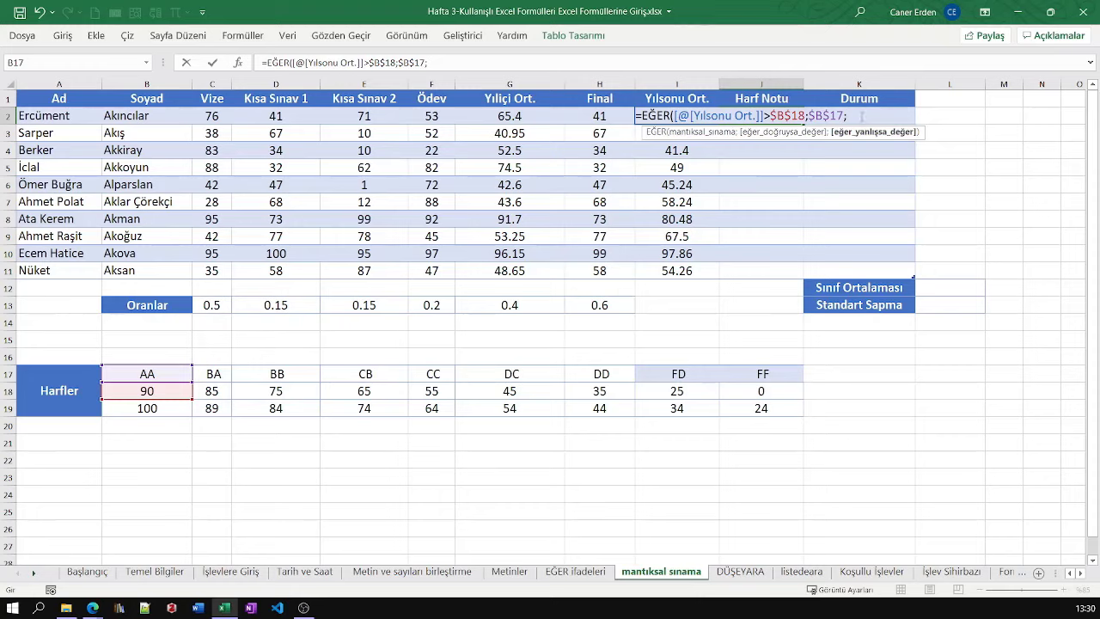
Add a nested EĞER: if Yılsonu Ort. exceeds $C$18 (85), return $C$17 (BA)
type("EĞ")
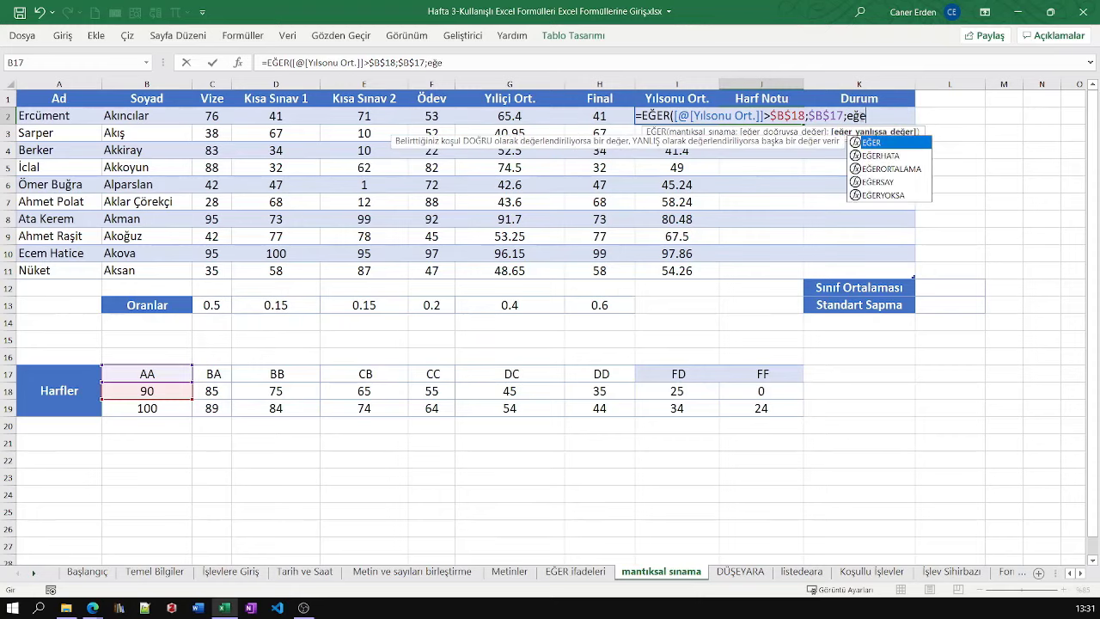
type("ER([@Final")
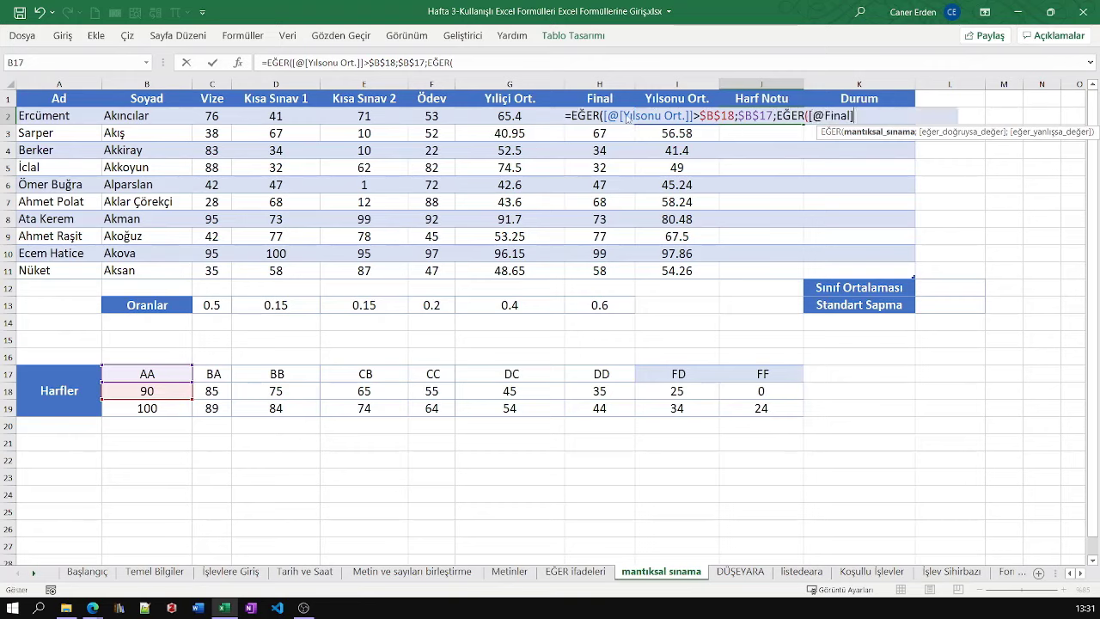
left_click(626, 115)
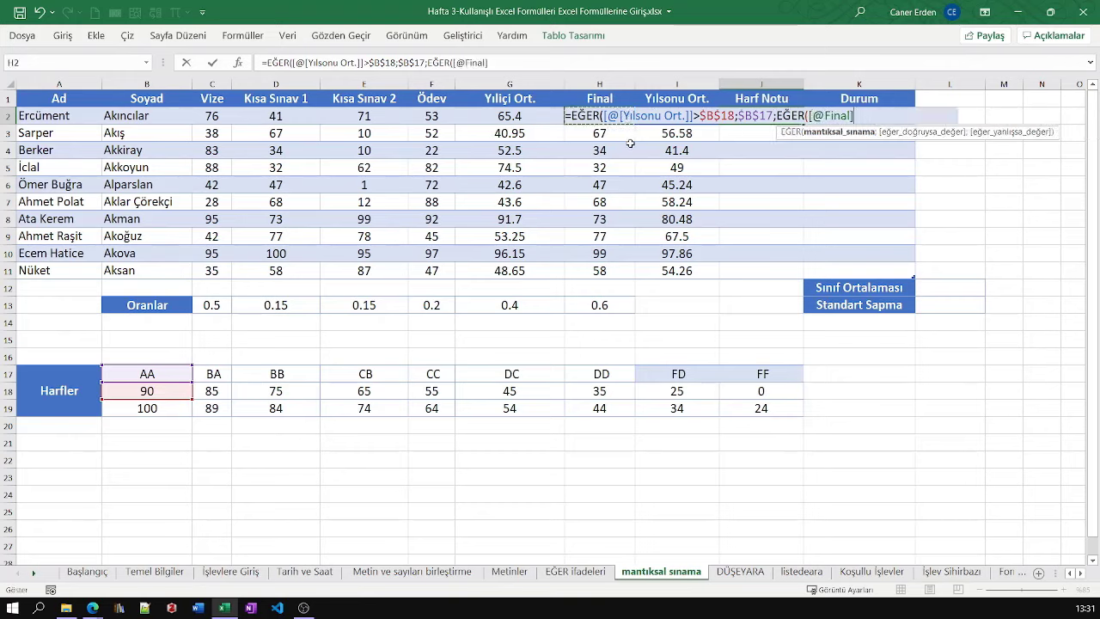
key("Right")
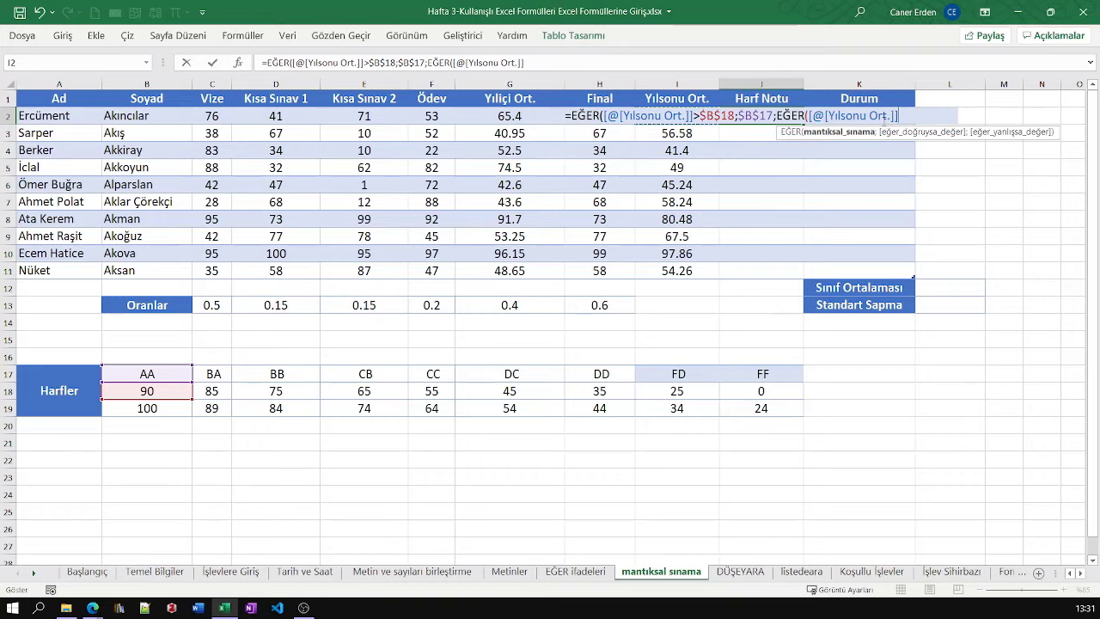
type(">")
left_click(217, 394)
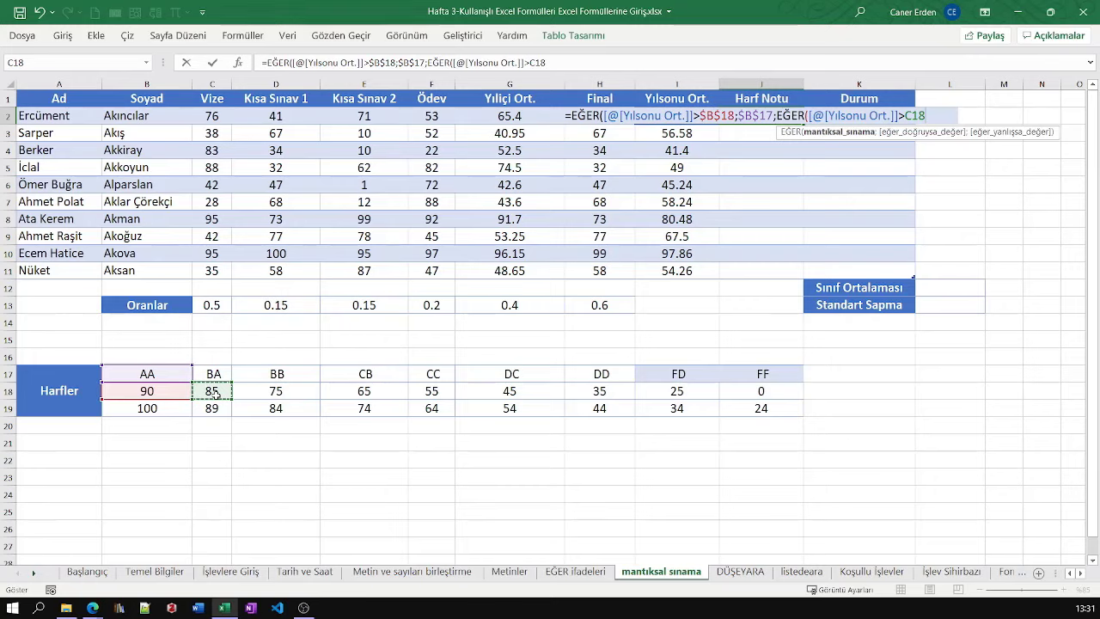
key("F4")
type("$C$18;")
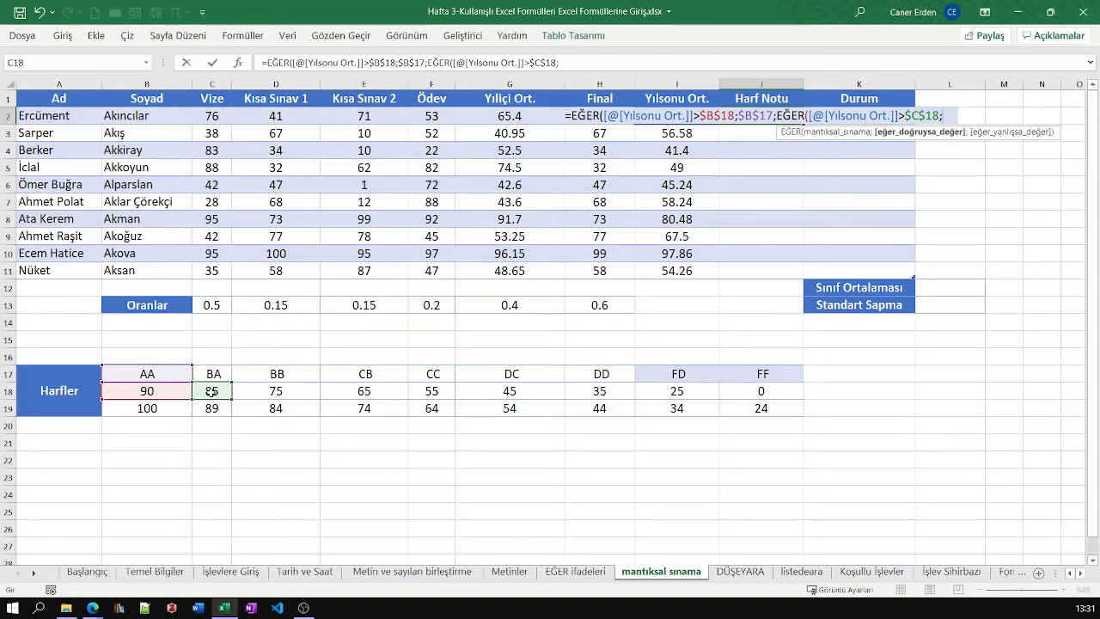
left_click(213, 374)
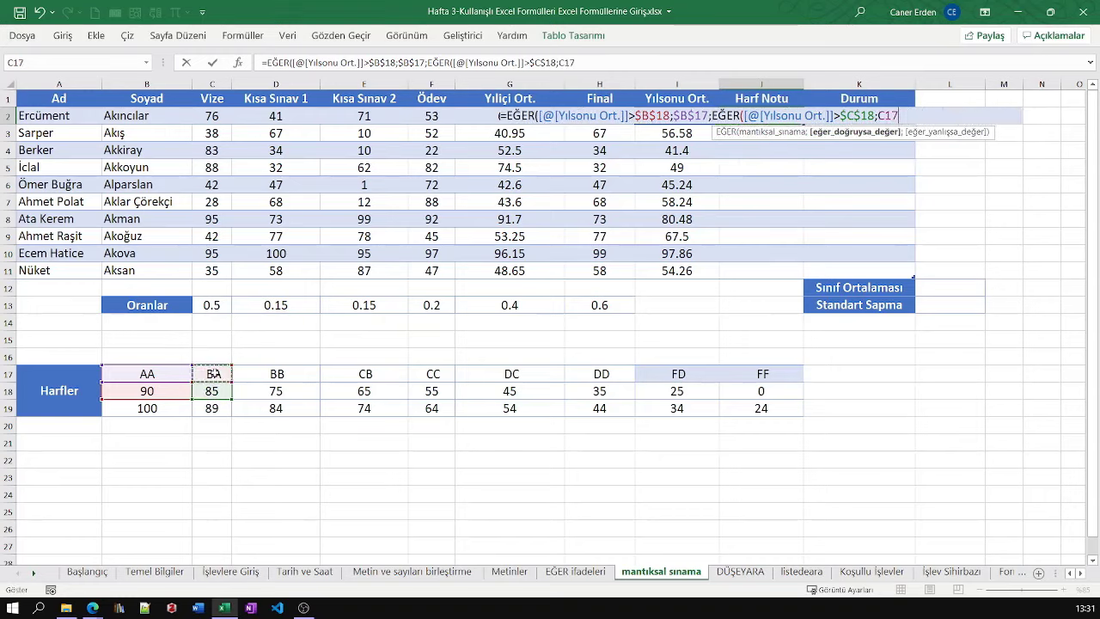
key("F4")
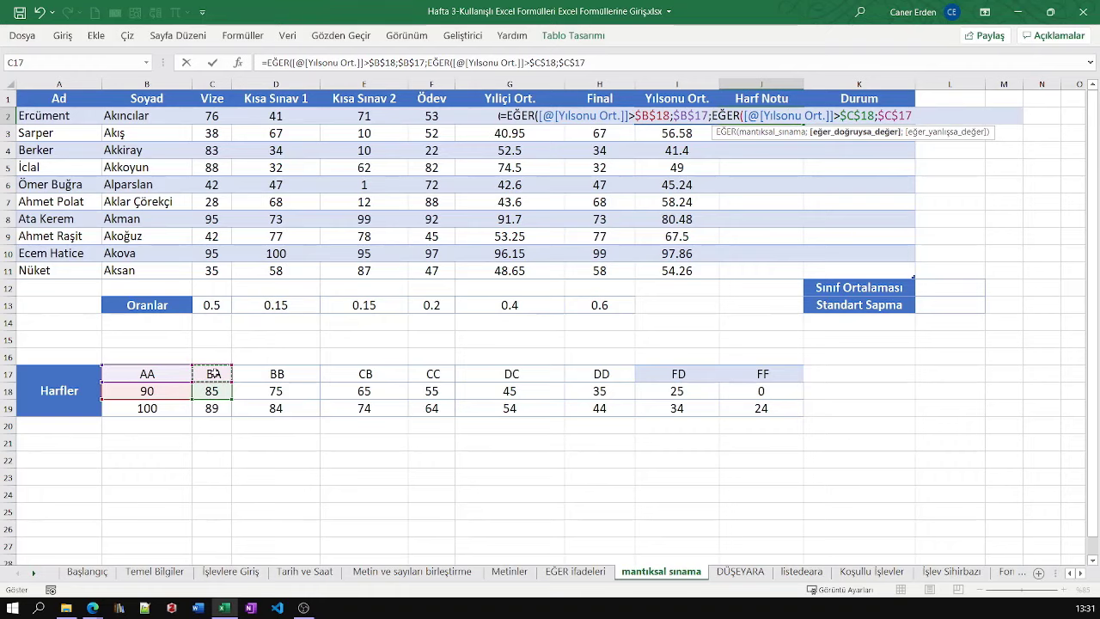
type(";")
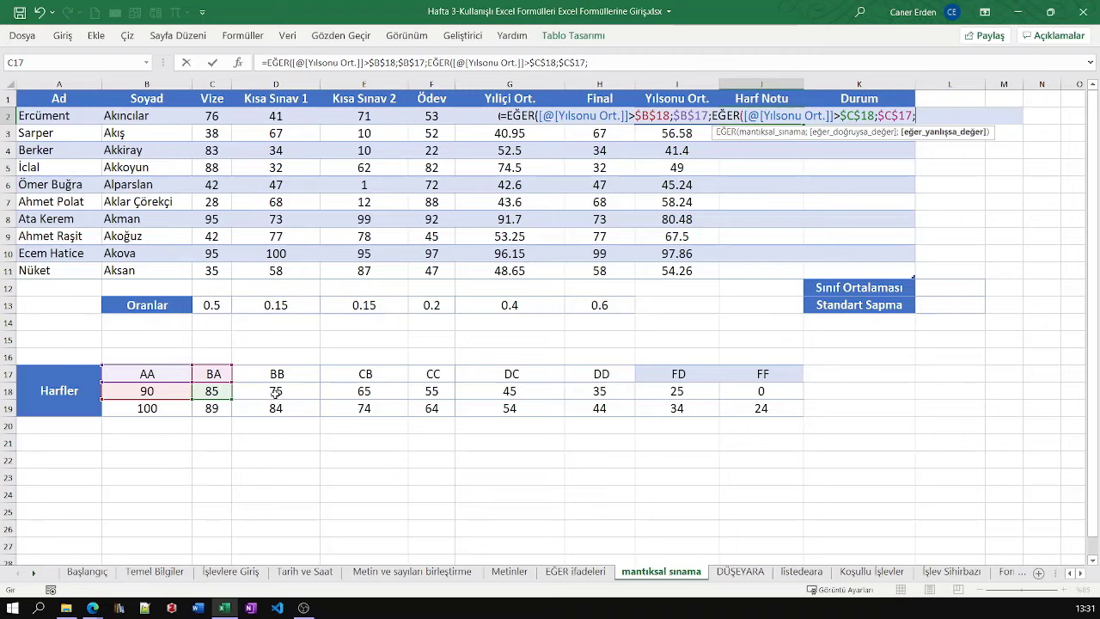
Start the third EĞER with a [@[Yılsonu Ort.]] structured reference, fixing the bracket typos
type("eğer")
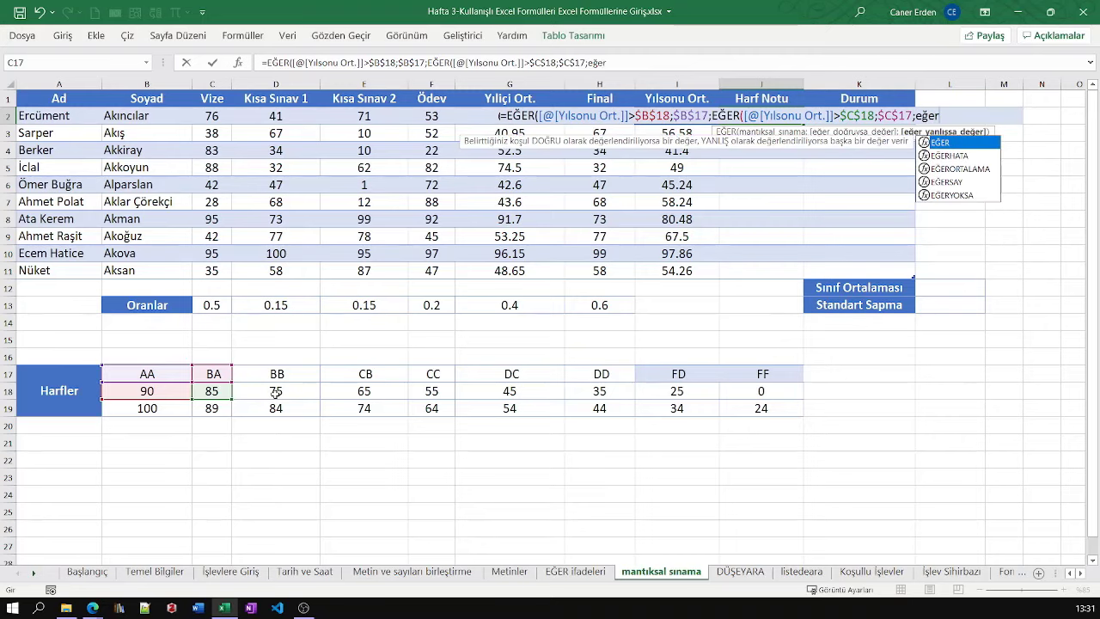
key("Tab")
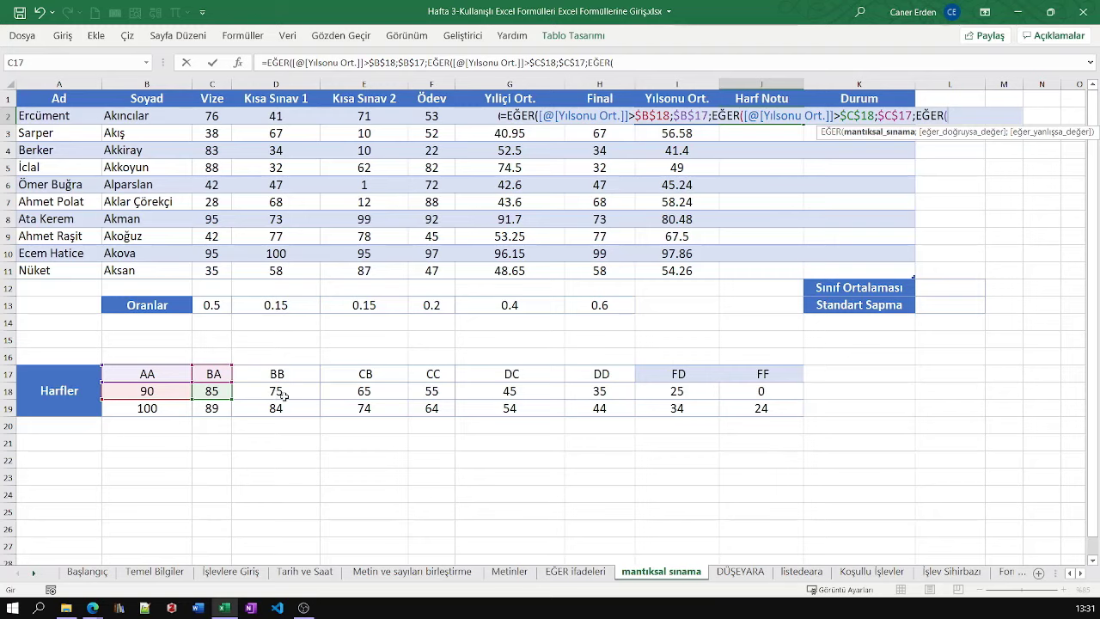
type("[@")
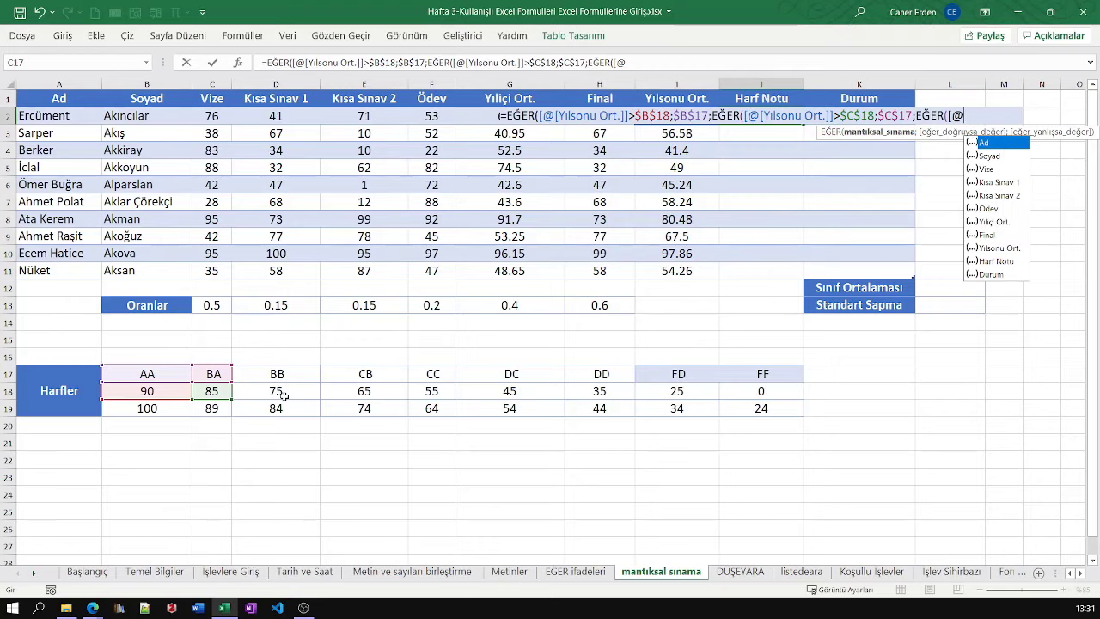
type("[")
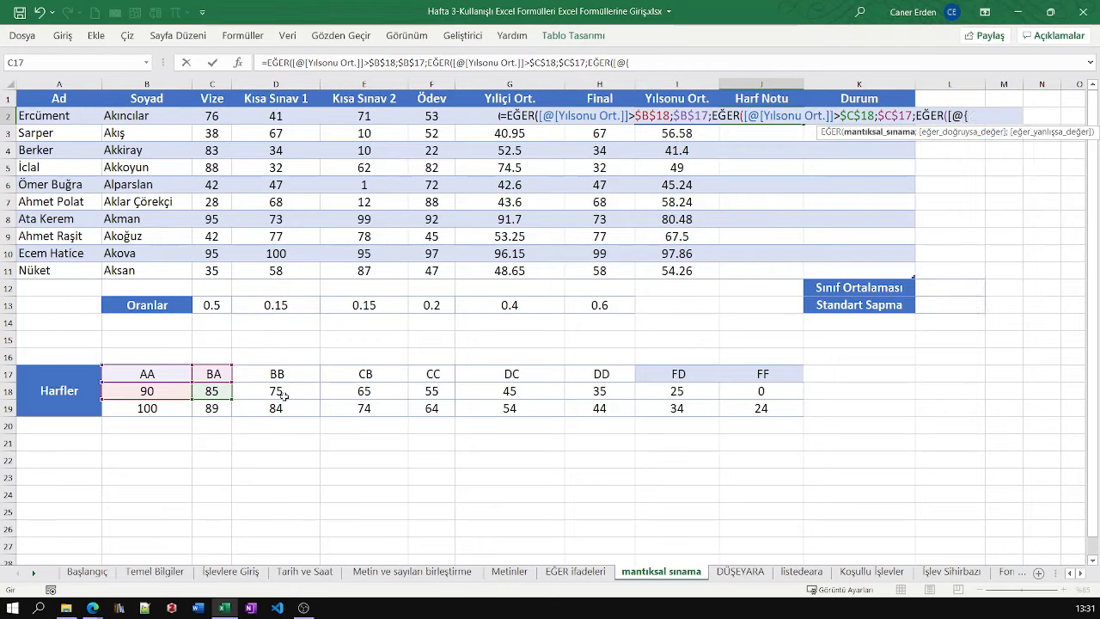
key("BackSpace")
type("{")
key("BackSpace")
type("[")
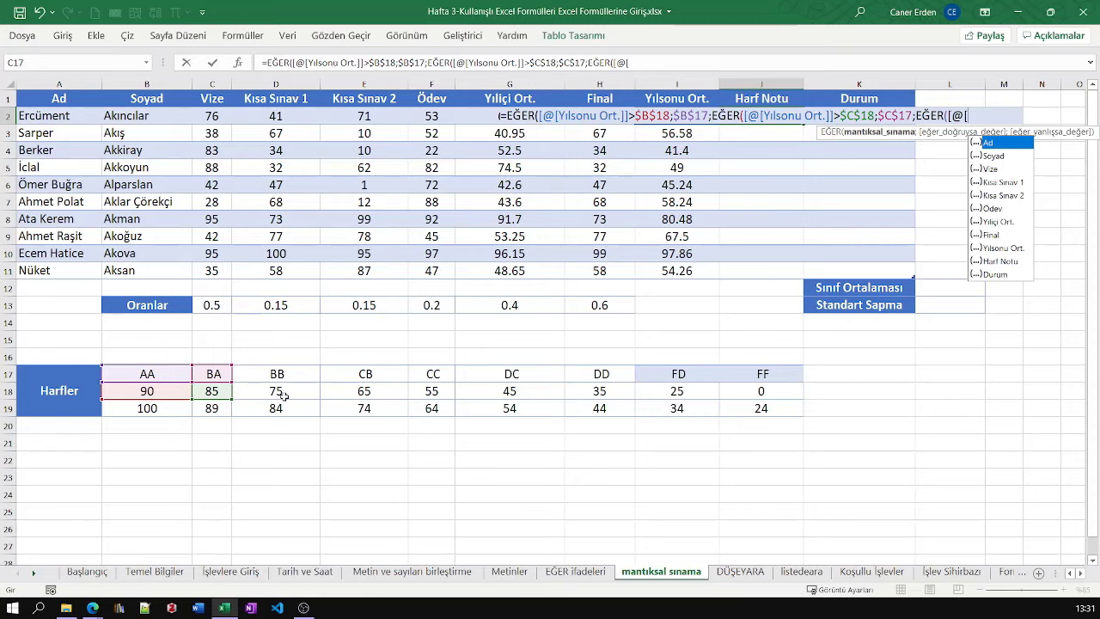
type("Yıld")
key("BackSpace")
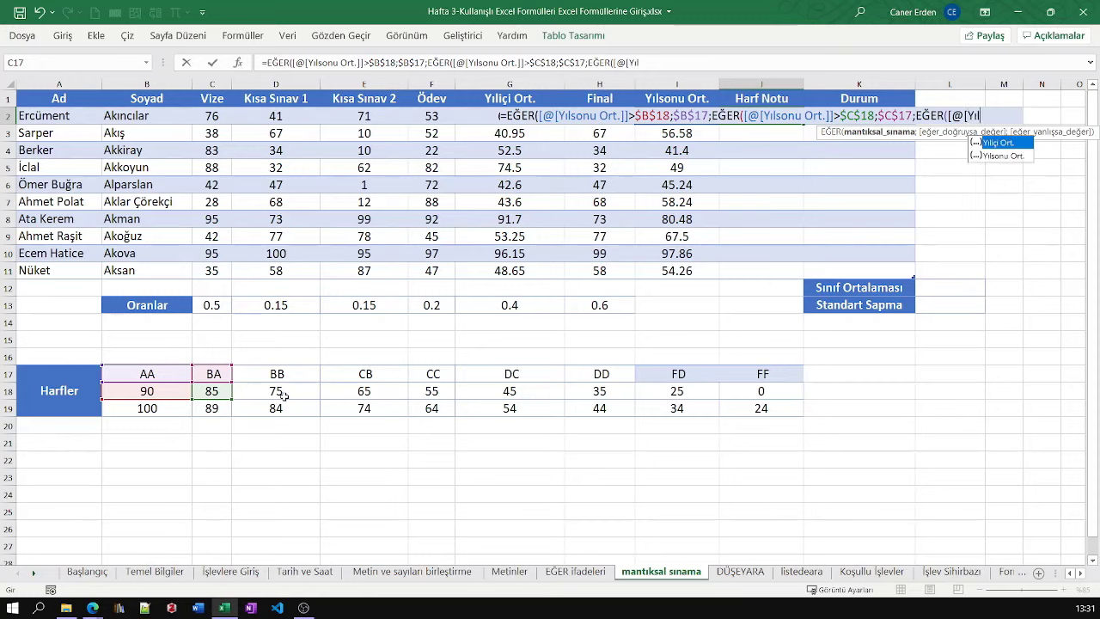
double_click(1015, 157)
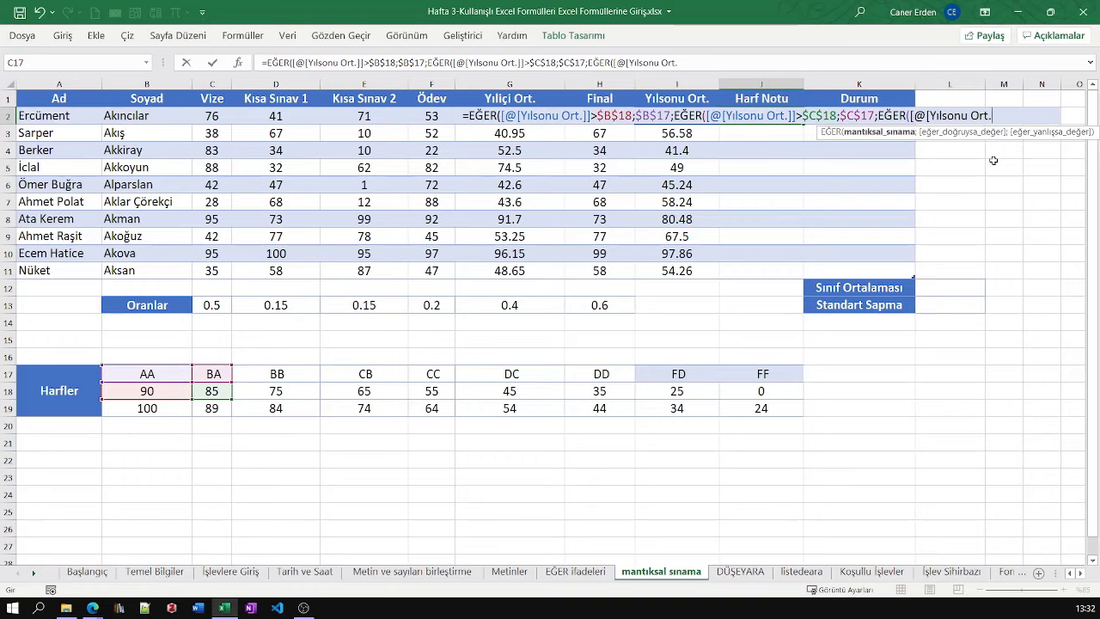
type("]]")
Test it against $D$18 (75) and return $D$17 (BB), opening the next EĞER
type(">")
left_click(301, 394)
key("F4")
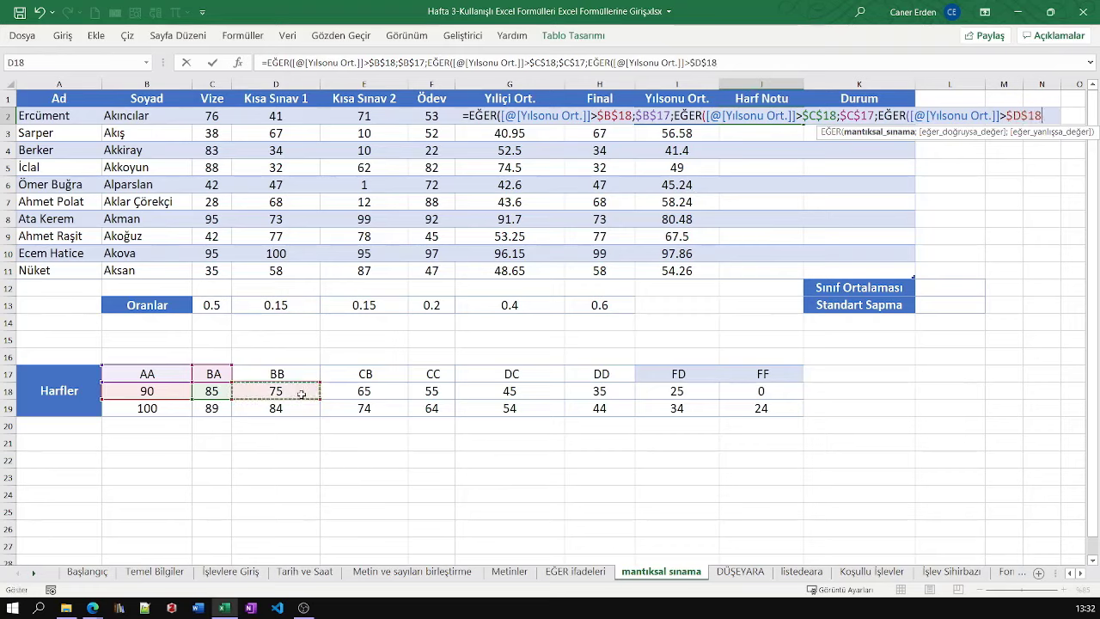
type(";")
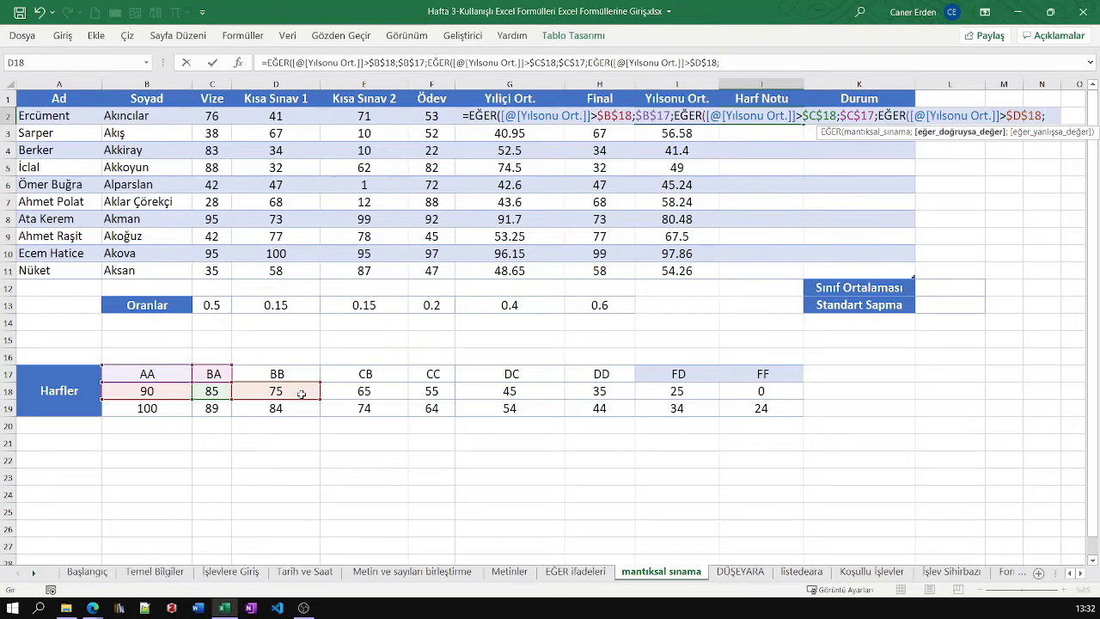
left_click(290, 375)
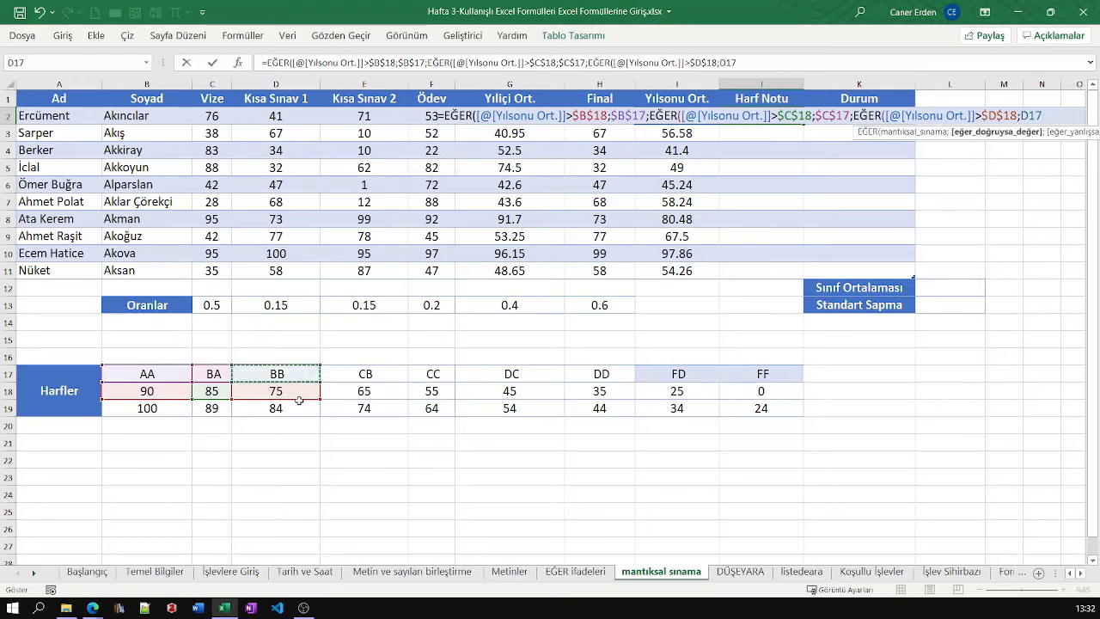
key("F4")
type(";EĞ")
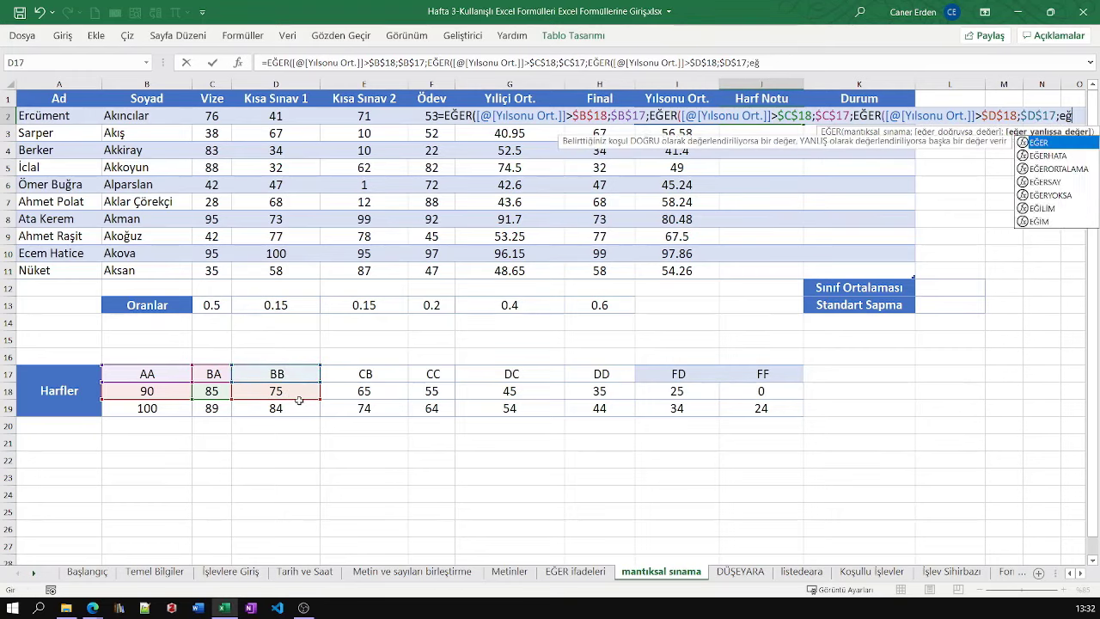
type("ER(")
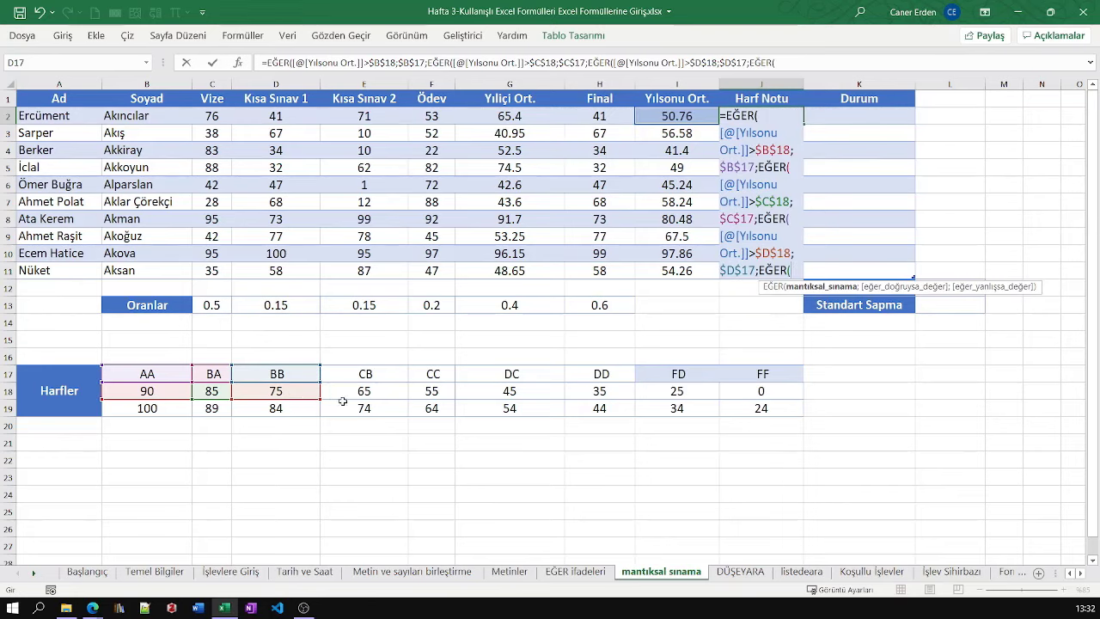
Add the CB level: Yılsonu Ort. above $E$18 (65) returns $E$17
left_click(667, 117)
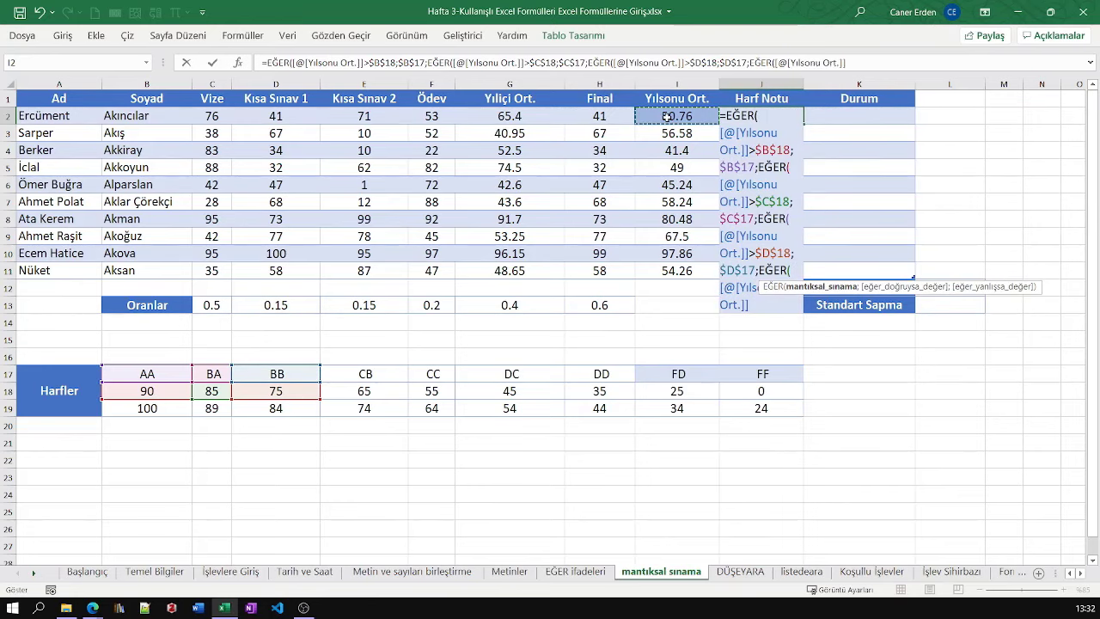
type(">")
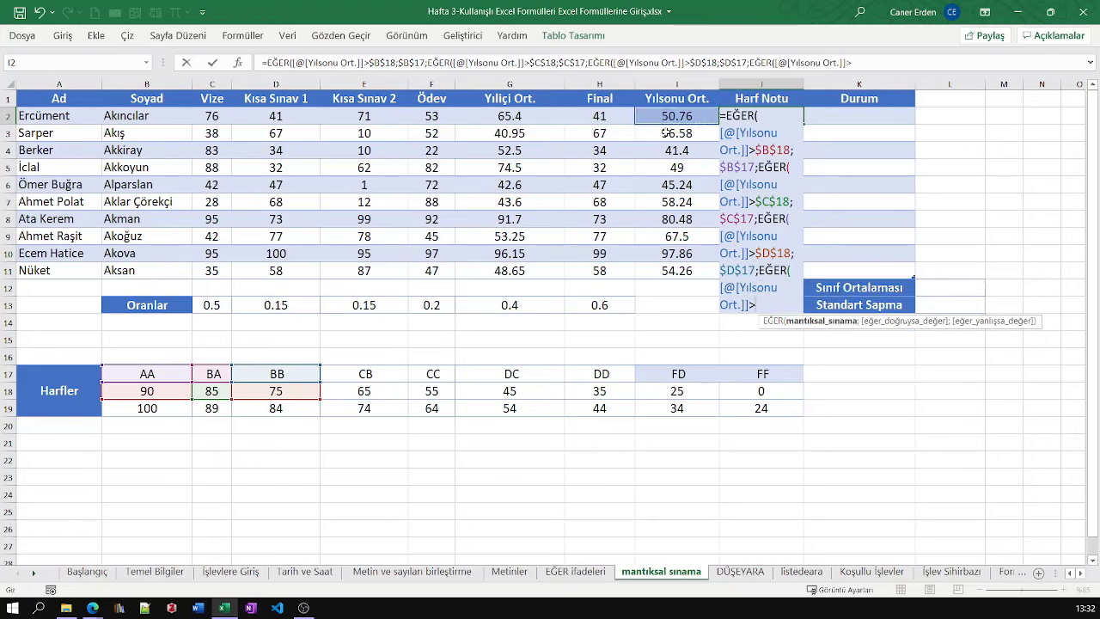
left_click(364, 393)
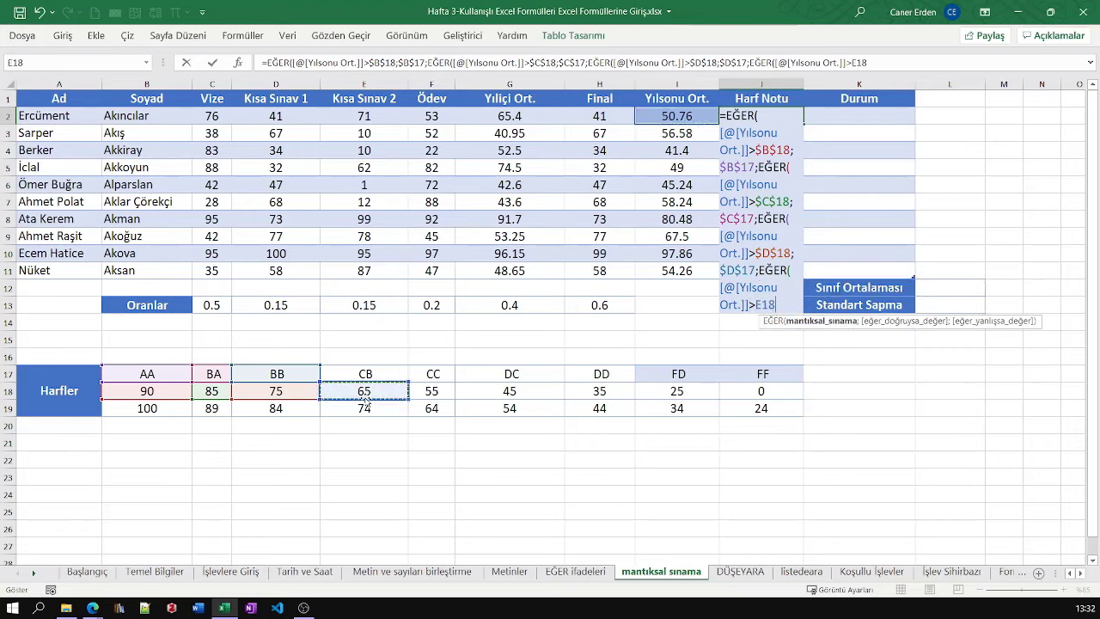
key("F4")
type("$E$18;")
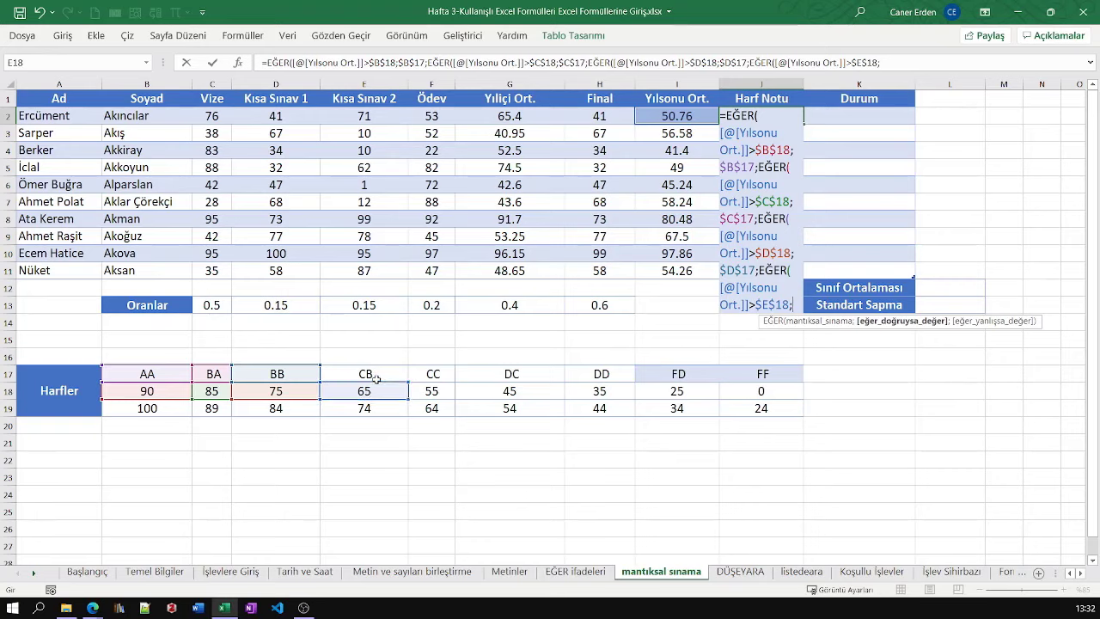
left_click(378, 375)
key("F4")
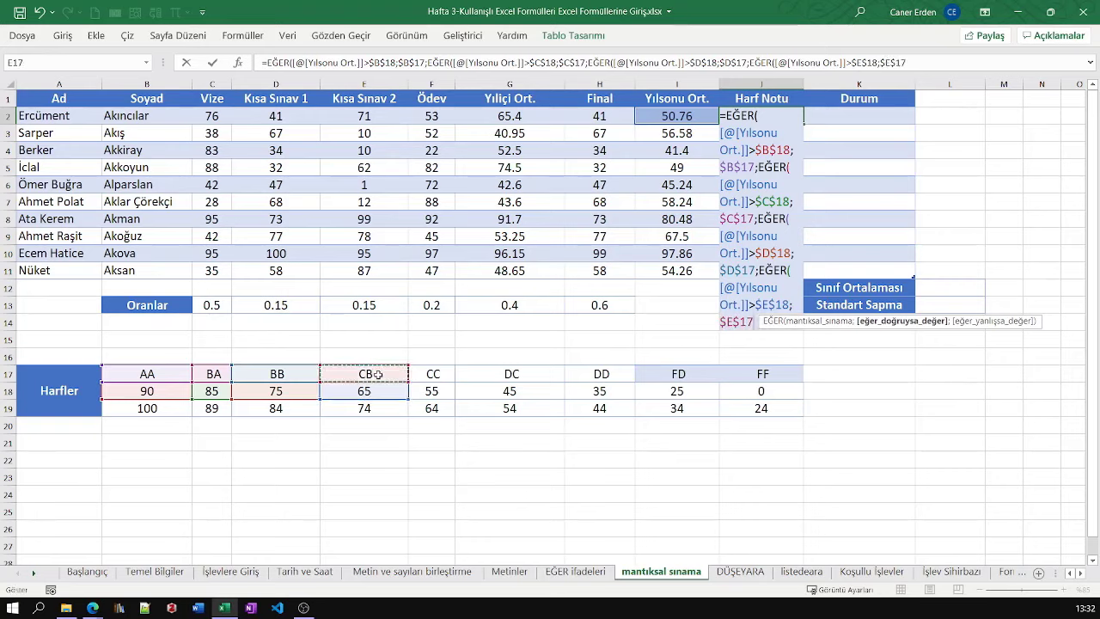
Add the CC level: Yılsonu Ort. above $F$18 (55) returns $F$17
type(";")
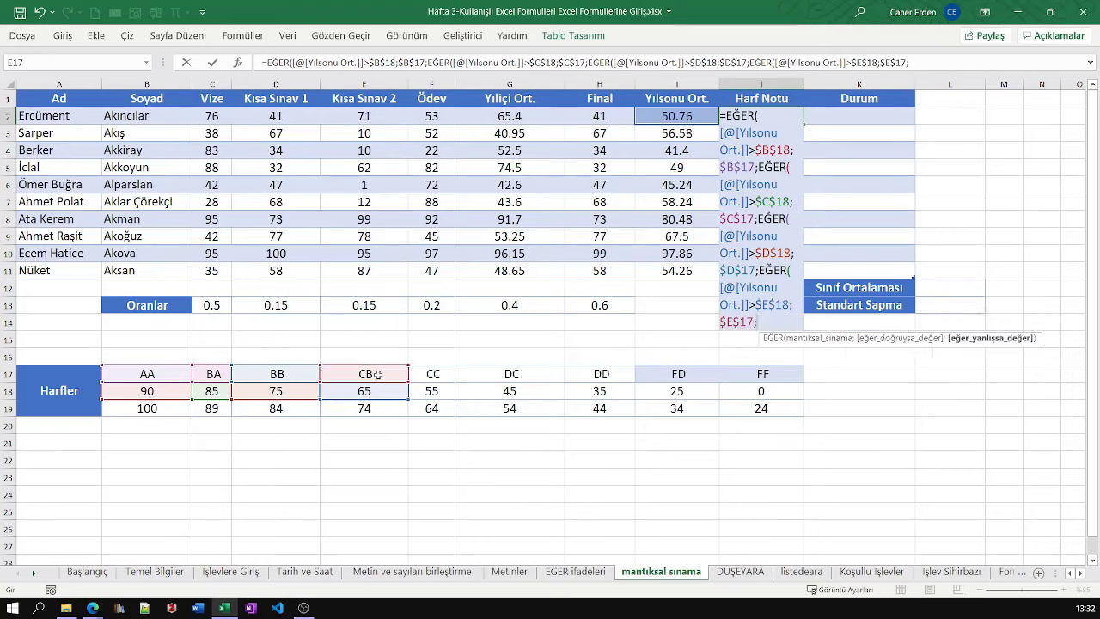
type("eğer")
key("Tab")
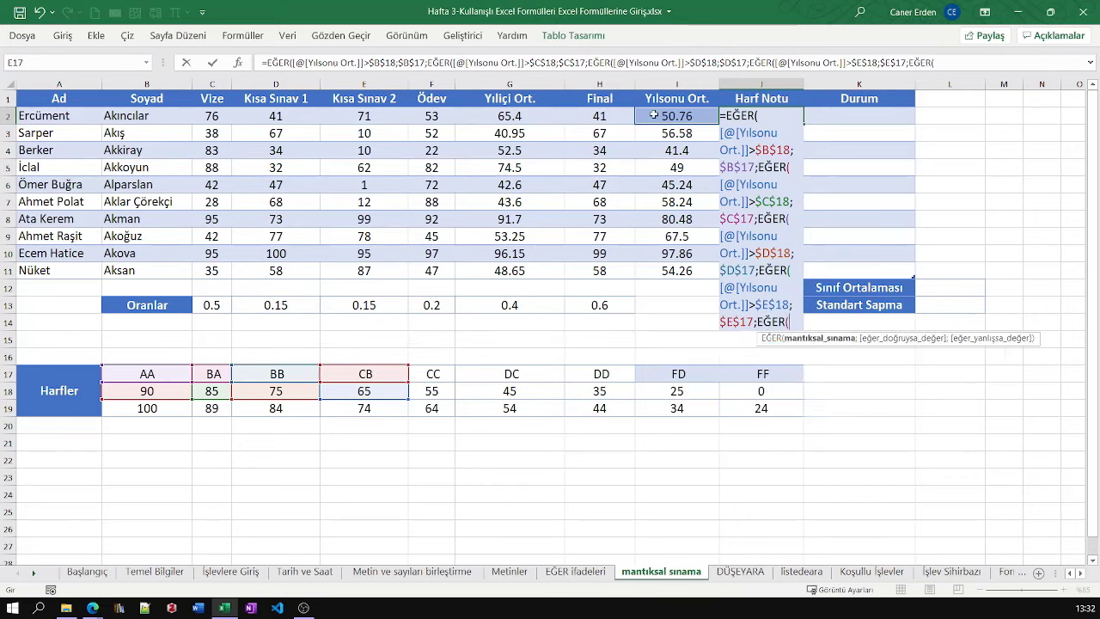
left_click(667, 114)
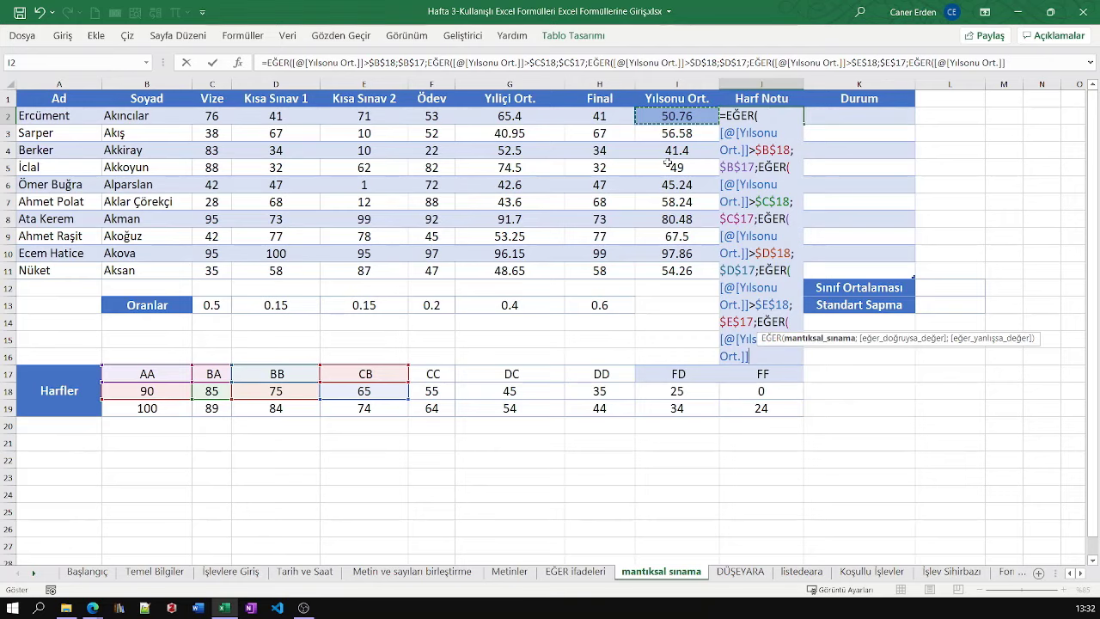
type(">")
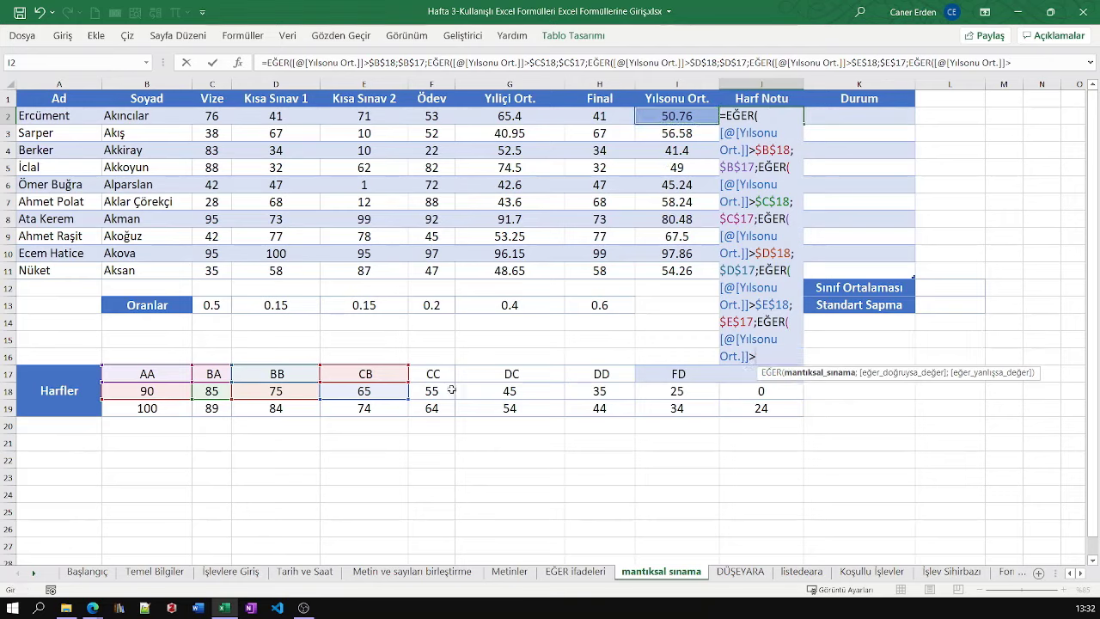
left_click(438, 389)
key("F4")
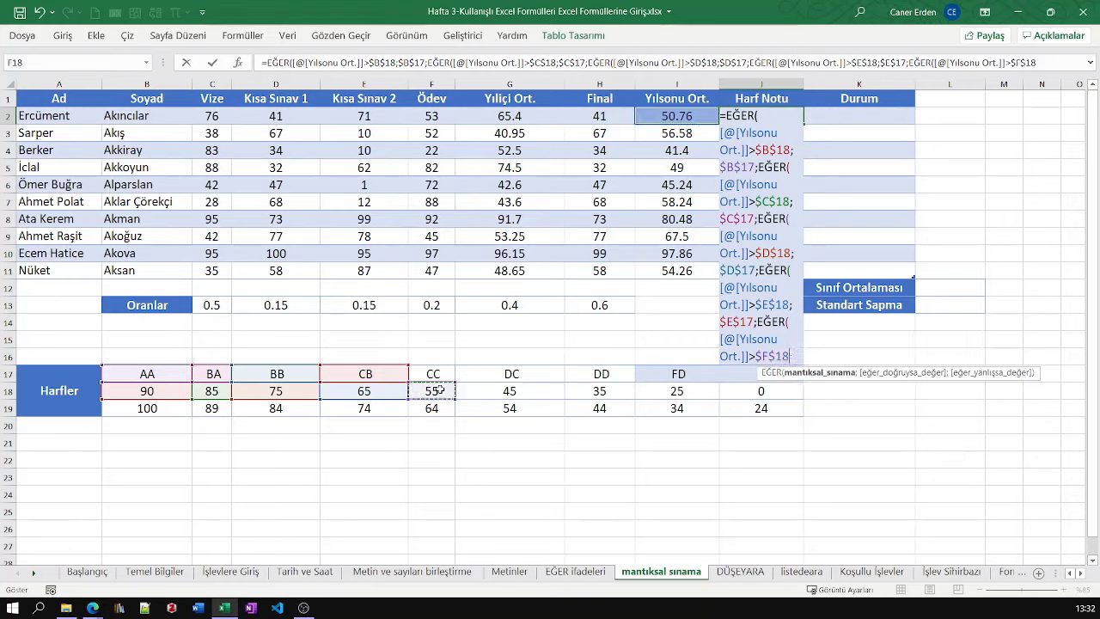
type(";")
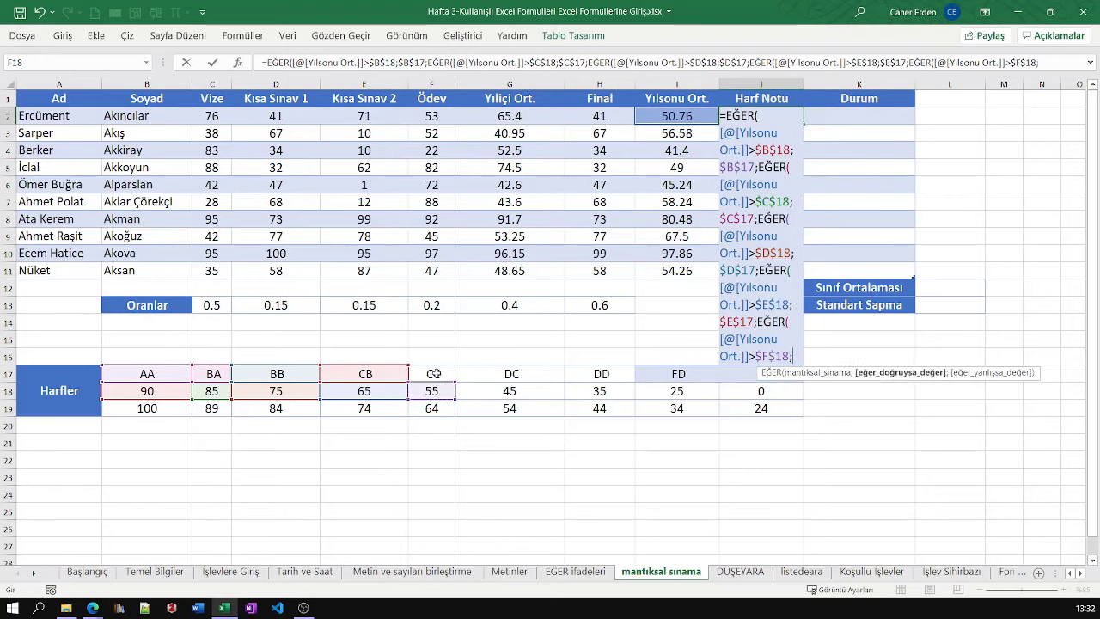
left_click(433, 372)
key("F4")
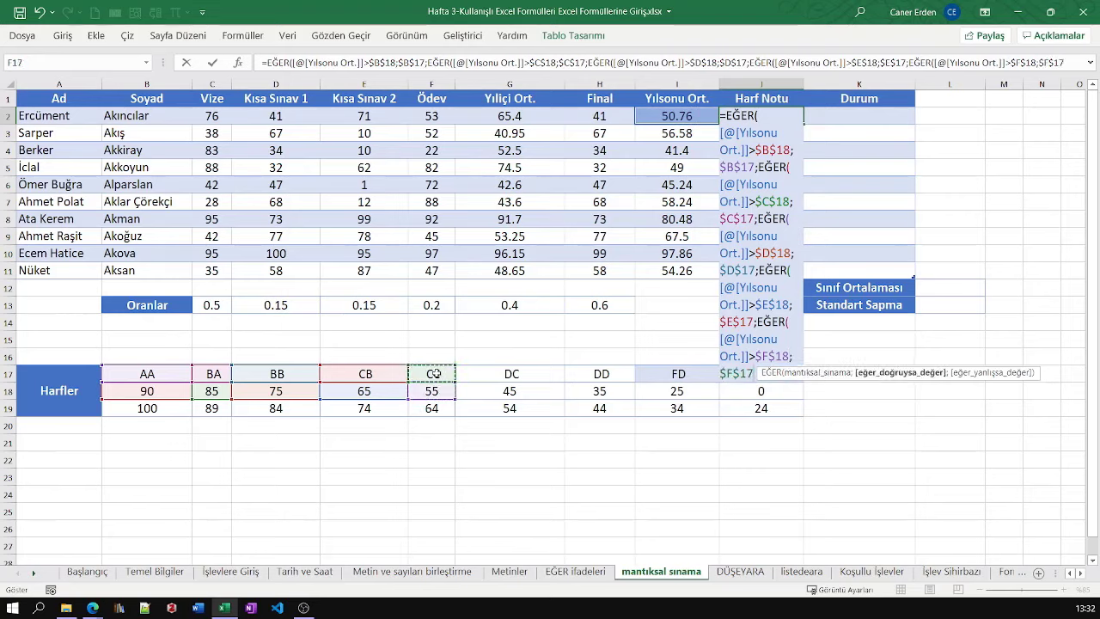
type(";e")
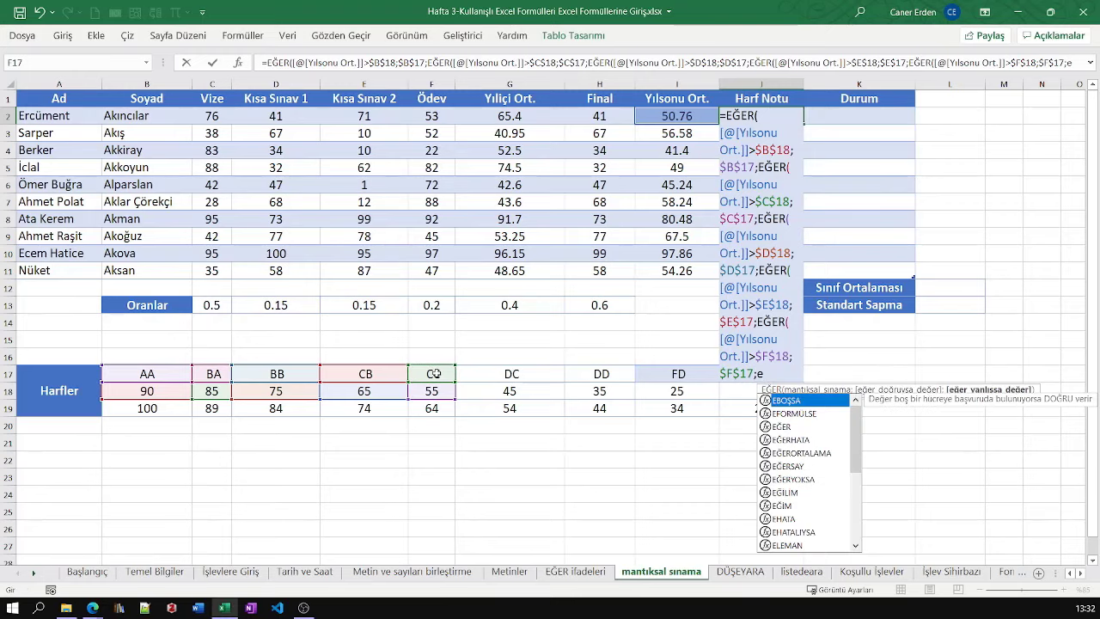
type("ğer(")
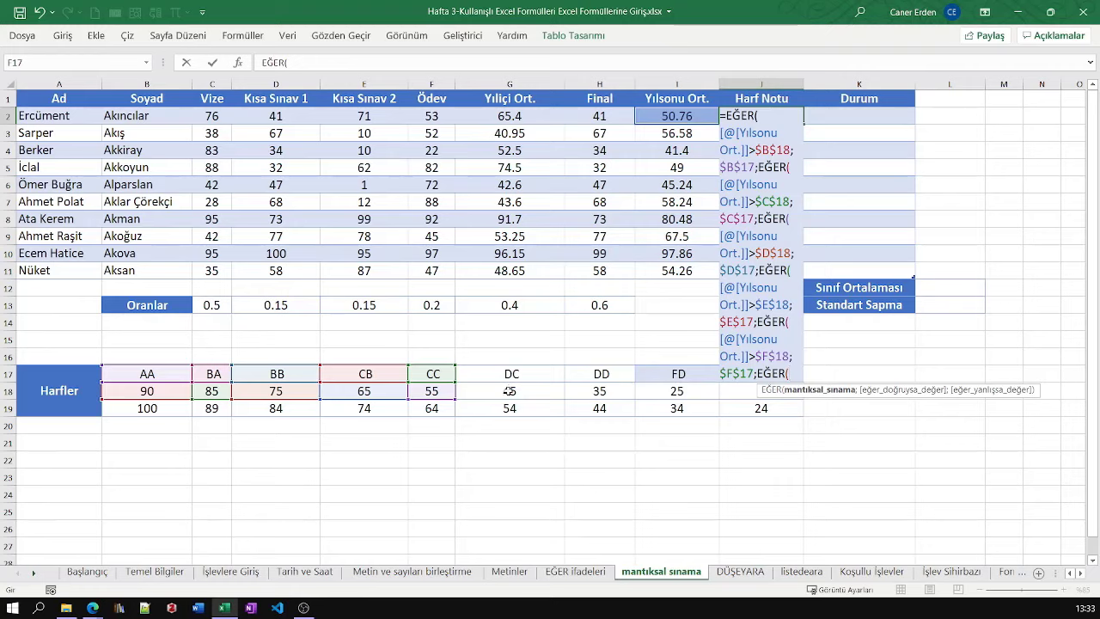
Add the DC level: Yılsonu Ort. above $G$18 (45) returns $G$17
left_click(669, 118)
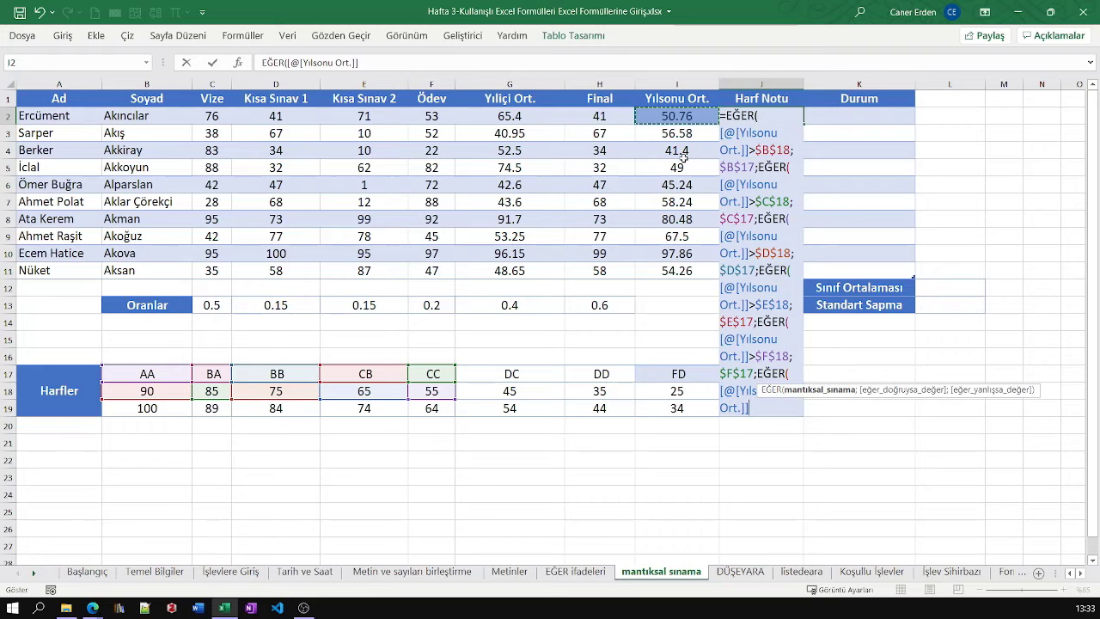
type(">")
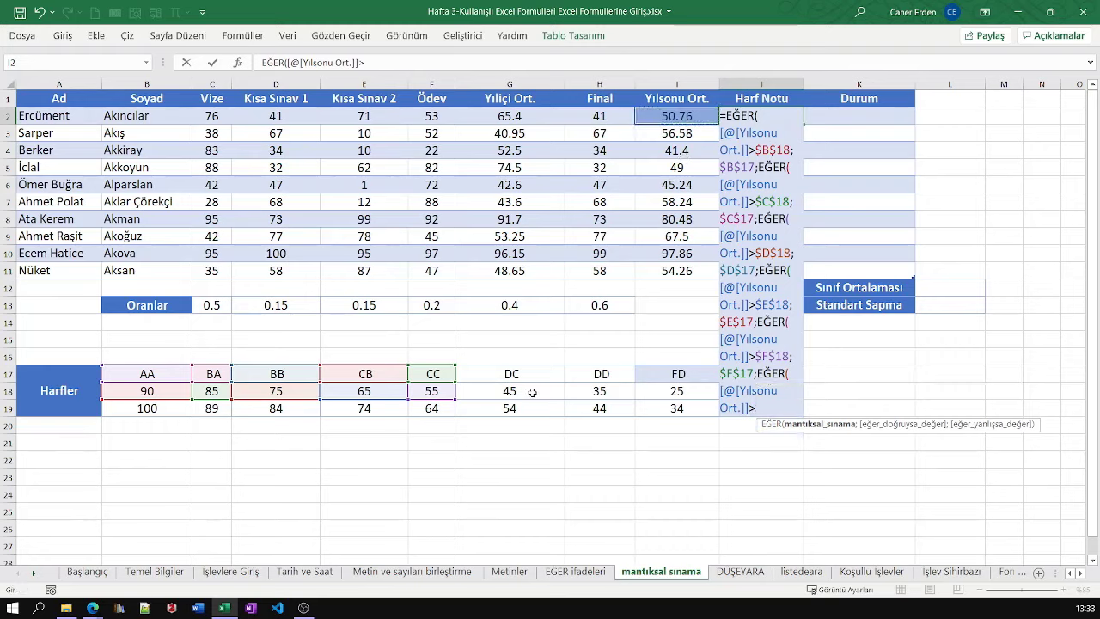
left_click(532, 392)
key("F4")
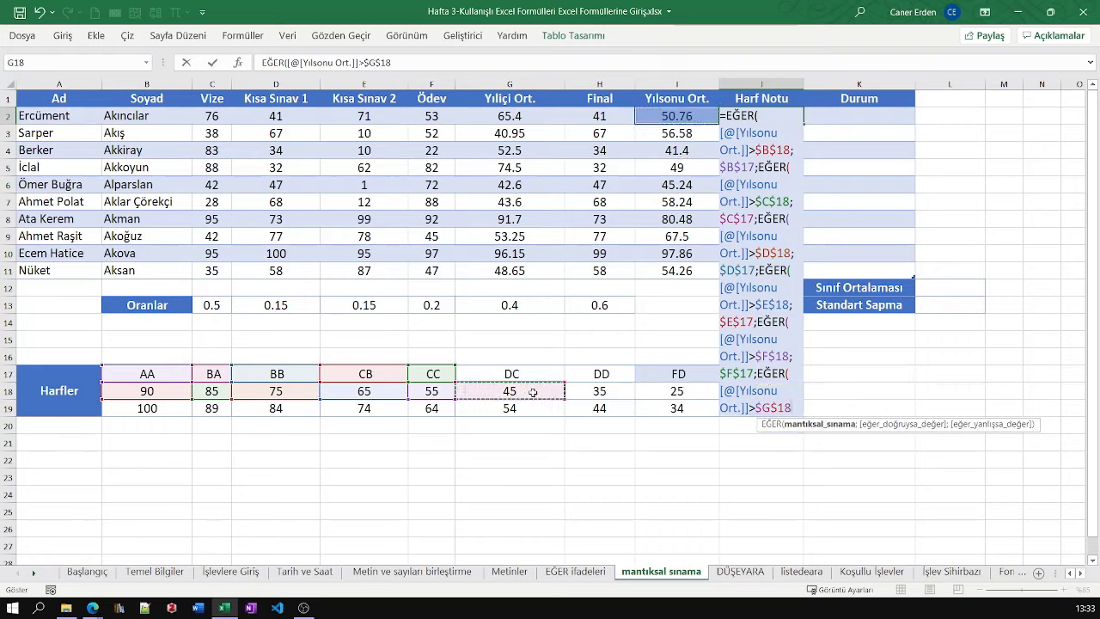
type(";")
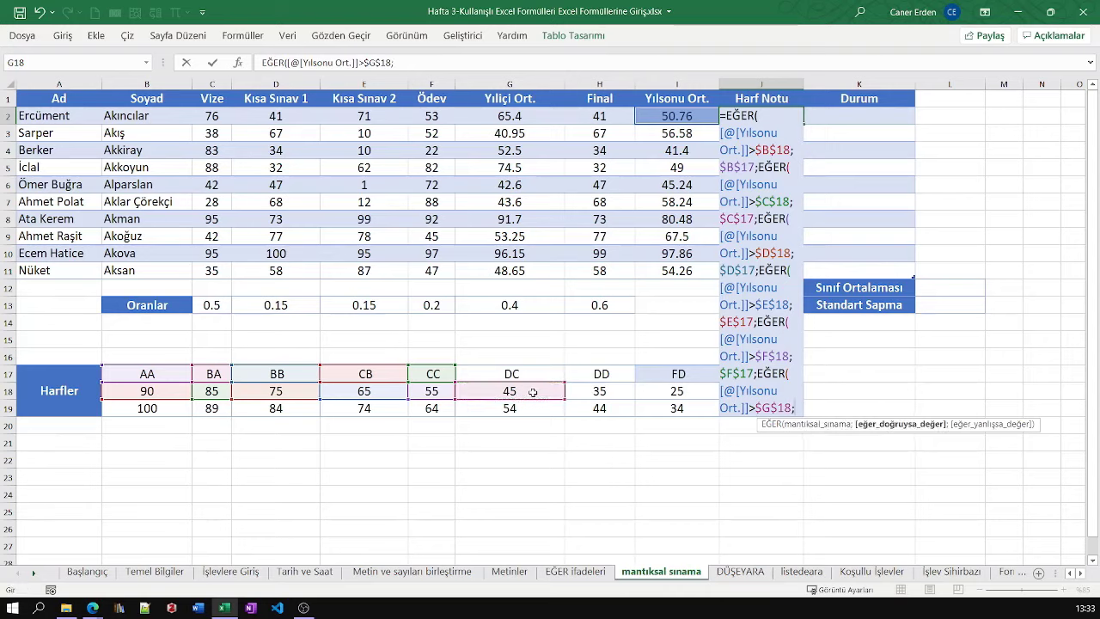
left_click(534, 376)
key("F4")
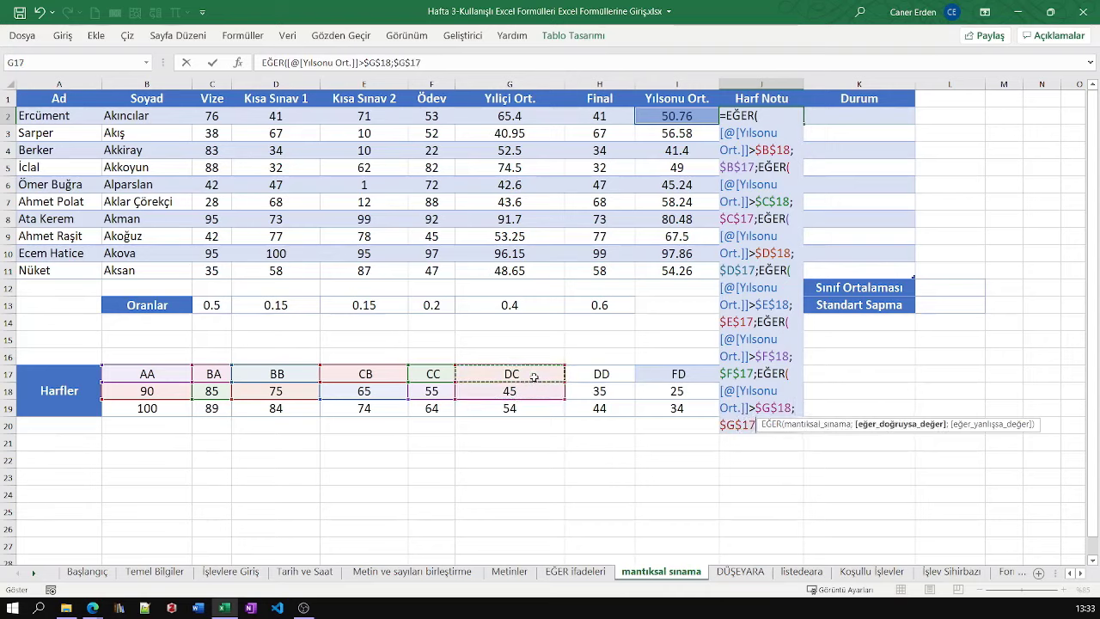
Add the DD level: Yılsonu Ort. above H18 (35) returns $H$17
type(";eğer")
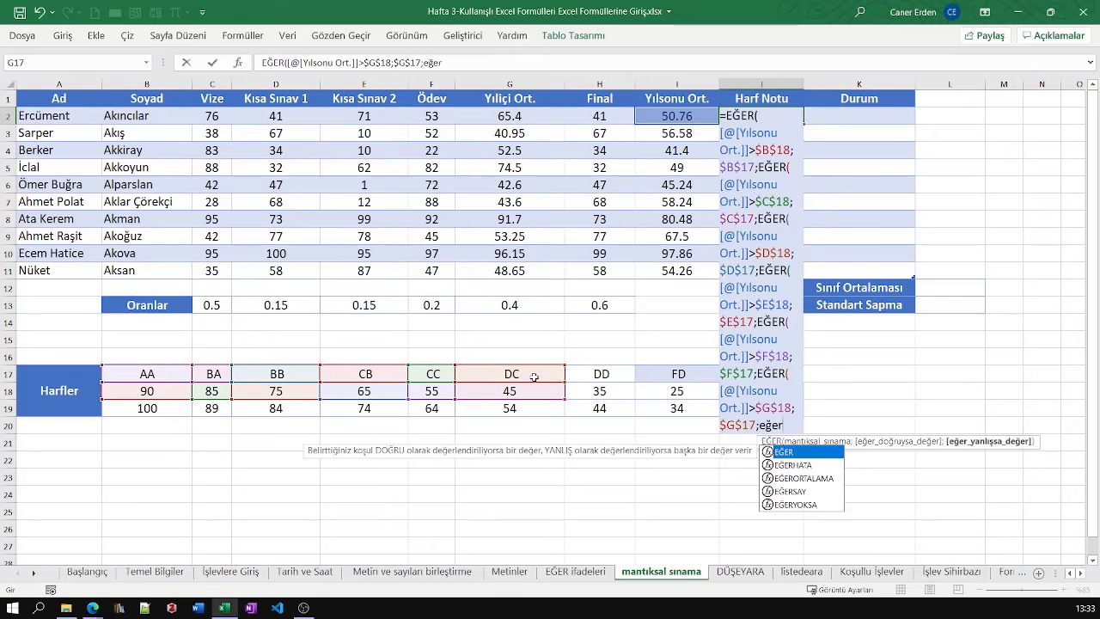
key("Tab")
left_click(679, 117)
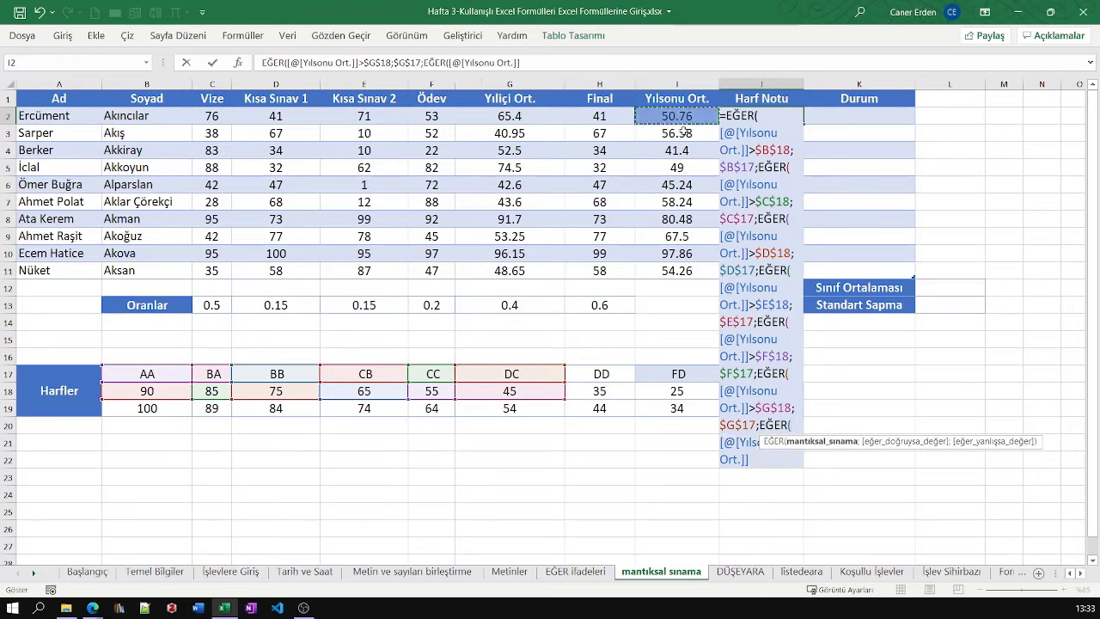
type(">")
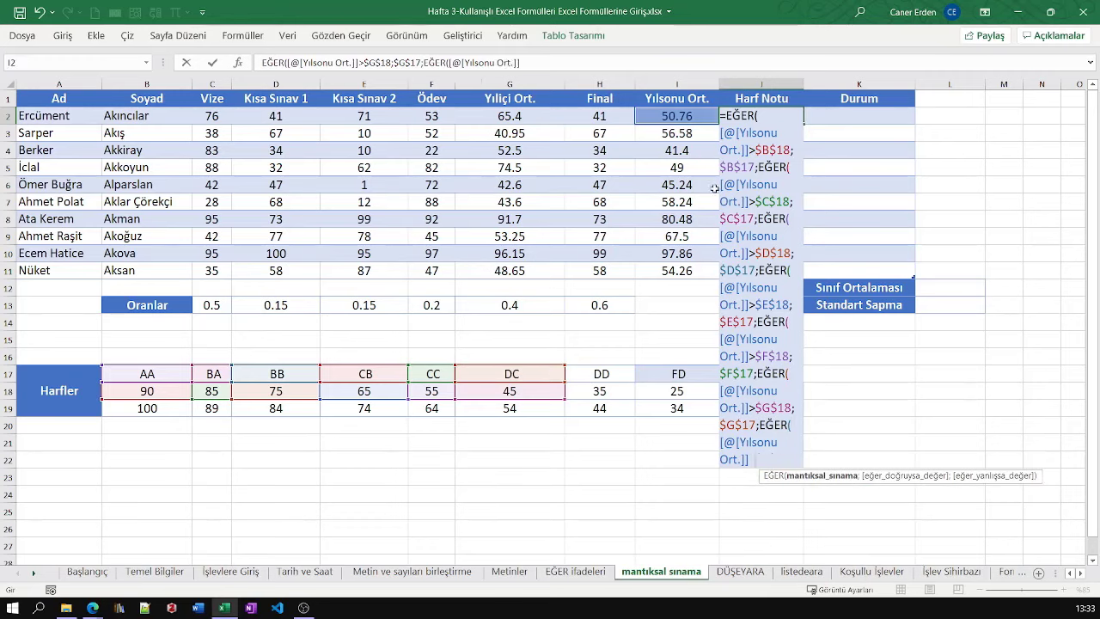
left_click(607, 393)
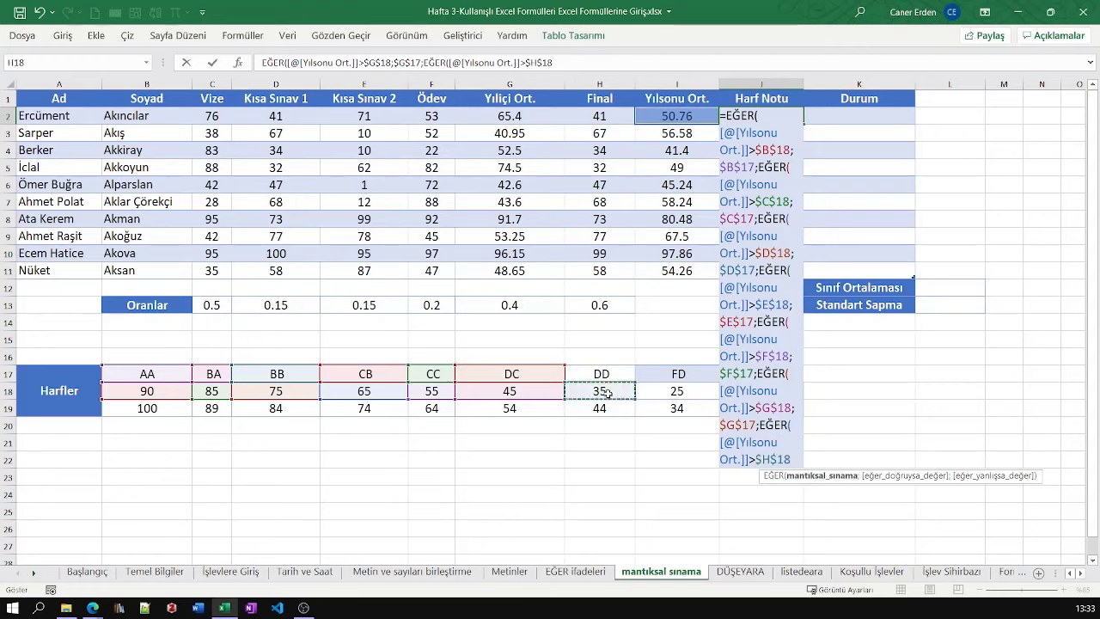
type(";")
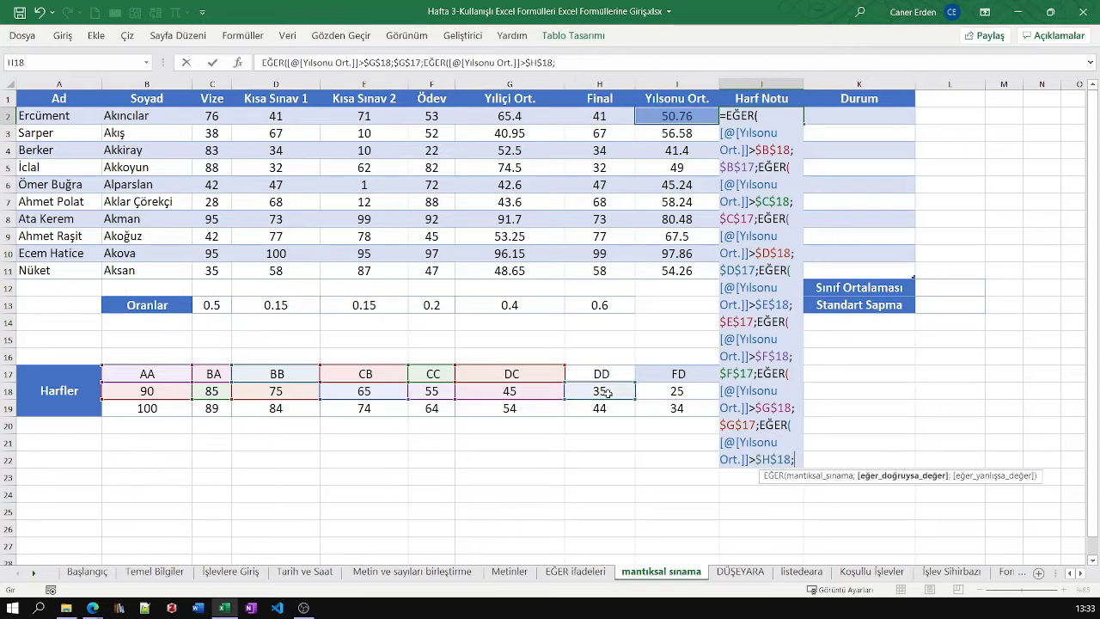
left_click(603, 374)
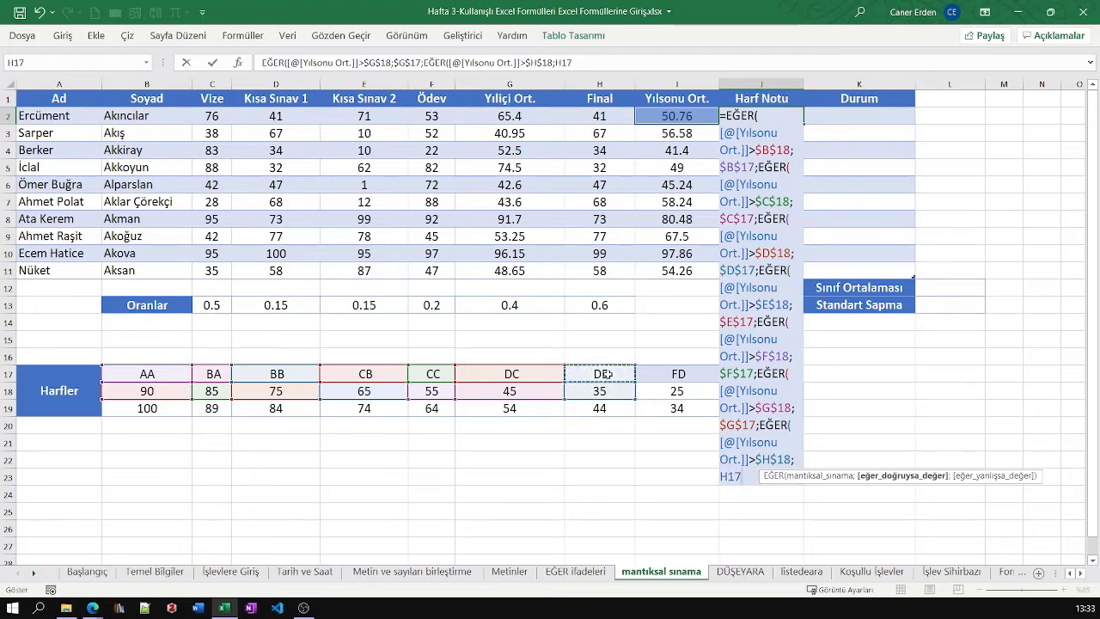
key("F4")
key("F4")
key("F4")
type("$H$17;eğ")
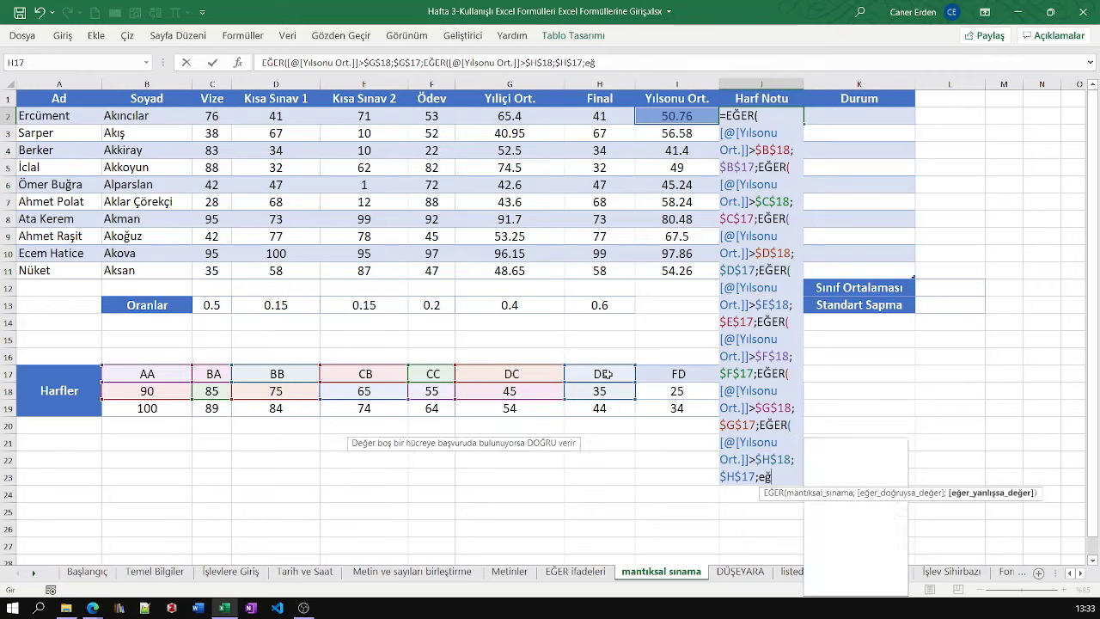
type("er")
key("Tab")
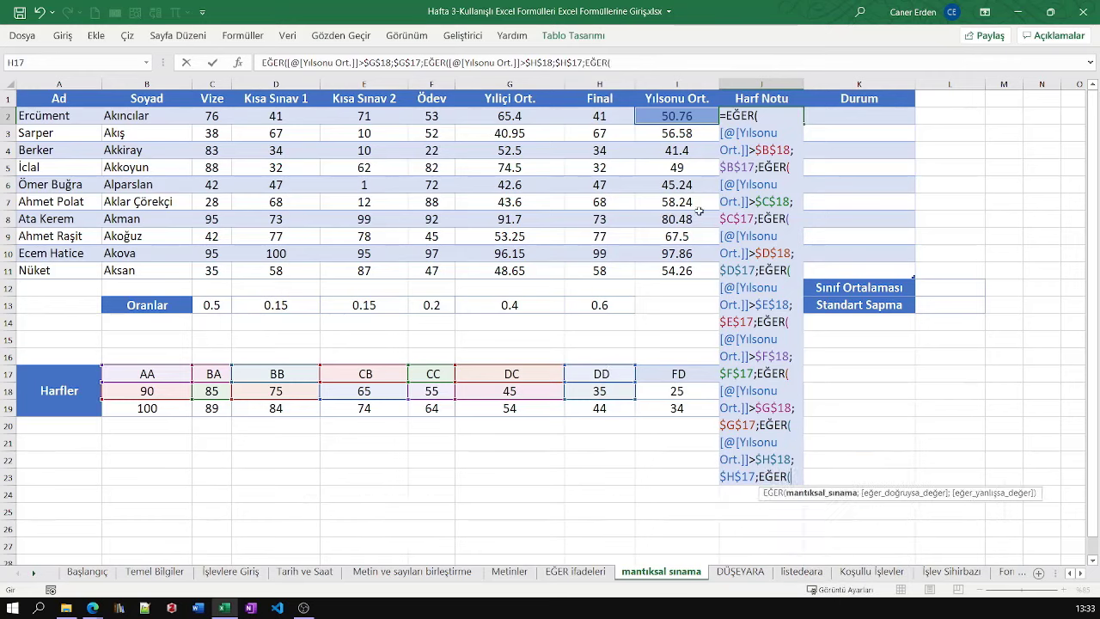
Add the FD level: Yılsonu Ort. above $I$18 (25) returns $I$17
left_click(671, 115)
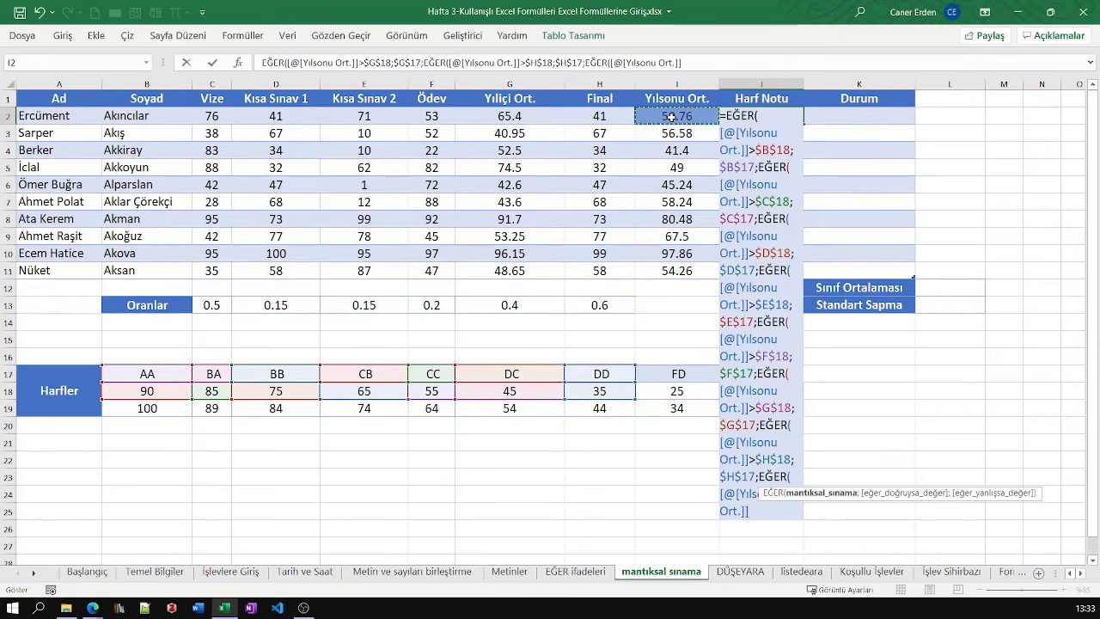
type(">")
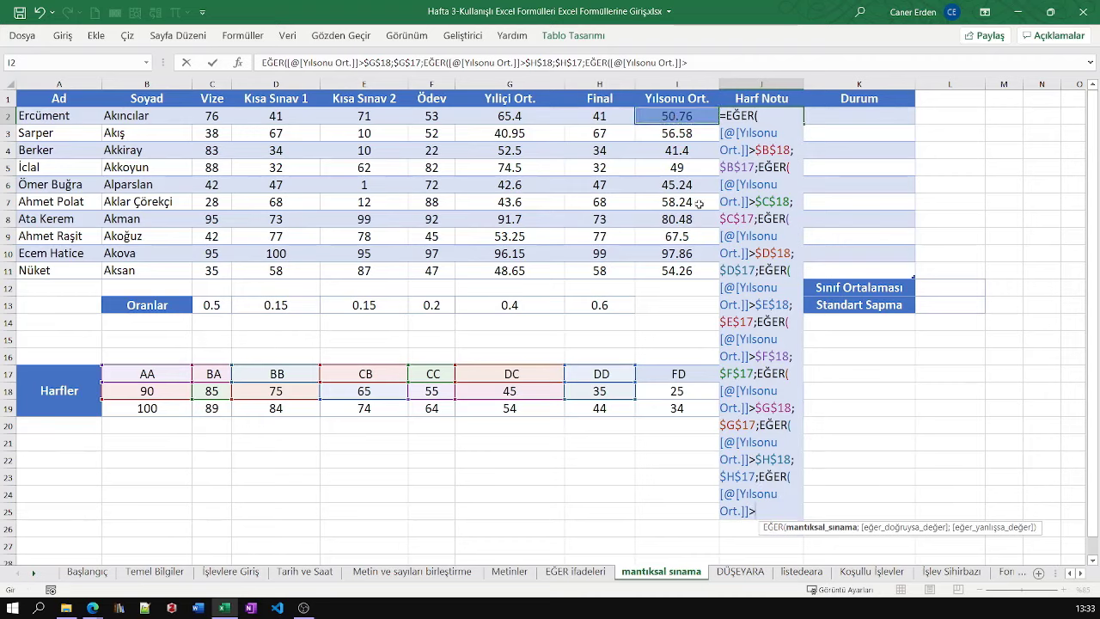
left_click(679, 391)
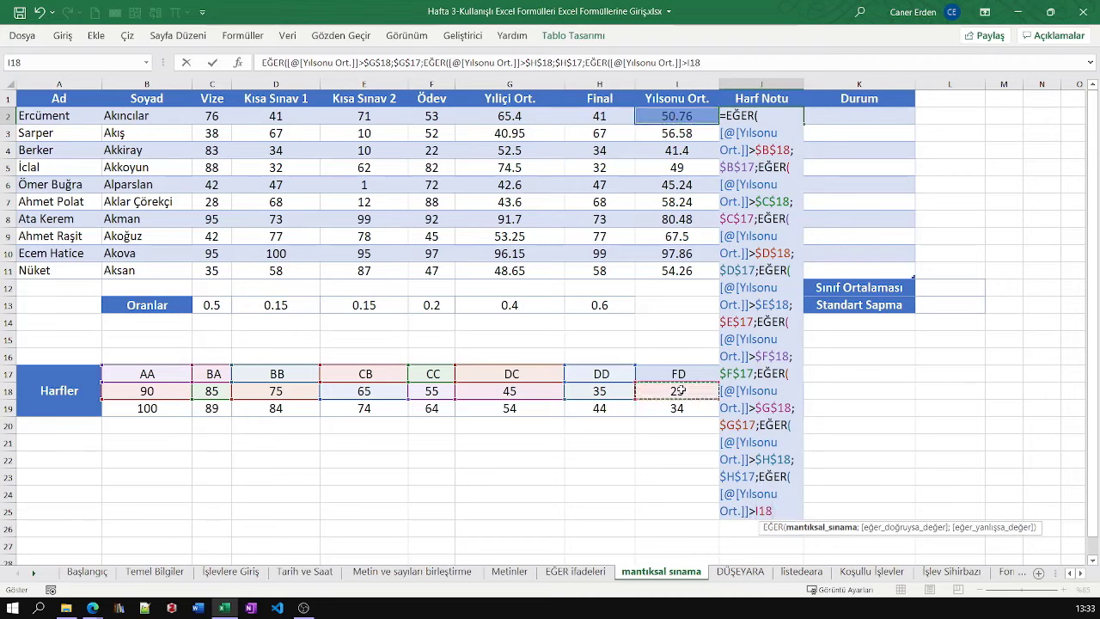
key("F4")
type("$I$18;")
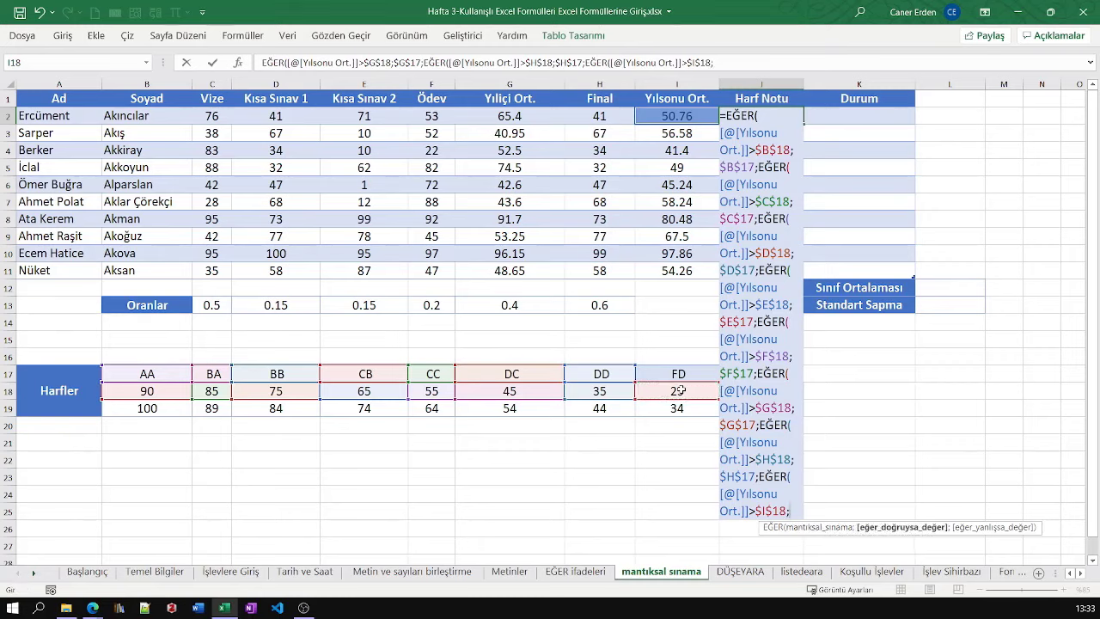
left_click(678, 373)
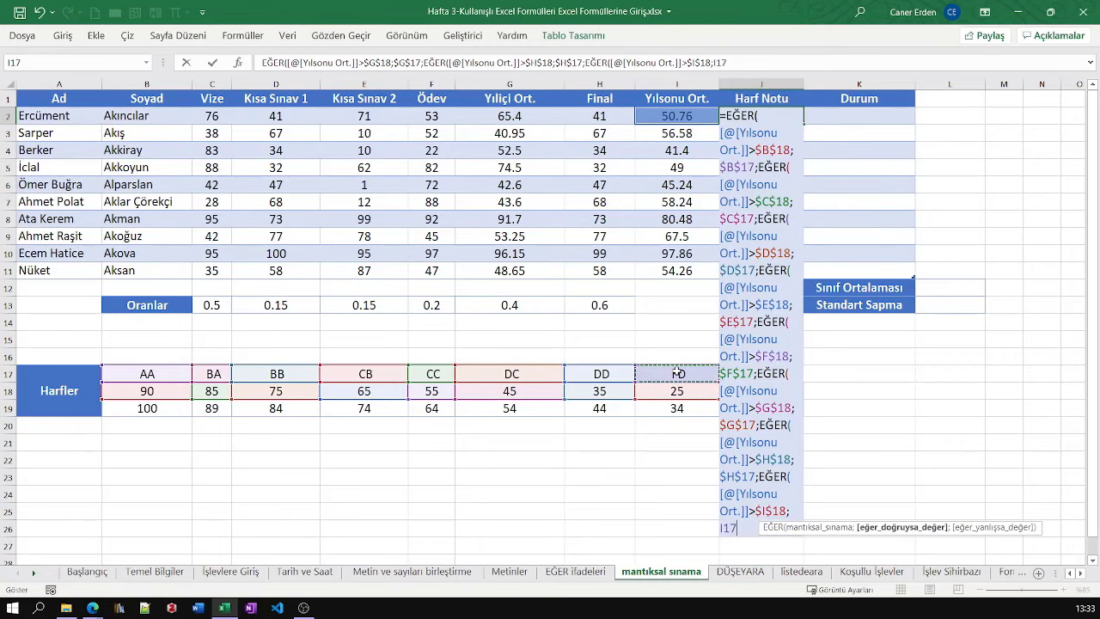
key("F4")
Add the final level testing $J$18 (0) returning $J$17, then close all the brackets
type("$I$17;")
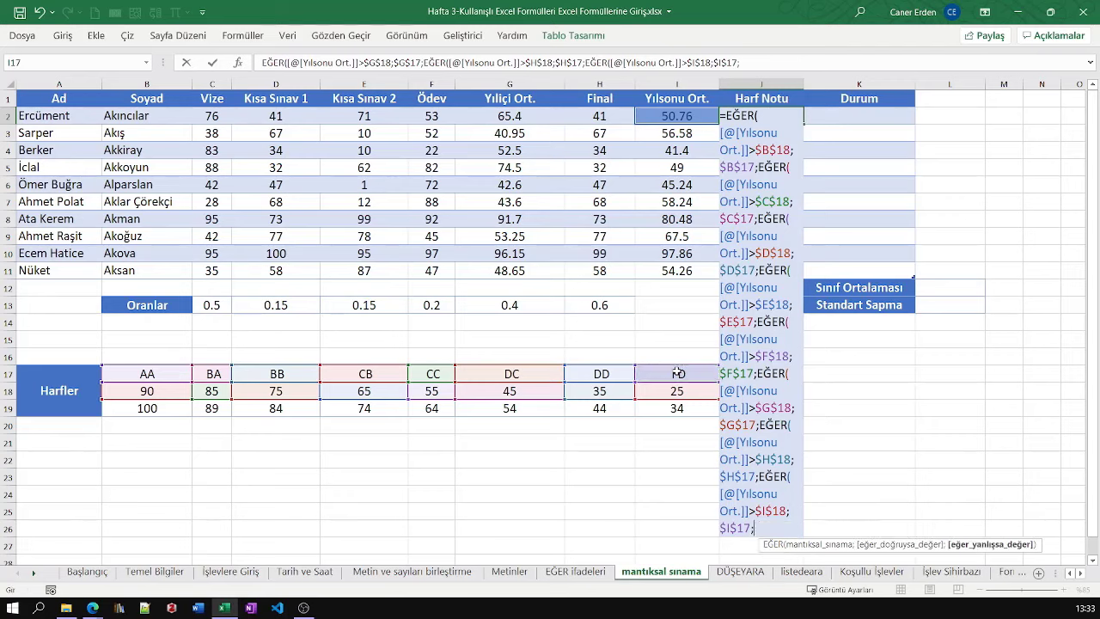
type("EĞER(")
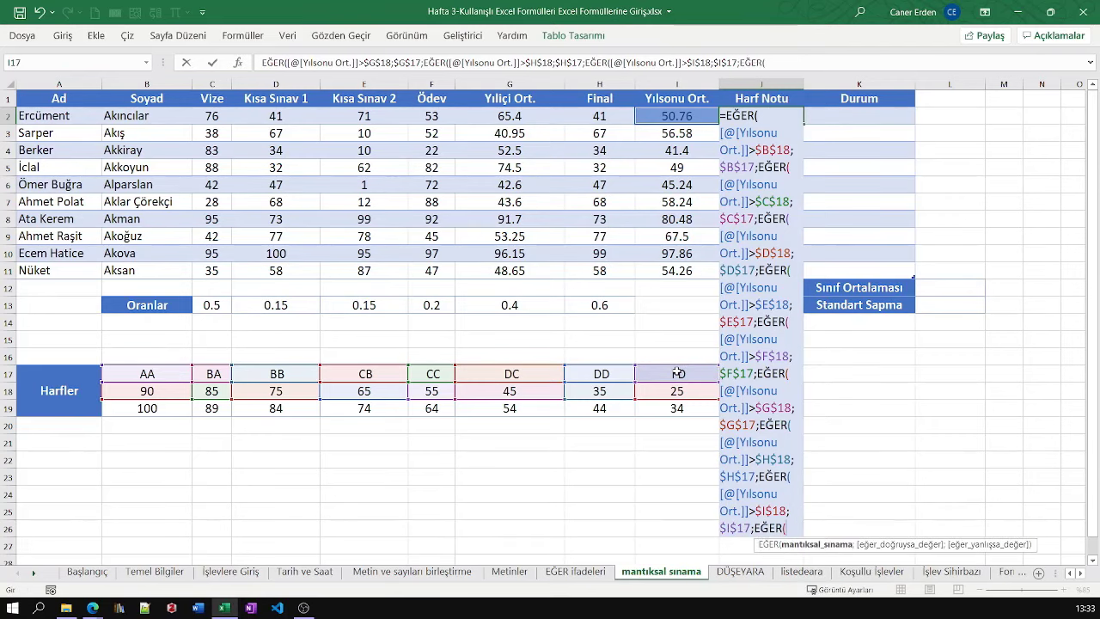
left_click(690, 121)
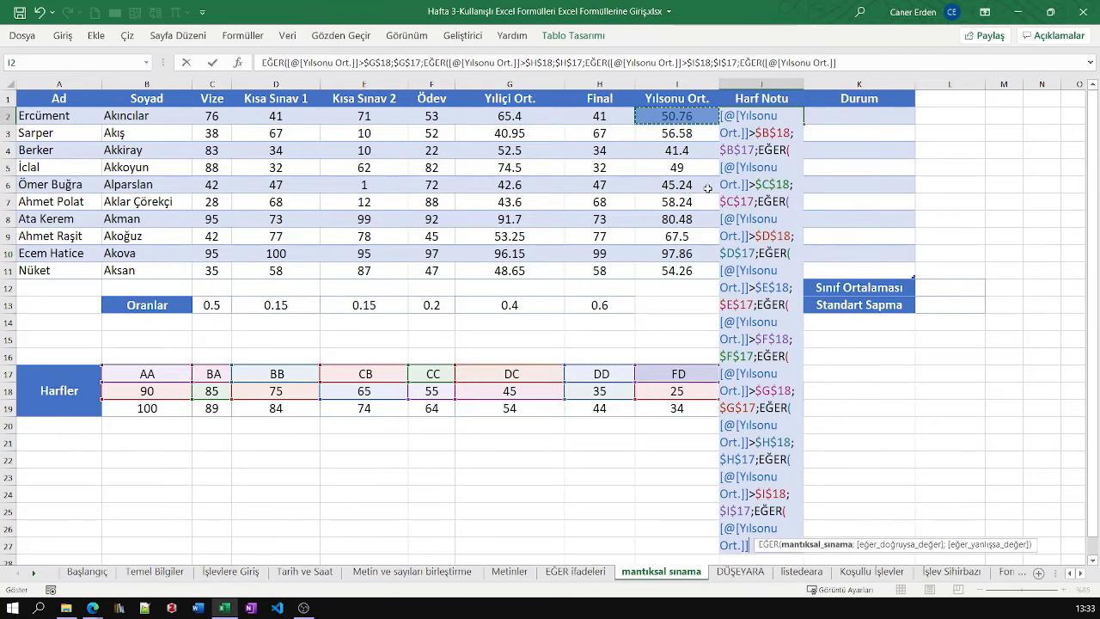
type(">")
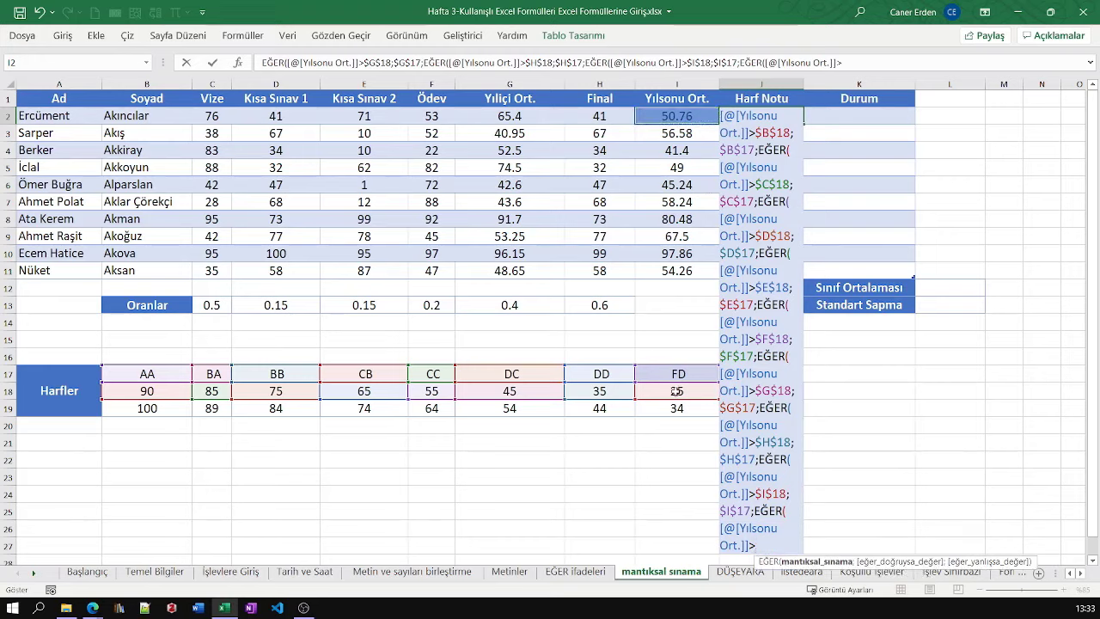
left_click(677, 390)
key("Right")
key("F4")
type(";")
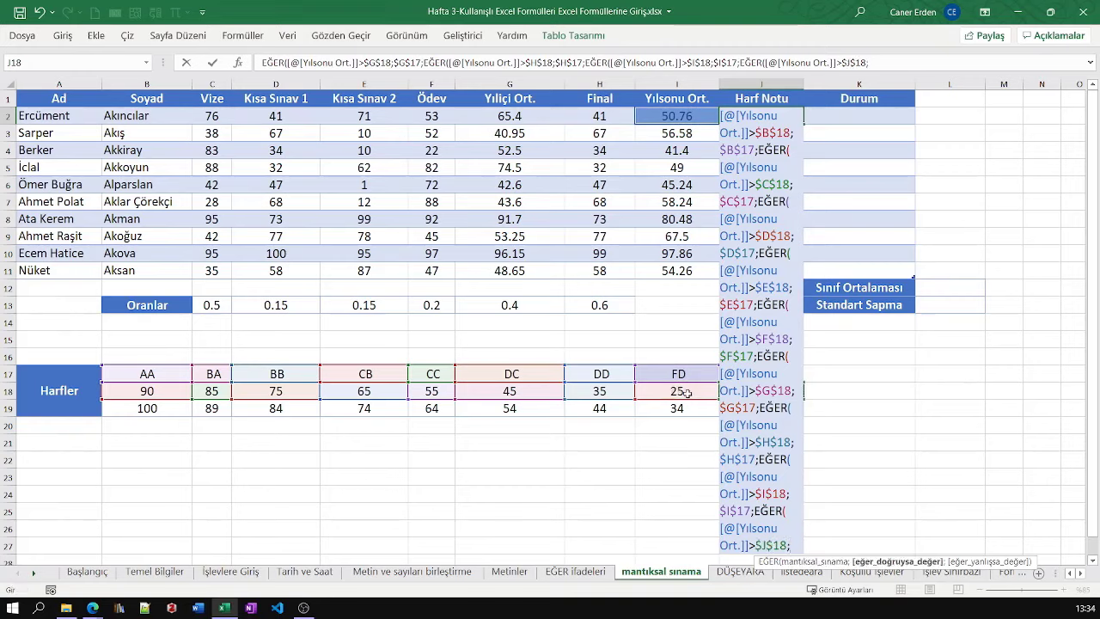
left_click(700, 373)
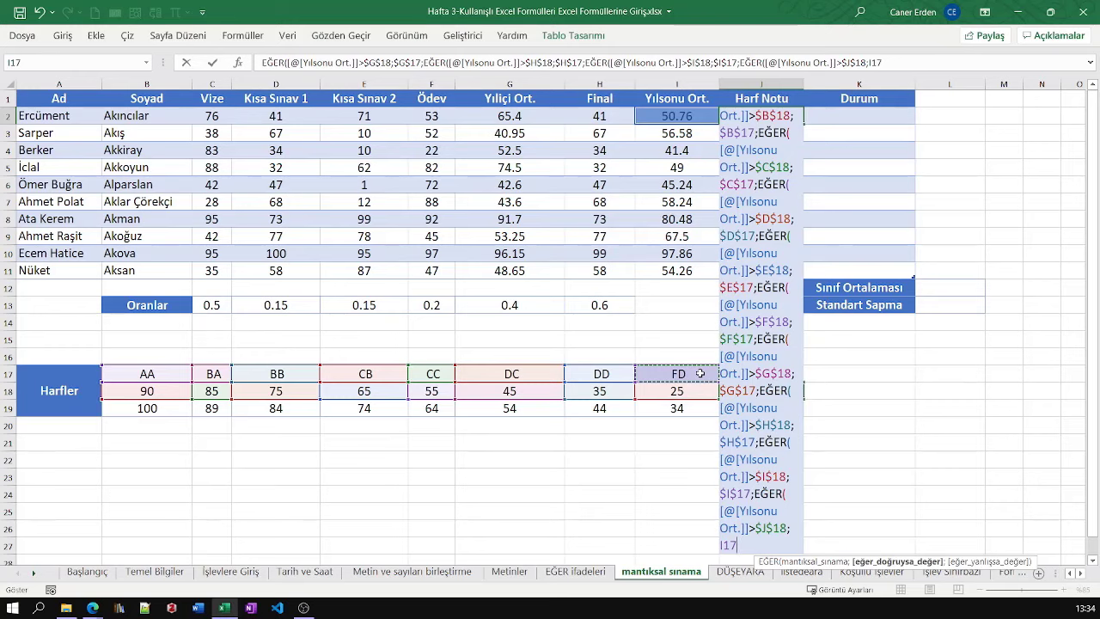
key("Right")
key("F4")
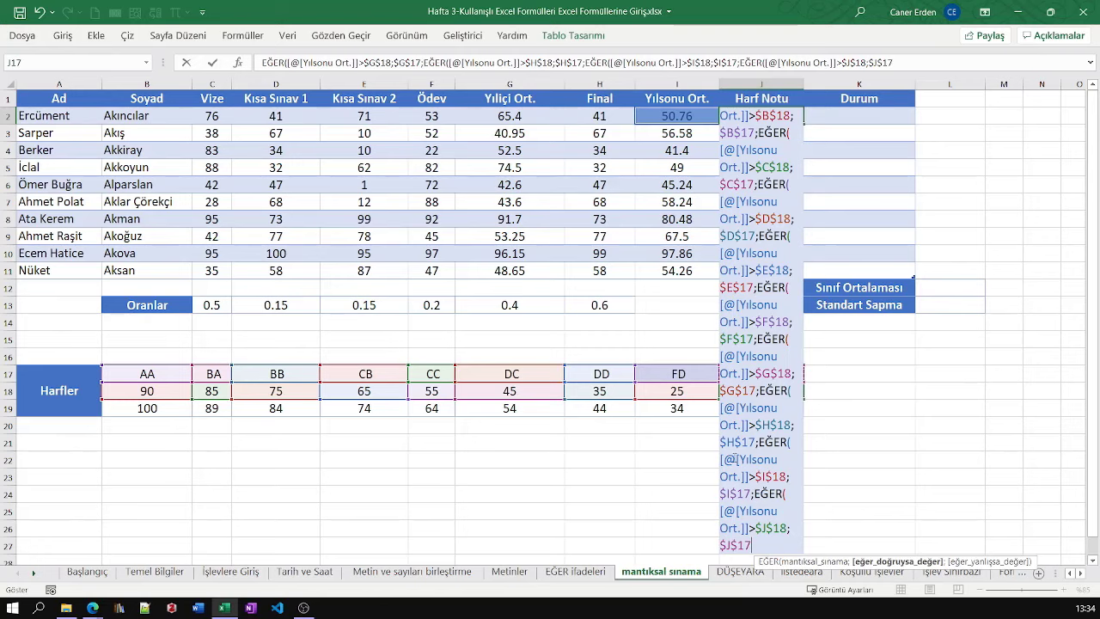
type(")")
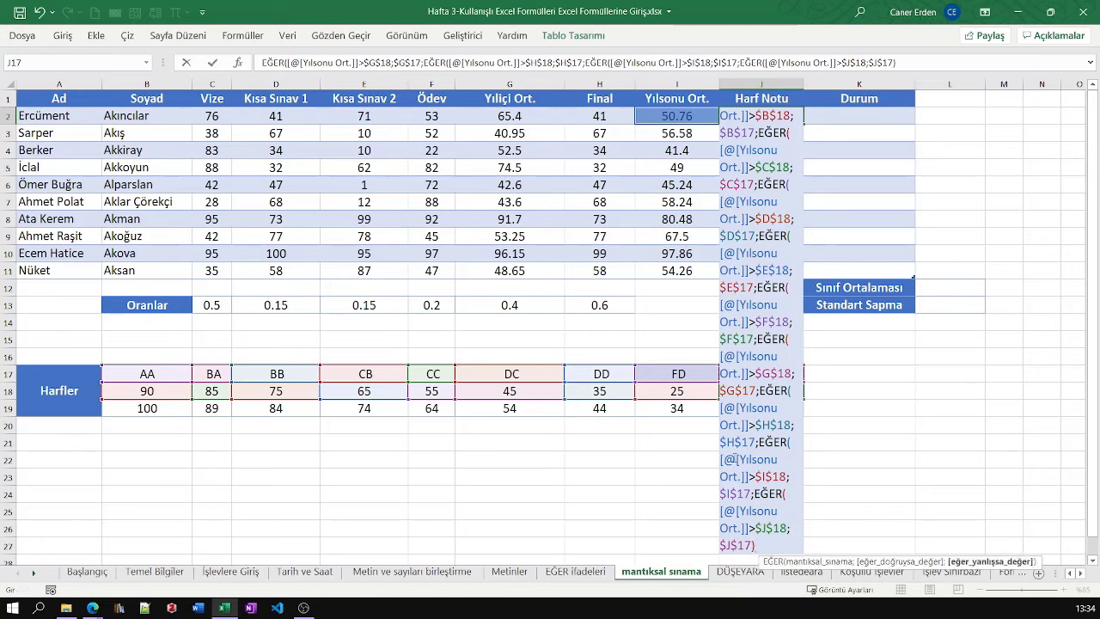
type("))")
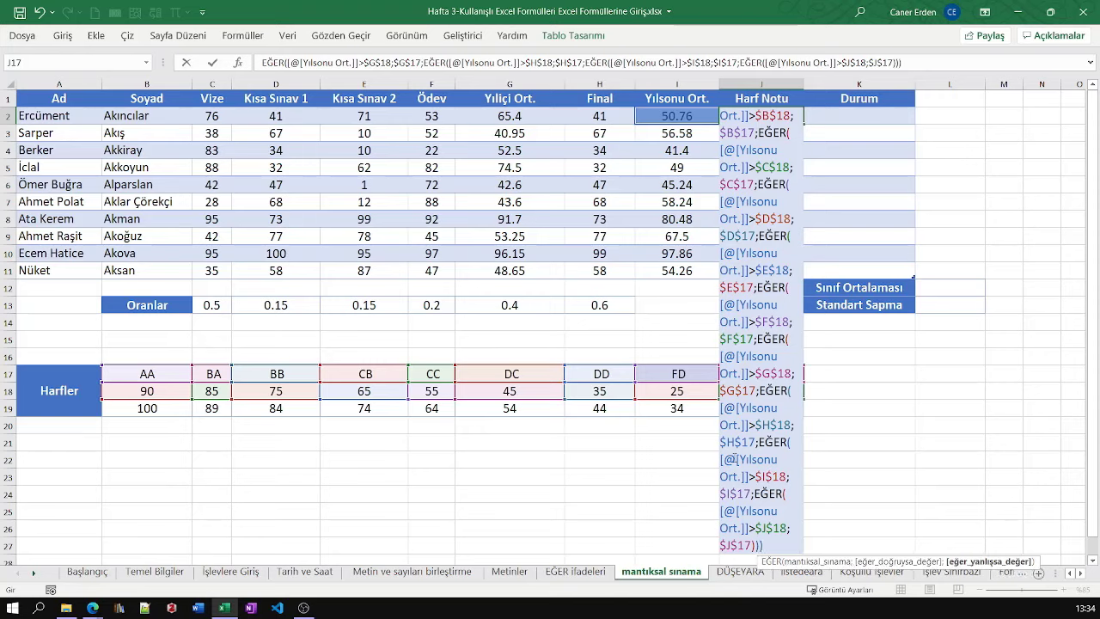
type(")")
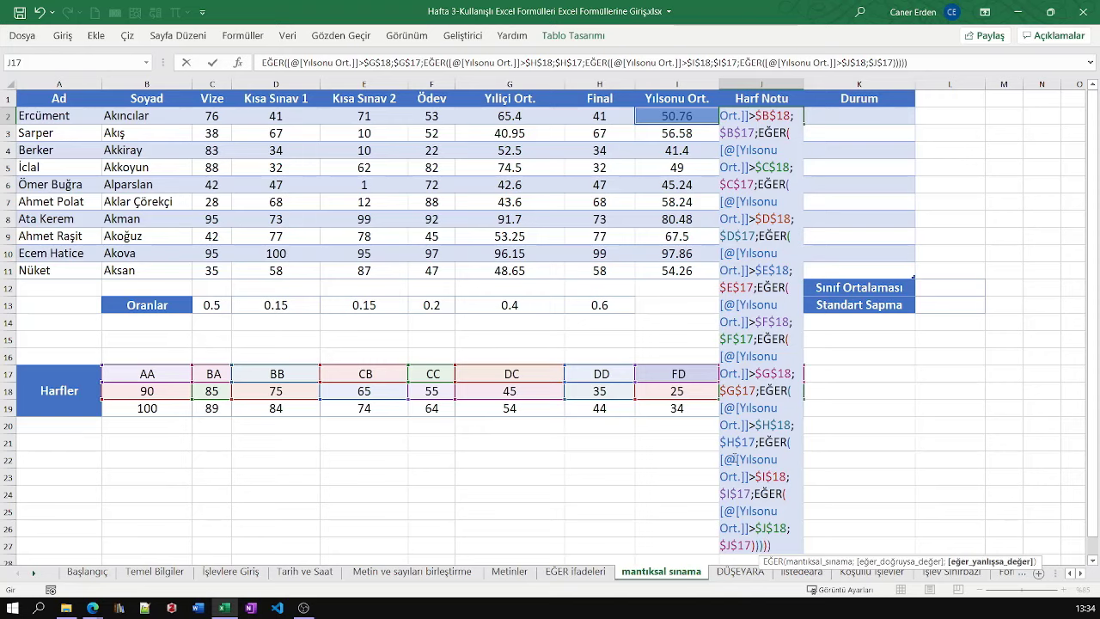
type(")")
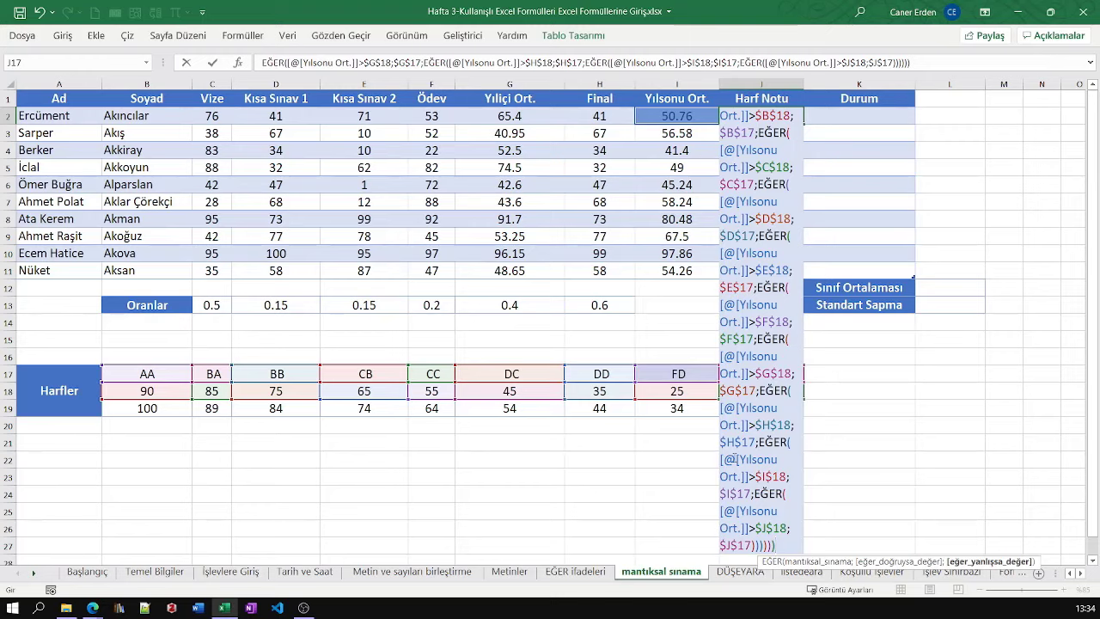
type("))")
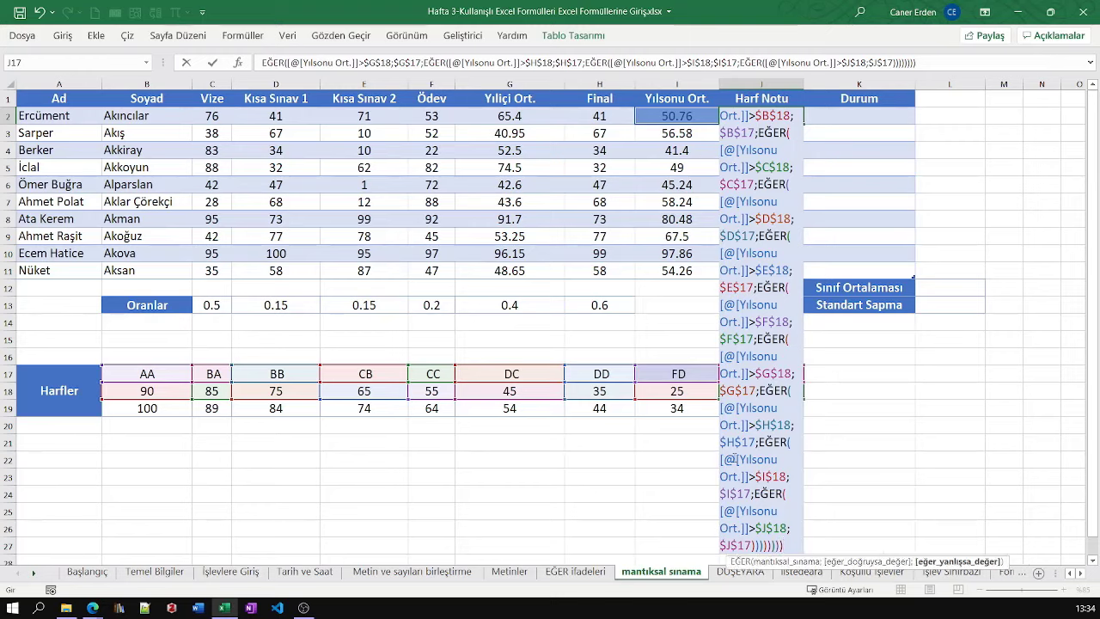
type(")")
Commit the letter-grade formula to fill Harf Notu and expand the formula bar to show it fully
key("Return")
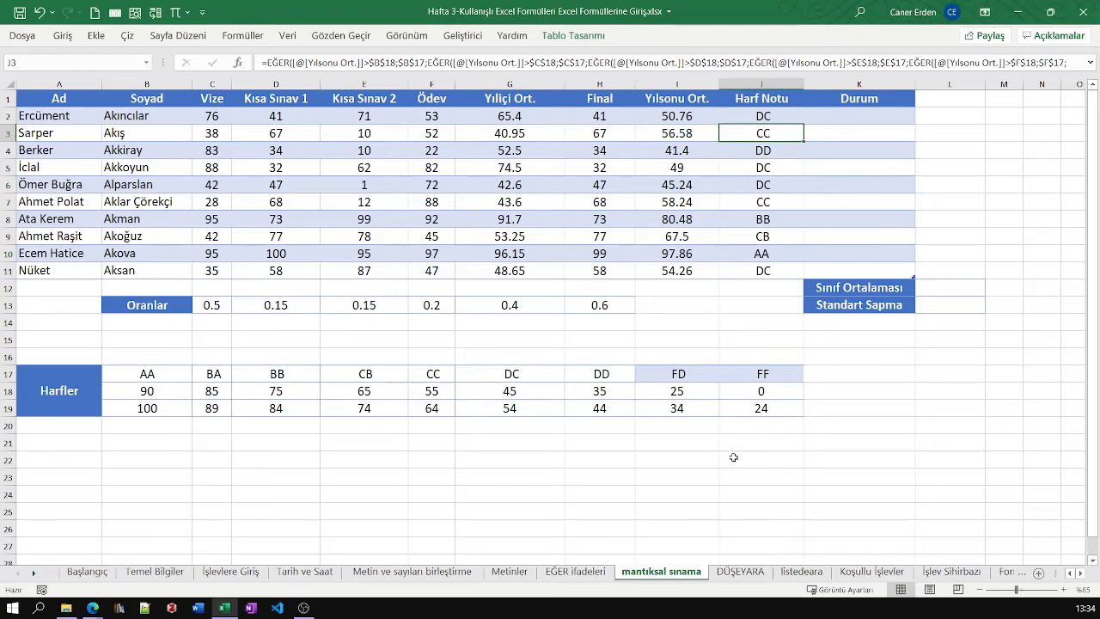
left_click(755, 113)
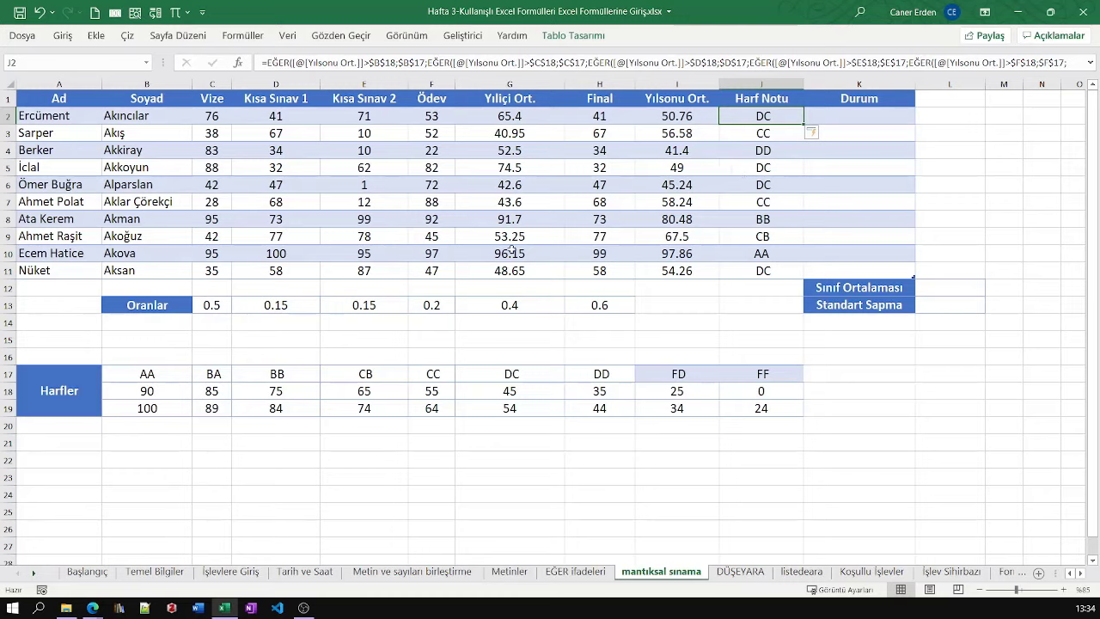
left_click_drag(757, 73, 757, 102)
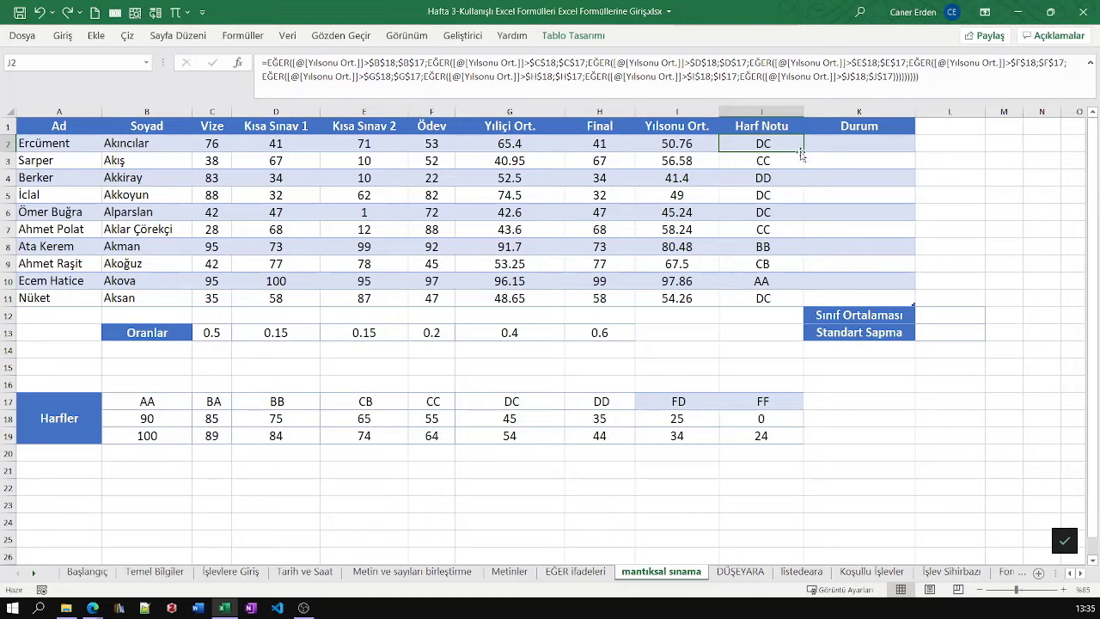
left_click(860, 147)
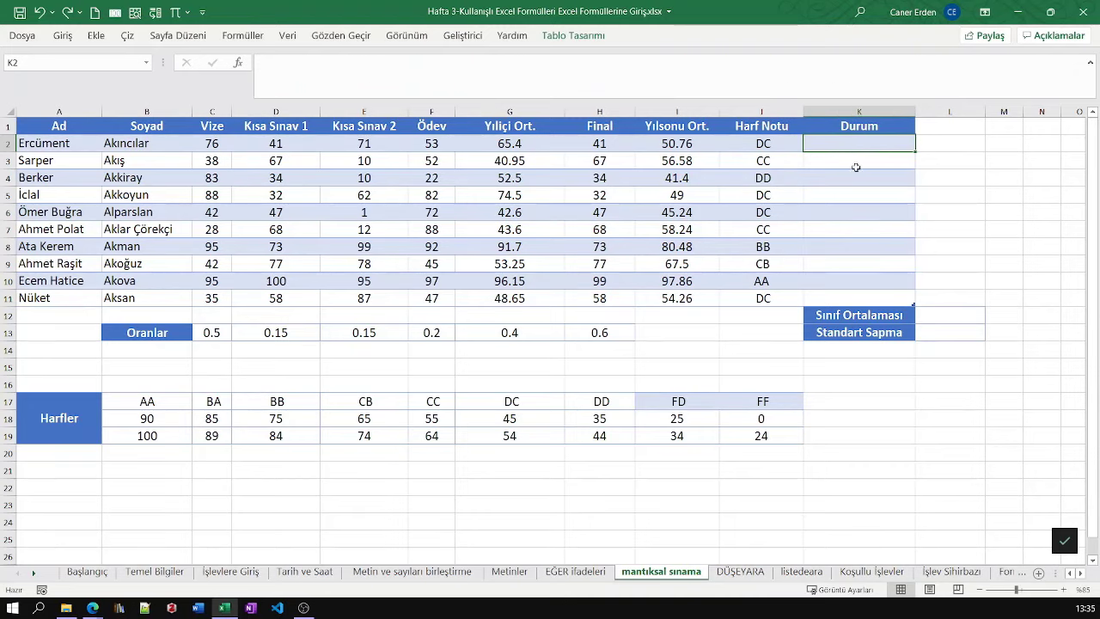
type("=")
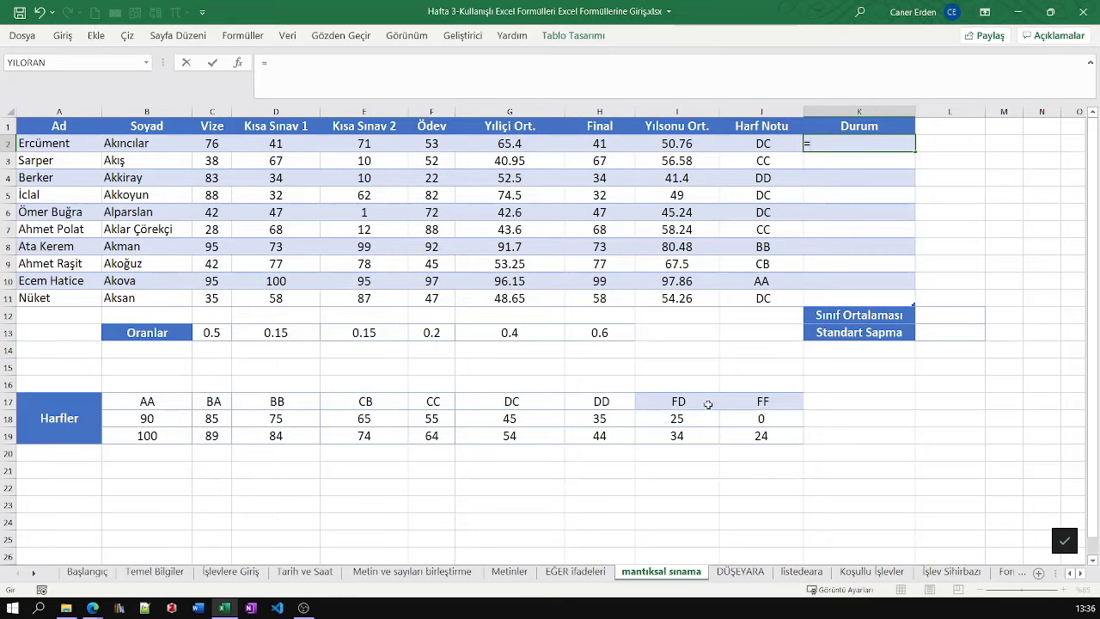
type("eğer(")
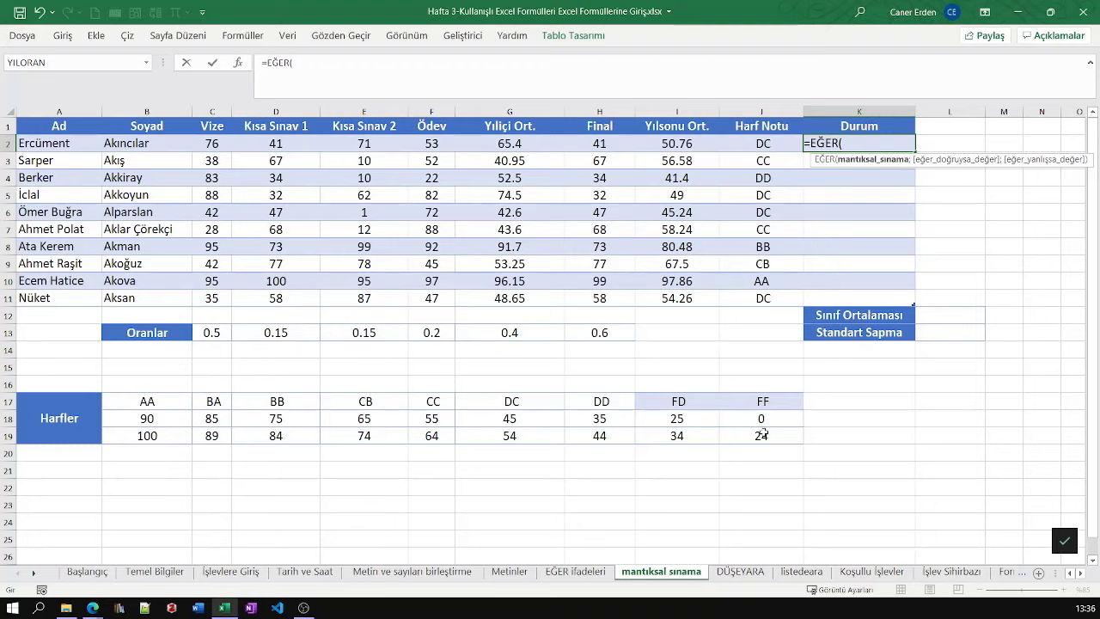
type("yada")
key("Tab")
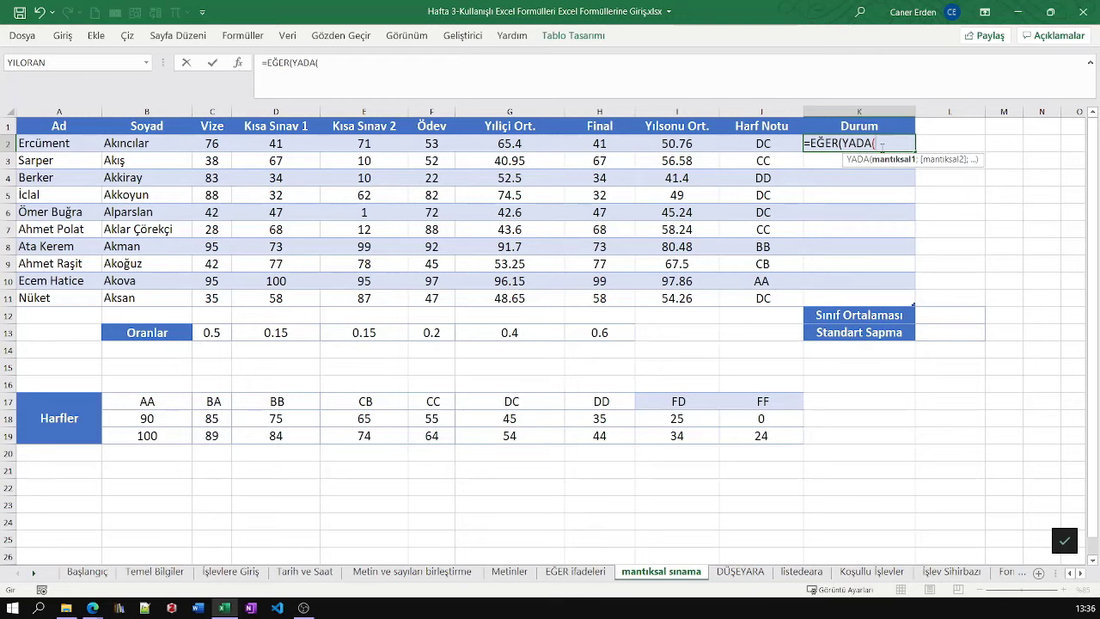
left_click(763, 143)
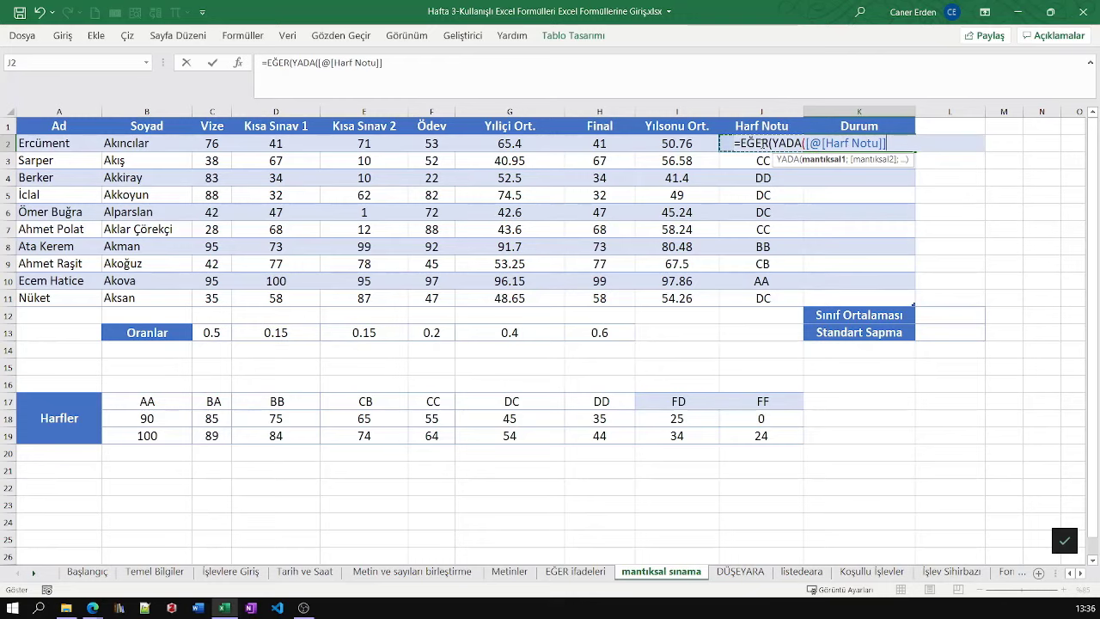
type("=")
left_click(696, 403)
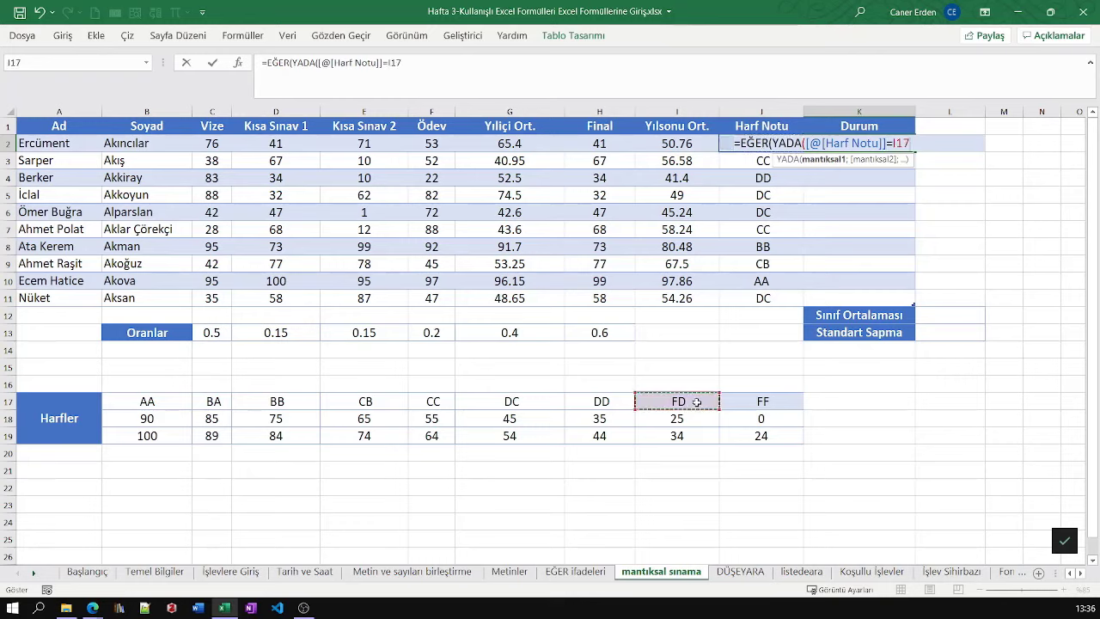
key("F4")
type(";")
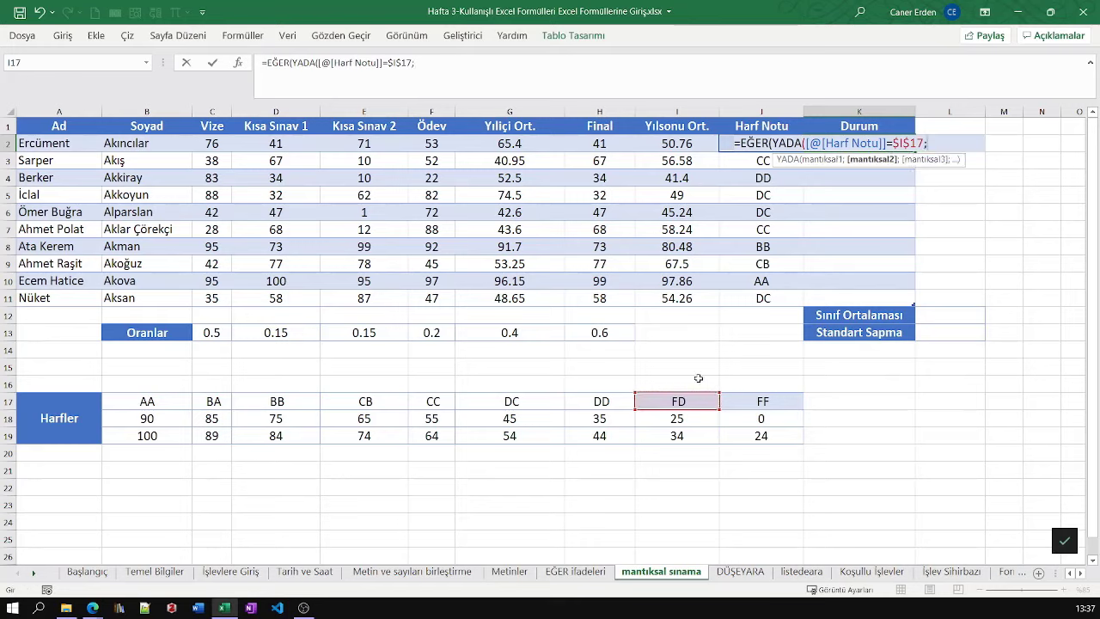
left_click(702, 144)
key("Right")
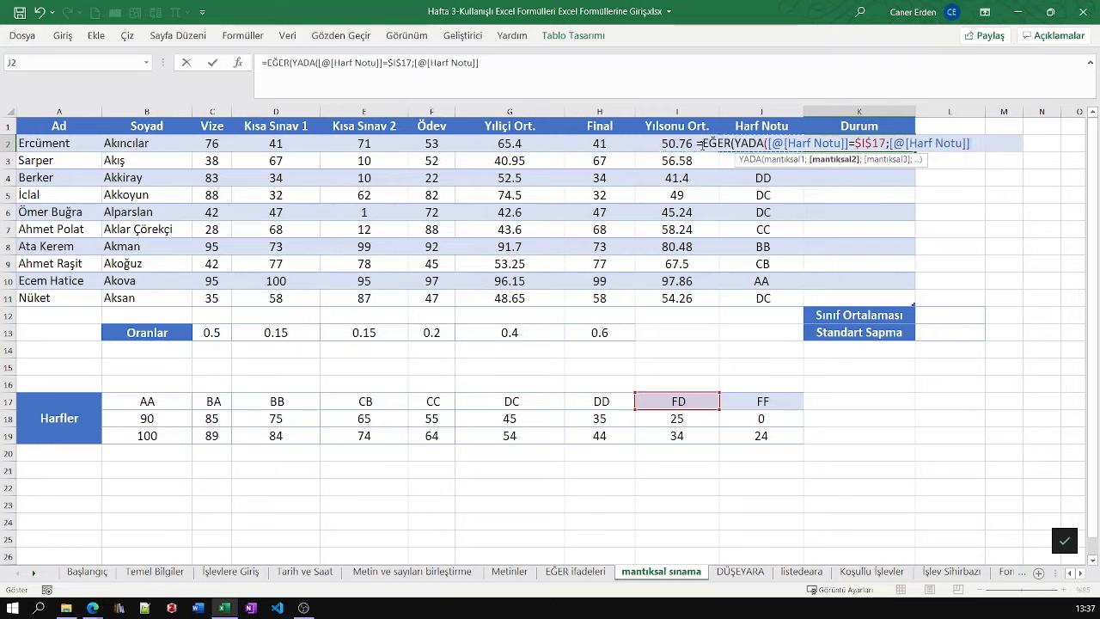
type("=")
left_click(790, 406)
key("F4")
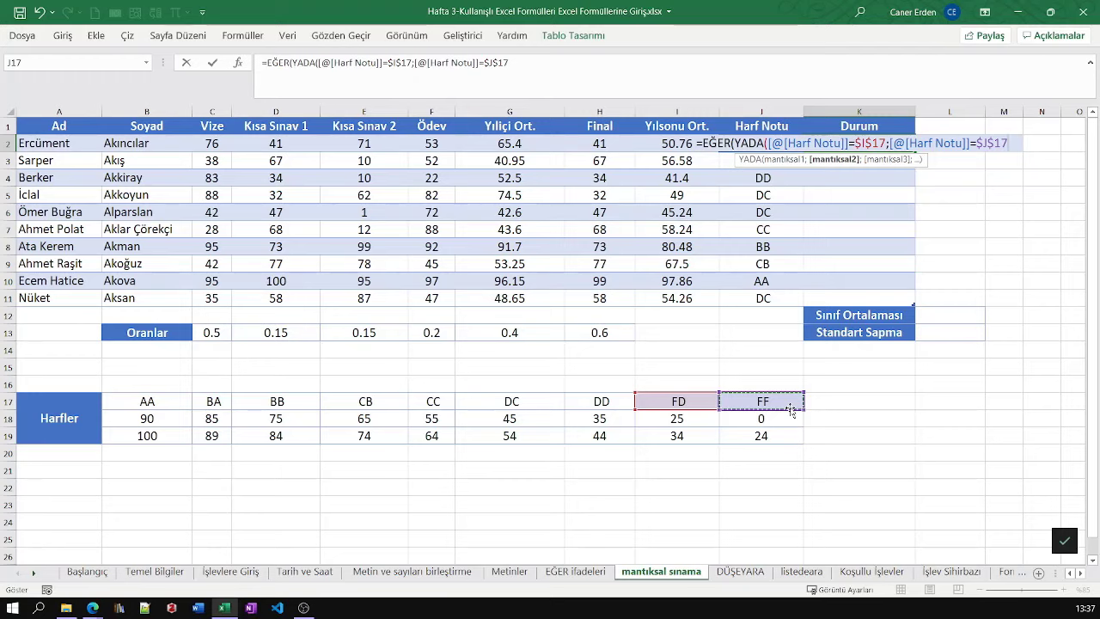
type(")")
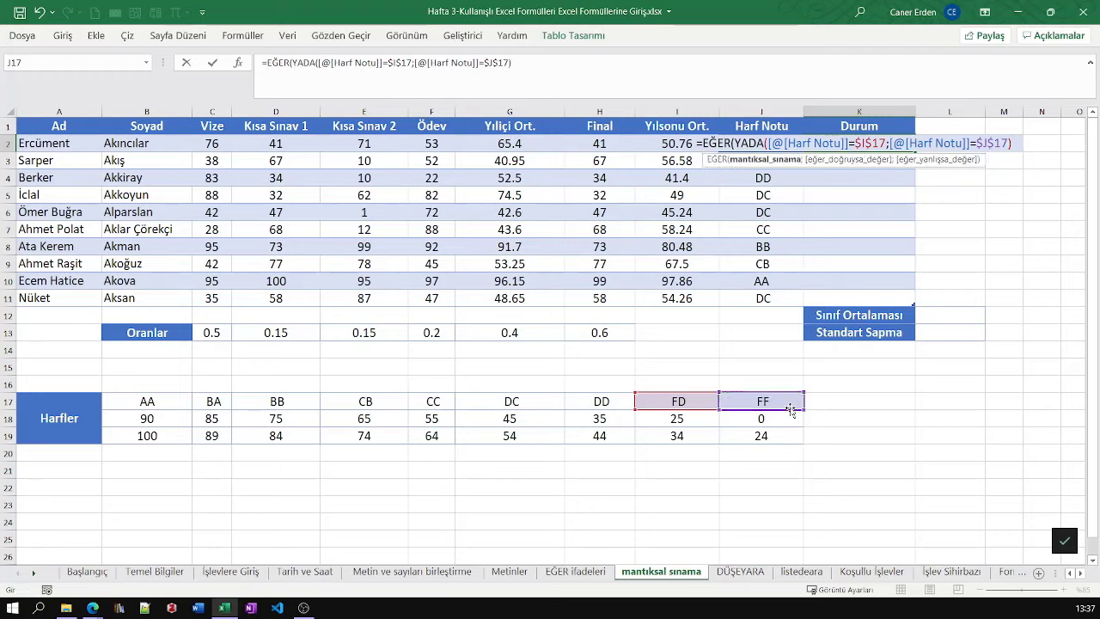
type(";")
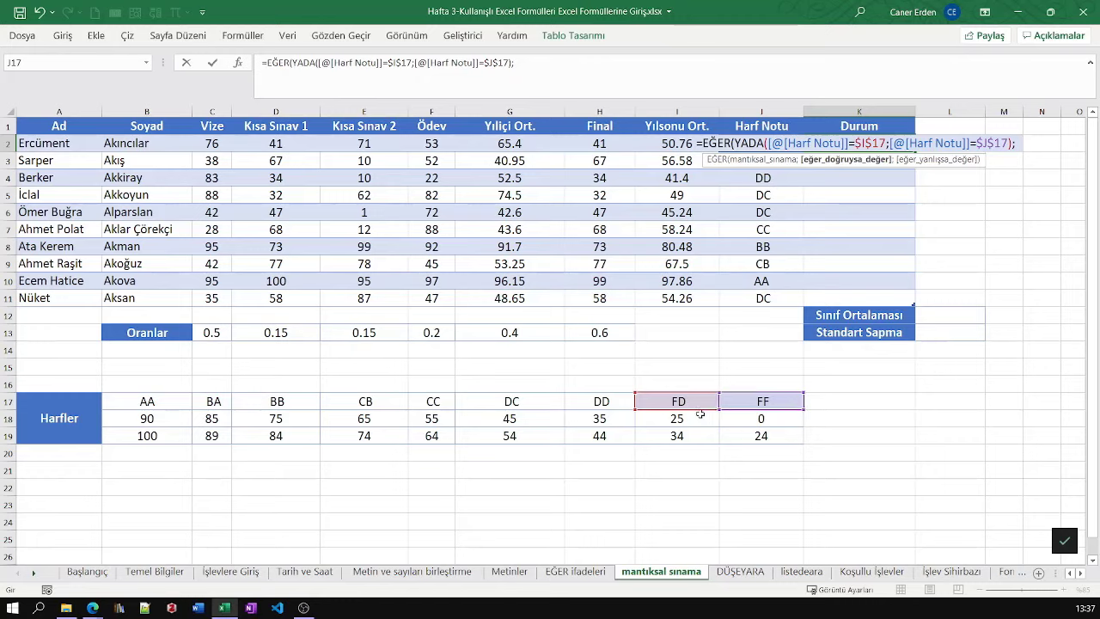
type("\"G")
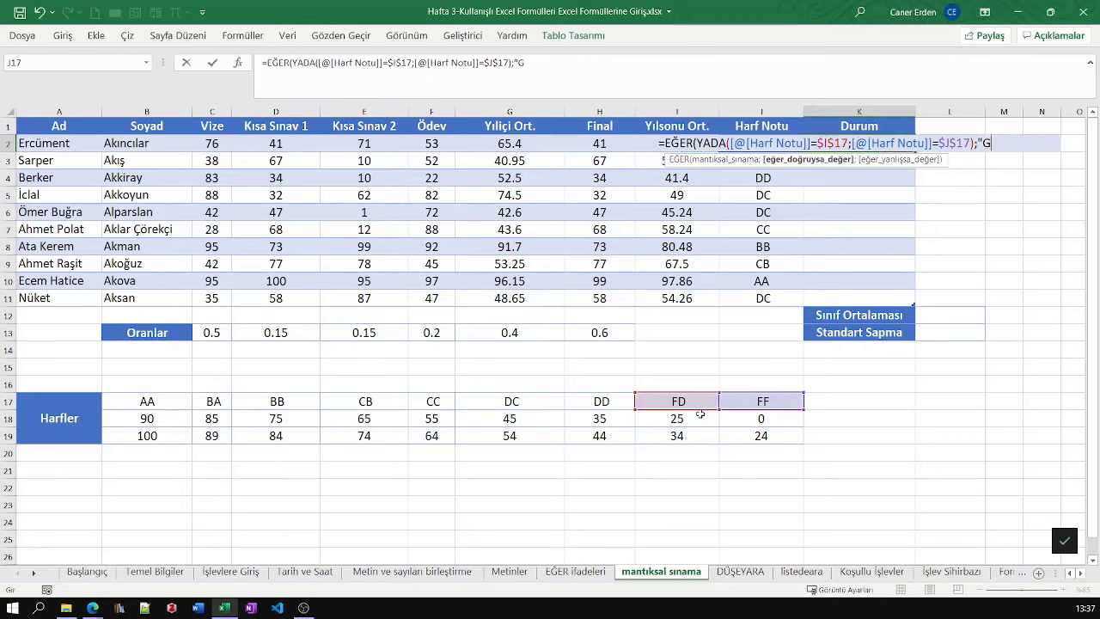
type("eçmedi")
key("Escape")
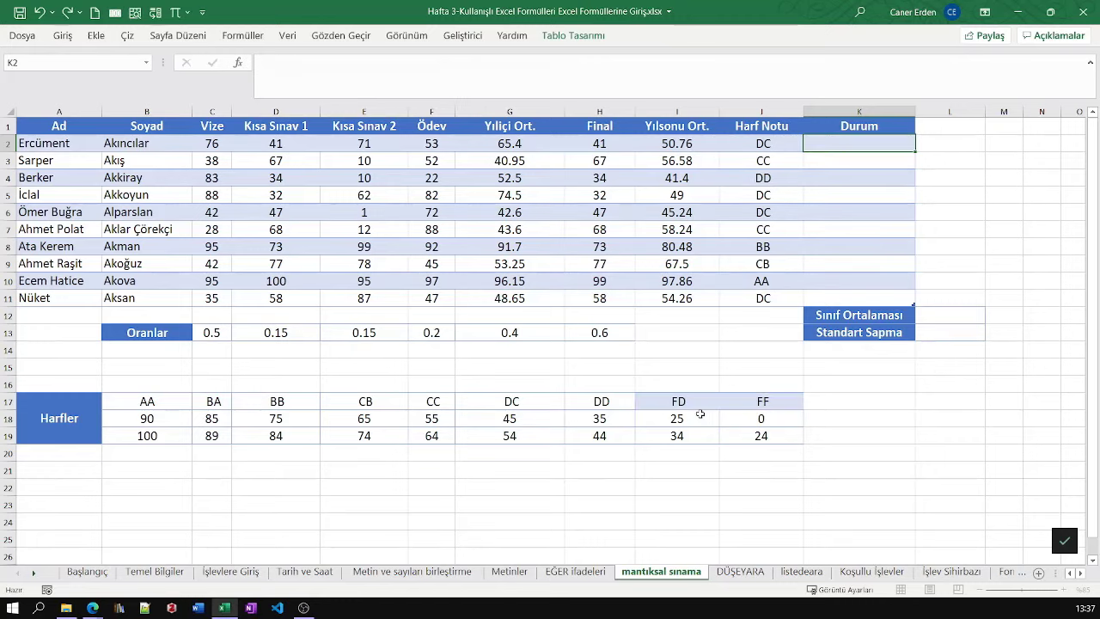
Start the Durum formula in K2 with EĞER(YADA(, testing whether Harf Notu equals $I$17 (FD)
type("=")
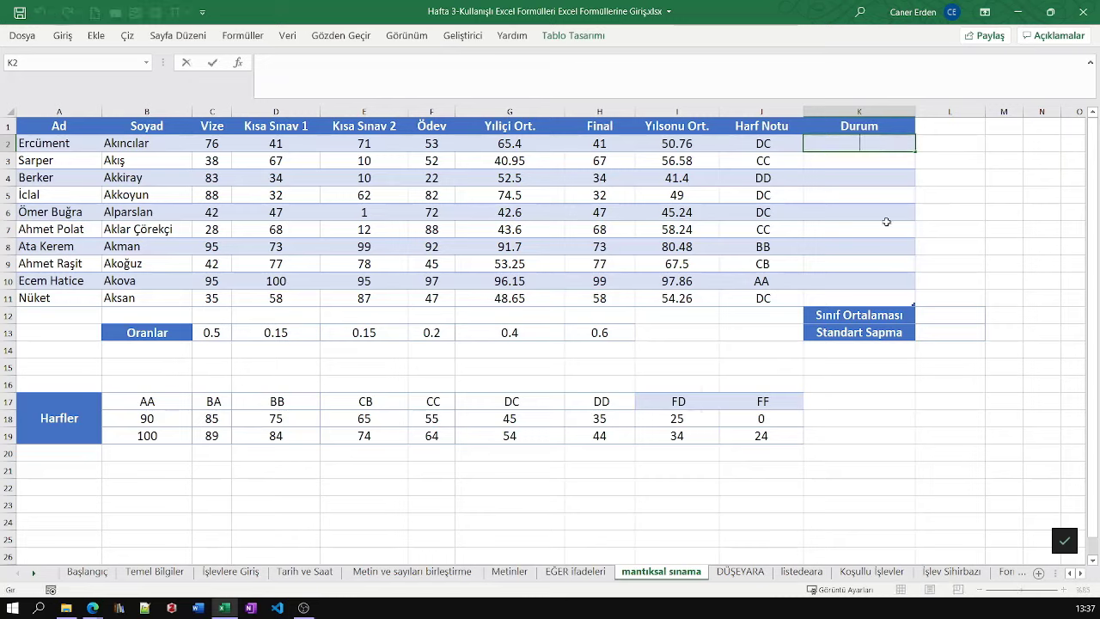
type("e")
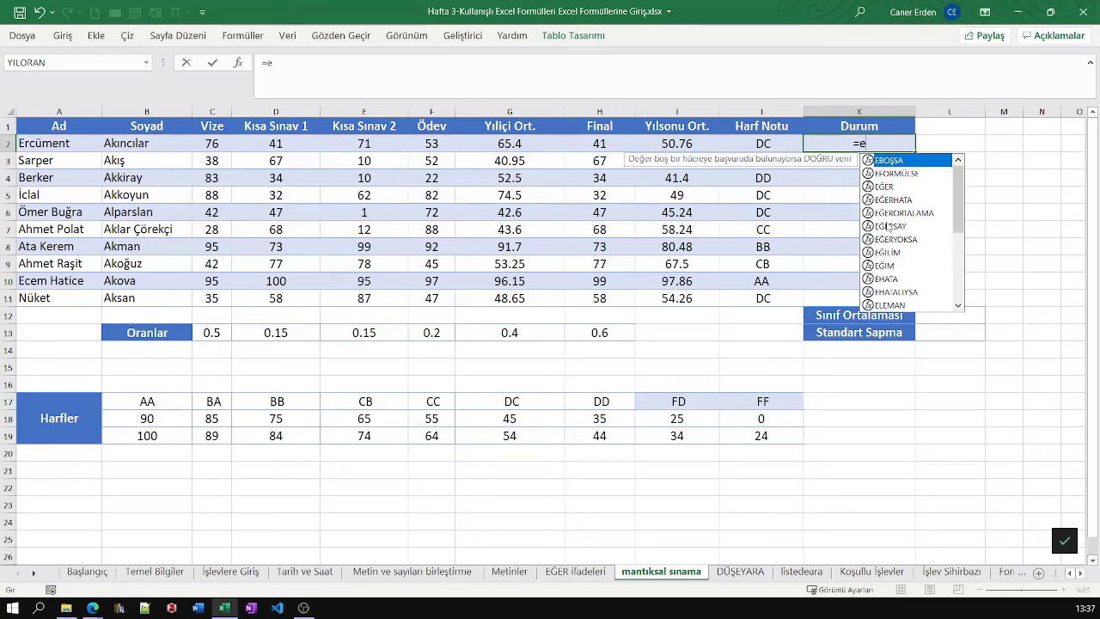
type("ğer")
key("Tab")
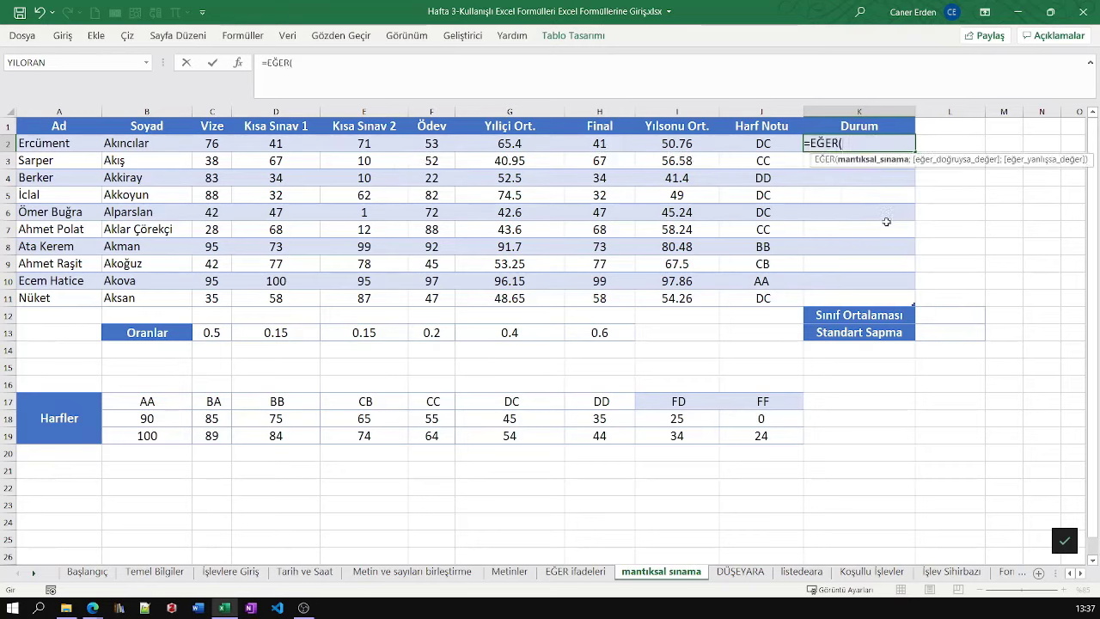
type("ya")
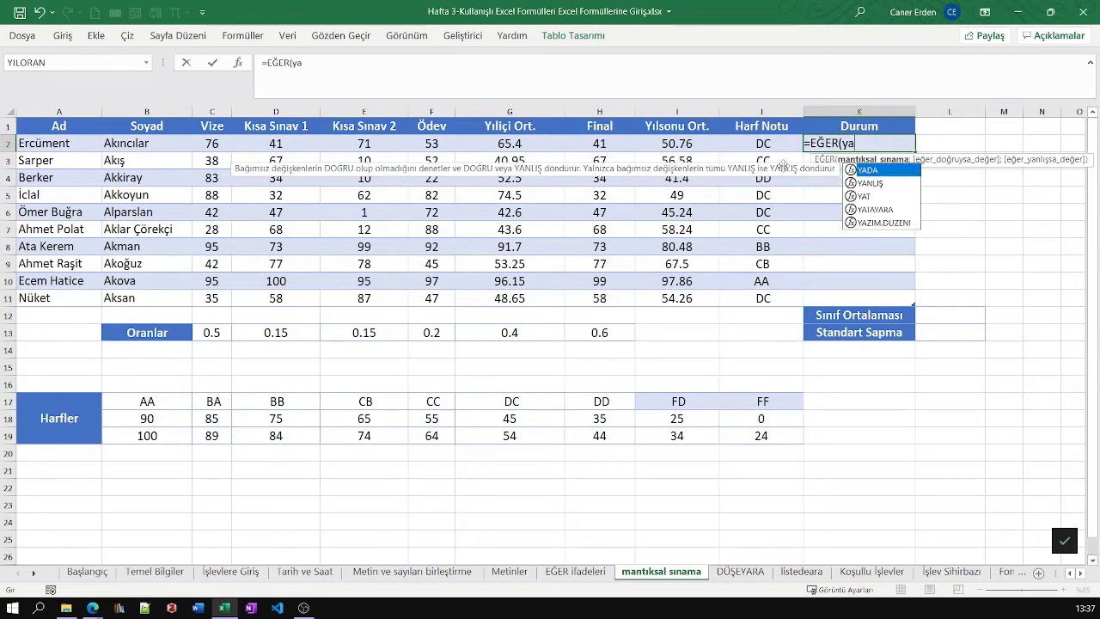
type("da(")
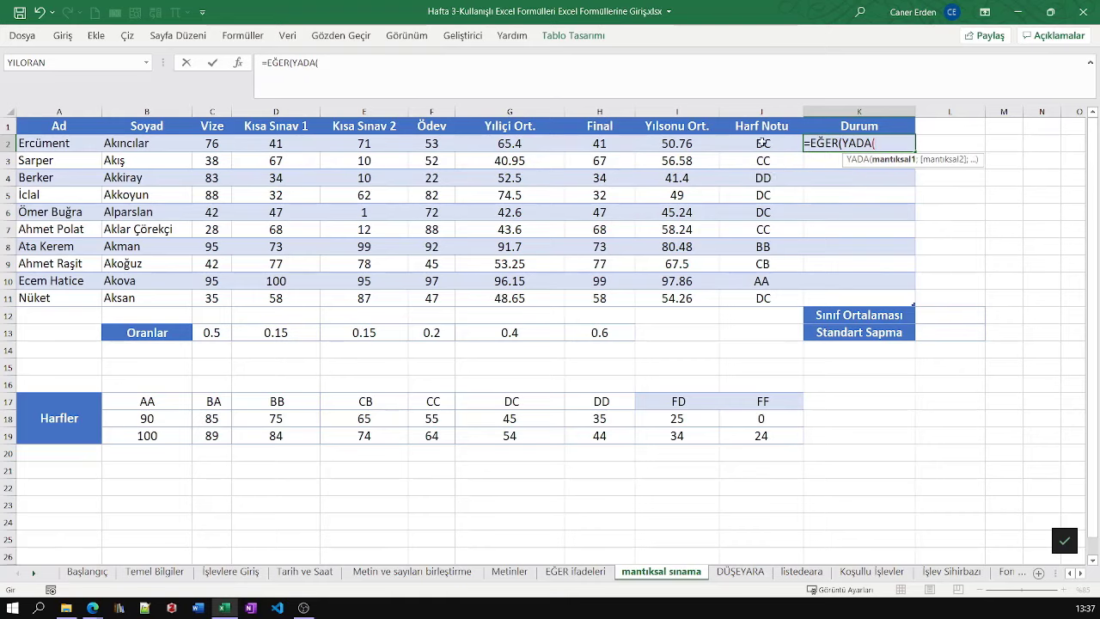
left_click(763, 143)
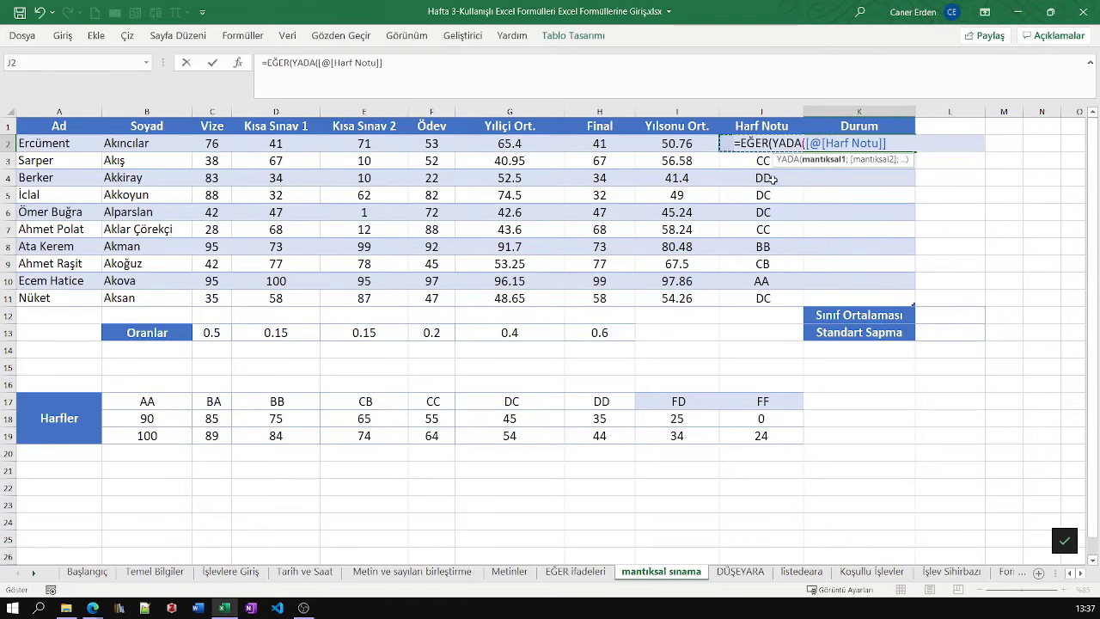
type("=")
left_click(678, 402)
key("F4")
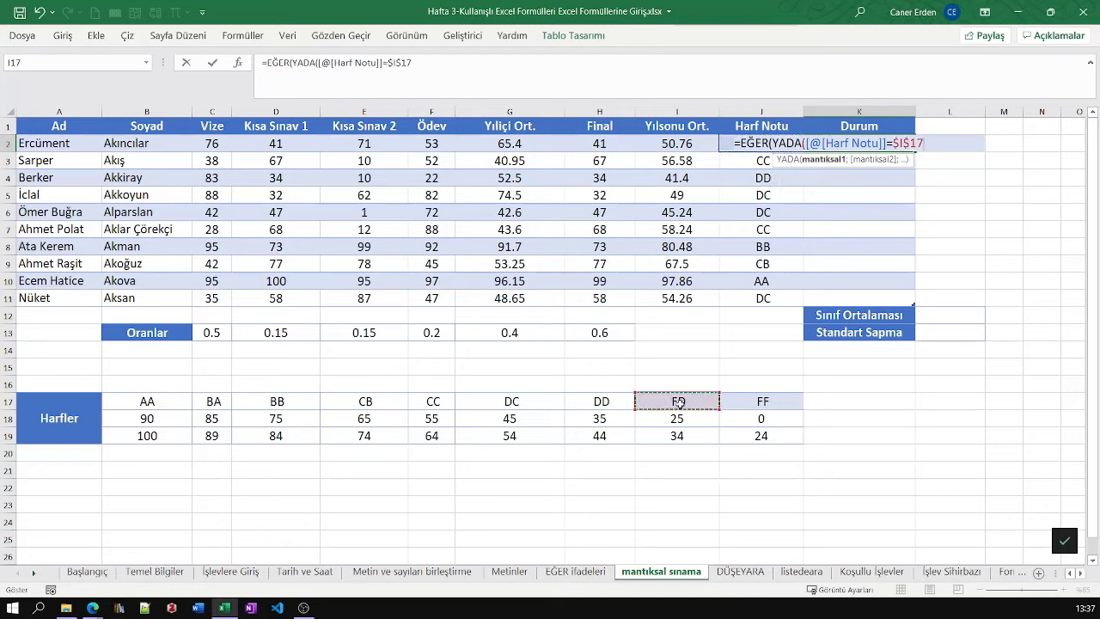
type(";[@[Yılsonu Ort.")
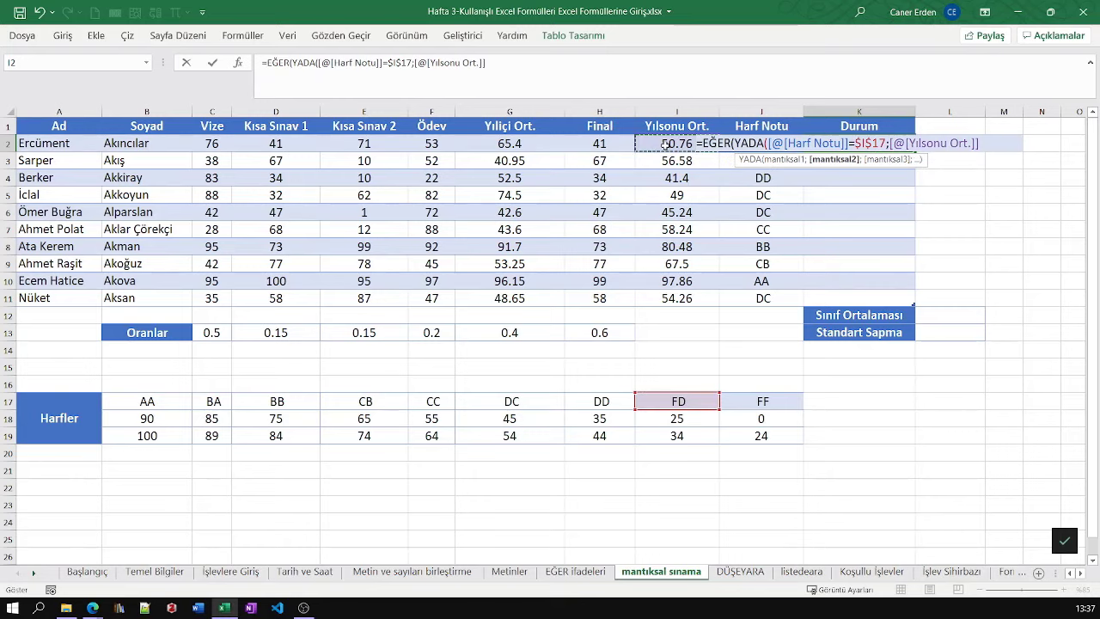
Add the Harf Notu = $J$17 (FF) test, returning "Geçmedi" or else "Geçti", and enter it
left_click(665, 145)
key("Right")
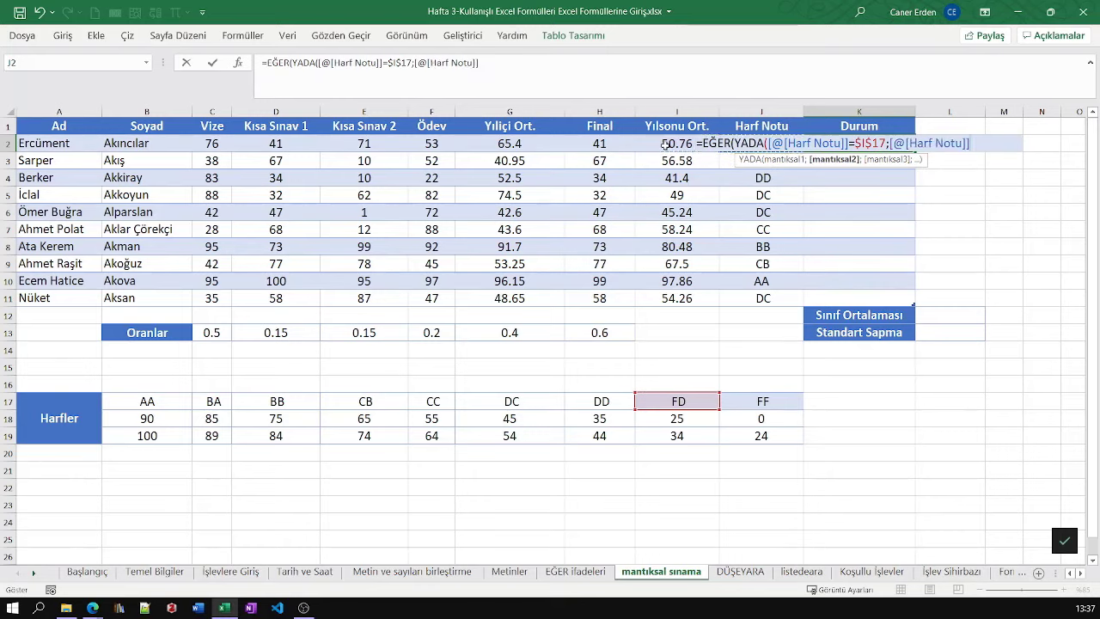
type("=")
left_click(773, 403)
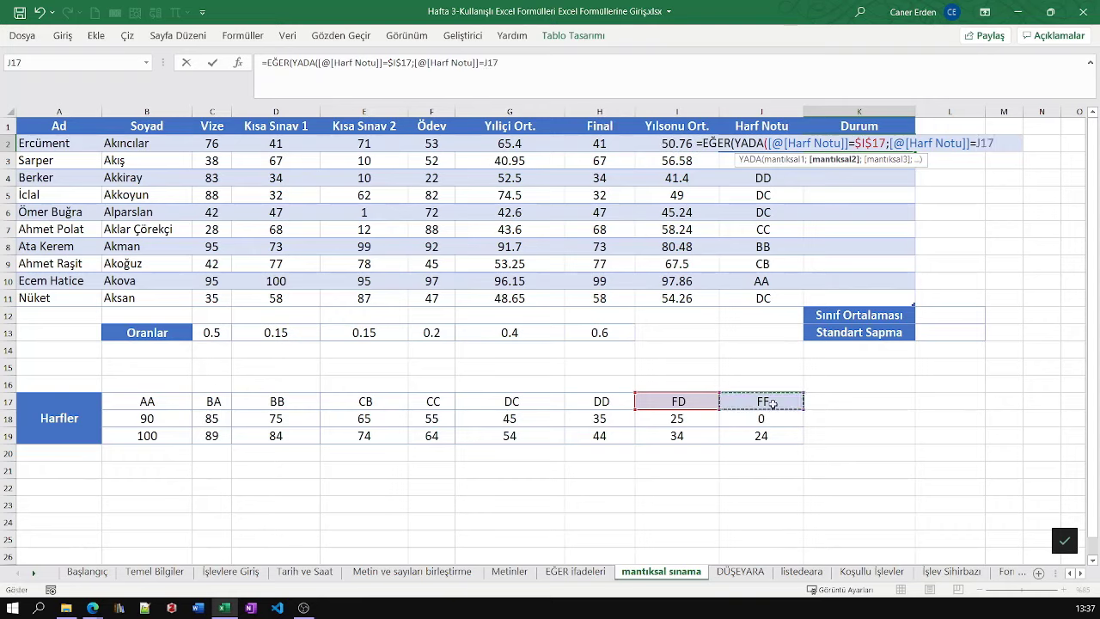
key("F4")
type(")")
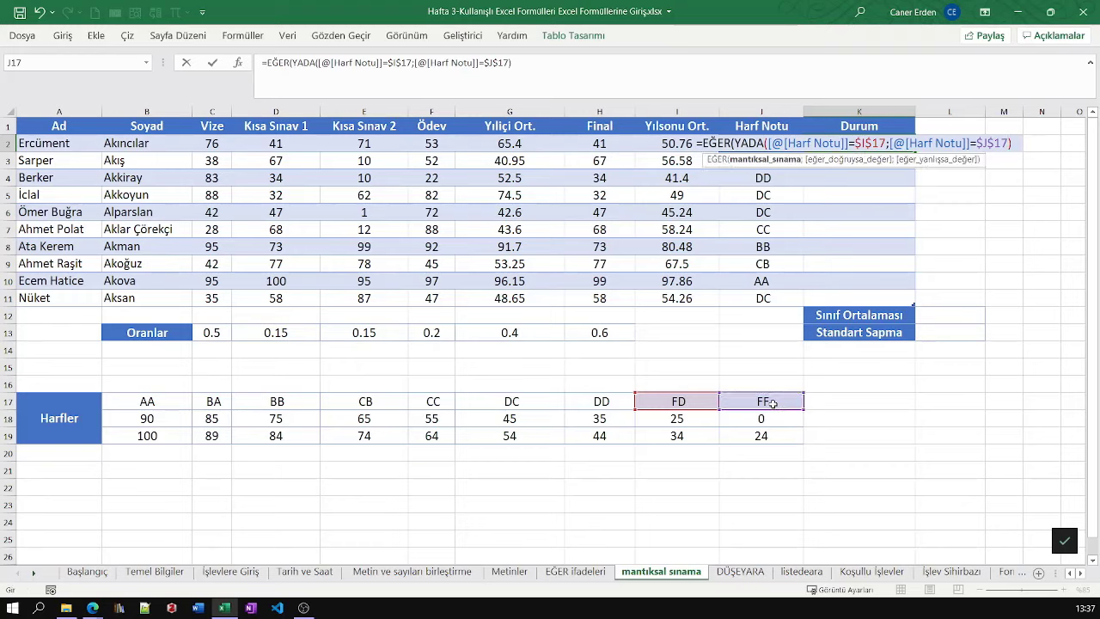
type(";\"")
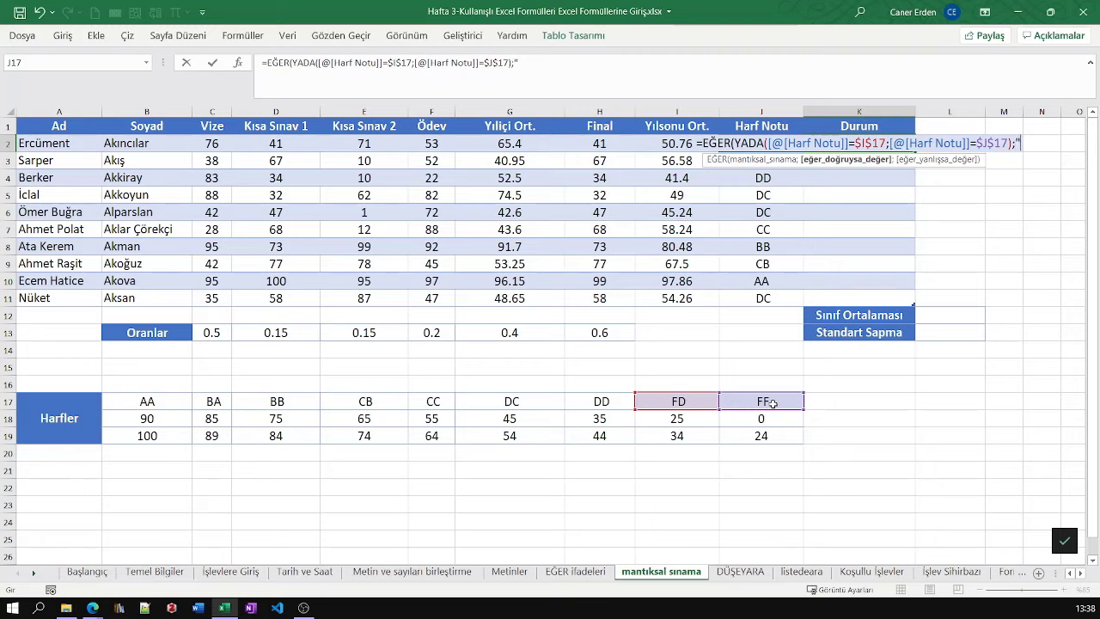
type("Geçmedi\"")
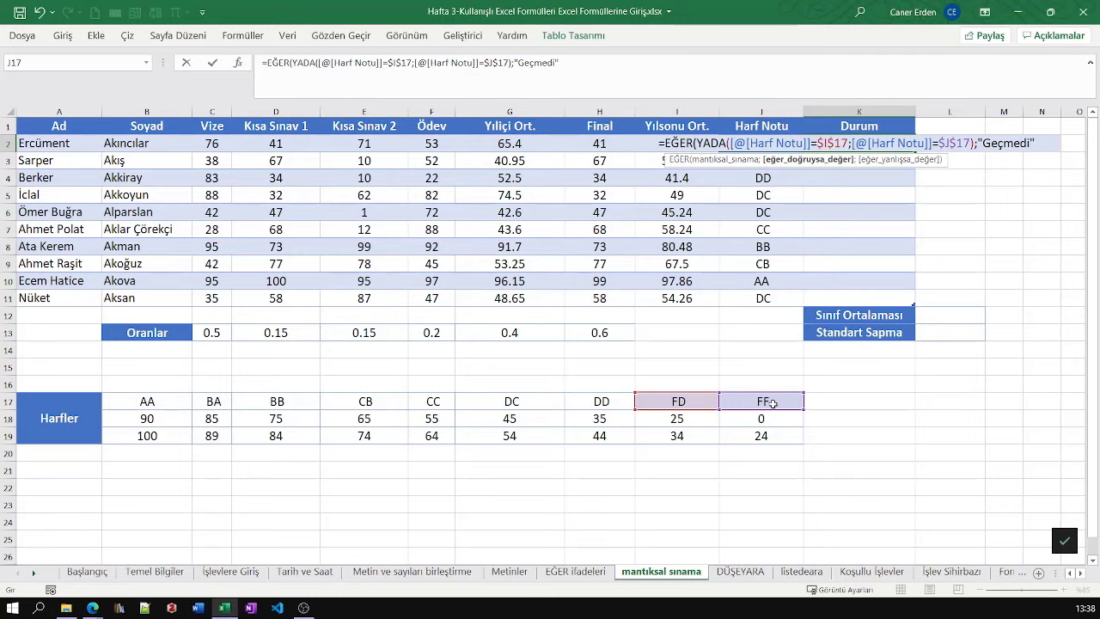
type(";")
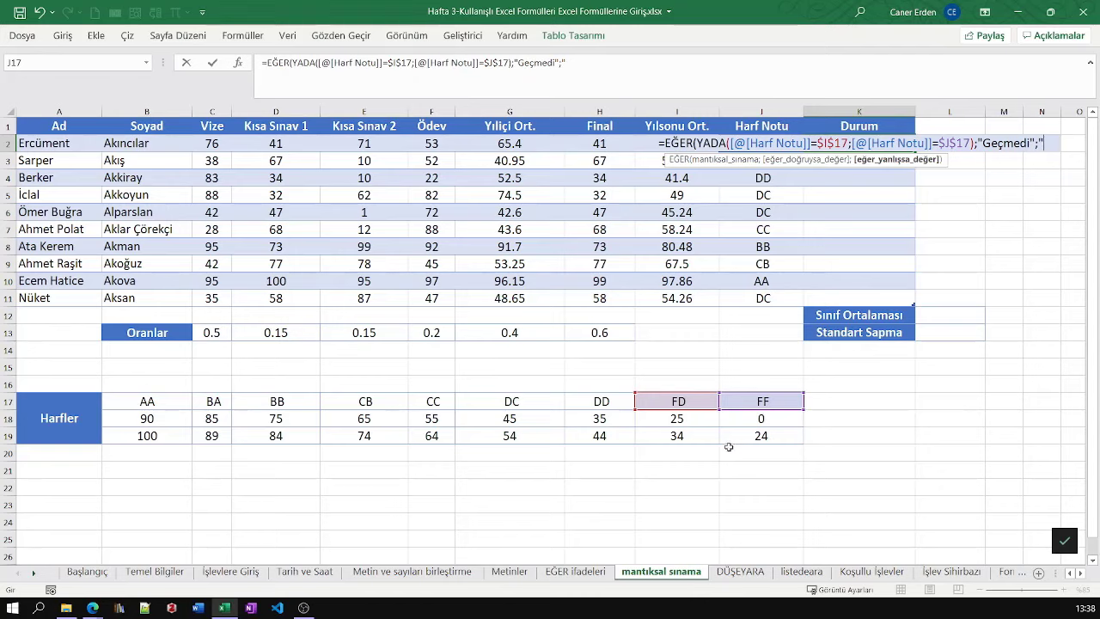
type("Geç")
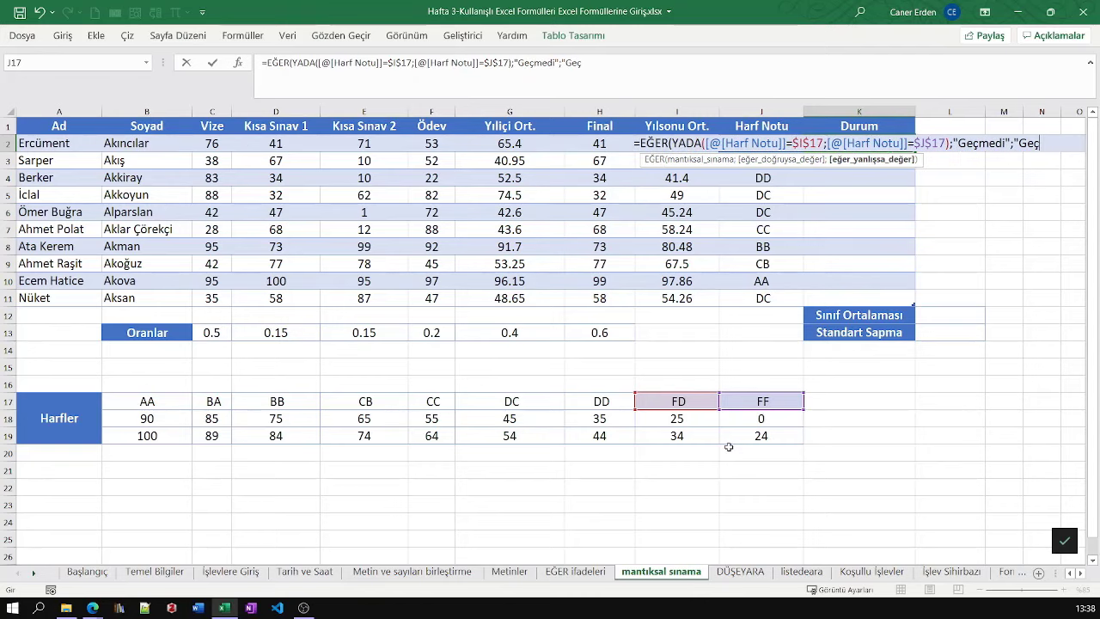
type("ti\"")
type(")")
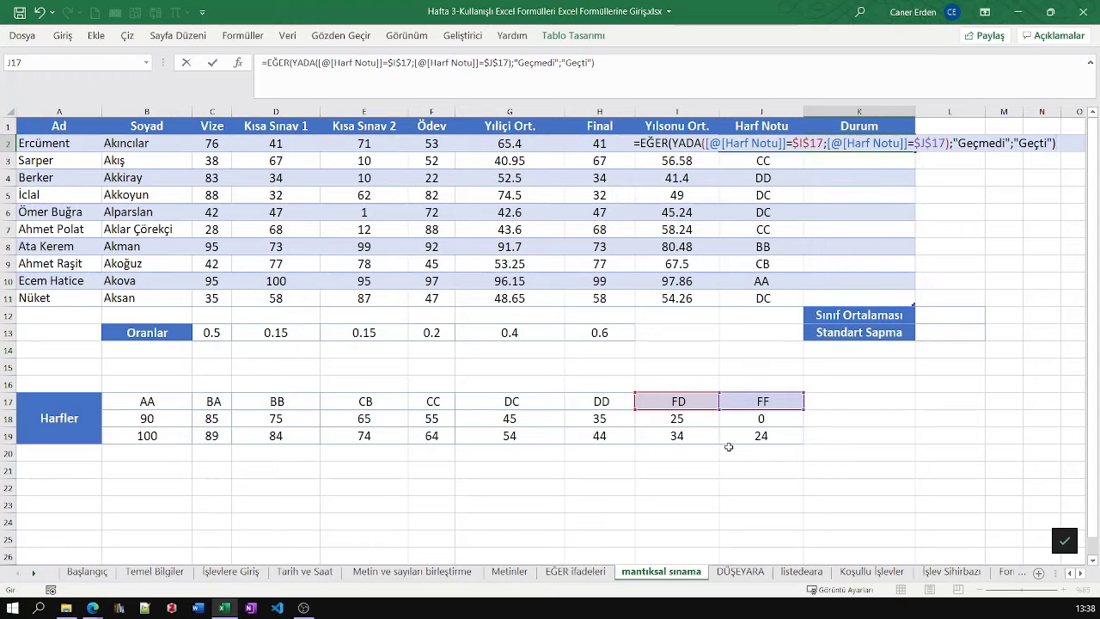
key("Return")
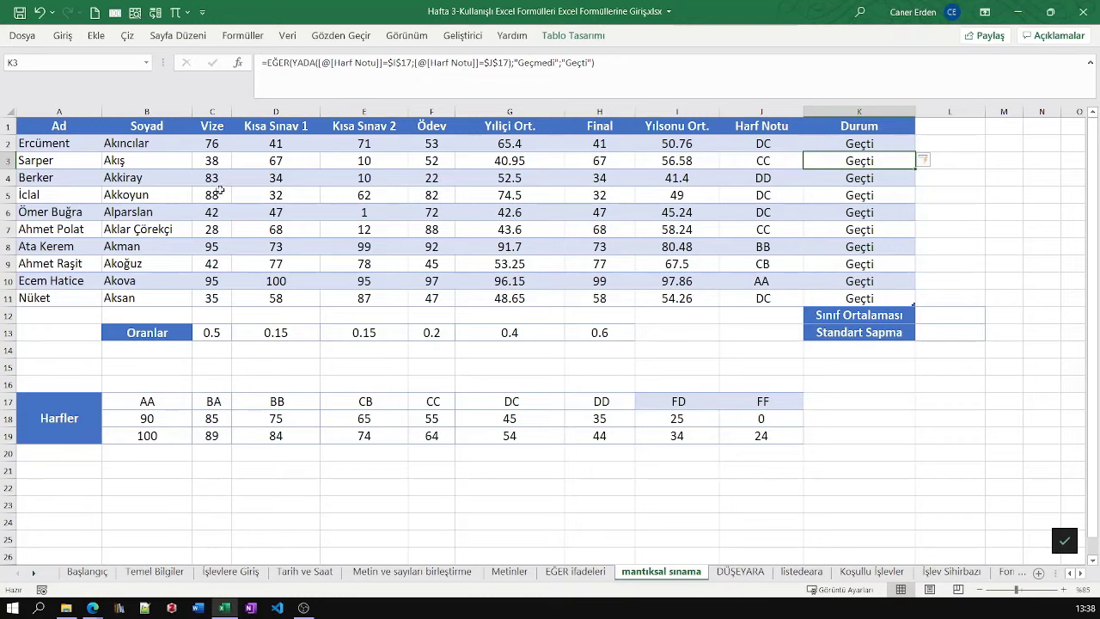
Change the third student's Vize score in C4 to 20, then check the FD grade and Geçmedi status
left_click(218, 180)
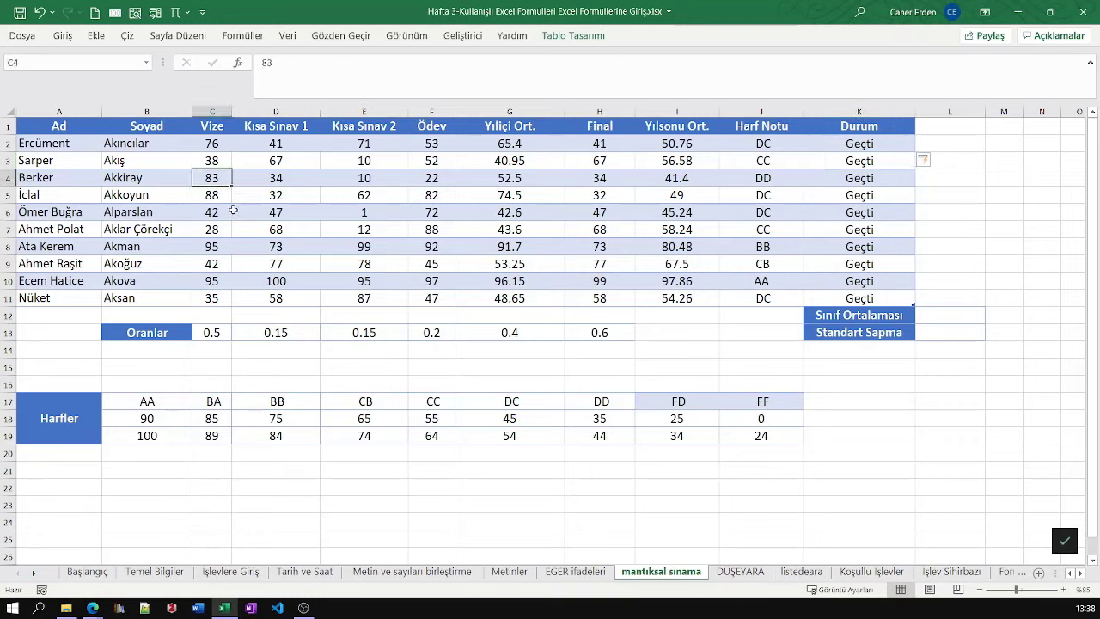
type("20")
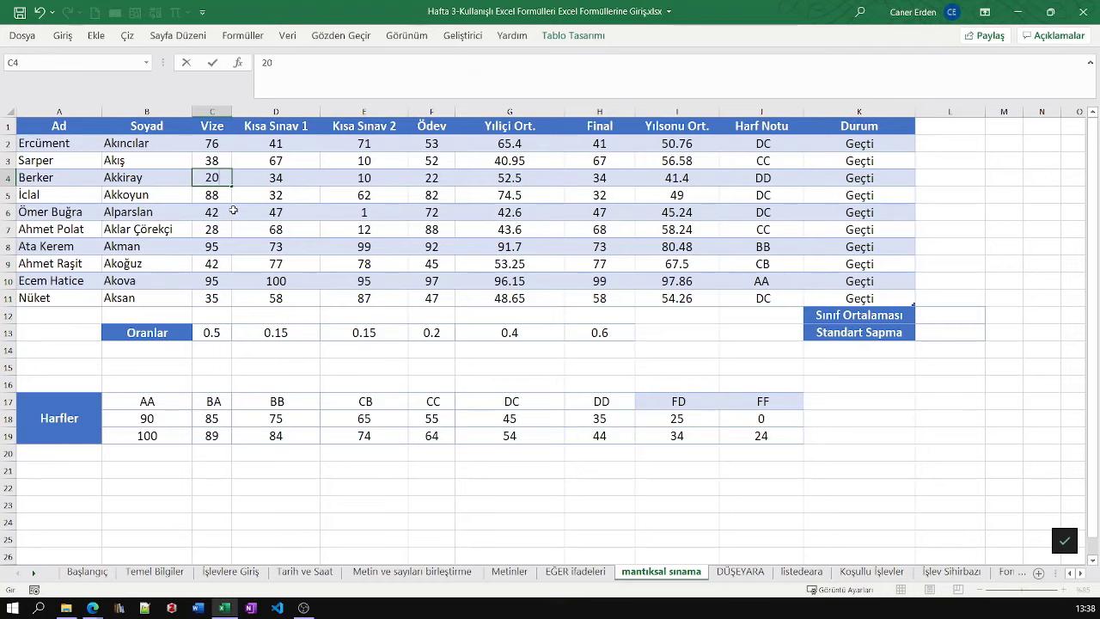
key("Return")
left_click(736, 180)
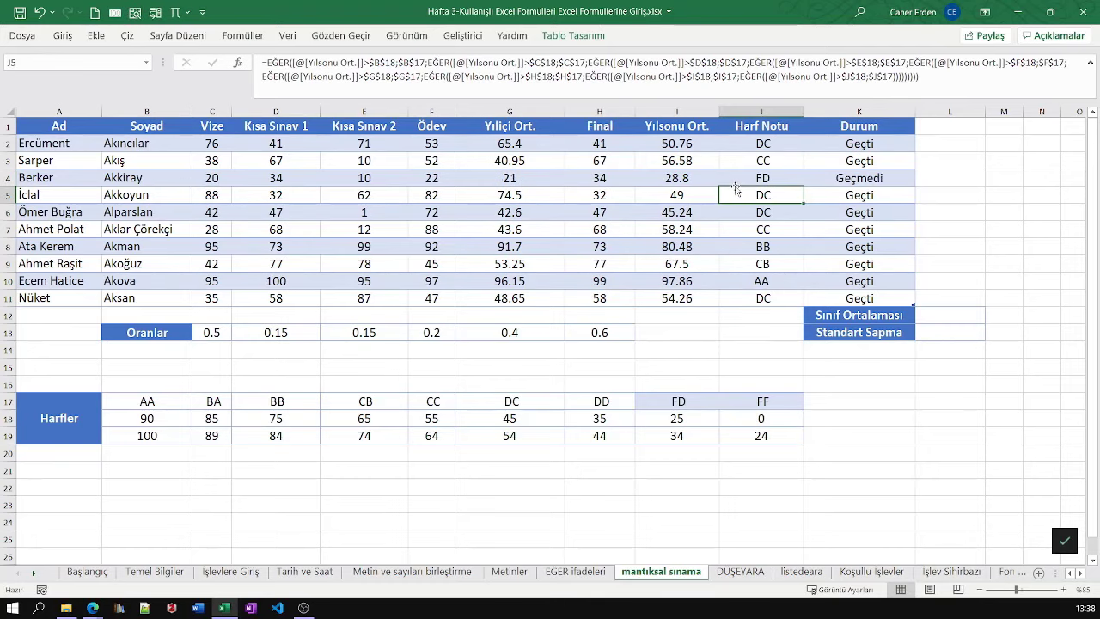
left_click(889, 181)
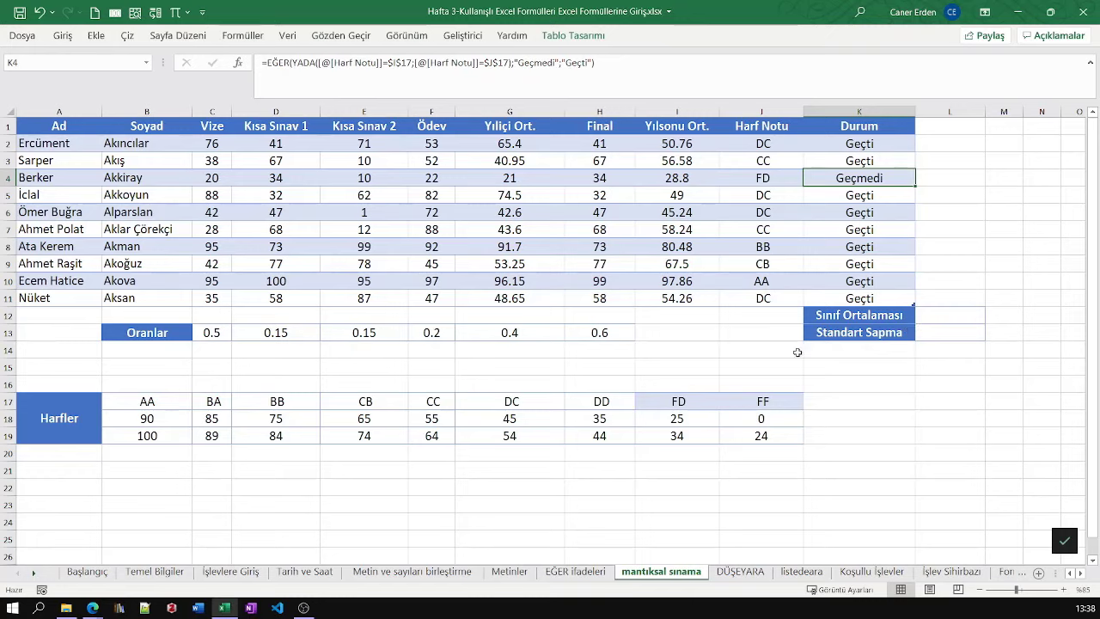
Enter the labels YADA and VE in F23 and F24
left_click(443, 504)
type("yada")
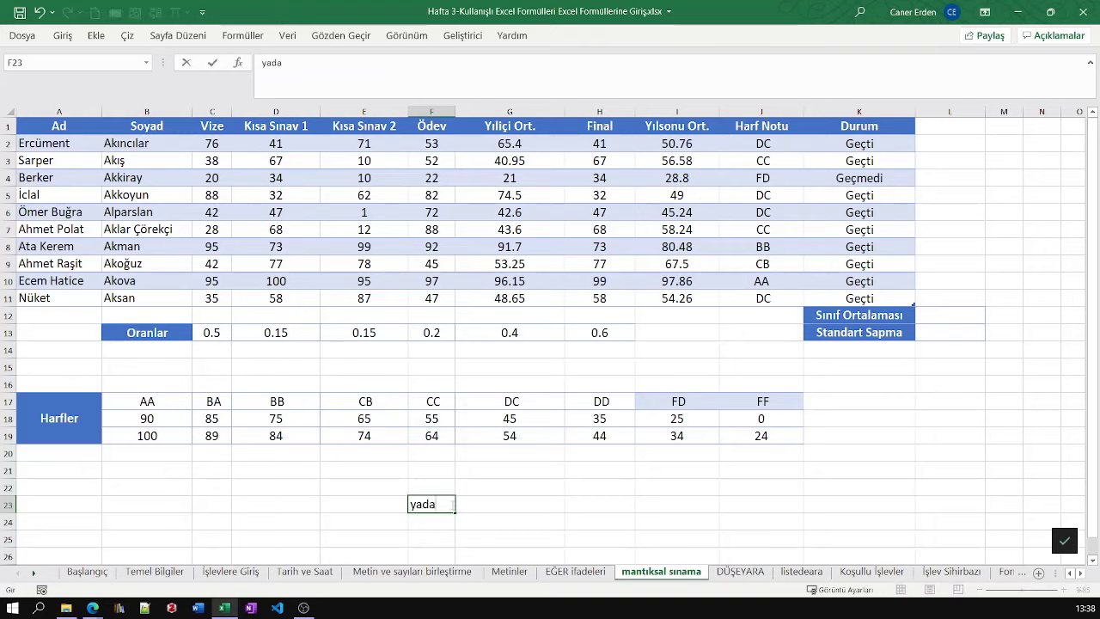
key("Return")
type("V")
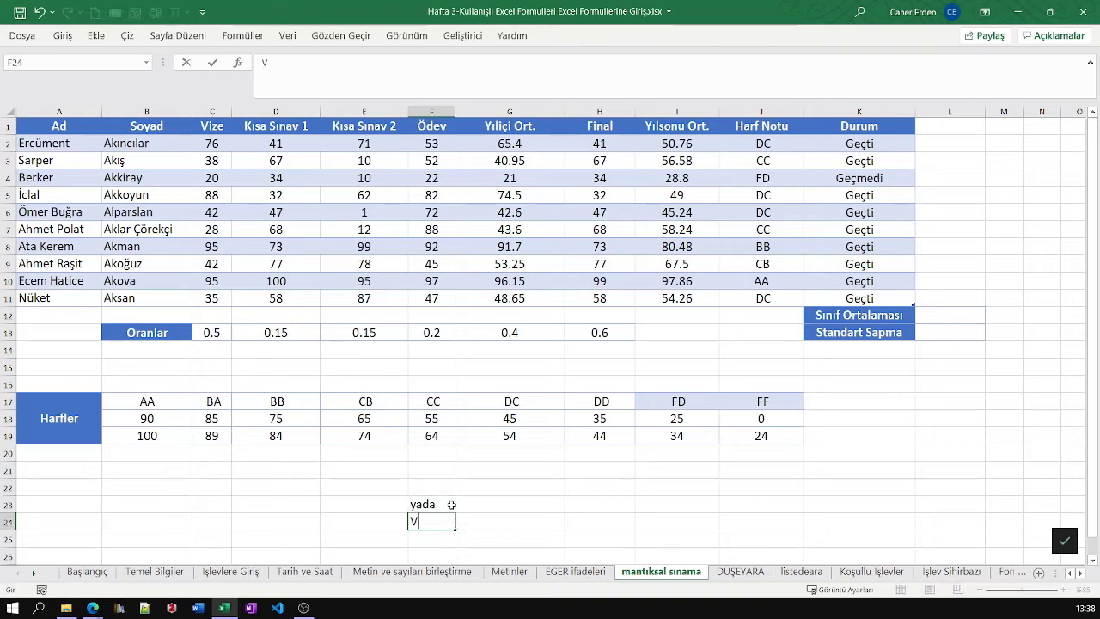
left_click(452, 504)
double_click(451, 505)
key("BackSpace")
key("BackSpace")
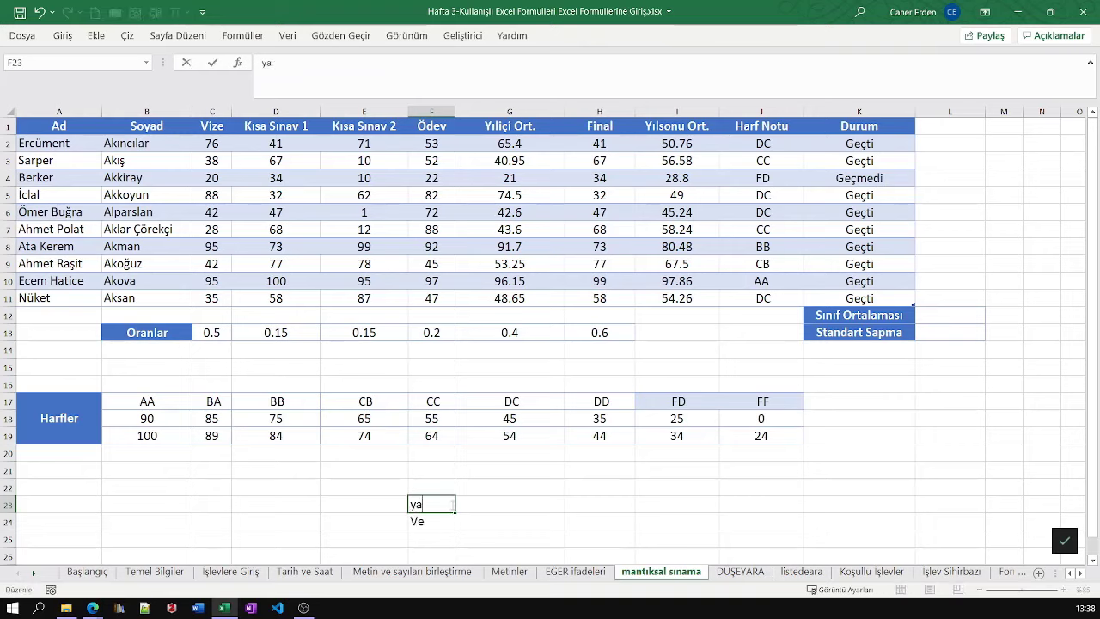
key("BackSpace")
key("BackSpace")
type("ADA")
key("Return")
type("VE")
key("Return")
Add beside them 'Durumlardan en az birisi geçerliyse' and 'Durumların tamamının geçerli olması durumunda'
left_click(496, 500)
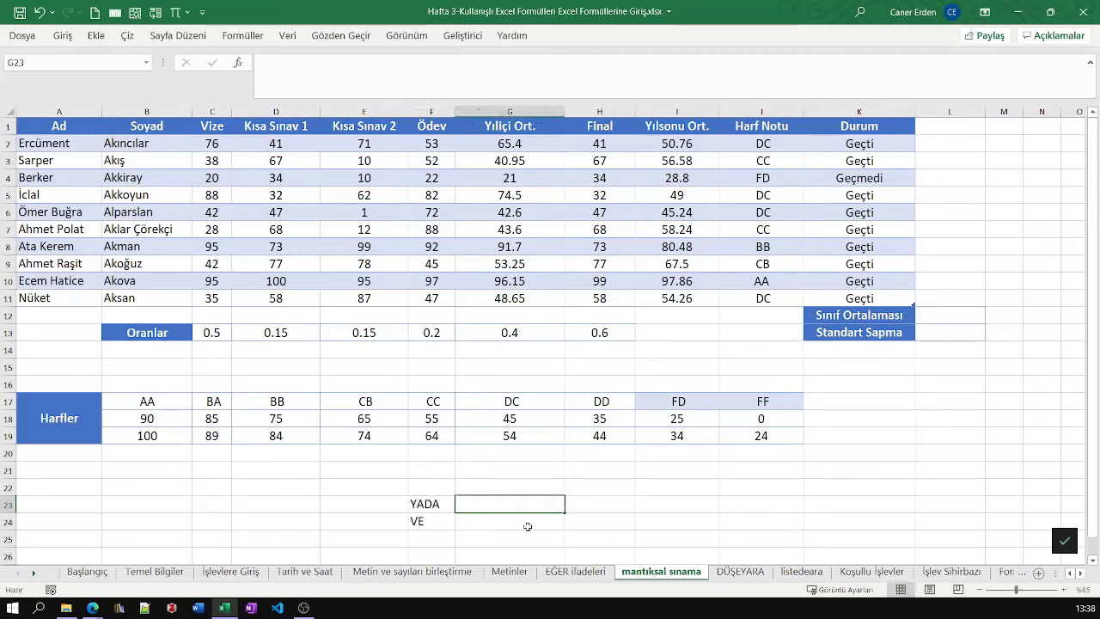
type("İki")
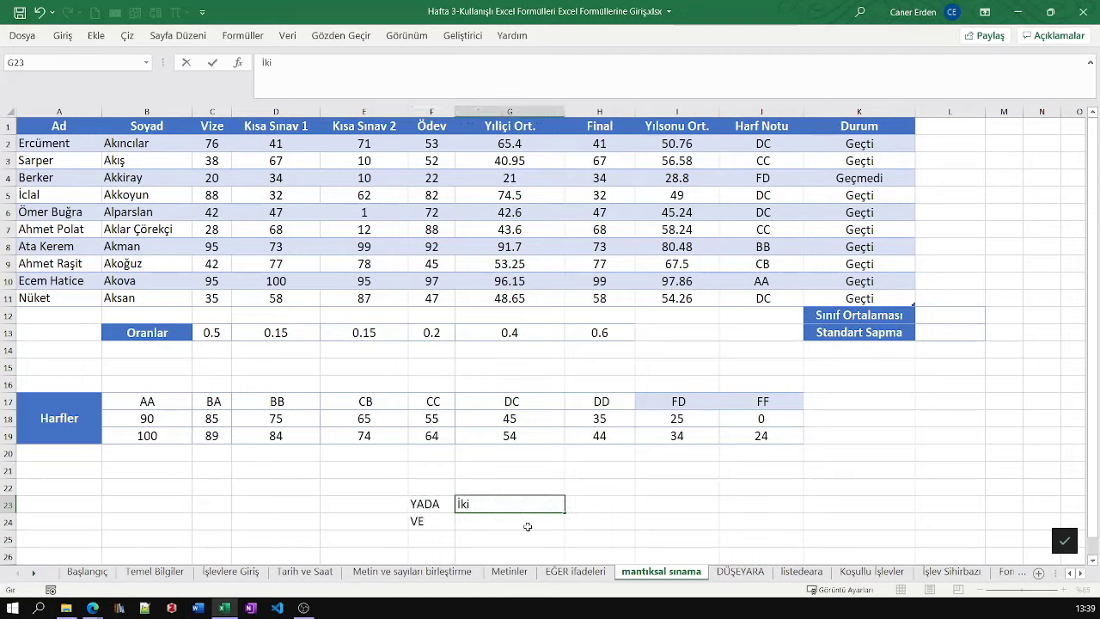
key("BackSpace")
key("BackSpace")
key("BackSpace")
type("Durum")
type("lardan en az")
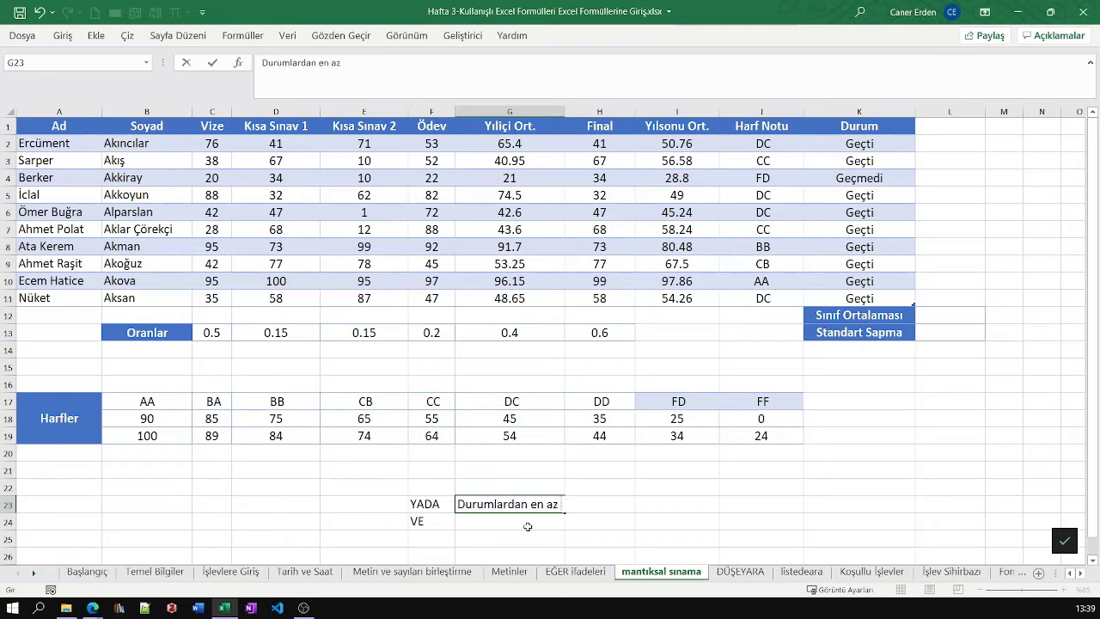
type(" birisi geçerliyse")
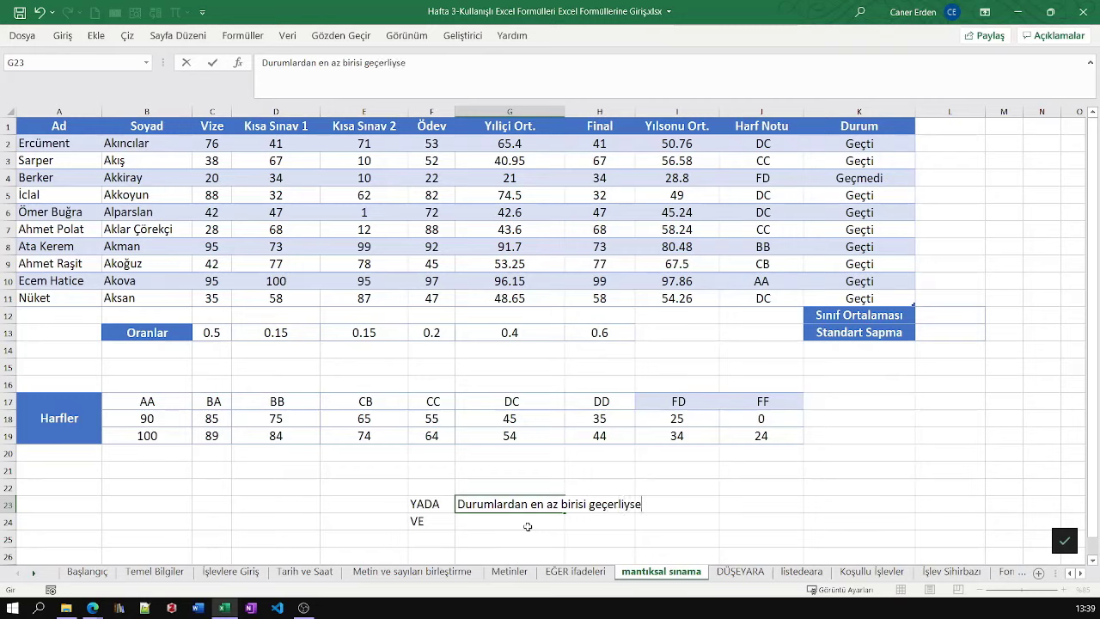
key("Return")
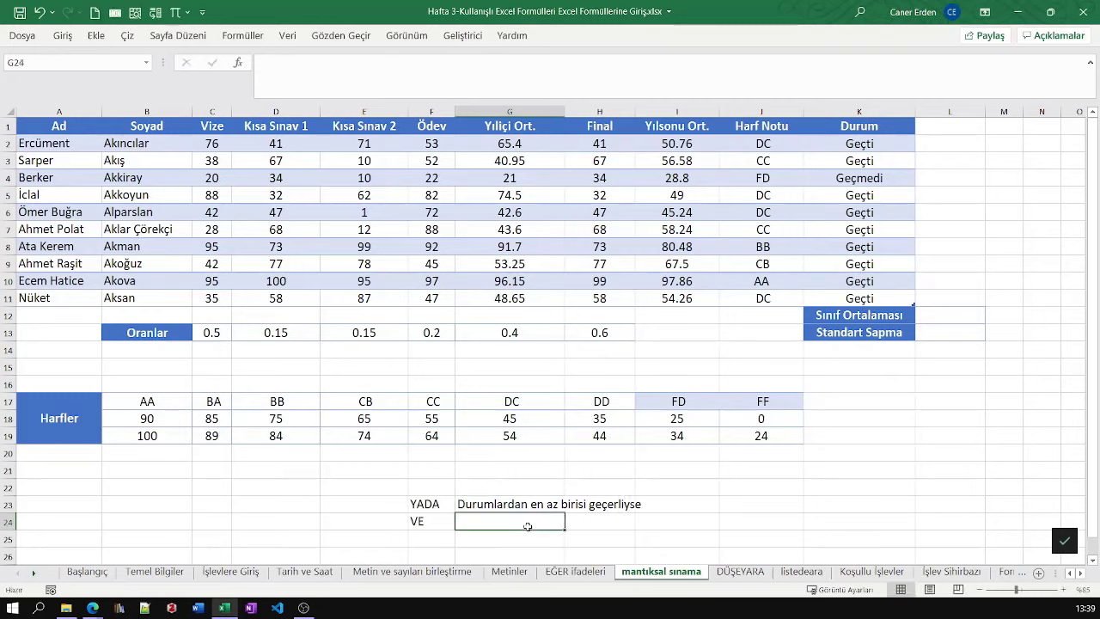
type("Duru")
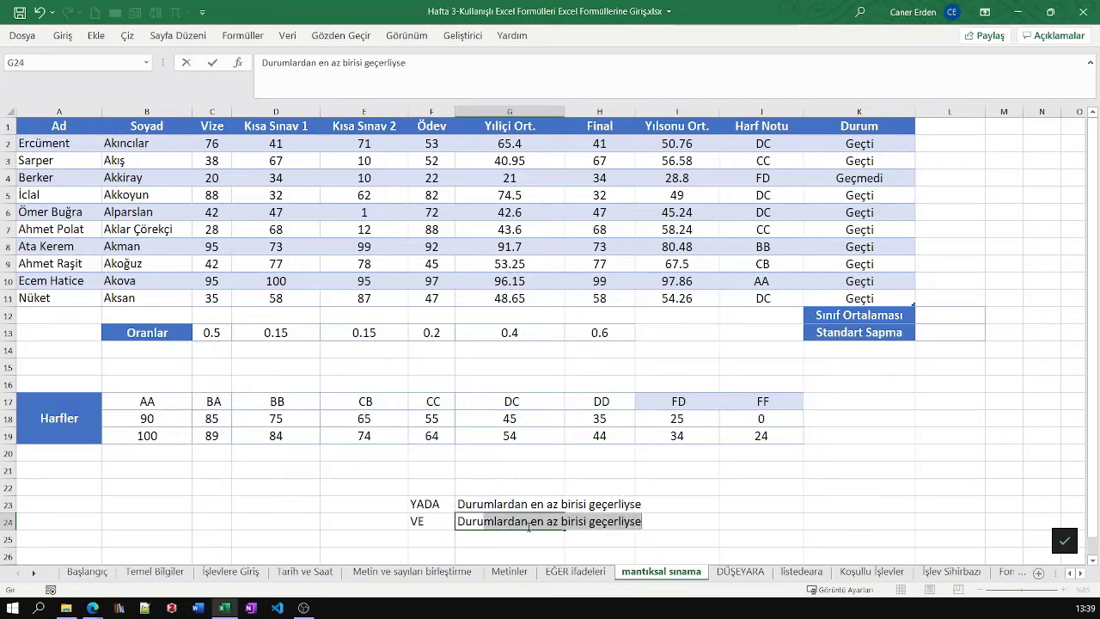
type("mların tamamın")
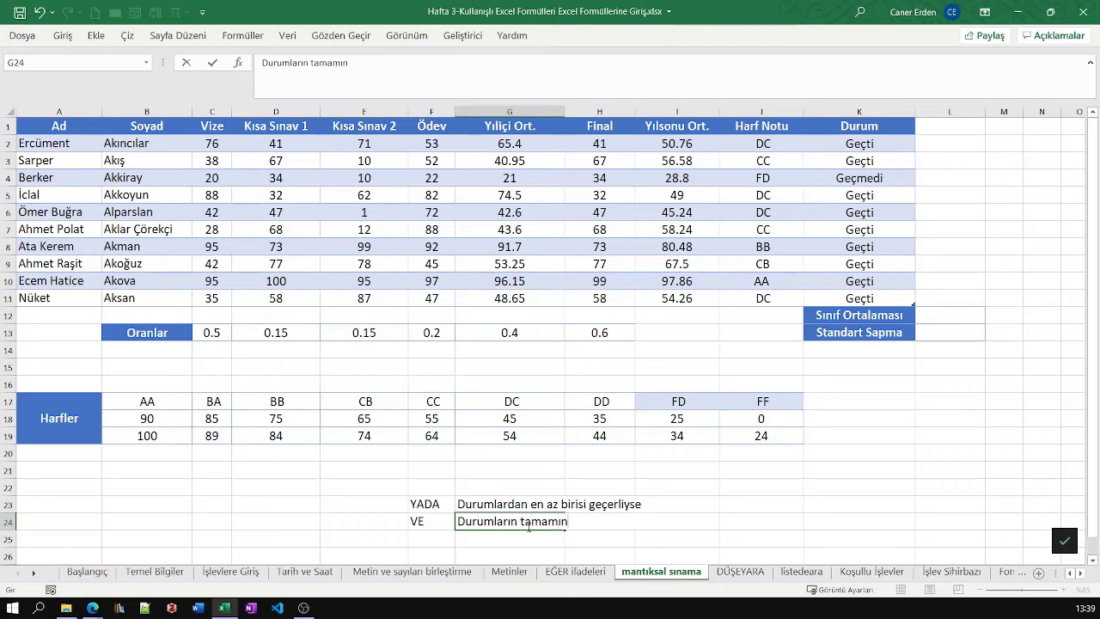
type("ın geçerli o")
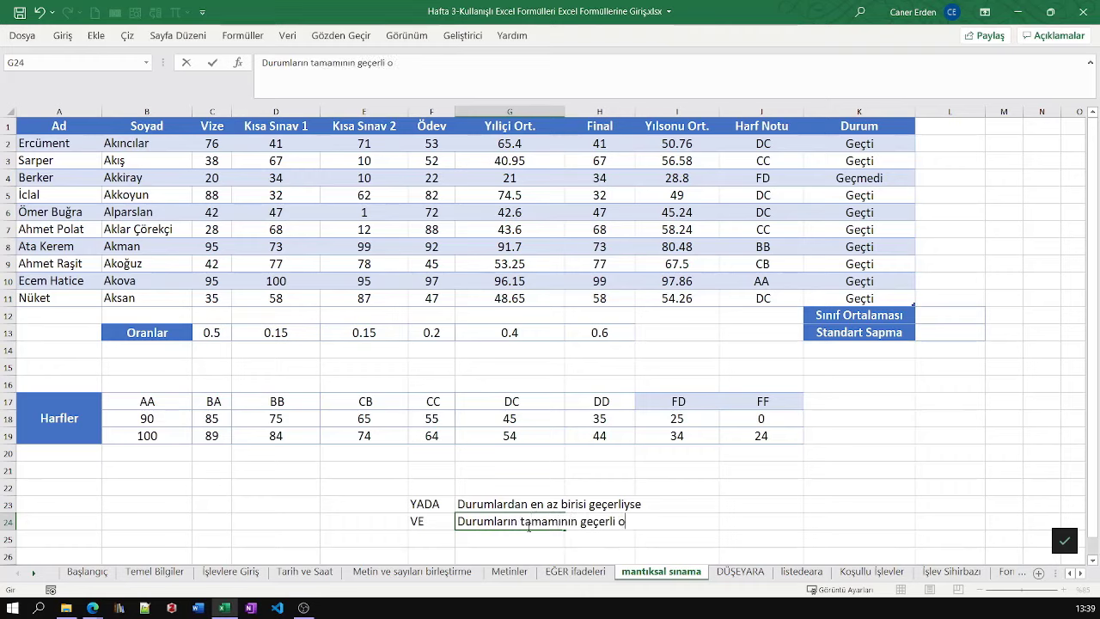
type("lması durumunda")
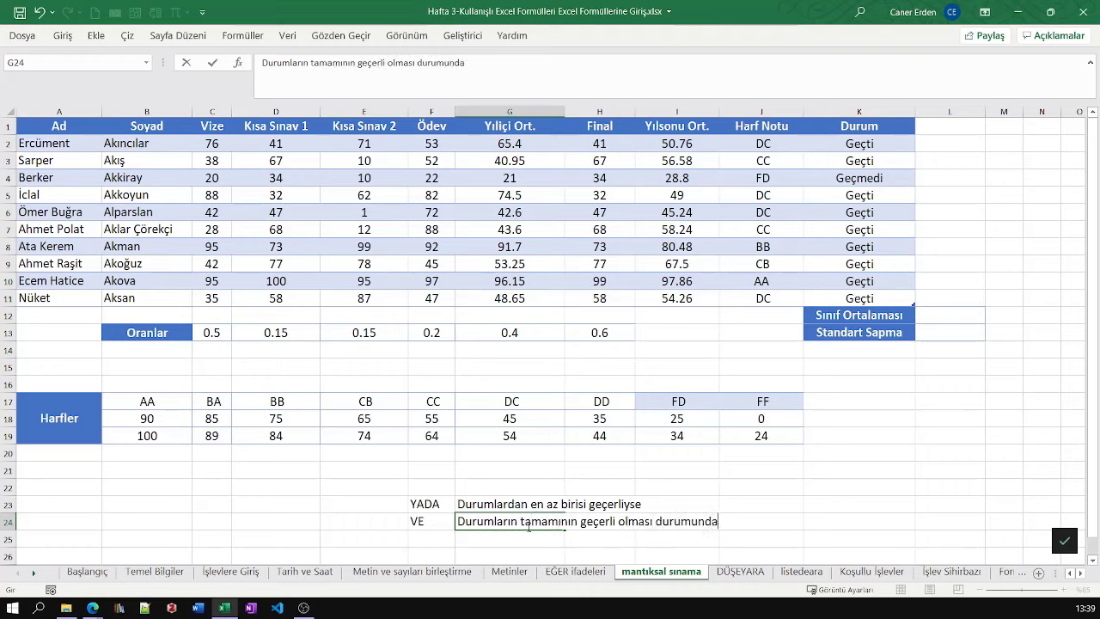
key("BackSpace")
key("BackSpace")
key("BackSpace")
key("BackSpace")
key("BackSpace")
key("BackSpace")
key("BackSpace")
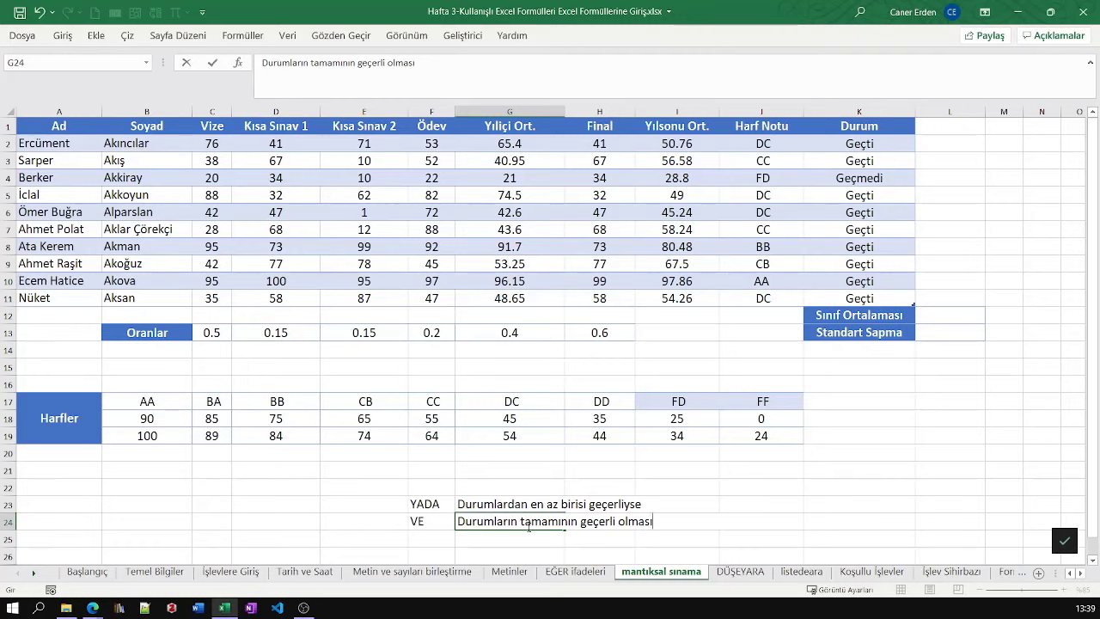
type(" durumunda")
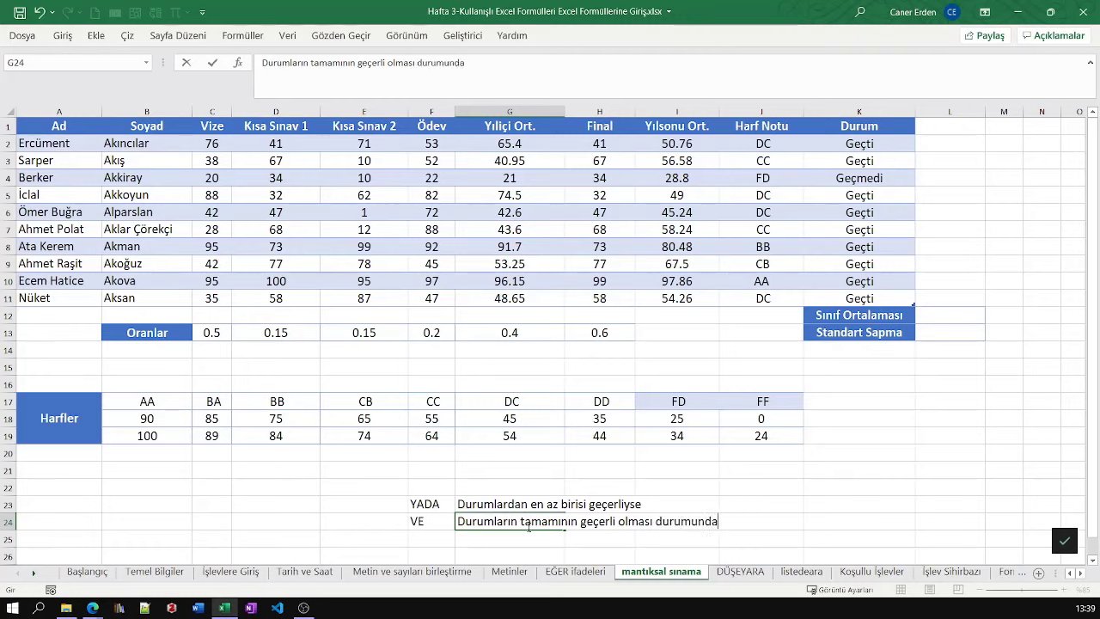
key("Return")
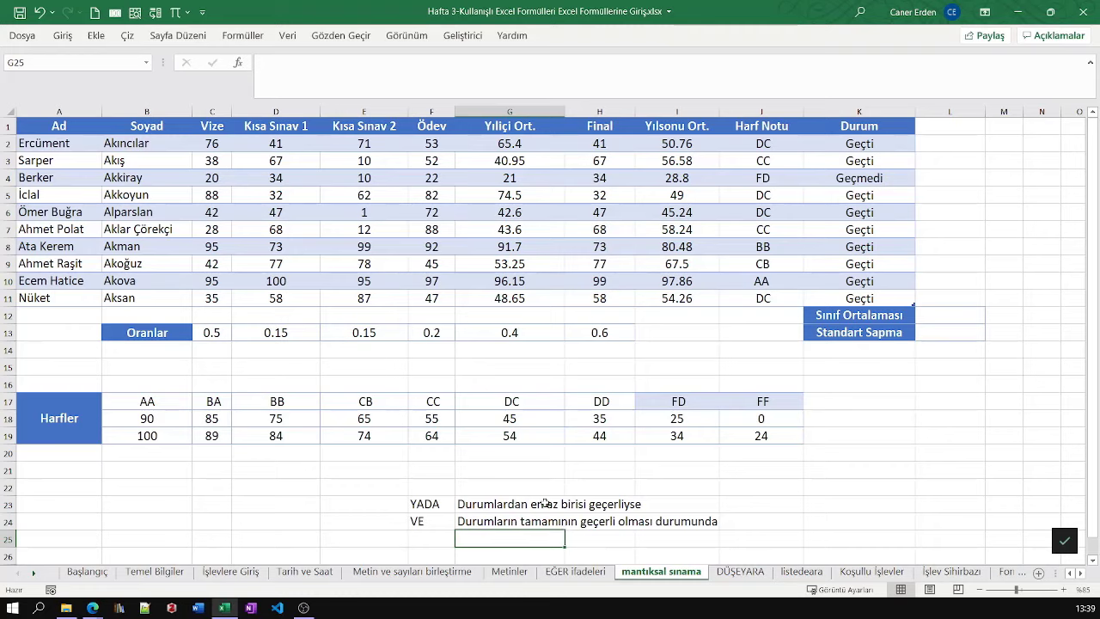
Highlight the FD/FF bands, Harf Notu column and YADA/VE notes, then show the Formüller function library
left_click_drag(672, 401, 746, 437)
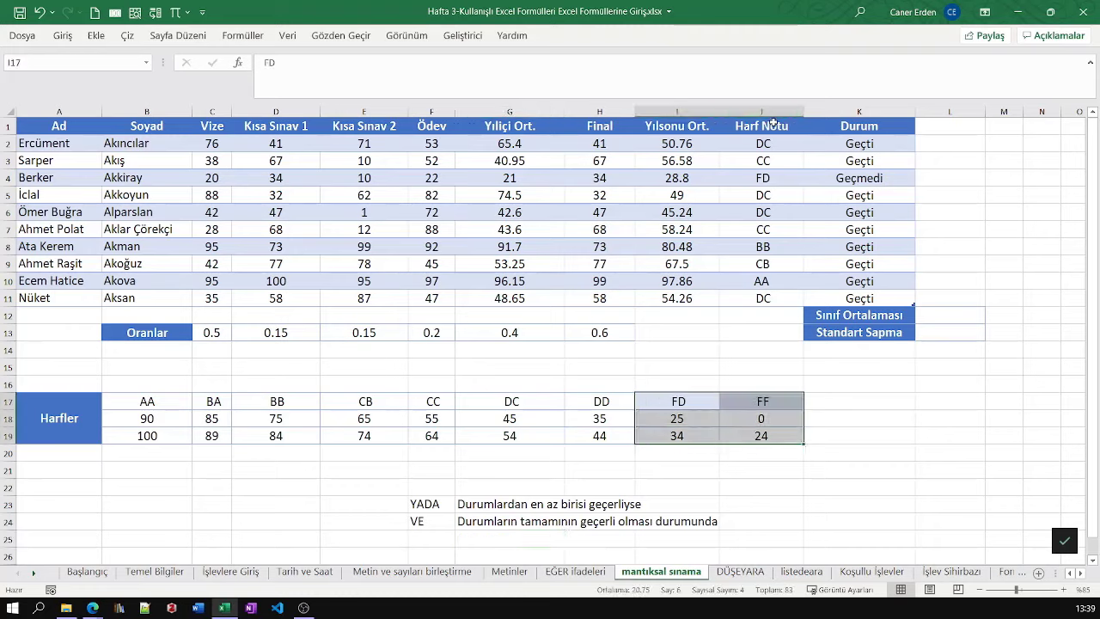
left_click_drag(771, 143, 773, 297)
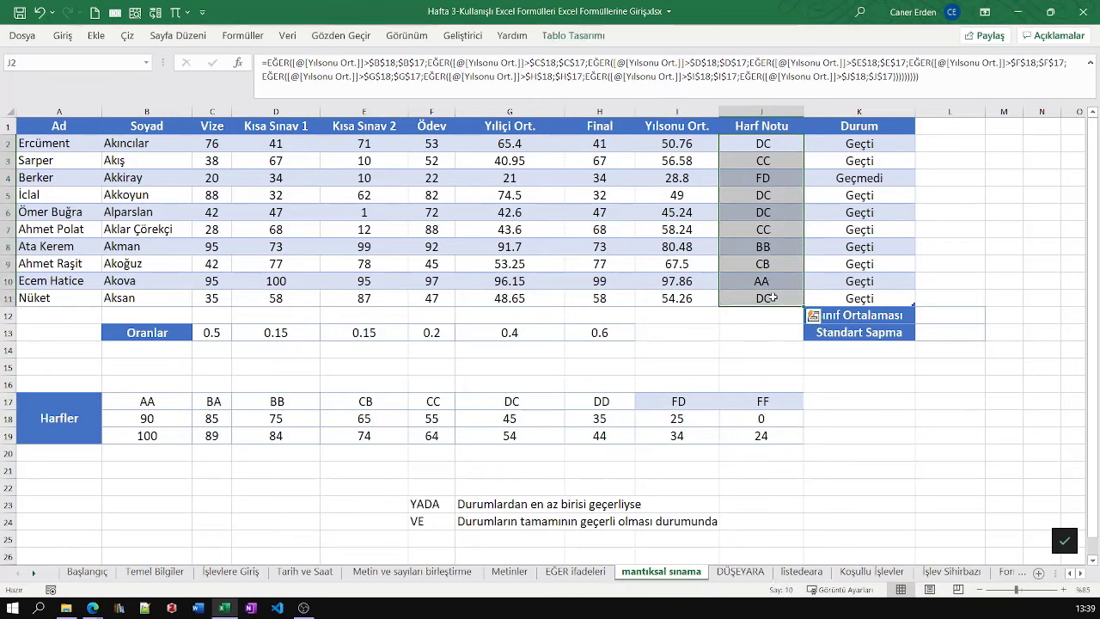
left_click(674, 397)
left_click(756, 400)
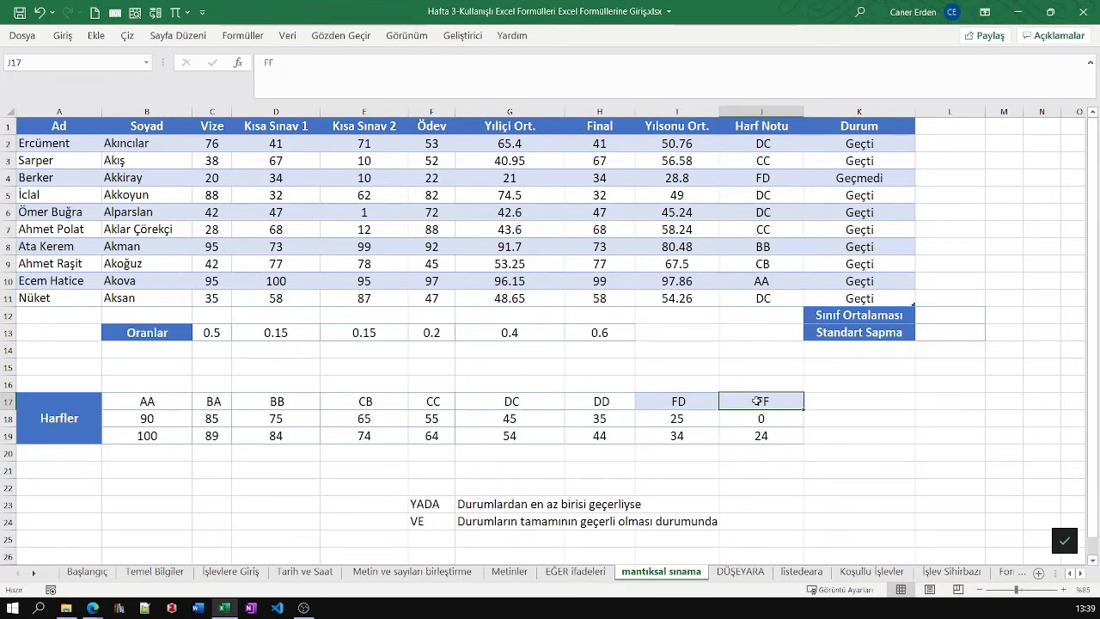
left_click(452, 501)
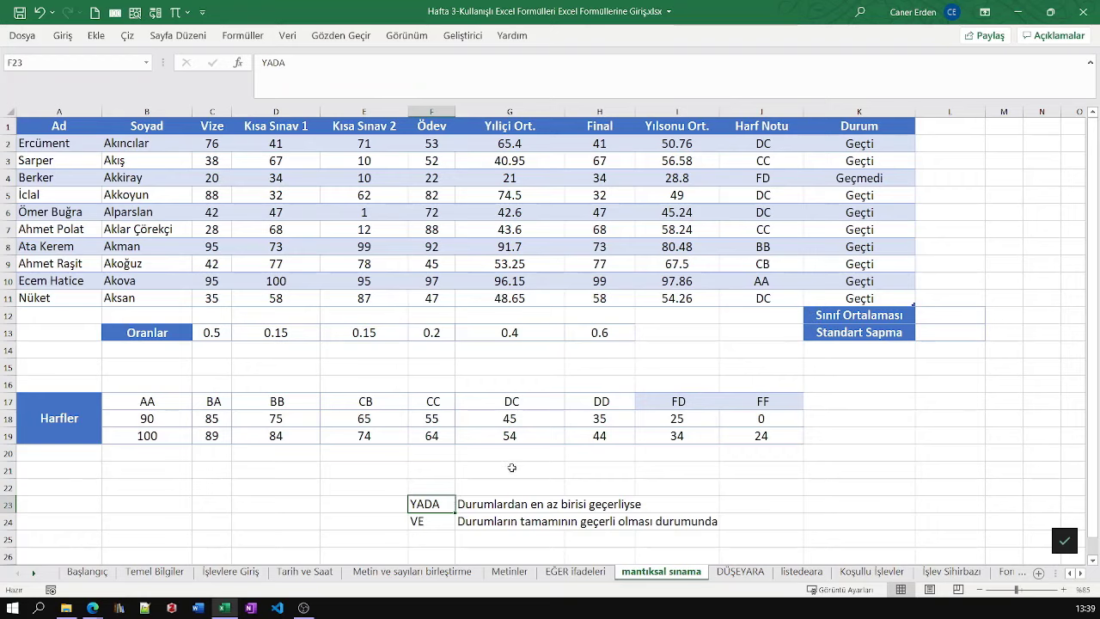
left_click(434, 521)
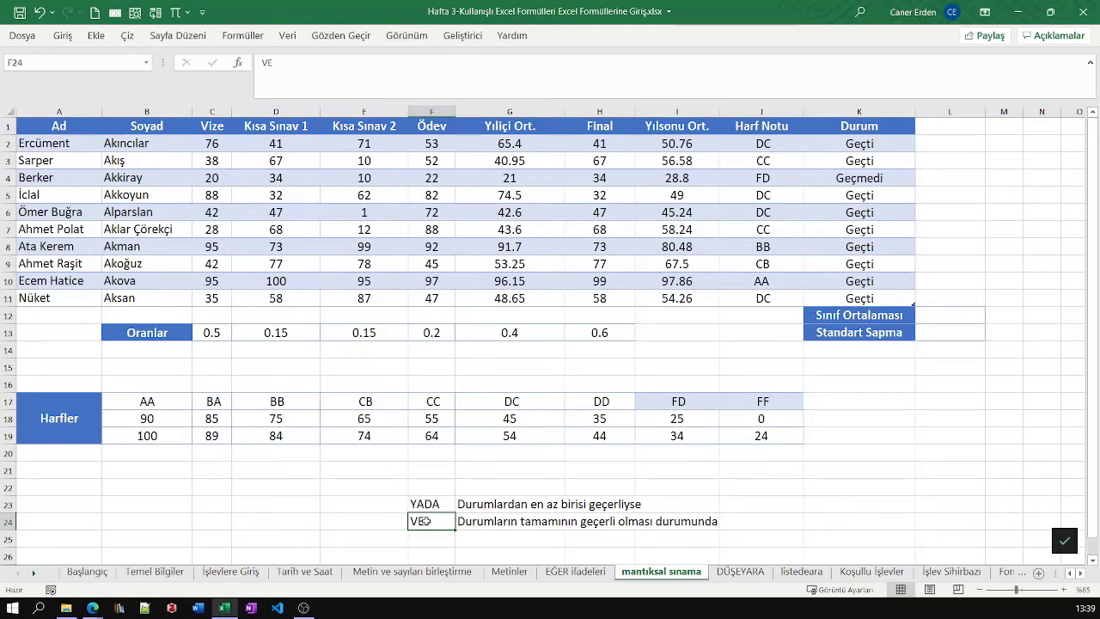
left_click(243, 35)
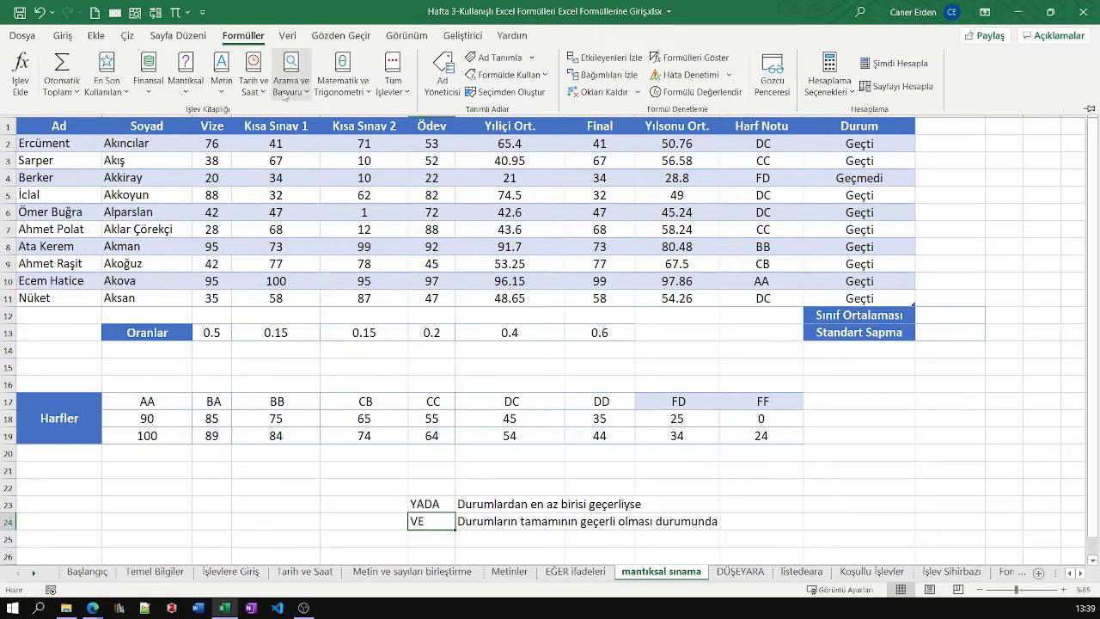
Dismiss the Mantıksal function list and return to the Sınıf Ortalaması cell L12
left_click(185, 78)
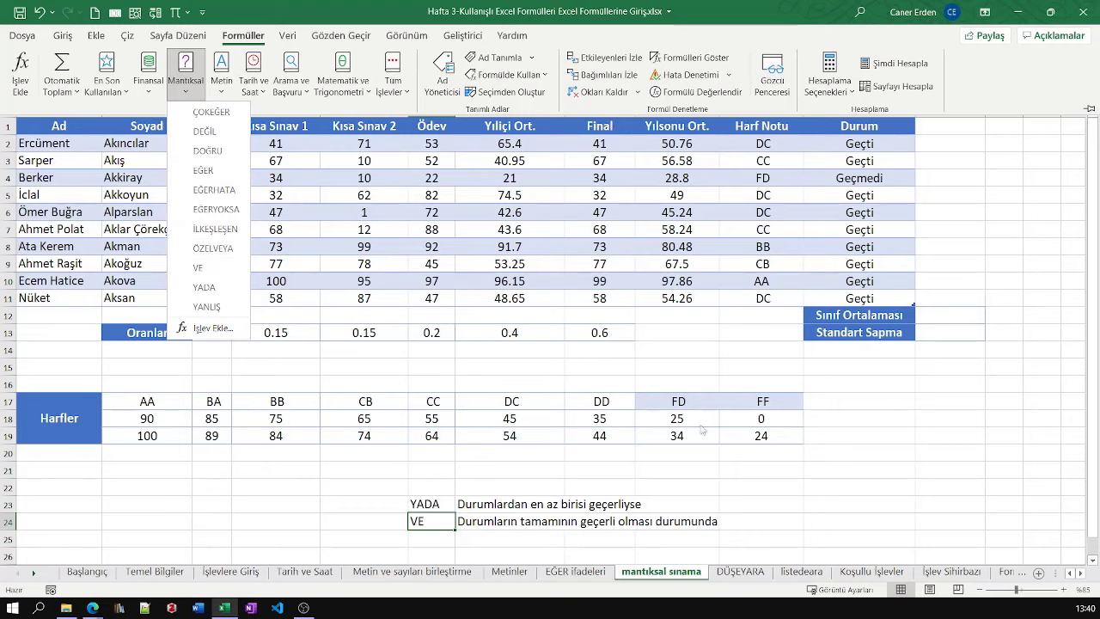
left_click(740, 438)
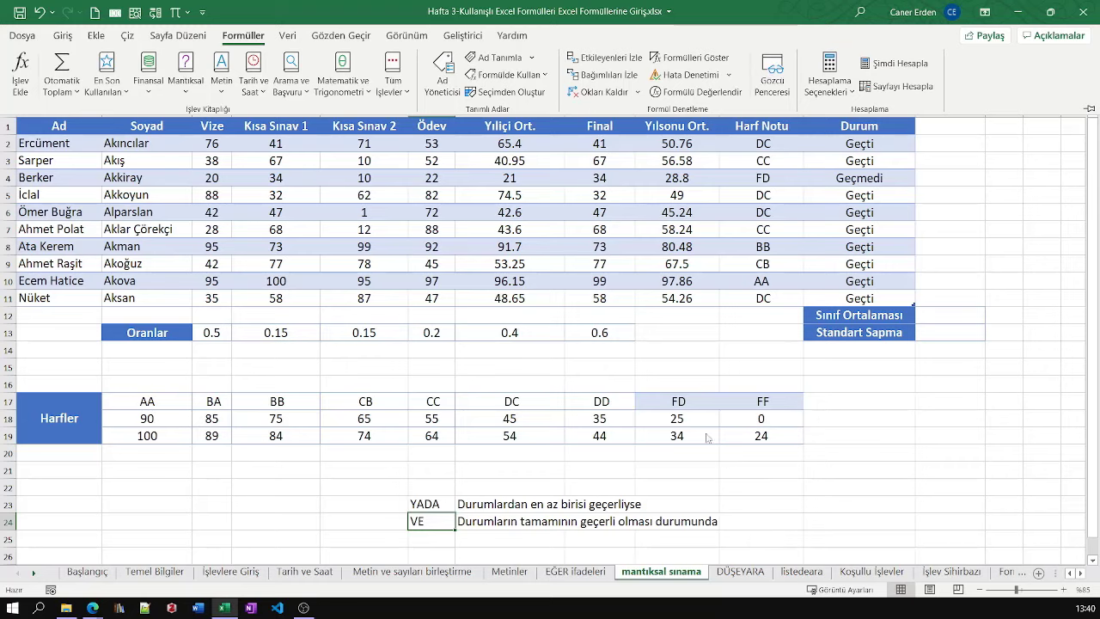
left_click(931, 335)
left_click(947, 315)
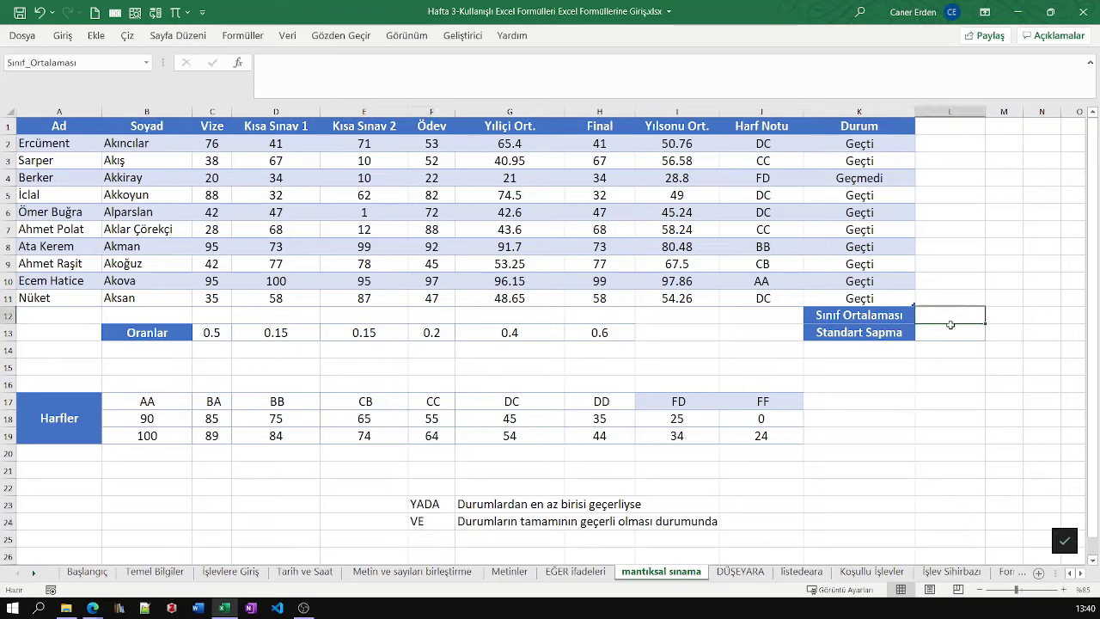
Select the Yılsonu Ort. values I2:I11 to check their sum in the status bar
left_click_drag(683, 143, 680, 299)
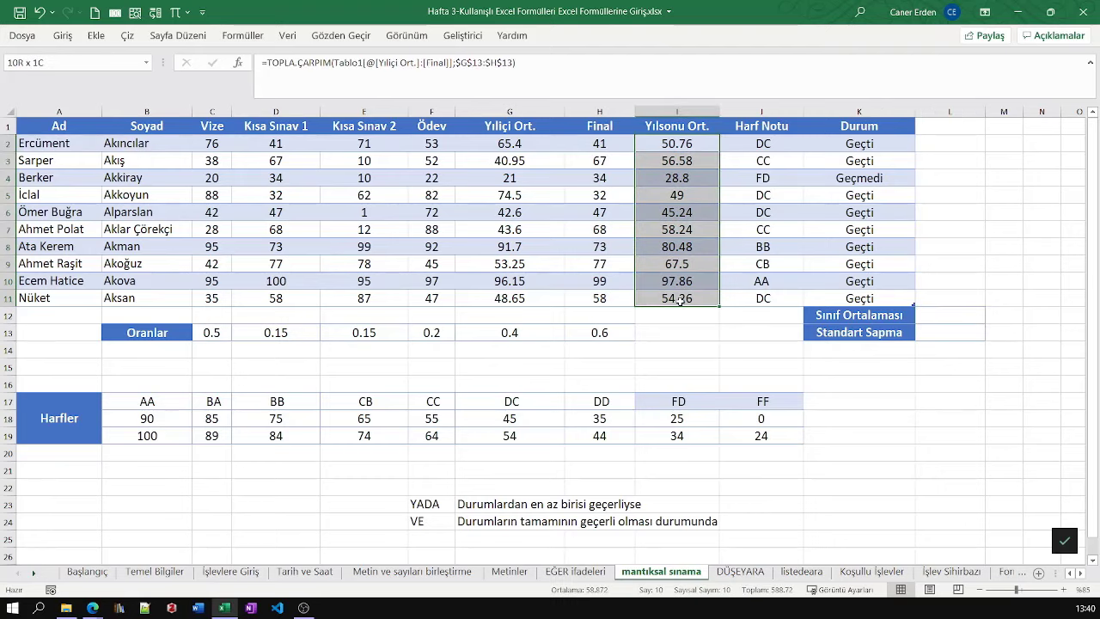
left_click(967, 317)
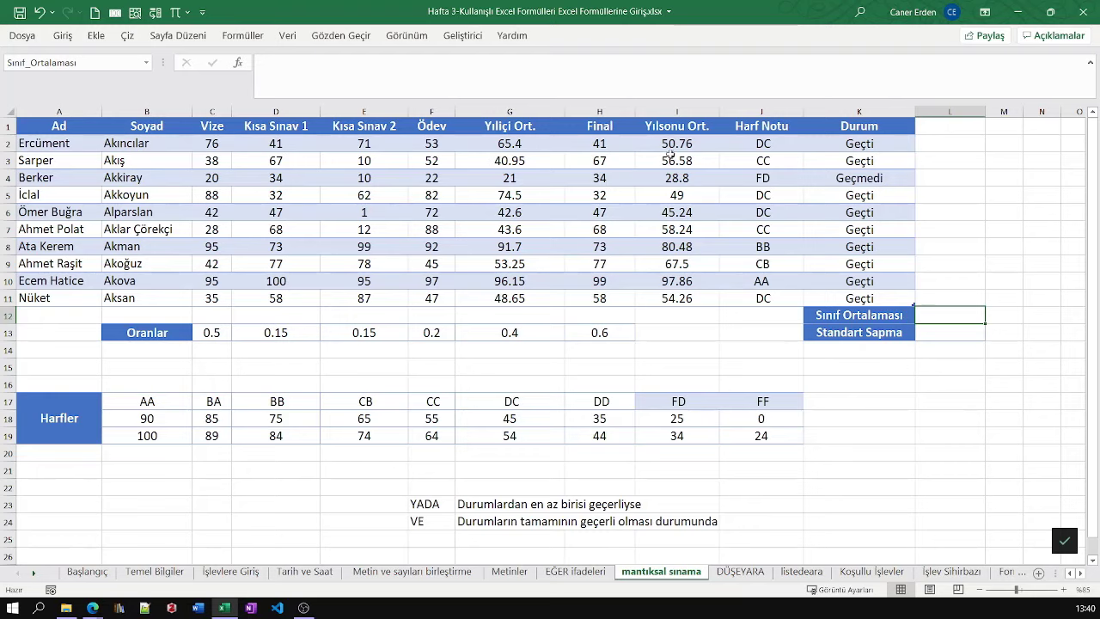
left_click_drag(671, 153, 686, 301)
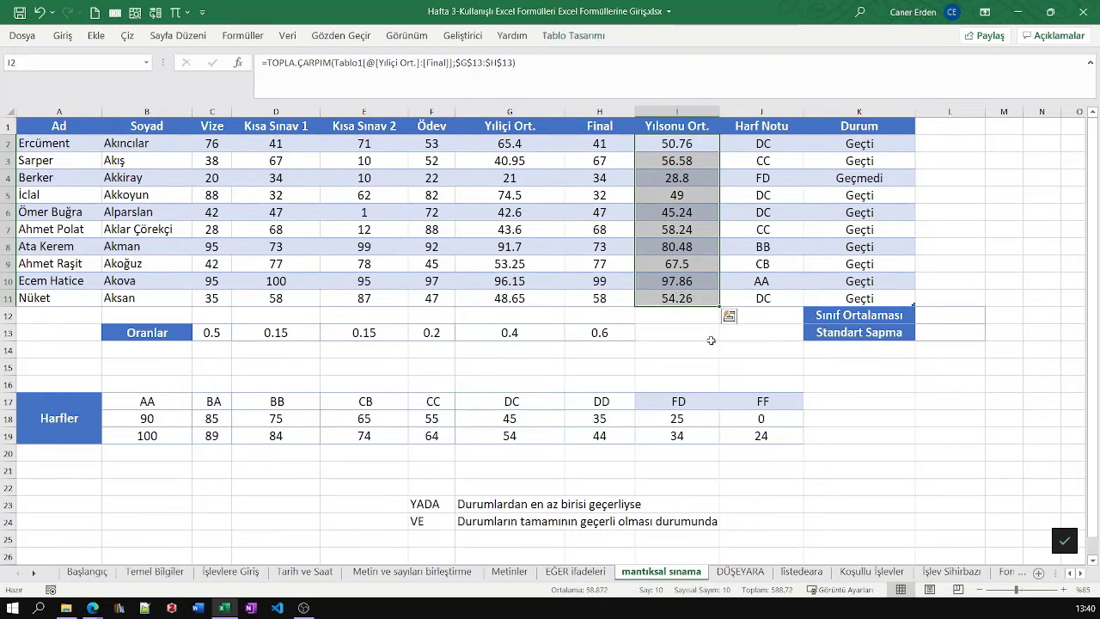
left_click_drag(677, 143, 685, 299)
left_click(952, 315)
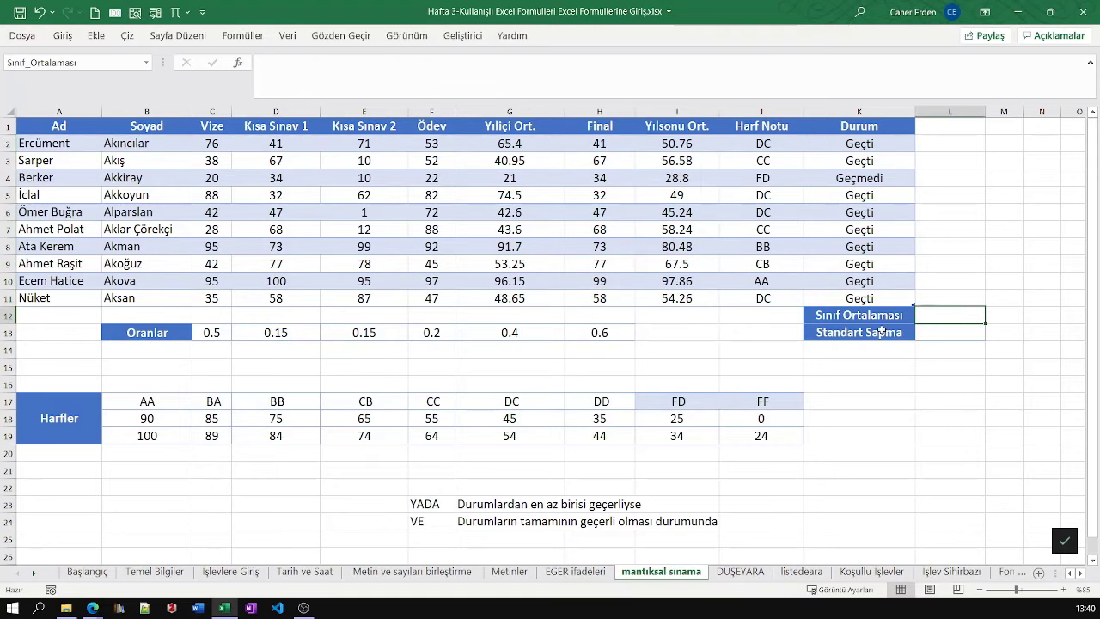
Move the K12:L13 average and deviation block to J13 and AutoFit column J
mouse_move(875, 316)
left_mouse_down()
mouse_move(917, 339)
mouse_move(864, 348)
left_mouse_up()
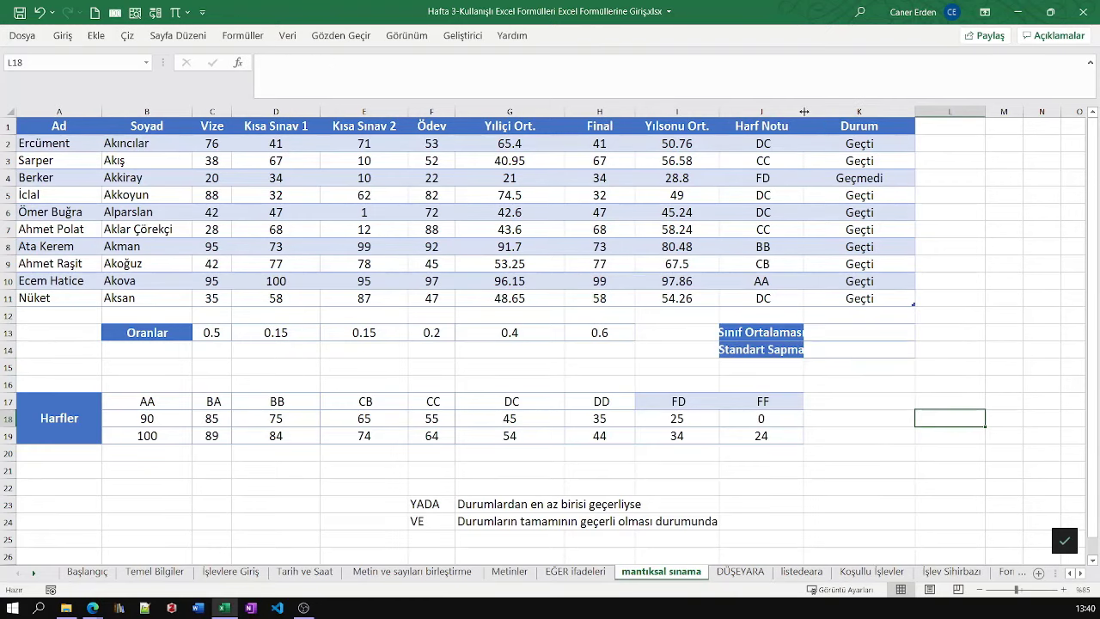
double_click(804, 112)
left_click(847, 335)
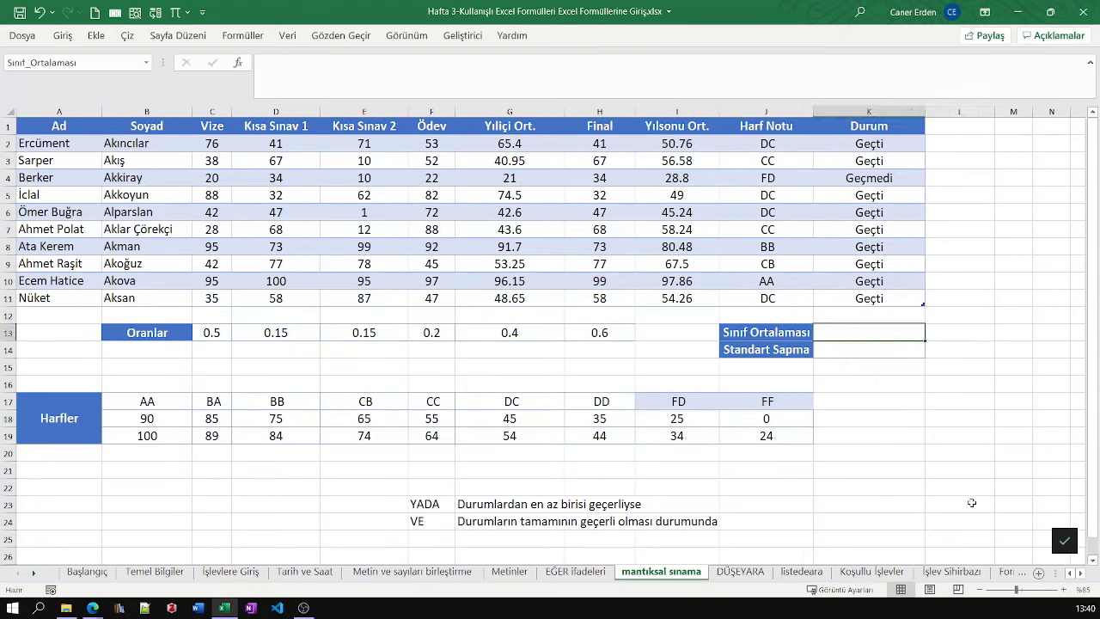
left_click_drag(676, 298, 676, 144)
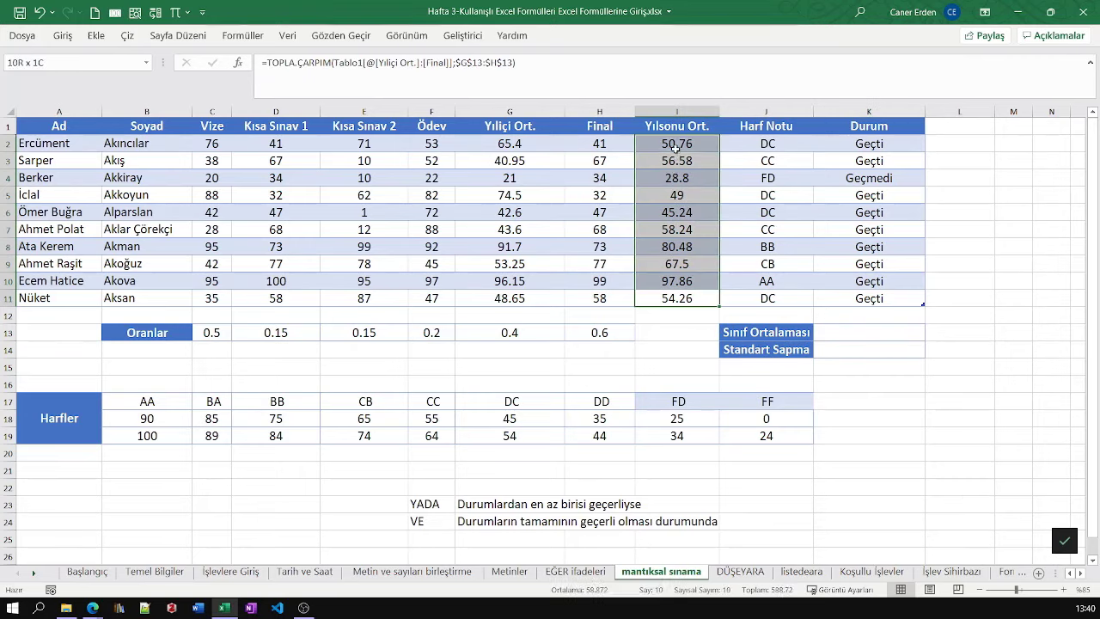
left_click(860, 332)
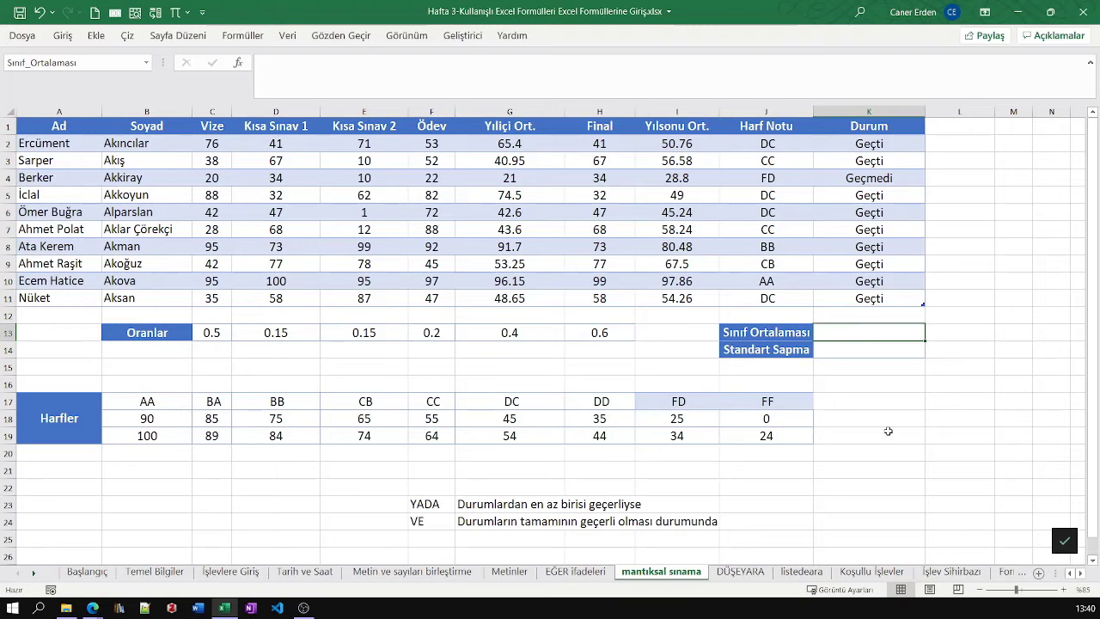
Enter =ETOPLA(Tablo1[Yılsonu Ort.];">95") in K13, giving 97.86
type("=")
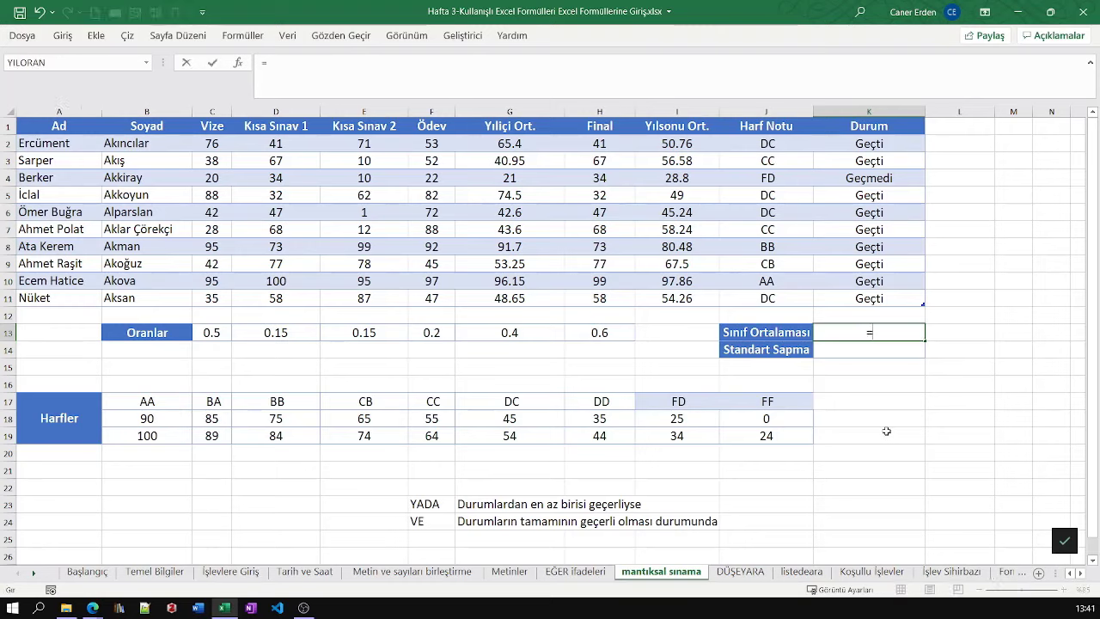
type("e")
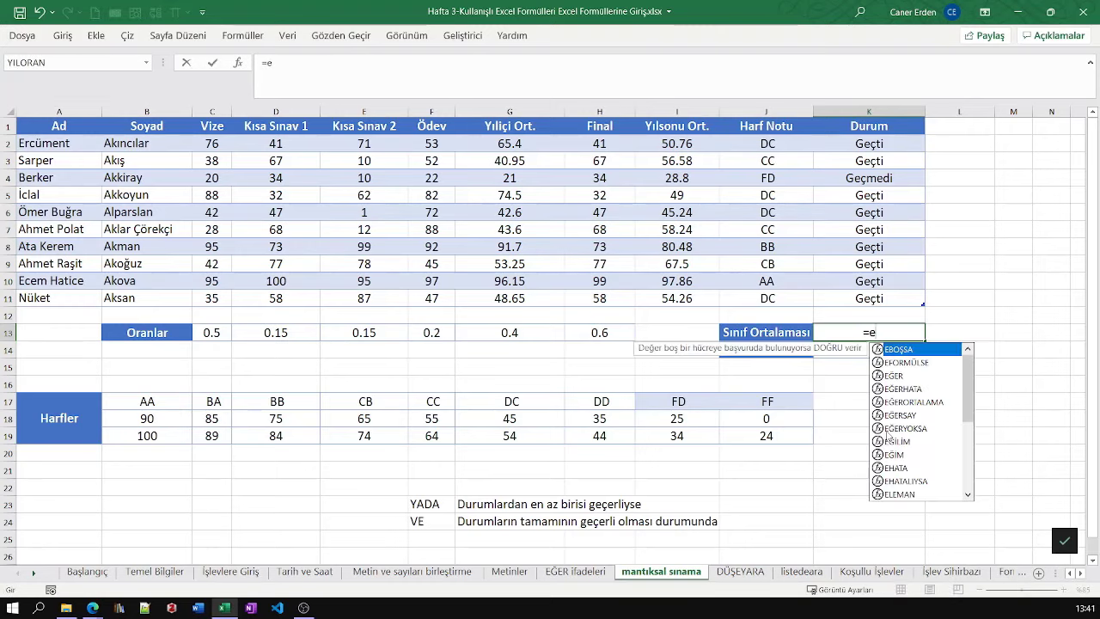
type("top")
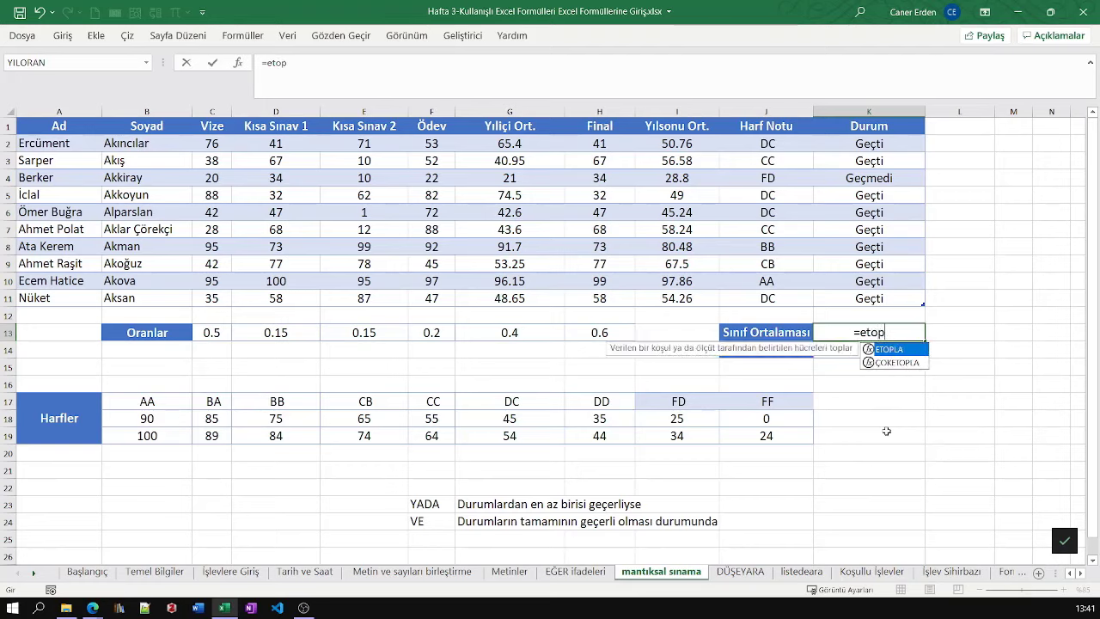
key("Tab")
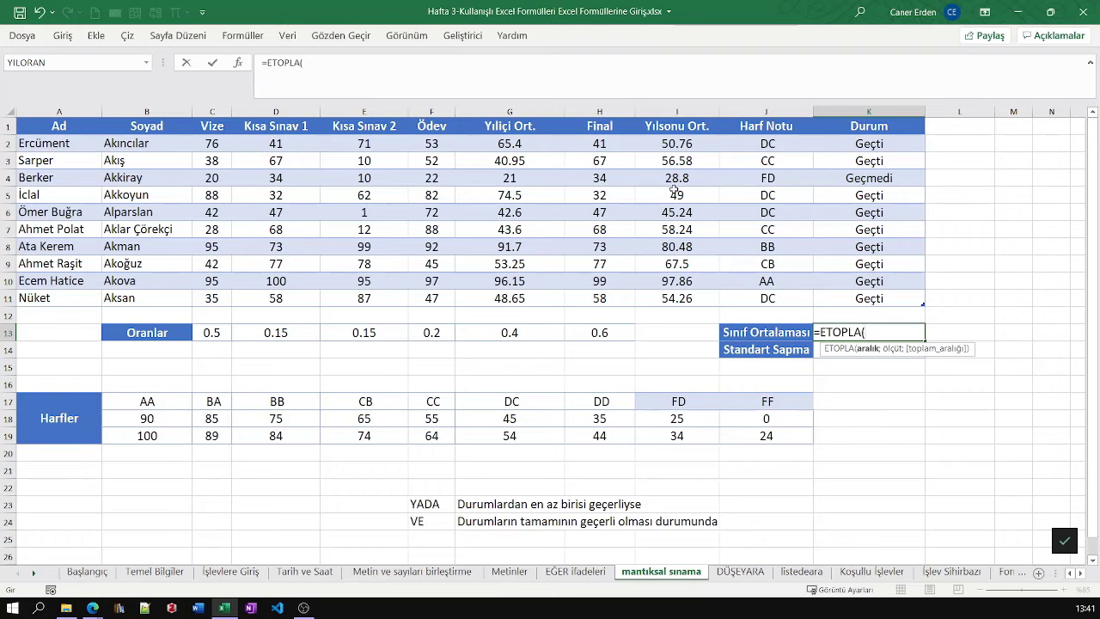
left_click_drag(679, 144, 666, 297)
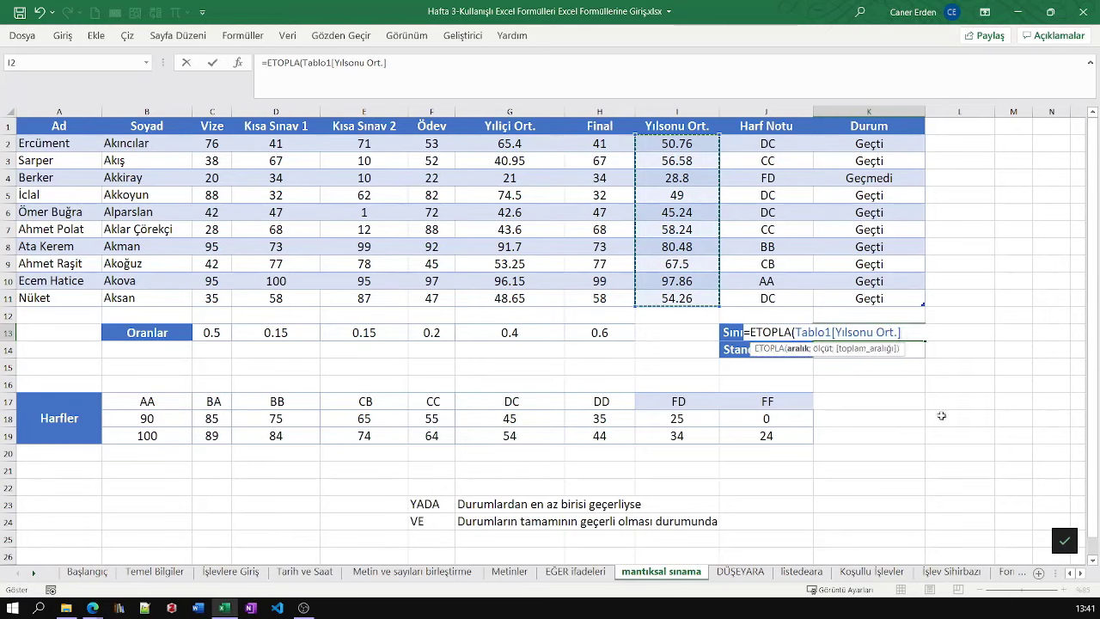
type(";")
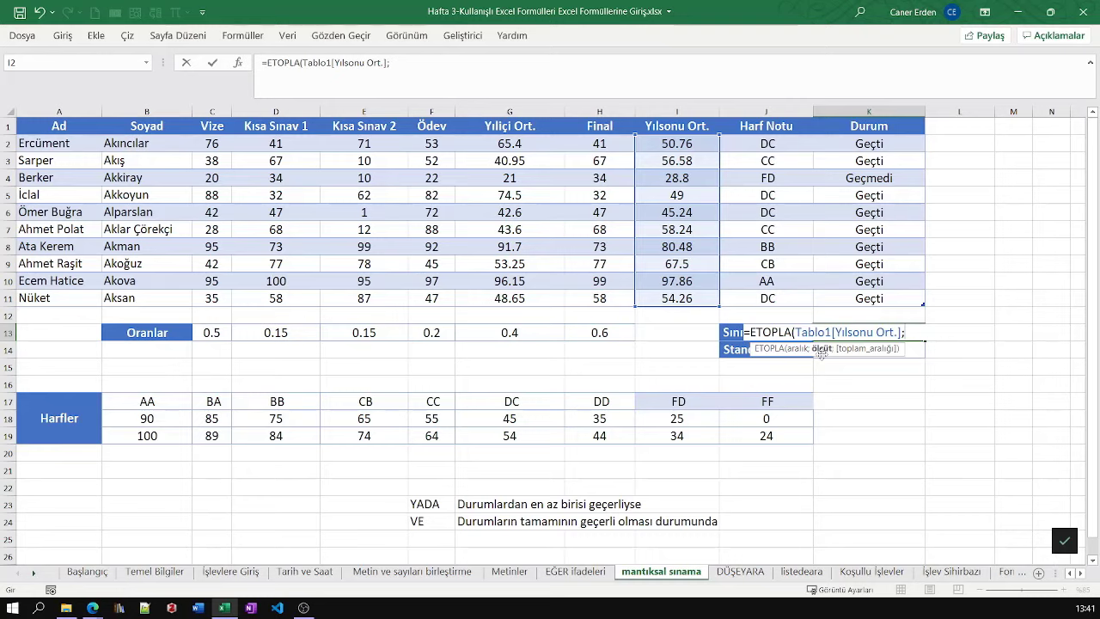
type("\"")
type(">")
type("95")
type("\"")
type(")")
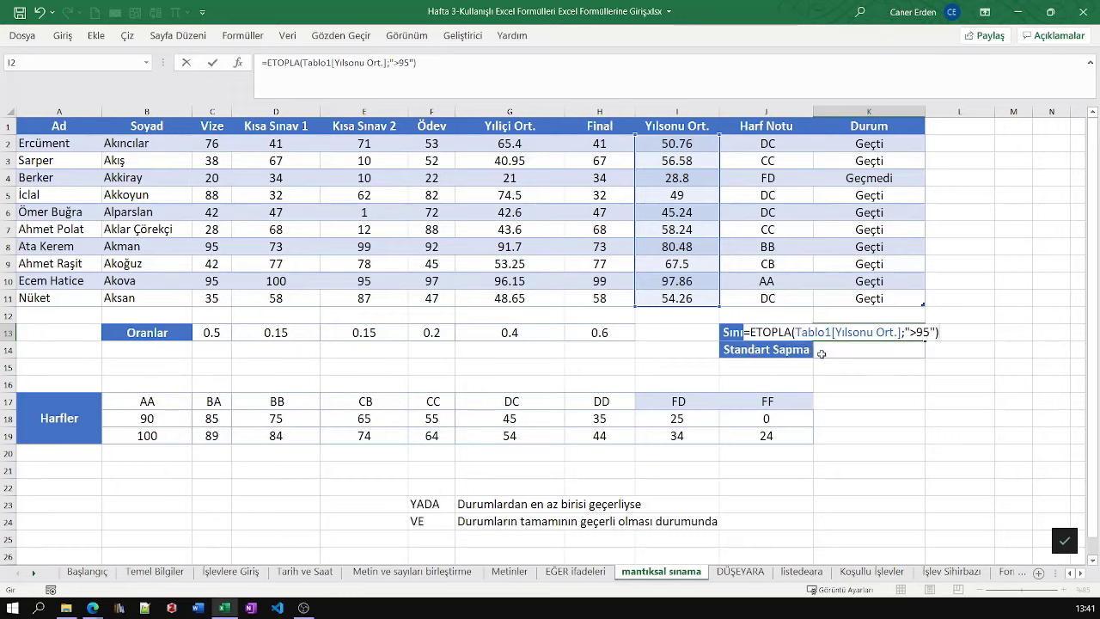
key("Return")
left_click(865, 329)
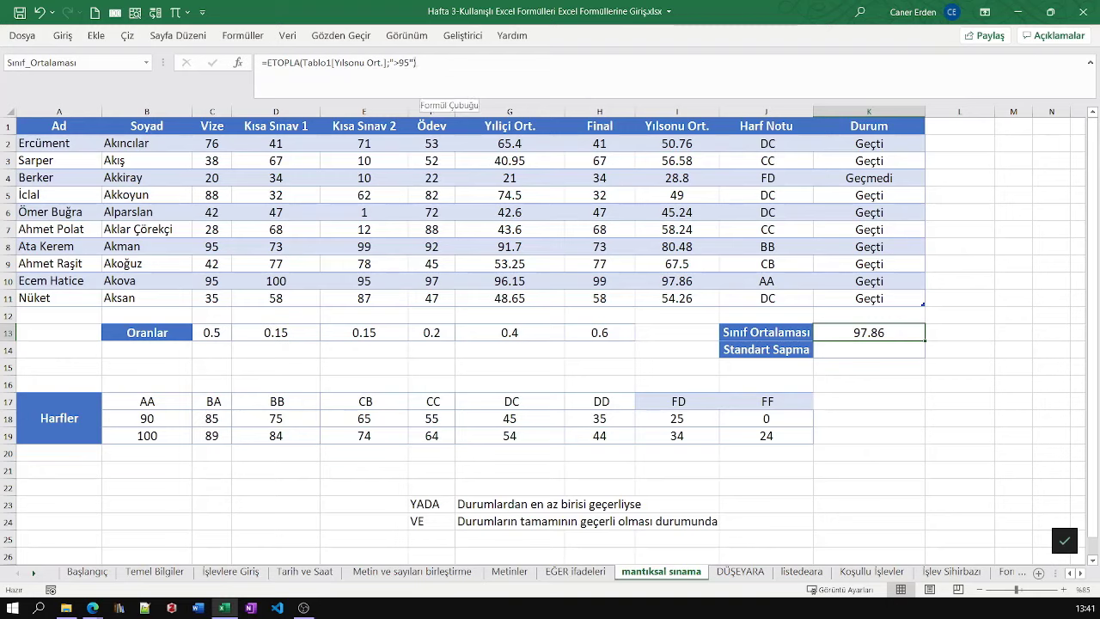
Change the ETOPLA condition in K13 from ">95" to "<95"
left_click(404, 62)
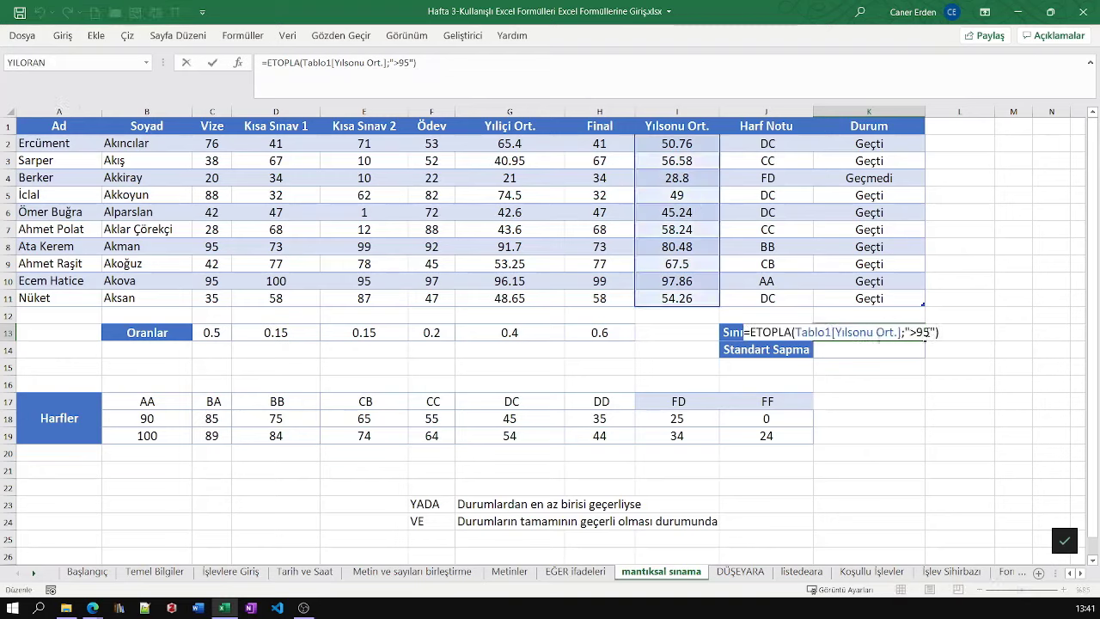
left_click_drag(930, 334, 910, 333)
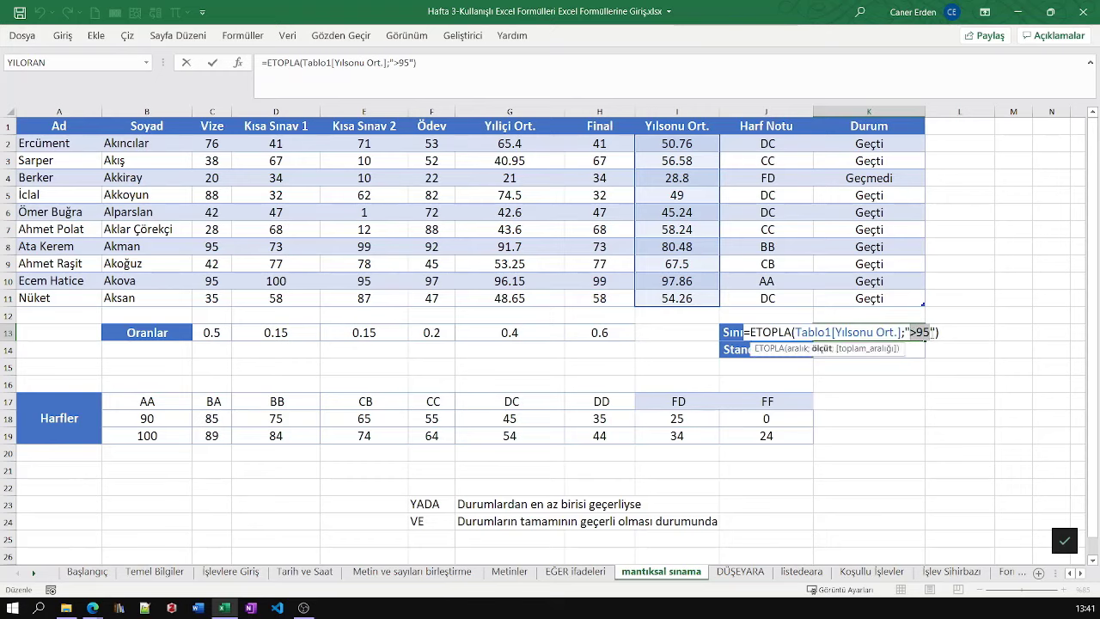
left_click(925, 335)
key("BackSpace")
type("<")
left_click_drag(930, 332, 798, 332)
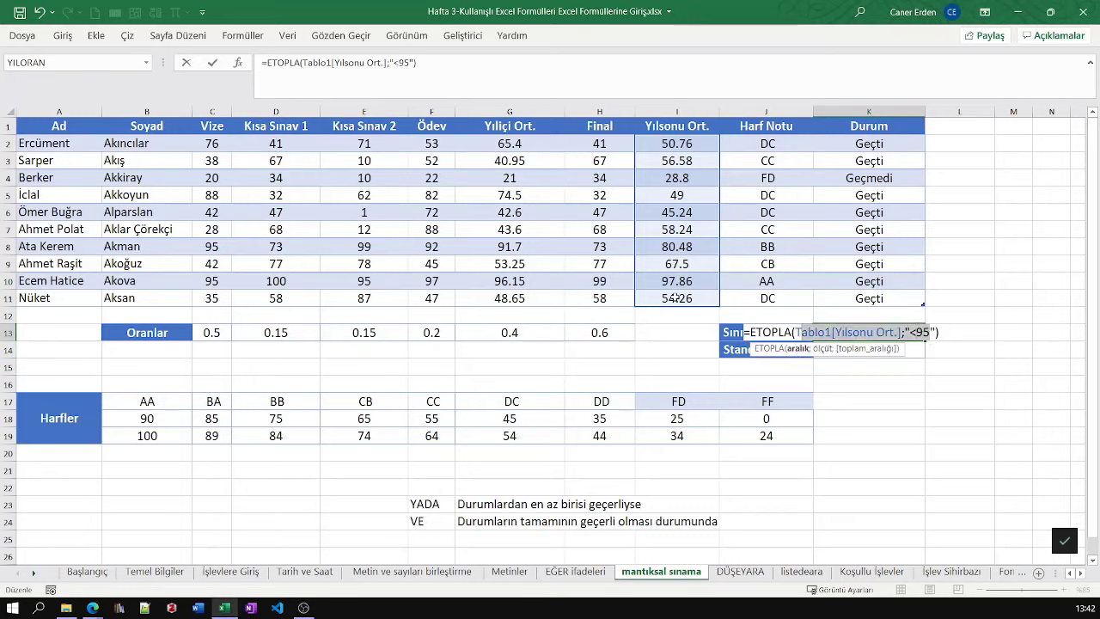
left_click(936, 332)
key("Return")
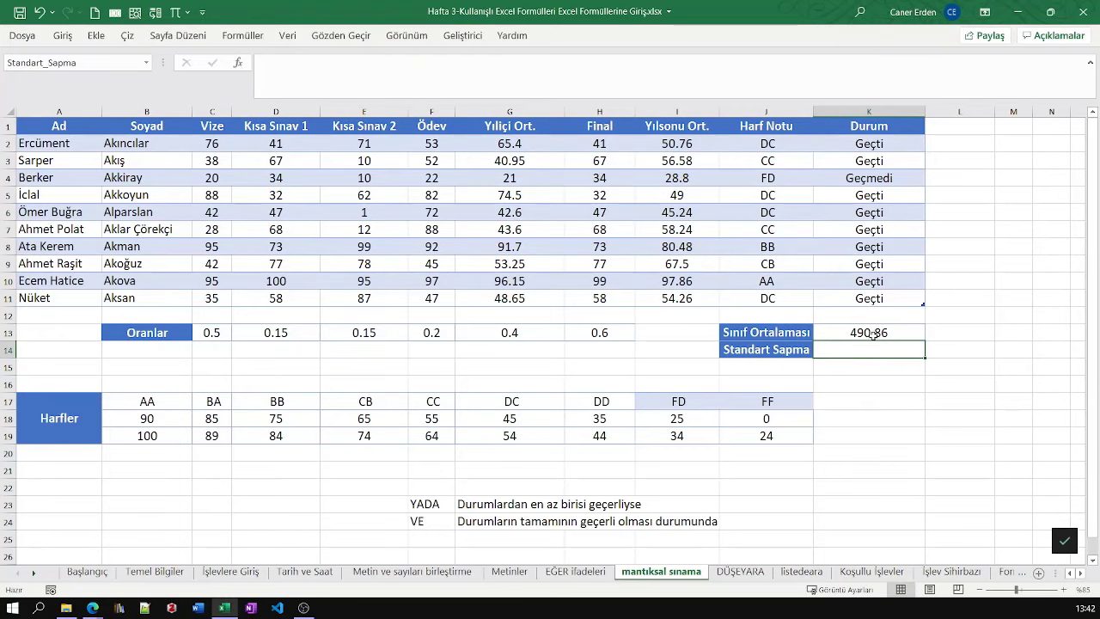
left_click(873, 335)
Append /10 to the class average formula, giving 49.086
left_click_drag(447, 68, 267, 62)
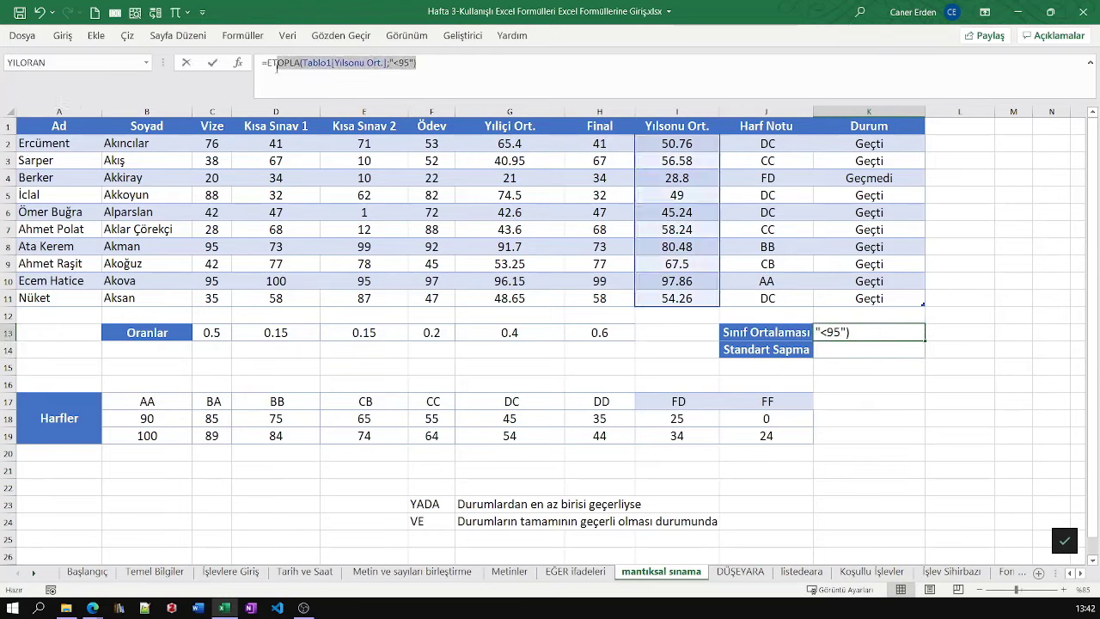
left_click(447, 68)
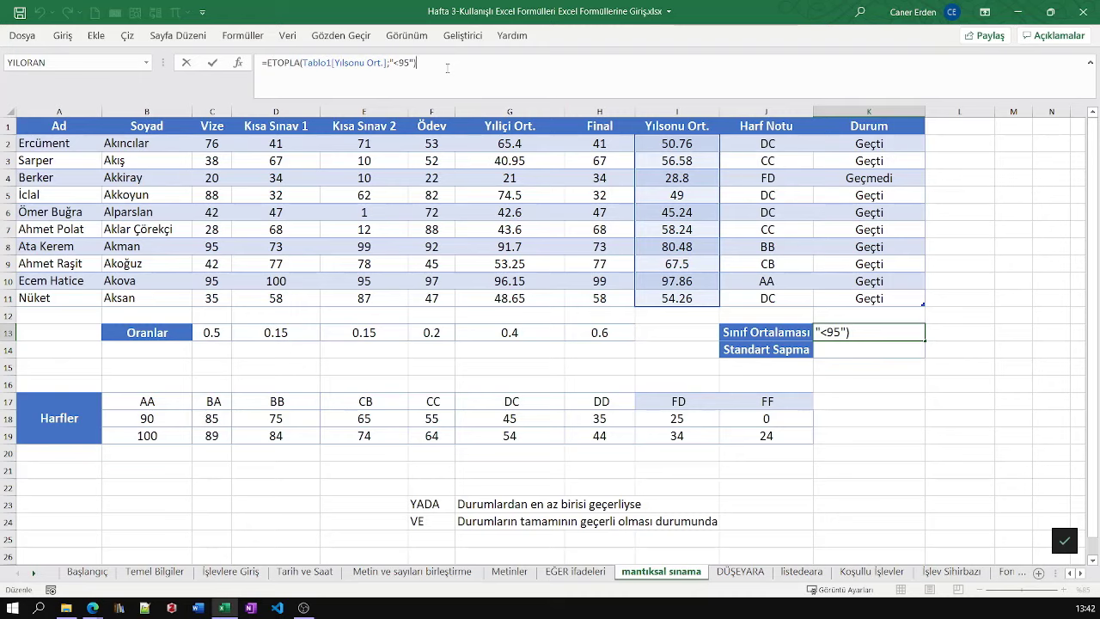
type("/10")
key("Return")
left_click(879, 337)
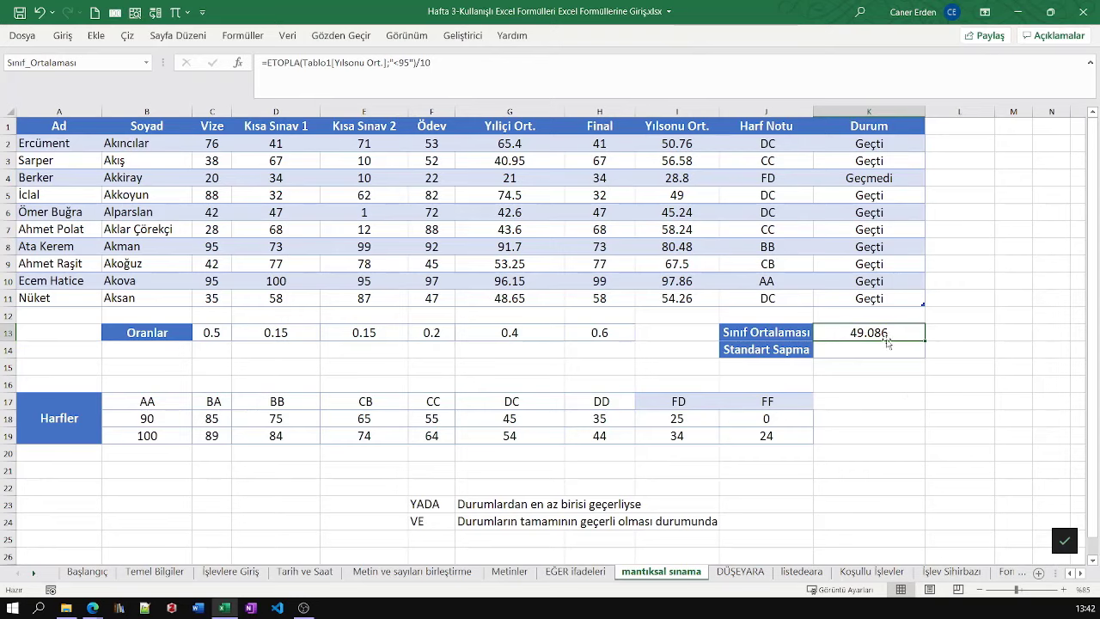
Browse the Matematik ve Trigonometri functions, then reopen the K13 class average formula for editing
left_click(849, 357)
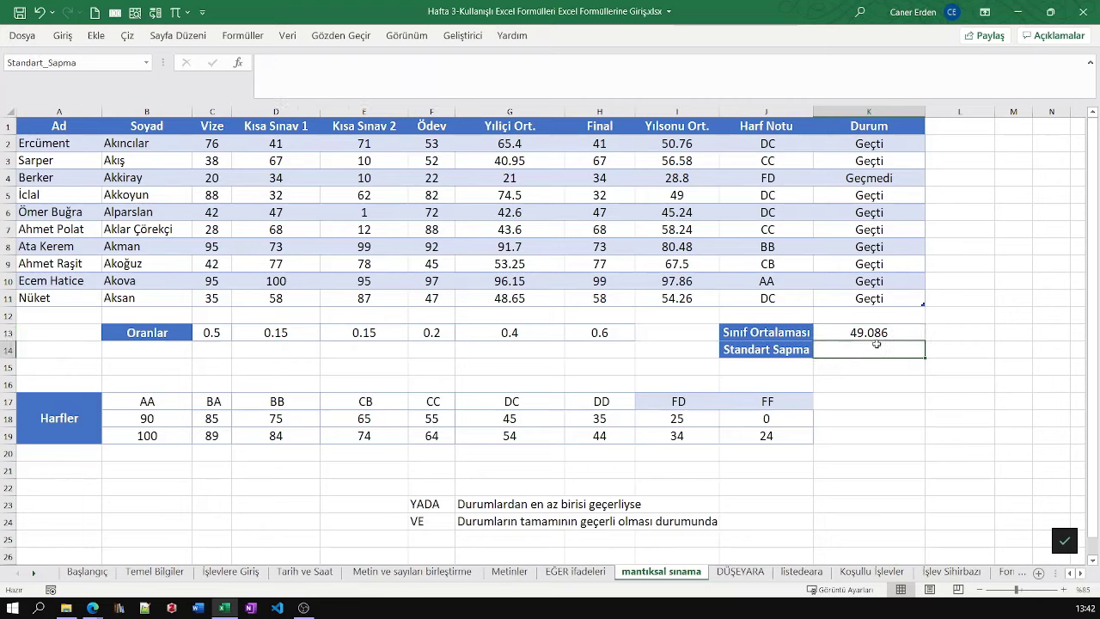
left_click(243, 35)
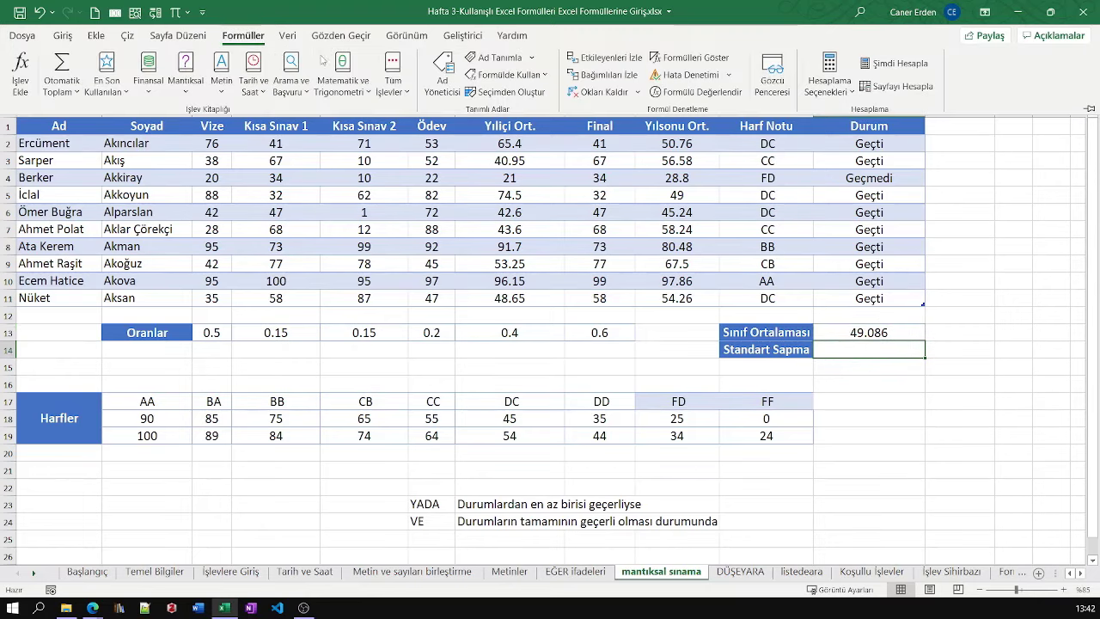
left_click(342, 73)
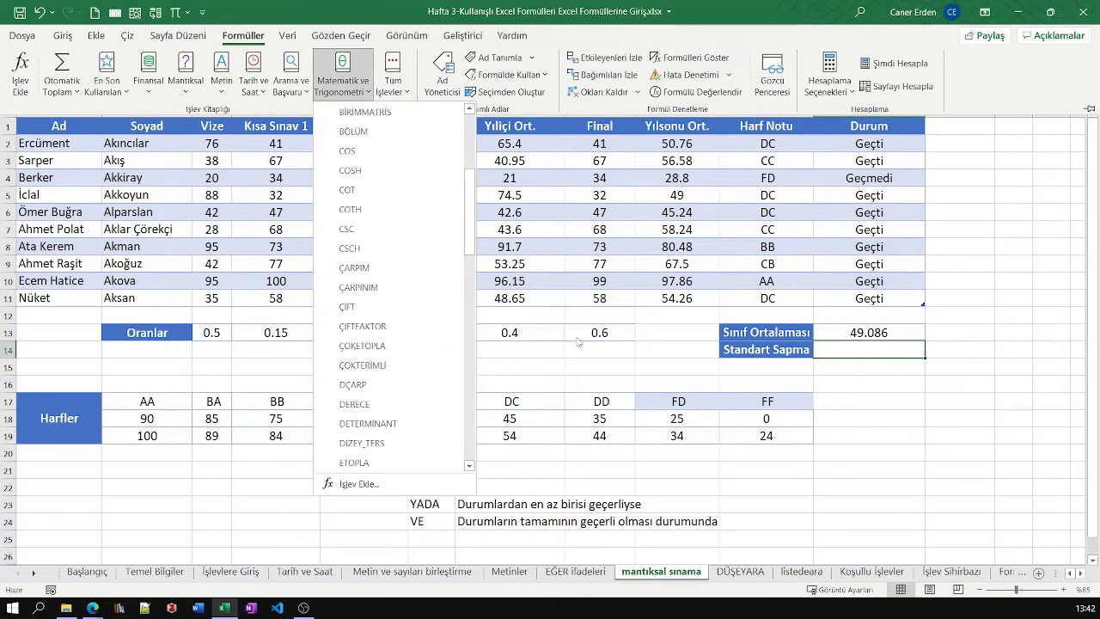
key("Escape")
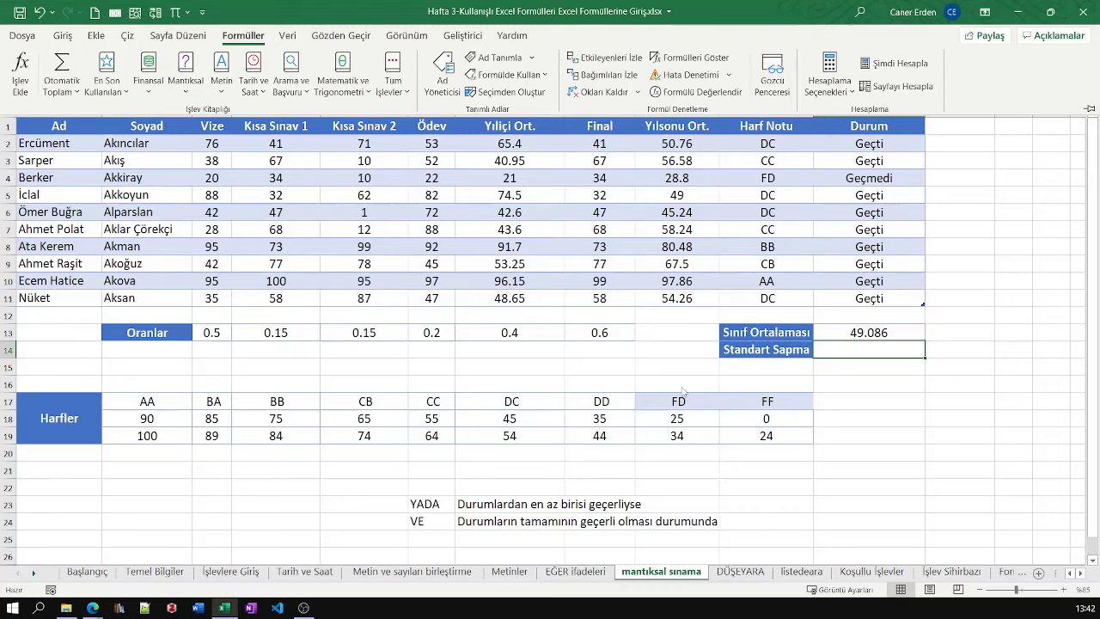
double_click(876, 333)
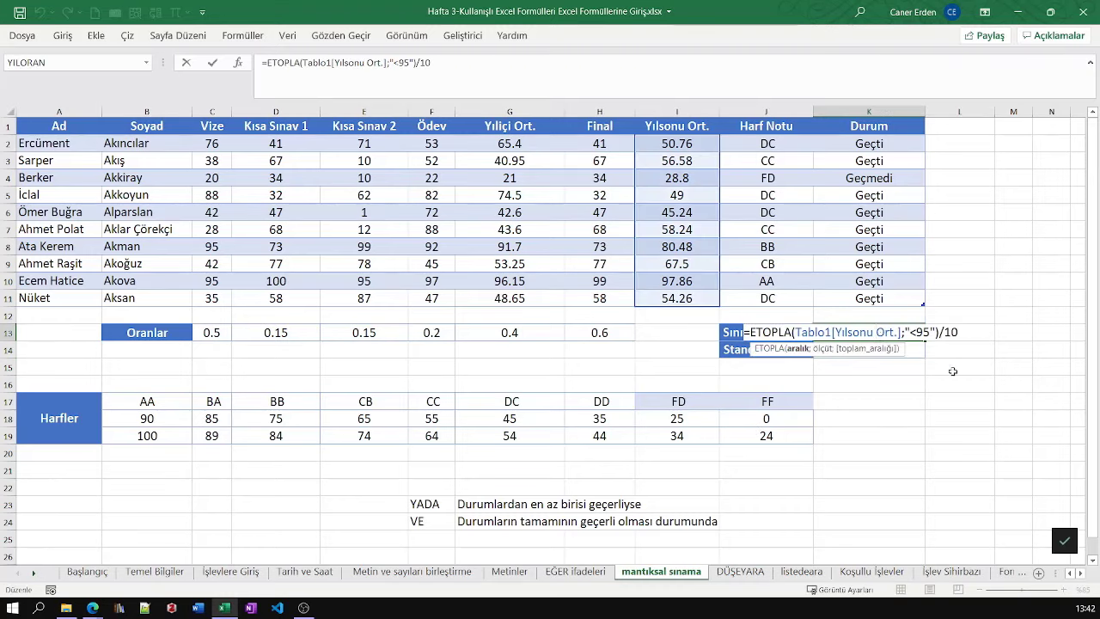